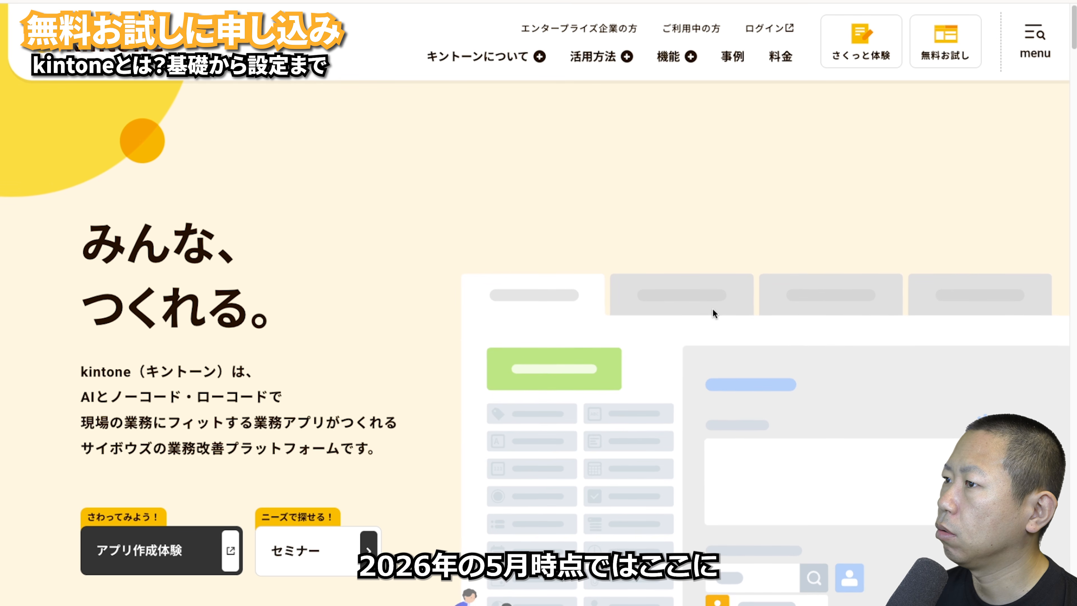
# - Open the kintone free-trial application form from the site header
pyautogui.click(961, 42)
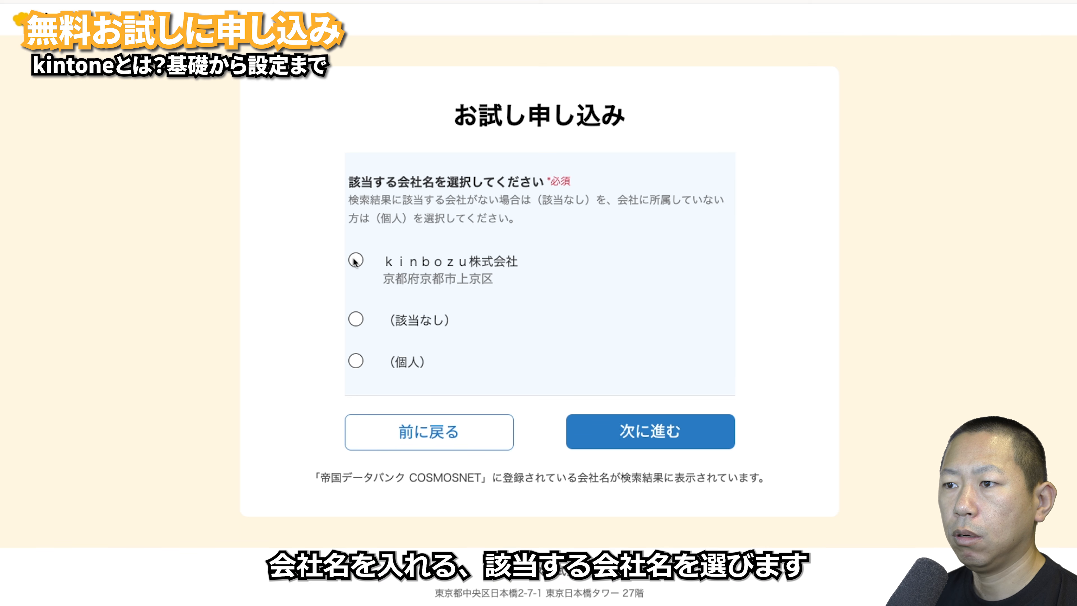
# - Apply for the trial as kinbozu株式会社, choosing 顧客へ「提案」する立場 and 受けていない
pyautogui.click(355, 260)
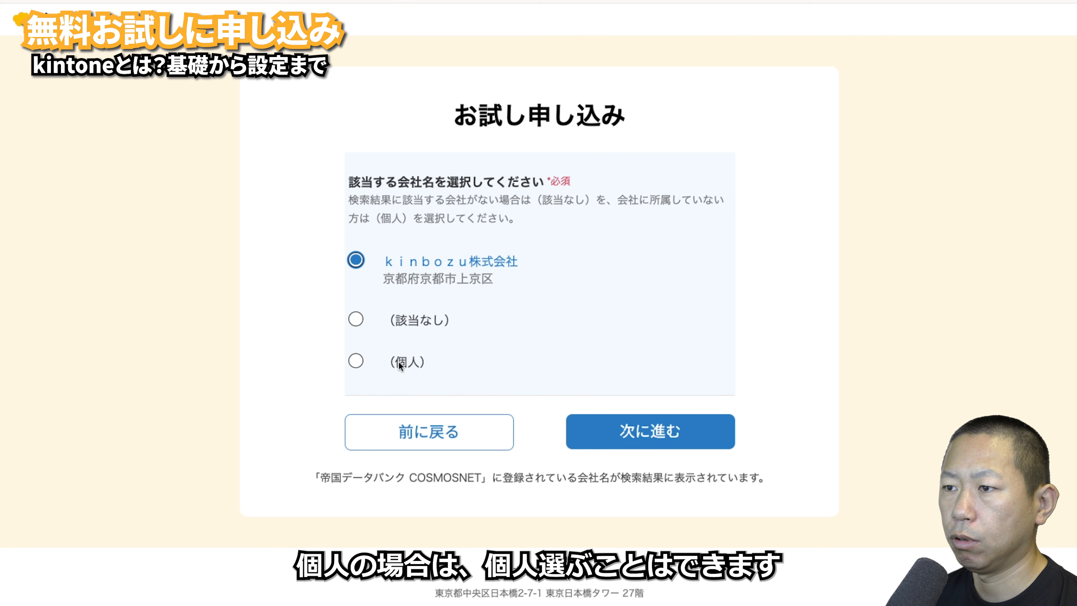
pyautogui.click(668, 434)
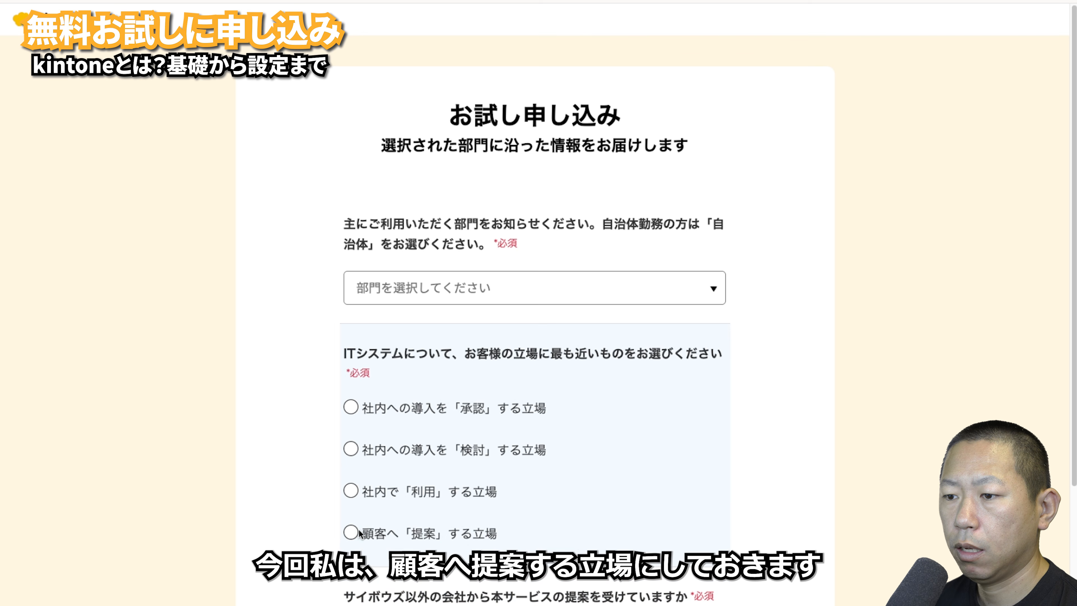
pyautogui.click(351, 532)
pyautogui.scroll(-3, 525, 516)
pyautogui.scroll(-3, 525, 516)
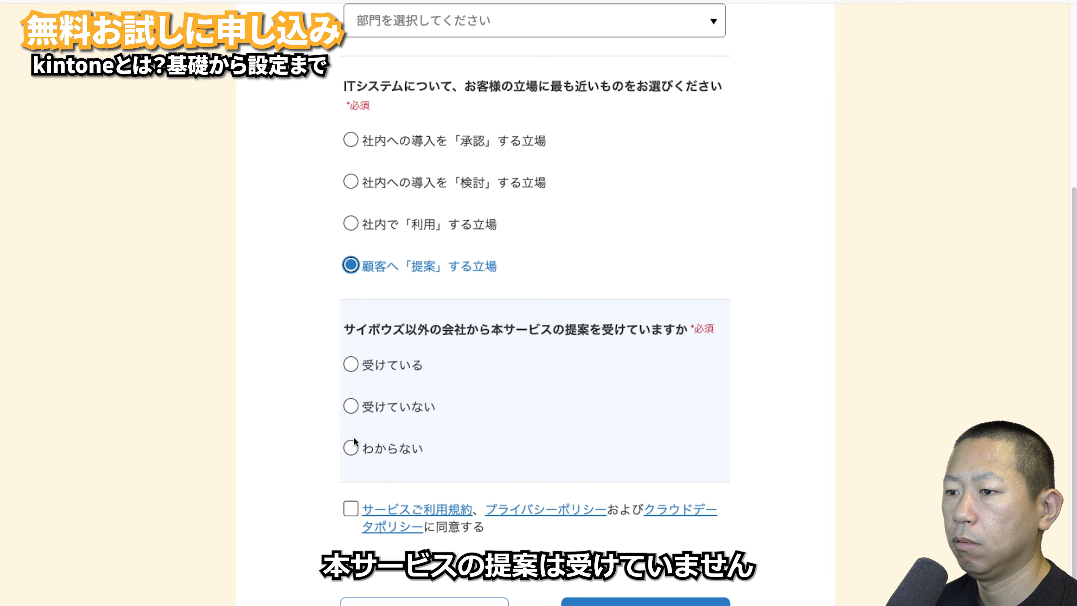
pyautogui.click(352, 407)
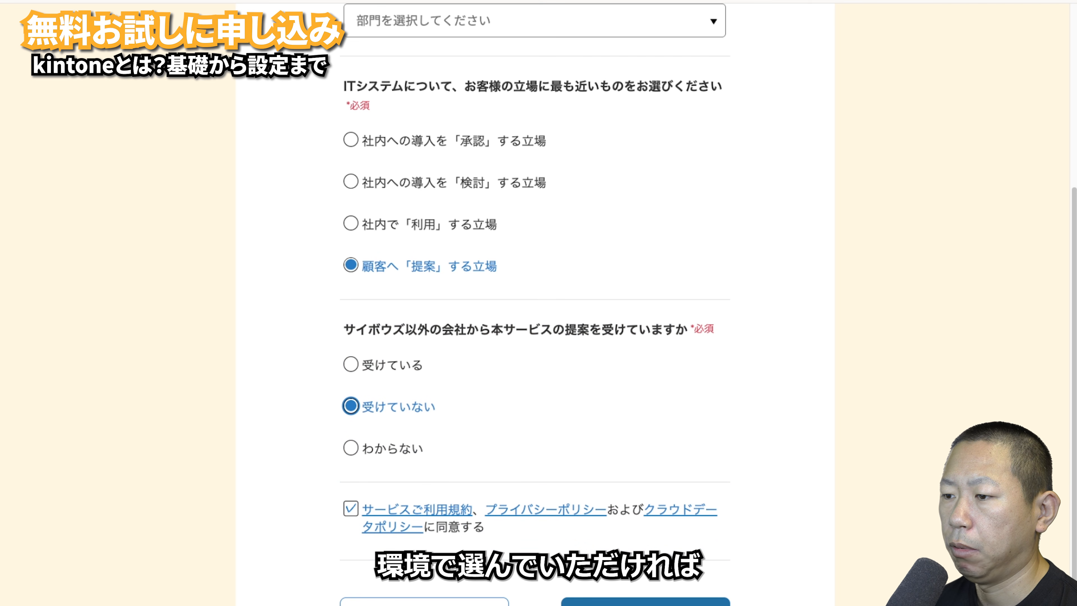
pyautogui.scroll(-2, 649, 559)
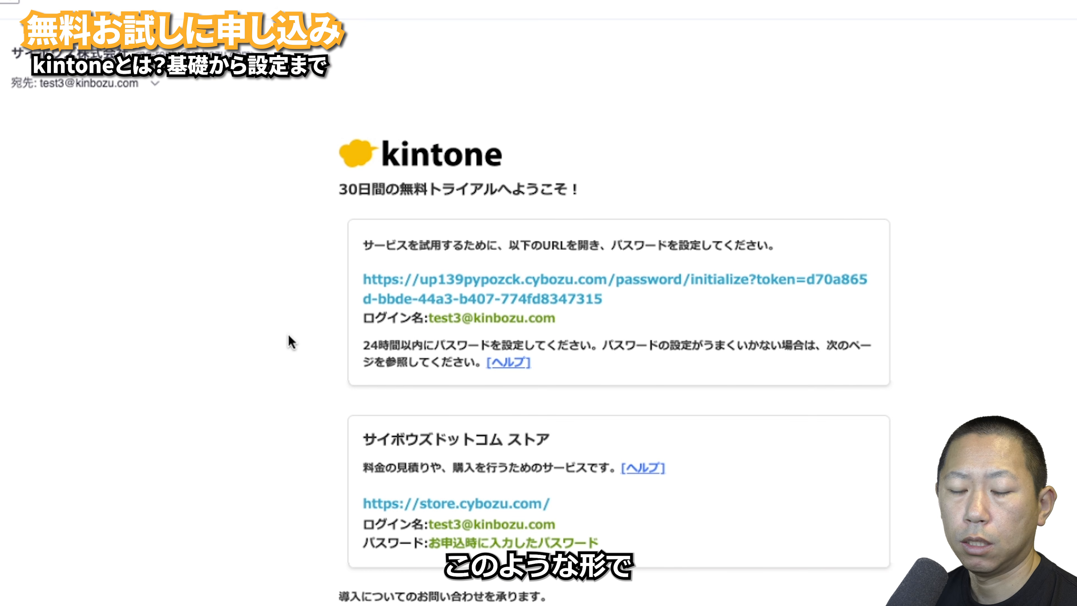
# - Scroll down the trial thank-you page
pyautogui.scroll(-1, 289, 341)
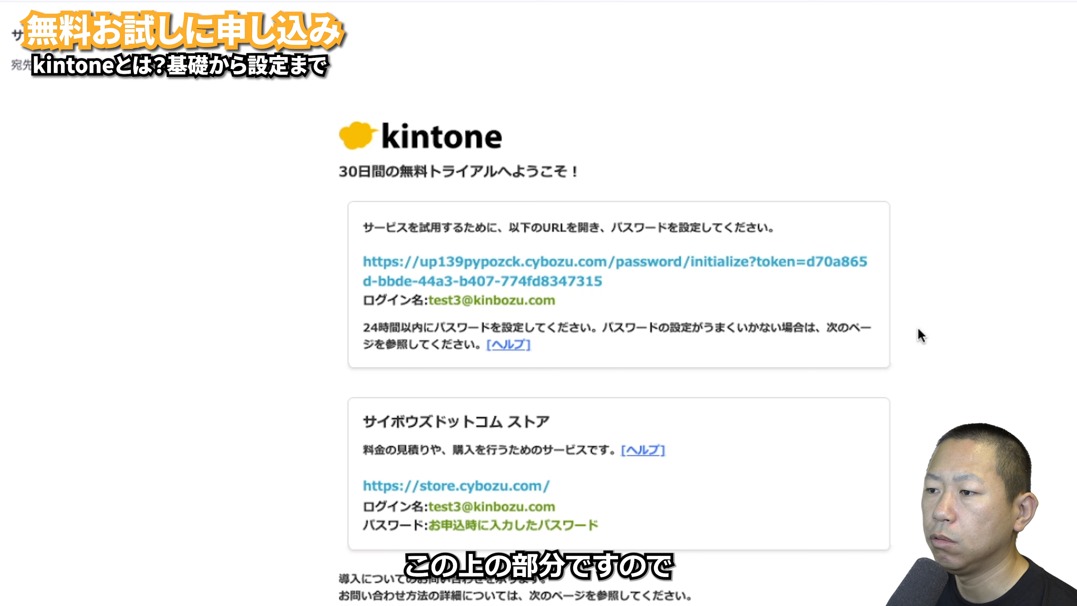
# - Follow the password-setup link in the kintone welcome email
pyautogui.click(674, 265)
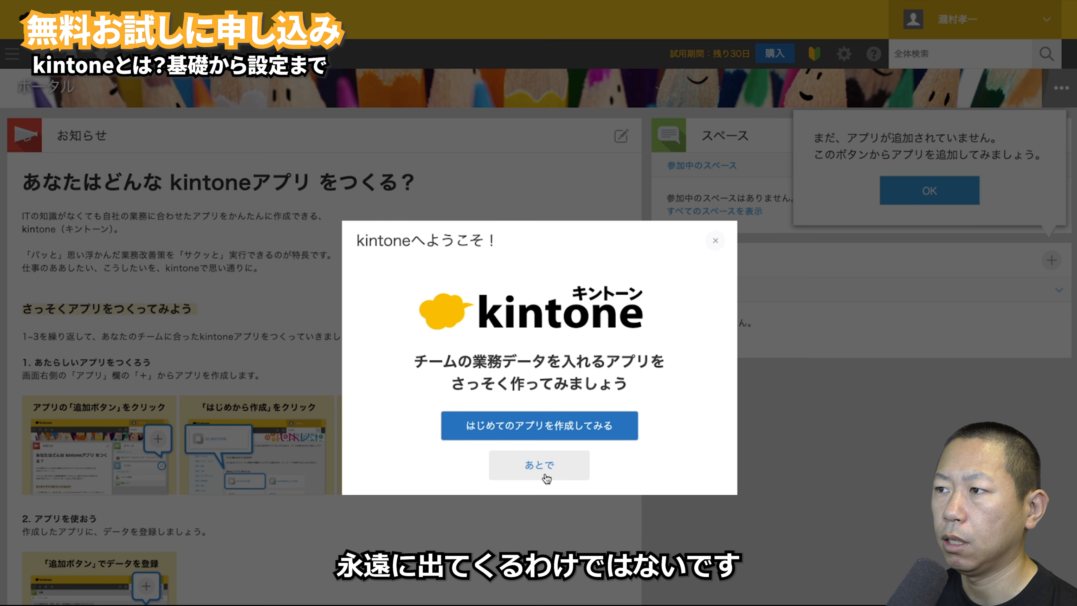
# - Postpone the first app, dismiss the app hint, and view then close the getting-started help
pyautogui.click(544, 474)
pyautogui.click(920, 191)
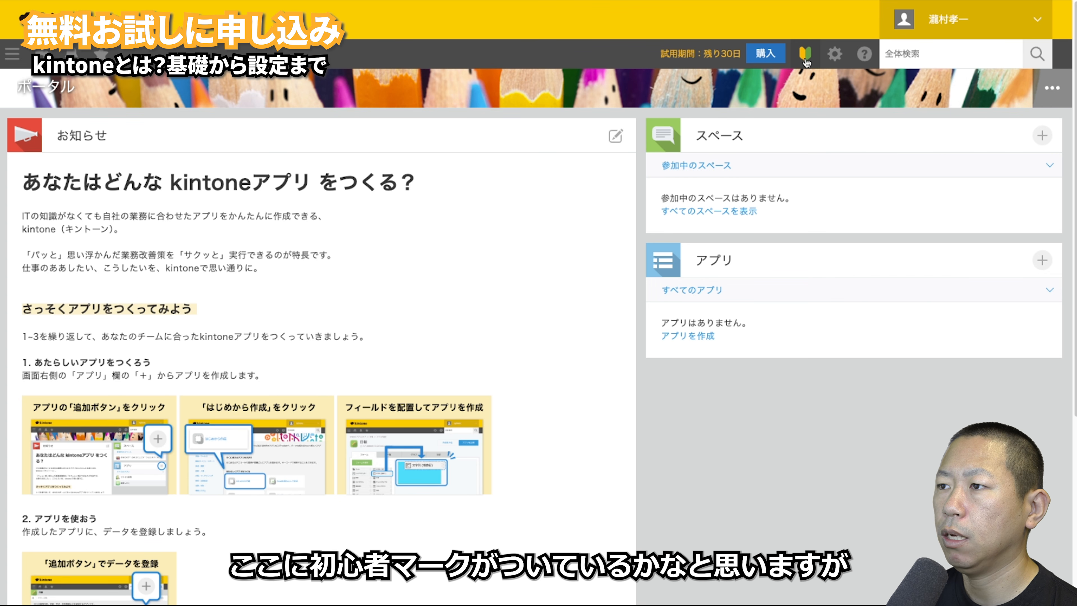
pyautogui.click(805, 61)
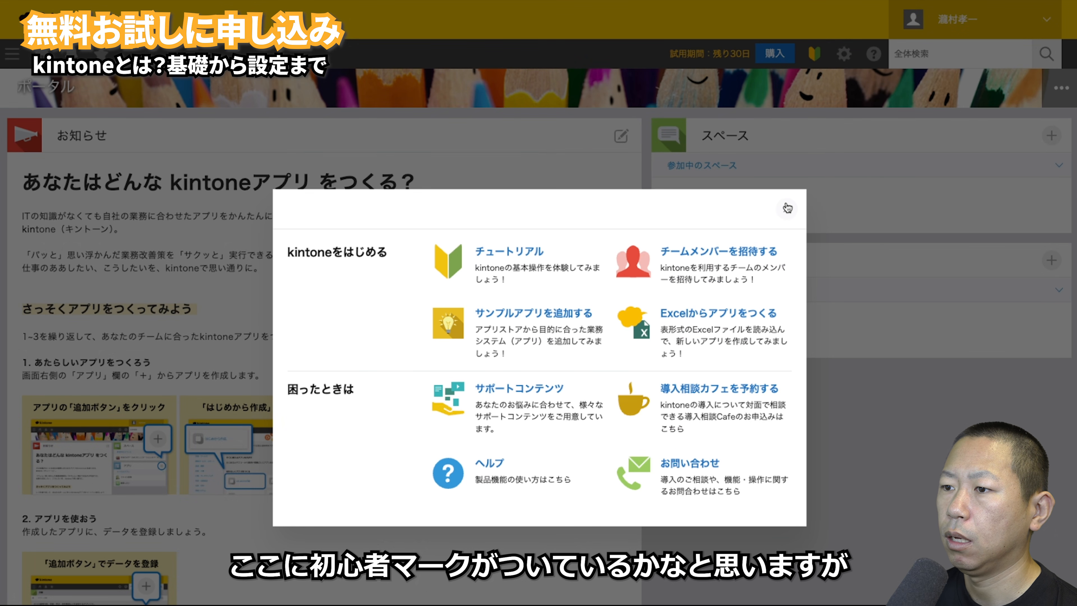
pyautogui.click(786, 209)
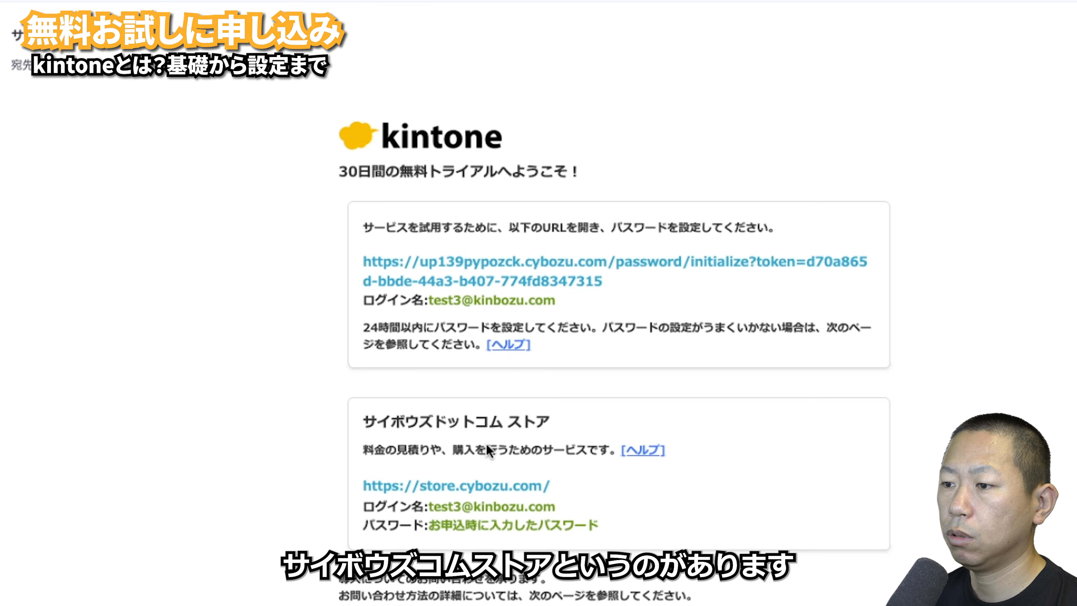
# - Rename the domain to kinbozu-test3.cybozu.com under the store's ドメイン管理
pyautogui.click(491, 490)
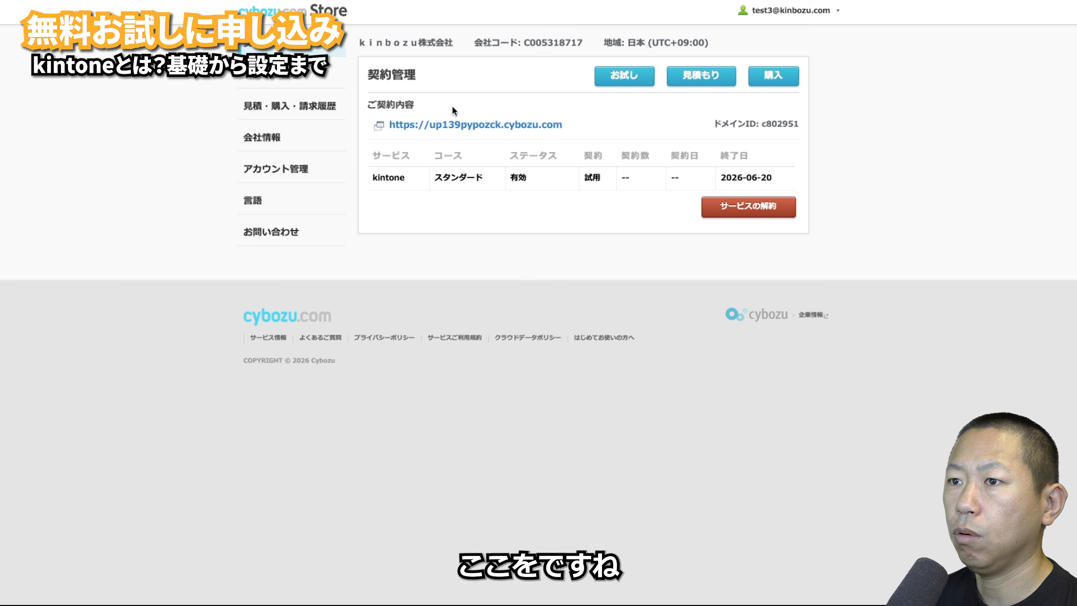
pyautogui.click(296, 78)
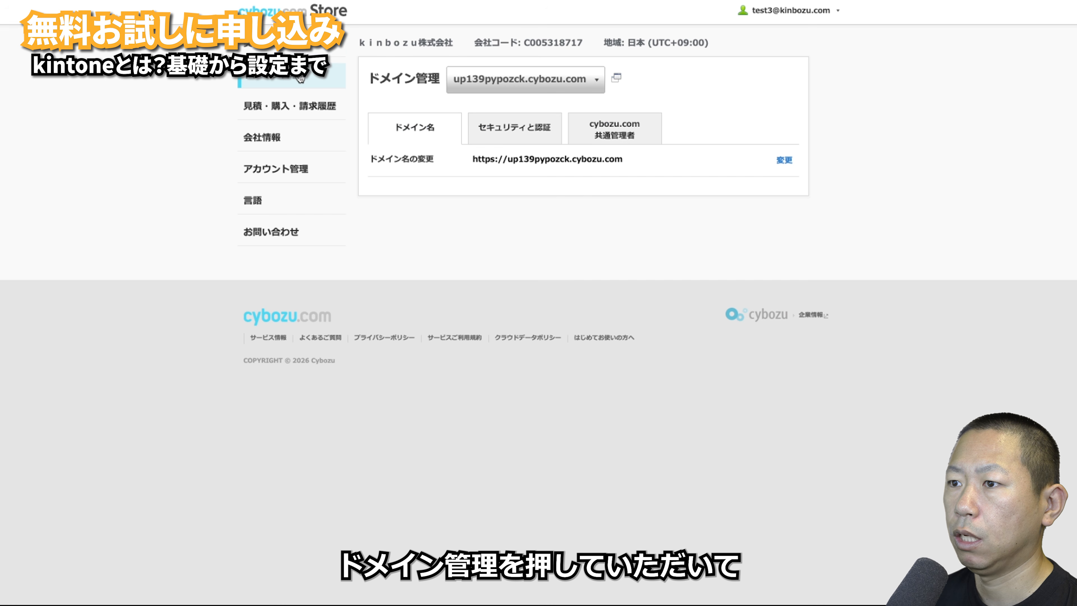
pyautogui.click(784, 164)
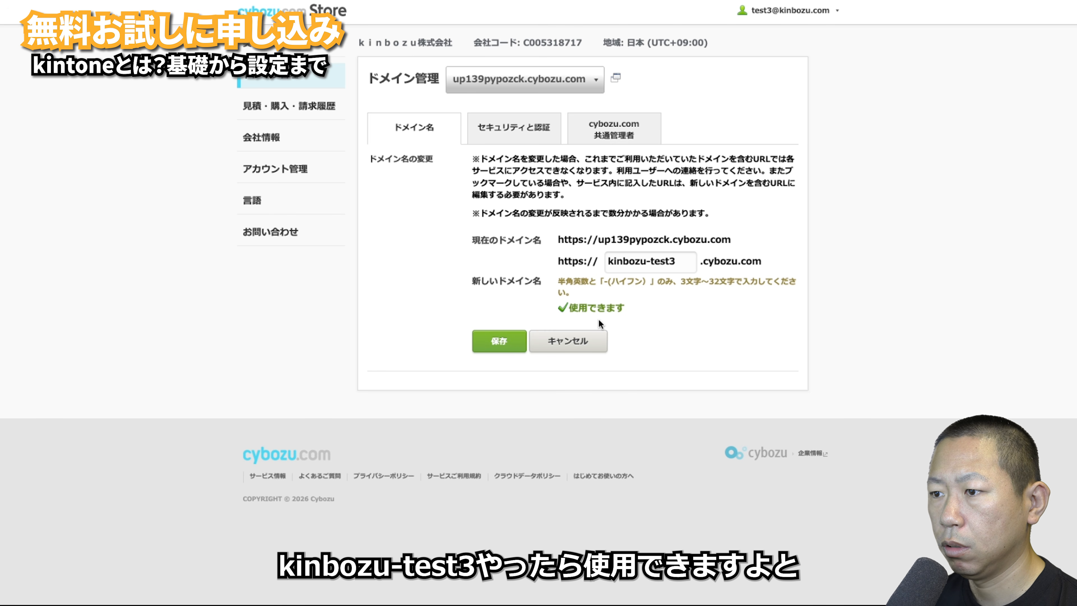
pyautogui.click(508, 346)
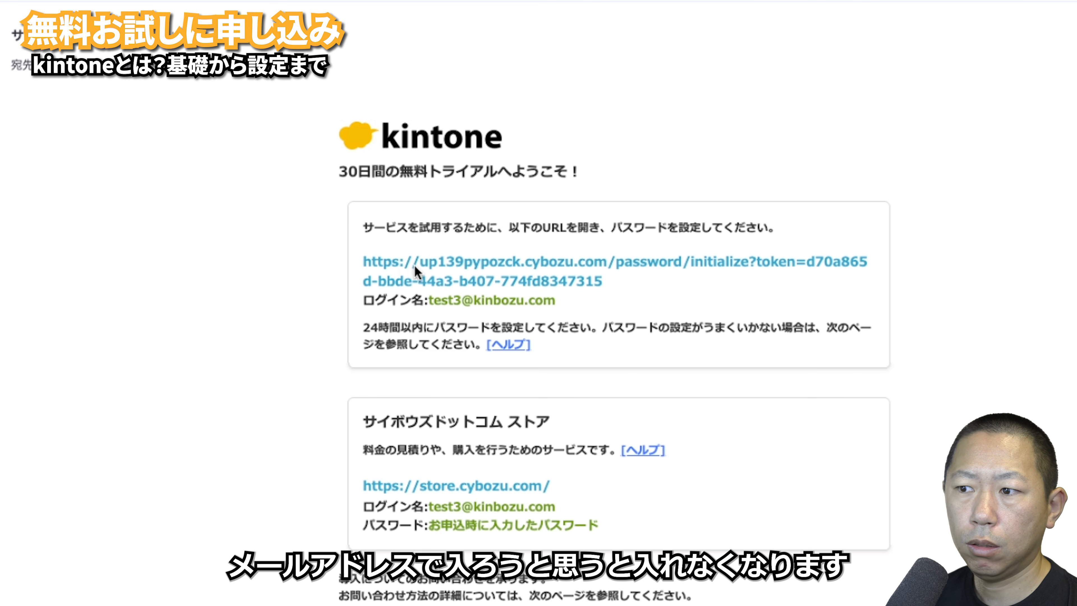
# - Retry the old password link, then log in through the new kinbozu-test3 domain URL
pyautogui.click(486, 267)
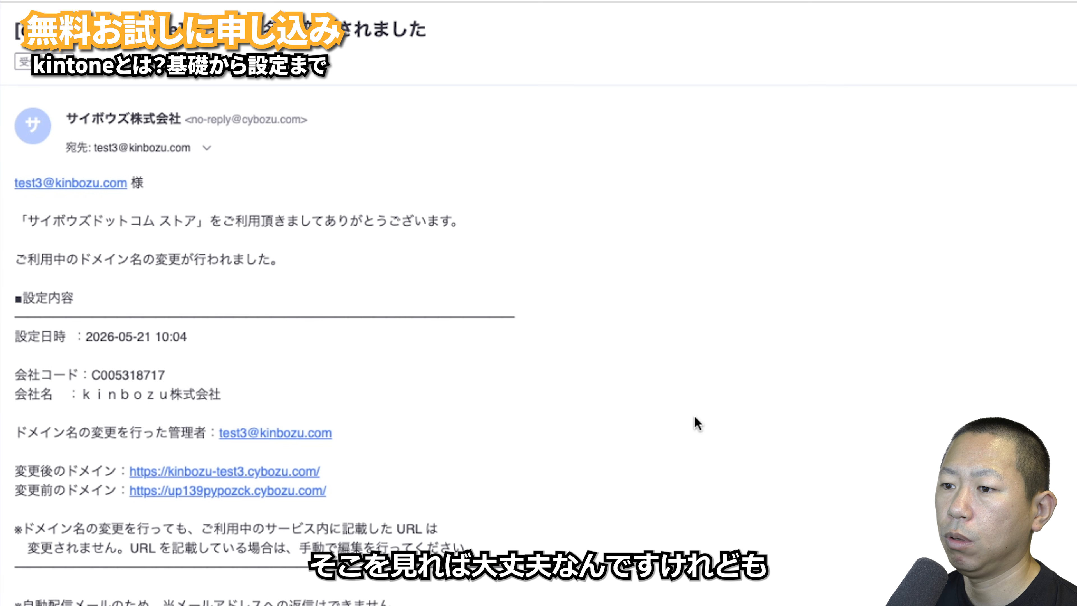
pyautogui.click(302, 473)
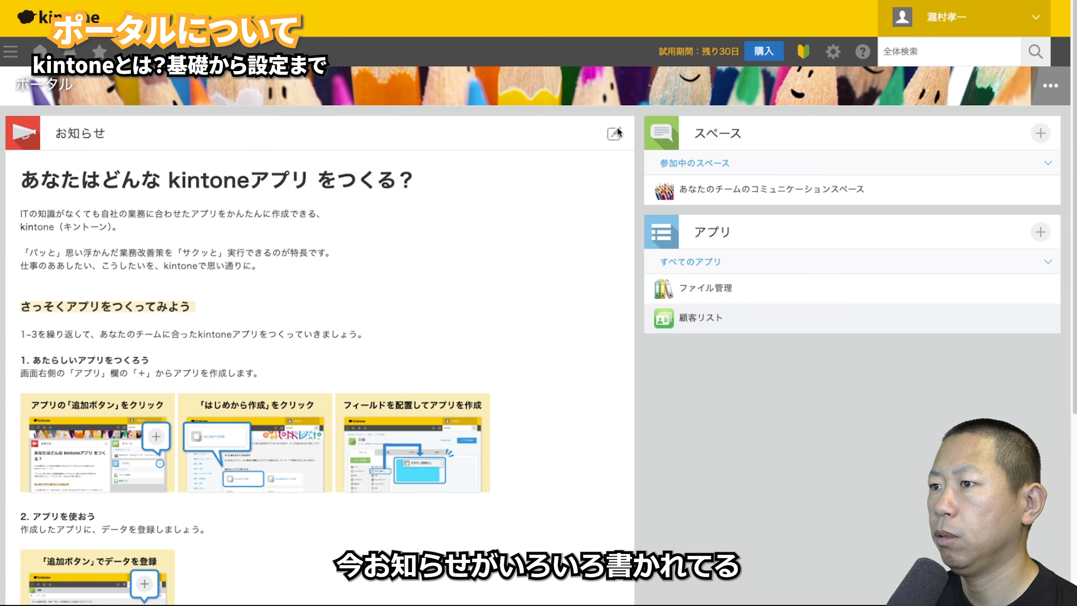
# - Delete all text from the お知らせ board and save it empty
pyautogui.click(614, 136)
pyautogui.scroll(-10, 525, 297)
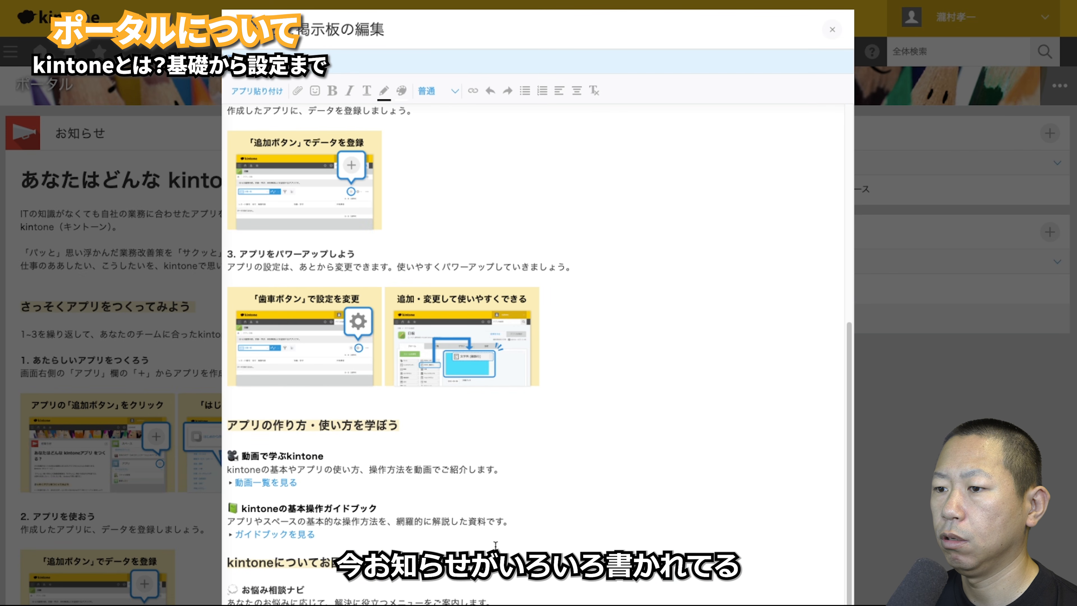
pyautogui.moveTo(496, 602); pyautogui.dragTo(194, 117)
pyautogui.press('BackSpace')
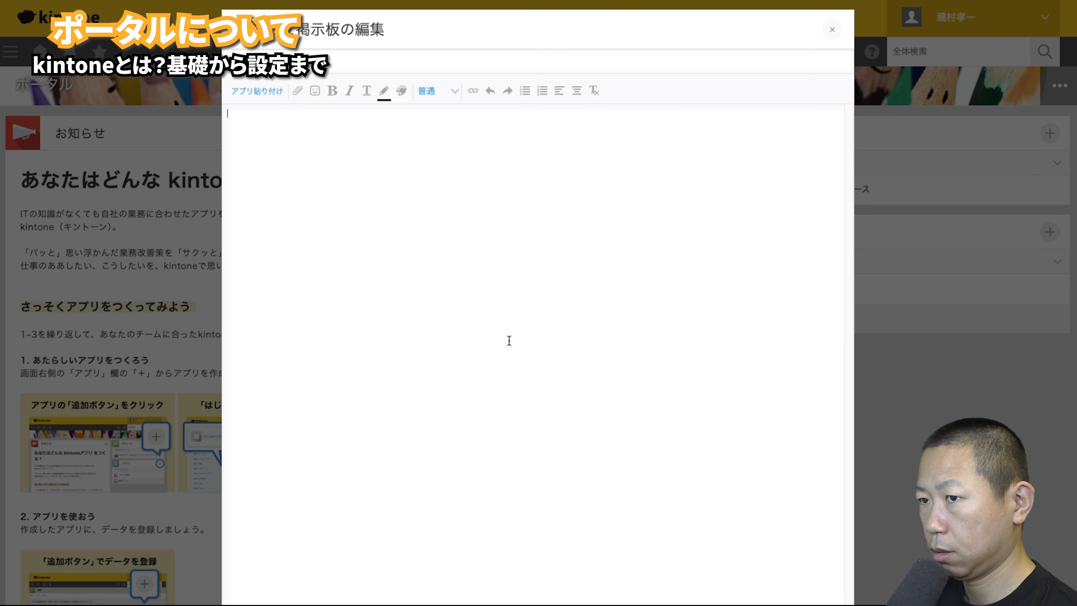
pyautogui.click(801, 605)
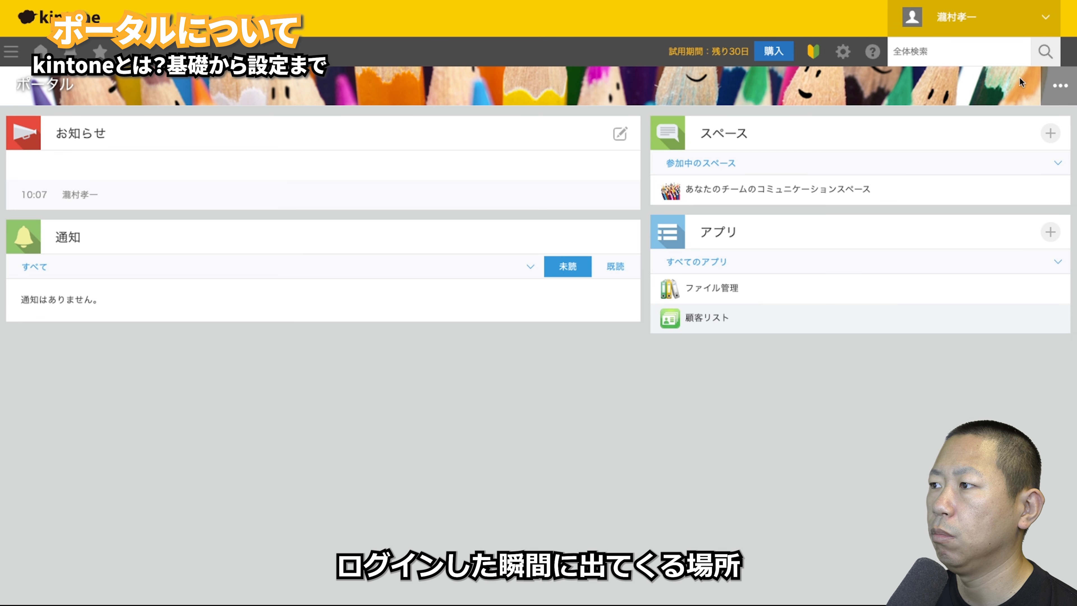
pyautogui.click(1059, 87)
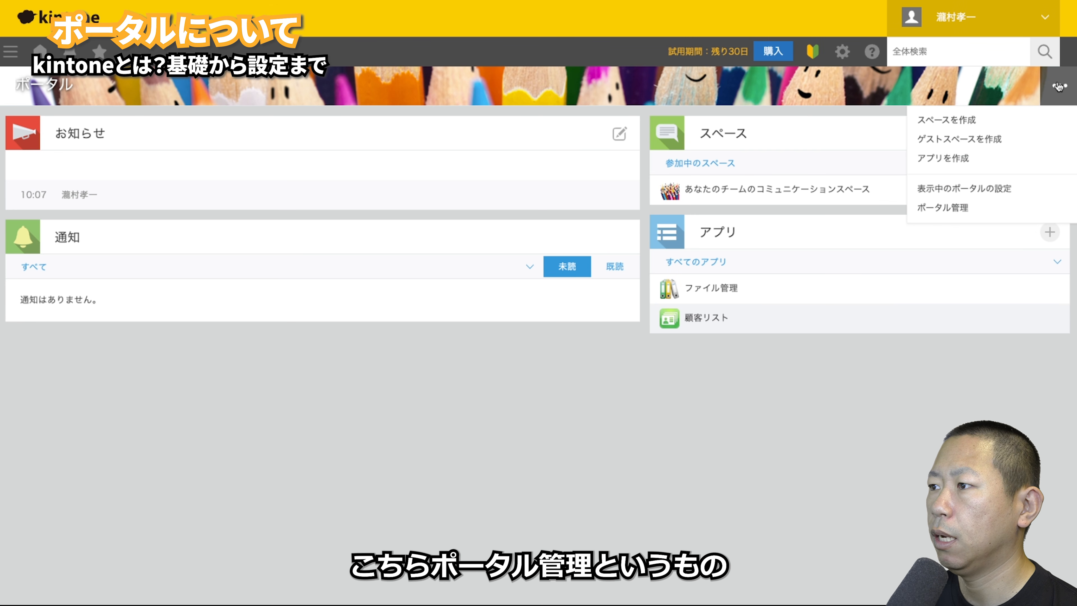
pyautogui.click(967, 207)
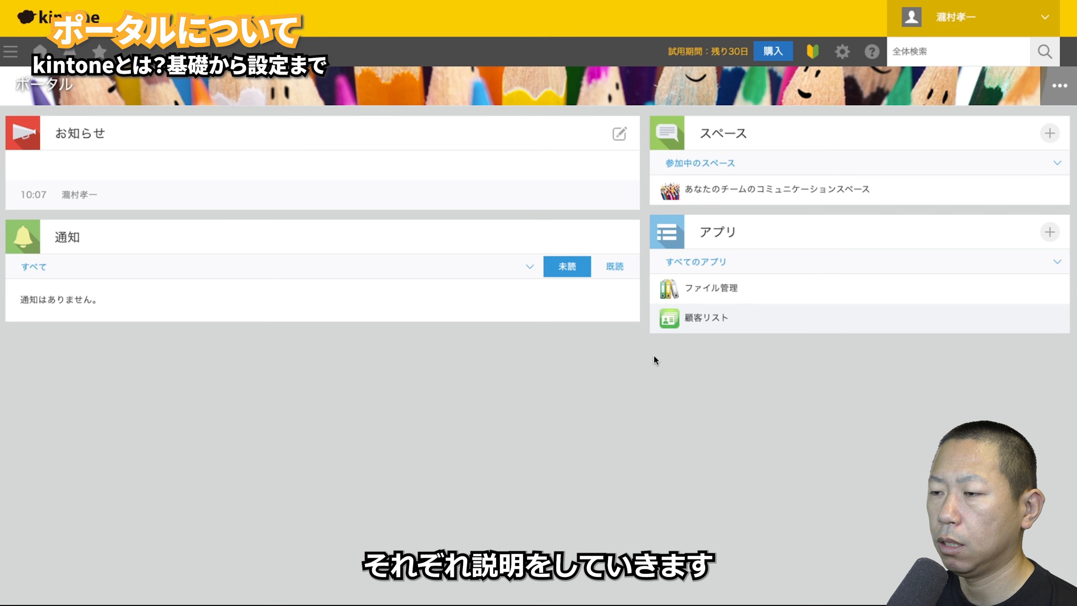
# - Write the notice 10月10日までに健康診断予約してください and embed the 顧客リスト app view
pyautogui.click(620, 133)
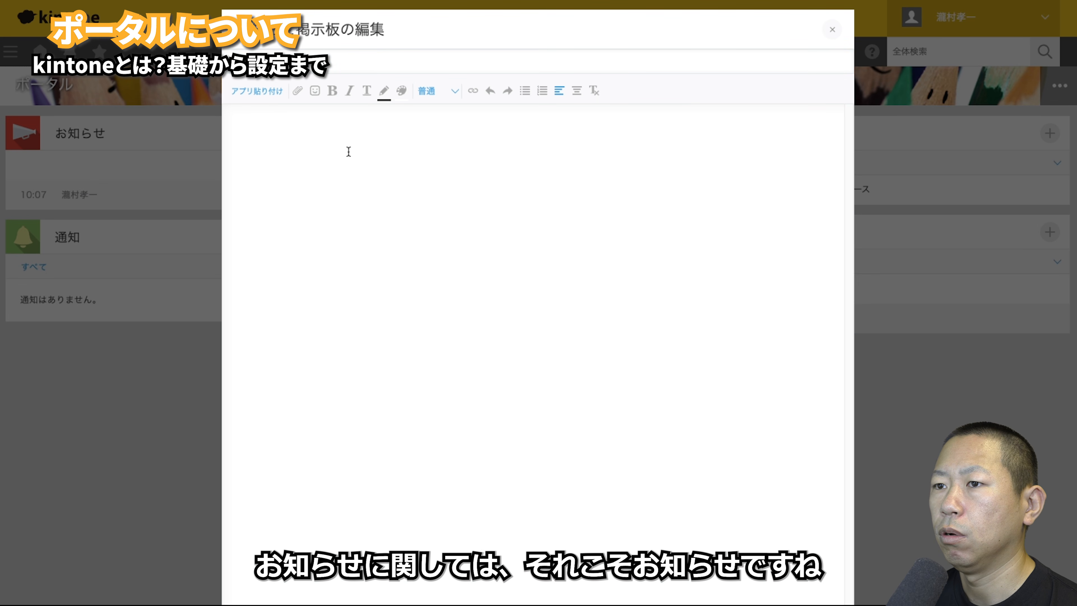
pyautogui.write('bfdlbfdll;d')
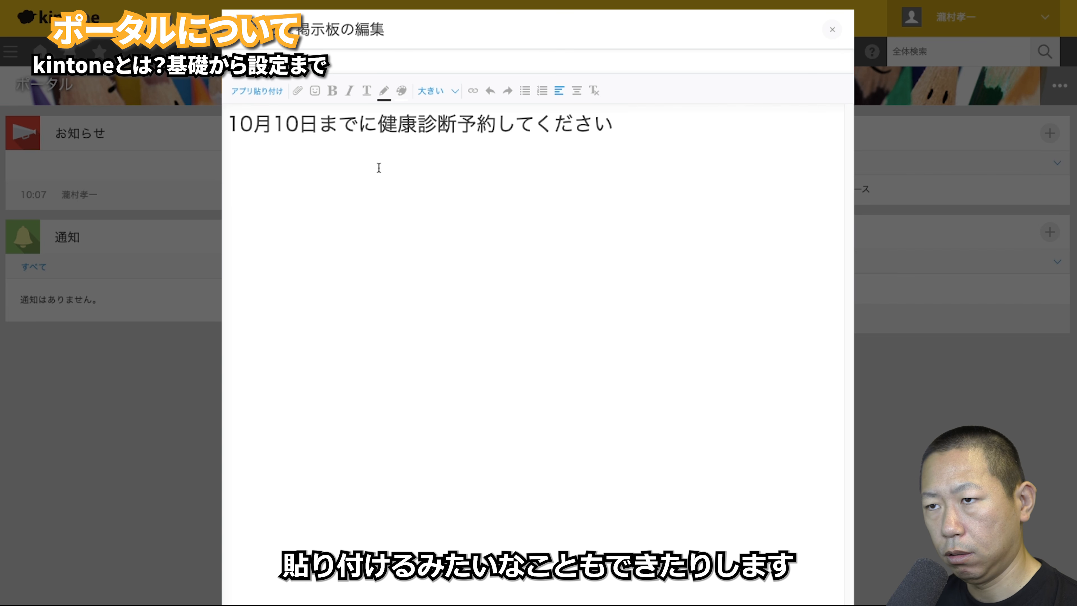
pyautogui.click(258, 91)
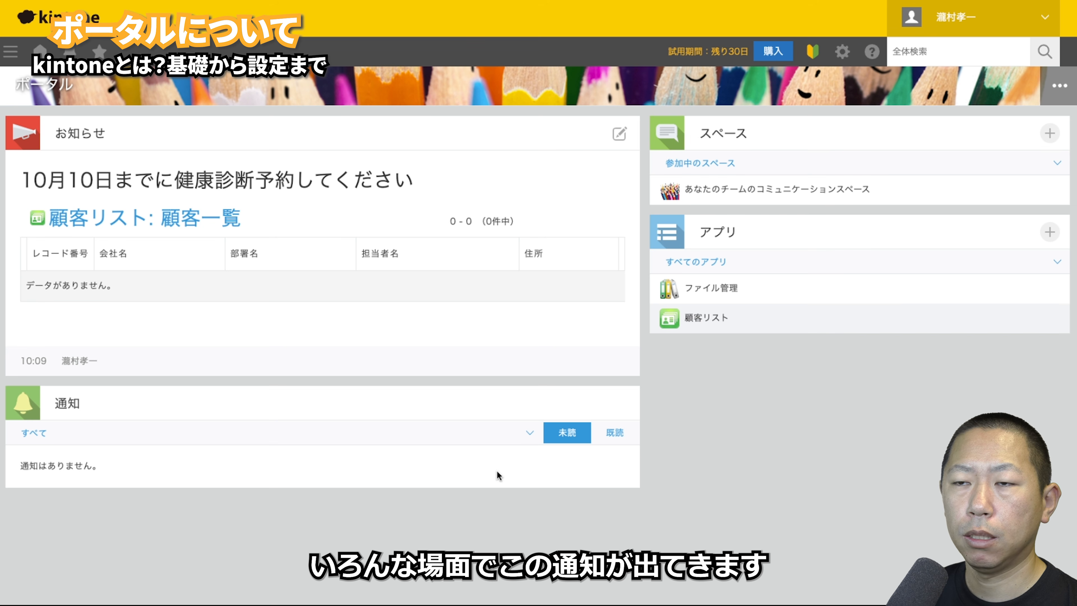
# - Open the space's メンバーとコミュニケーション thread and start a new post
pyautogui.click(694, 187)
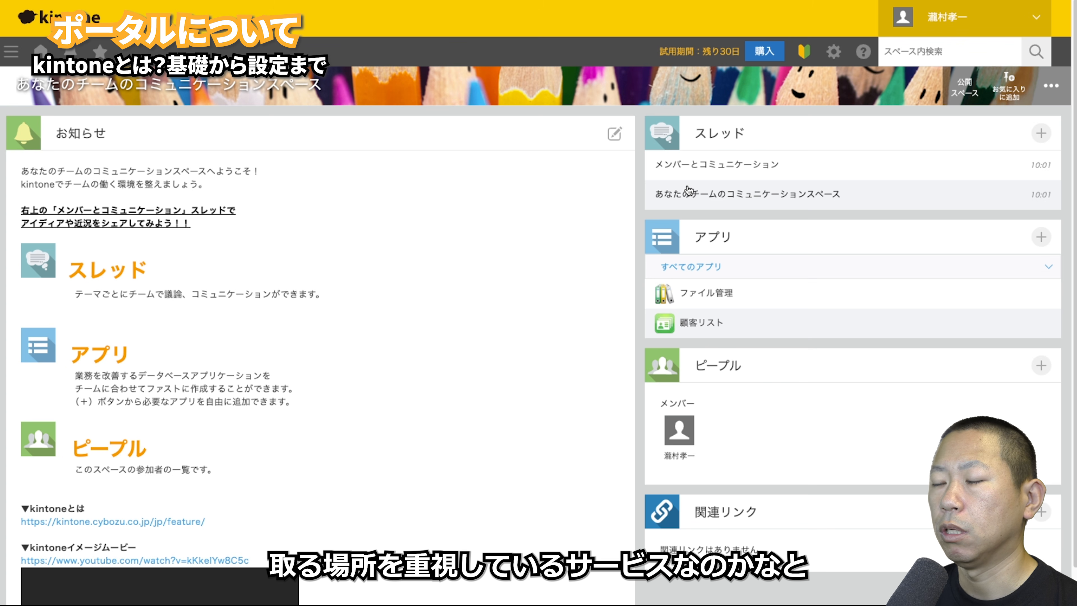
pyautogui.click(687, 167)
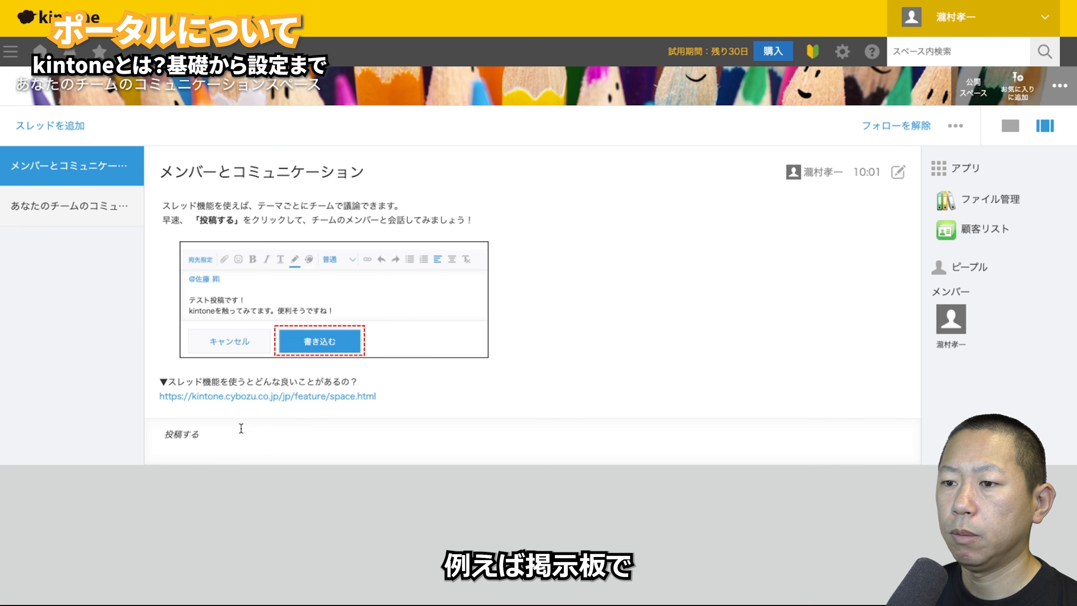
pyautogui.click(240, 438)
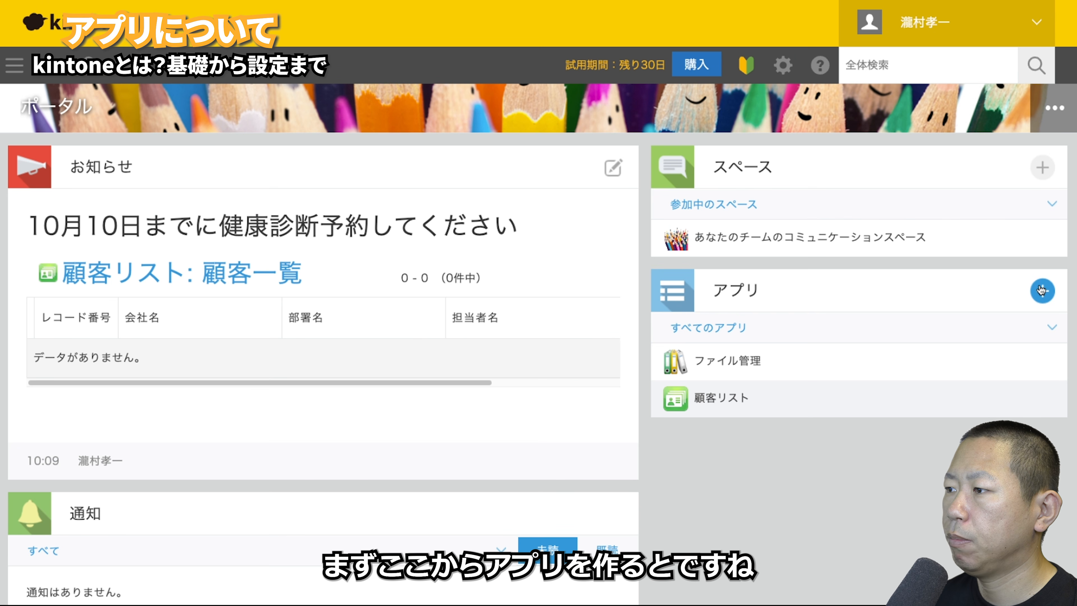
pyautogui.click(1048, 233)
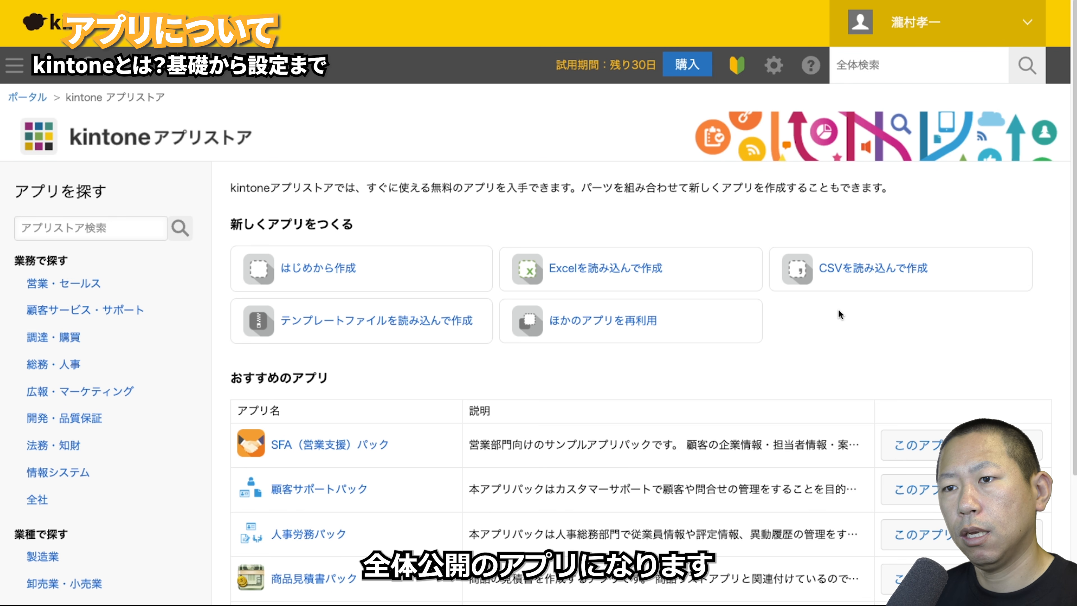
pyautogui.click(23, 97)
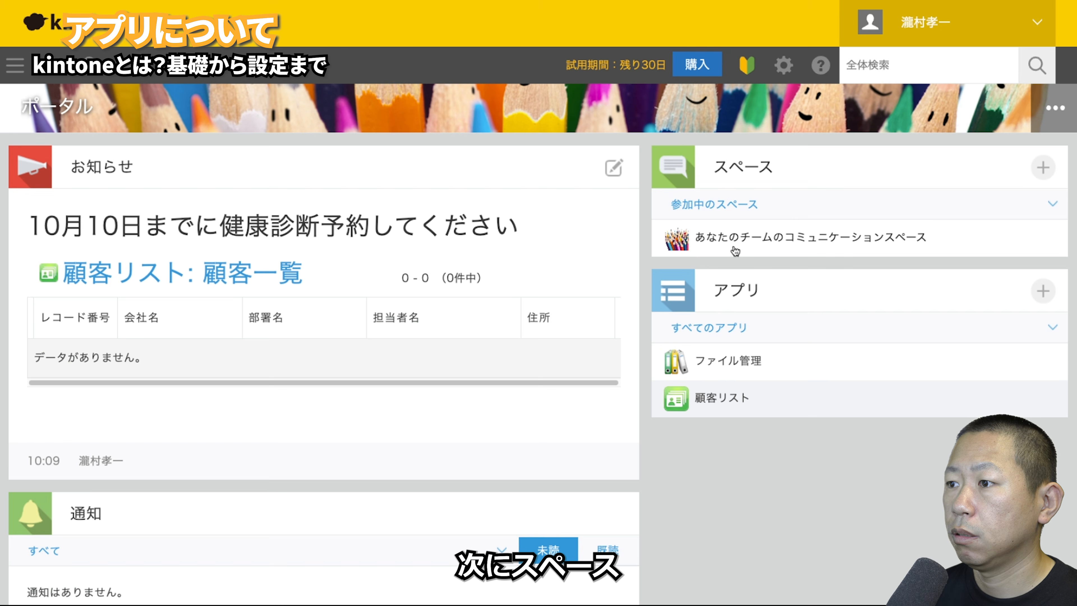
# - Create space 自分だけ: members-only, fixed membership, portal with multiple threads, admin-only app creation
pyautogui.click(735, 251)
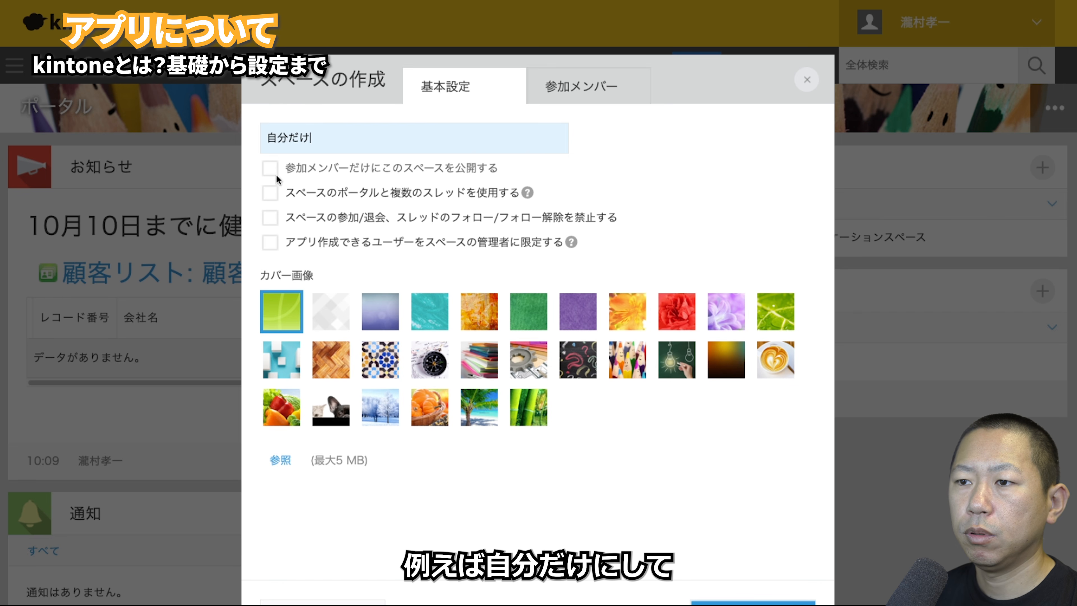
pyautogui.click(271, 169)
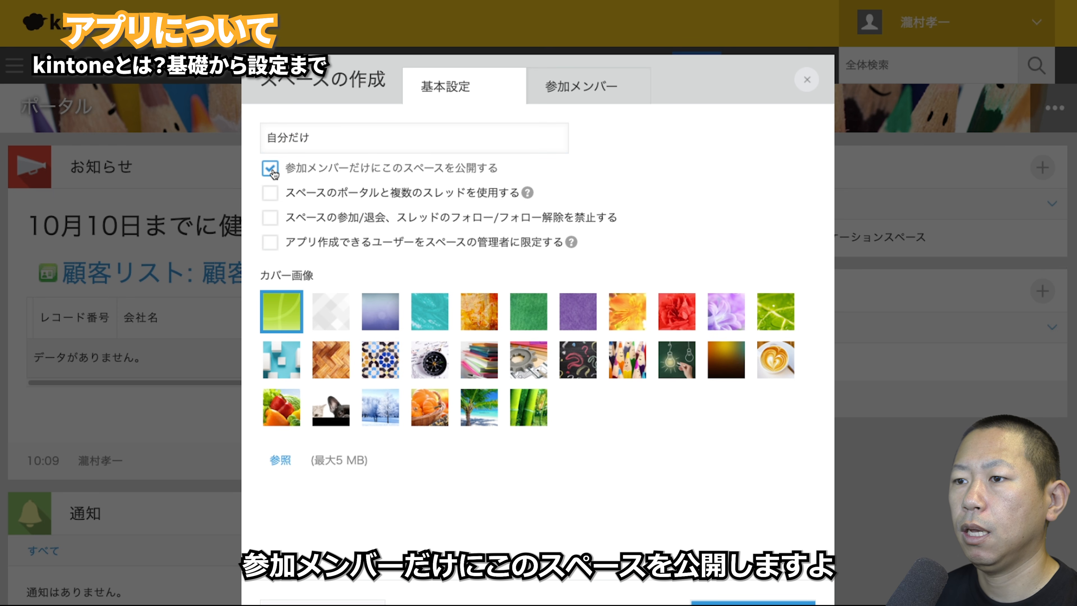
pyautogui.click(271, 217)
pyautogui.click(270, 193)
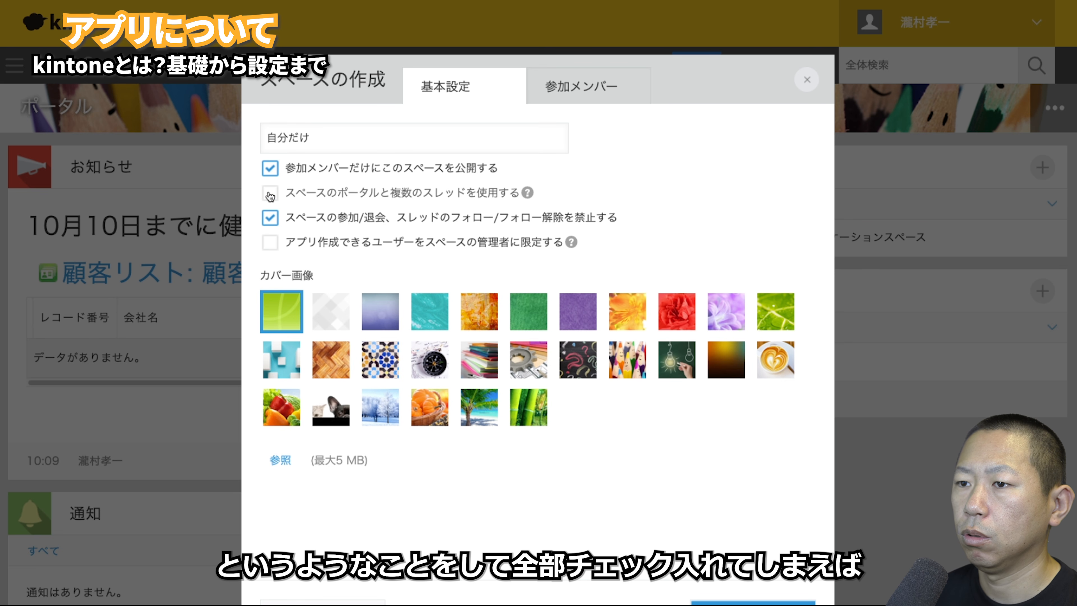
pyautogui.click(275, 248)
pyautogui.click(720, 601)
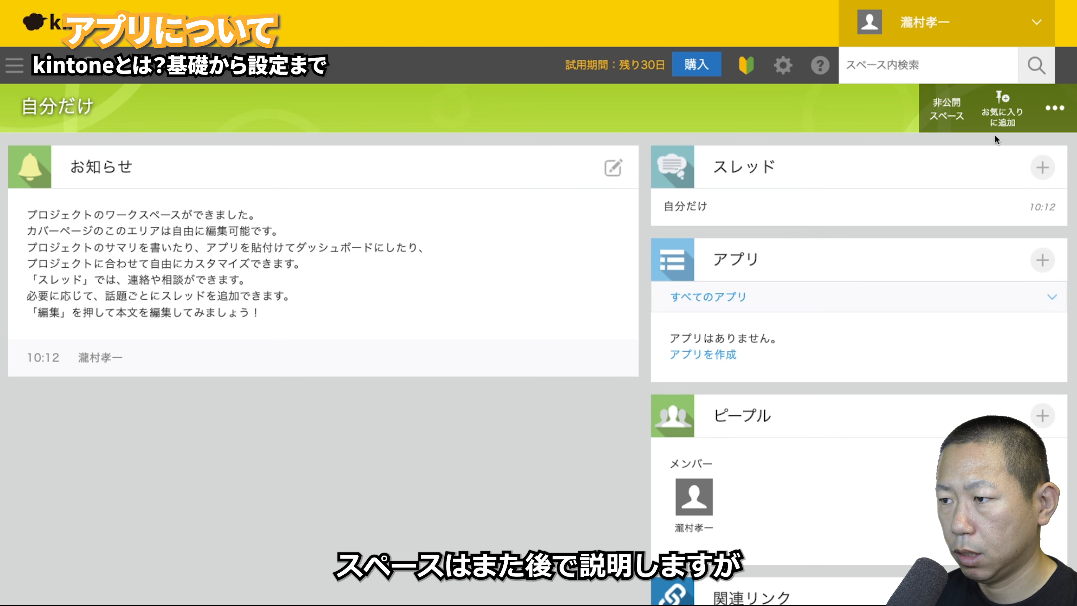
# - Start an app from the new space and open the アプリストア from the Apps panel
pyautogui.click(718, 356)
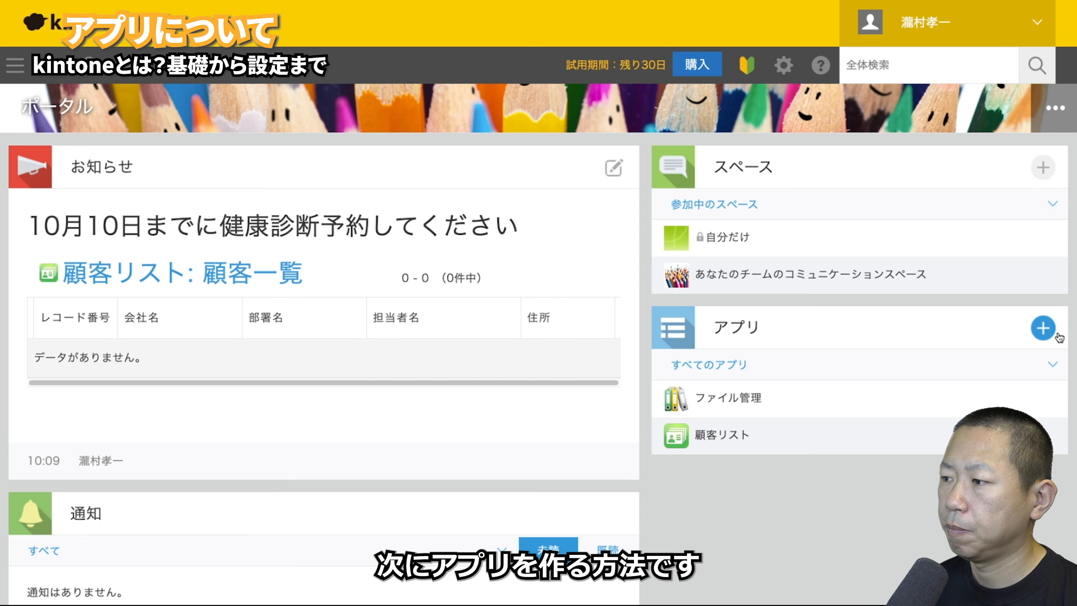
pyautogui.click(1043, 328)
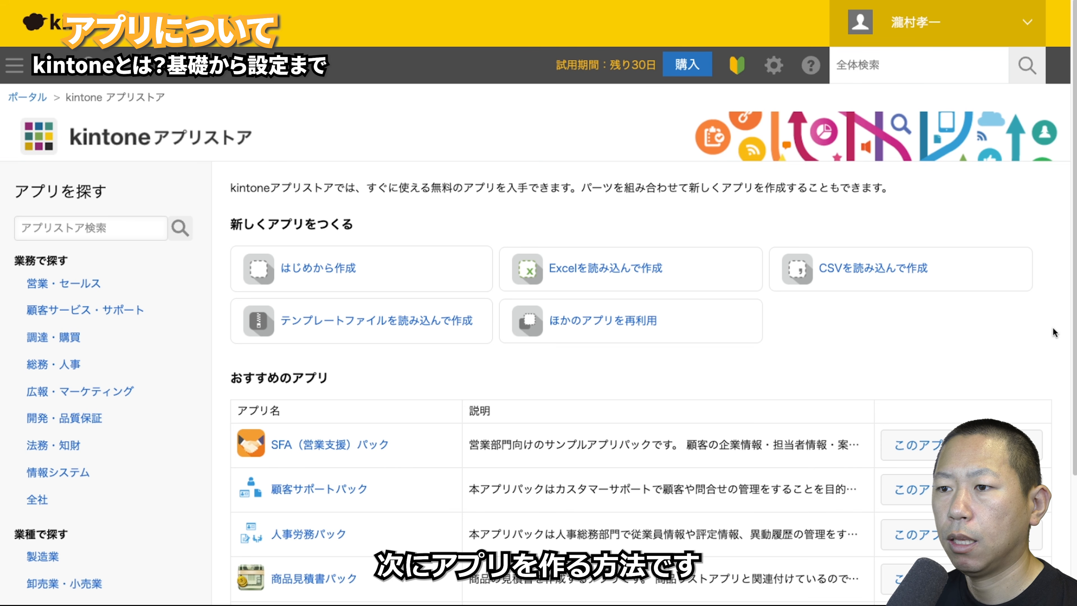
pyautogui.click(376, 277)
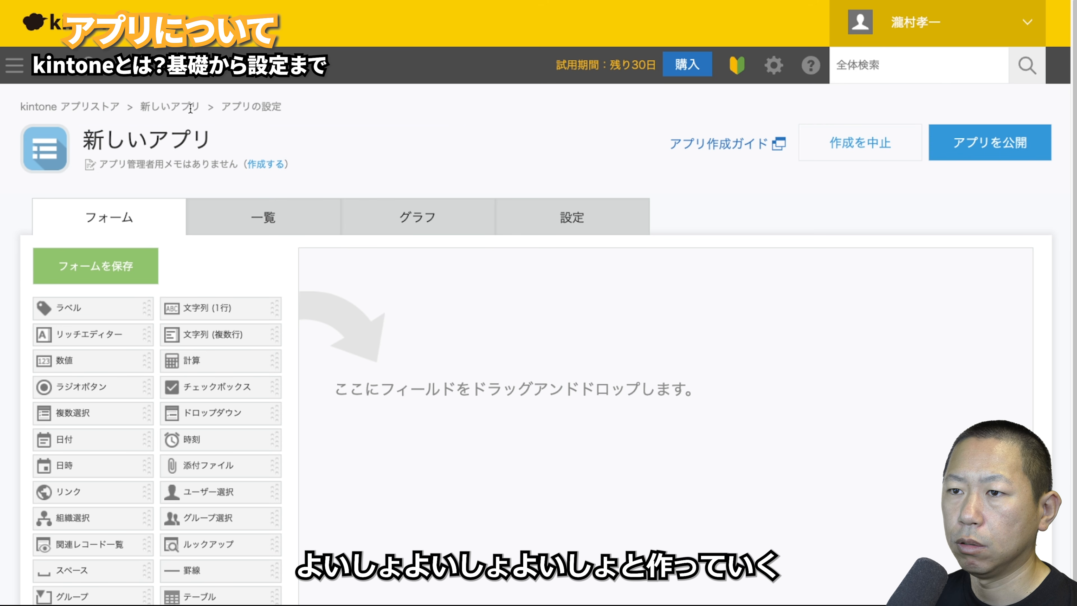
pyautogui.click(113, 104)
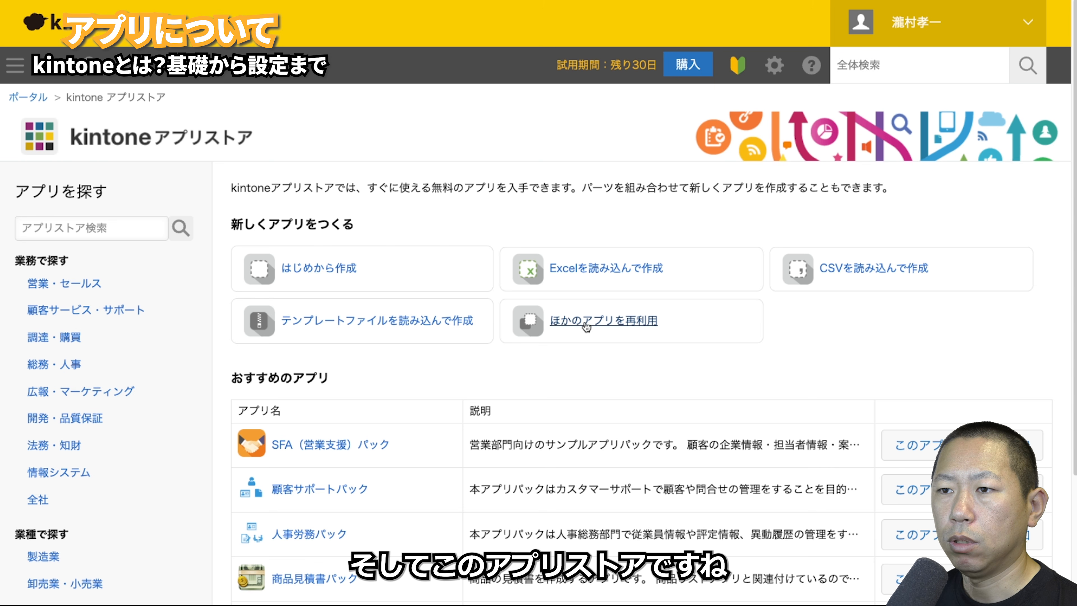
pyautogui.scroll(-8, 572, 342)
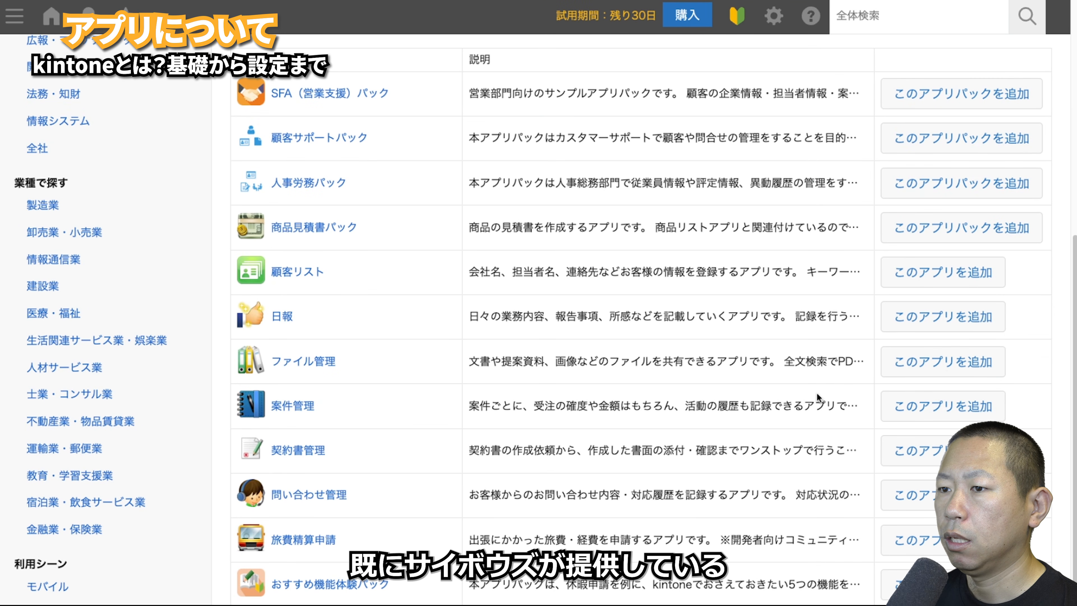
pyautogui.scroll(4, 817, 393)
pyautogui.scroll(-4, 823, 394)
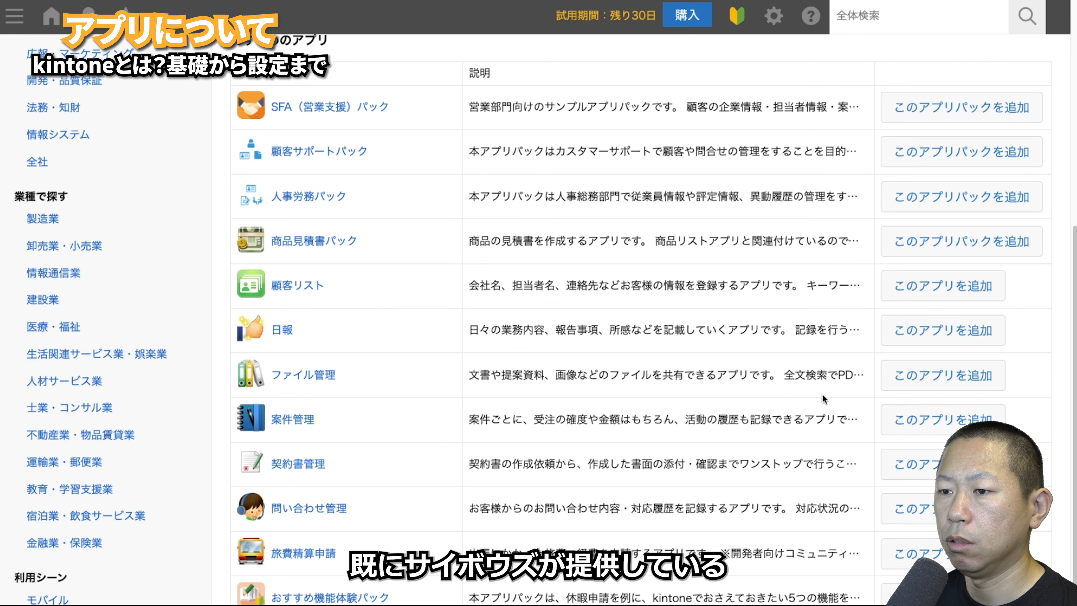
pyautogui.click(71, 327)
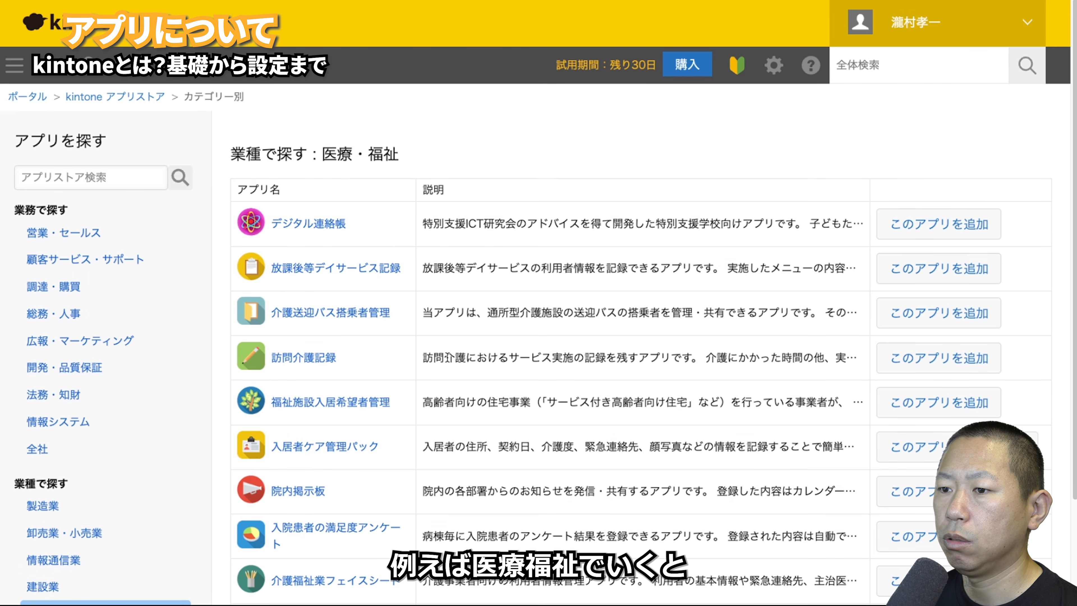
pyautogui.scroll(-5, 448, 358)
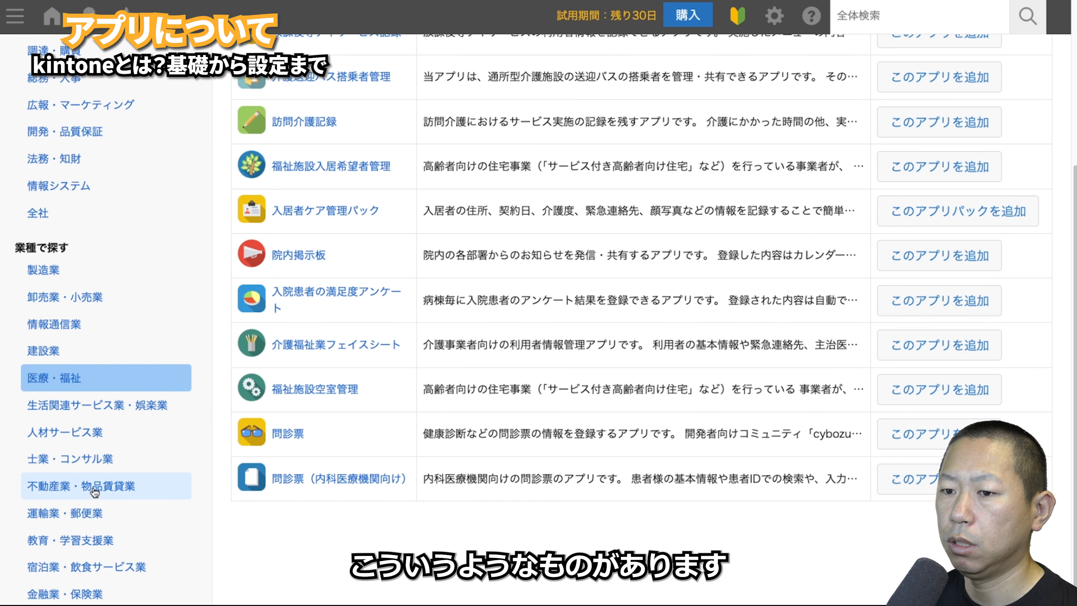
pyautogui.click(71, 514)
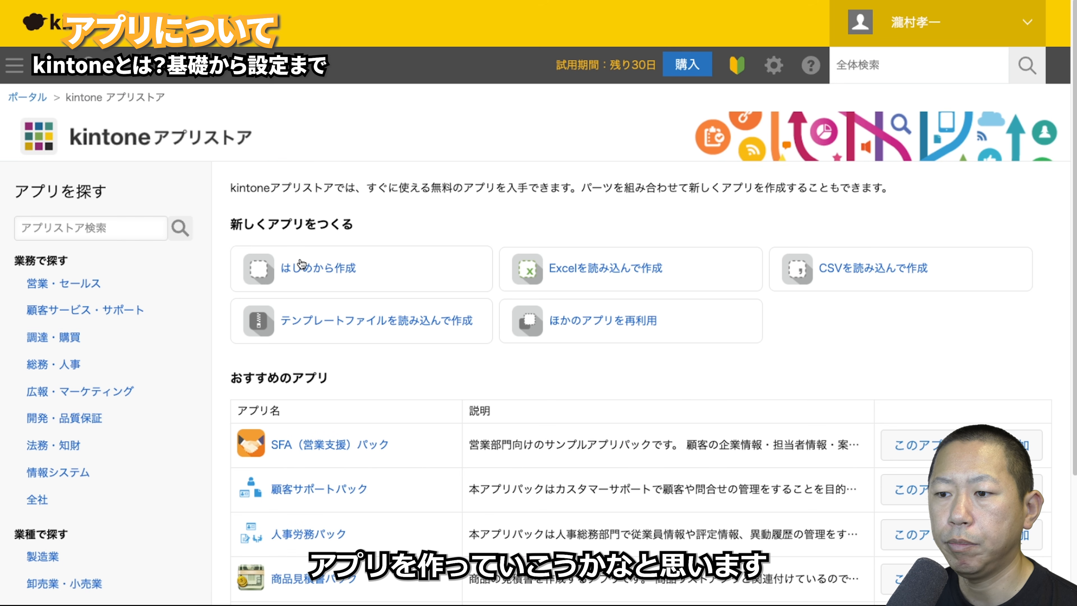
# - Start a blank app with はじめから作成, name it 申し込み, and open its icon choices
pyautogui.click(301, 265)
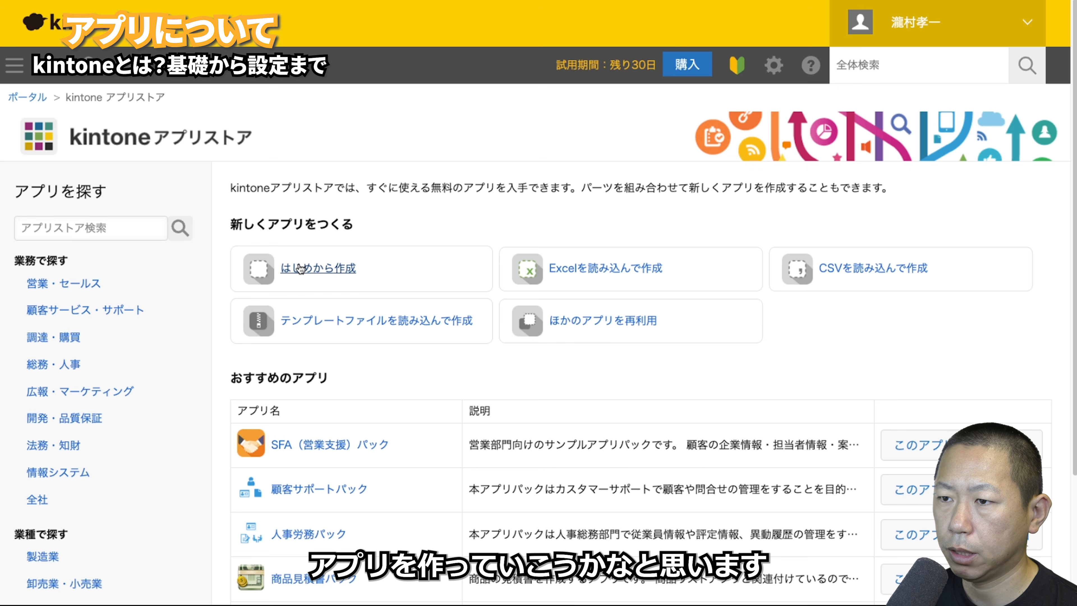
pyautogui.tripleClick(194, 135)
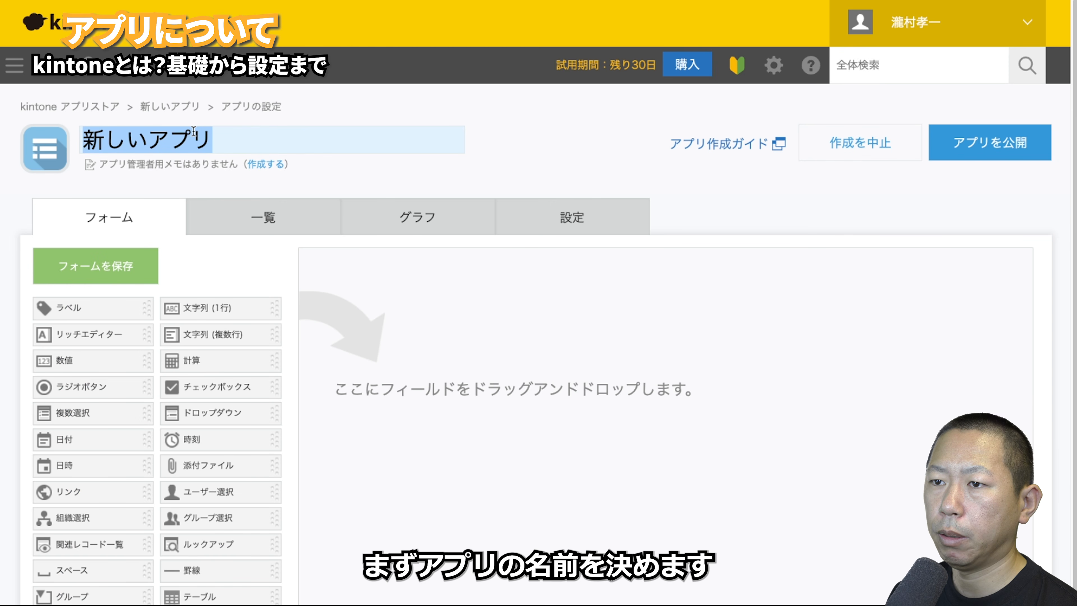
pyautogui.write('も')
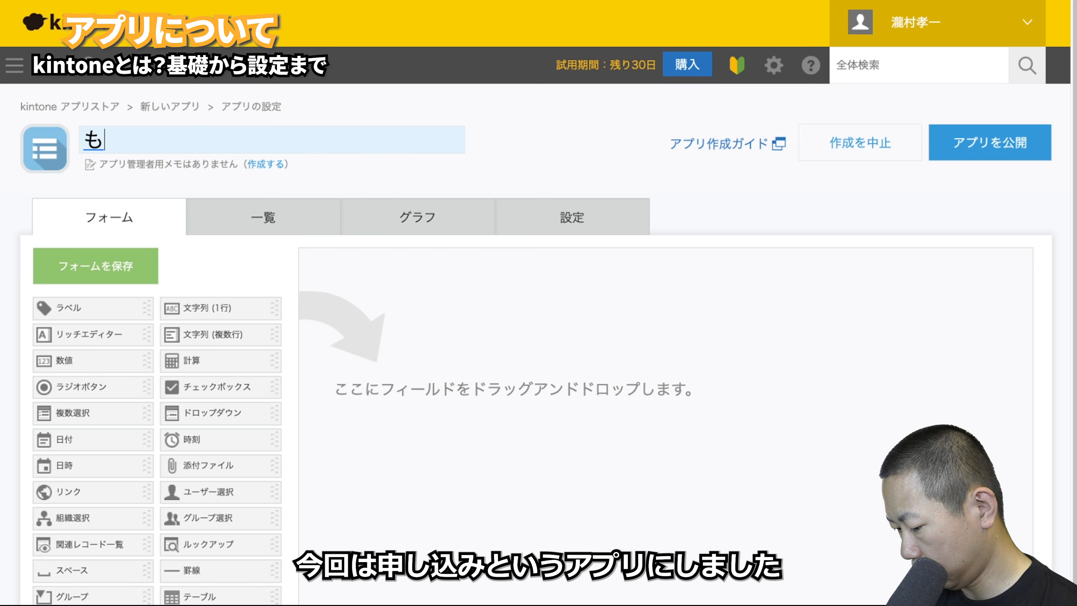
pyautogui.write('うしこみ')
pyautogui.press('space')
pyautogui.press('Return')
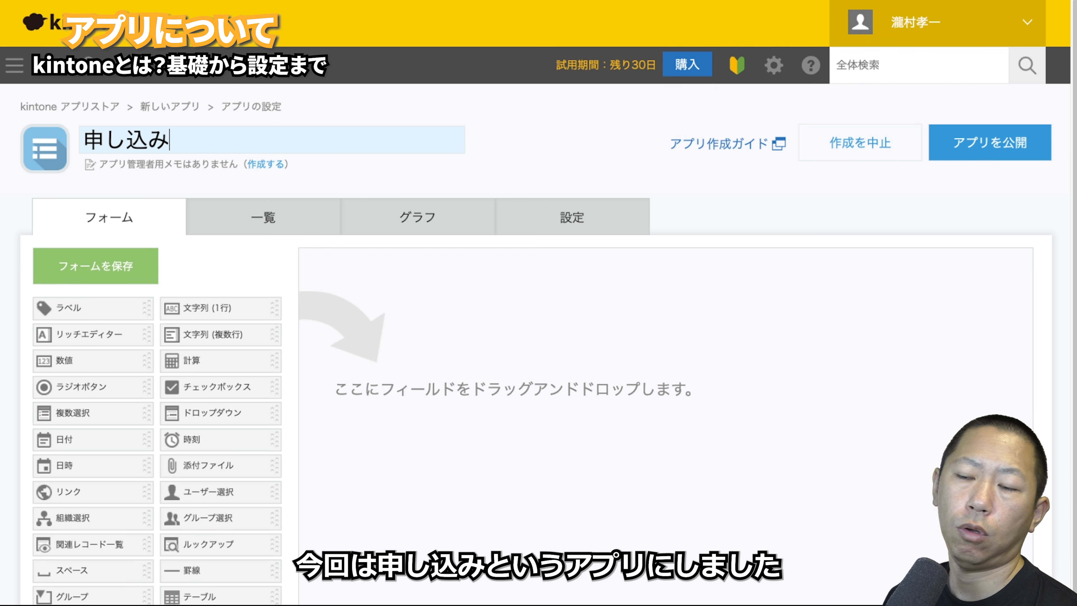
pyautogui.click(377, 329)
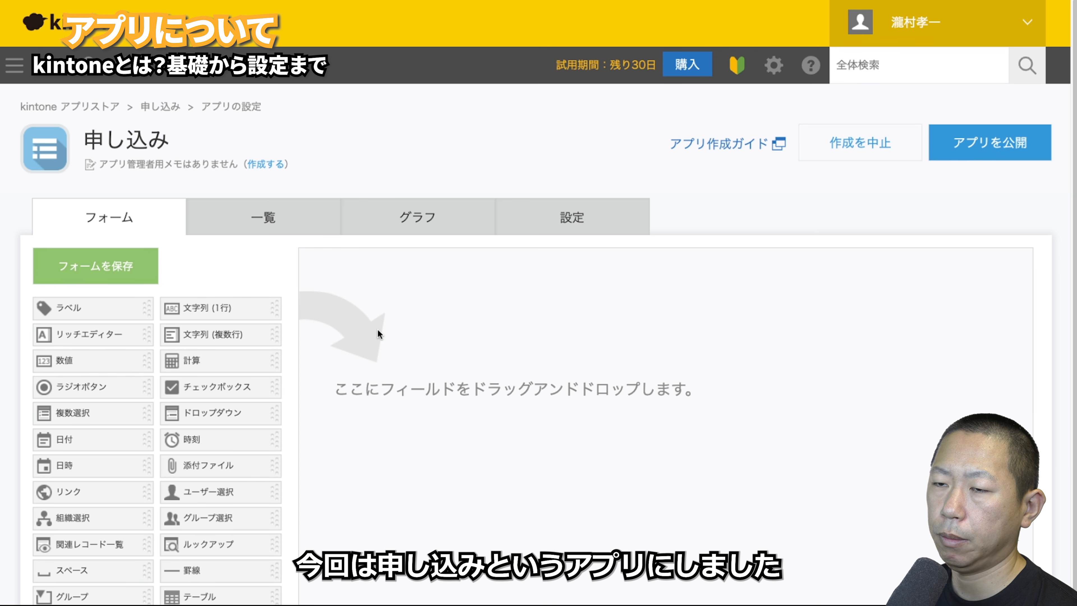
pyautogui.click(39, 157)
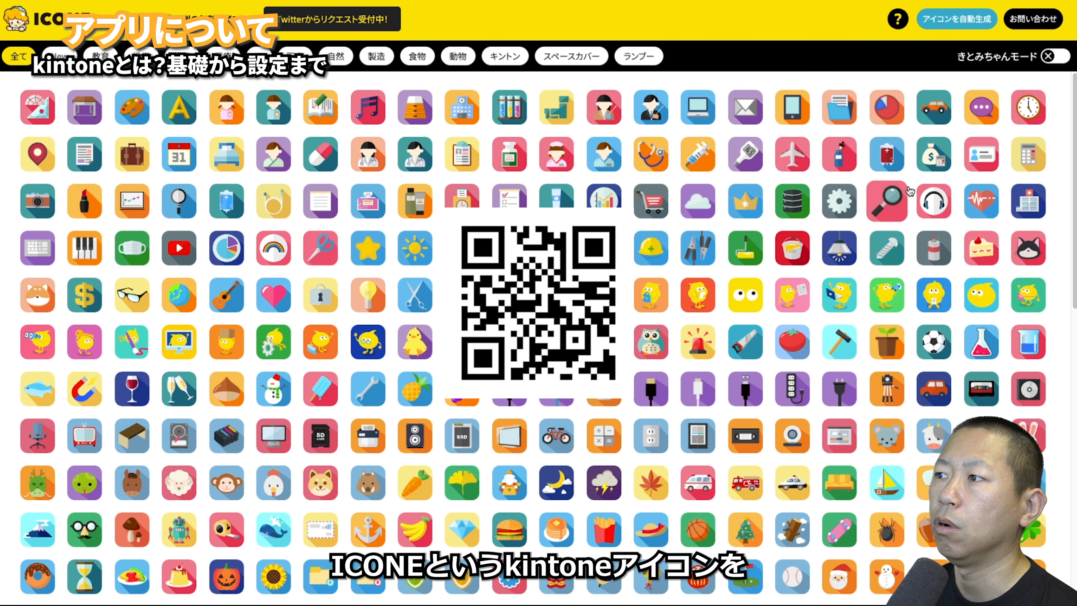
# - Scroll through the ICONE icon grid to browse kintone icons
pyautogui.scroll(-15, 901, 255)
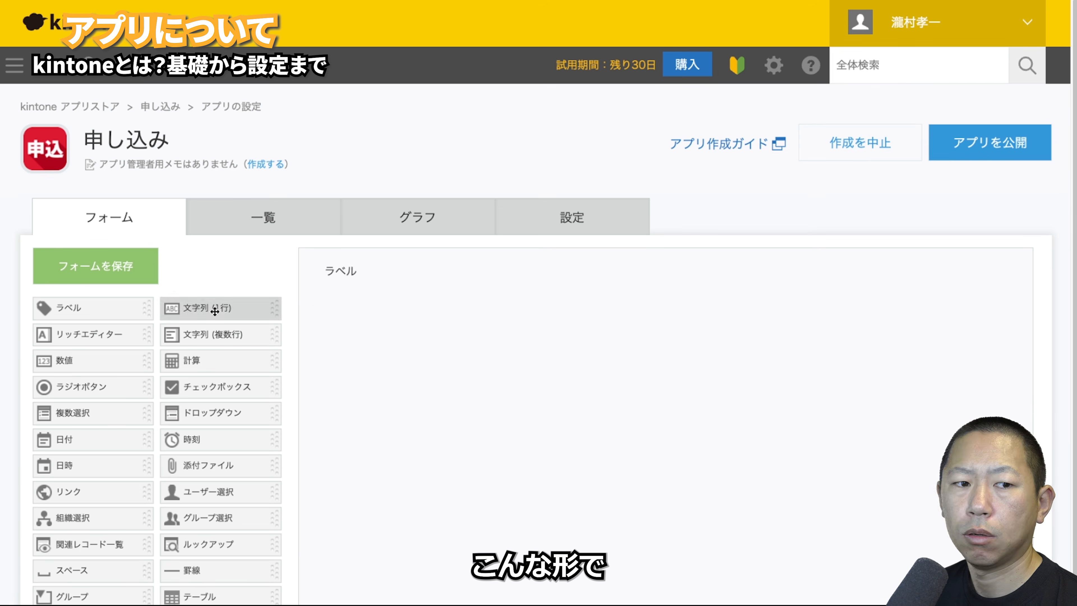
# - Try adding 文字列 (1行), リッチエディター and チェックボックス fields, then delete the checkbox and rich editor
pyautogui.moveTo(212, 308); pyautogui.dragTo(360, 324)
pyautogui.moveTo(132, 344); pyautogui.dragTo(429, 367)
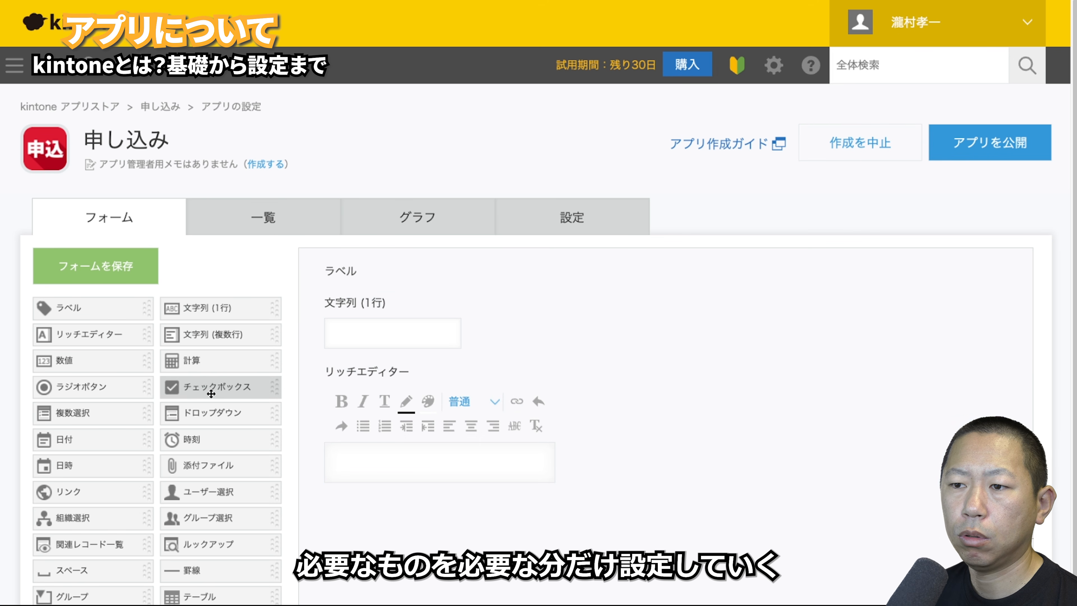
pyautogui.moveTo(199, 386); pyautogui.dragTo(492, 531)
pyautogui.click(503, 505)
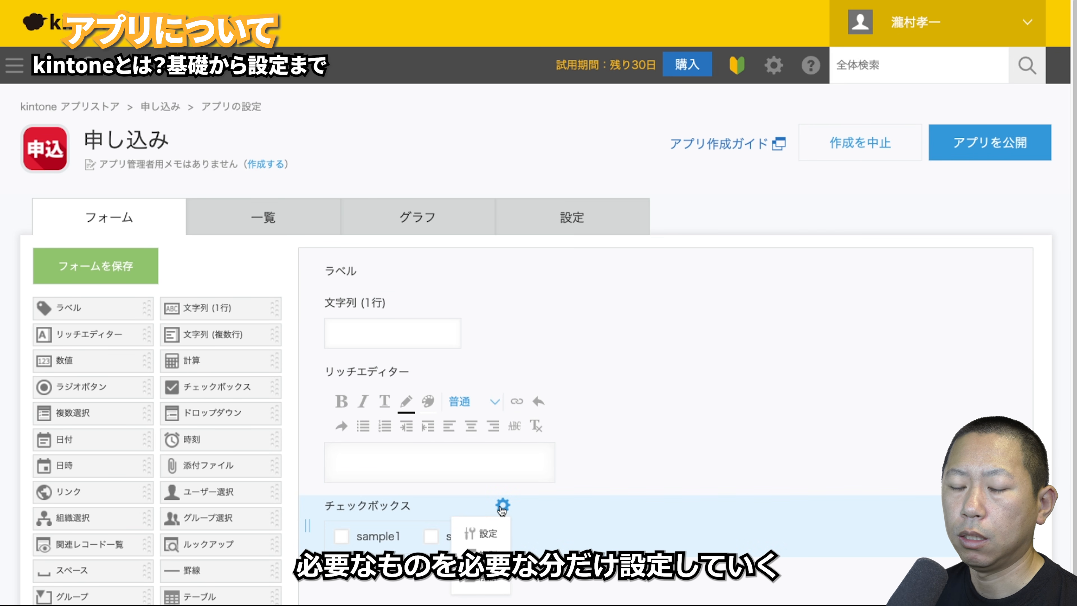
pyautogui.click(482, 581)
pyautogui.click(558, 377)
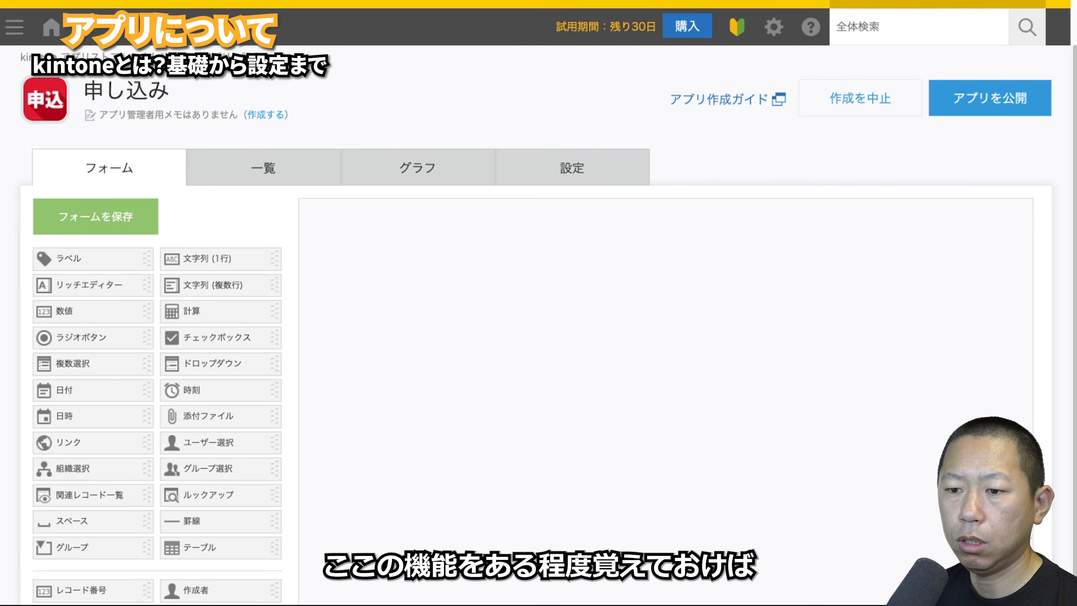
pyautogui.scroll(-1, 539, 322)
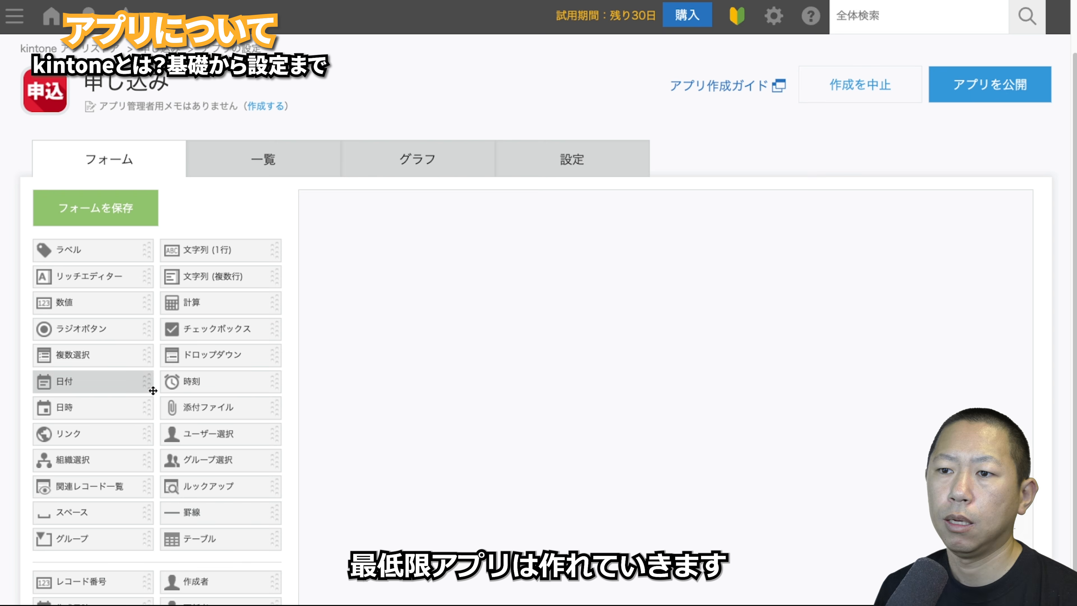
# - Add a ラベル reading ここに書いて in large bold red text, checking the 要素ID help
pyautogui.moveTo(119, 254); pyautogui.dragTo(382, 307)
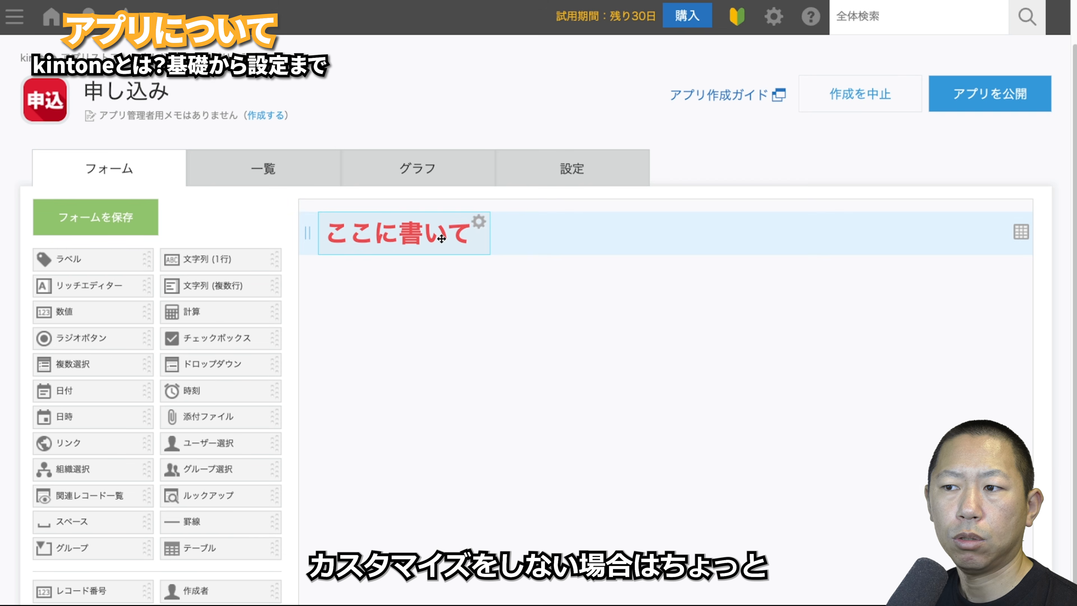
pyautogui.moveTo(440, 246)
pyautogui.mouseDown()
pyautogui.moveTo(439, 271)
pyautogui.moveTo(438, 237)
pyautogui.mouseUp()
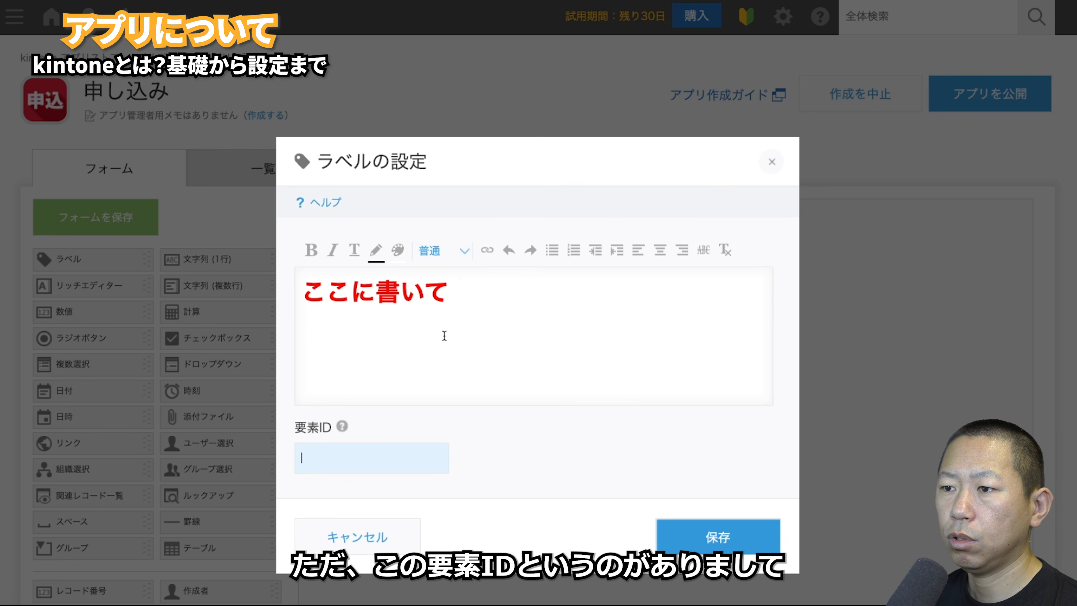
pyautogui.click(342, 427)
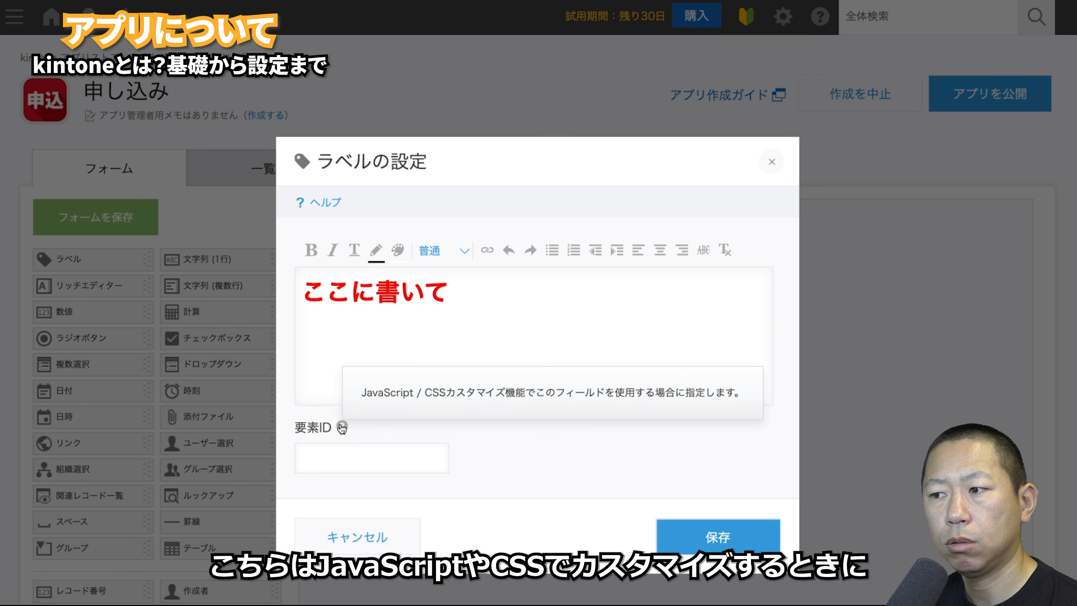
pyautogui.click(456, 490)
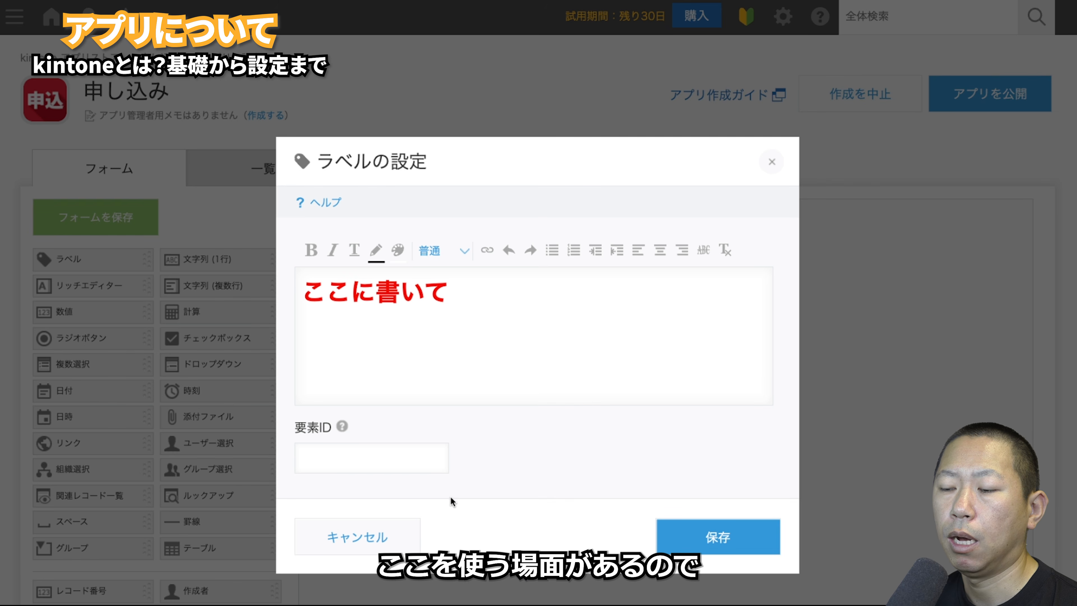
pyautogui.click(394, 539)
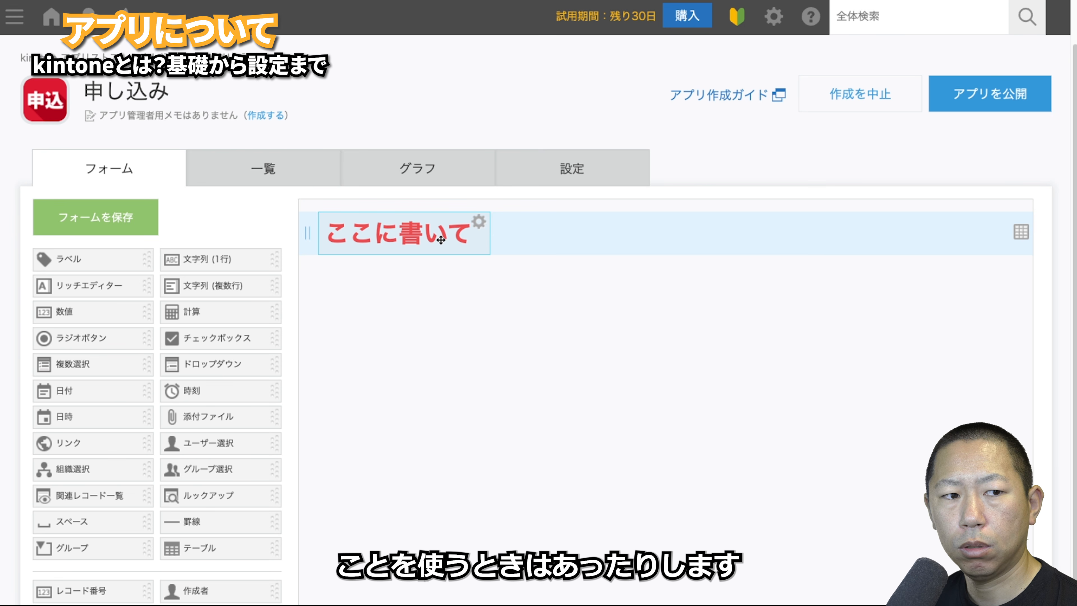
pyautogui.doubleClick(372, 284)
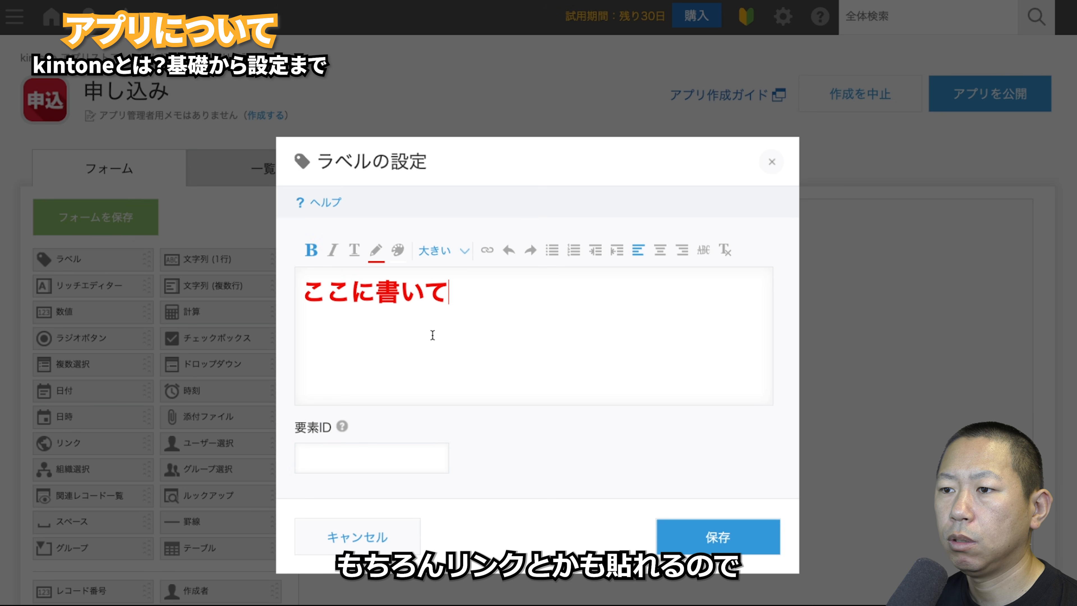
pyautogui.click(357, 537)
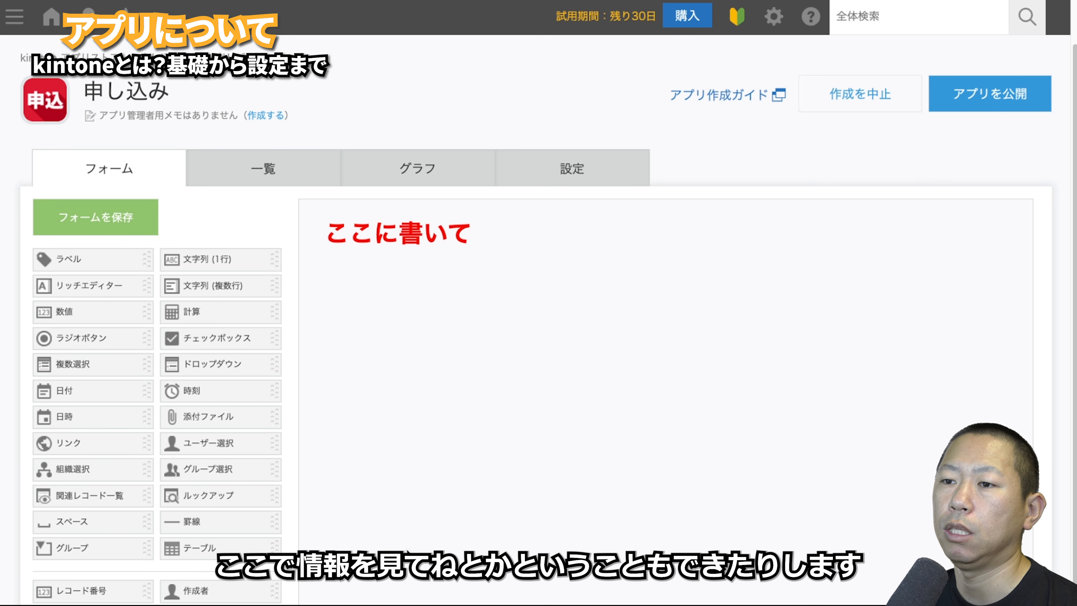
# - Add a 文字列 (1行) field renamed 名前 below the label, then resize it narrower
pyautogui.moveTo(249, 262); pyautogui.dragTo(331, 295)
pyautogui.moveTo(468, 305); pyautogui.dragTo(767, 315)
pyautogui.click(754, 274)
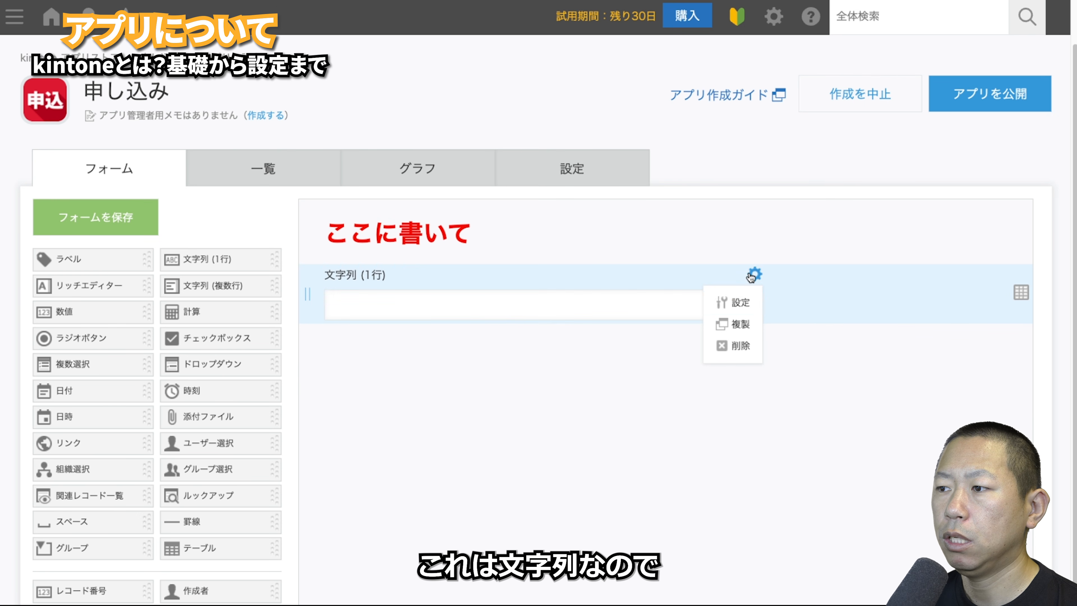
pyautogui.click(732, 301)
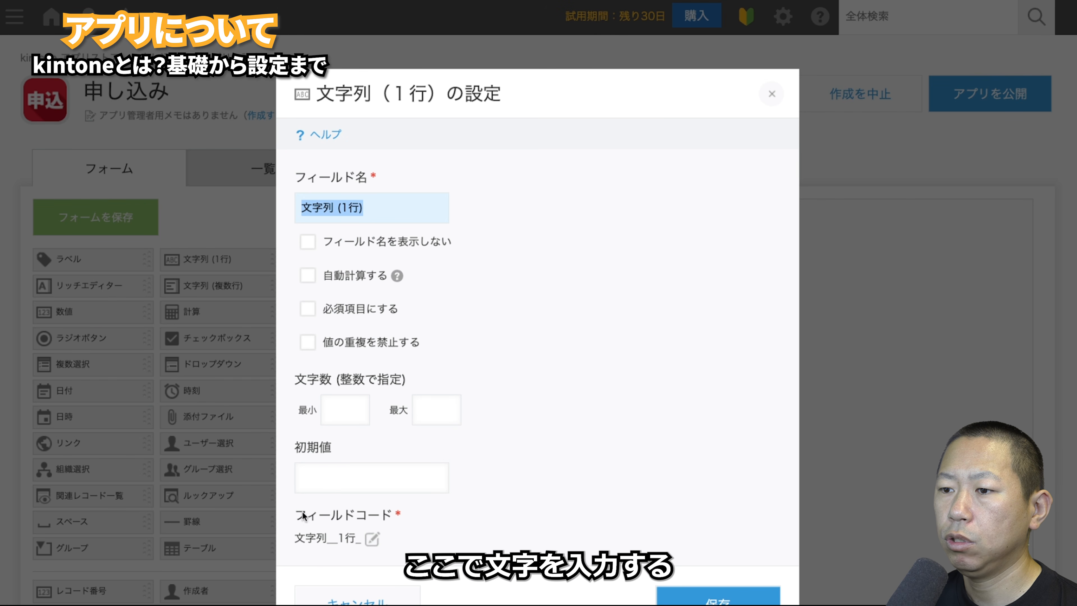
pyautogui.write('名前')
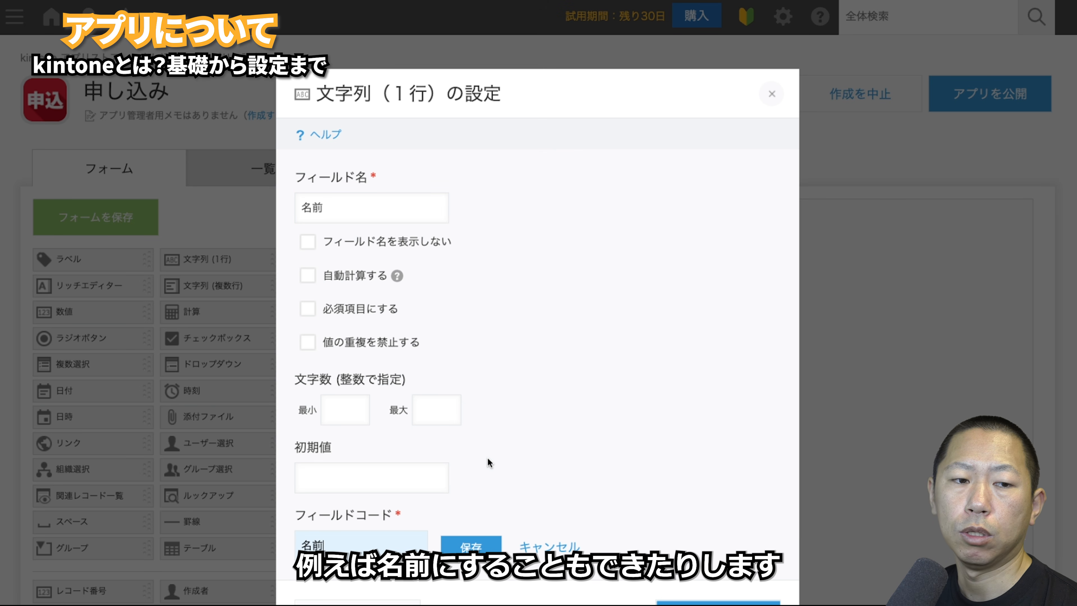
pyautogui.click(683, 603)
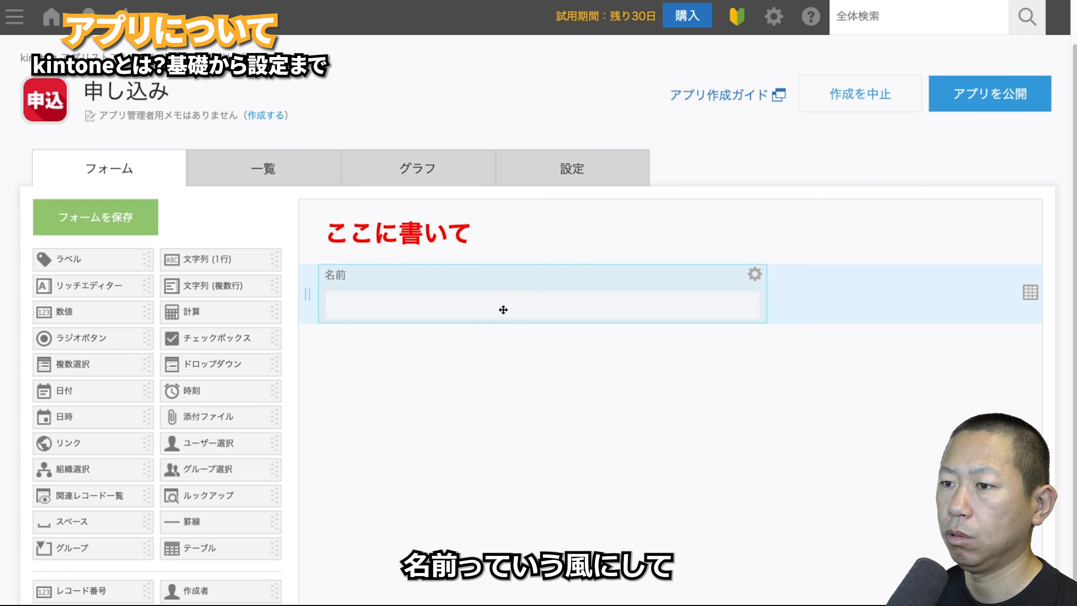
pyautogui.moveTo(764, 321); pyautogui.dragTo(558, 325)
pyautogui.moveTo(547, 276)
pyautogui.click(529, 299)
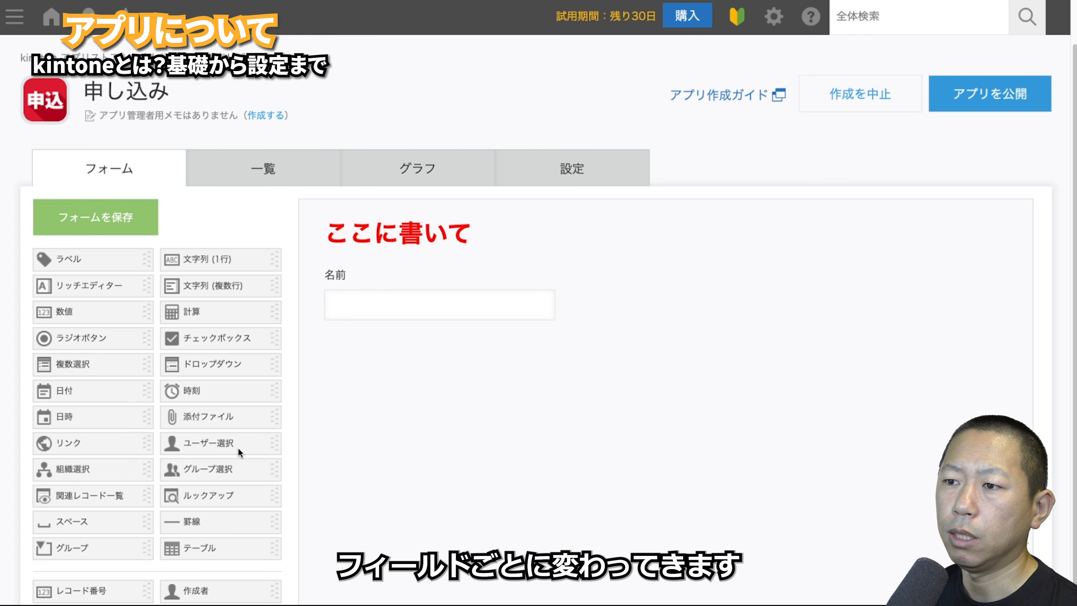
# - Try the 名前 field options: hide name, 自動計算する, required, and no duplicate values
pyautogui.click(466, 236)
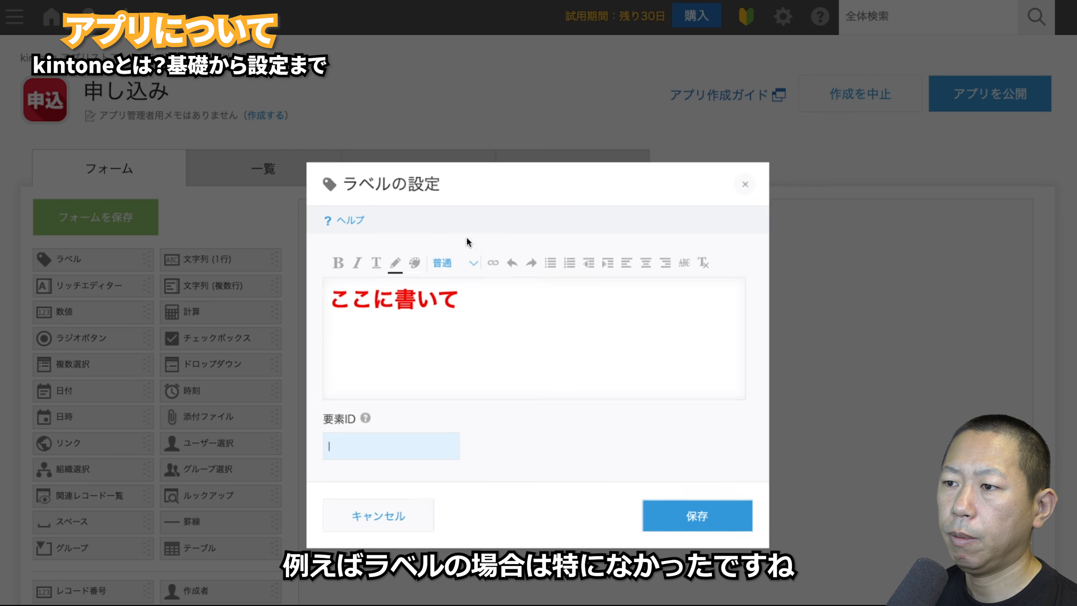
pyautogui.click(365, 537)
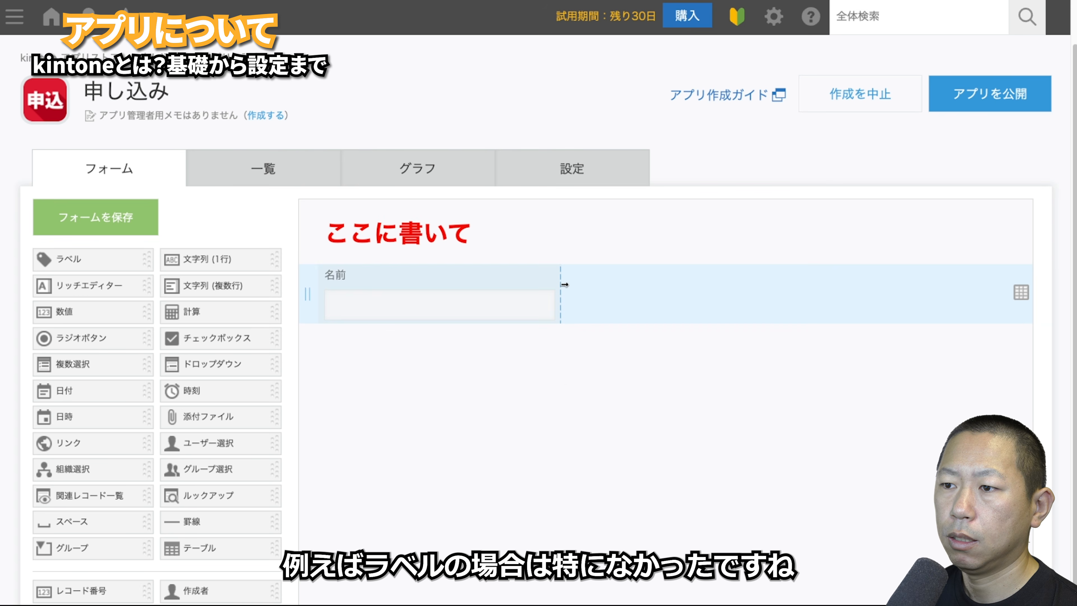
pyautogui.click(529, 300)
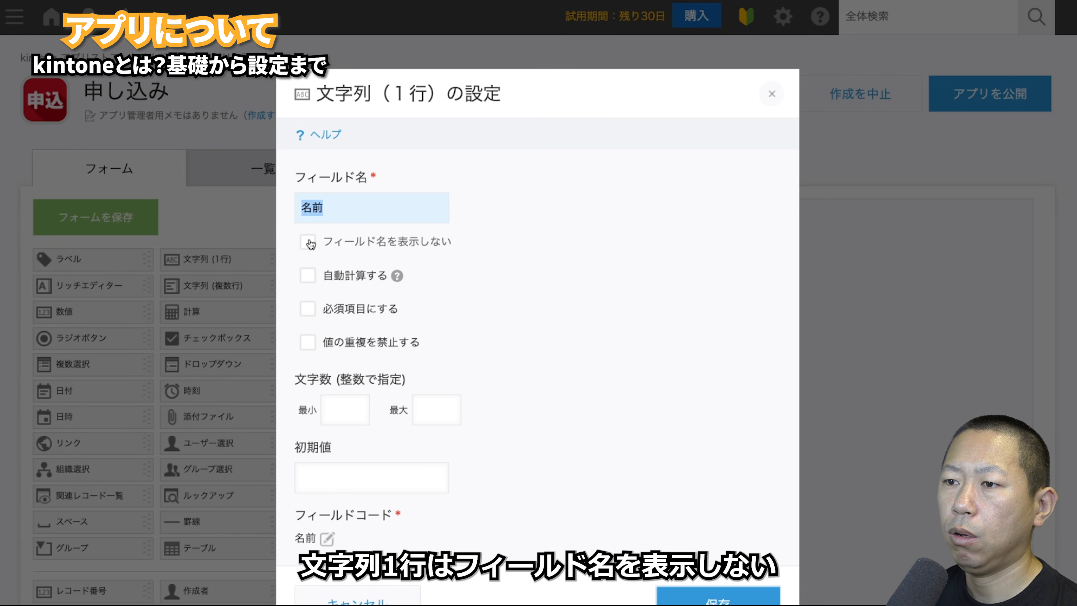
pyautogui.click(309, 242)
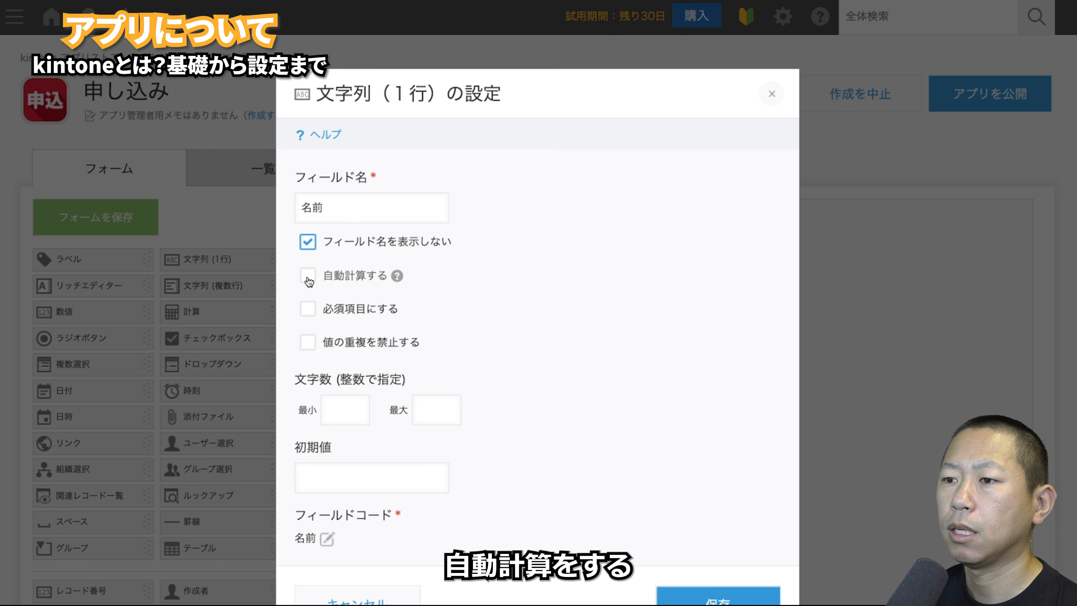
pyautogui.click(308, 280)
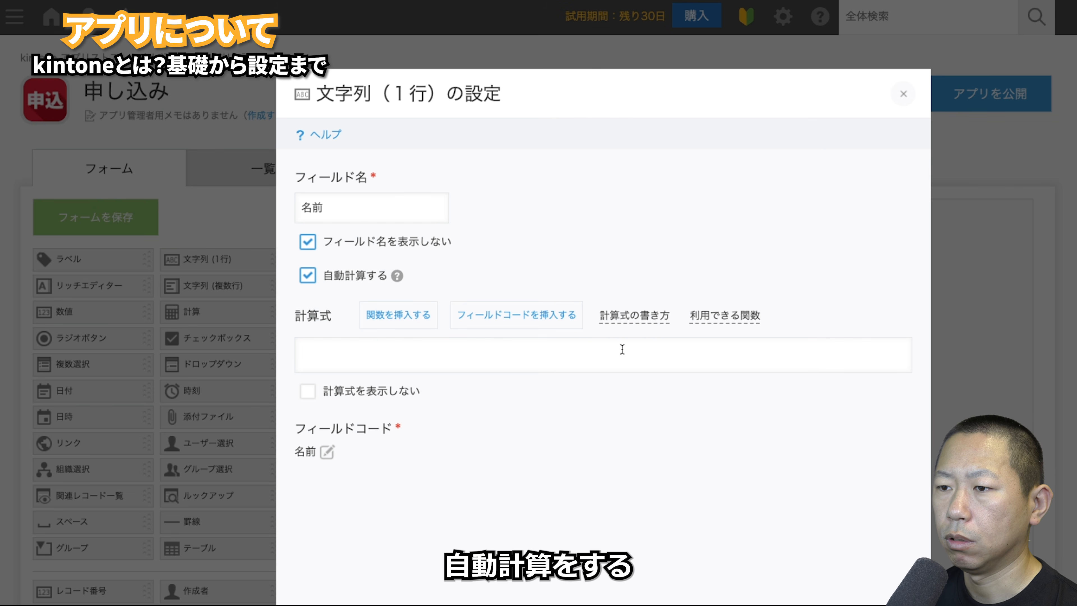
pyautogui.click(308, 278)
pyautogui.click(308, 310)
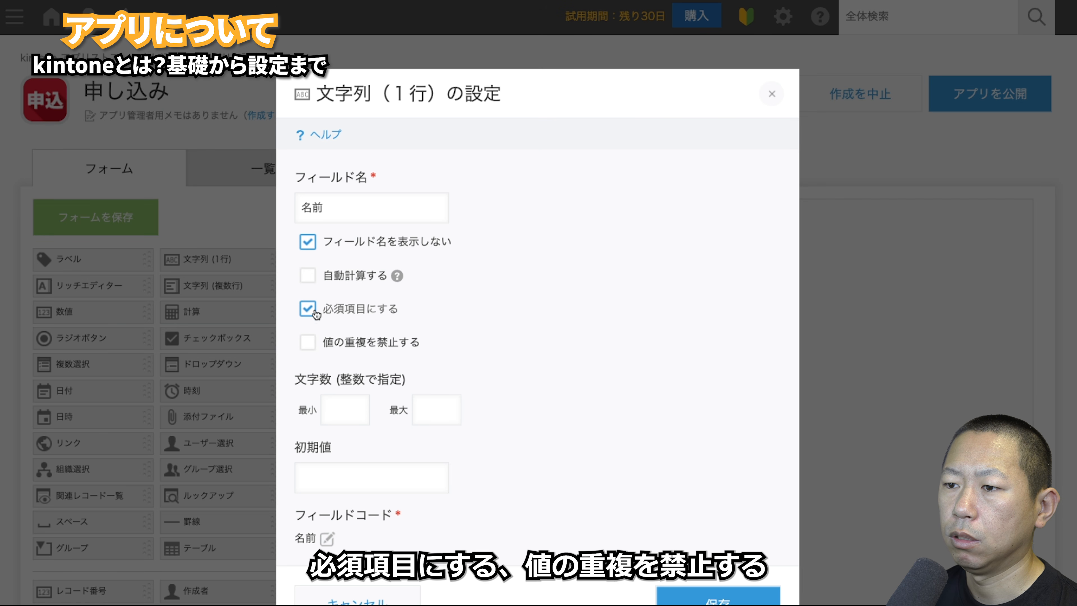
pyautogui.click(308, 342)
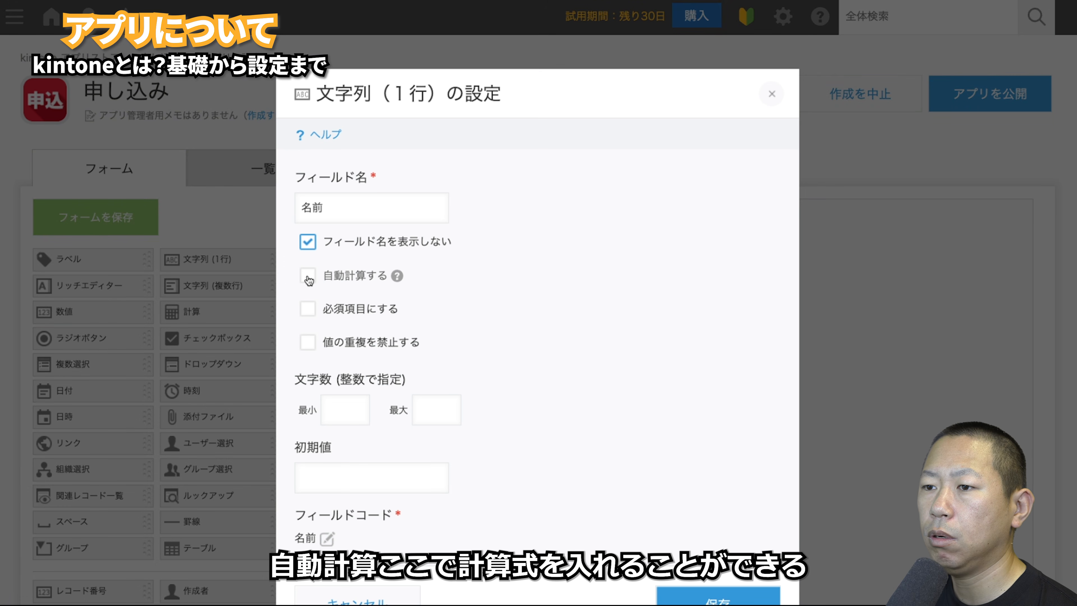
pyautogui.click(307, 276)
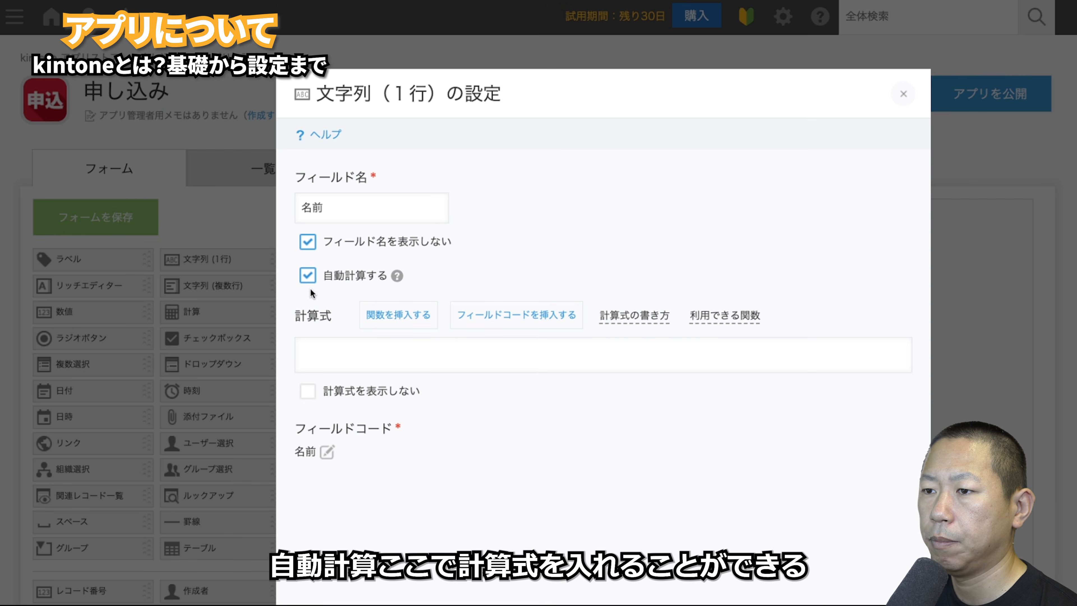
pyautogui.click(422, 353)
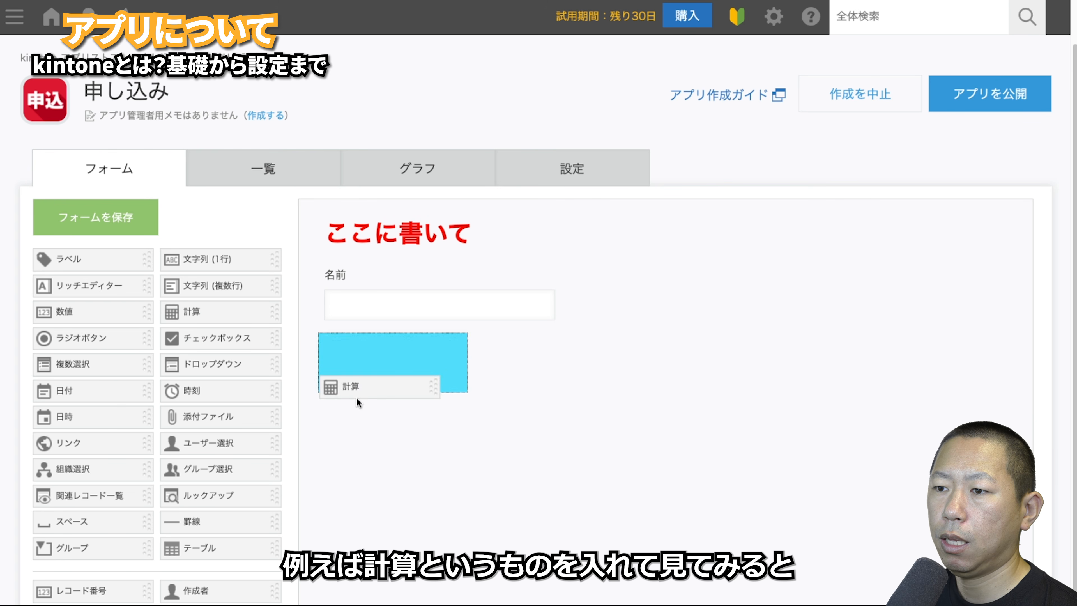
# - Drag a 計算 calculation field below 名前 and open its settings
pyautogui.moveTo(356, 397); pyautogui.dragTo(364, 382)
pyautogui.click(455, 343)
pyautogui.click(434, 369)
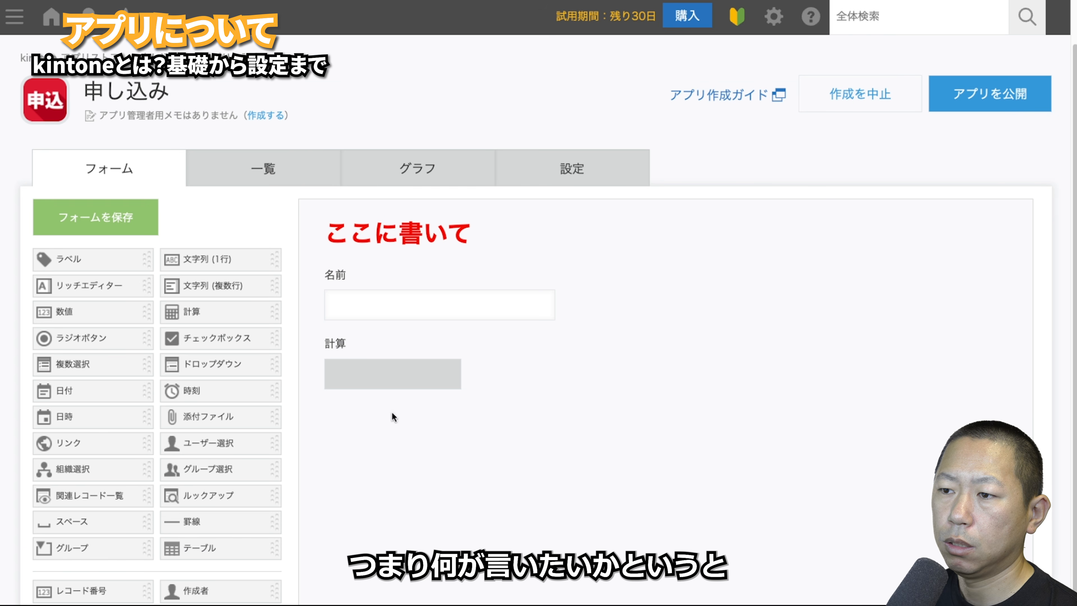
# - Delete the 計算 field, then review 名前's settings and close them with キャンセル
pyautogui.click(454, 343)
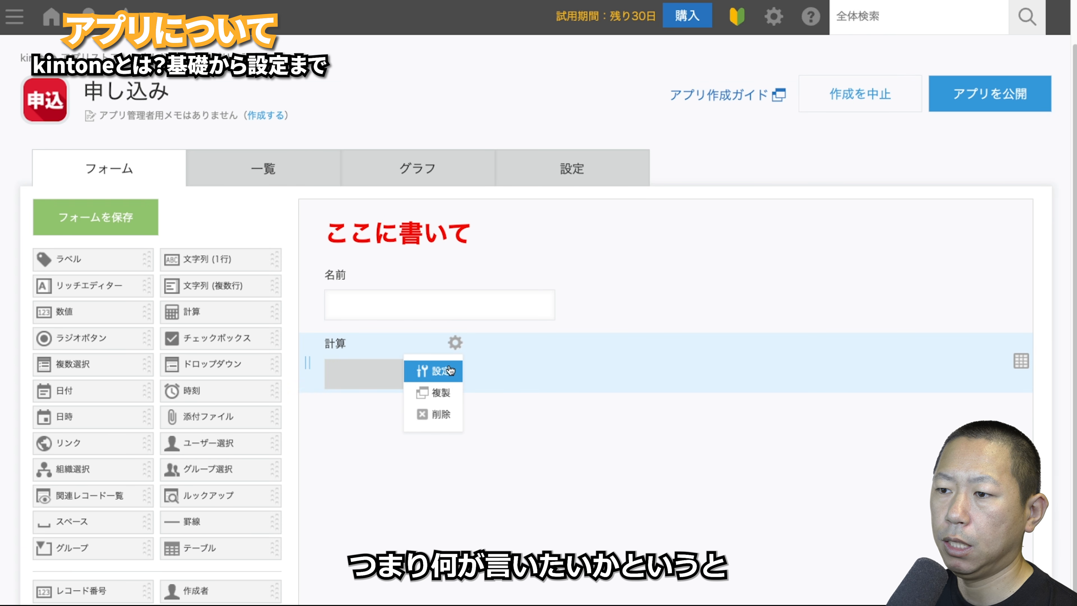
pyautogui.click(437, 413)
pyautogui.click(549, 272)
pyautogui.click(526, 302)
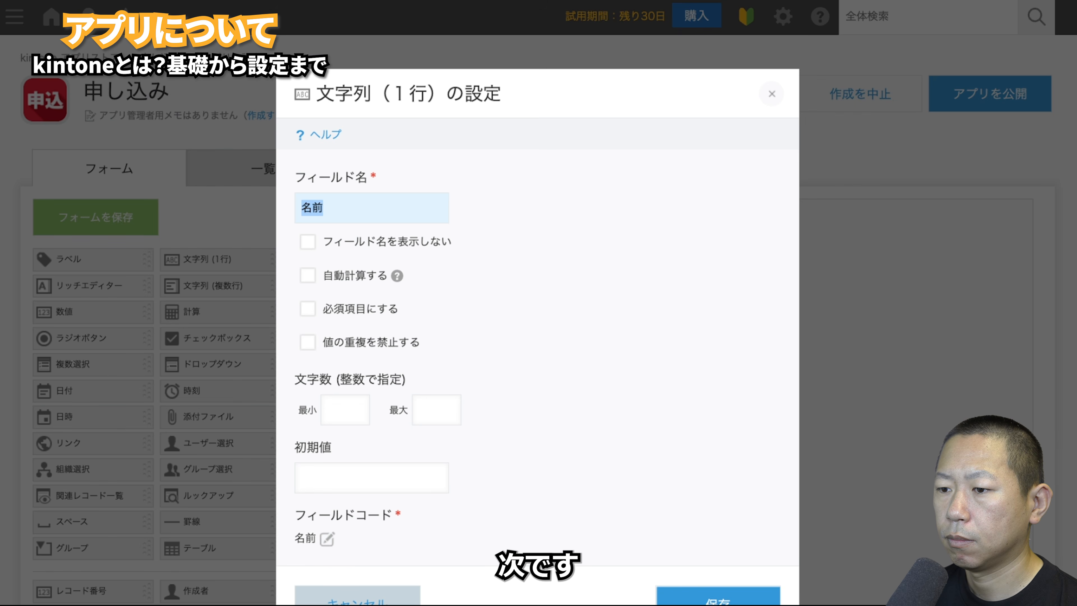
pyautogui.click(357, 598)
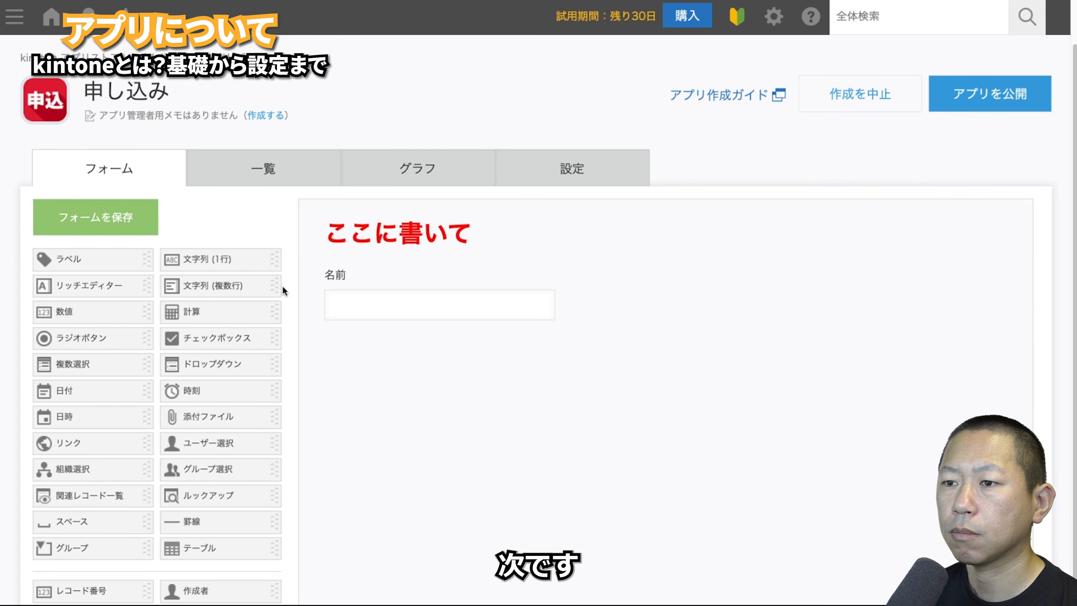
# - Place リッチエディター and 文字列 (複数行) fields side by side below 名前 at equal height
pyautogui.moveTo(112, 291); pyautogui.dragTo(615, 437)
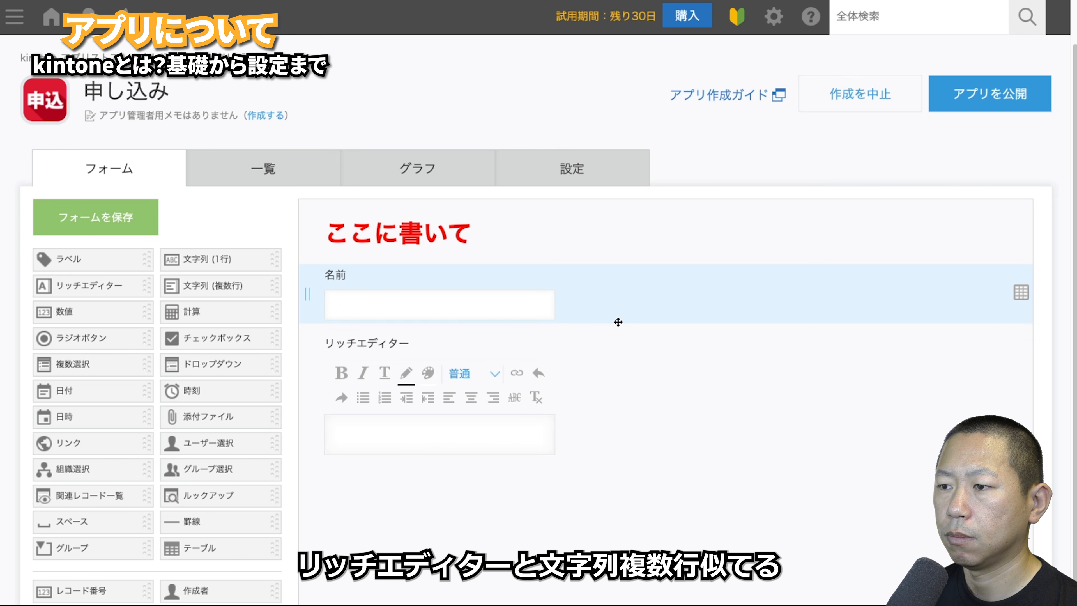
pyautogui.moveTo(248, 282); pyautogui.dragTo(758, 404)
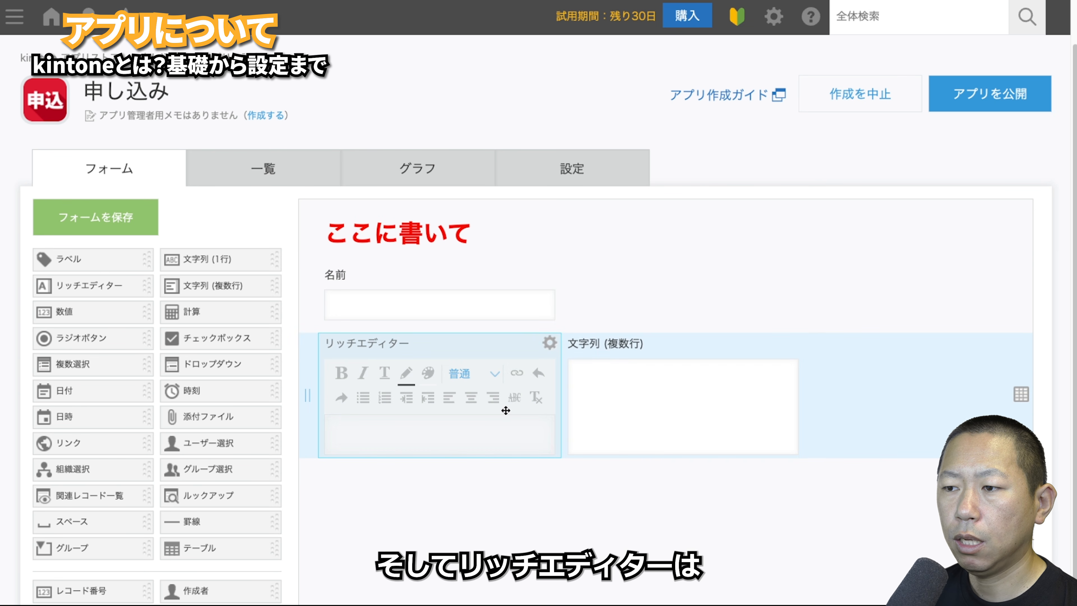
pyautogui.moveTo(503, 456); pyautogui.dragTo(473, 535)
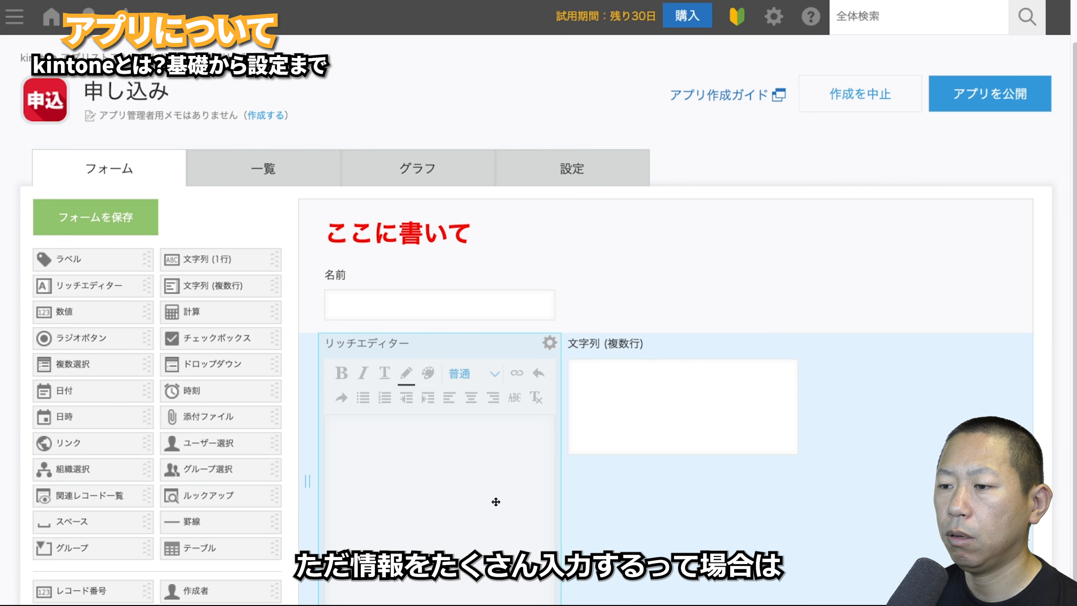
pyautogui.moveTo(464, 605); pyautogui.dragTo(465, 458)
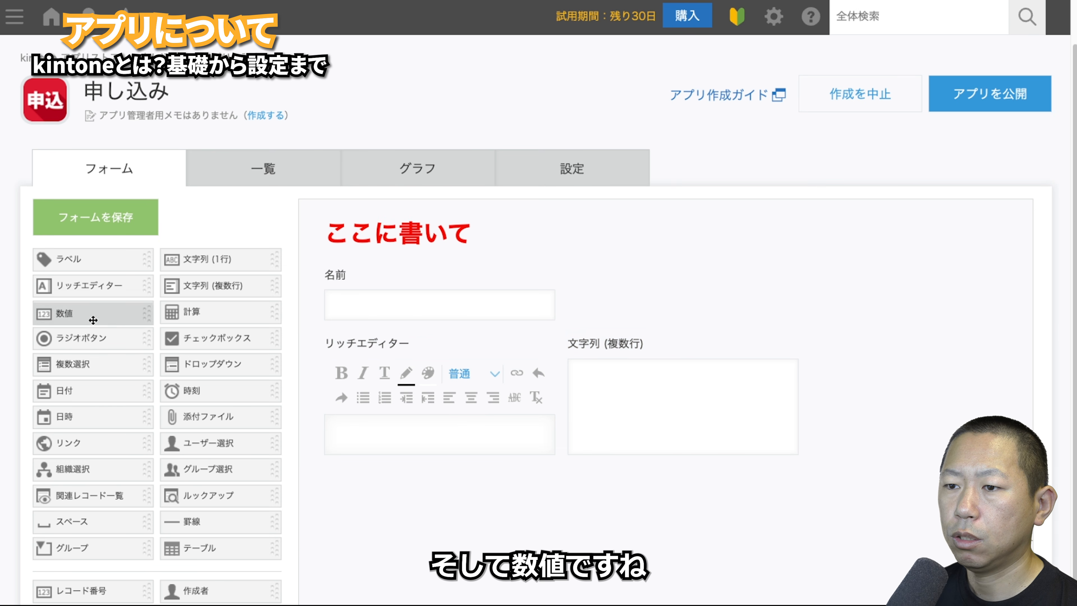
# - Add number field A below the rich editor, resize it, and place a calculation field beneath
pyautogui.moveTo(93, 320); pyautogui.dragTo(380, 527)
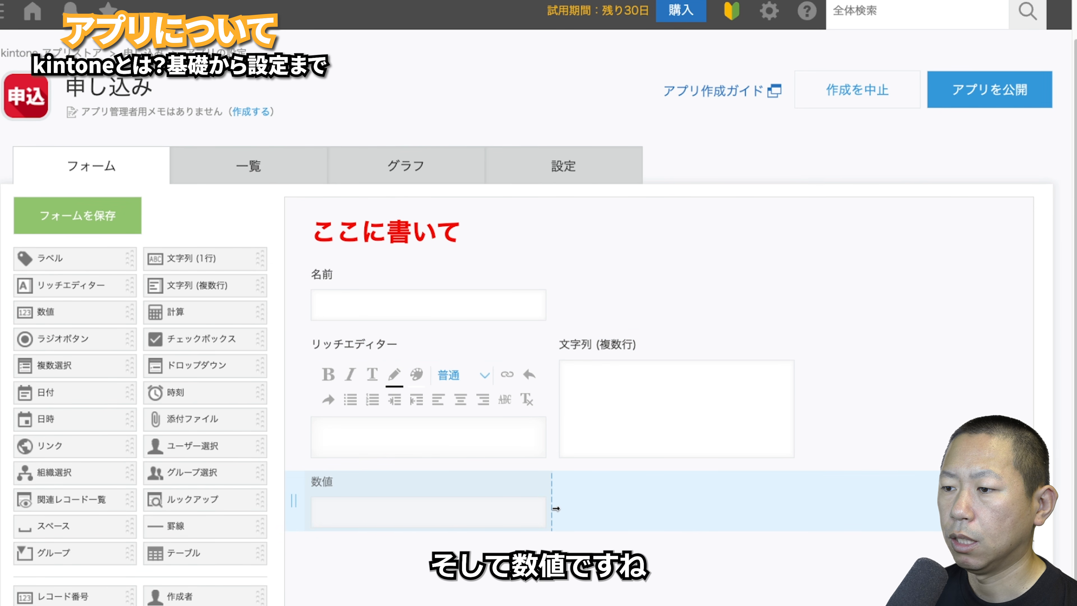
pyautogui.moveTo(556, 508)
pyautogui.mouseDown()
pyautogui.moveTo(517, 508)
pyautogui.moveTo(562, 502)
pyautogui.mouseUp()
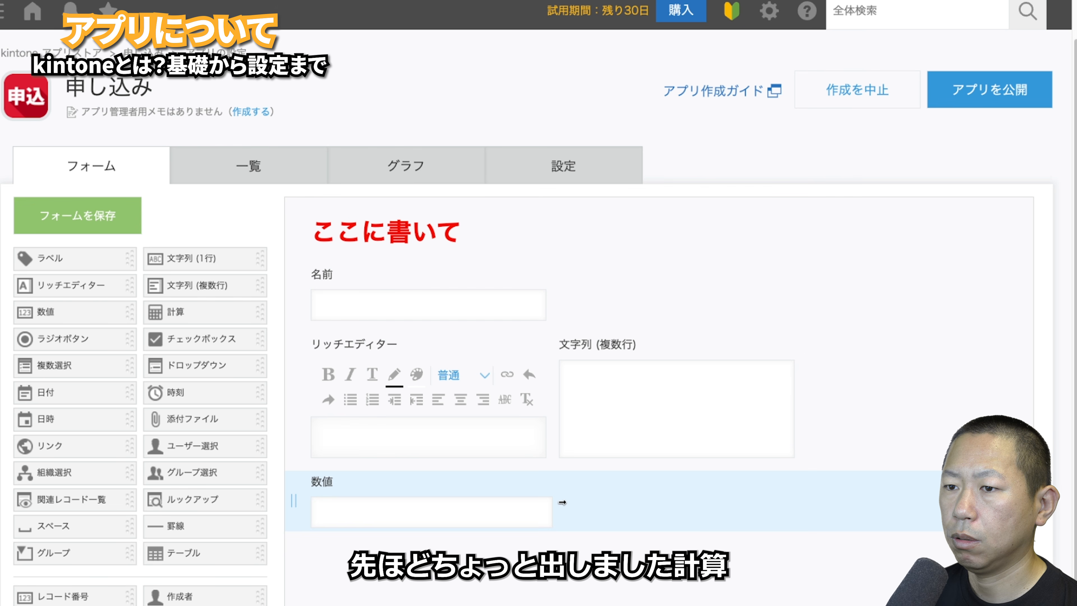
pyautogui.moveTo(187, 309); pyautogui.dragTo(314, 585)
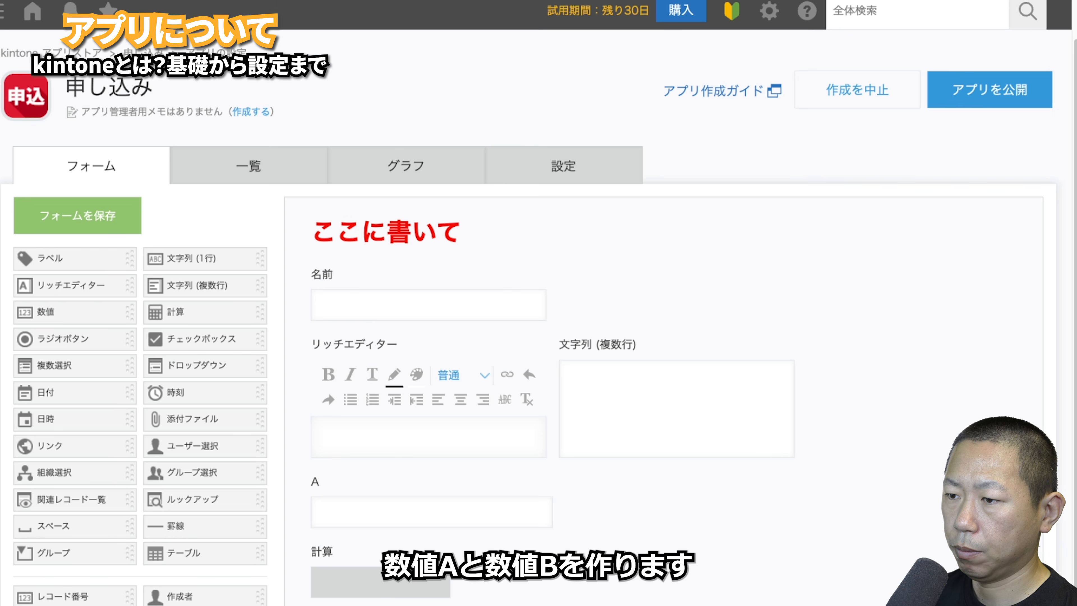
# - Put a second number field named B beside A and widen the calculation field
pyautogui.moveTo(339, 570); pyautogui.dragTo(498, 518)
pyautogui.click(494, 482)
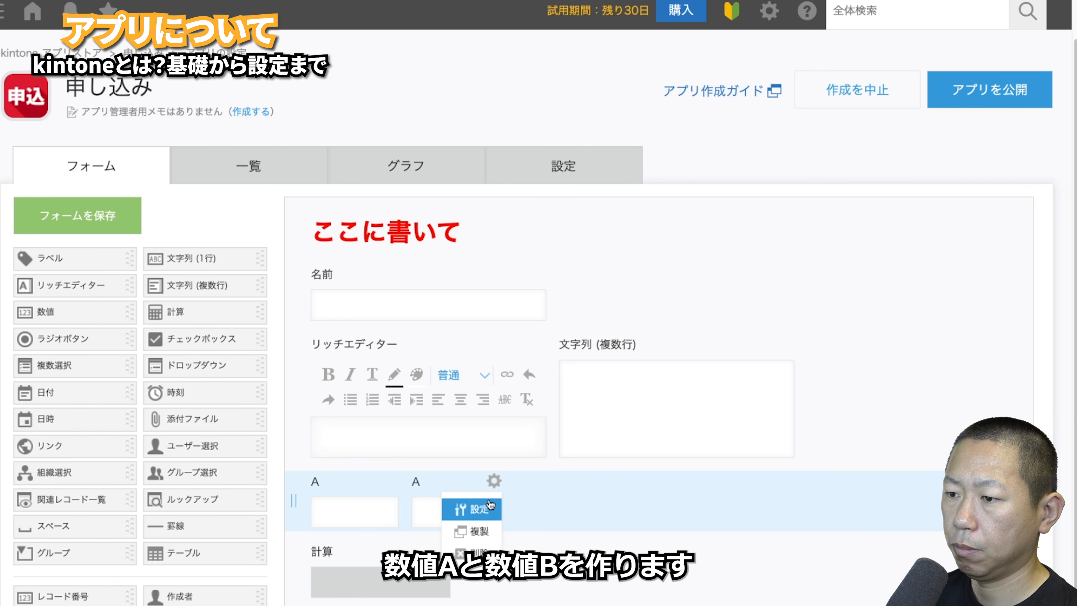
pyautogui.click(473, 509)
pyautogui.write('B')
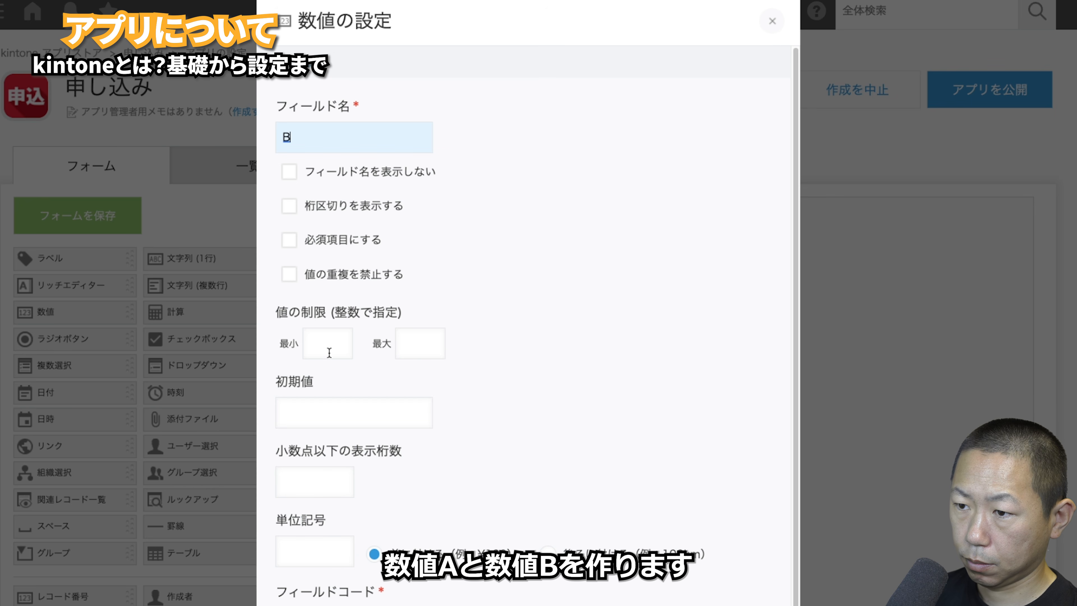
pyautogui.scroll(-1, 524, 340)
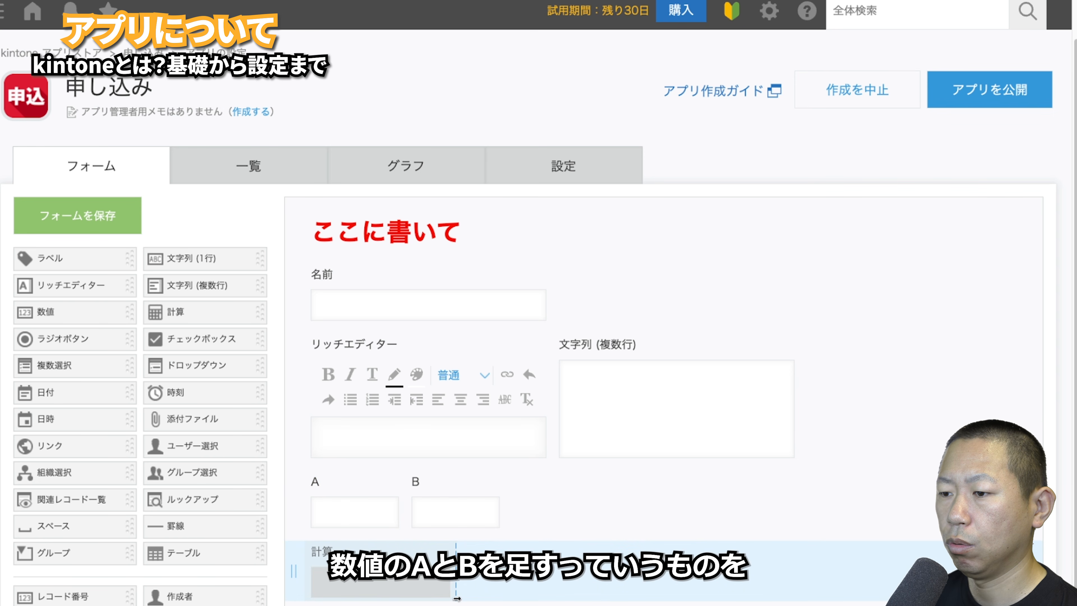
pyautogui.moveTo(449, 596); pyautogui.dragTo(548, 597)
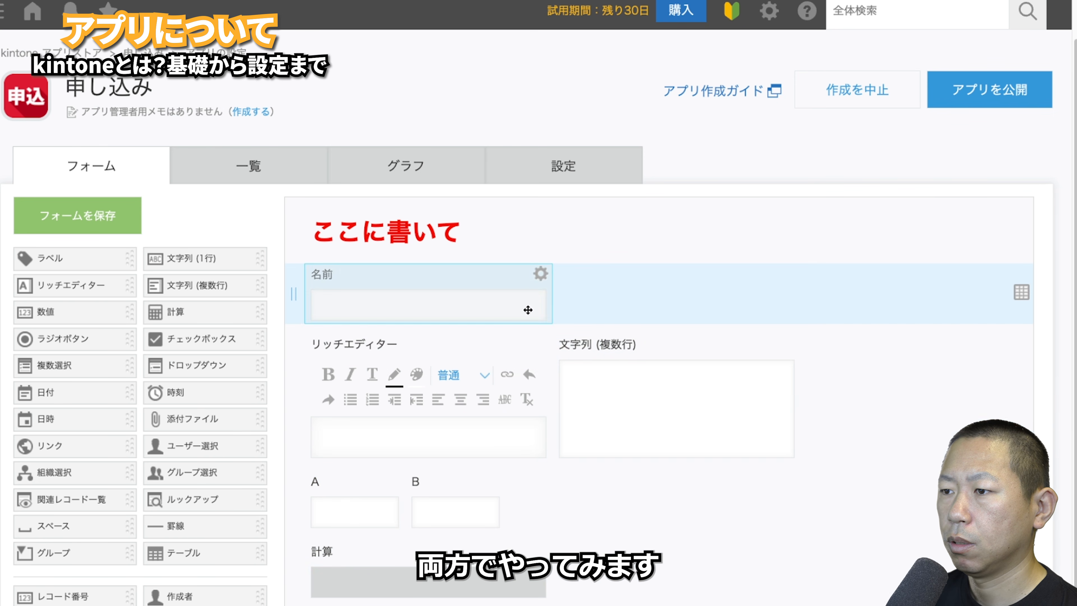
# - Make the 名前 field auto-calculate with the formula A+B
pyautogui.click(531, 269)
pyautogui.click(533, 301)
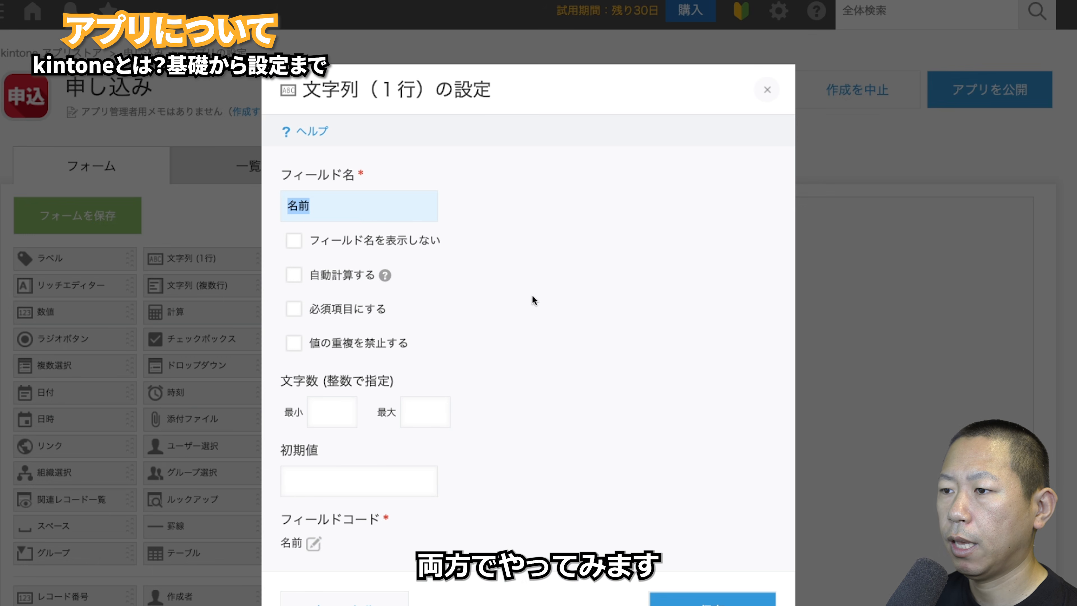
pyautogui.click(294, 275)
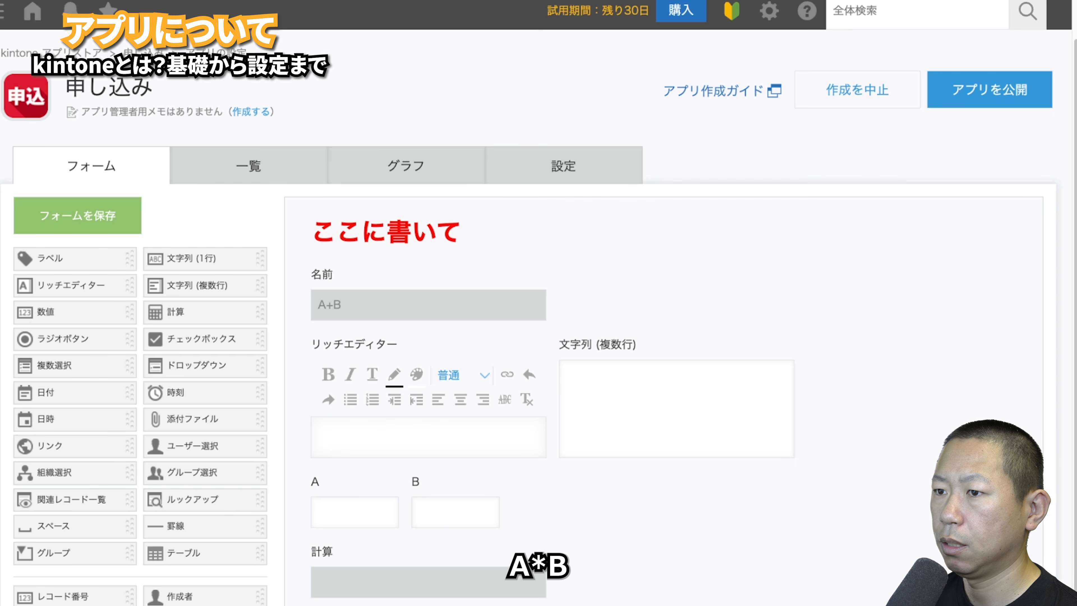
pyautogui.click(540, 550)
# - Give the 計算 field the formula A+B and save the form
pyautogui.click(526, 579)
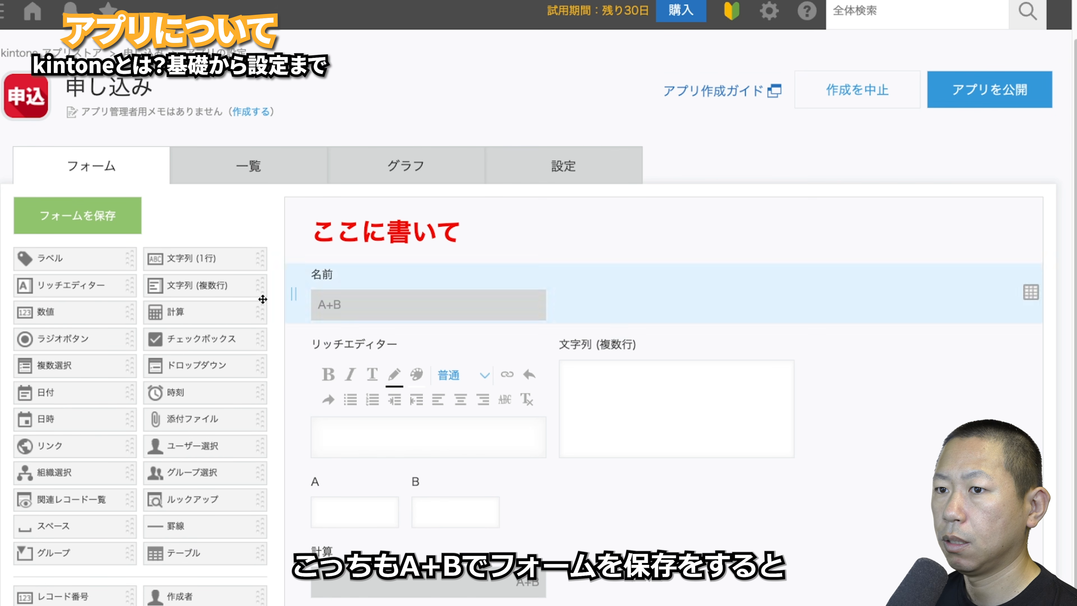
pyautogui.click(103, 227)
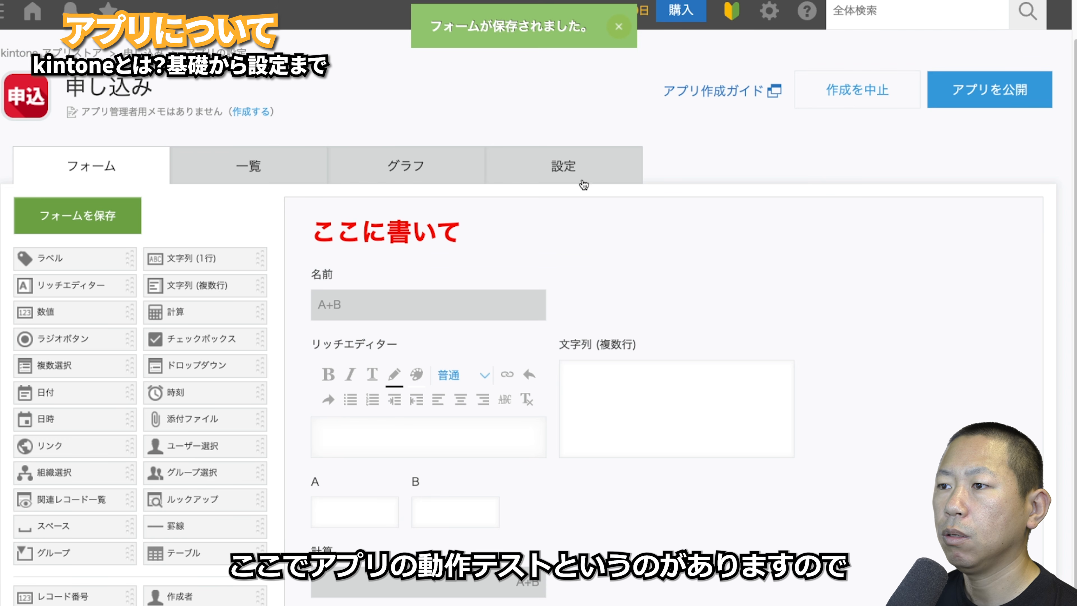
pyautogui.click(573, 172)
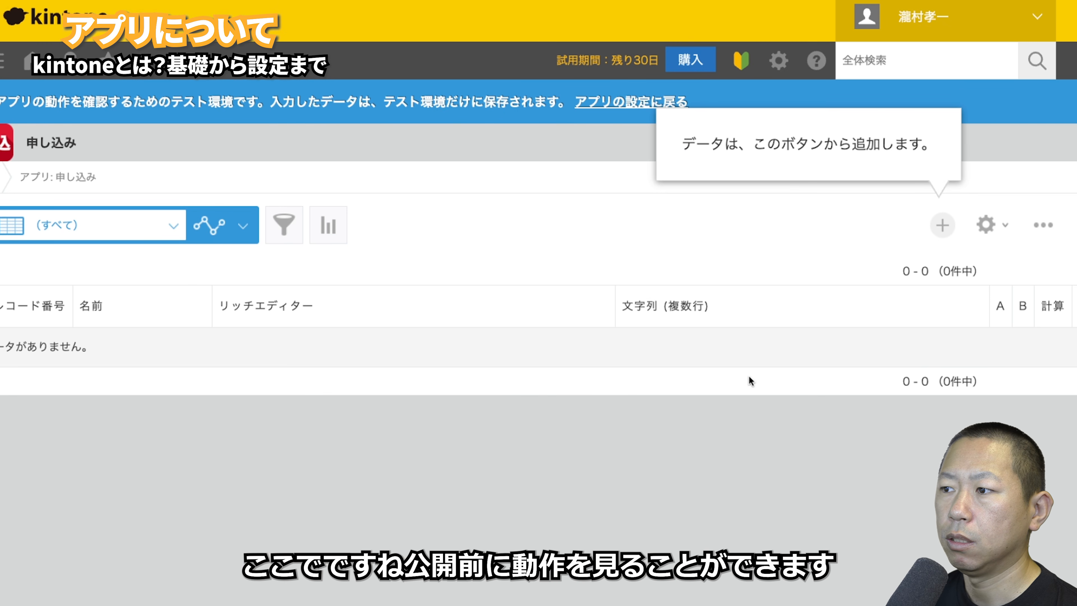
# - Create a test record with 1000 in A and B, confirming both totals show 2000
pyautogui.click(941, 227)
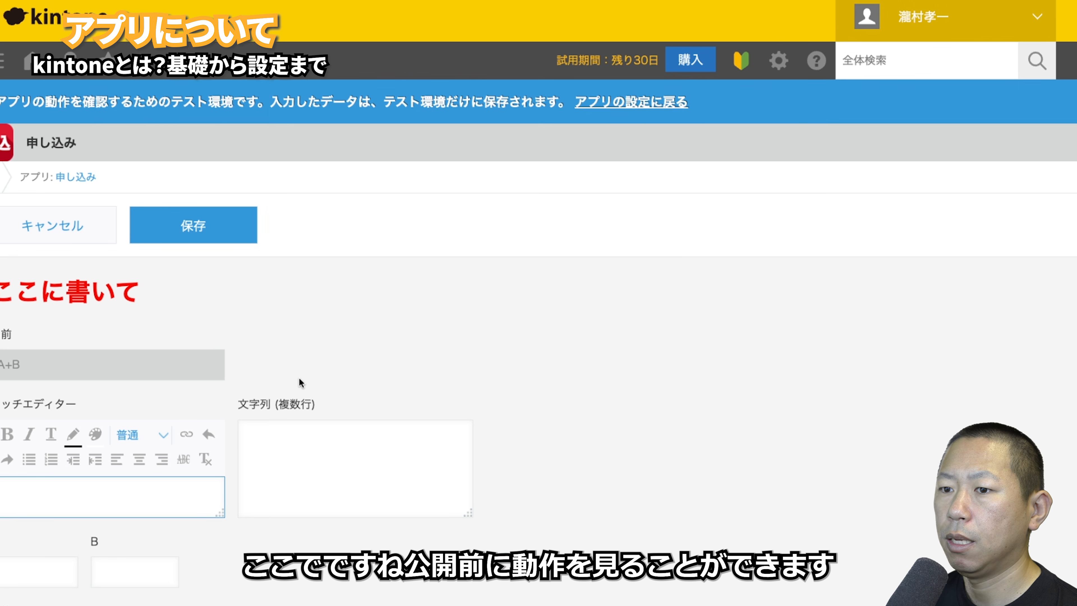
pyautogui.click(38, 578)
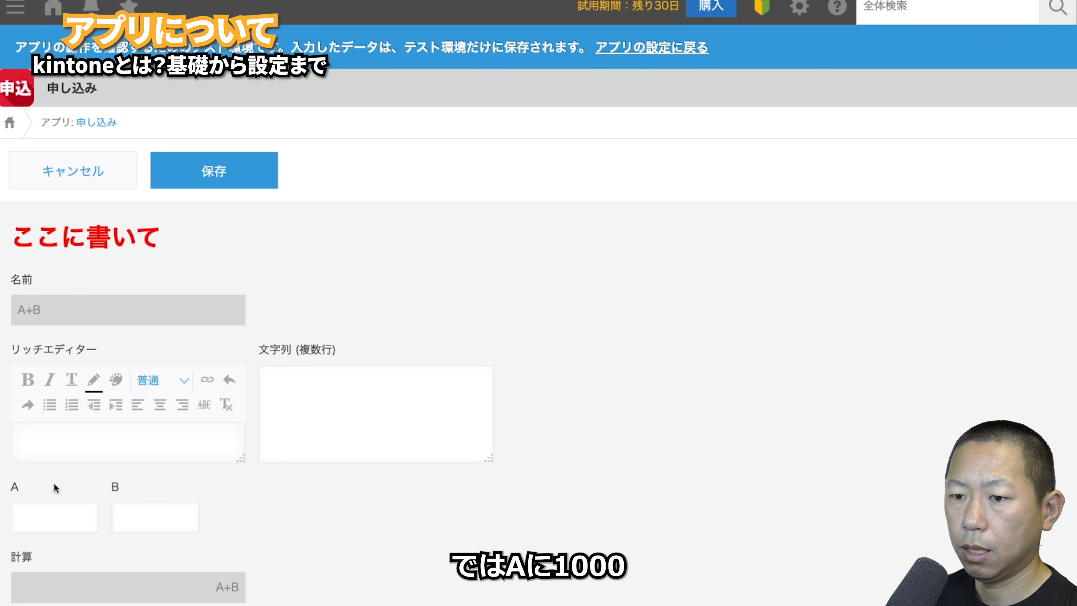
pyautogui.click(52, 508)
pyautogui.write('1')
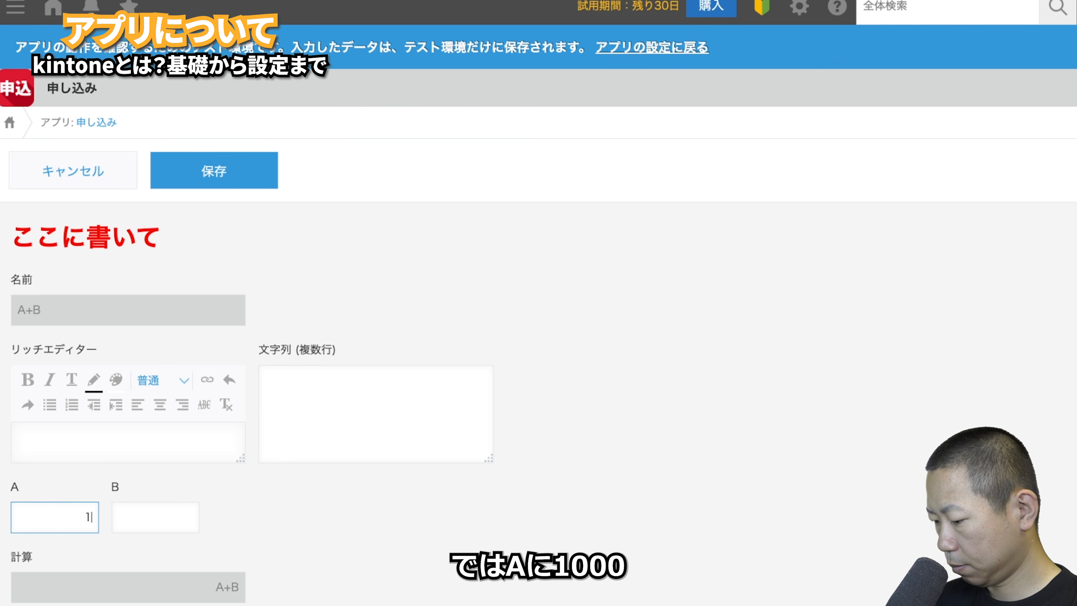
pyautogui.write('000')
pyautogui.press('Tab')
pyautogui.write('1000')
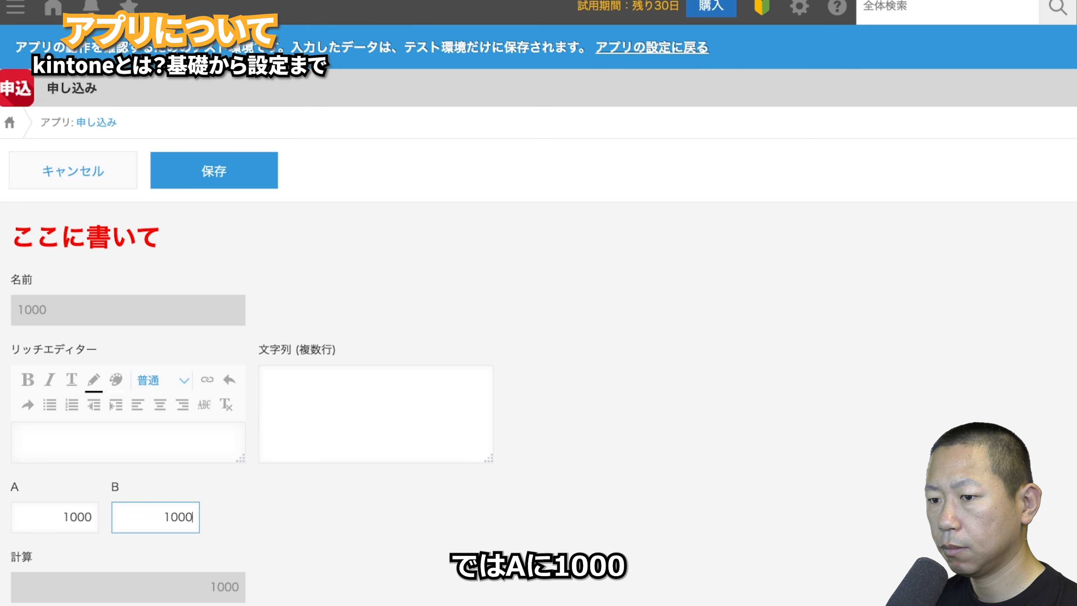
pyautogui.click(243, 595)
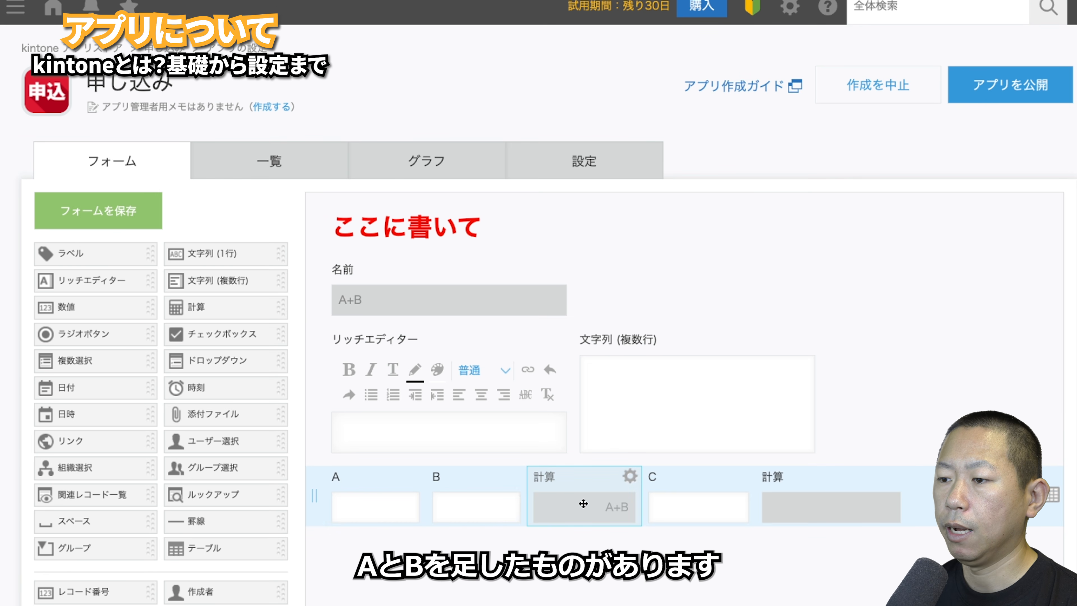
# - Rename the first calculation field to 計算A, with field code 計算A
pyautogui.moveTo(630, 476)
pyautogui.click(602, 499)
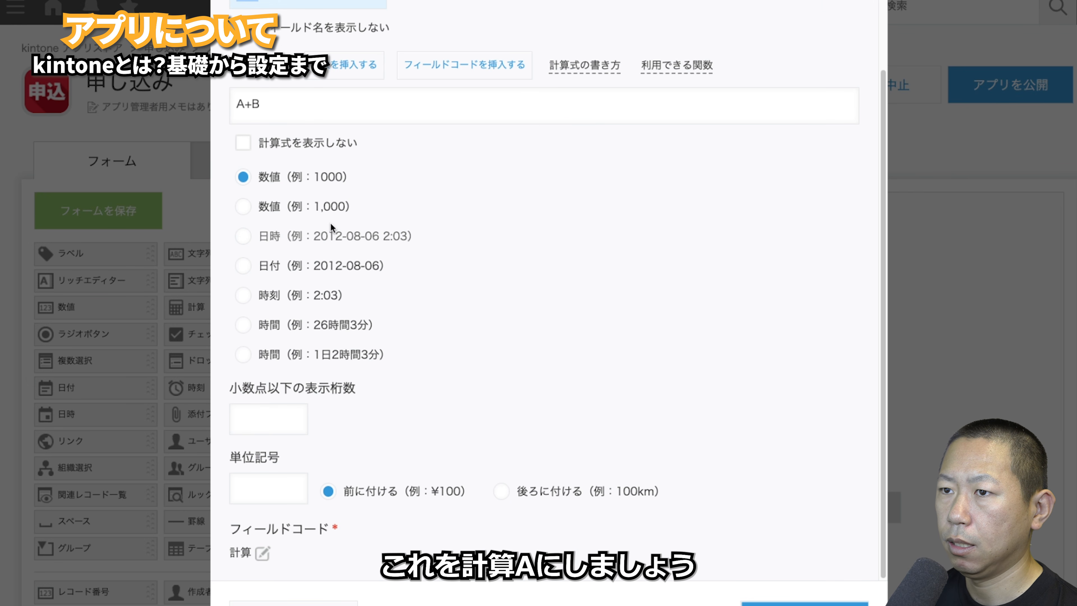
pyautogui.scroll(3, 265, 212)
pyautogui.click(282, 86)
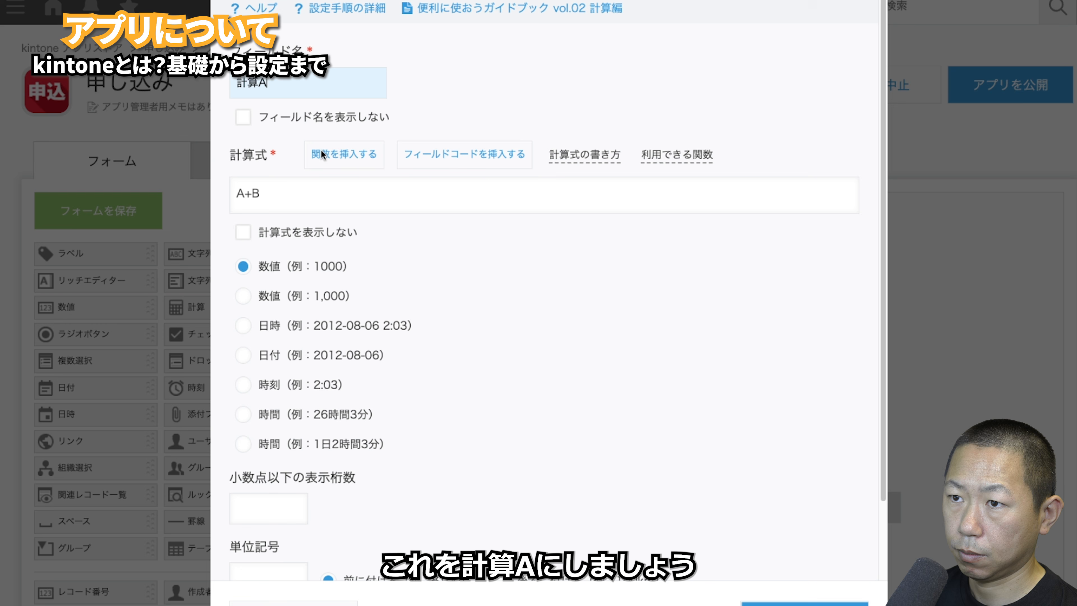
pyautogui.scroll(-2, 404, 384)
pyautogui.click(262, 552)
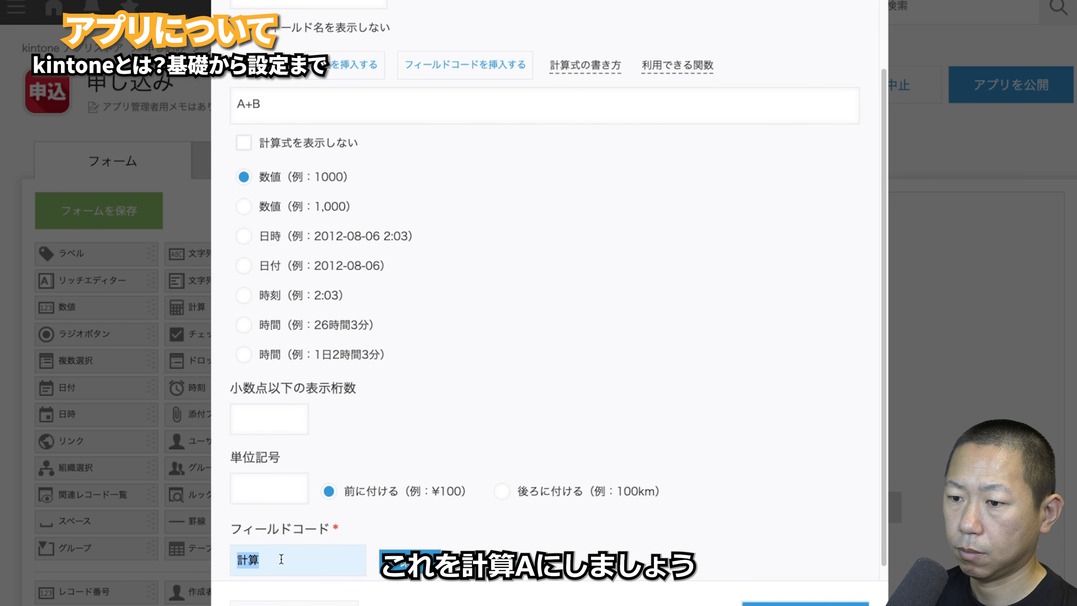
pyautogui.write('A')
pyautogui.click(804, 603)
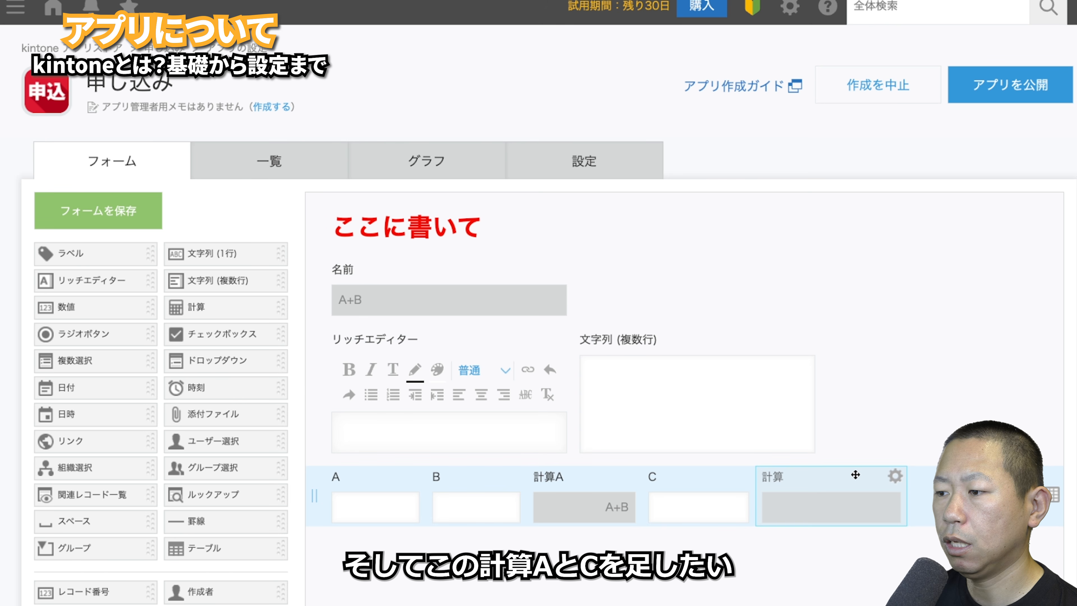
# - Name the second calculation field 計算B, with formula 計算A+C and field code 計算B
pyautogui.click(895, 494)
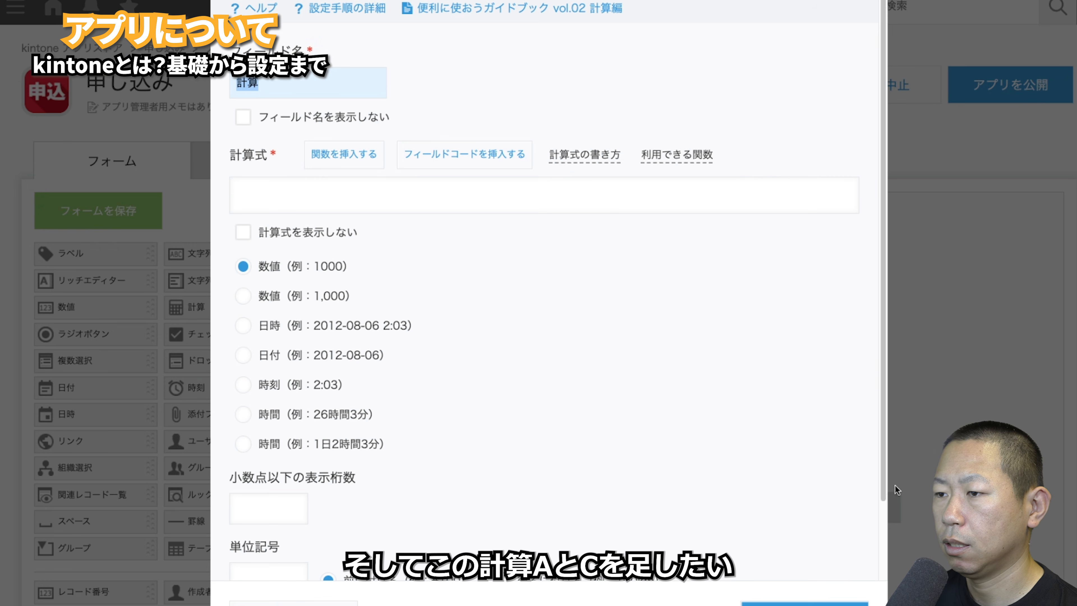
pyautogui.click(369, 80)
pyautogui.write('B')
pyautogui.click(305, 182)
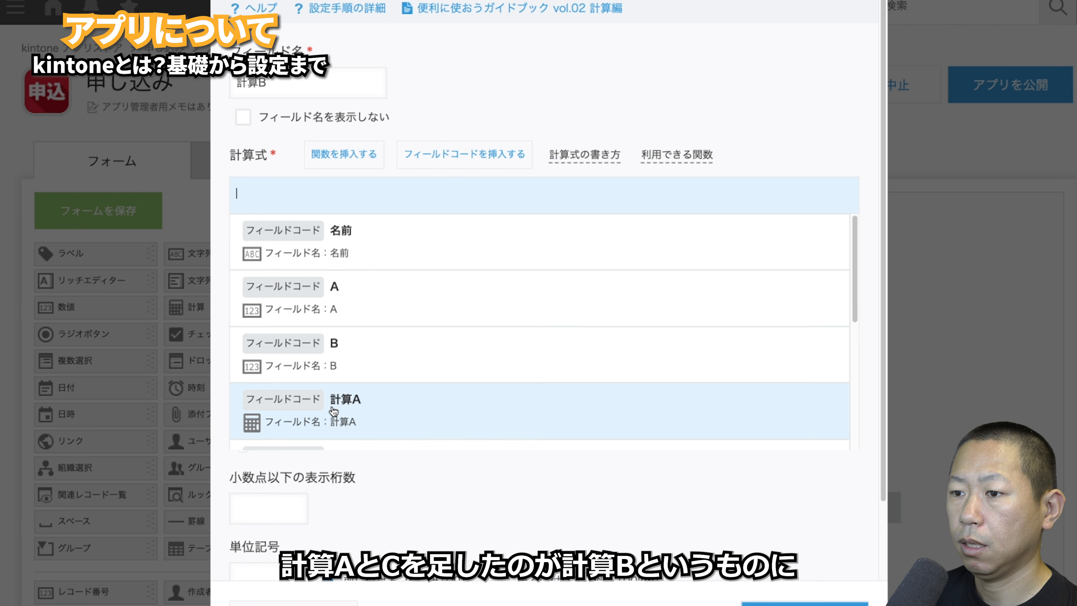
pyautogui.click(335, 408)
pyautogui.write('+C')
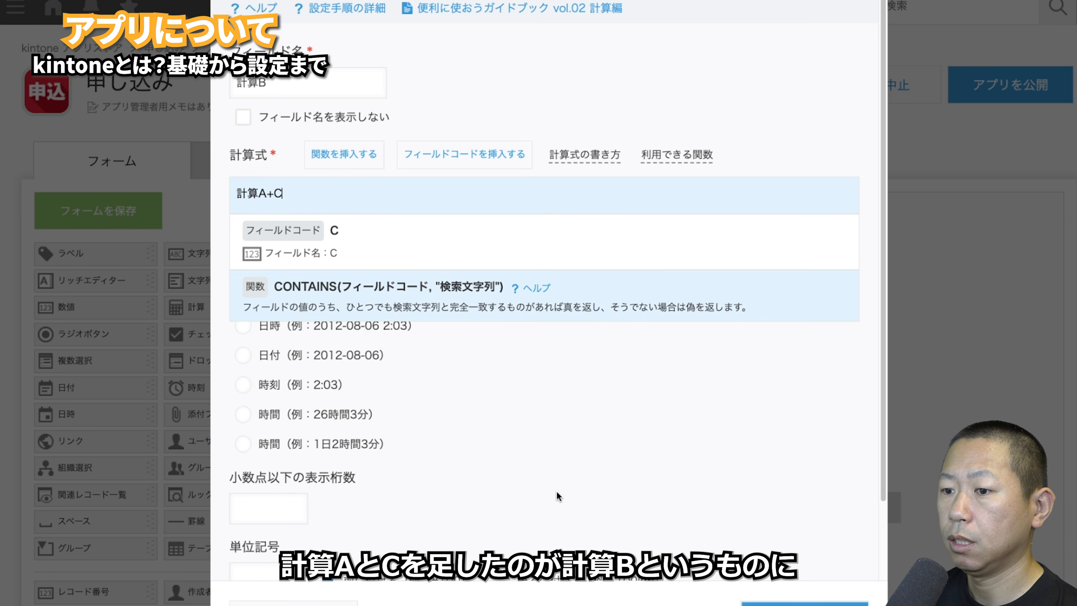
pyautogui.scroll(-2, 558, 493)
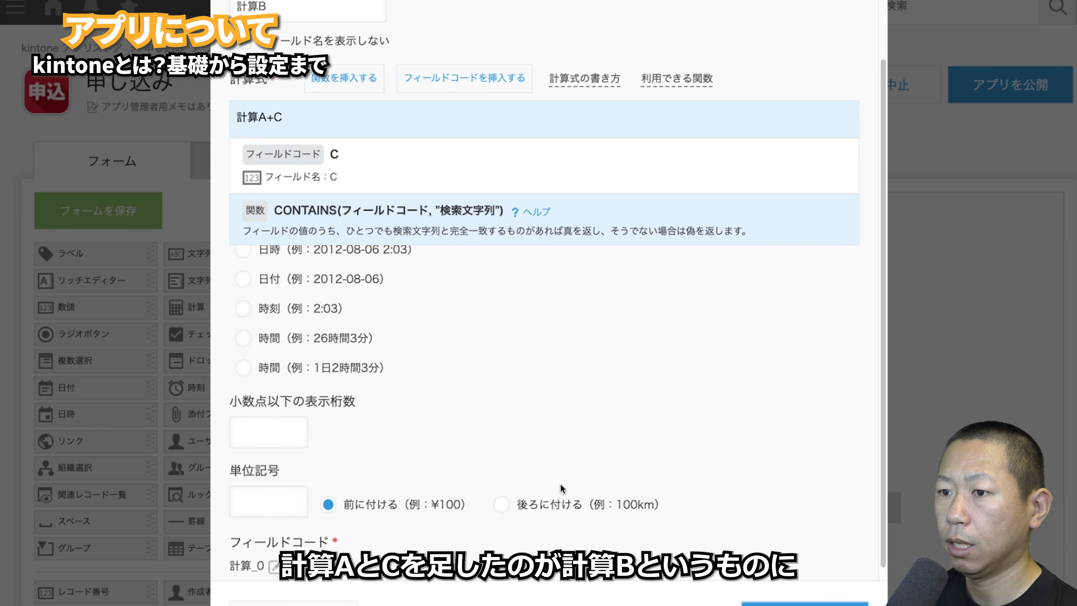
pyautogui.click(275, 553)
pyautogui.moveTo(259, 560); pyautogui.dragTo(274, 560)
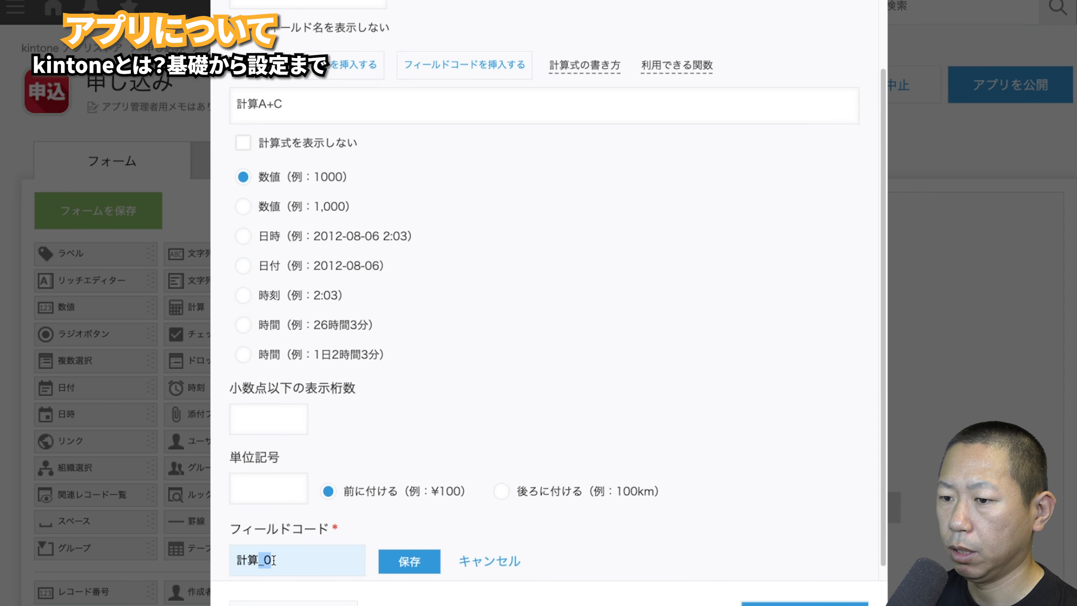
pyautogui.write('B')
pyautogui.click(804, 603)
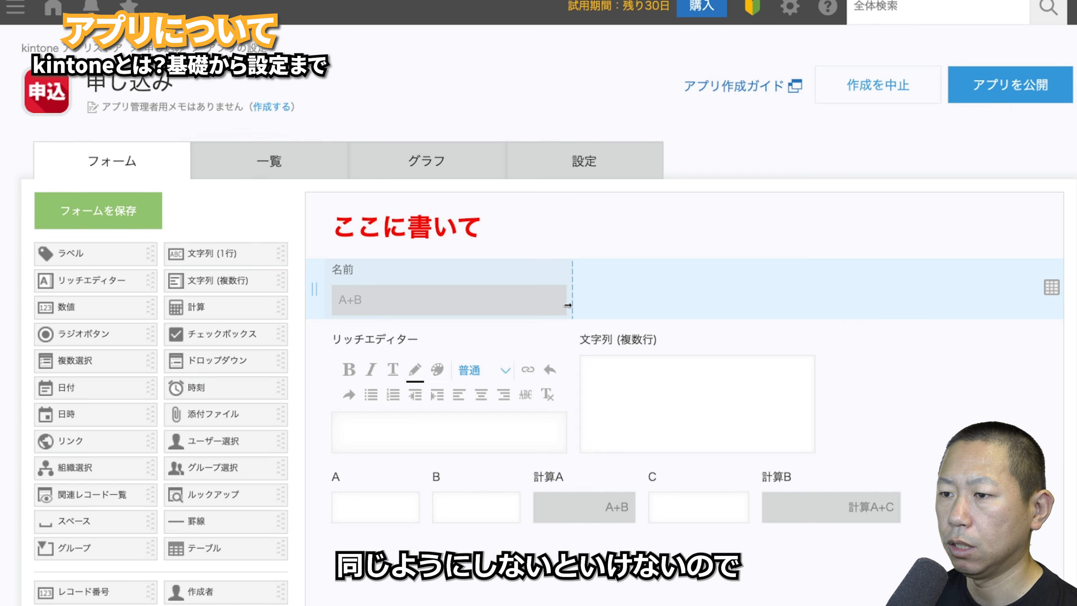
# - Replace 名前B's A+B formula with 名前A+C and save its settings
pyautogui.moveTo(567, 304); pyautogui.dragTo(513, 302)
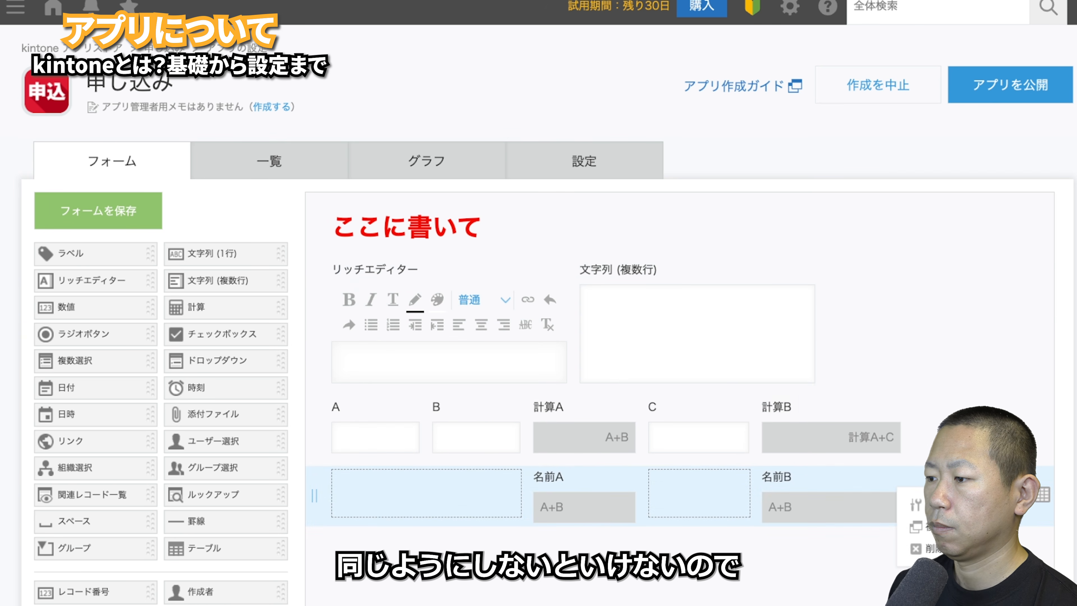
pyautogui.click(929, 504)
pyautogui.click(367, 272)
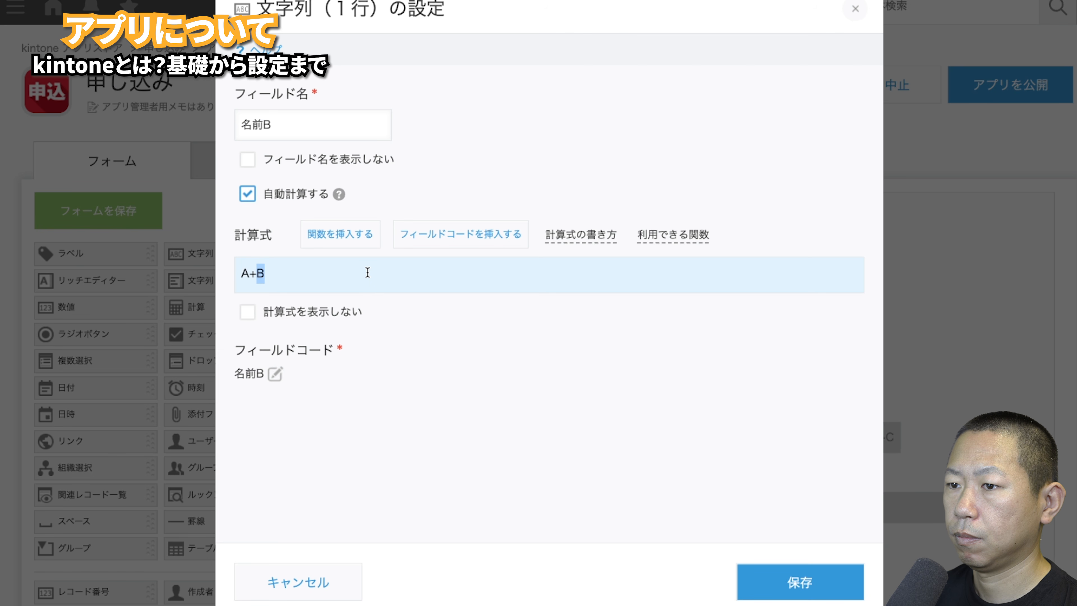
pyautogui.tripleClick(300, 278)
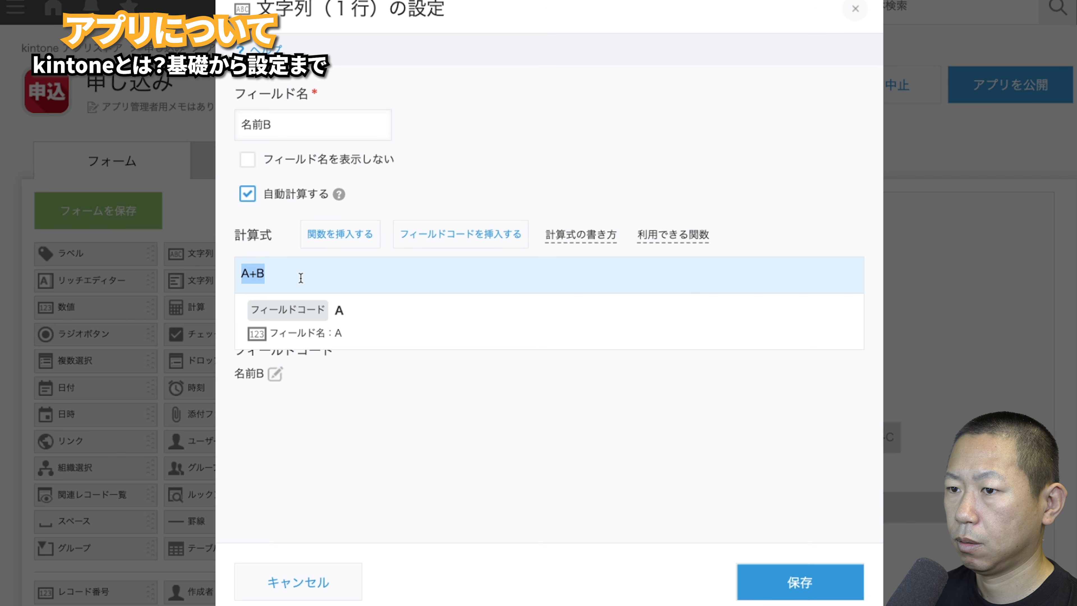
pyautogui.press('BackSpace')
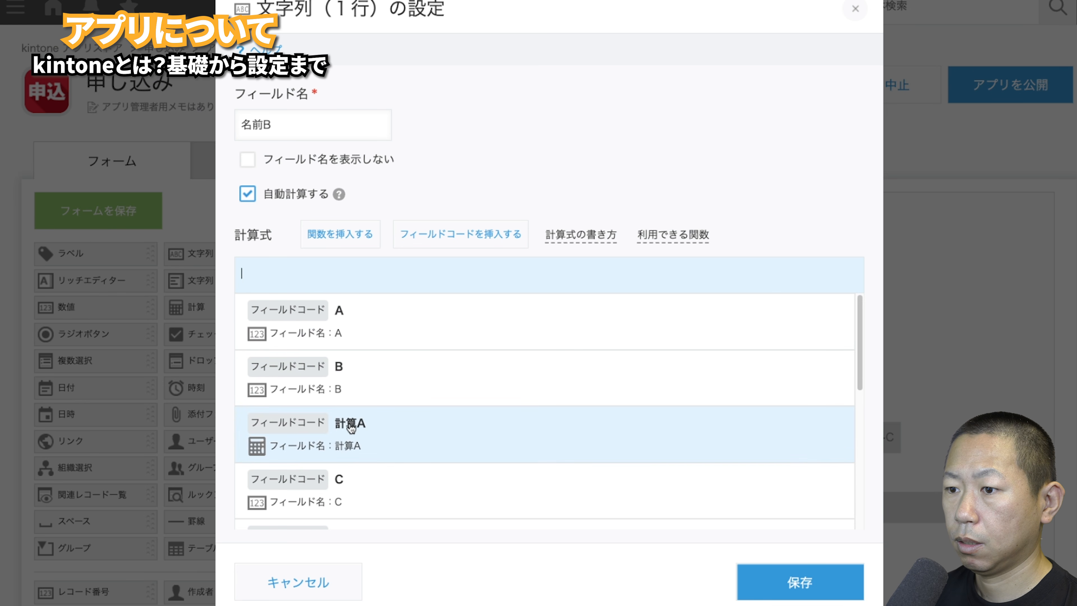
pyautogui.scroll(-5, 352, 419)
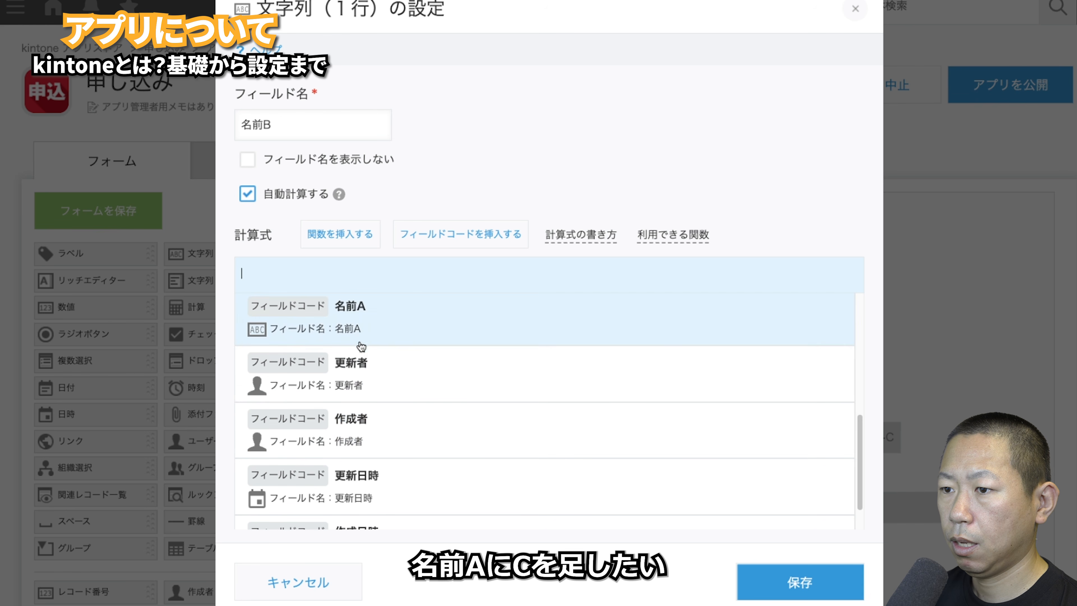
pyautogui.click(361, 328)
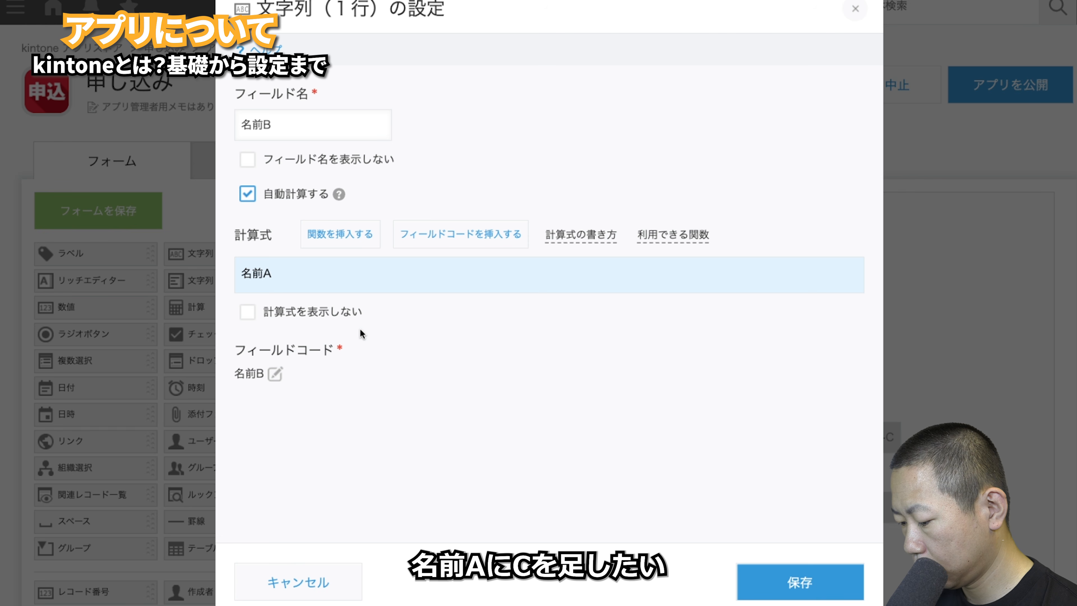
pyautogui.write('+C')
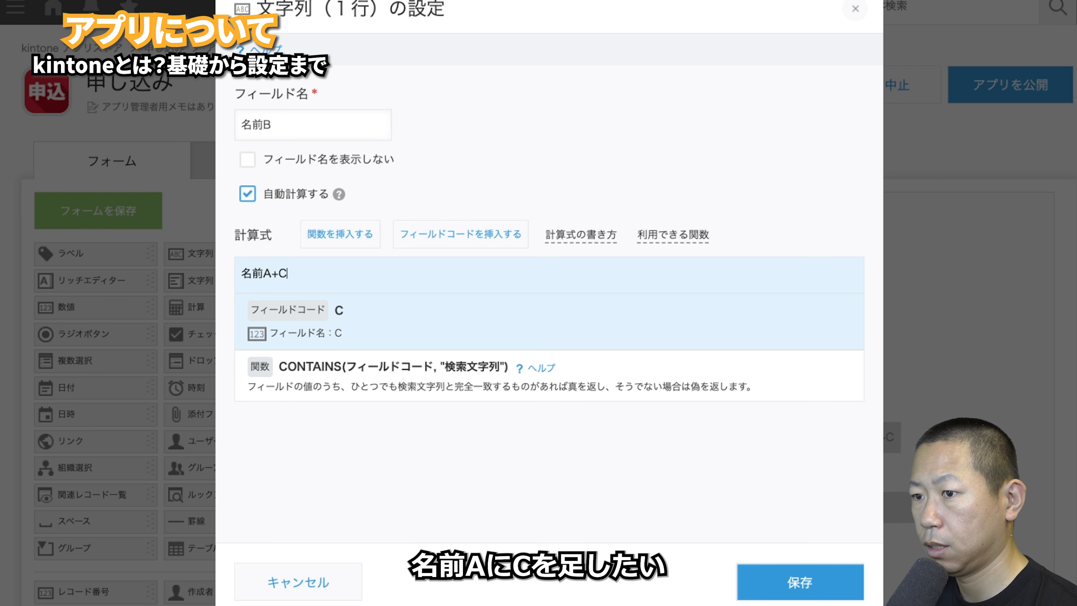
pyautogui.click(671, 145)
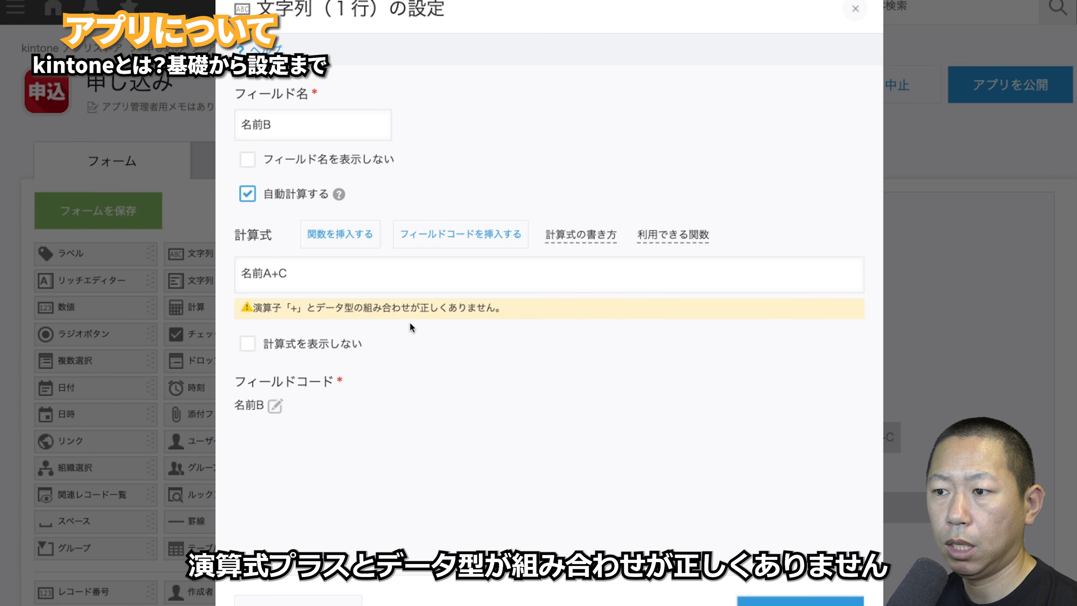
pyautogui.click(819, 602)
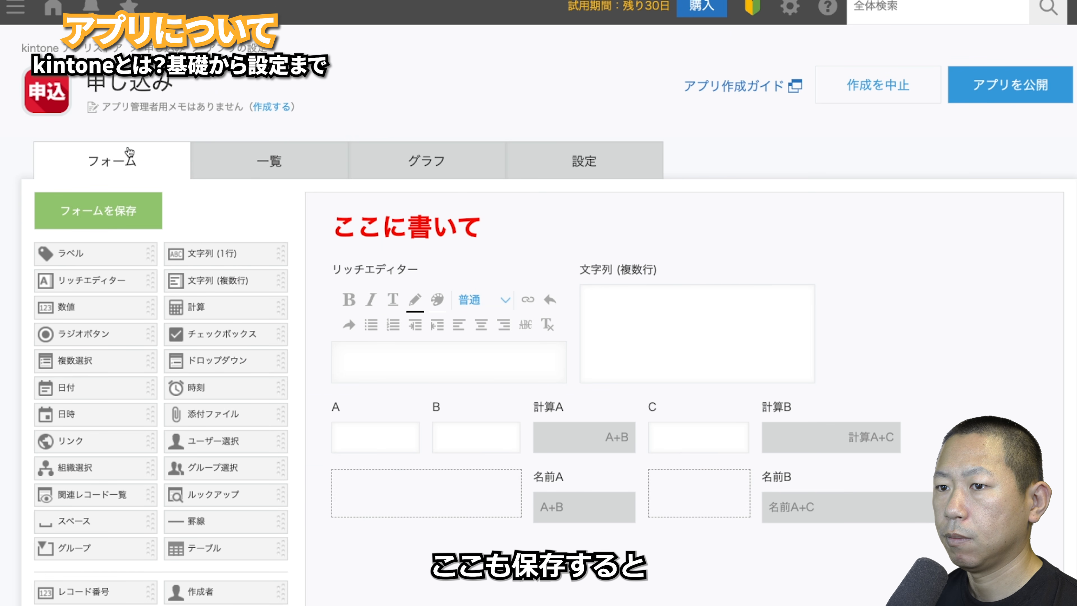
# - Save the form and launch the app's test environment
pyautogui.click(113, 203)
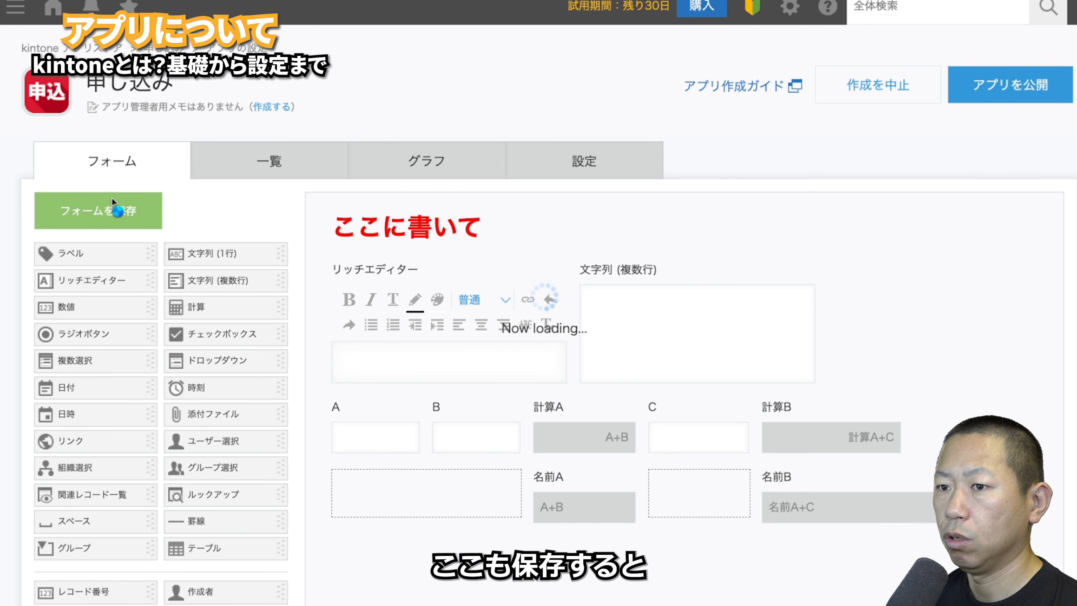
pyautogui.click(549, 167)
pyautogui.scroll(-5, 819, 413)
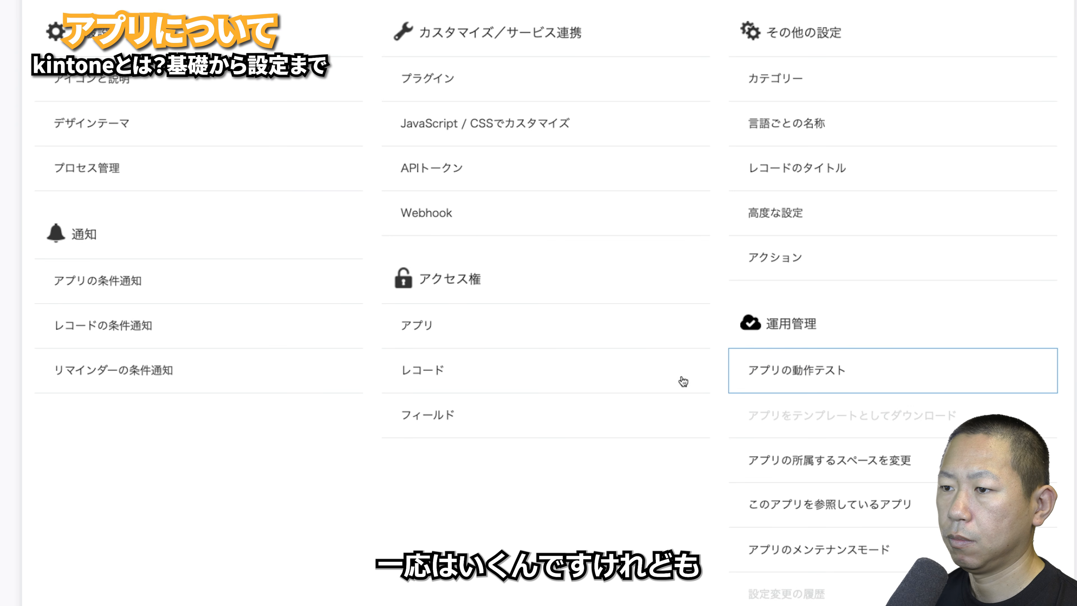
pyautogui.click(861, 370)
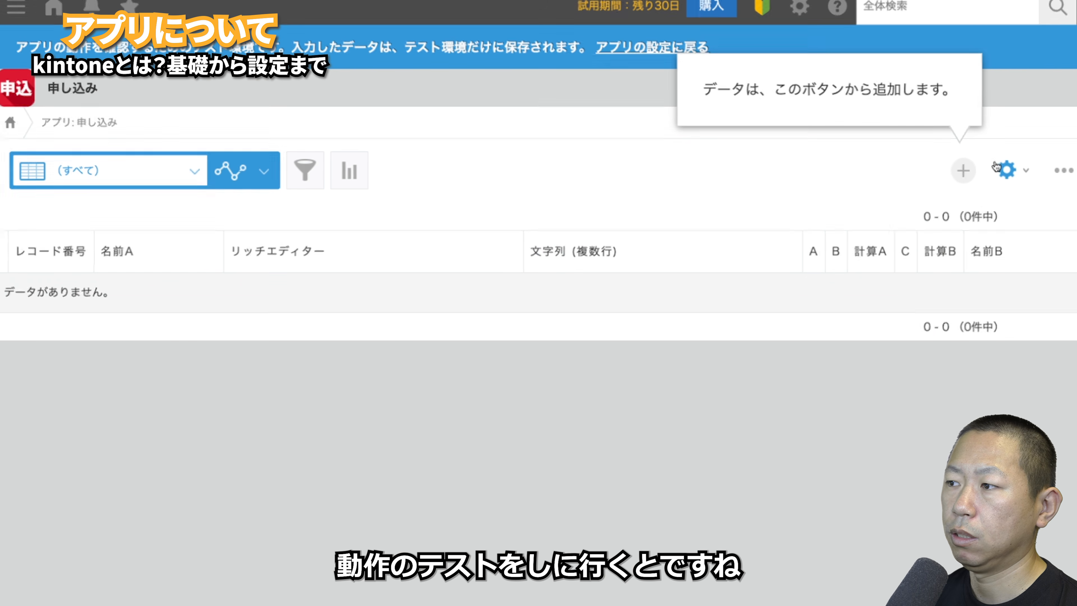
# - Fill a new test record with 1000 in A, B and C: 計算B shows 3000, 名前B shows #VALUE!
pyautogui.click(962, 169)
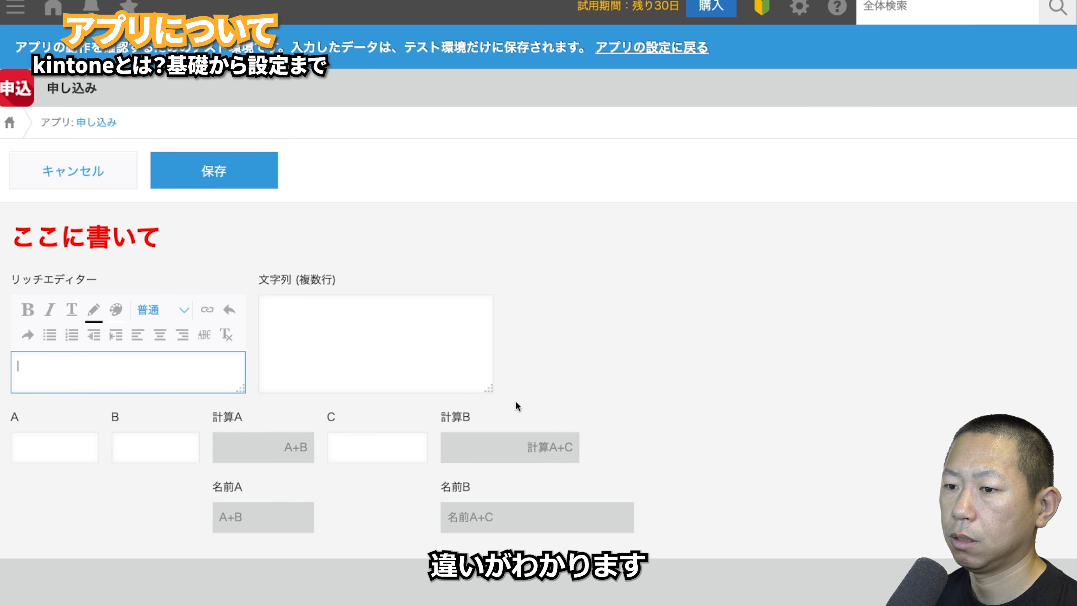
pyautogui.click(79, 453)
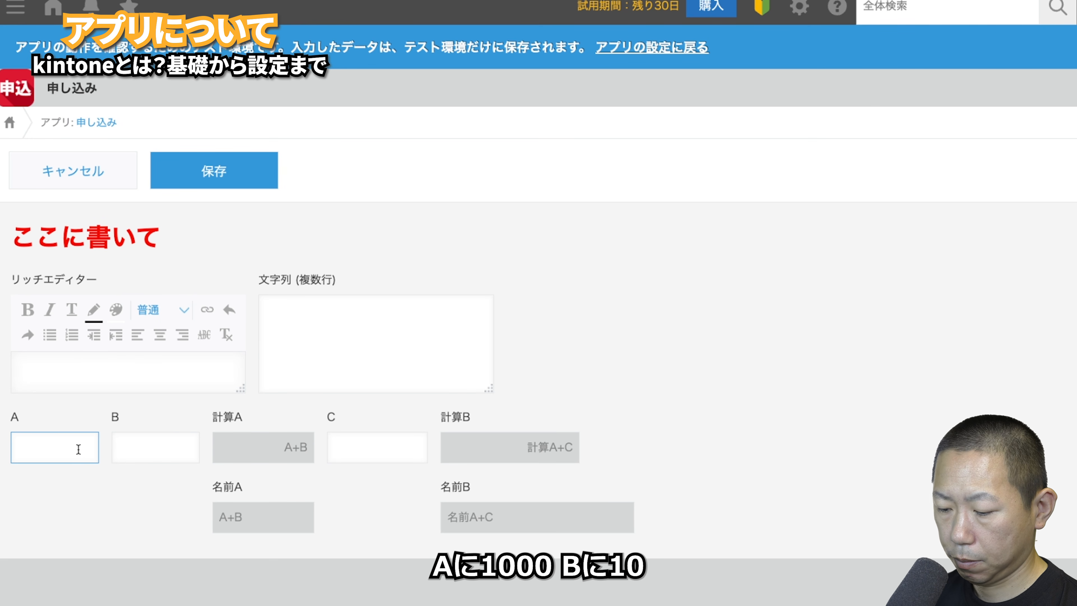
pyautogui.write('1000')
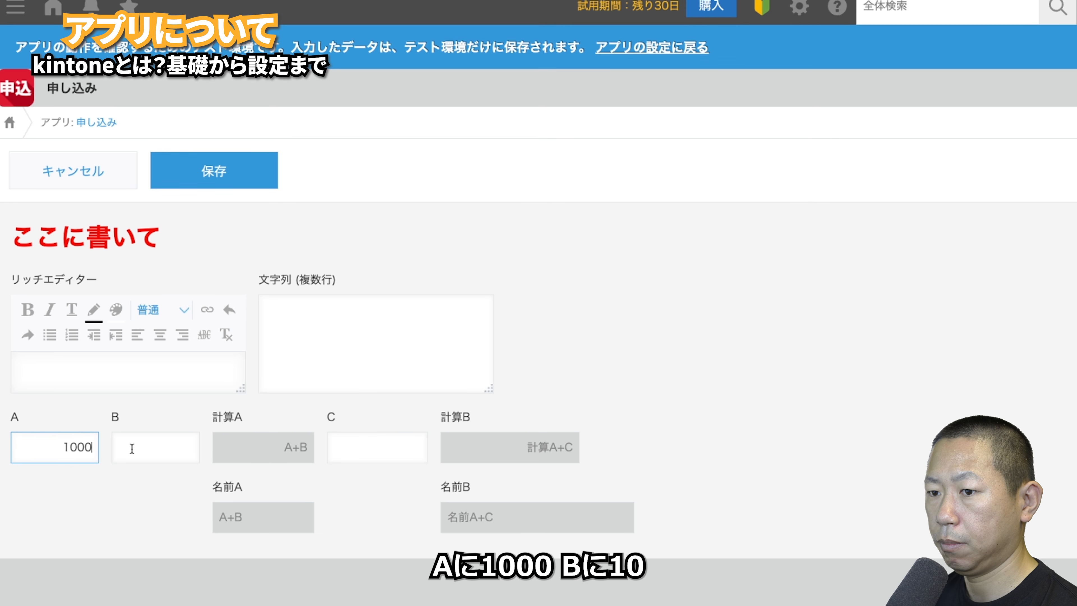
pyautogui.click(132, 448)
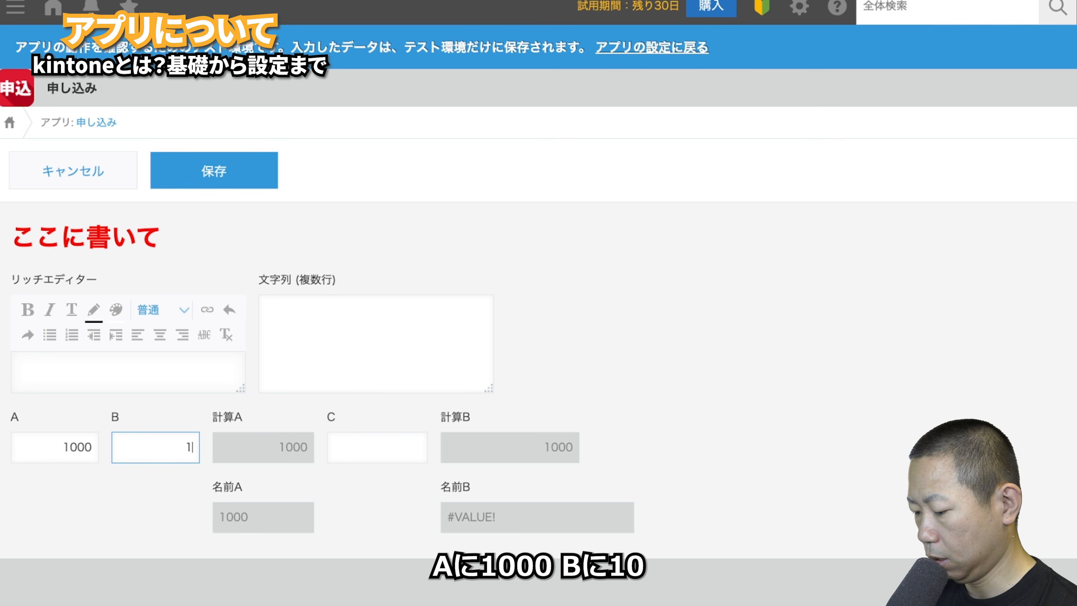
pyautogui.write('1000')
pyautogui.click(111, 521)
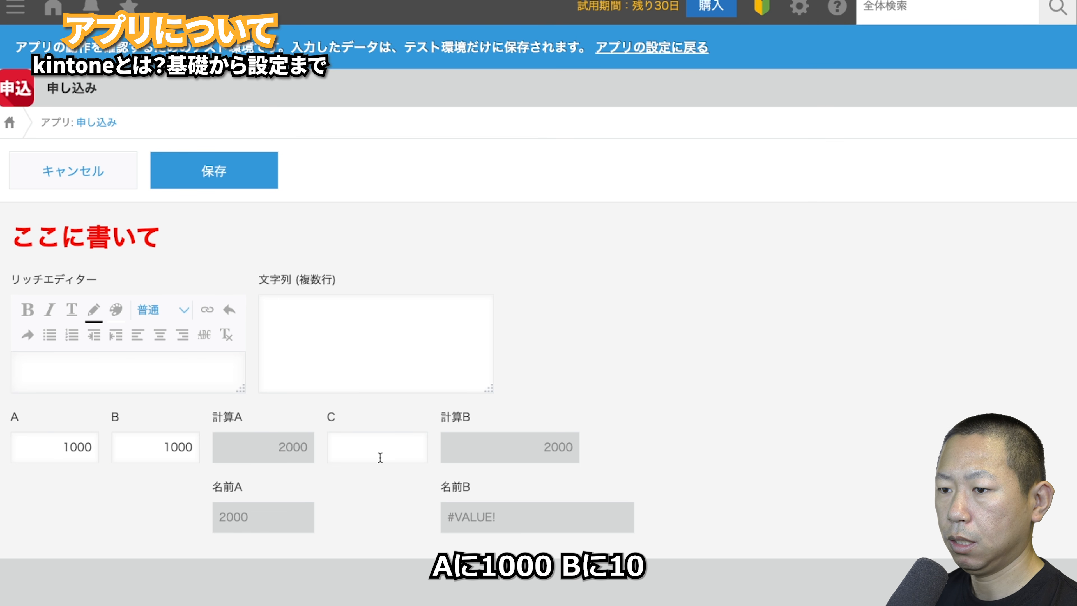
pyautogui.click(382, 454)
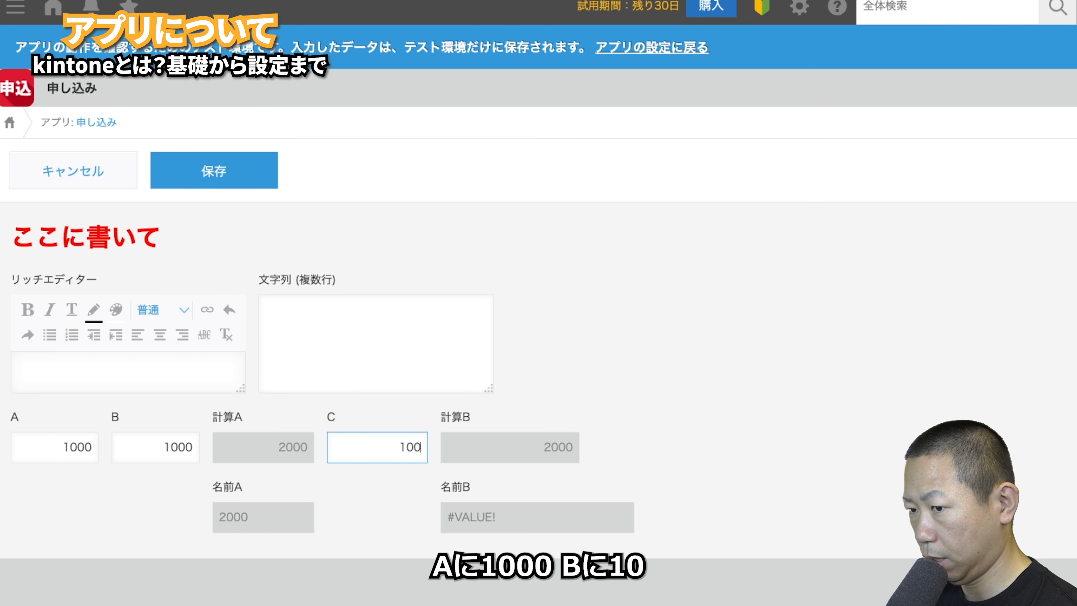
pyautogui.click(425, 522)
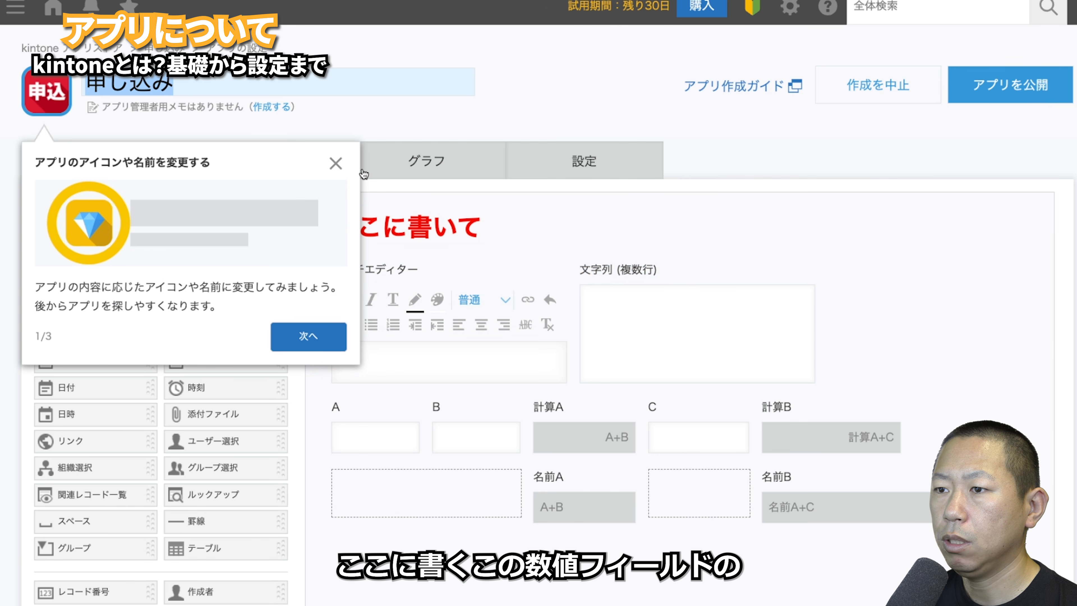
pyautogui.click(334, 165)
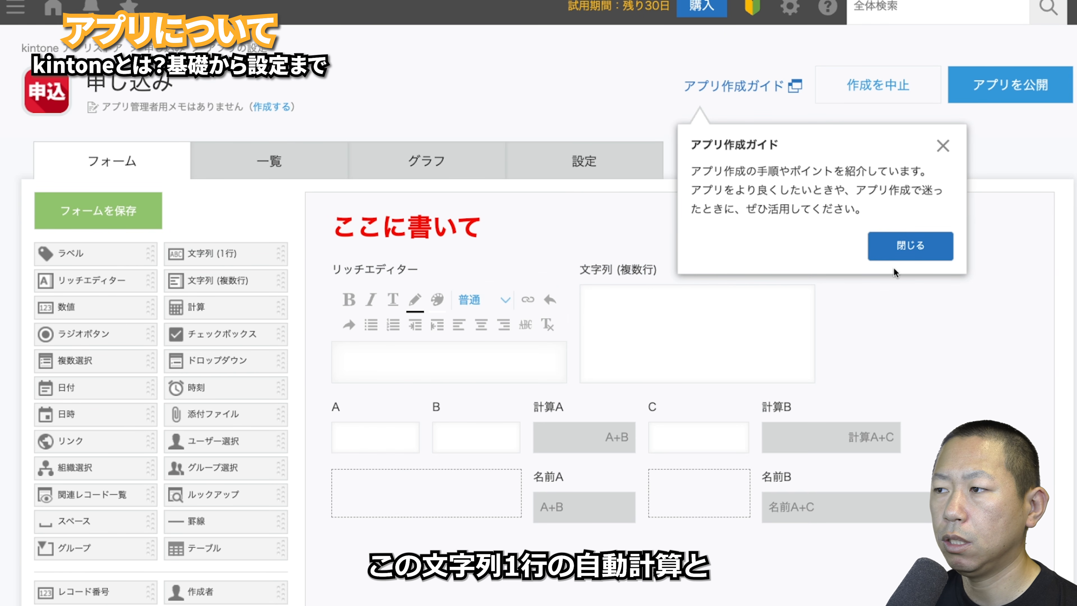
# - Dismiss the guide popup, change 名前A's formula from A+B to A & B, and save the form
pyautogui.click(942, 146)
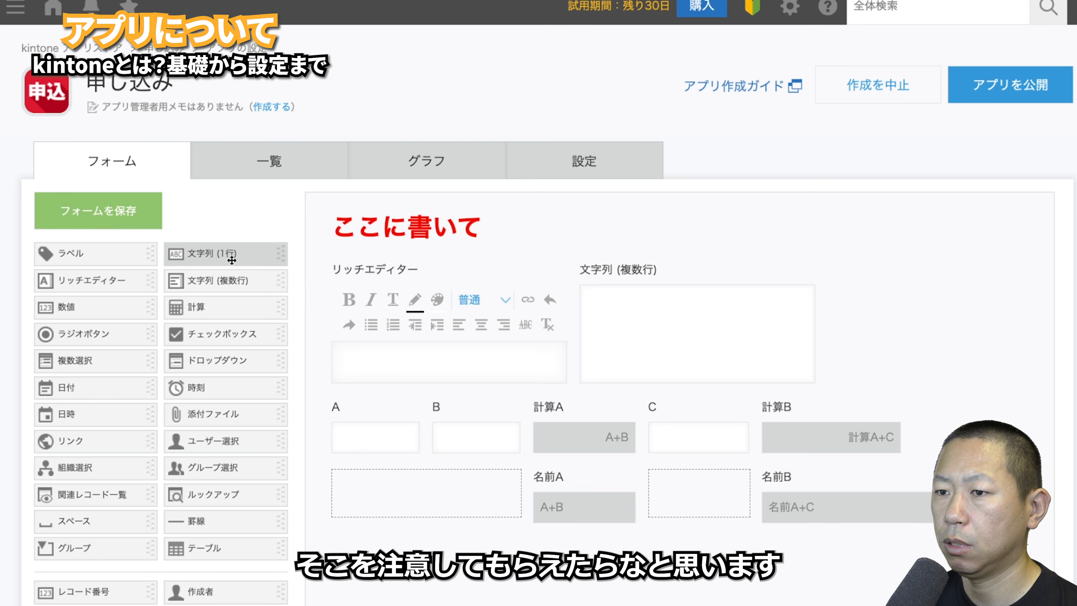
pyautogui.moveTo(202, 254); pyautogui.dragTo(535, 404)
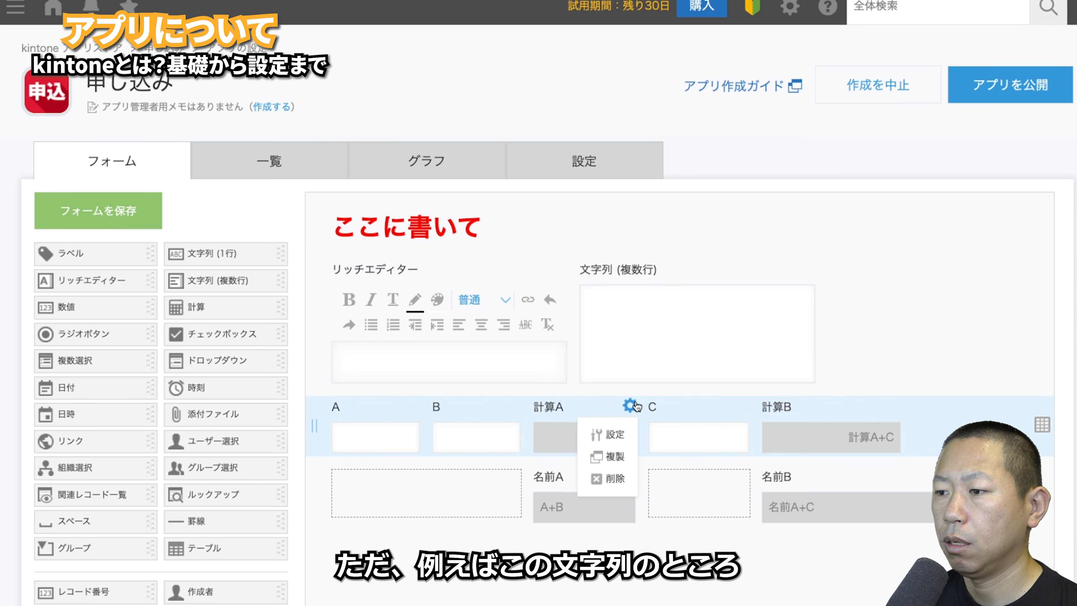
pyautogui.moveTo(627, 488)
pyautogui.click(611, 504)
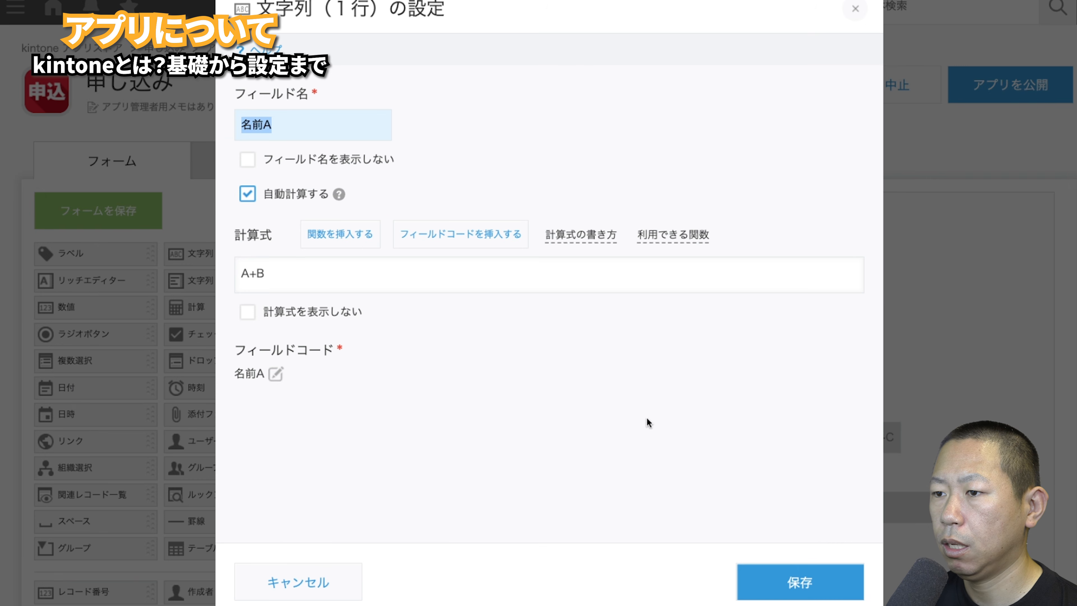
pyautogui.click(256, 272)
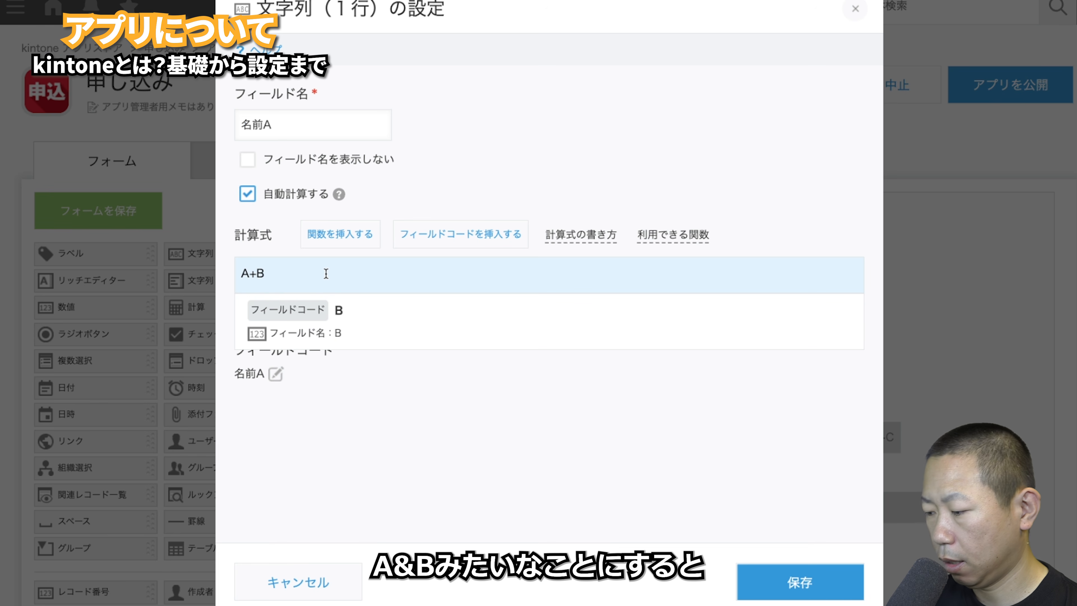
pyautogui.press('BackSpace')
pyautogui.write('and')
pyautogui.press('space')
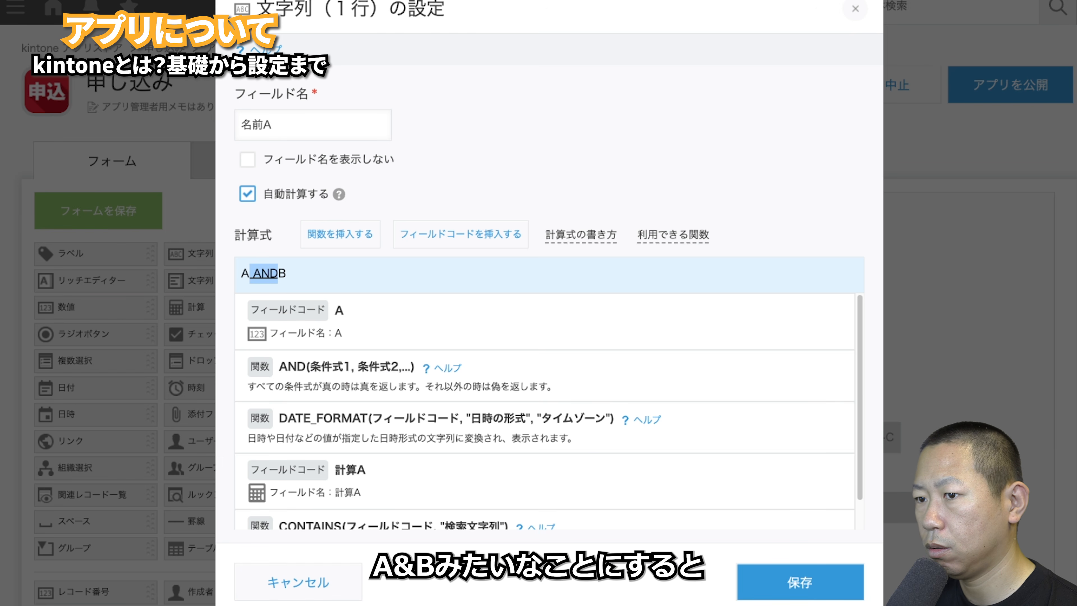
pyautogui.press('space')
pyautogui.press('Return')
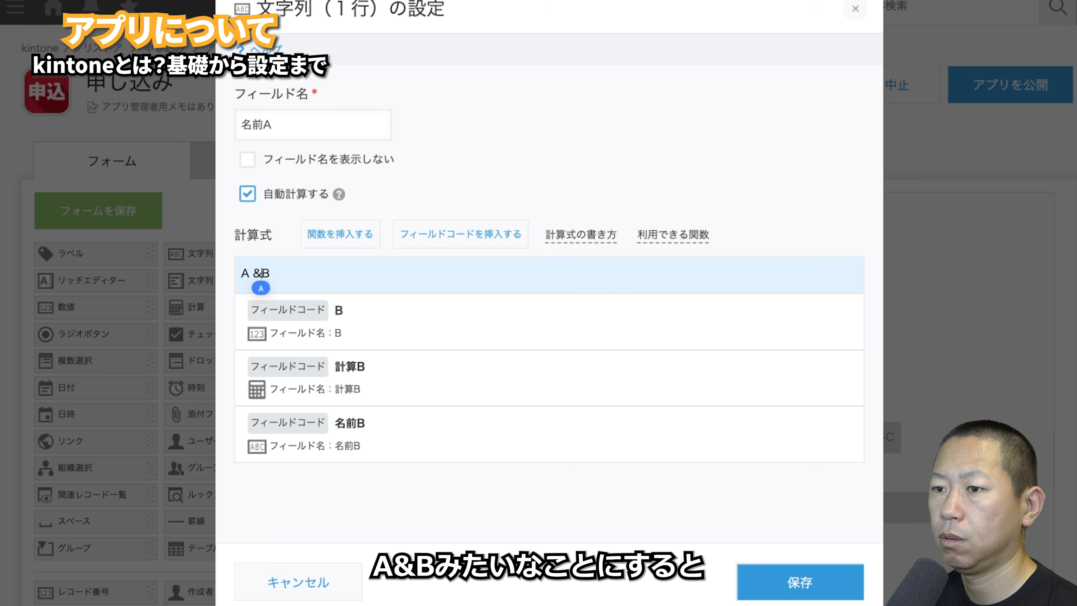
pyautogui.click(800, 582)
pyautogui.click(98, 210)
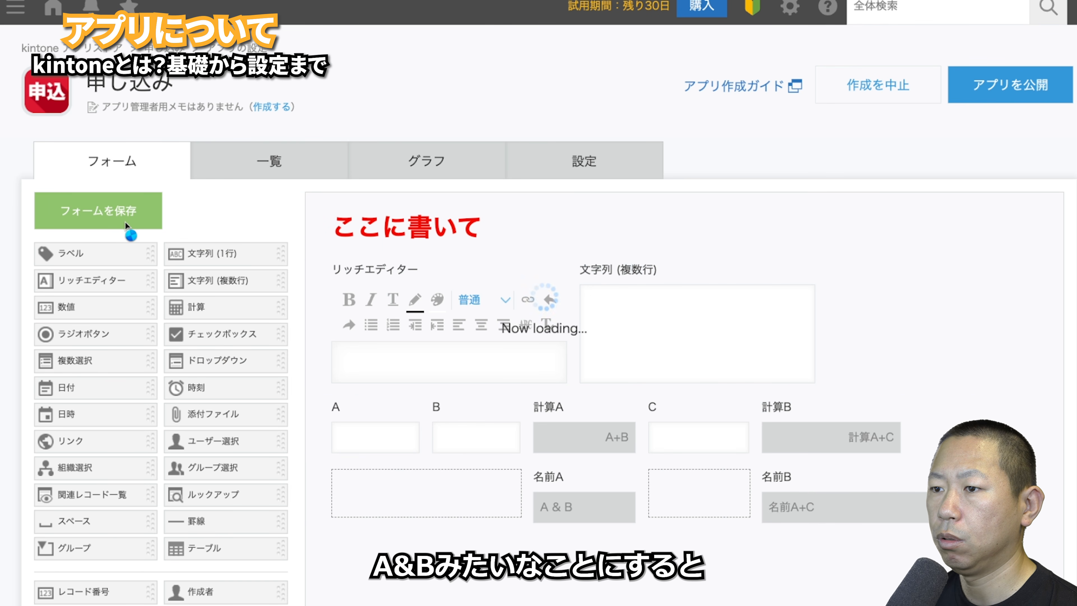
# - Enter 500 in A and B of a new test record to check 計算A and 名前A
pyautogui.click(568, 173)
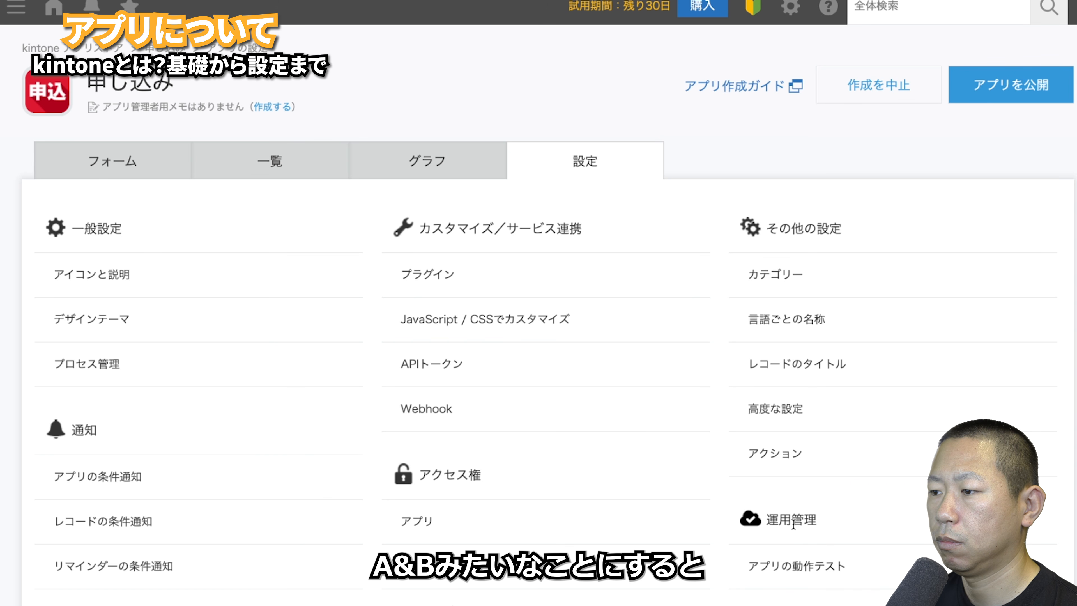
pyautogui.click(794, 558)
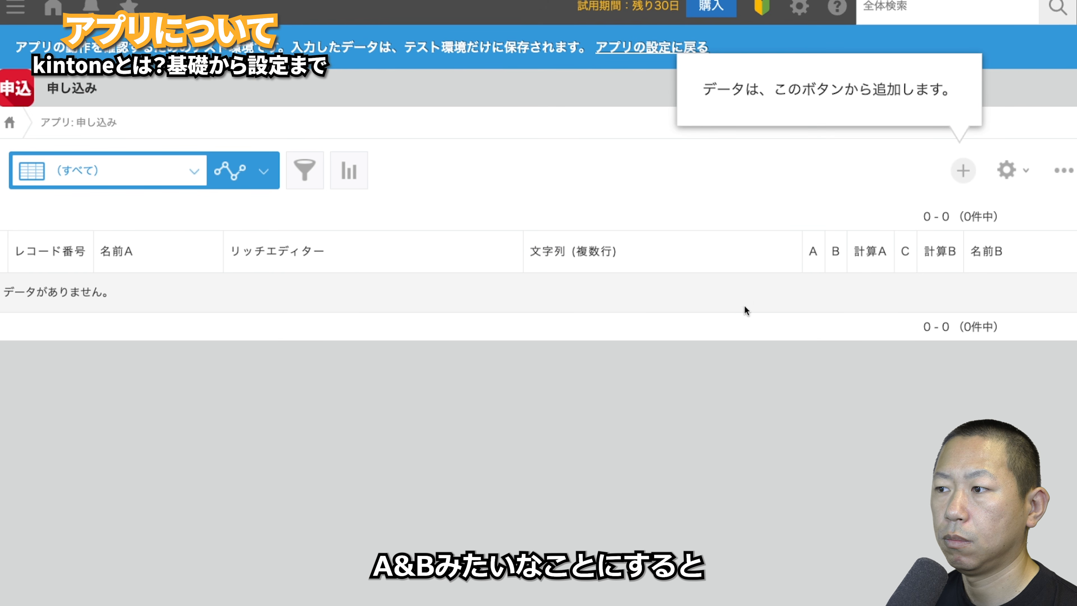
pyautogui.click(963, 171)
pyautogui.click(64, 442)
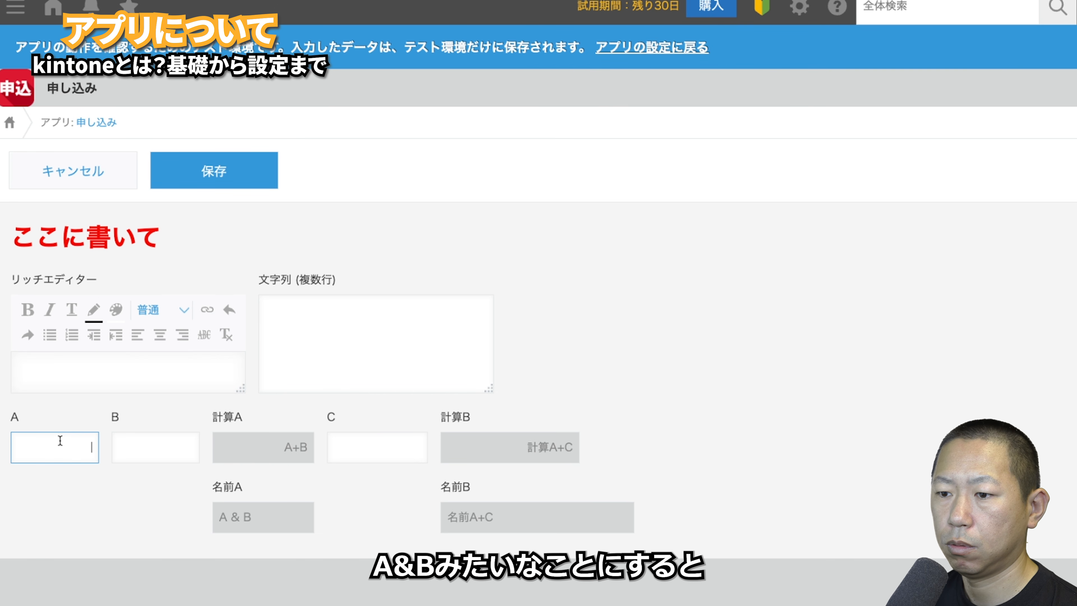
pyautogui.write('500')
pyautogui.click(181, 453)
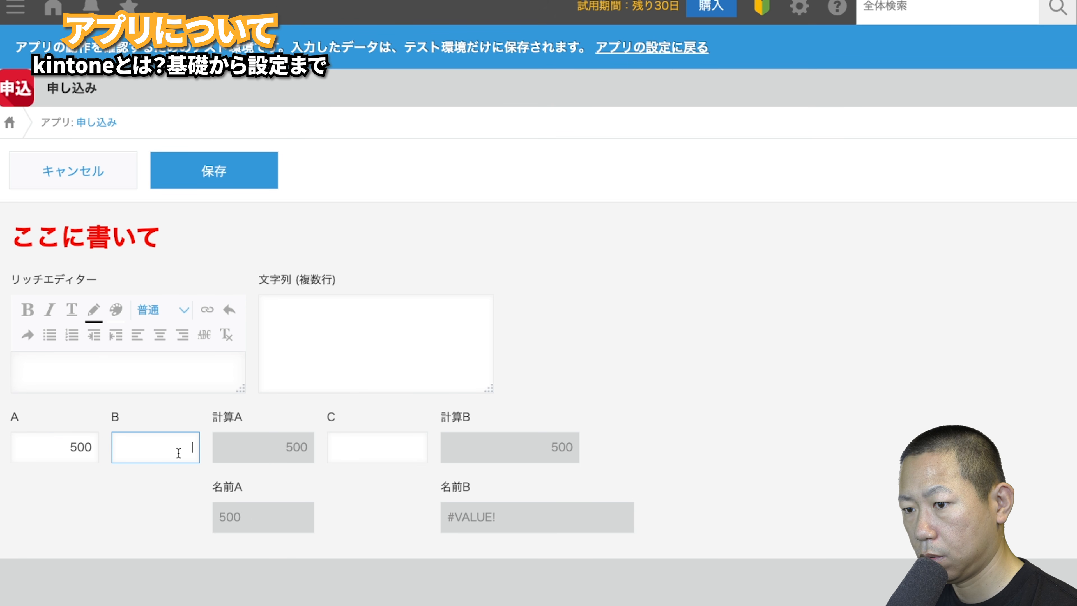
pyautogui.write('500')
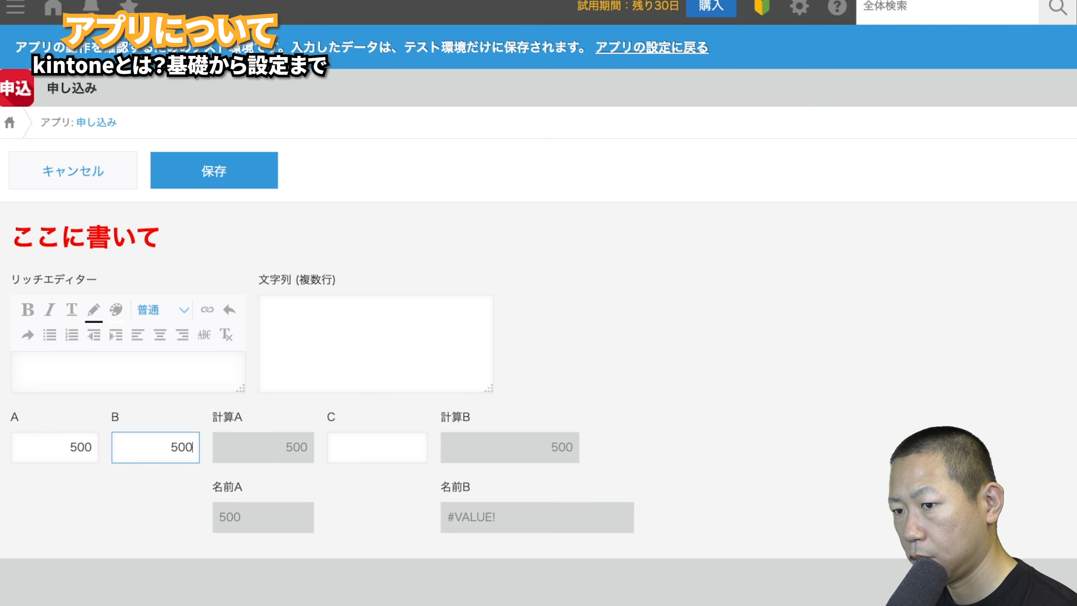
pyautogui.click(150, 527)
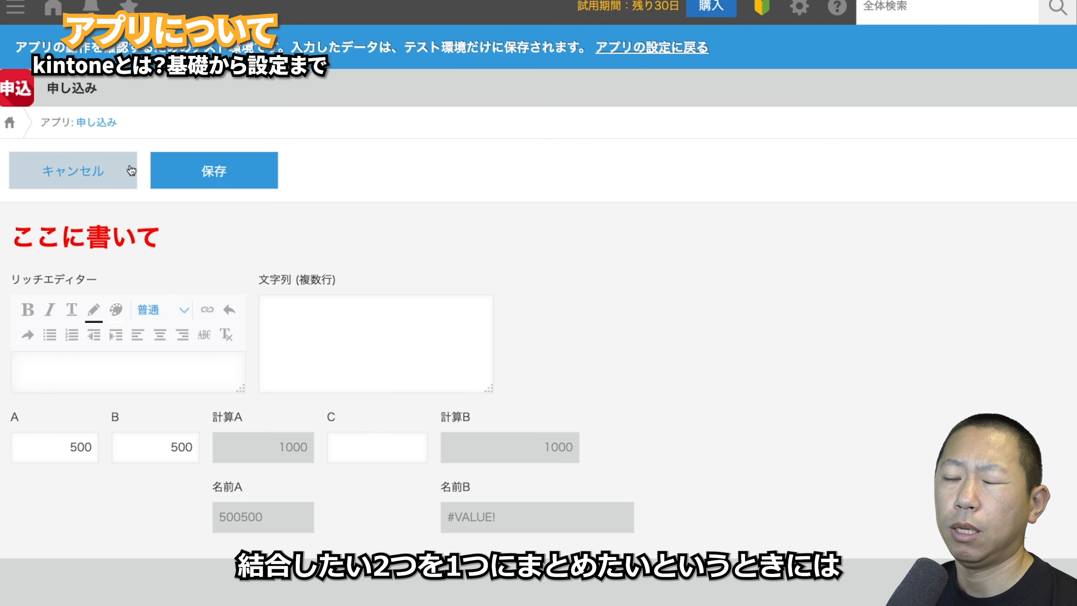
# - Discard the test record, then place ラジオボタン, チェックボックス, 複数選択 and ドロップダウン fields on the form
pyautogui.click(73, 189)
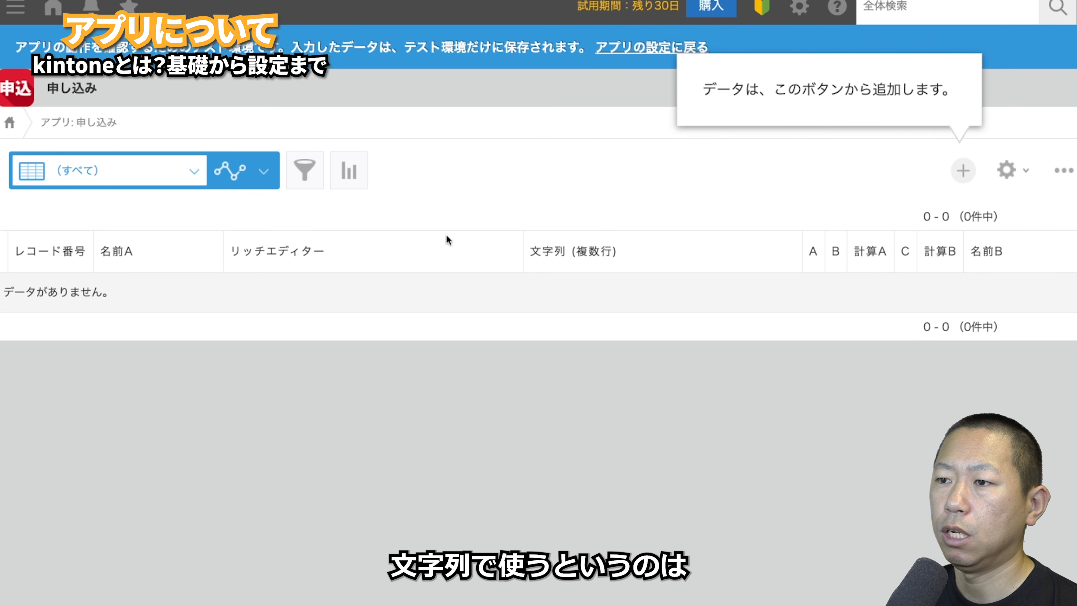
pyautogui.click(1006, 171)
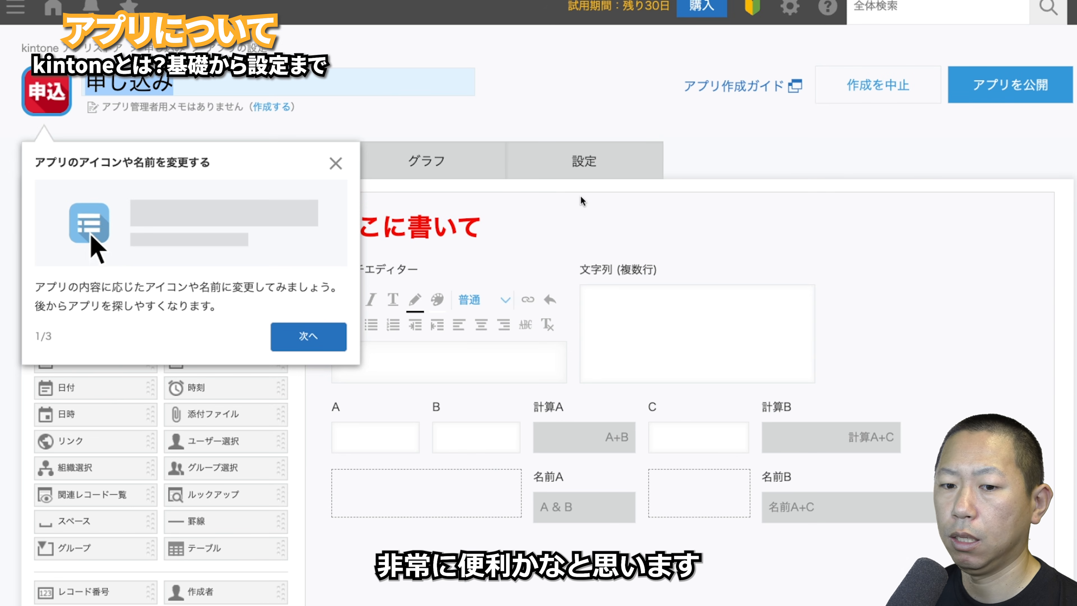
pyautogui.moveTo(84, 274); pyautogui.dragTo(322, 467)
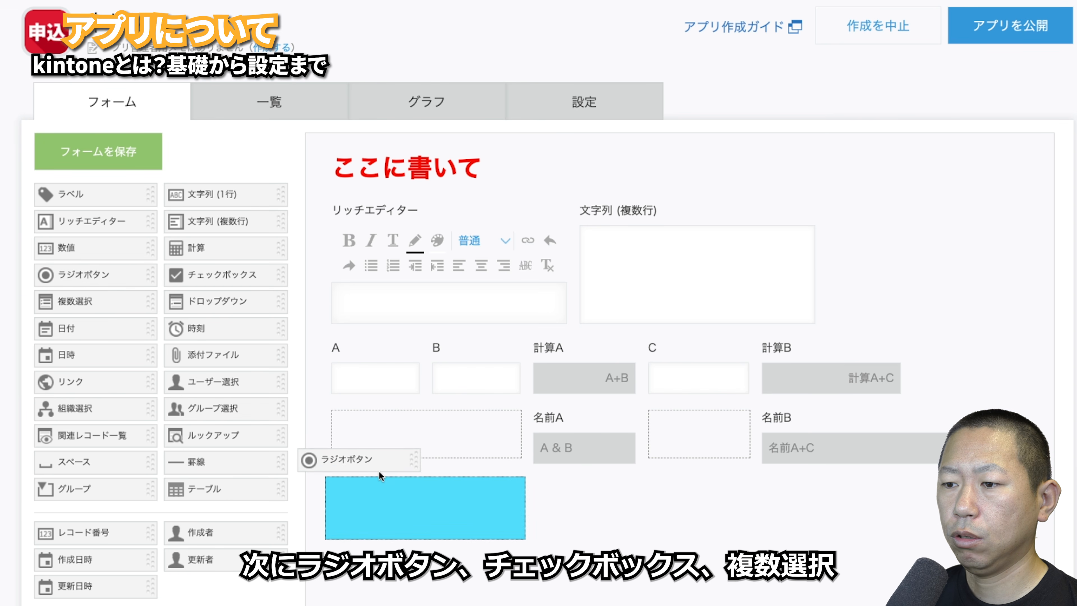
pyautogui.moveTo(195, 270); pyautogui.dragTo(481, 559)
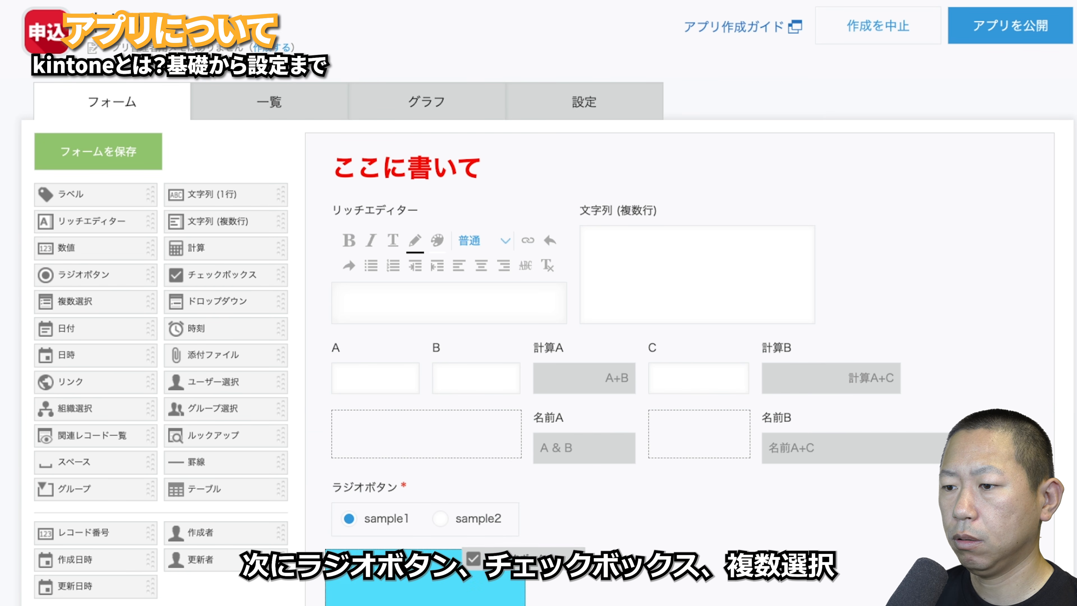
pyautogui.scroll(-2, 488, 450)
pyautogui.moveTo(96, 235); pyautogui.dragTo(337, 600)
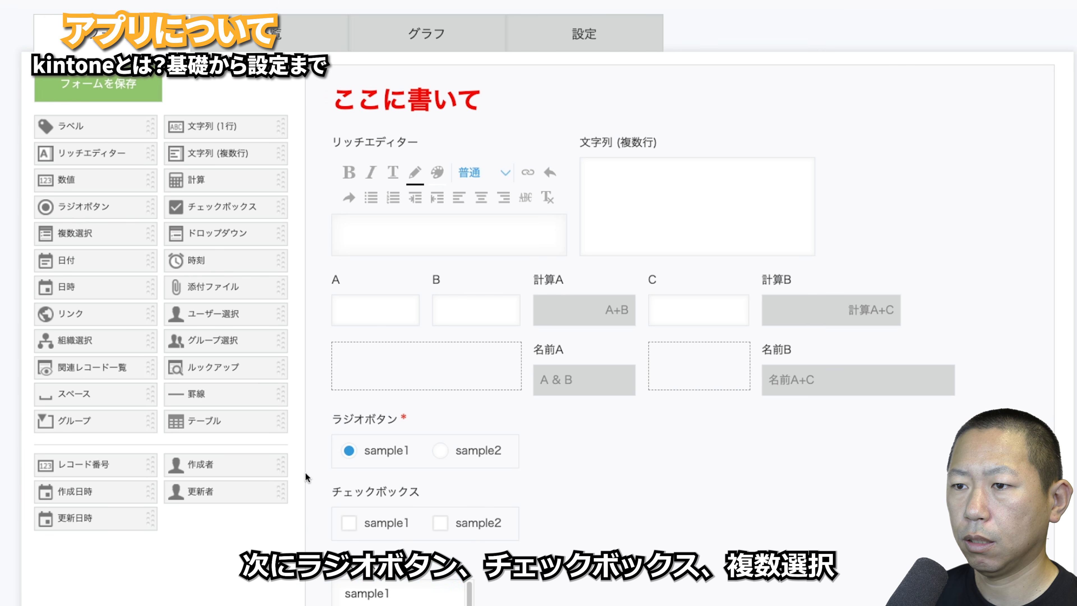
pyautogui.moveTo(217, 240); pyautogui.dragTo(360, 585)
pyautogui.scroll(-1, 523, 453)
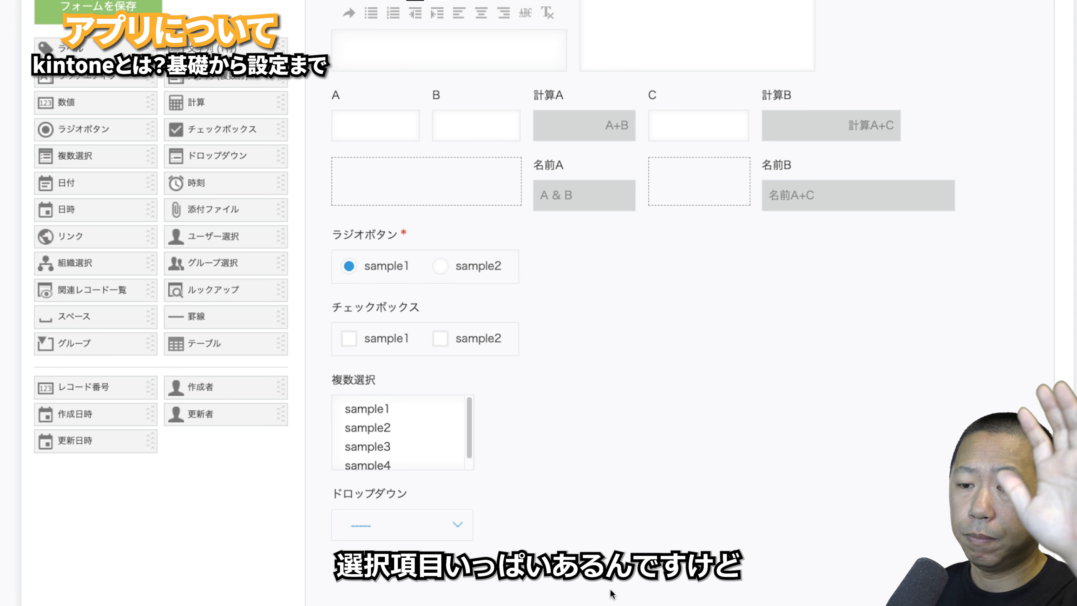
pyautogui.click(519, 237)
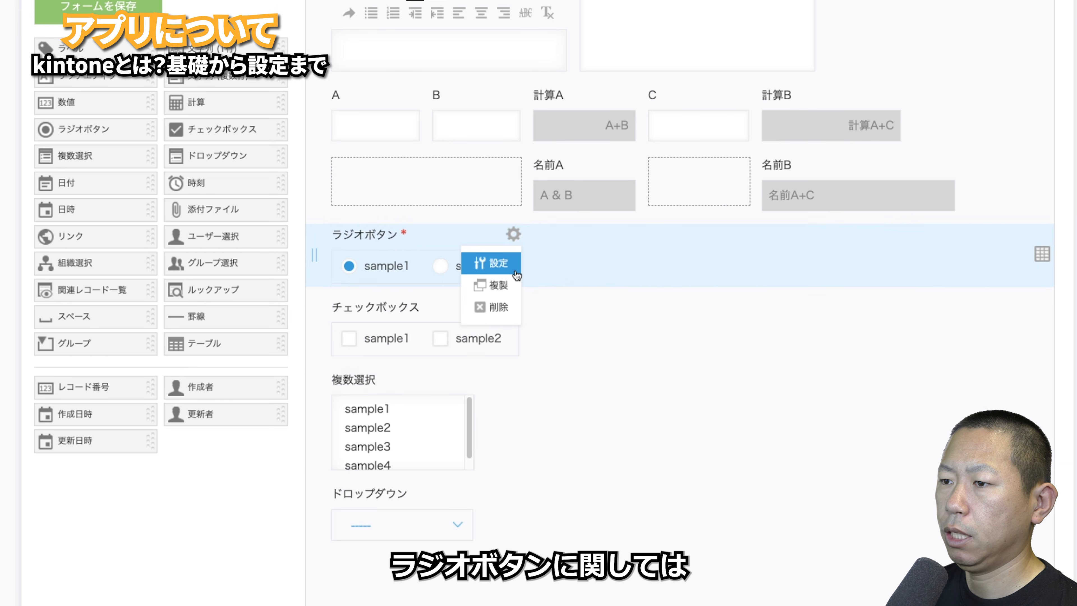
pyautogui.click(496, 263)
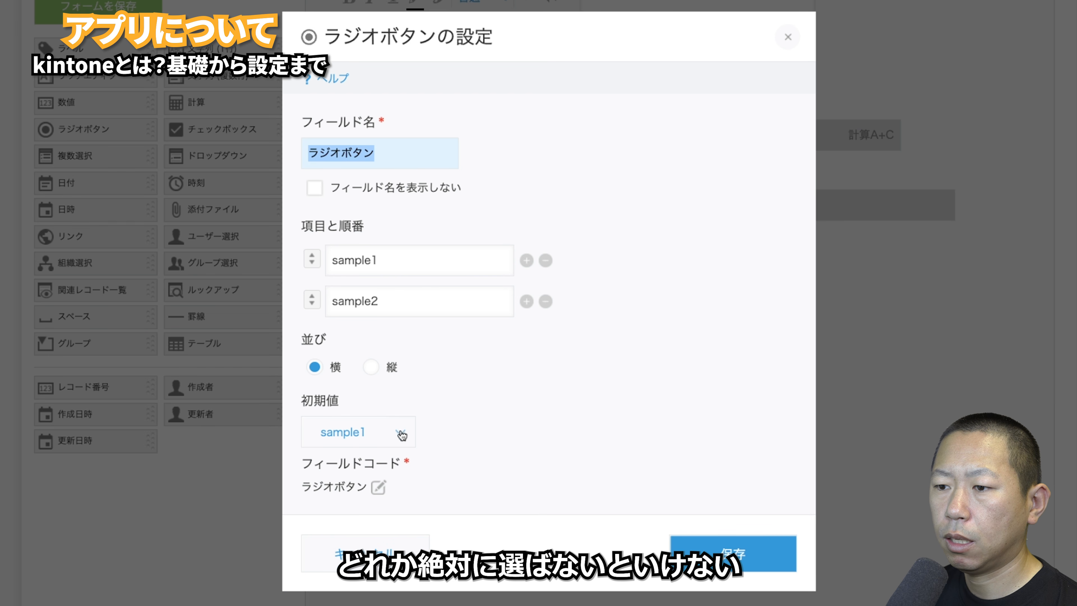
pyautogui.click(401, 433)
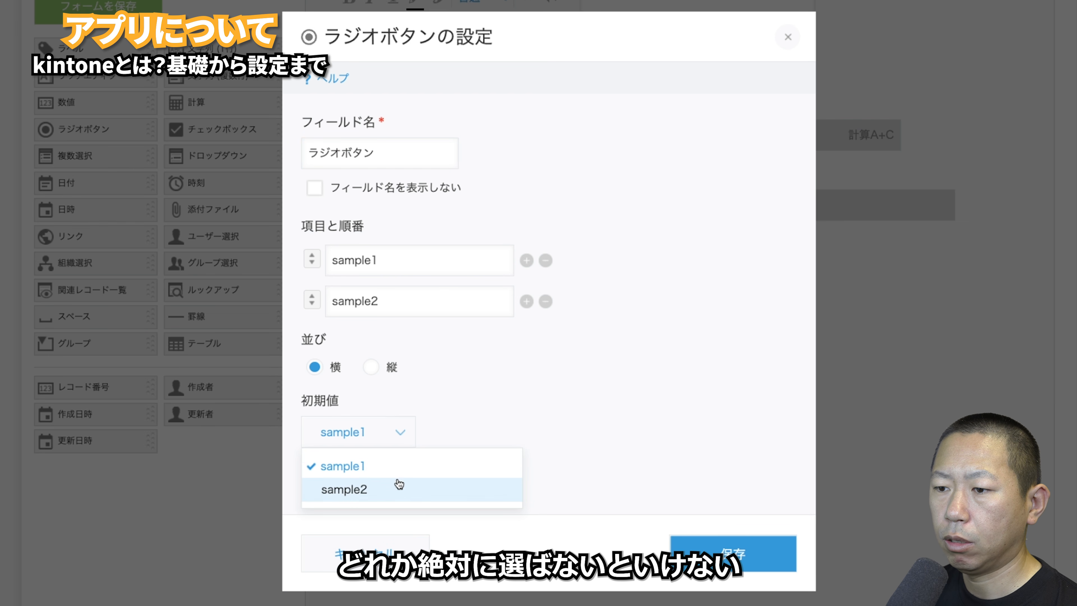
pyautogui.click(365, 554)
pyautogui.click(514, 314)
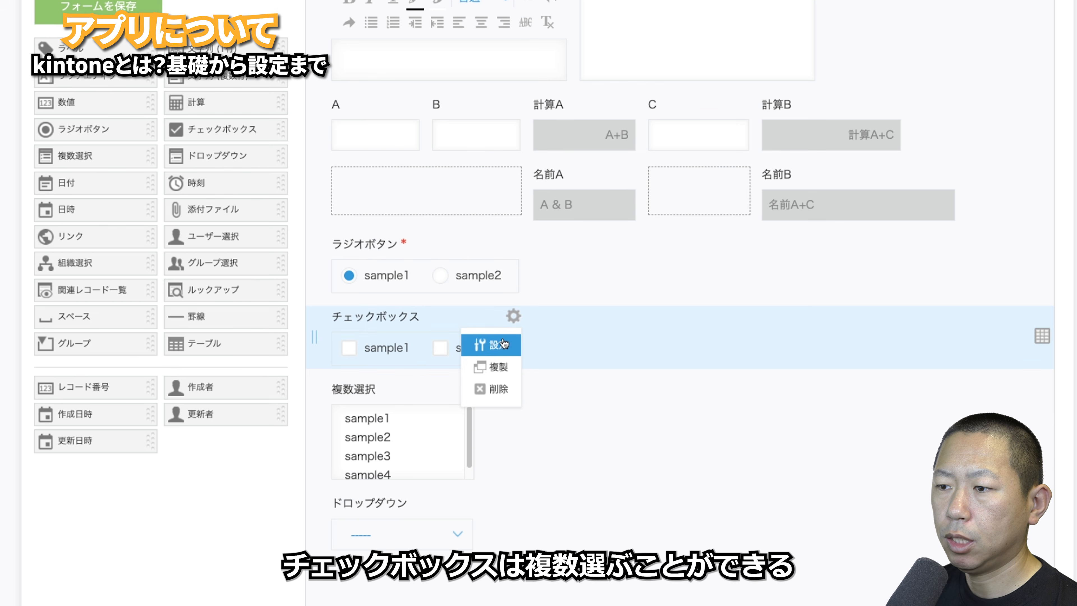
pyautogui.click(501, 338)
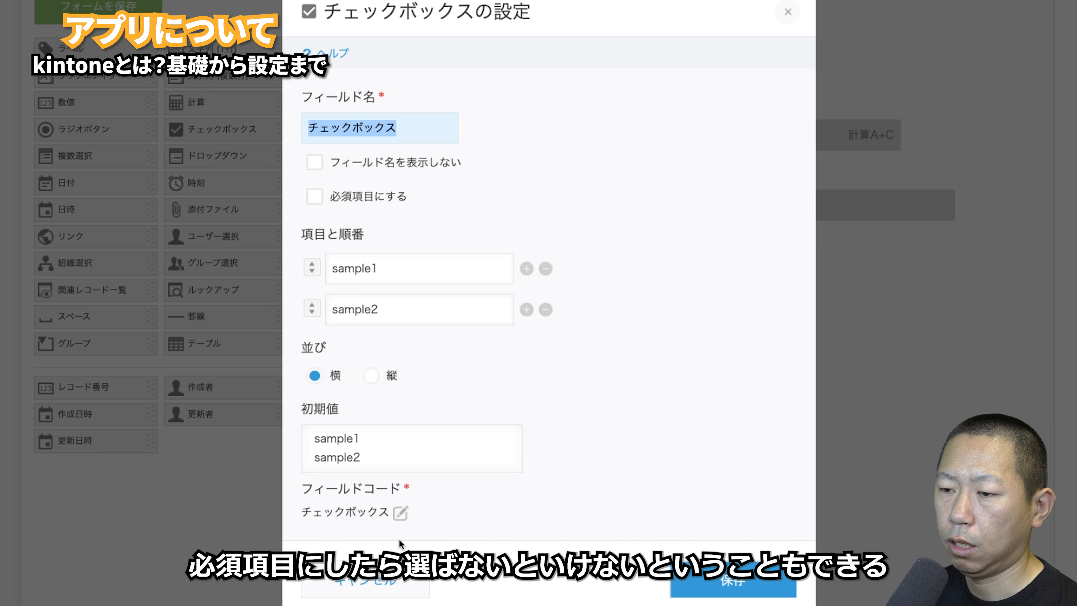
pyautogui.click(388, 585)
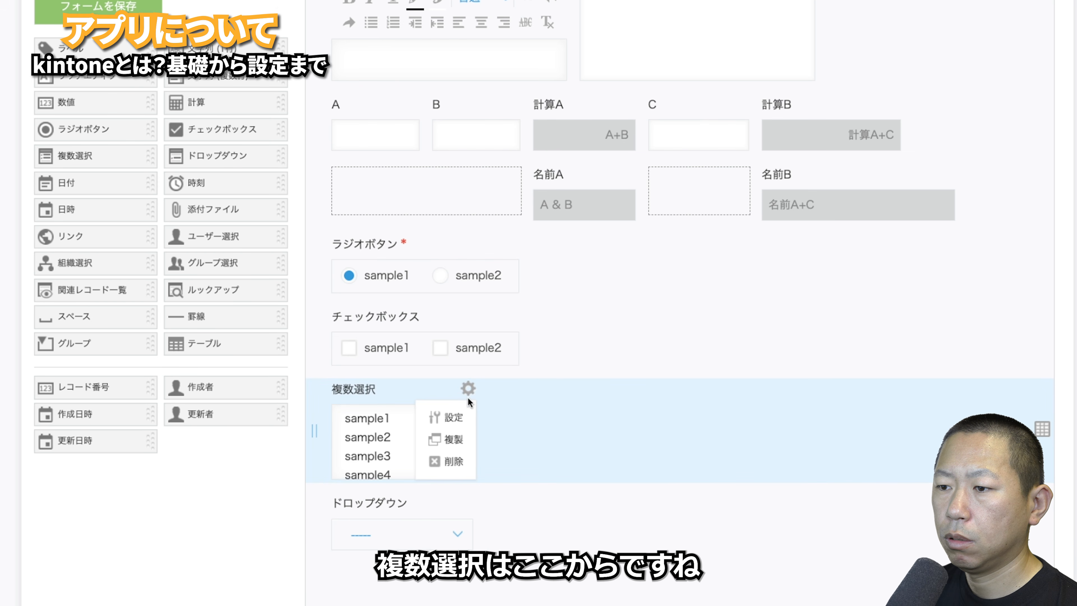
pyautogui.click(467, 410)
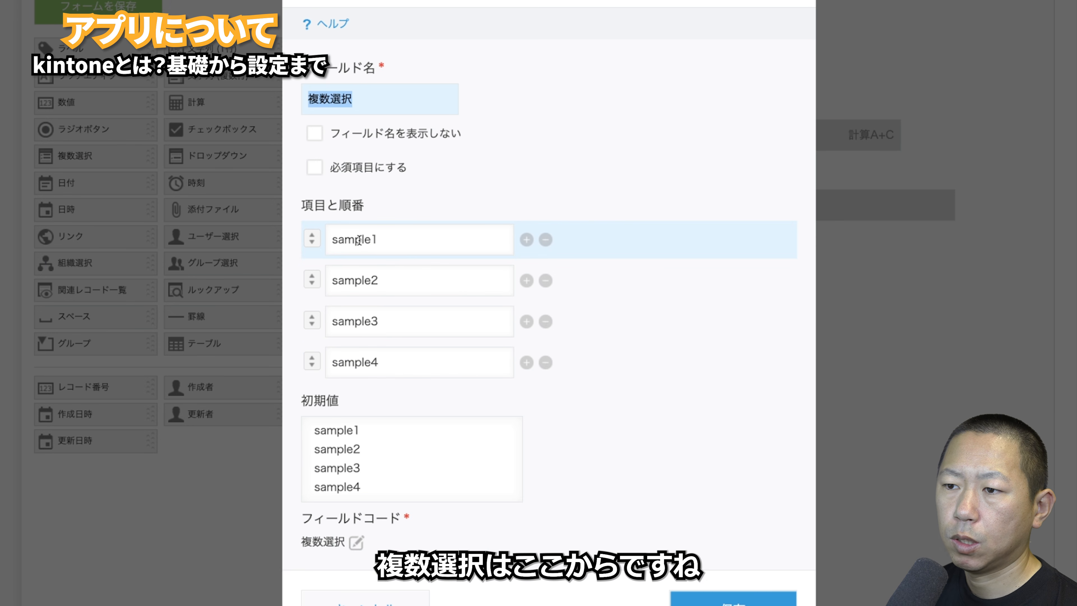
pyautogui.click(371, 485)
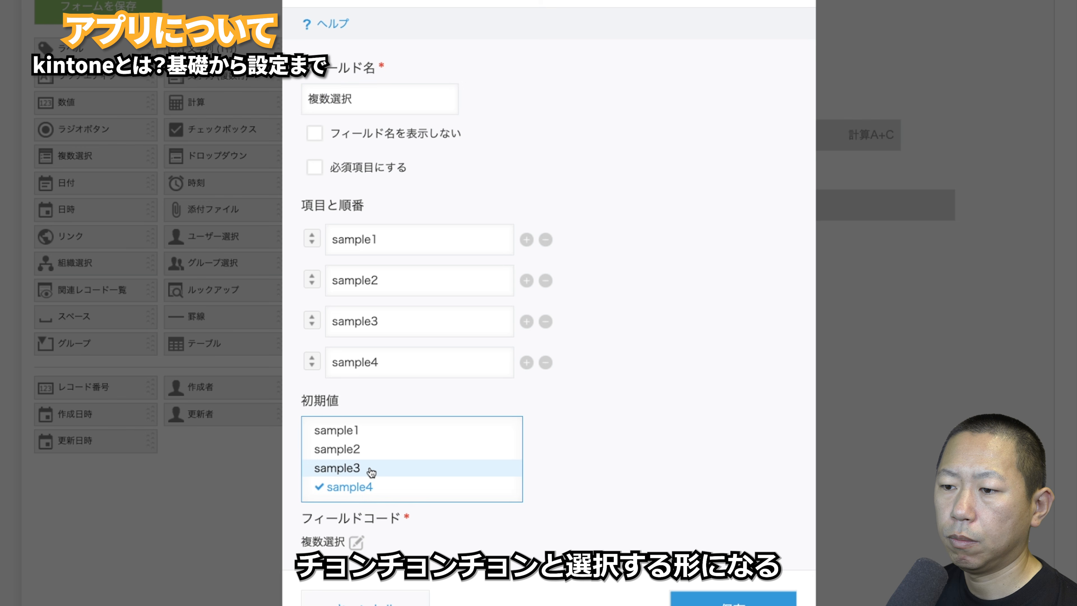
pyautogui.click(373, 467)
pyautogui.click(370, 450)
pyautogui.click(372, 431)
pyautogui.click(371, 448)
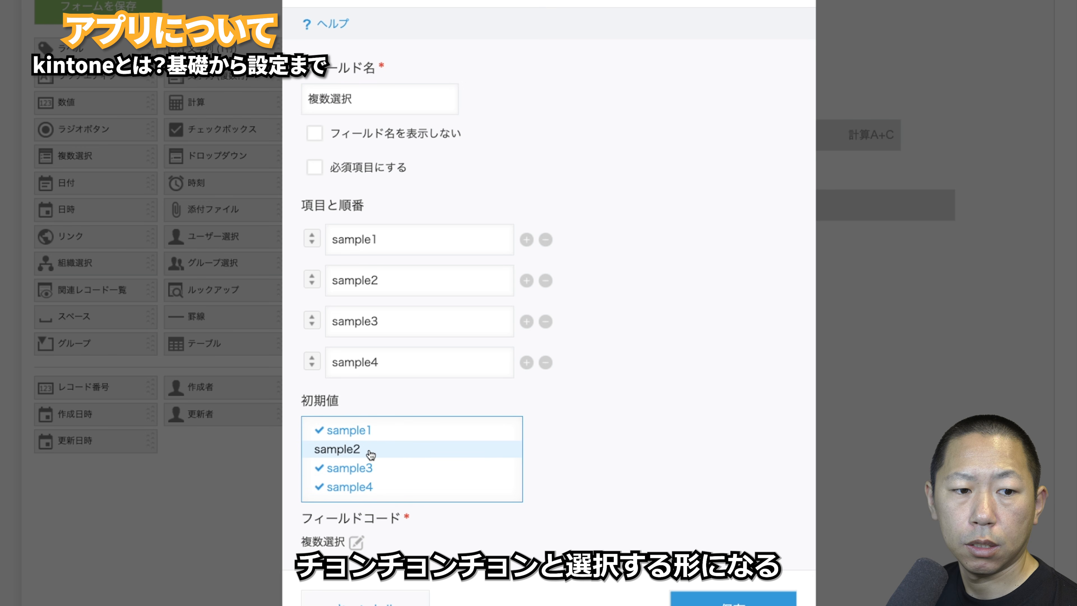
pyautogui.click(371, 449)
pyautogui.click(372, 467)
pyautogui.click(370, 486)
pyautogui.click(370, 487)
pyautogui.click(371, 468)
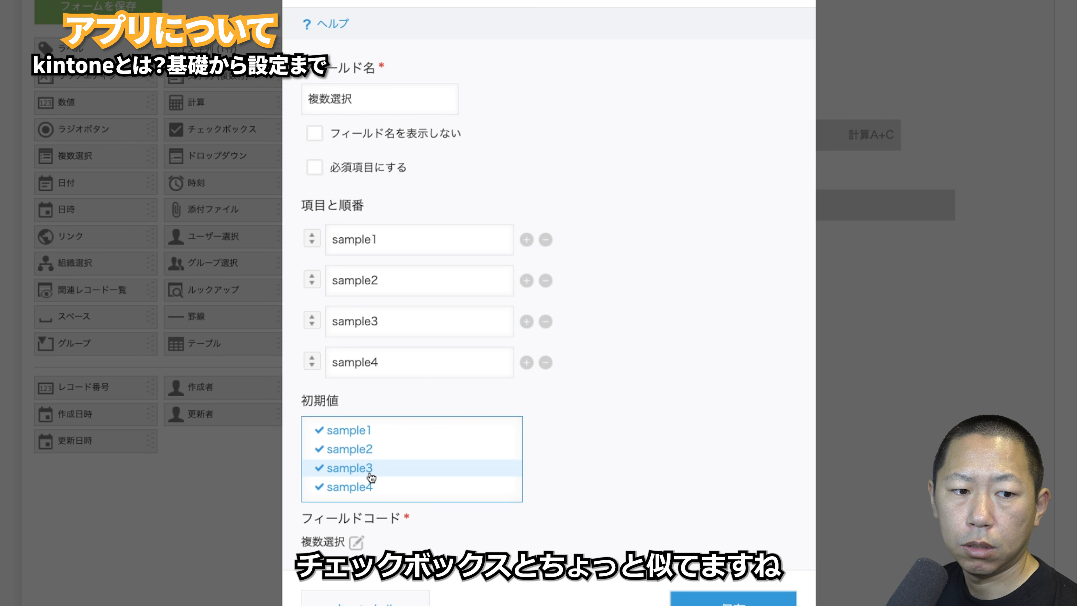
pyautogui.click(371, 468)
pyautogui.click(370, 486)
pyautogui.click(371, 450)
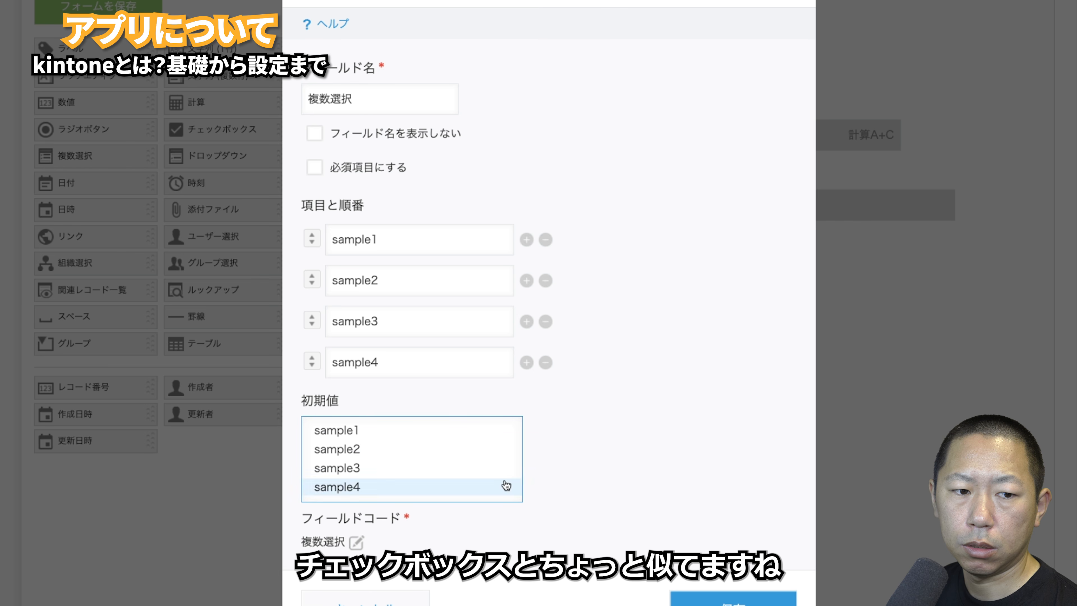
pyautogui.click(385, 594)
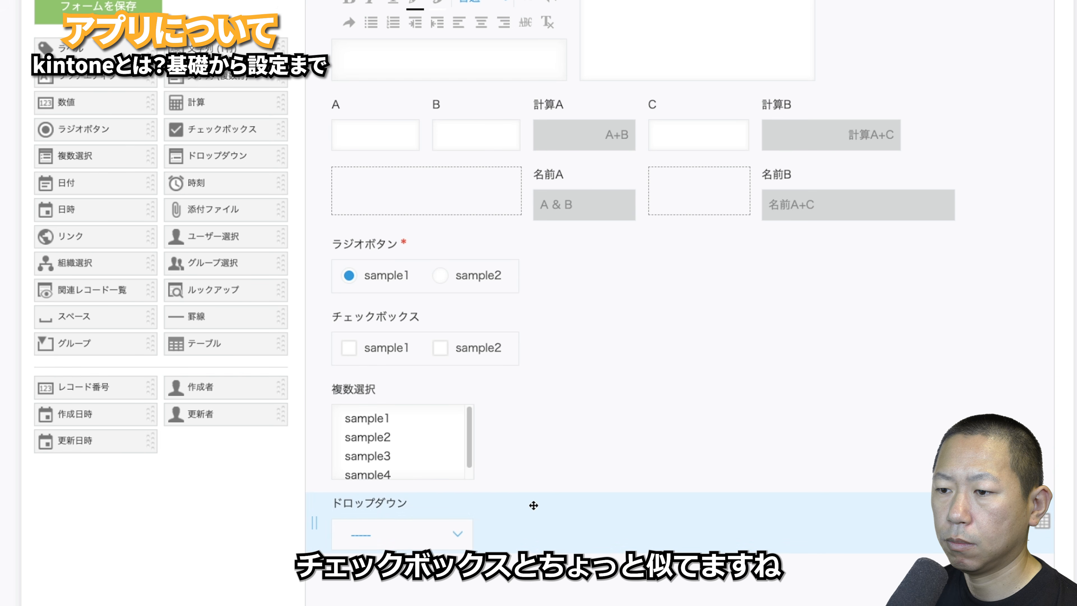
# - Keep the ドロップダウン field's default value as ----- and close its settings
pyautogui.click(469, 504)
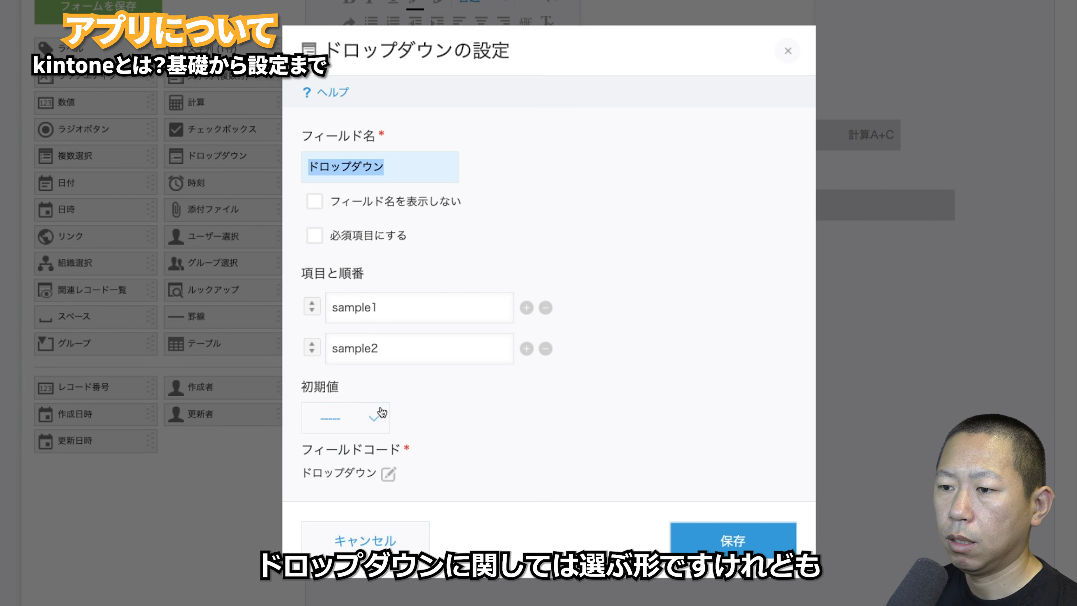
pyautogui.click(381, 412)
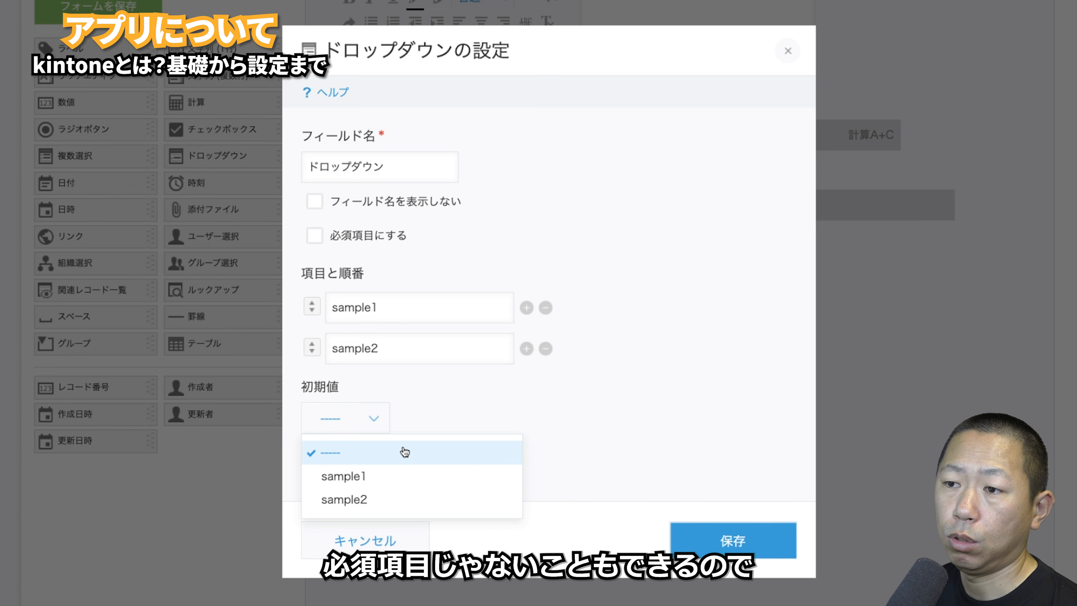
pyautogui.click(405, 452)
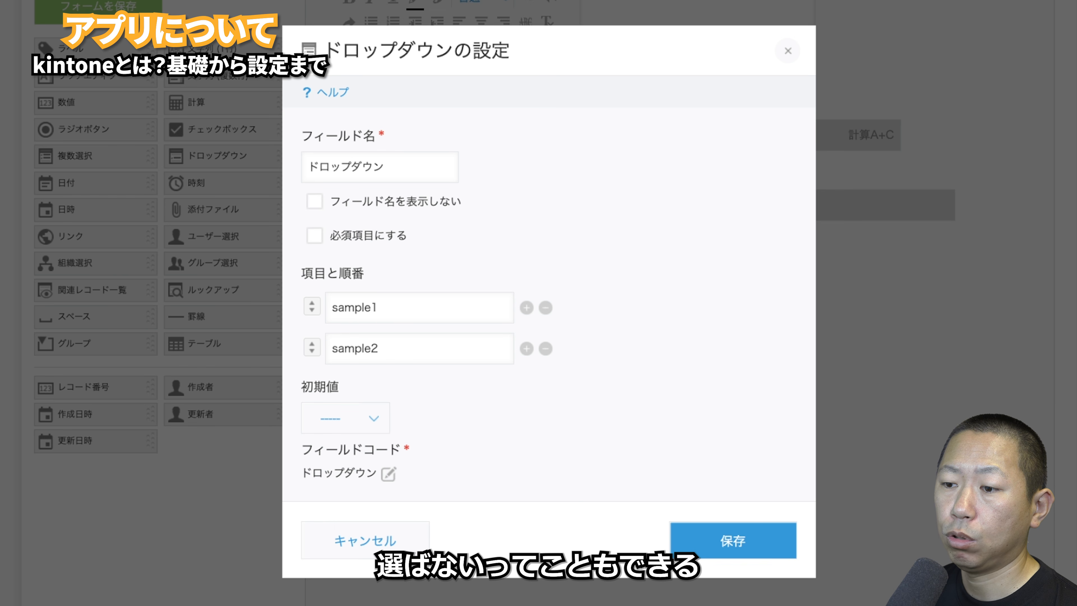
pyautogui.click(733, 540)
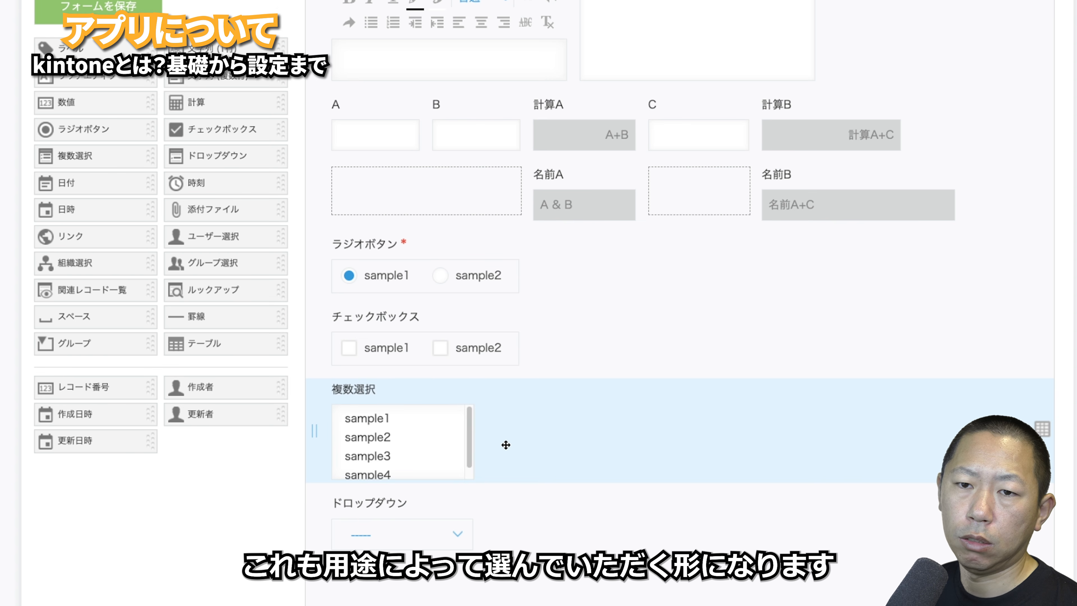
# - Place 日付, 時刻 and 日時 fields in sequence below the ドロップダウン field
pyautogui.scroll(-1, 457, 433)
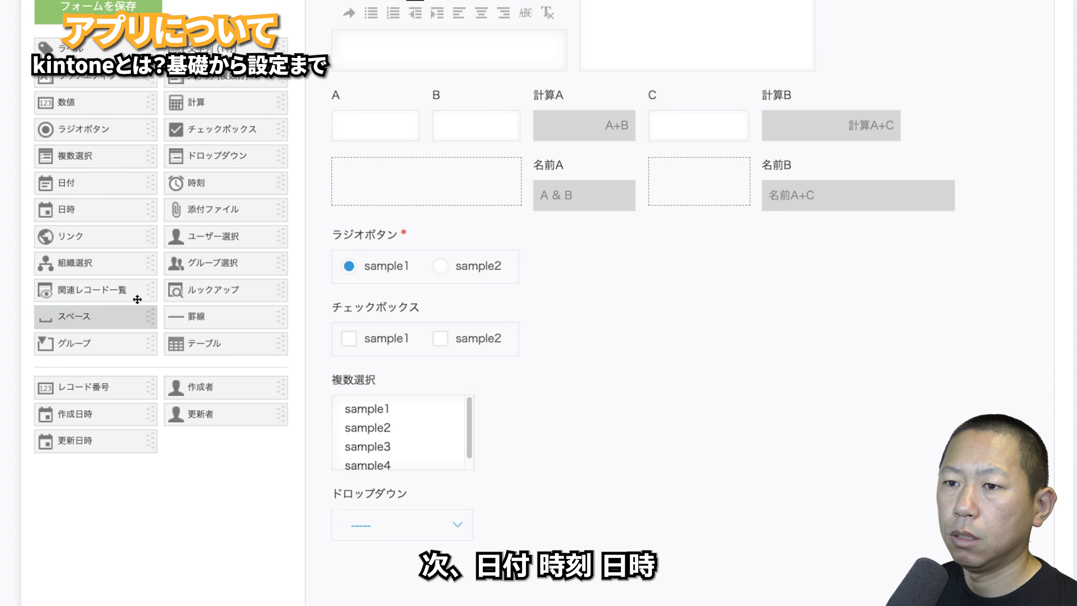
pyautogui.moveTo(87, 185); pyautogui.dragTo(365, 526)
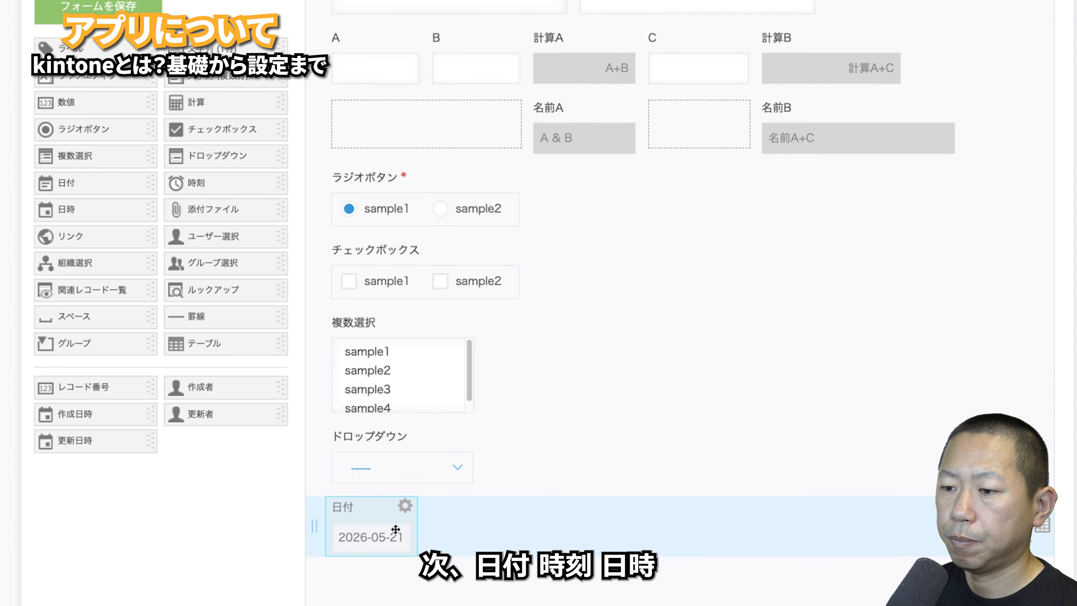
pyautogui.moveTo(193, 183); pyautogui.dragTo(499, 495)
pyautogui.moveTo(88, 211); pyautogui.dragTo(723, 519)
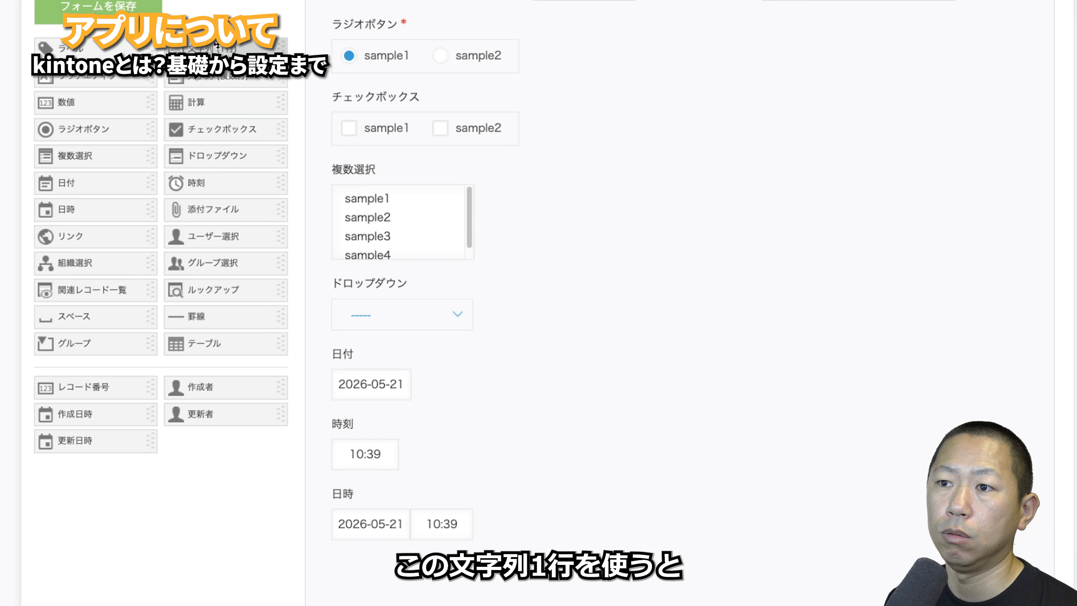
# - Drop a 文字列 (1行) field beside 日時 and enable 自動計算する in its settings
pyautogui.moveTo(218, 47); pyautogui.dragTo(591, 509)
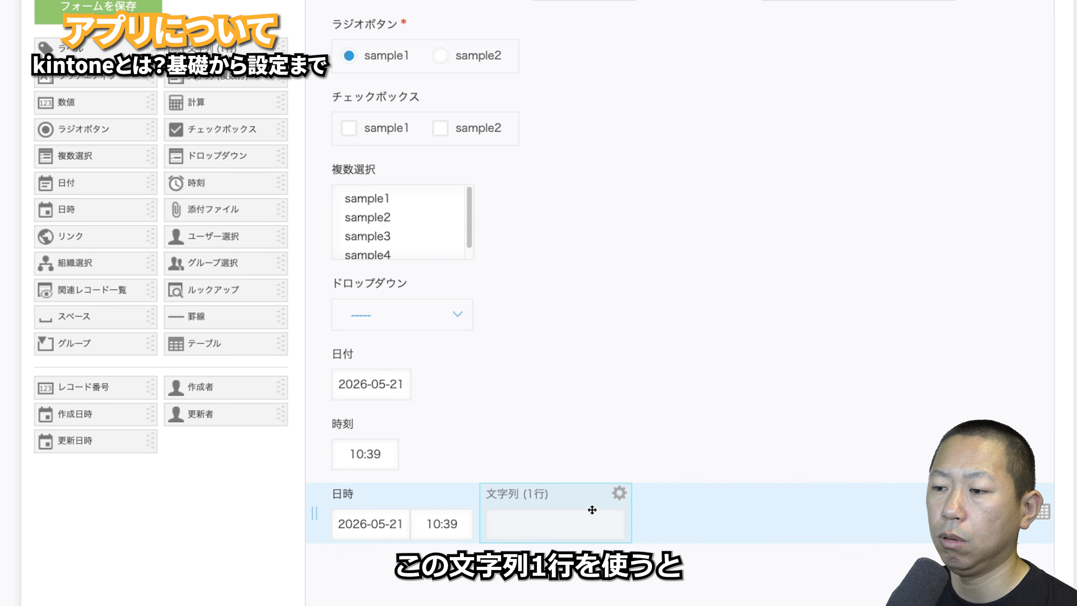
pyautogui.click(619, 493)
pyautogui.click(603, 520)
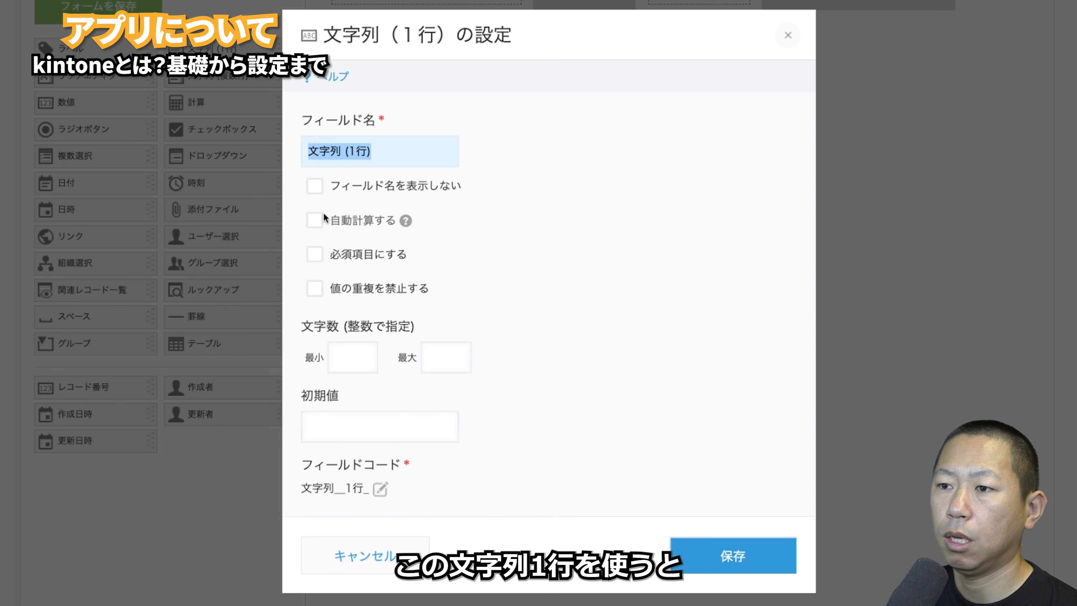
pyautogui.click(315, 222)
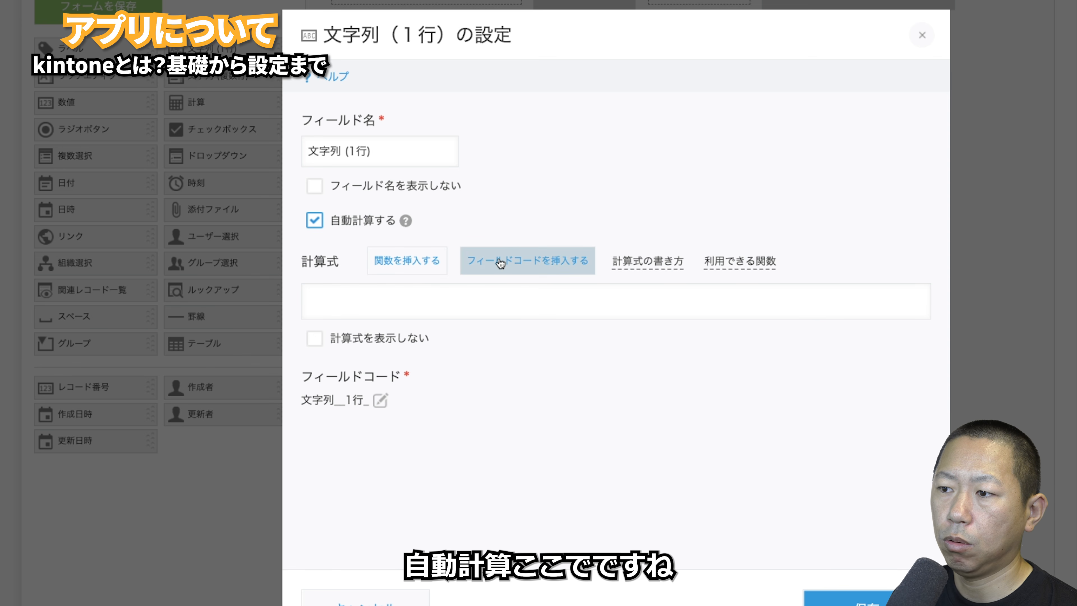
# - Enter the formula DATE_FORMAT(日時,"YYYY-MM","system") and save the field settings
pyautogui.click(664, 266)
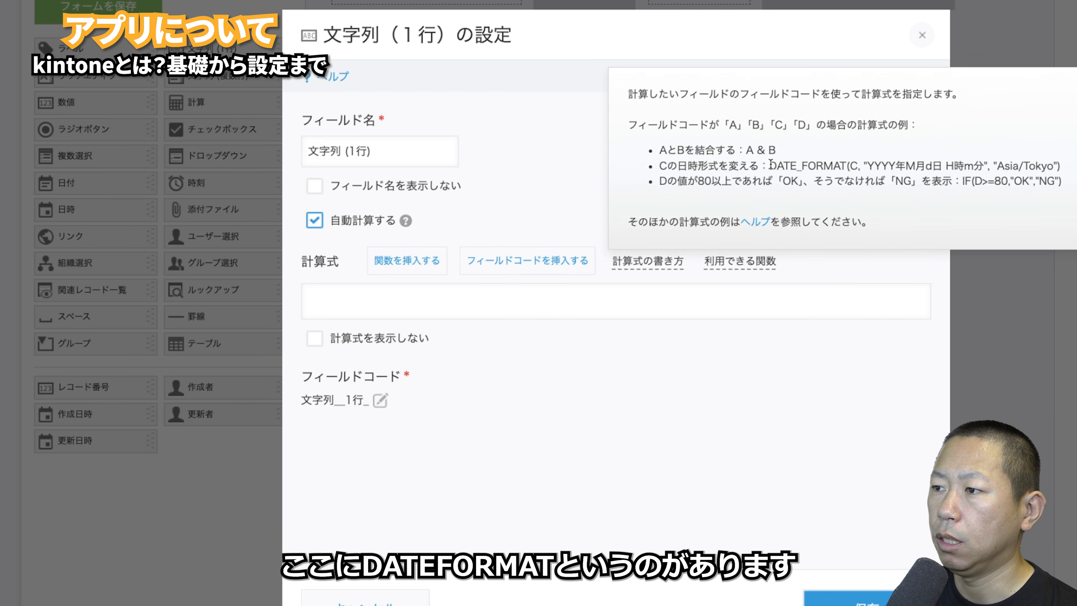
pyautogui.moveTo(770, 166); pyautogui.dragTo(688, 251)
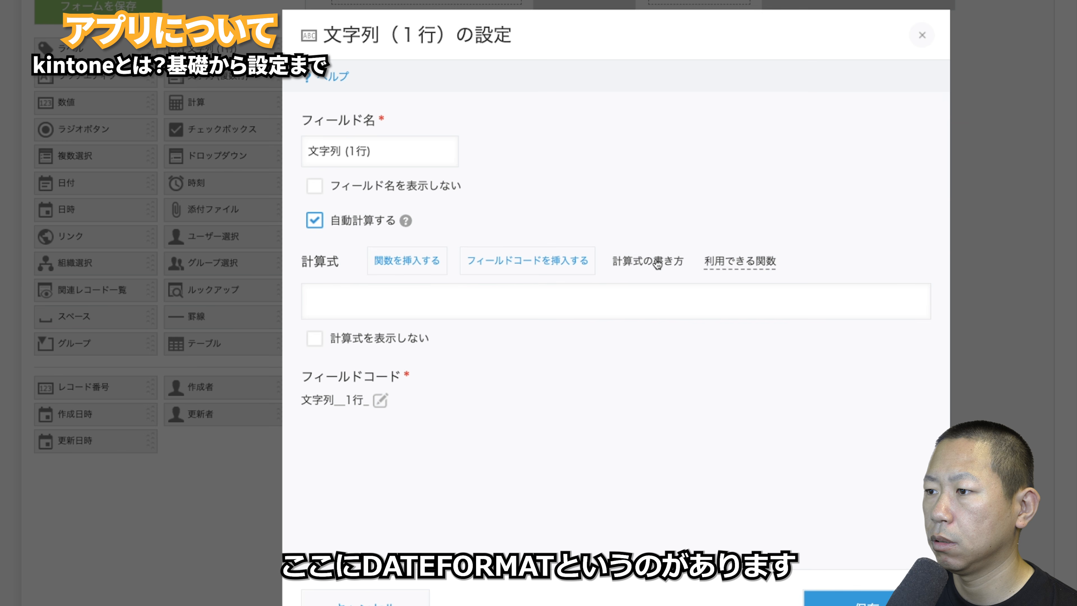
pyautogui.click(412, 261)
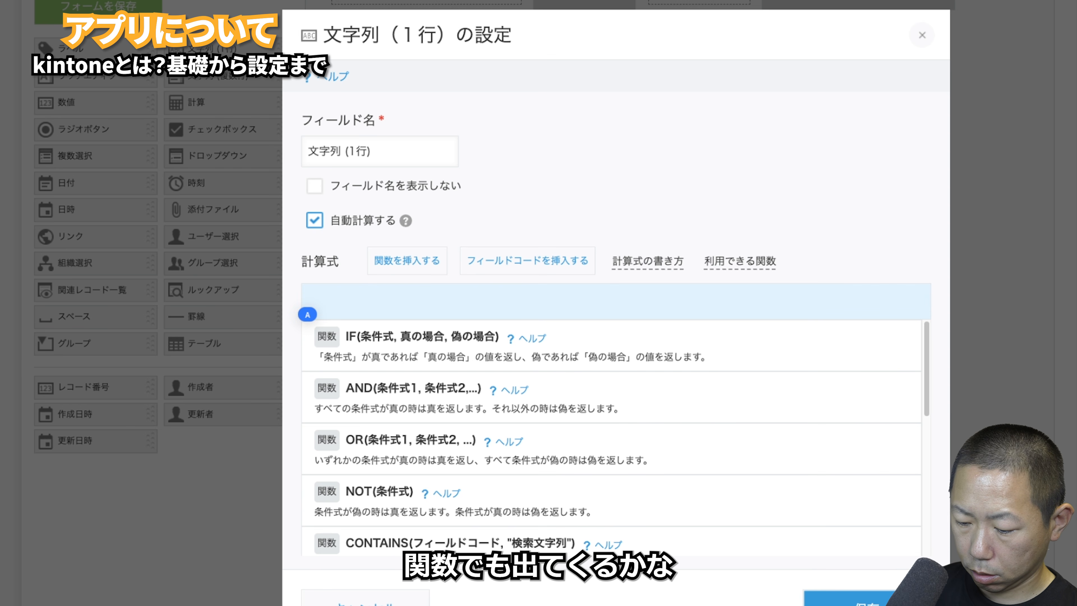
pyautogui.write('date')
pyautogui.click(433, 336)
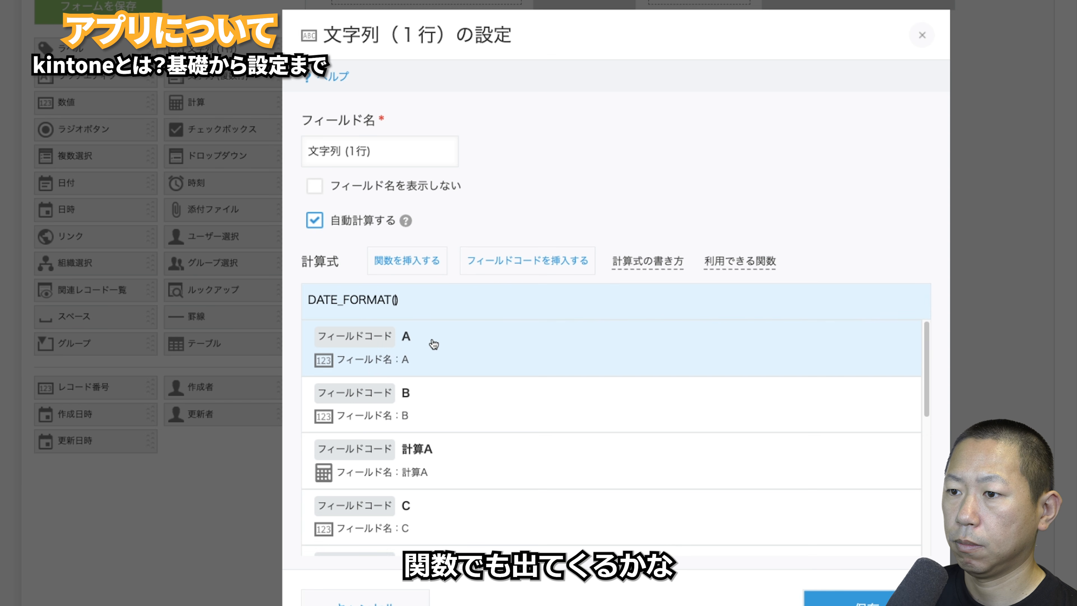
pyautogui.scroll(-5, 504, 423)
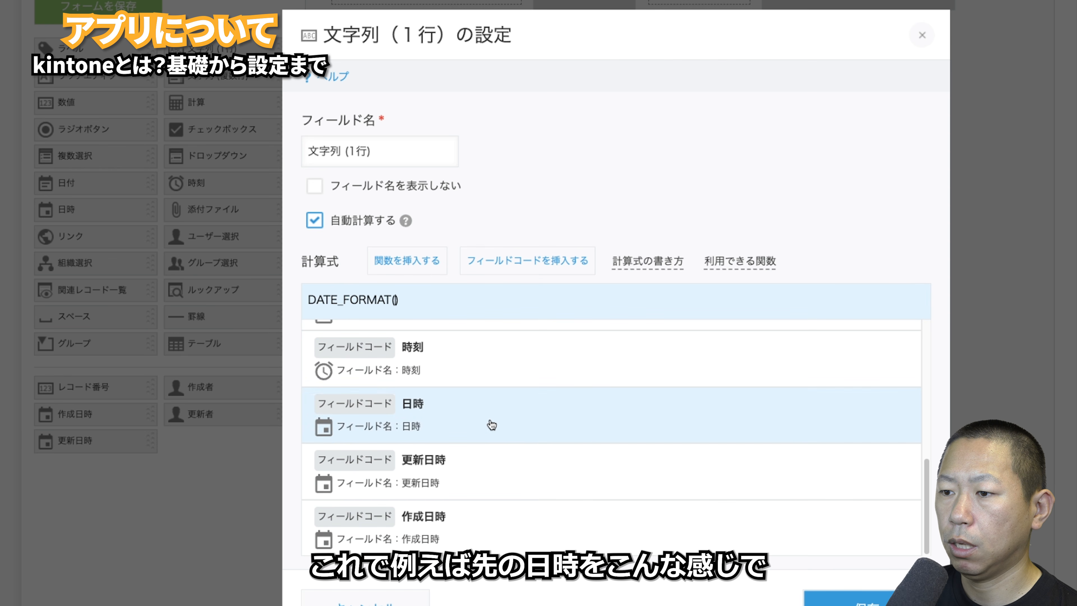
pyautogui.click(462, 425)
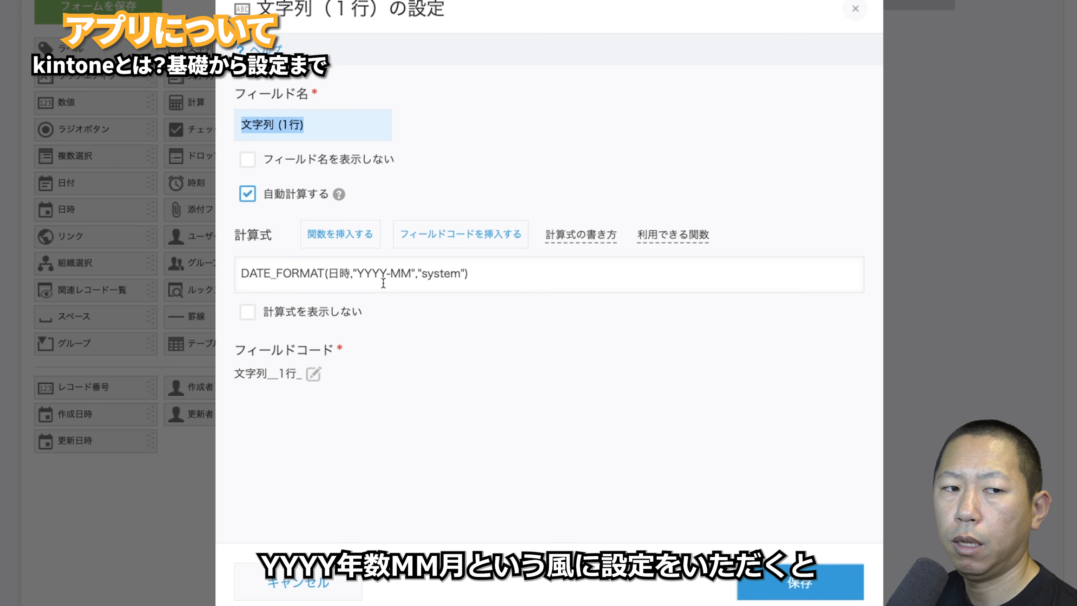
pyautogui.click(803, 599)
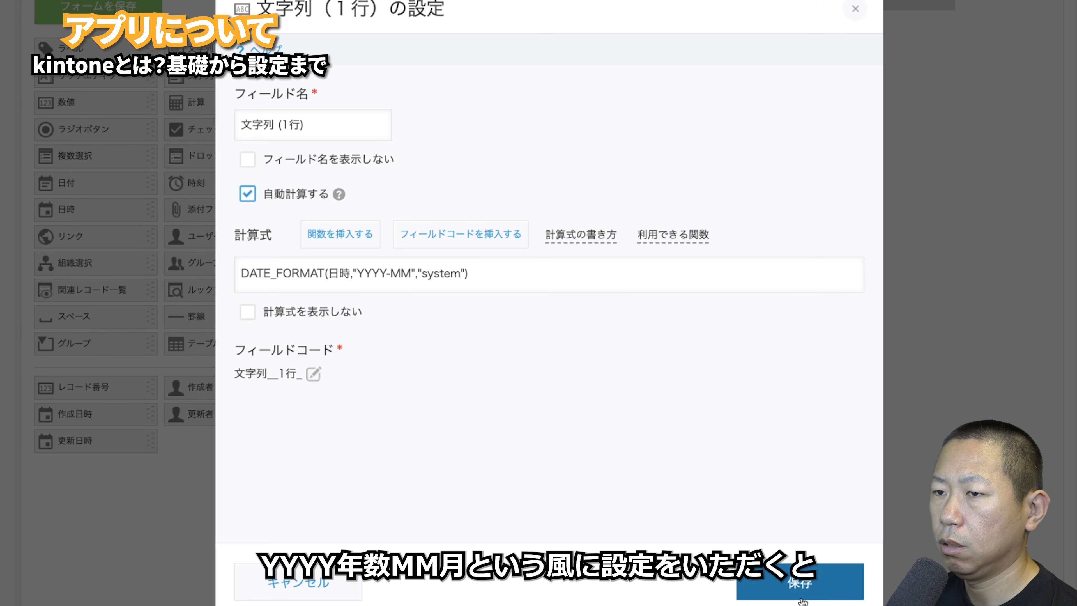
pyautogui.click(748, 588)
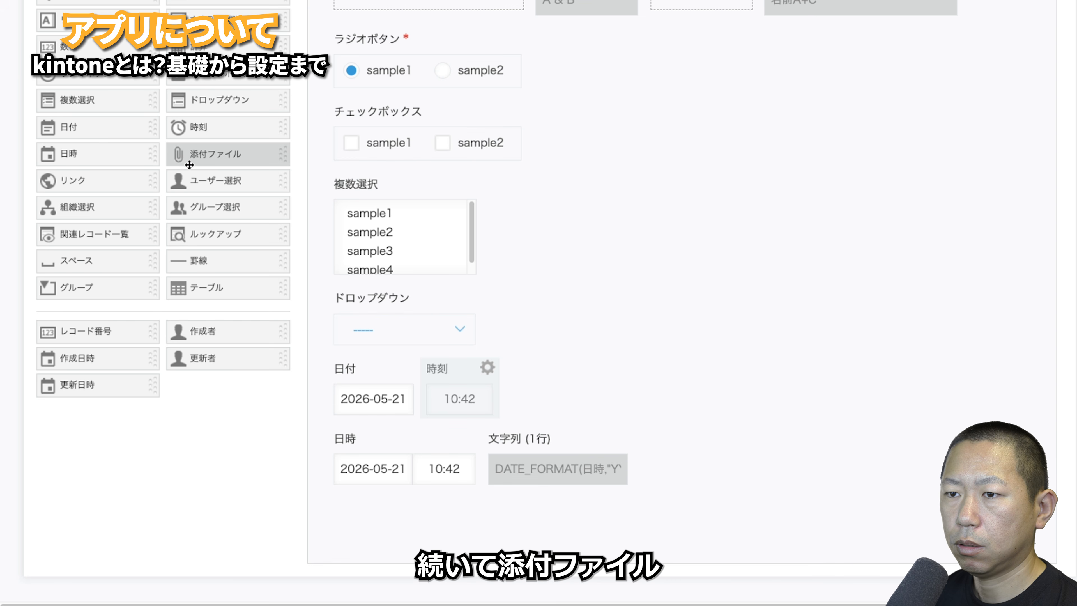
# - Add a 添付ファイル field below the 日時 row, then a リンク field beneath it
pyautogui.moveTo(192, 158); pyautogui.dragTo(356, 534)
pyautogui.scroll(-2, 555, 467)
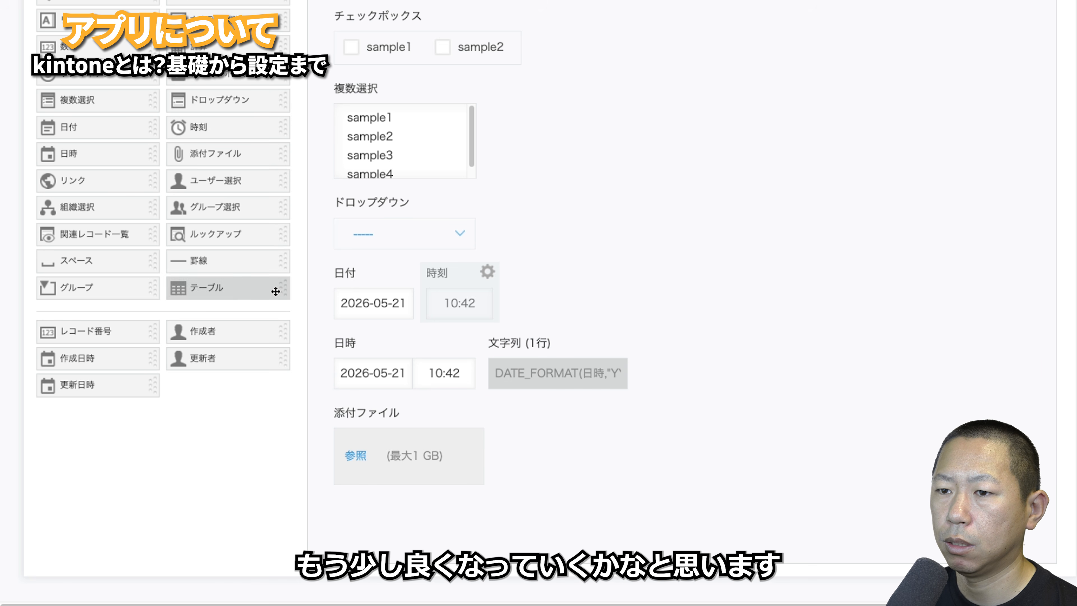
pyautogui.moveTo(142, 179); pyautogui.dragTo(462, 502)
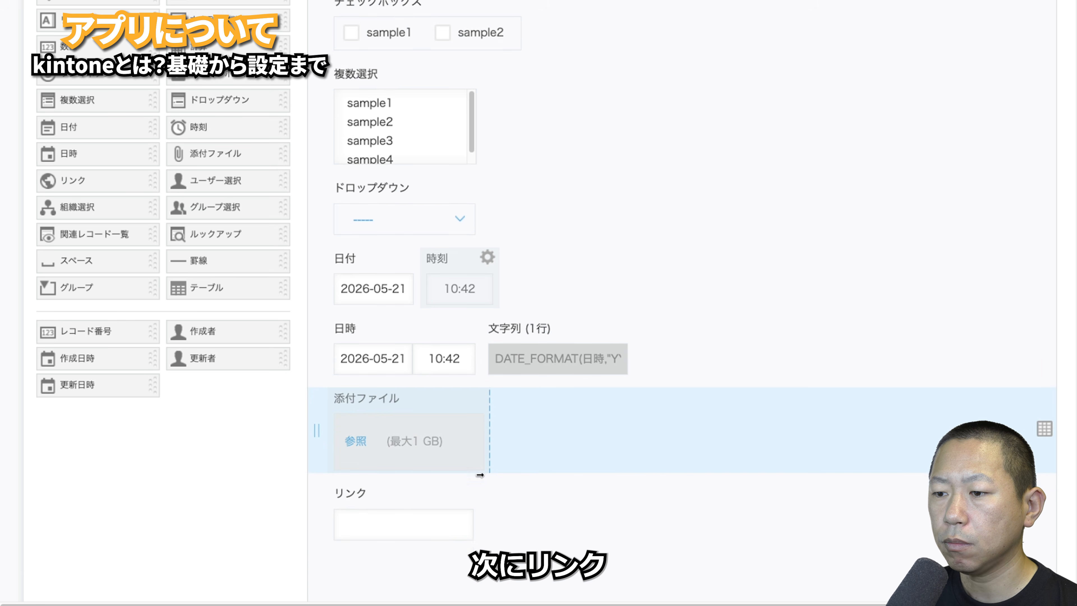
# - Bring up the settings of the リンク field below 添付ファイル
pyautogui.scroll(-2, 628, 449)
pyautogui.moveTo(651, 444)
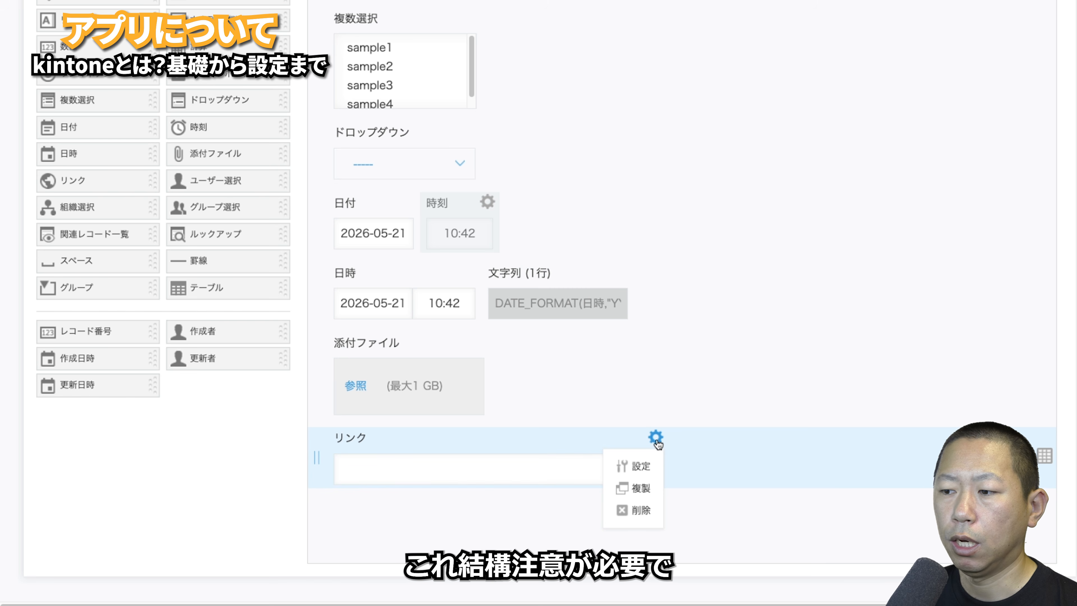
pyautogui.click(634, 465)
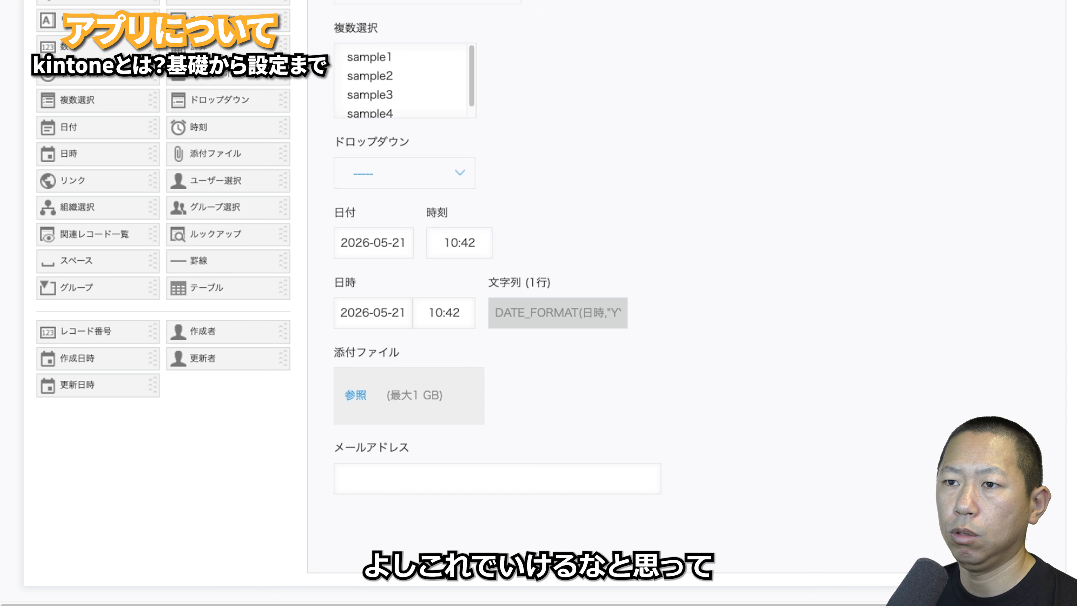
pyautogui.scroll(5, 620, 84)
pyautogui.click(586, 106)
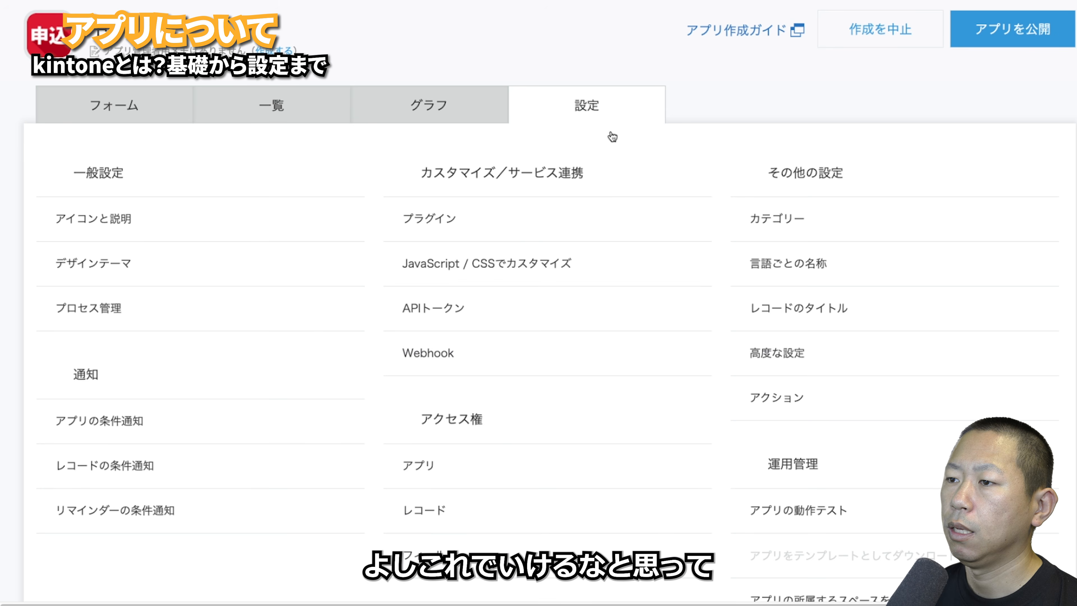
pyautogui.scroll(-7, 793, 276)
pyautogui.click(796, 208)
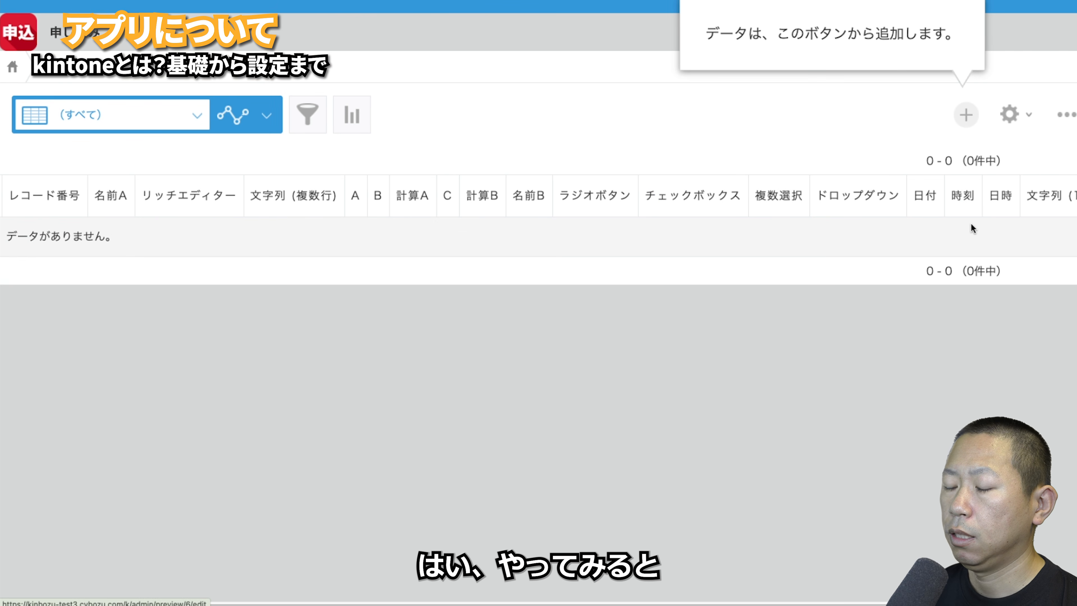
pyautogui.click(966, 115)
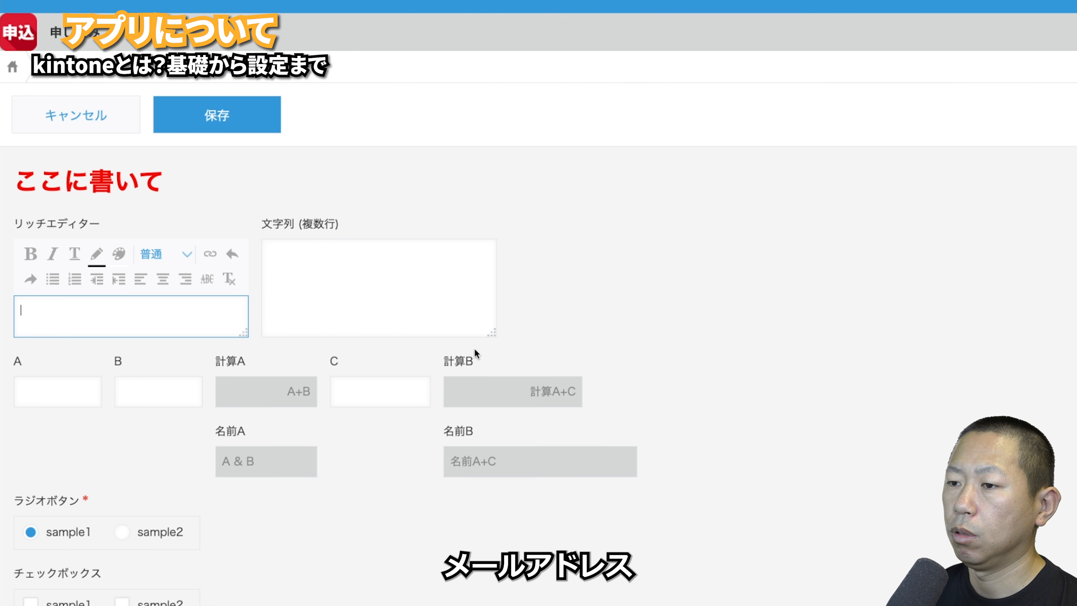
pyautogui.scroll(-12, 474, 345)
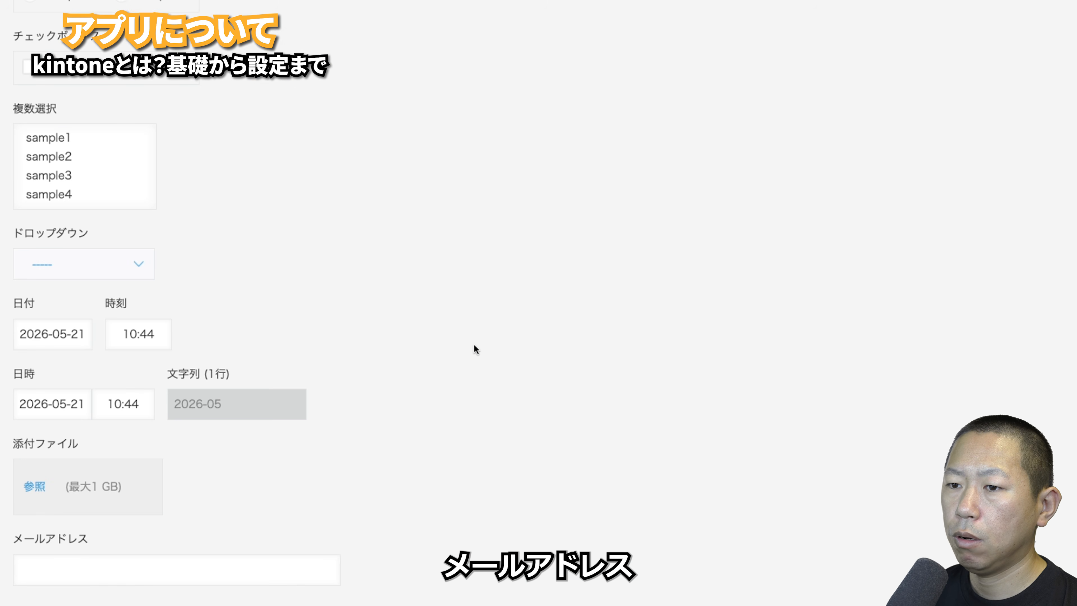
pyautogui.click(152, 560)
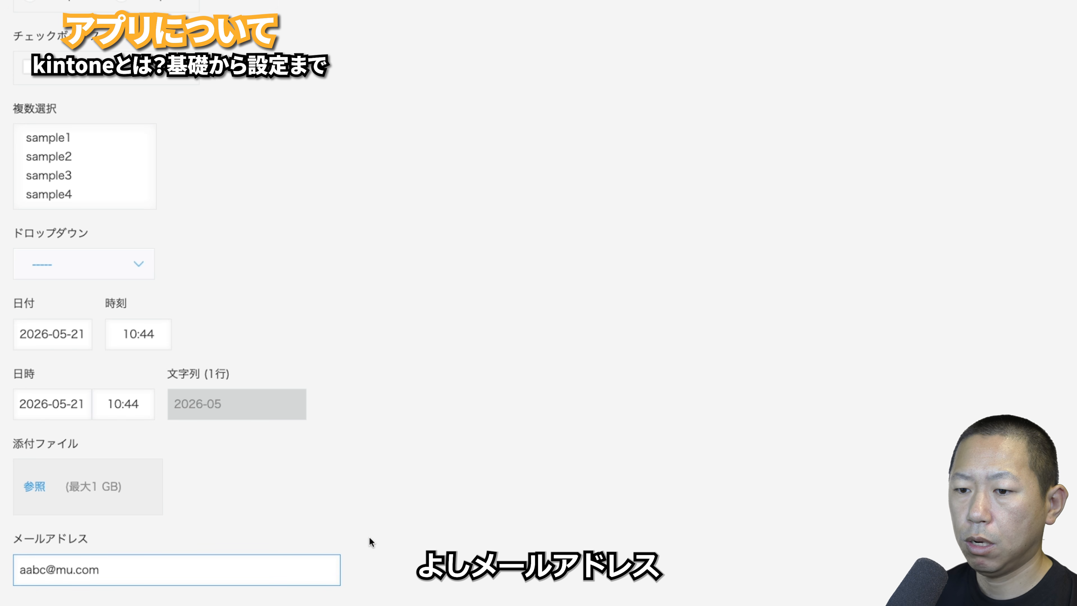
pyautogui.click(369, 538)
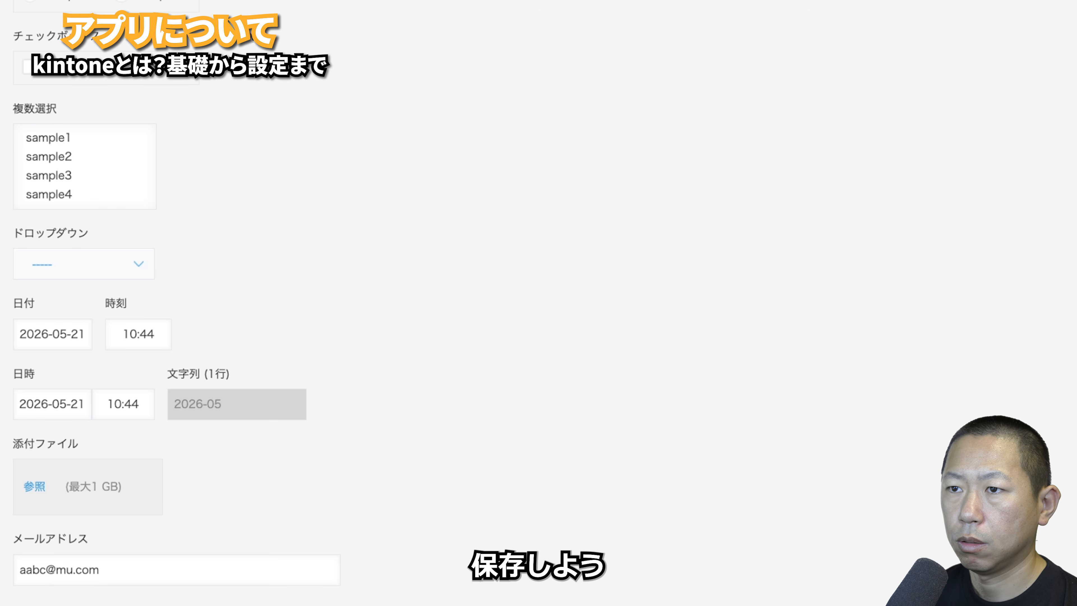
pyautogui.click(178, 0)
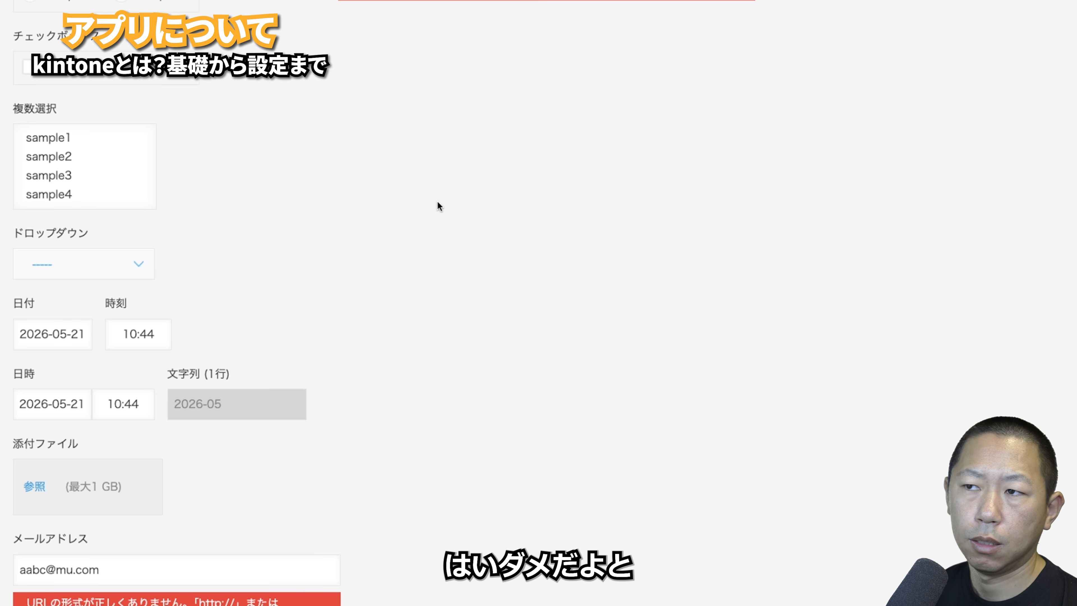
pyautogui.scroll(-1, 406, 214)
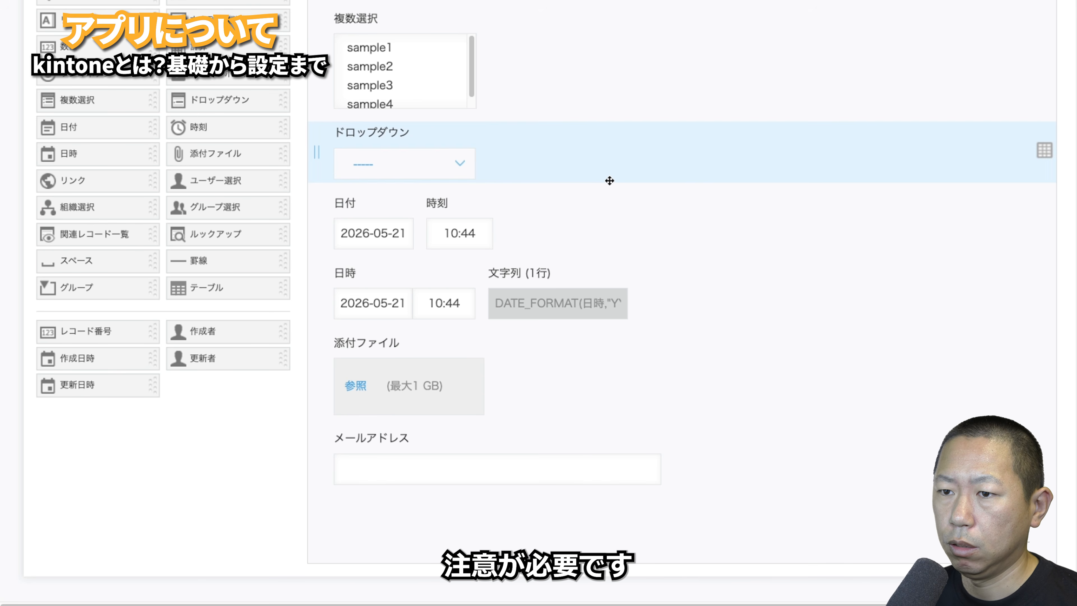
# - Drop ユーザー選択, 組織選択 and グループ選択 fields one after another below メールアドレス
pyautogui.moveTo(199, 180); pyautogui.dragTo(310, 505)
pyautogui.moveTo(77, 207); pyautogui.dragTo(339, 568)
pyautogui.scroll(-3, 389, 477)
pyautogui.moveTo(212, 207); pyautogui.dragTo(339, 530)
pyautogui.scroll(-2, 649, 409)
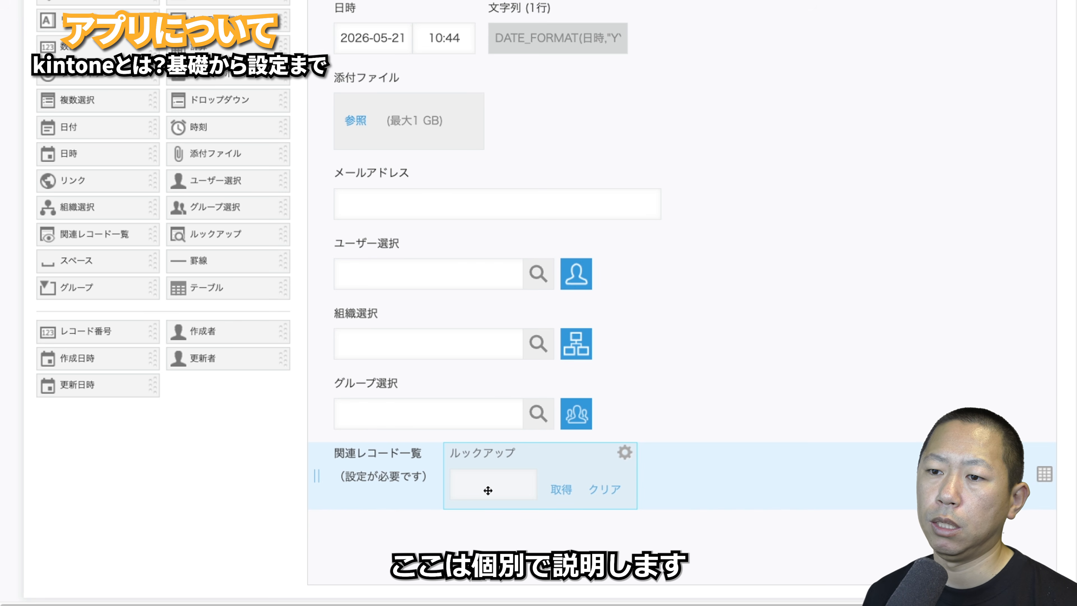
# - Place a スペース beside 添付ファイル and review its settings without changes
pyautogui.moveTo(61, 259); pyautogui.dragTo(519, 323)
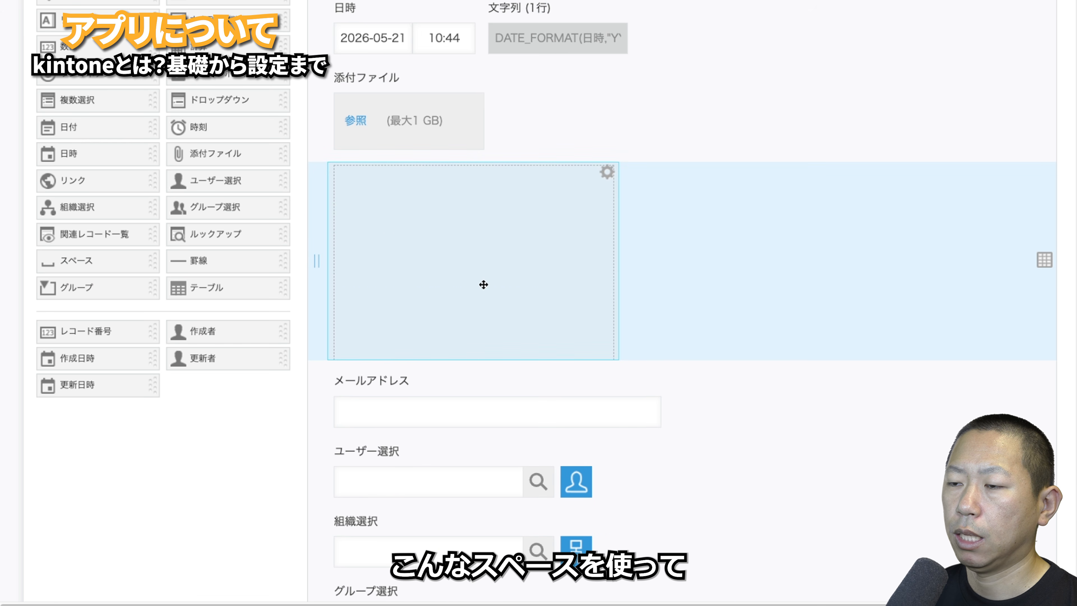
pyautogui.moveTo(483, 284); pyautogui.dragTo(389, 106)
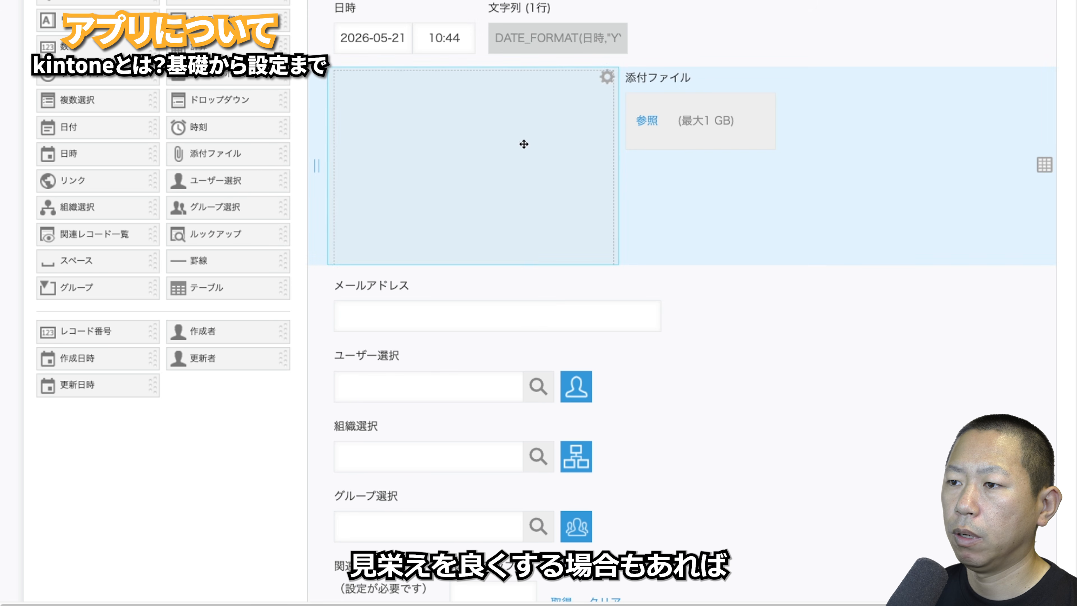
pyautogui.click(607, 78)
pyautogui.click(582, 106)
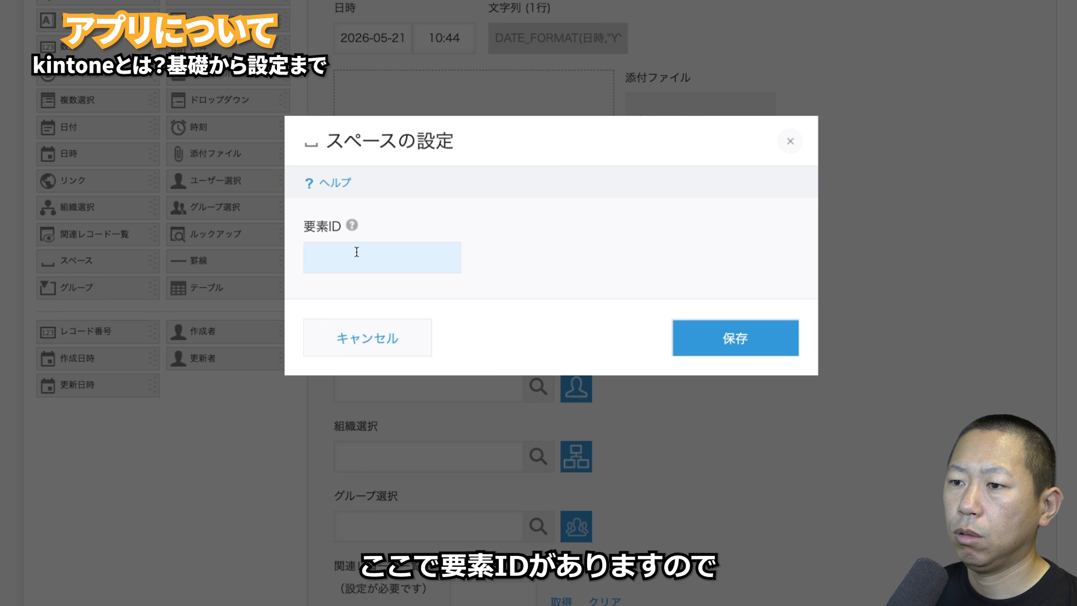
pyautogui.click(352, 225)
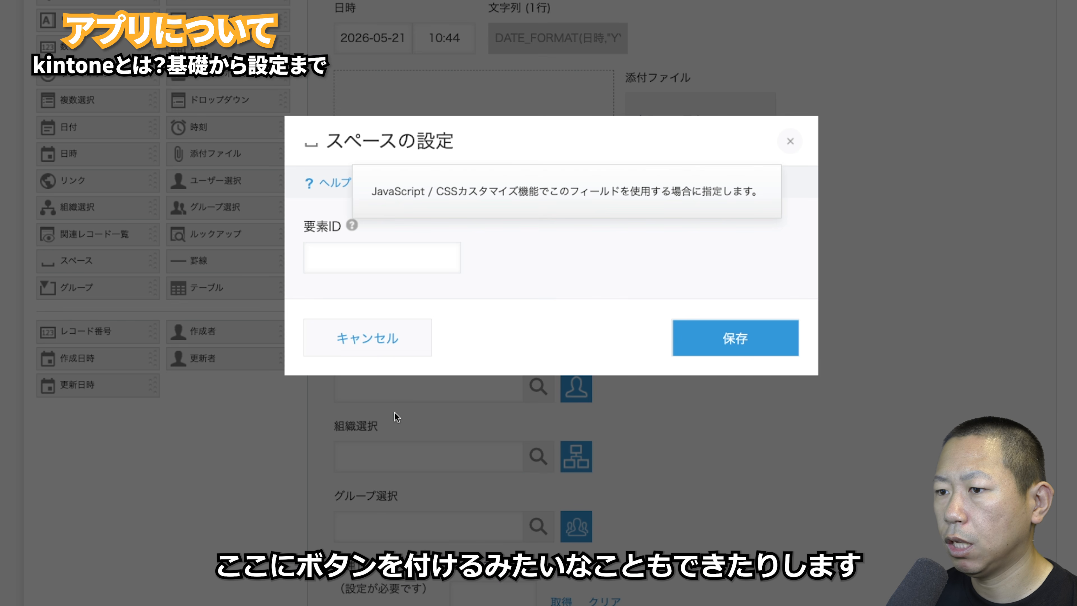
pyautogui.click(383, 341)
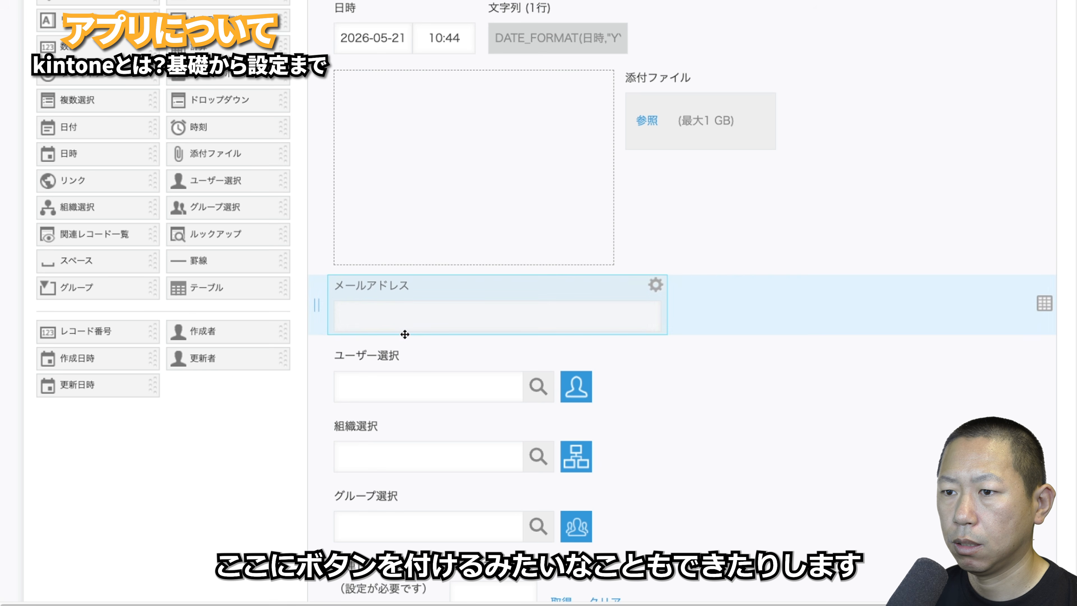
# - Add a full-width 罫線 above メールアドレス, then drop a グループ below 添付ファイル
pyautogui.moveTo(212, 268); pyautogui.dragTo(335, 284)
pyautogui.click(422, 285)
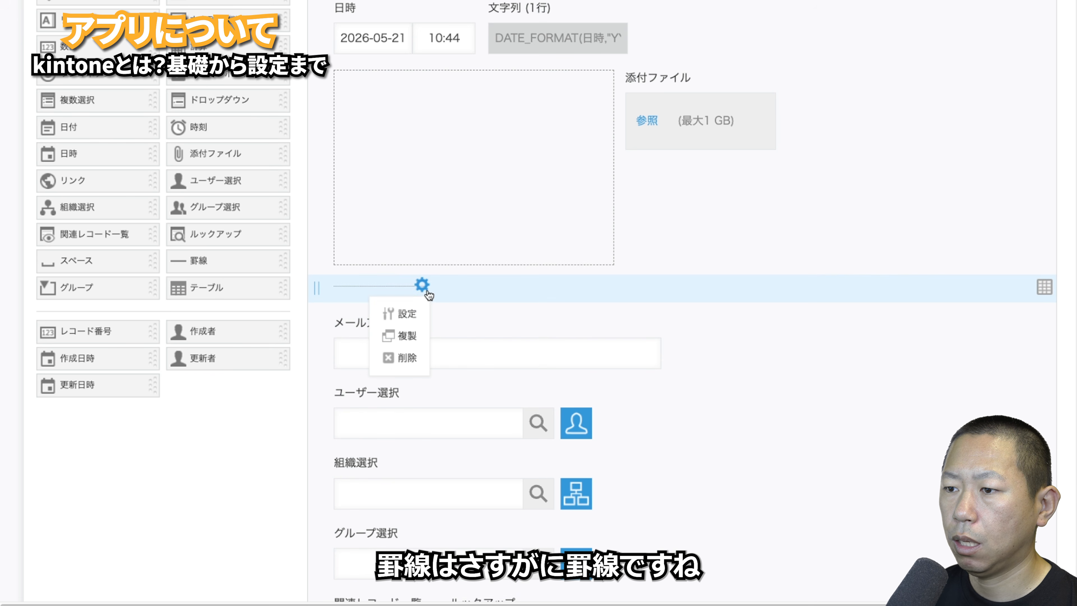
pyautogui.moveTo(433, 287); pyautogui.dragTo(801, 286)
pyautogui.click(804, 284)
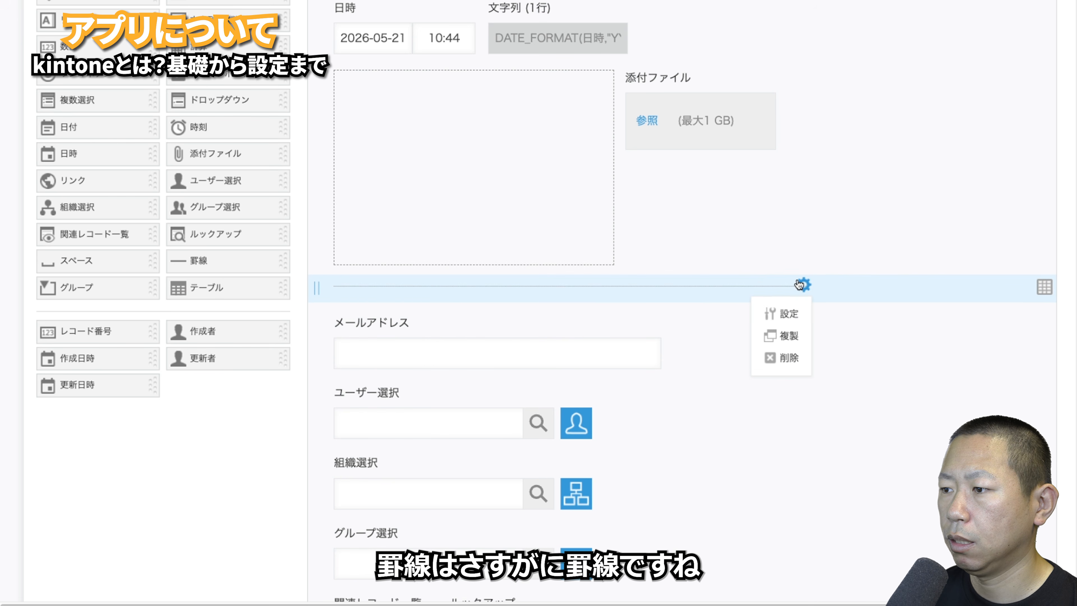
pyautogui.click(797, 307)
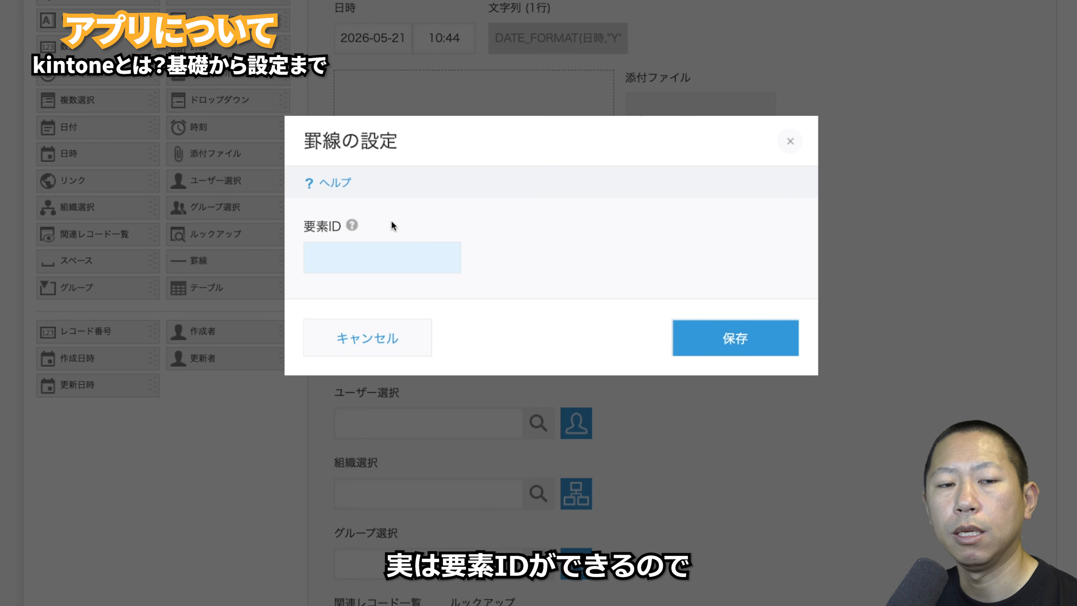
pyautogui.click(356, 225)
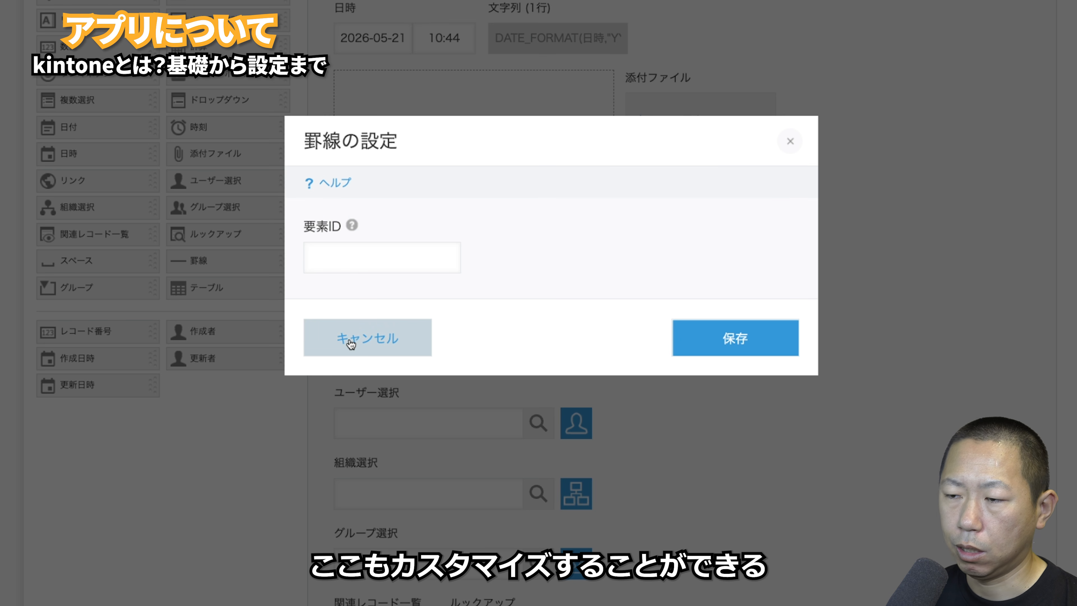
pyautogui.click(351, 343)
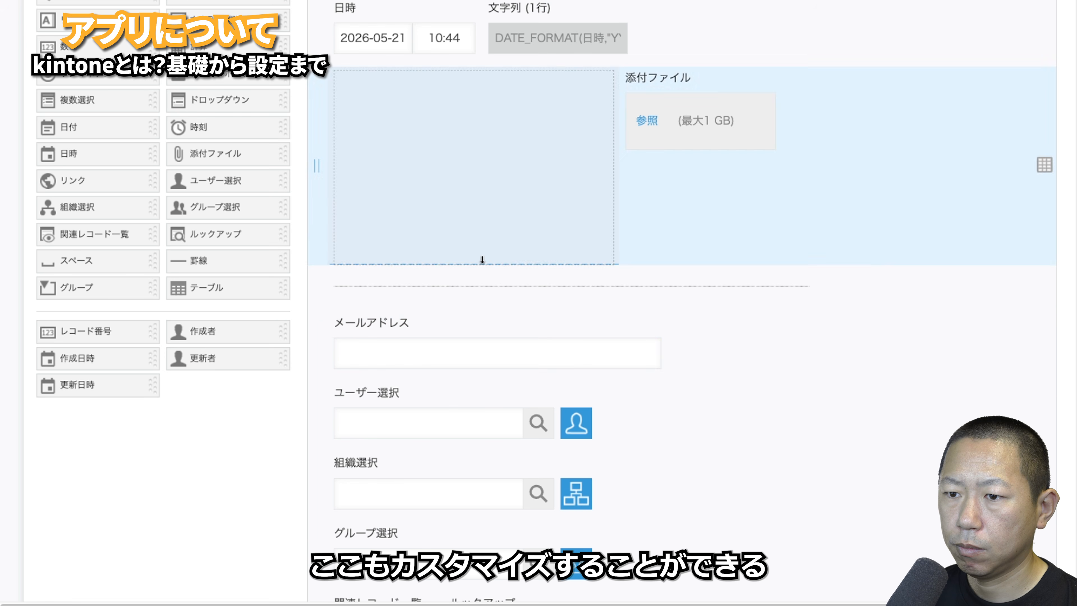
pyautogui.moveTo(144, 292); pyautogui.dragTo(539, 281)
# - Give the スペース its own row, then move メールアドレス, ユーザー選択, 組織選択 and グループ選択 into the グループ
pyautogui.moveTo(476, 125); pyautogui.dragTo(514, 144)
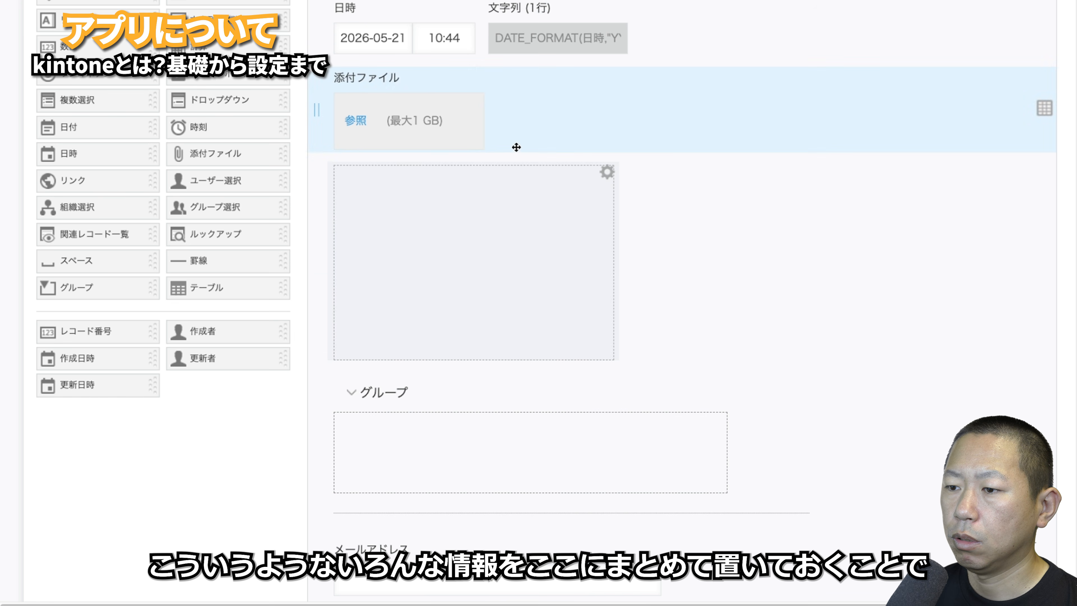
pyautogui.scroll(-5, 514, 145)
pyautogui.moveTo(438, 303); pyautogui.dragTo(462, 191)
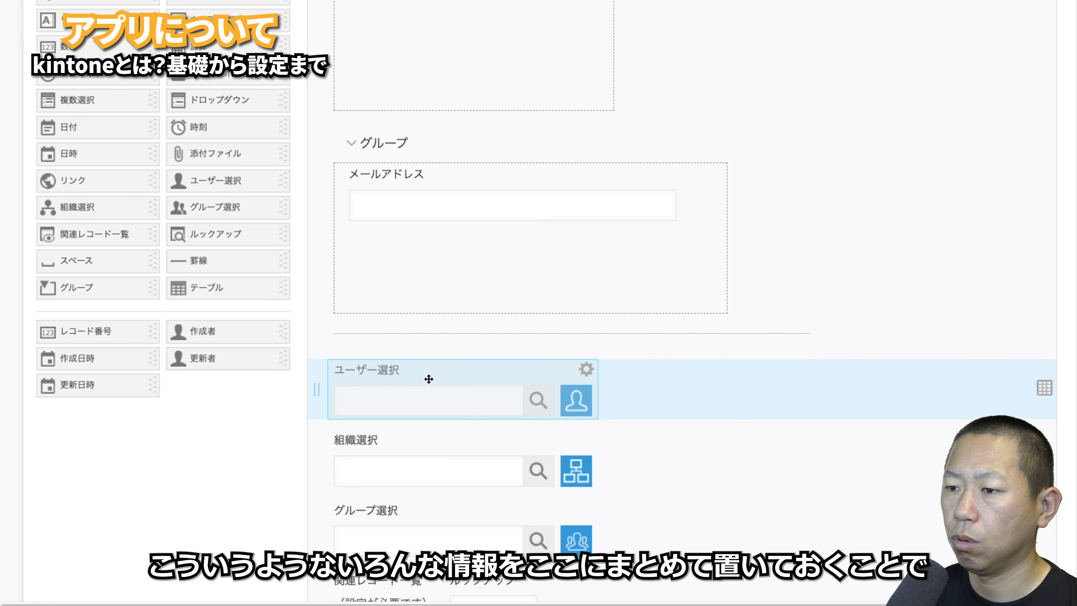
pyautogui.moveTo(428, 378); pyautogui.dragTo(456, 285)
pyautogui.moveTo(432, 453); pyautogui.dragTo(435, 455)
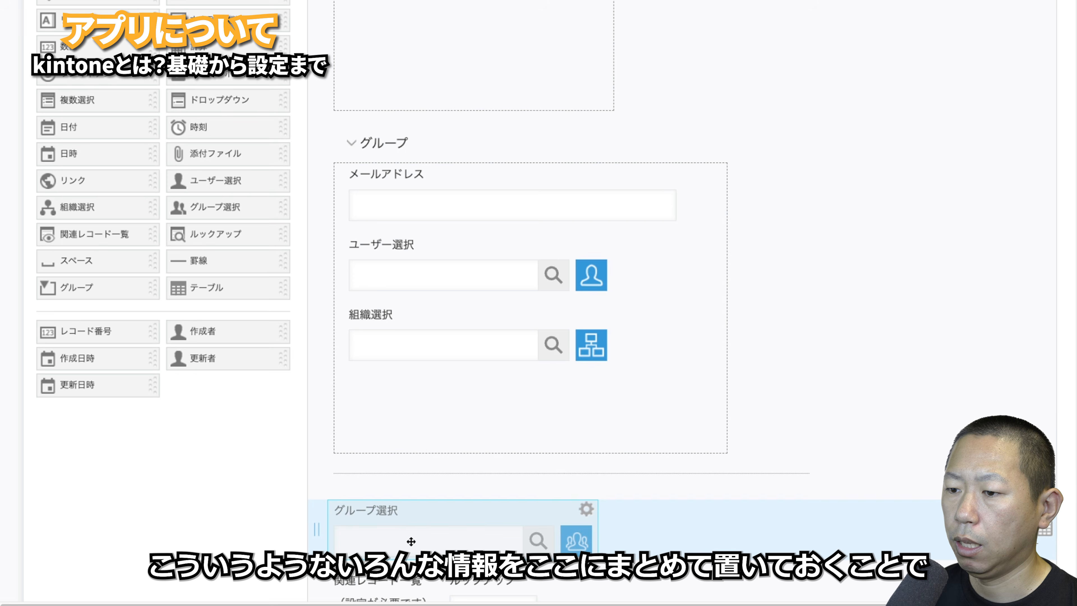
pyautogui.moveTo(467, 534); pyautogui.dragTo(433, 421)
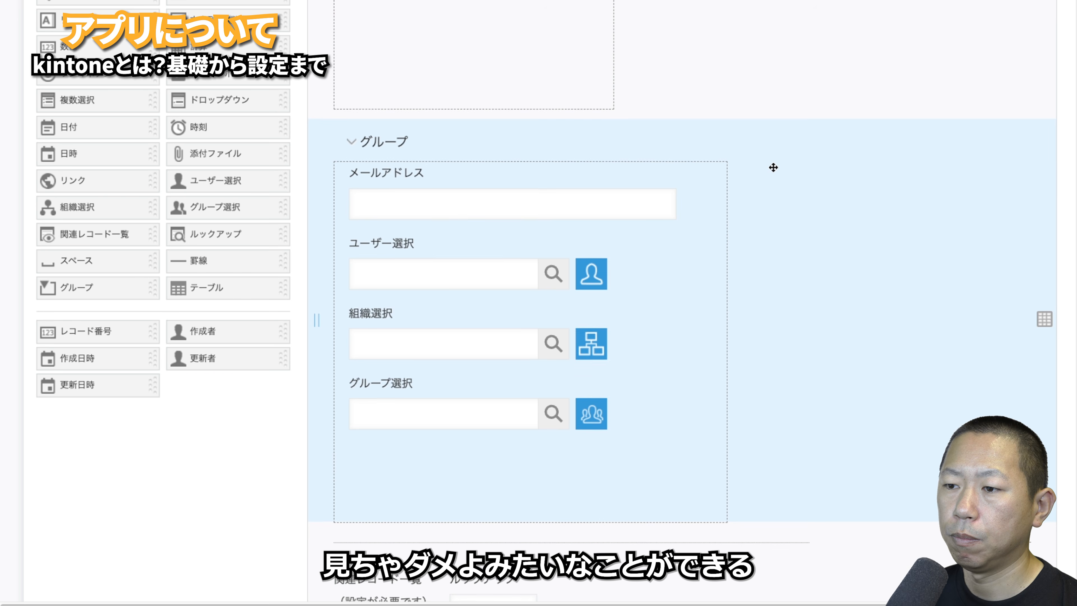
pyautogui.scroll(-3, 772, 169)
pyautogui.moveTo(487, 251); pyautogui.dragTo(507, 356)
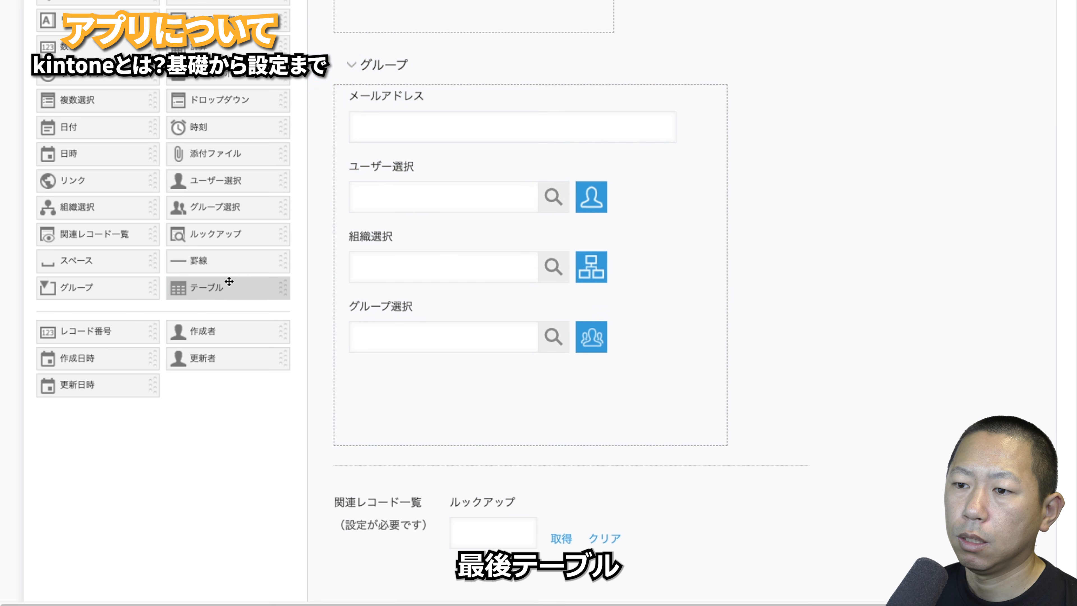
# - Add a テーブル at the form's bottom with 複数選択 and ラジオボタン columns
pyautogui.moveTo(229, 283); pyautogui.dragTo(328, 505)
pyautogui.scroll(-5, 328, 505)
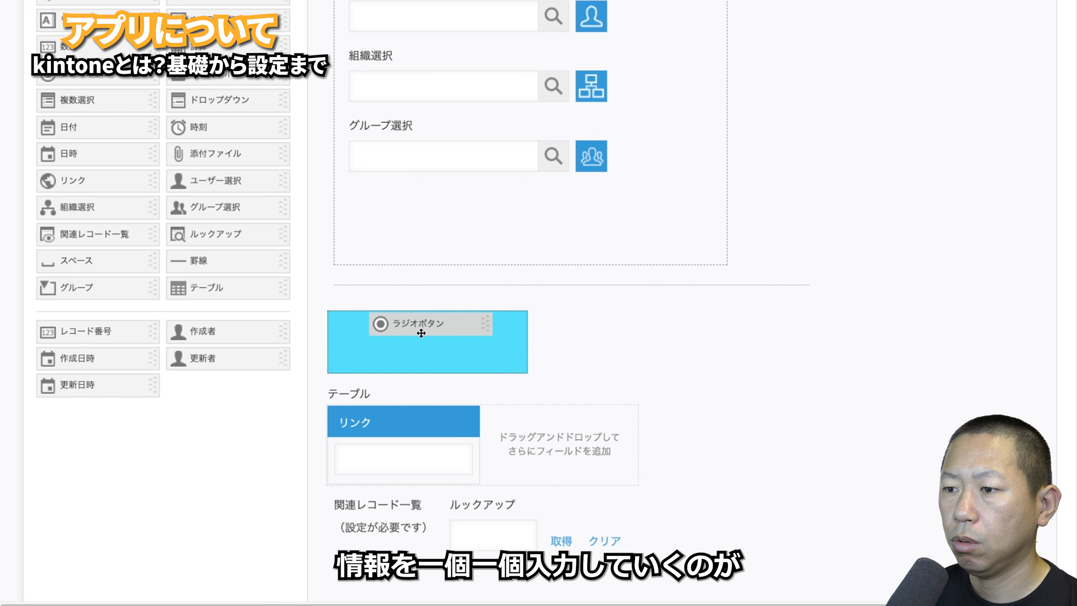
pyautogui.moveTo(382, 324); pyautogui.dragTo(488, 369)
pyautogui.moveTo(113, 101); pyautogui.dragTo(486, 368)
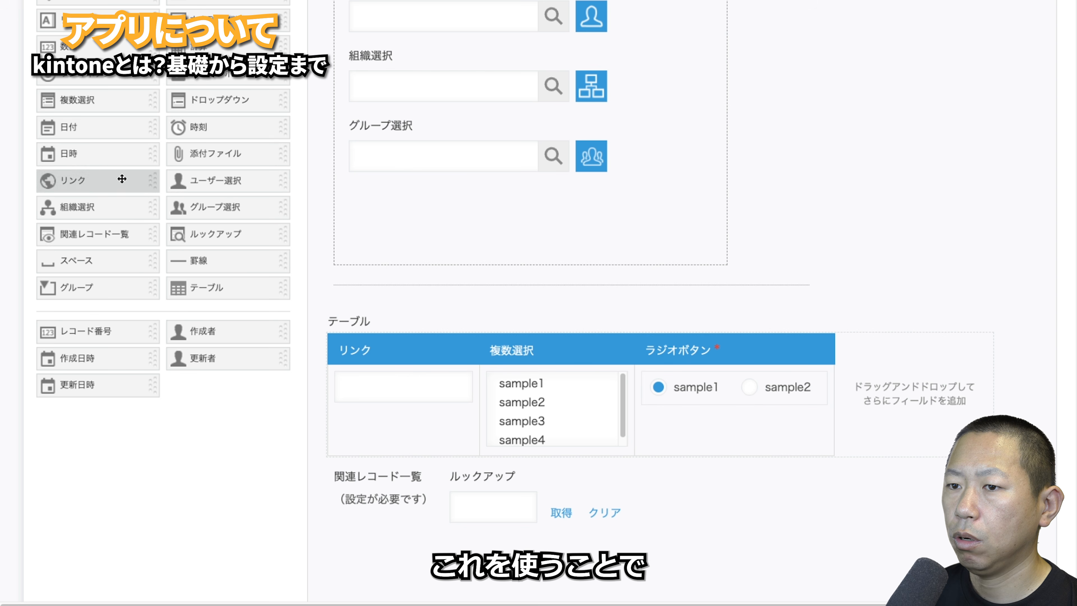
pyautogui.moveTo(123, 178); pyautogui.dragTo(549, 390)
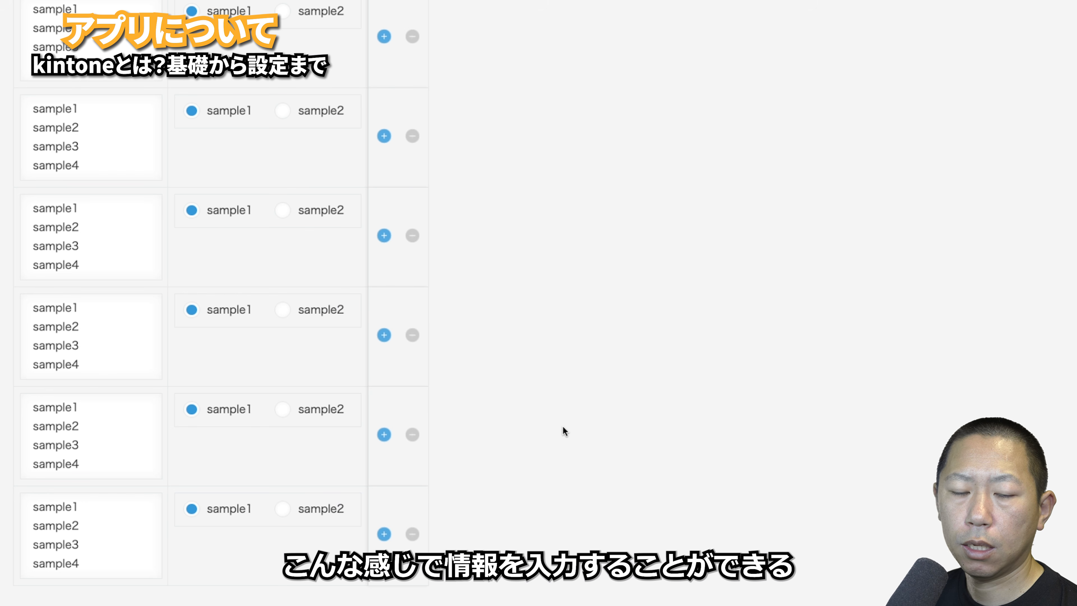
pyautogui.scroll(6, 563, 427)
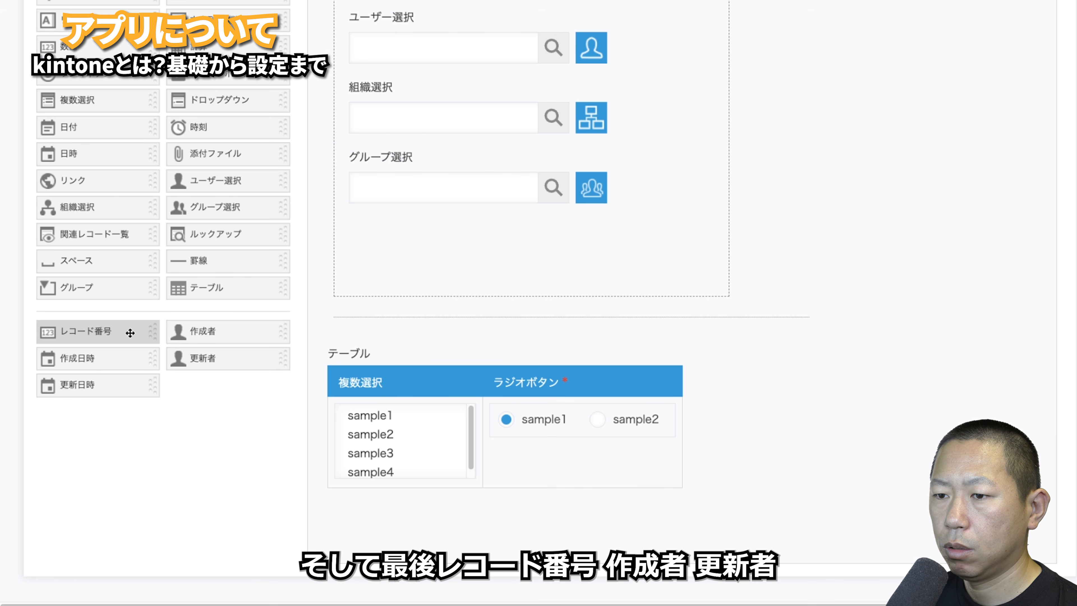
# - Place レコード番号, 作成者 and 更新者 fields side by side below the table
pyautogui.moveTo(132, 334); pyautogui.dragTo(372, 513)
pyautogui.moveTo(217, 337); pyautogui.dragTo(459, 519)
pyautogui.moveTo(246, 365); pyautogui.dragTo(540, 509)
# - Add 作成日時 and 更新日時 fields below the table, reviewing 更新日時's settings without changes
pyautogui.moveTo(103, 368); pyautogui.dragTo(349, 577)
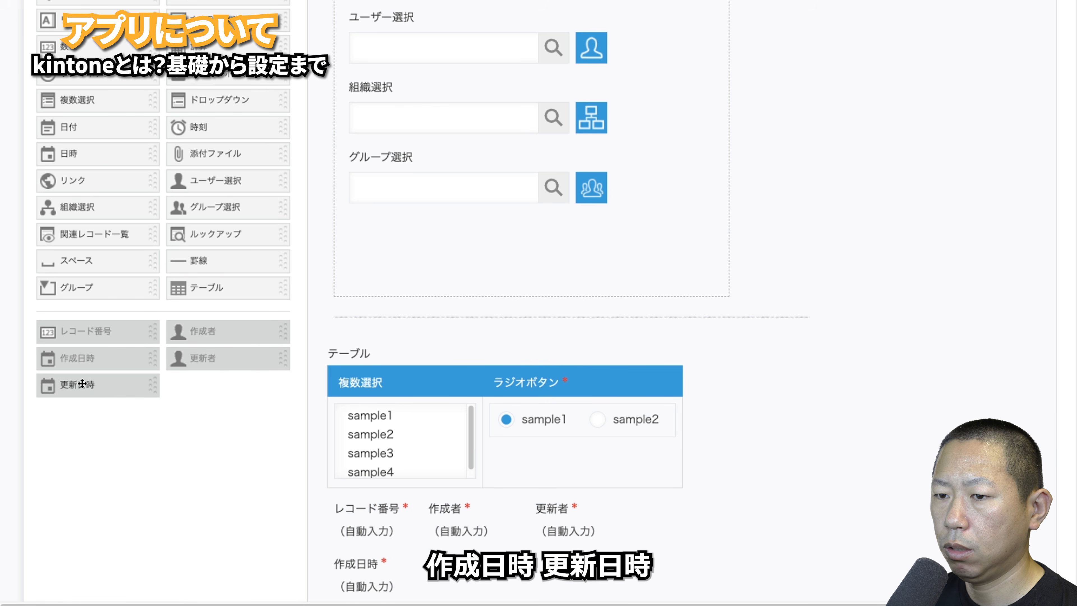
pyautogui.moveTo(82, 384); pyautogui.dragTo(507, 482)
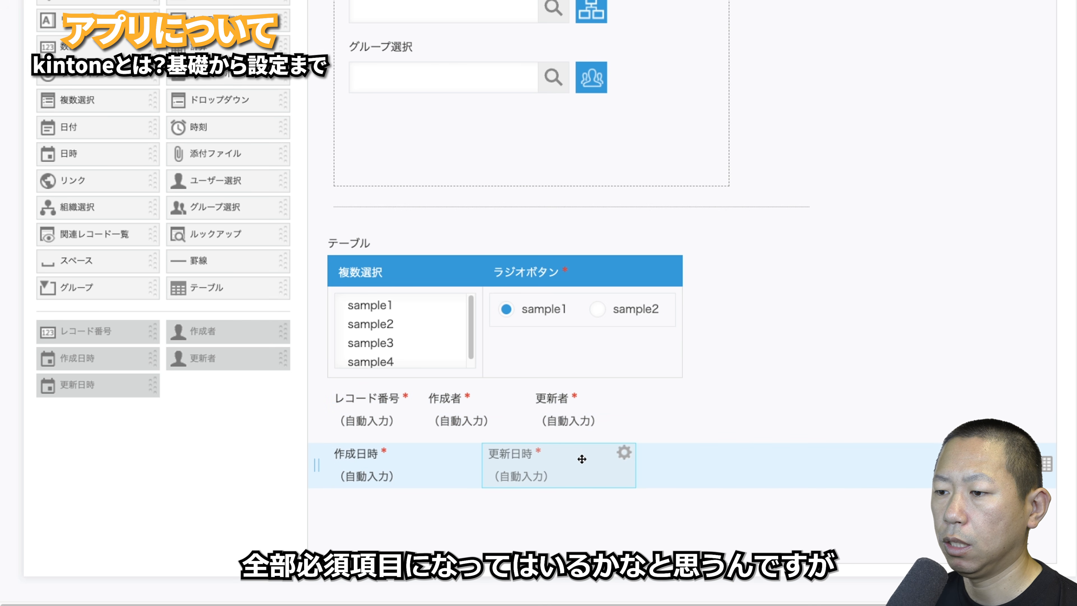
pyautogui.moveTo(623, 453)
pyautogui.click(602, 479)
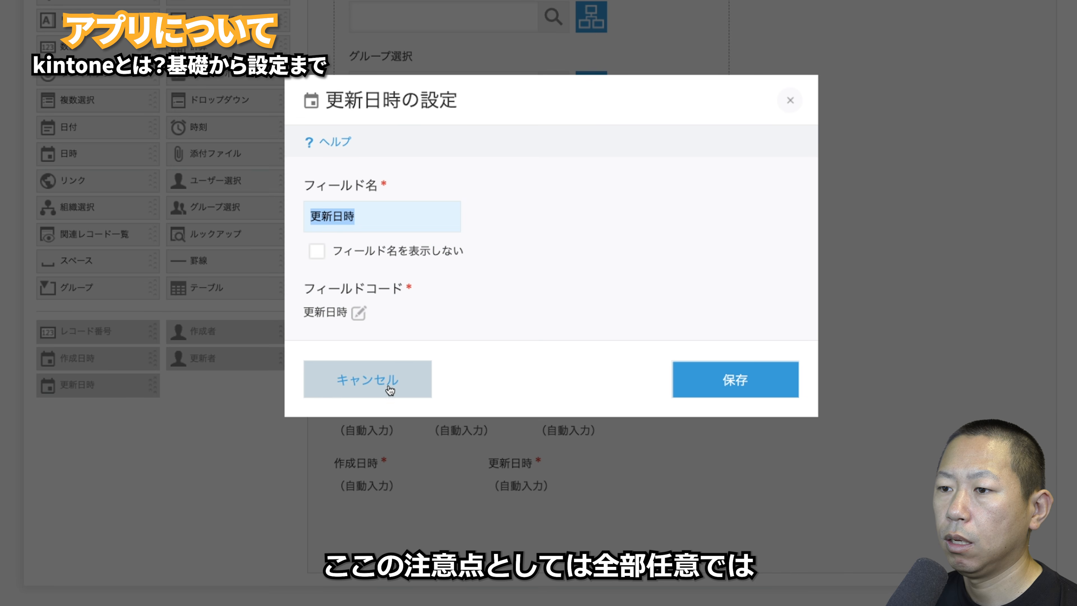
pyautogui.click(390, 391)
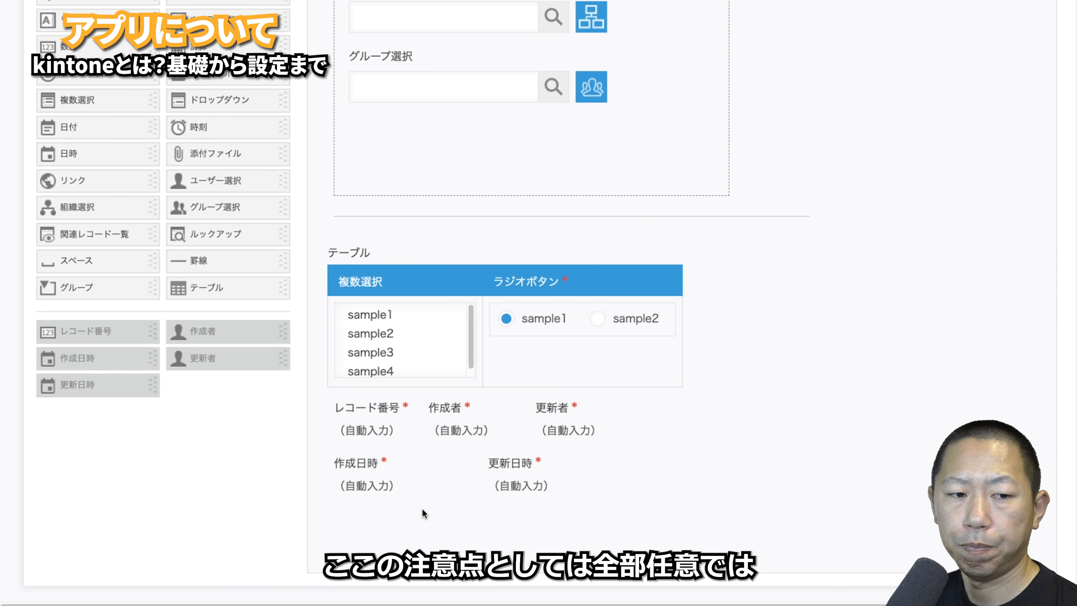
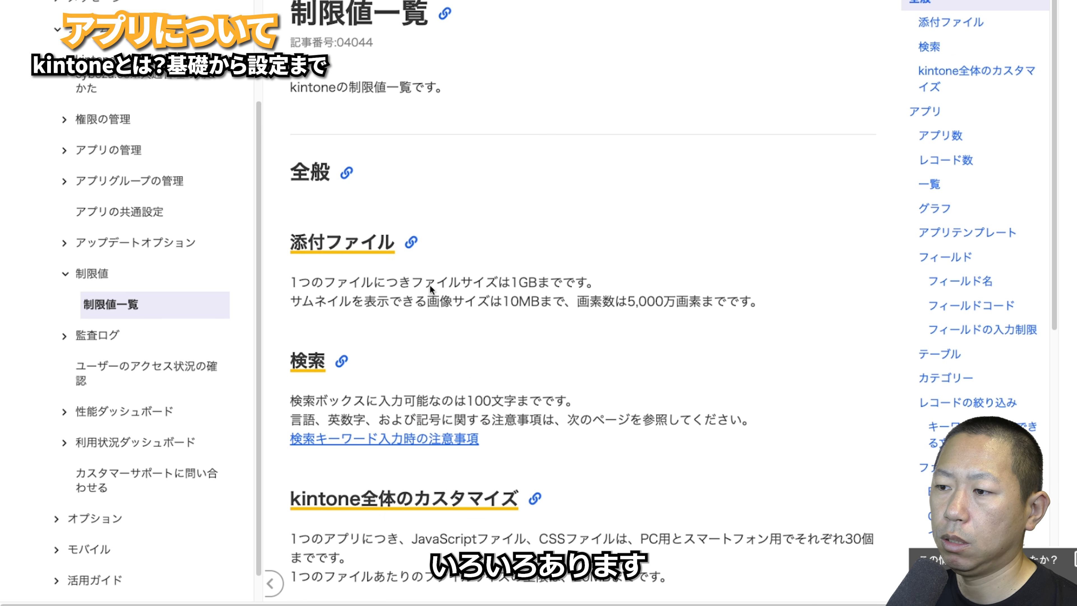
# - Browse the 制限値一覧 help page listing kintone's limits
pyautogui.scroll(-20, 686, 308)
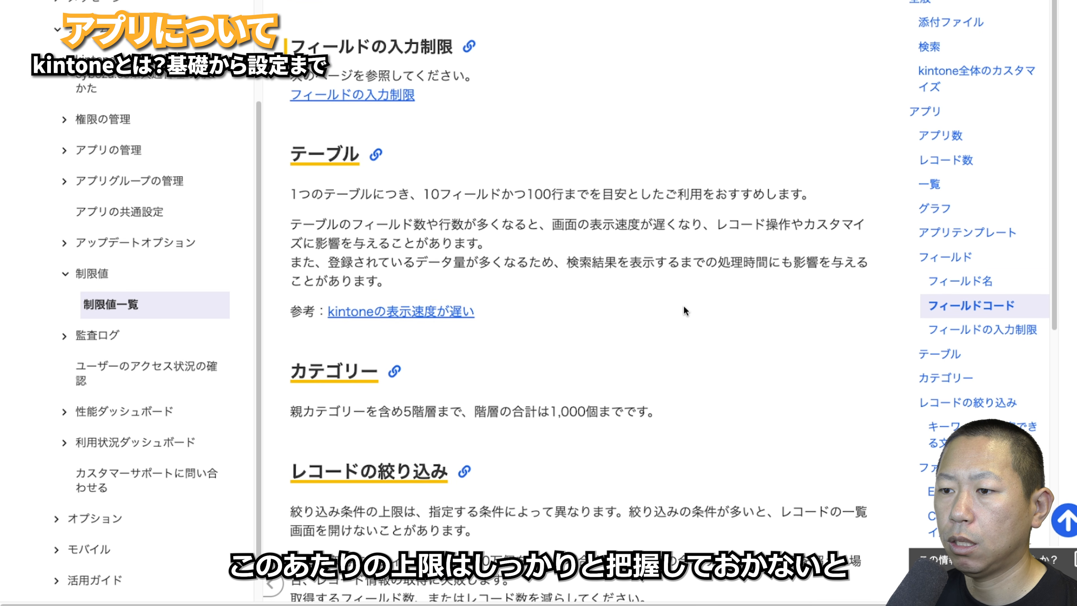
pyautogui.scroll(15, 685, 311)
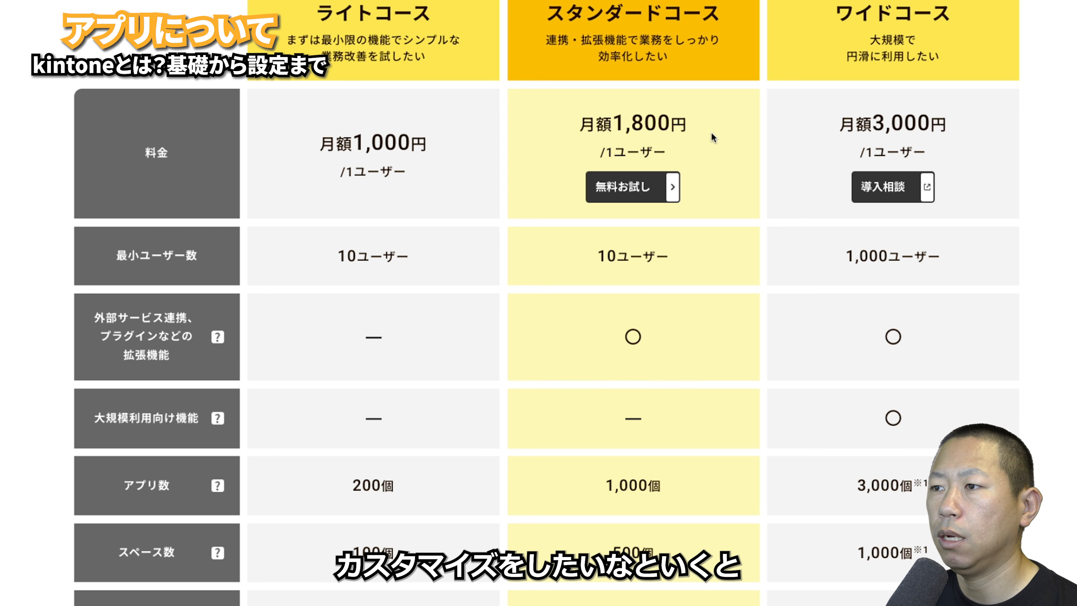
# - Review the Light, Standard and Wide plan rows of the kintone pricing comparison table
pyautogui.scroll(1, 711, 133)
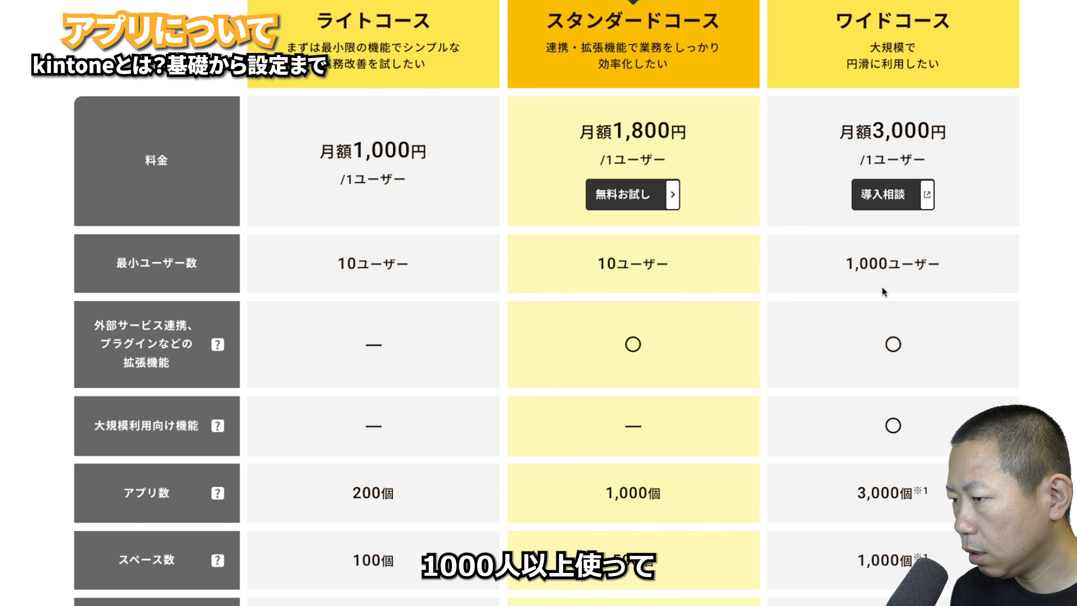
pyautogui.scroll(-5, 884, 289)
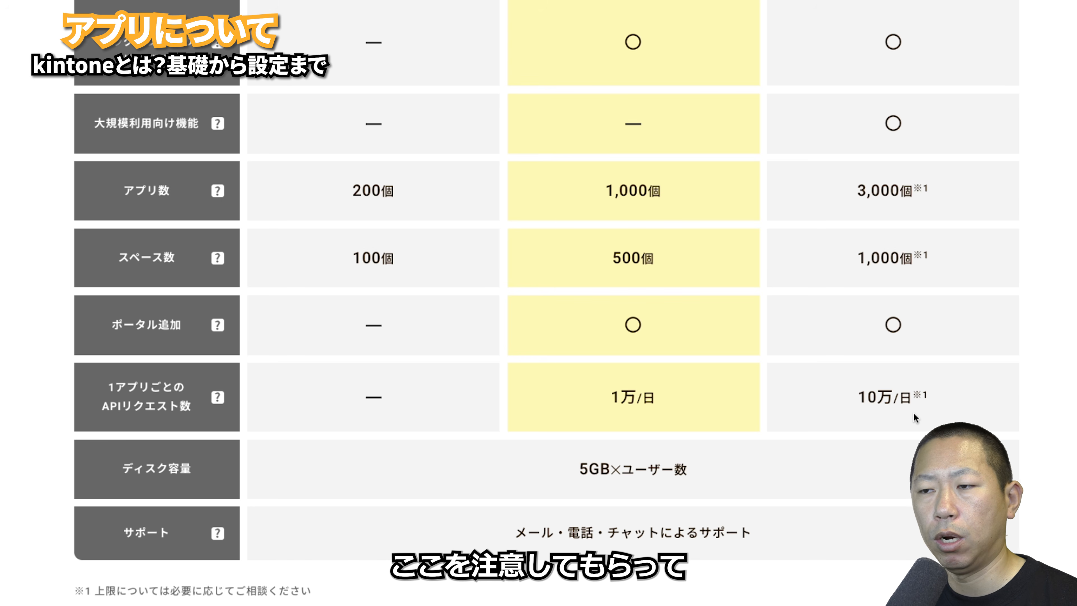
pyautogui.scroll(5, 914, 412)
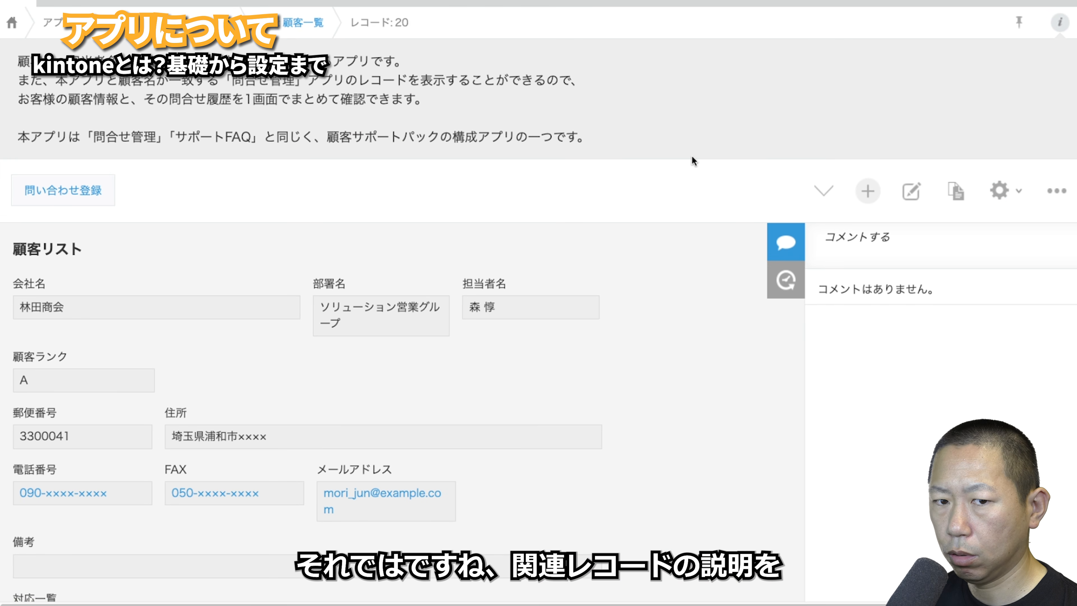
# - Jump from the 対応一覧 related records to the inquiry list, then open the 岩下税理士事務所 customer record
pyautogui.scroll(-3, 692, 155)
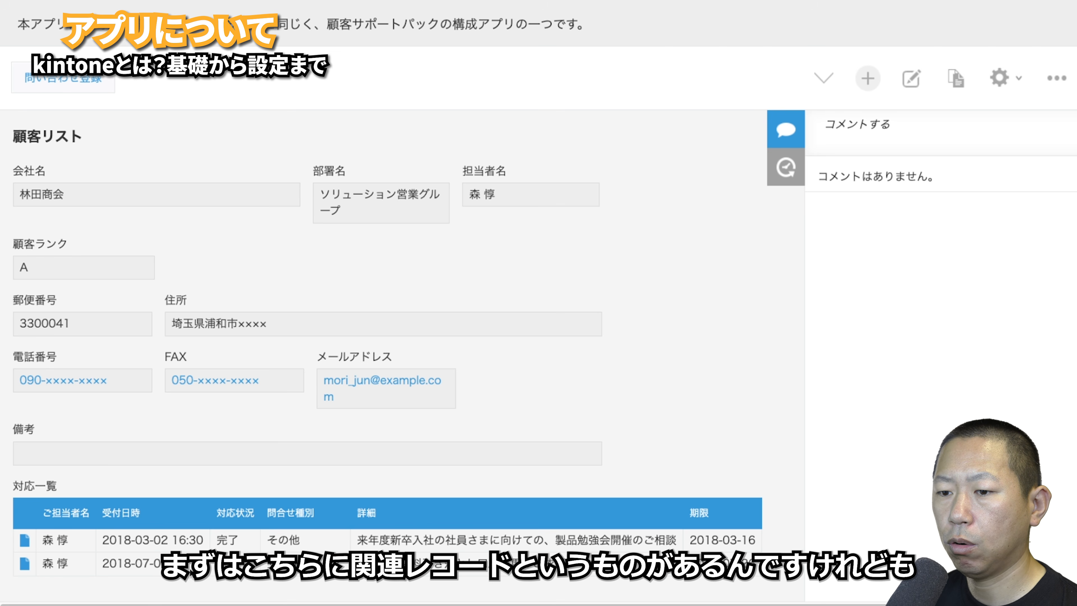
pyautogui.click(19, 541)
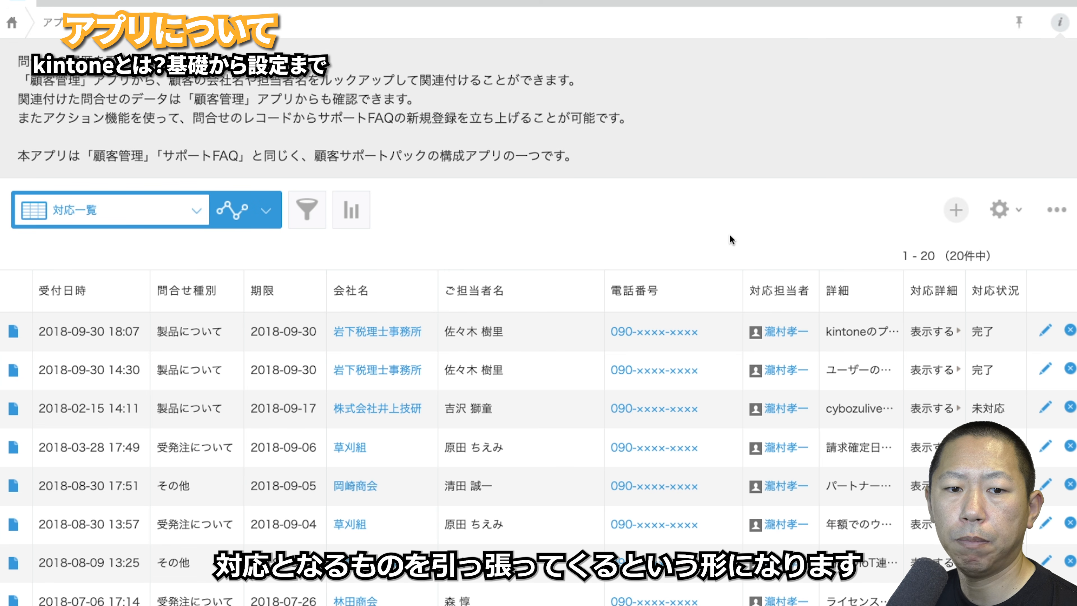
pyautogui.scroll(-5, 729, 234)
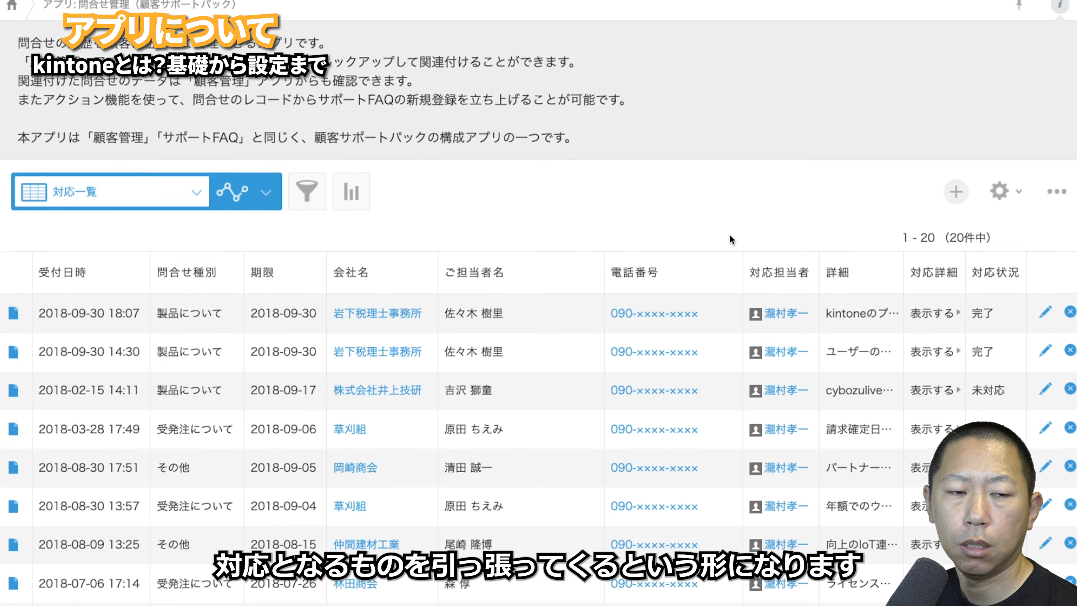
pyautogui.scroll(4, 731, 240)
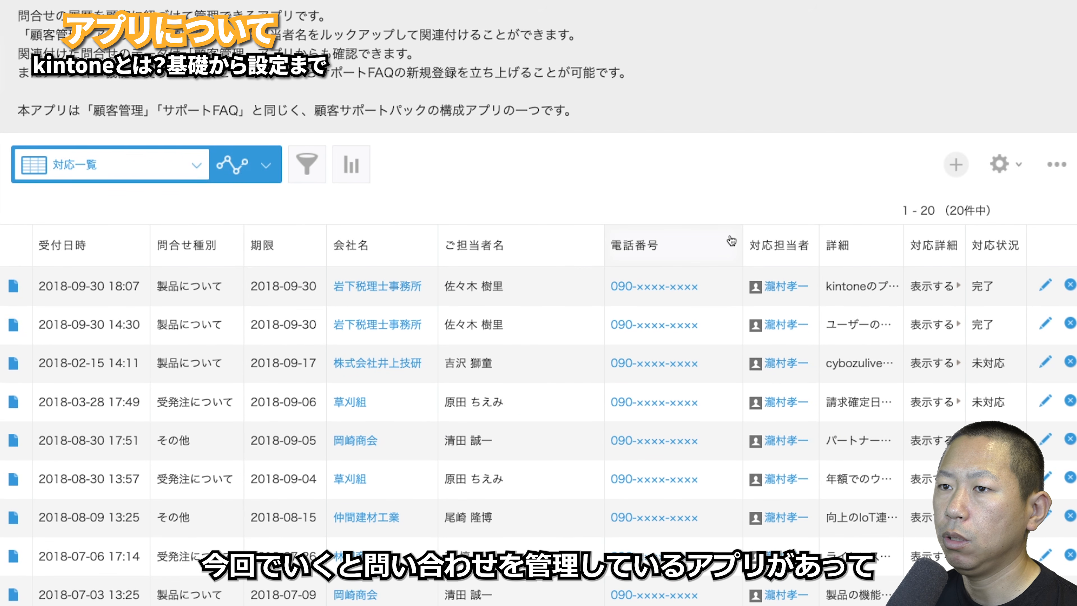
pyautogui.scroll(-5, 730, 237)
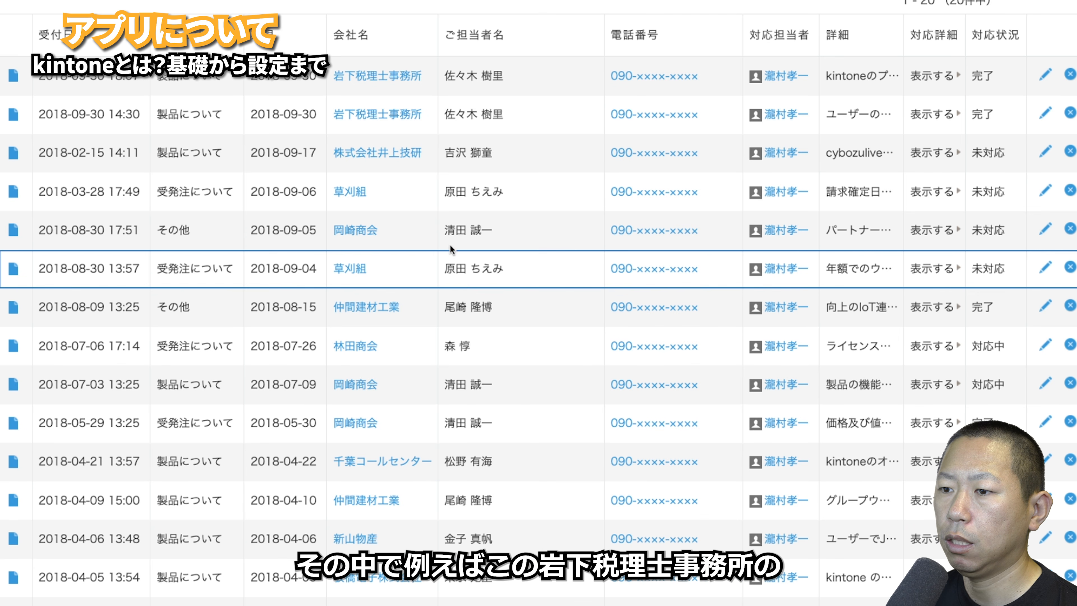
pyautogui.click(376, 77)
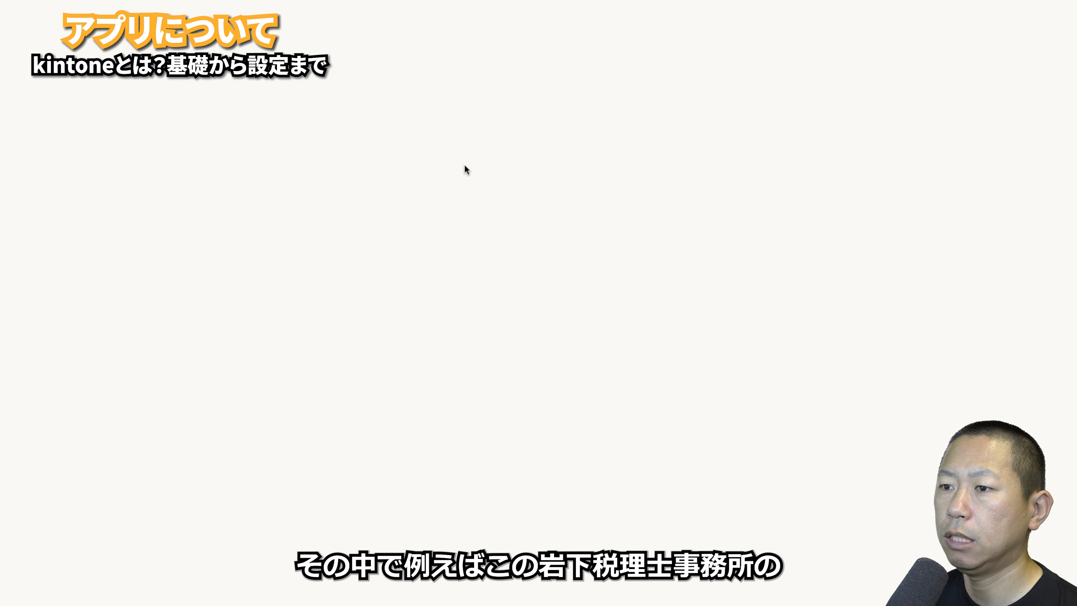
pyautogui.scroll(-3, 432, 258)
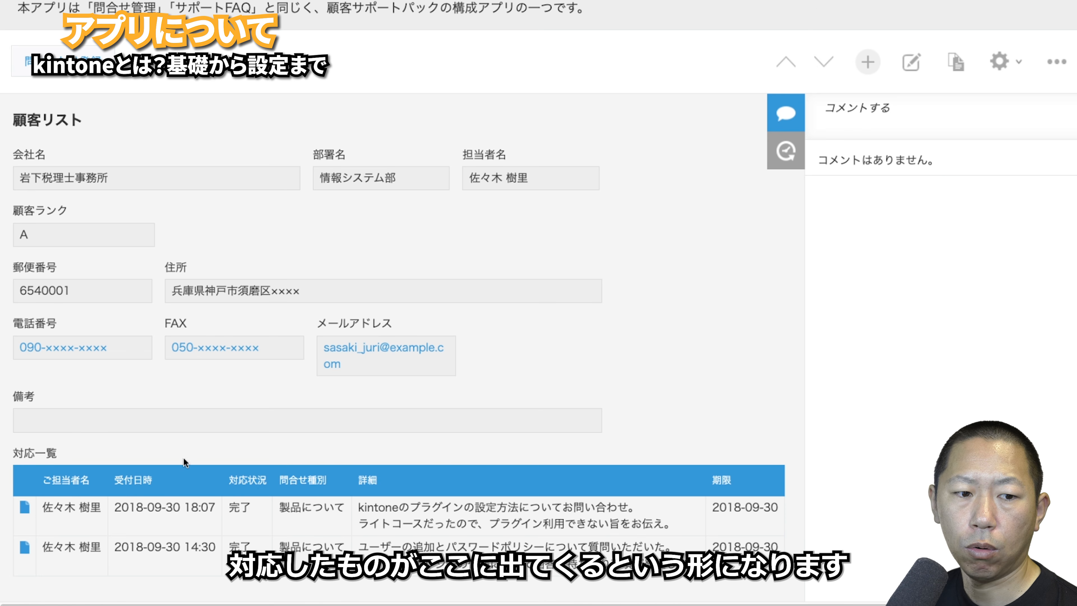
# - Open the customer app's form settings and dismiss the guide tip
pyautogui.click(997, 63)
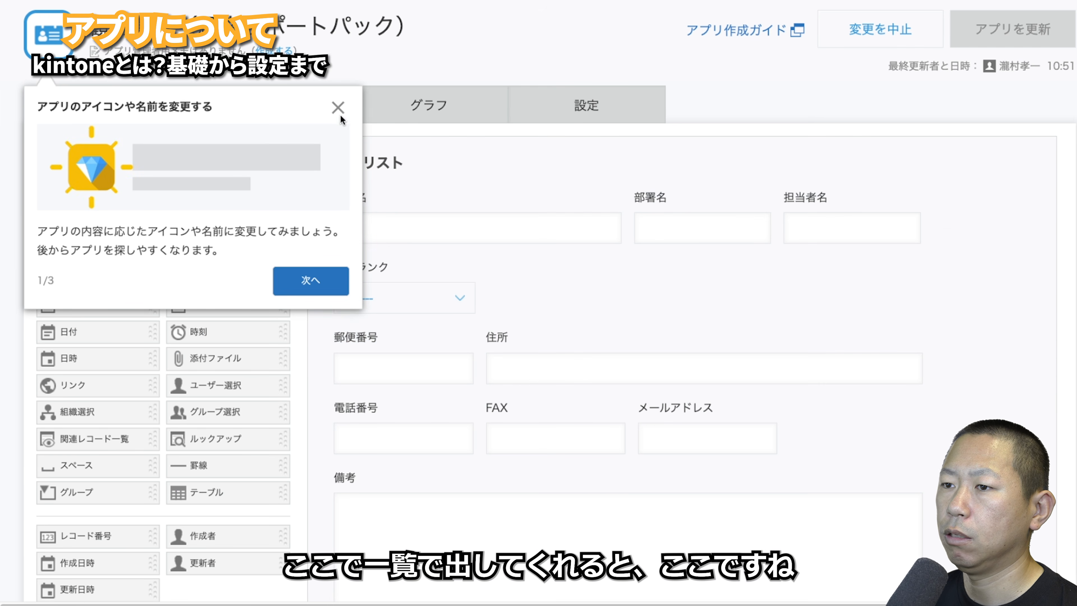
pyautogui.click(338, 107)
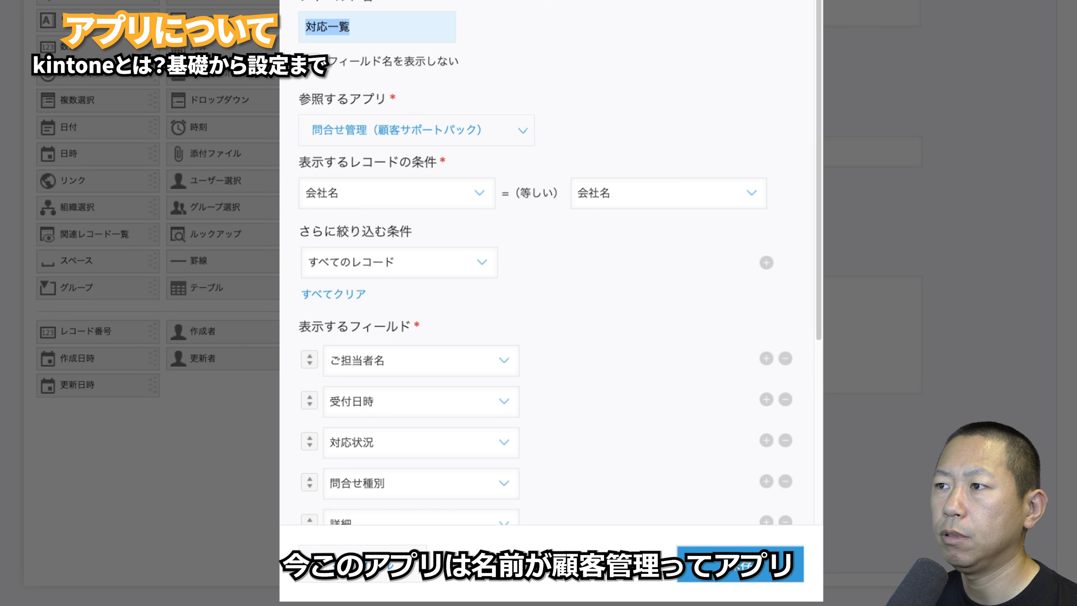
pyautogui.click(805, 2)
pyautogui.scroll(5, 727, 40)
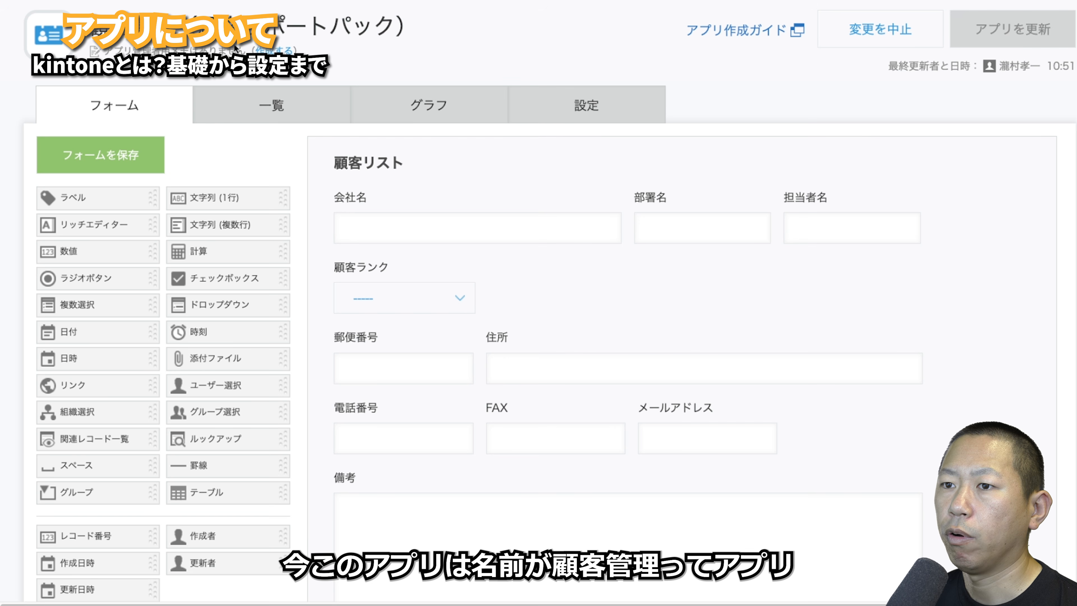
pyautogui.scroll(-5, 334, 68)
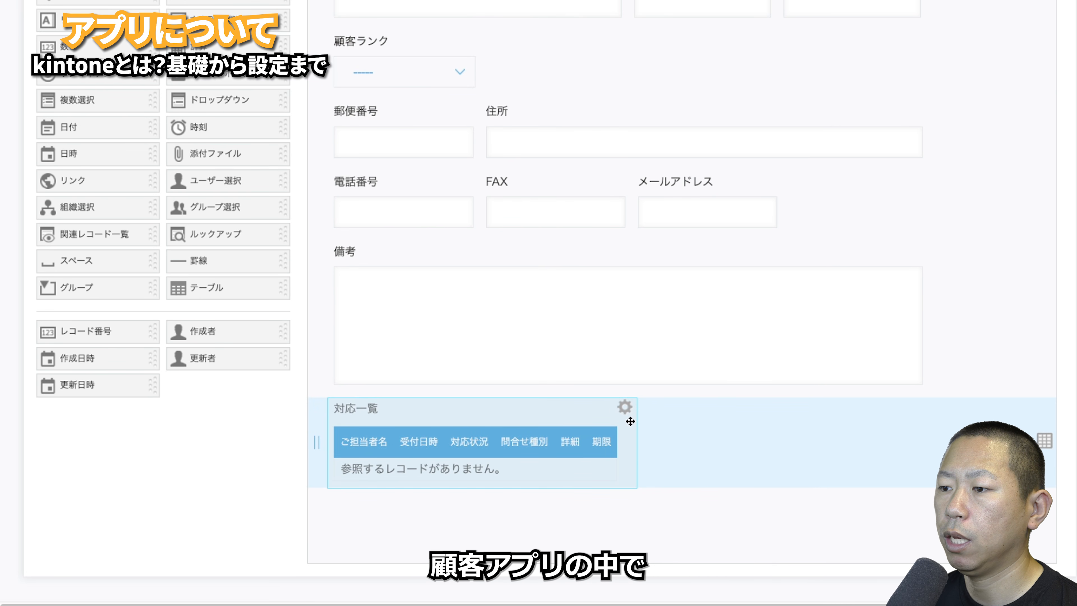
# - Inspect the 対応一覧 related-records settings and its filter field options, then cancel without changes
pyautogui.click(624, 407)
pyautogui.click(602, 455)
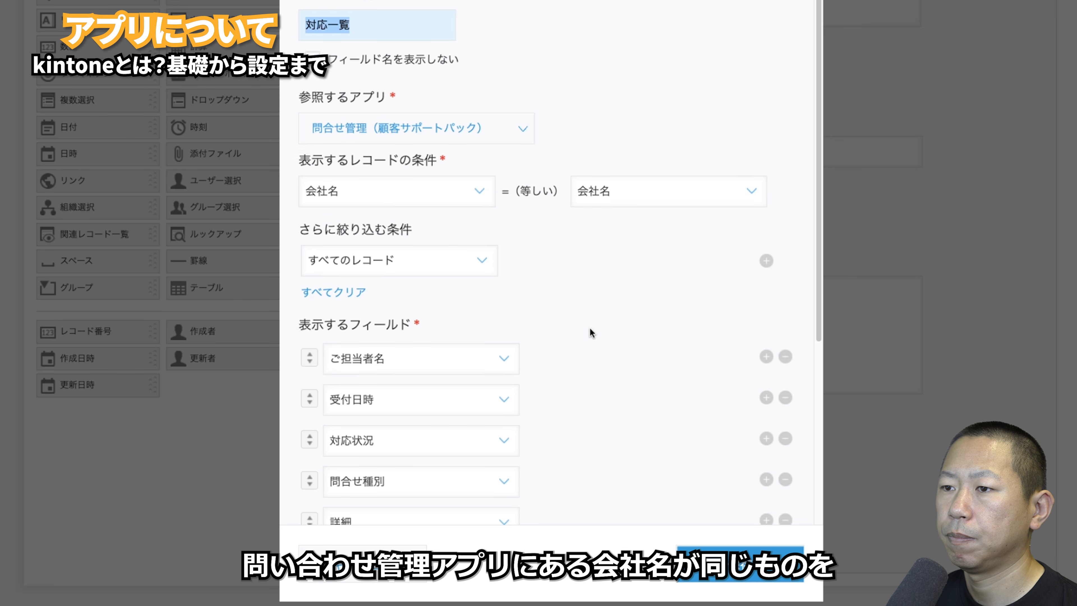
pyautogui.scroll(-5, 590, 327)
pyautogui.scroll(5, 465, 127)
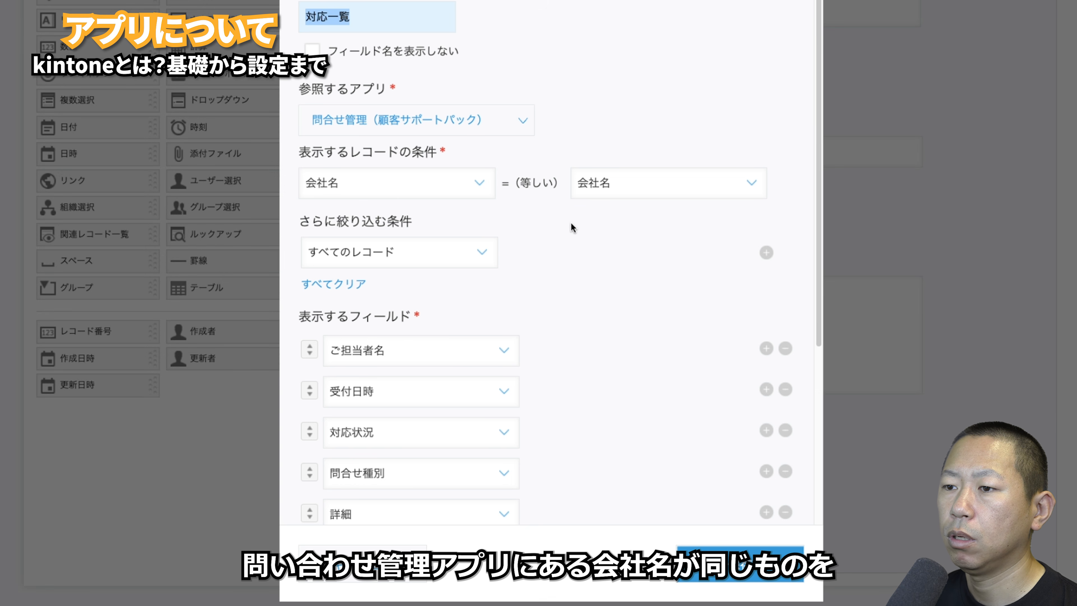
pyautogui.scroll(-5, 560, 229)
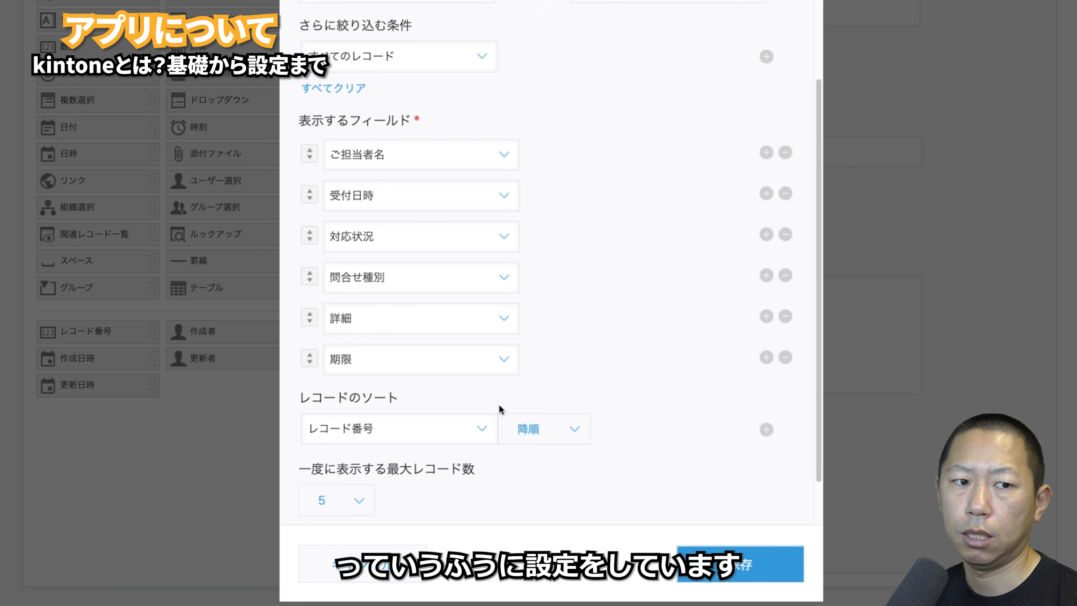
pyautogui.scroll(1, 433, 102)
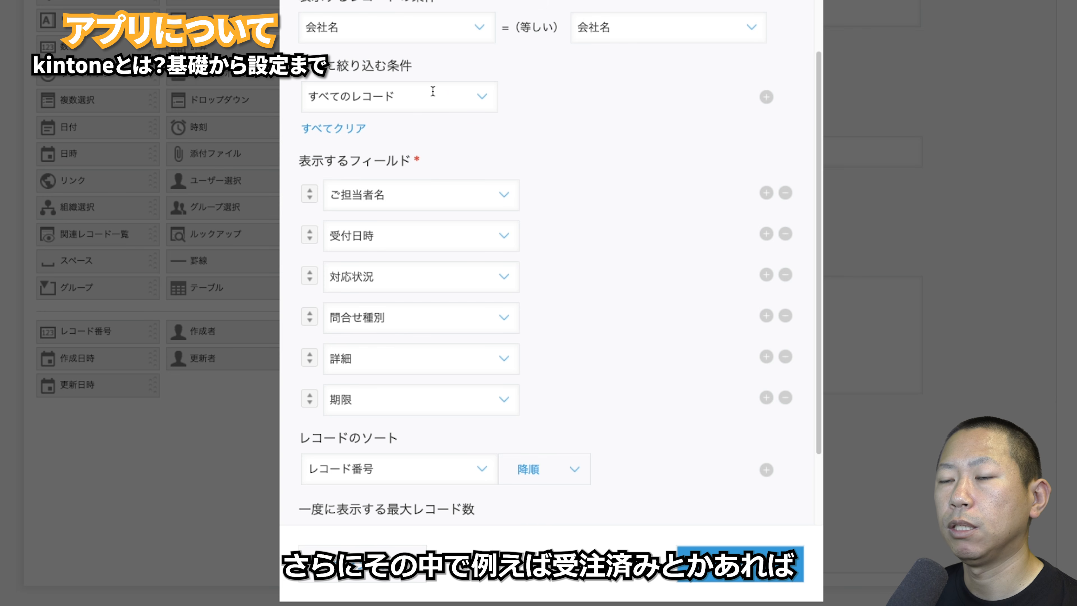
pyautogui.click(432, 91)
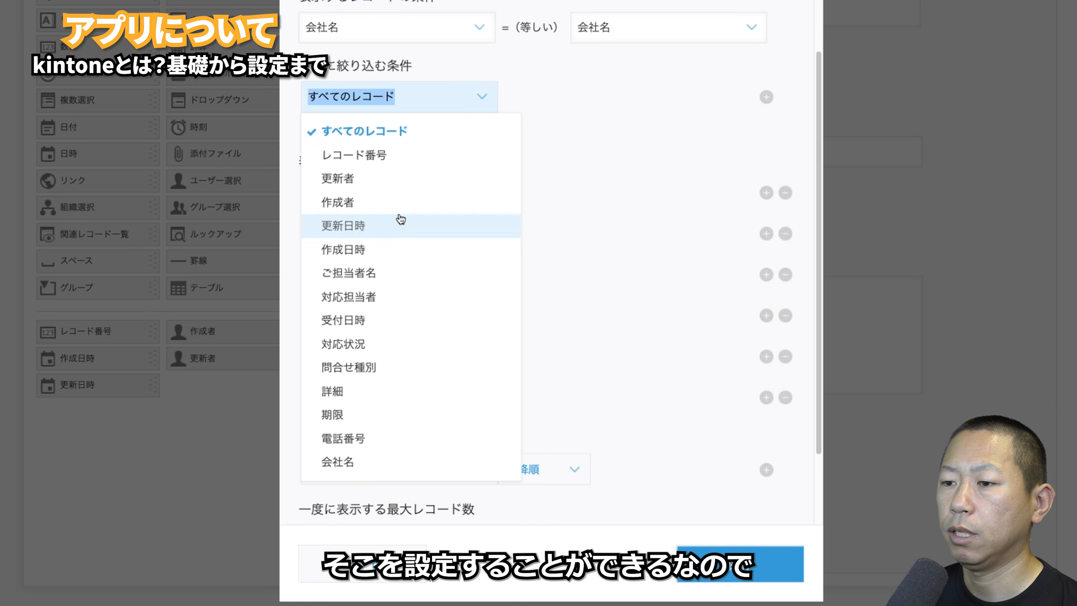
pyautogui.click(354, 547)
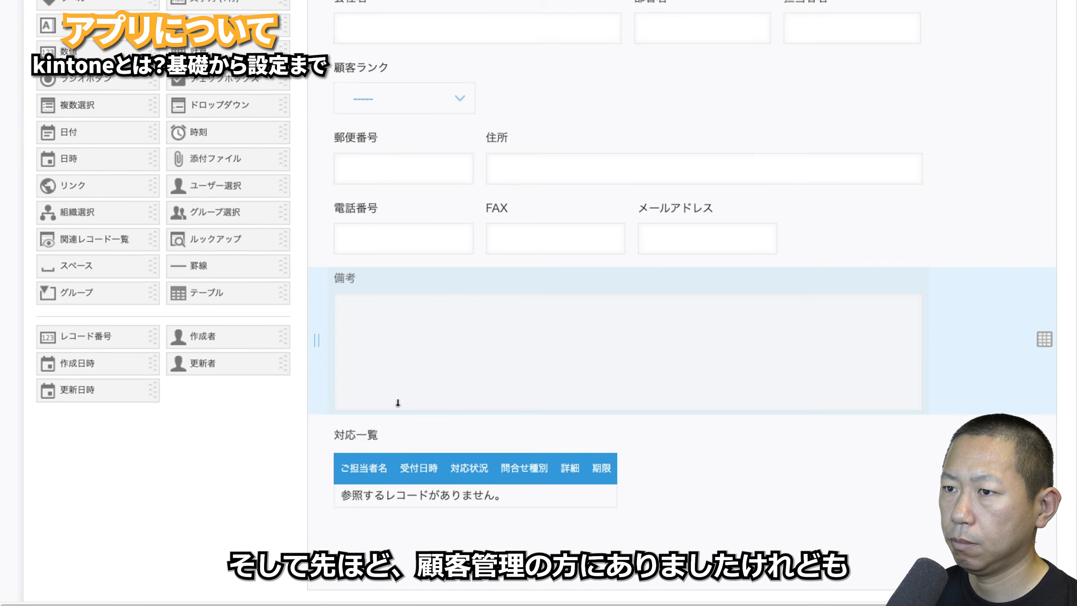
# - Go from the portal into the 問合せ管理 app and dismiss its guide tips
pyautogui.scroll(5, 301, 204)
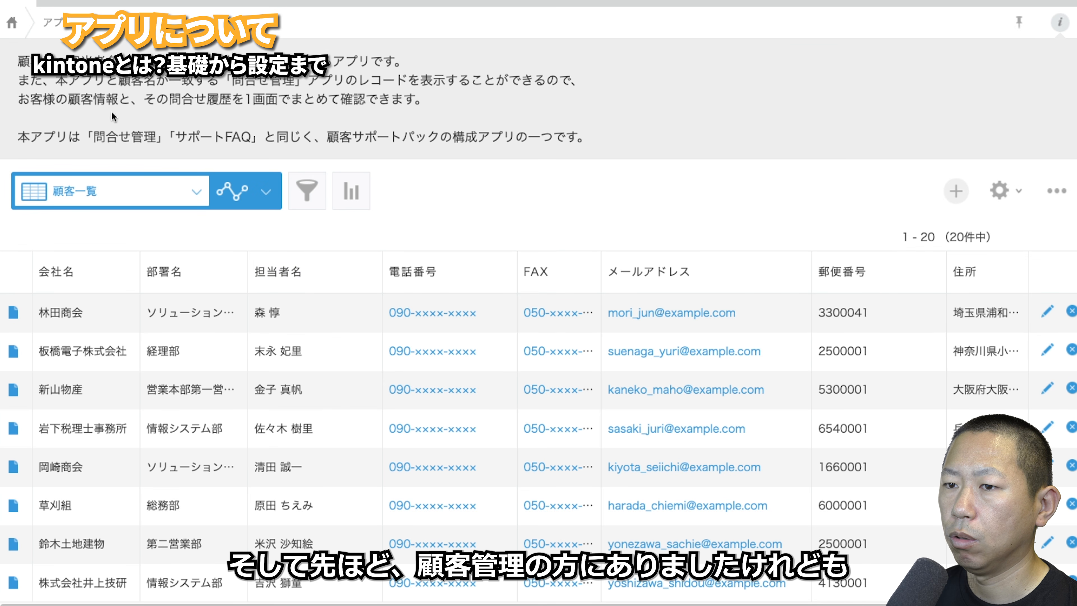
pyautogui.click(27, 22)
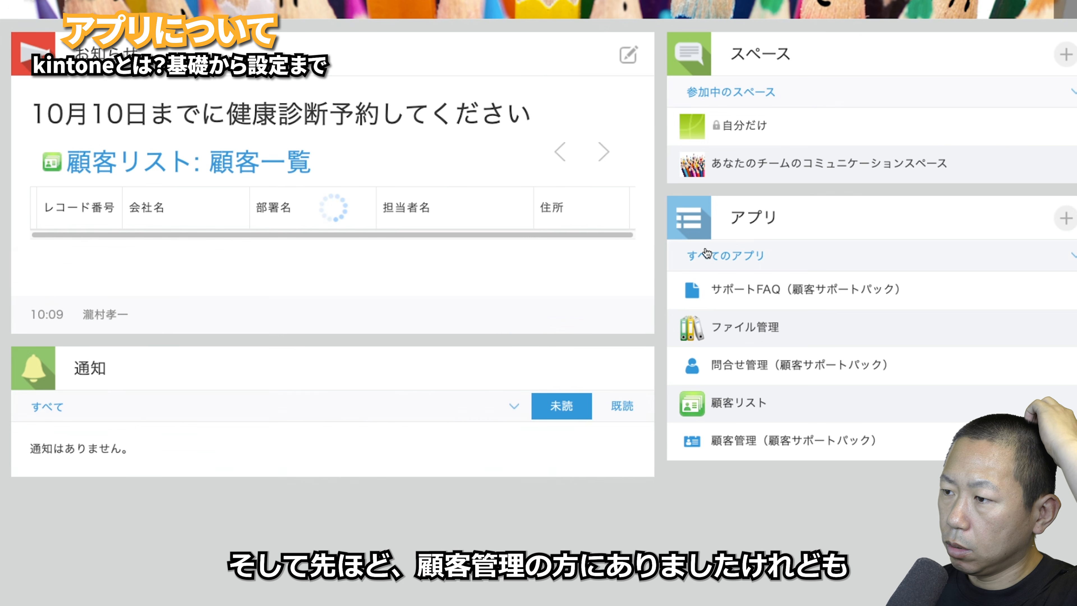
pyautogui.click(762, 370)
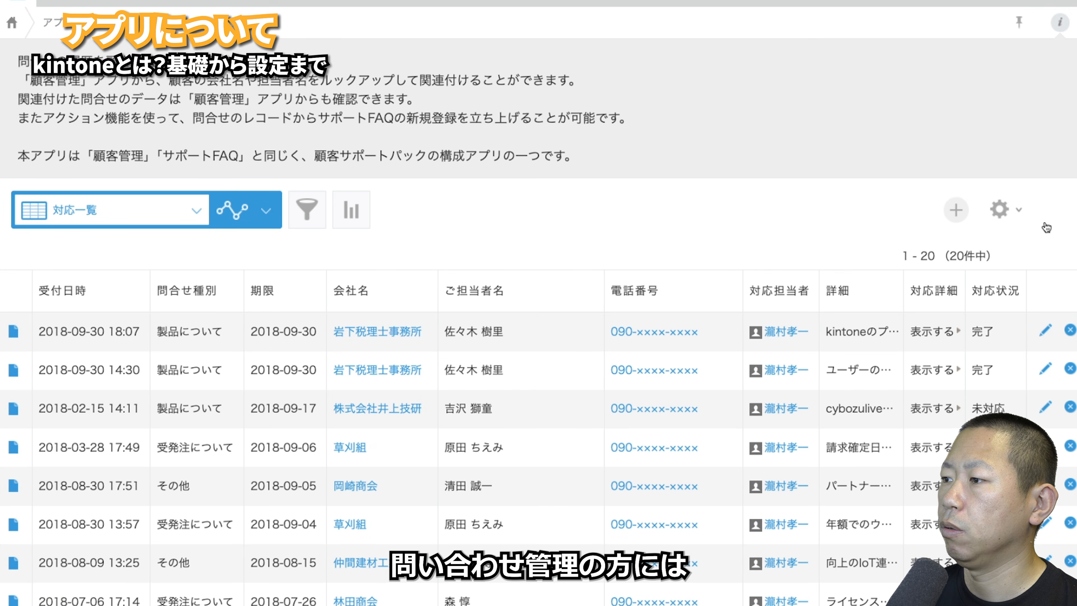
pyautogui.click(993, 214)
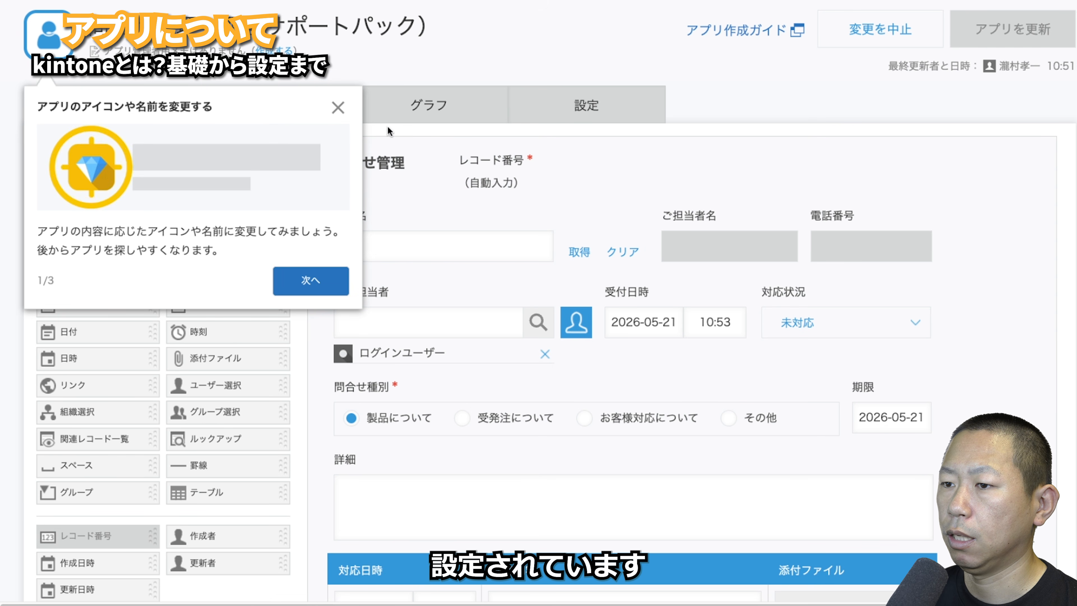
pyautogui.click(336, 109)
pyautogui.click(914, 190)
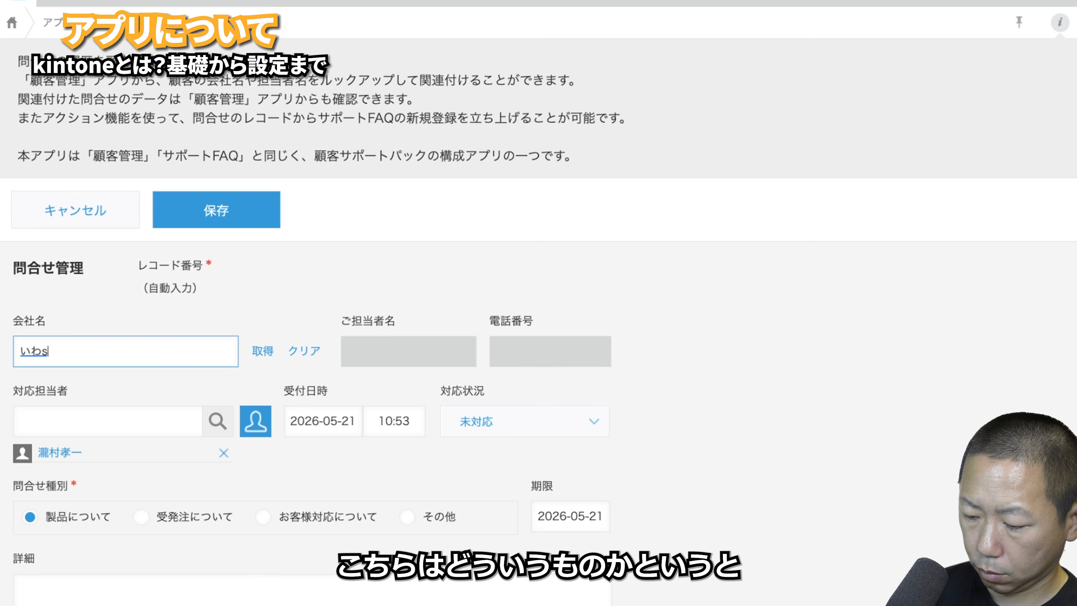
# - Test the 会社名 lookup with 岩下, browse the customer picker, then discard the new inquiry
pyautogui.write('hita')
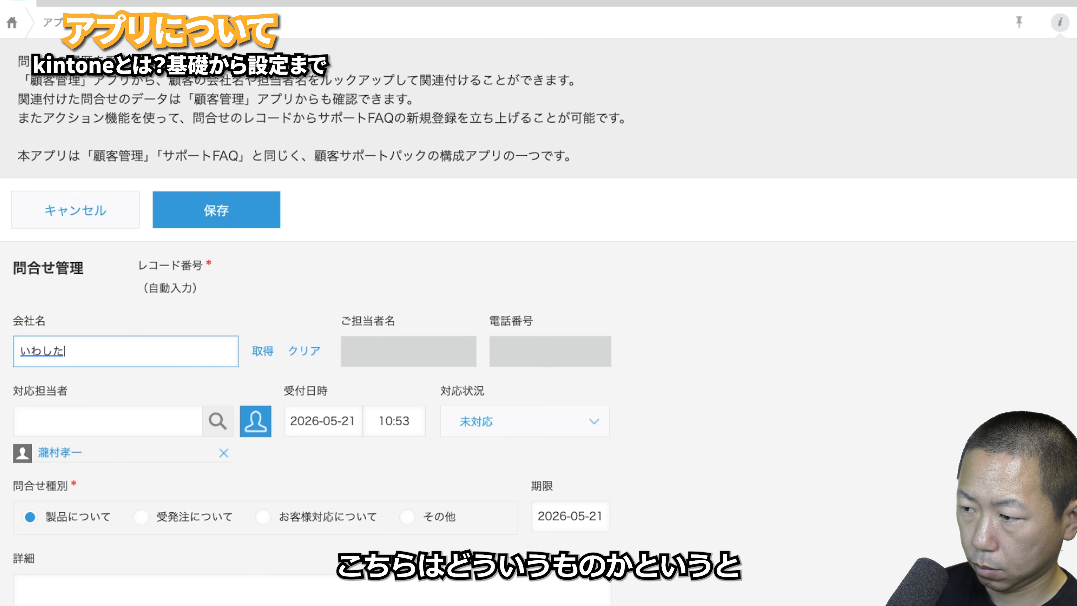
pyautogui.press('space')
pyautogui.press('Return')
pyautogui.press('Return')
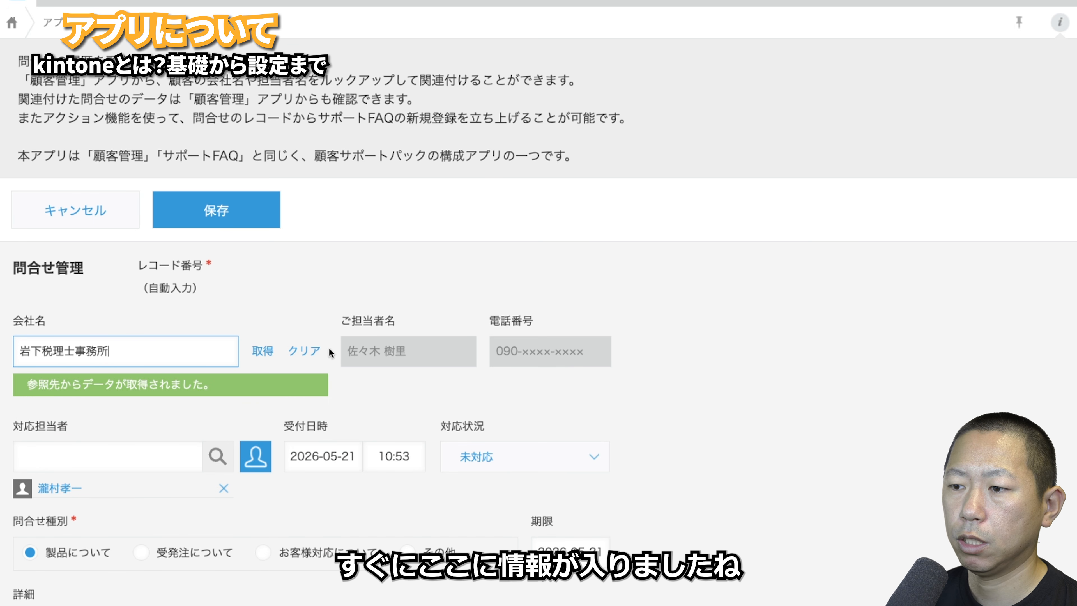
pyautogui.click(304, 350)
pyautogui.click(262, 351)
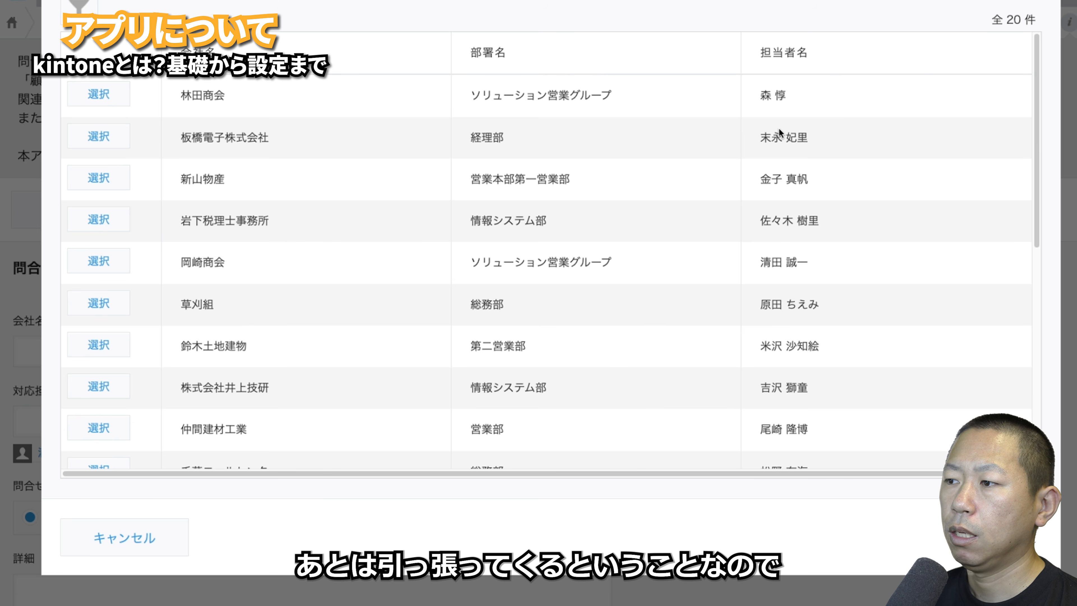
pyautogui.click(1034, 0)
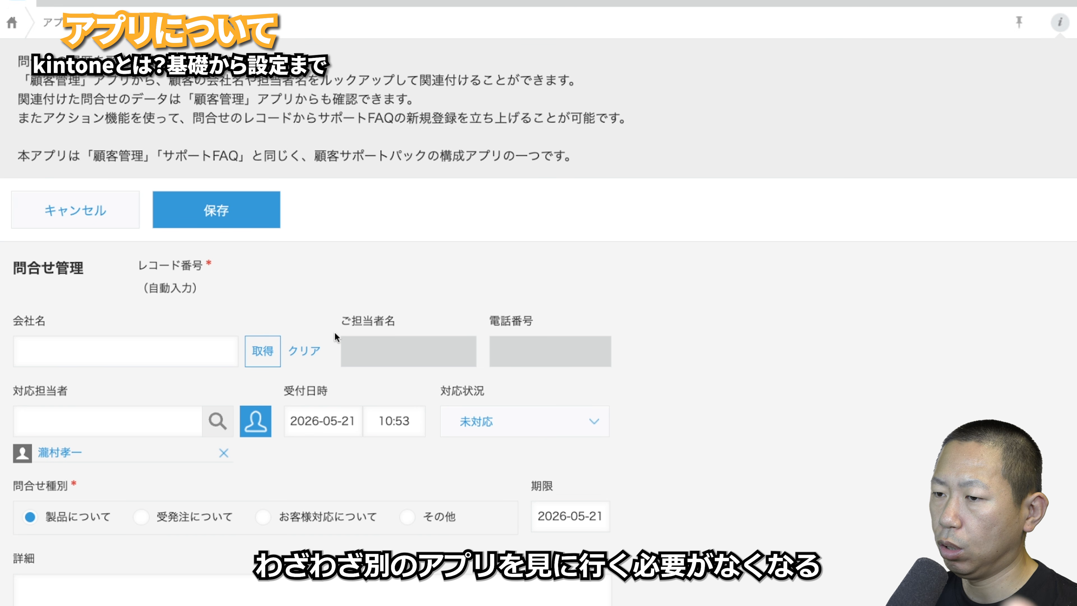
pyautogui.click(95, 230)
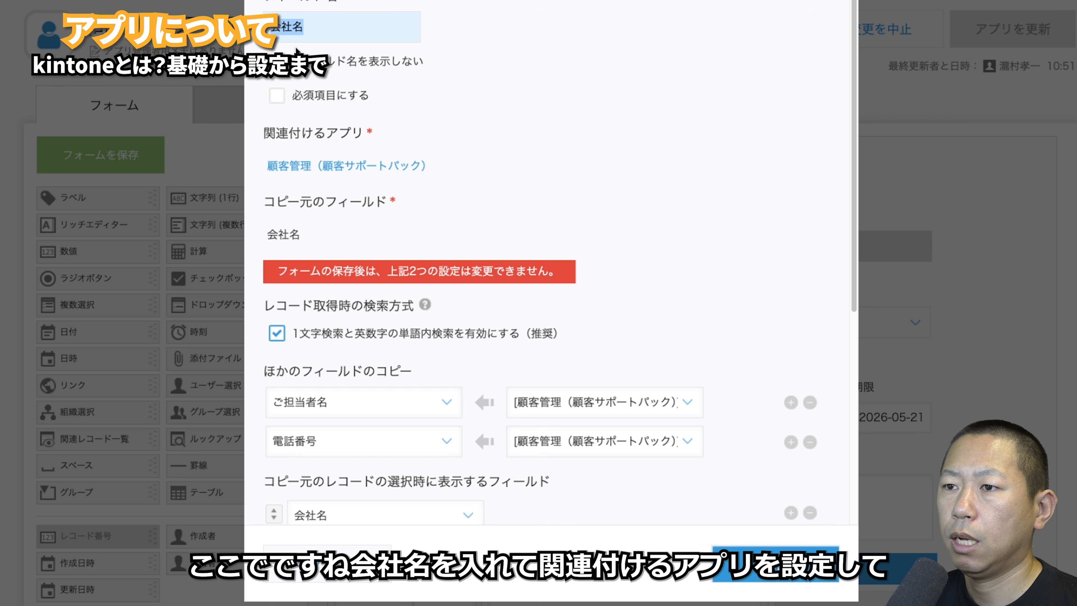
# - Scroll the 問合せ管理 app's 対応一覧 list of 20 inquiries
pyautogui.scroll(-4, 448, 168)
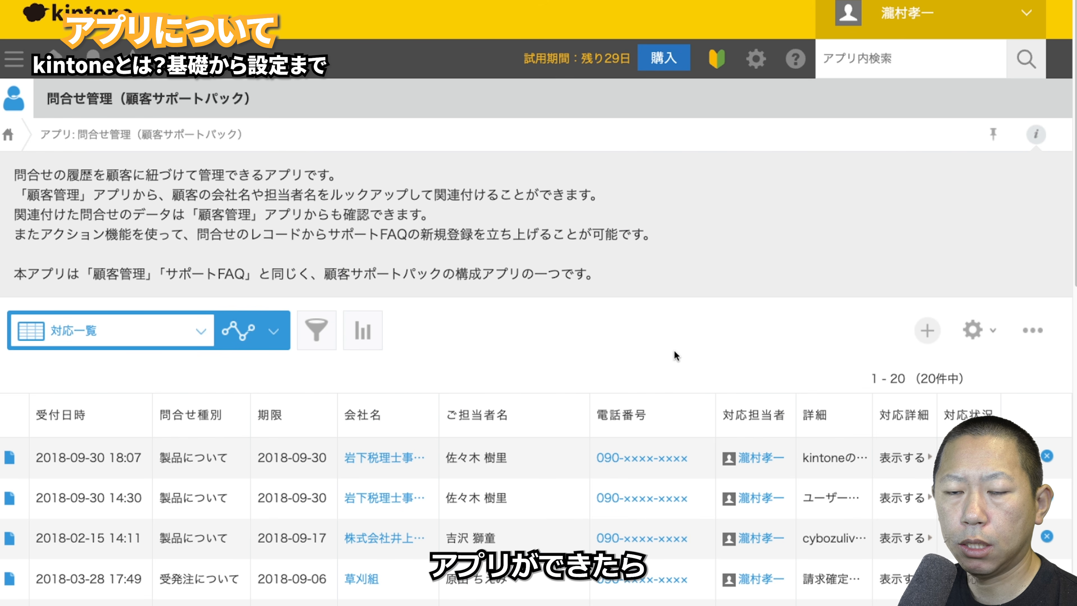
# - Start a new inquiry, discard it, and open record 16's detail page
pyautogui.click(927, 339)
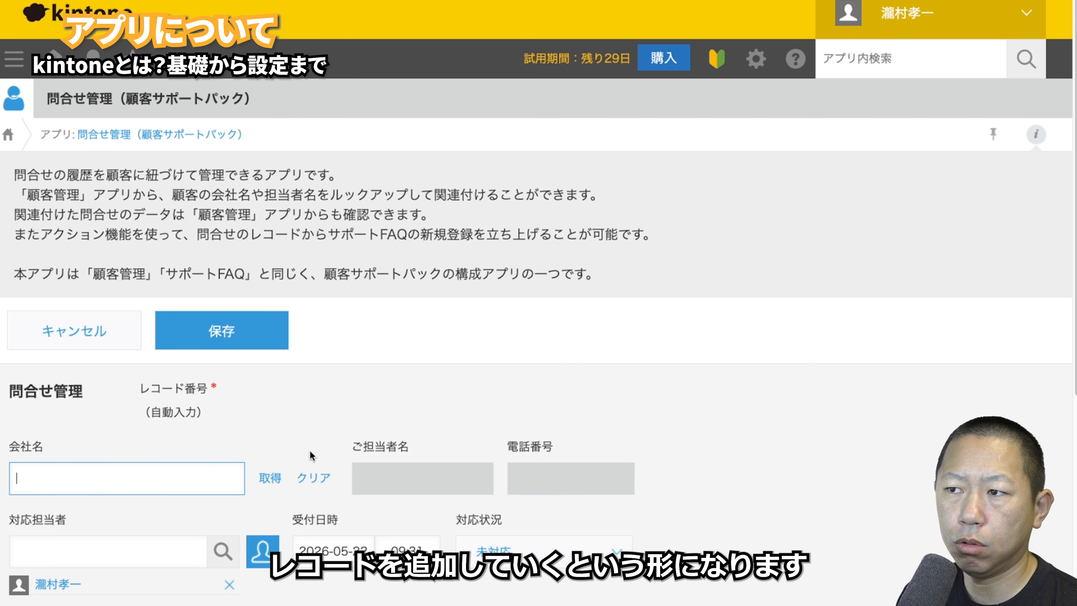
pyautogui.click(116, 349)
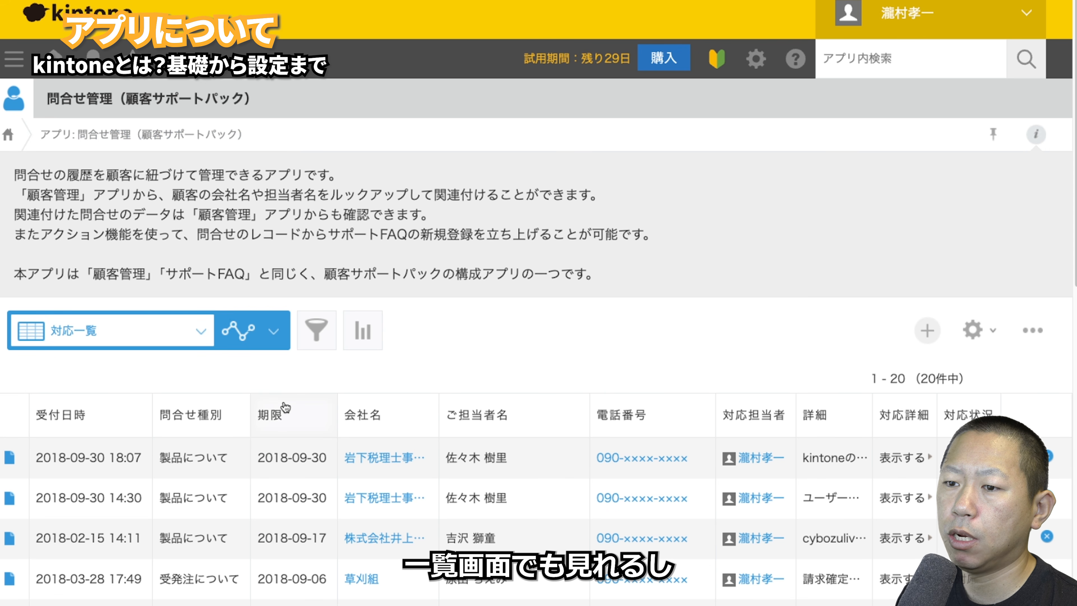
pyautogui.click(10, 458)
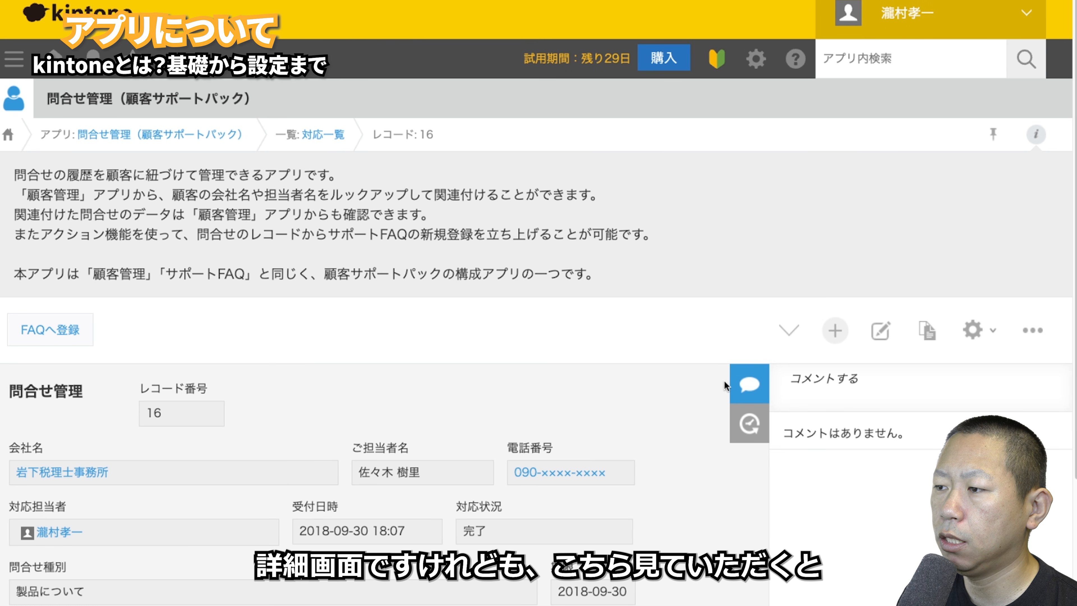
# - Step through the inquiry records one at a time with the next-record arrow
pyautogui.click(783, 334)
pyautogui.click(783, 335)
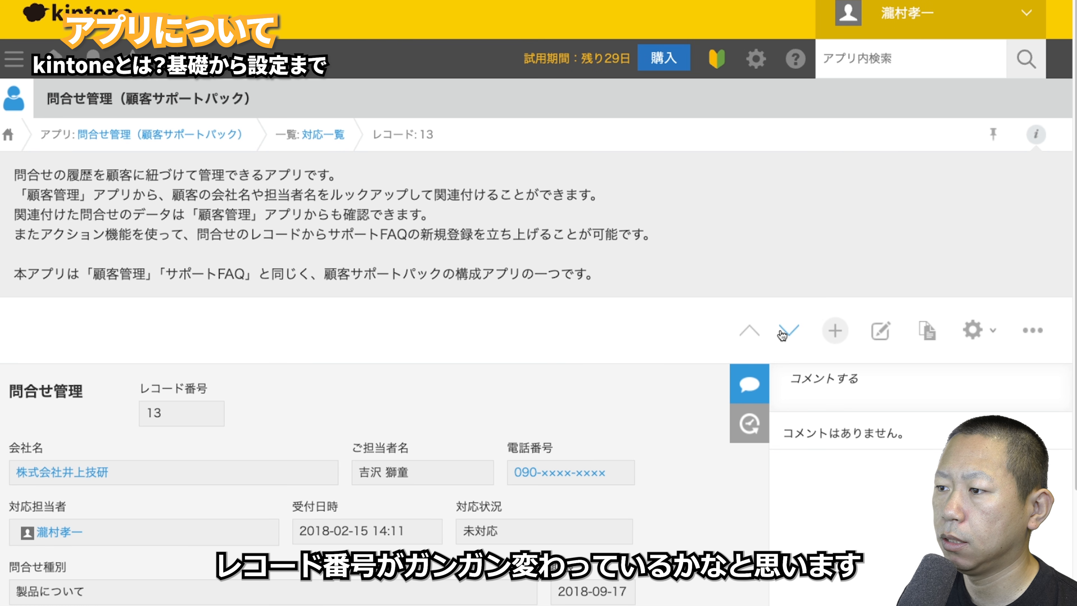
pyautogui.click(783, 334)
pyautogui.click(782, 335)
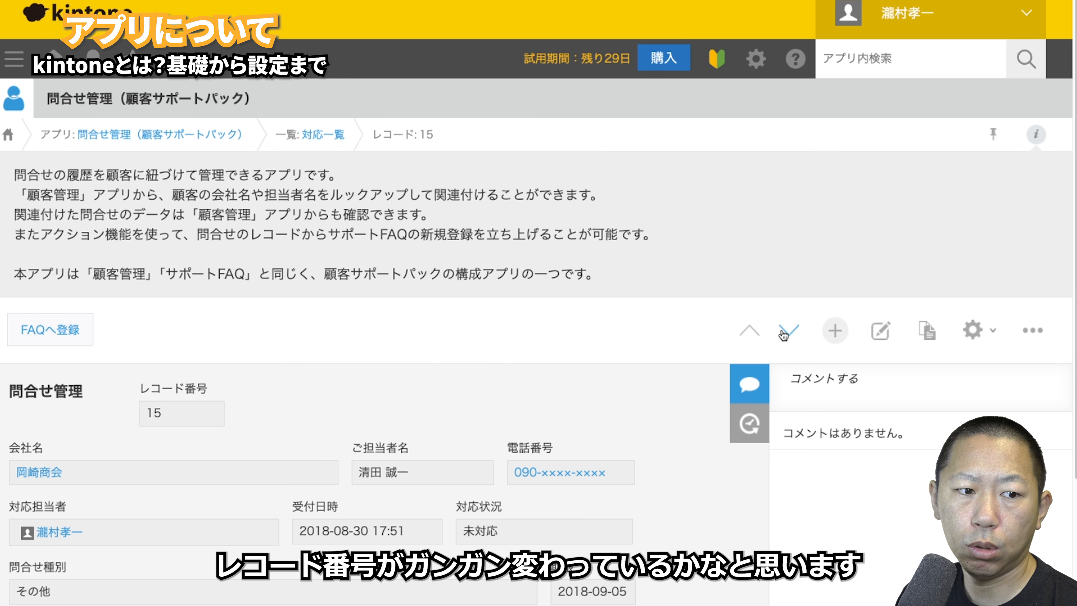
pyautogui.click(782, 334)
pyautogui.click(782, 334)
pyautogui.click(782, 334)
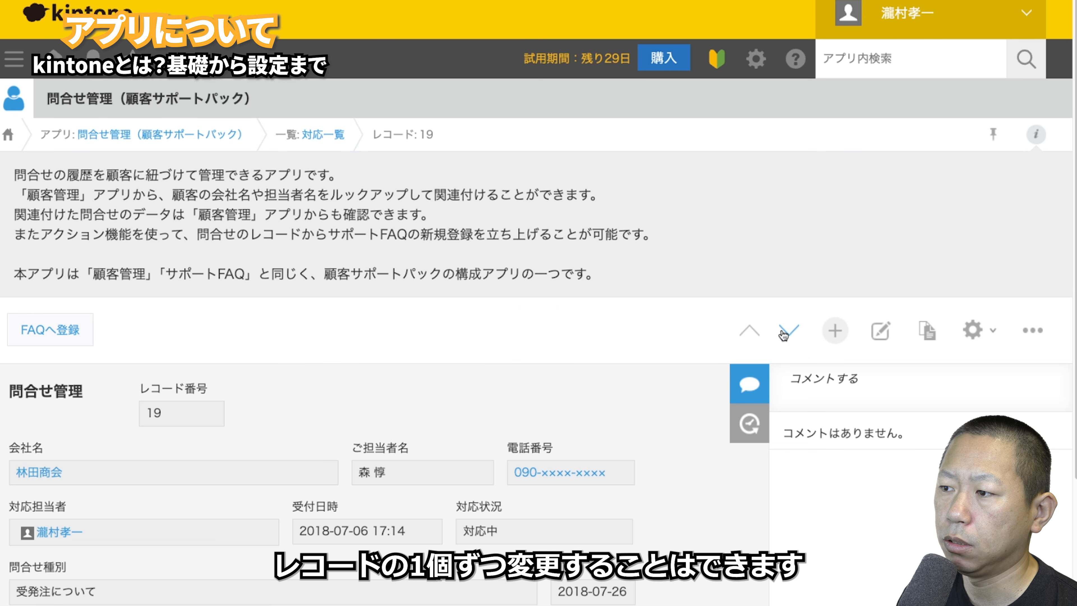
pyautogui.click(782, 335)
pyautogui.click(781, 335)
# - Step through neighbouring records to reach inquiry record 10 for 仲間建材工業
pyautogui.click(780, 336)
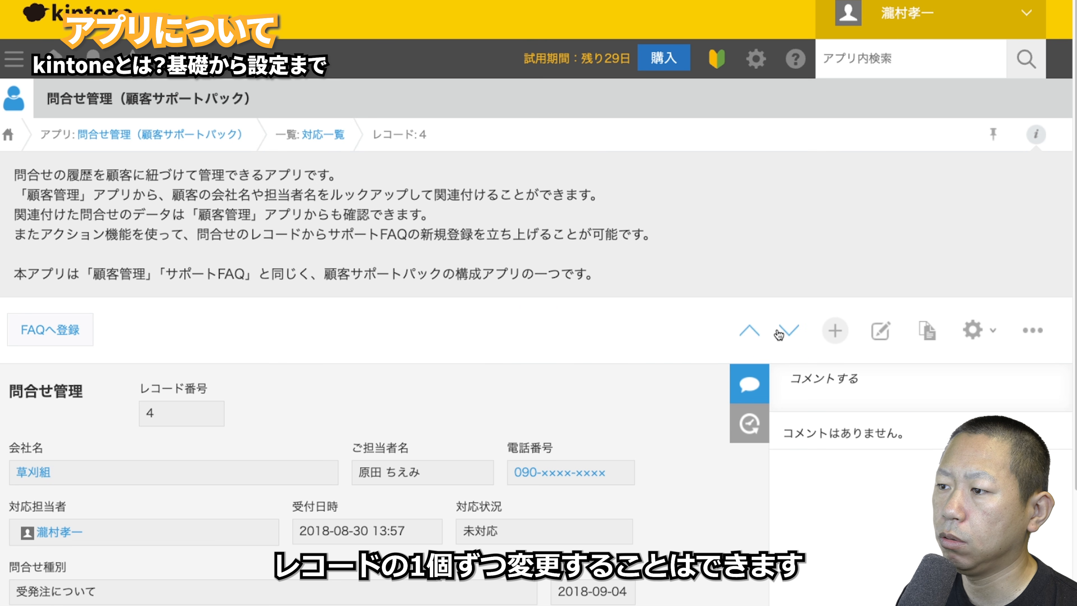
pyautogui.click(781, 335)
pyautogui.click(781, 335)
pyautogui.click(783, 335)
pyautogui.click(784, 335)
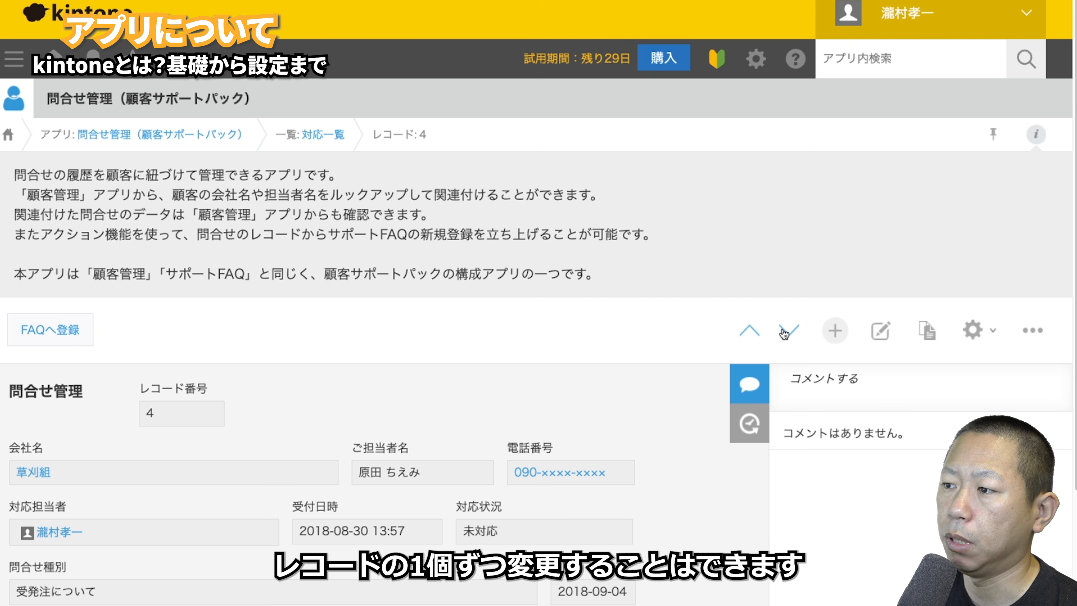
pyautogui.click(784, 334)
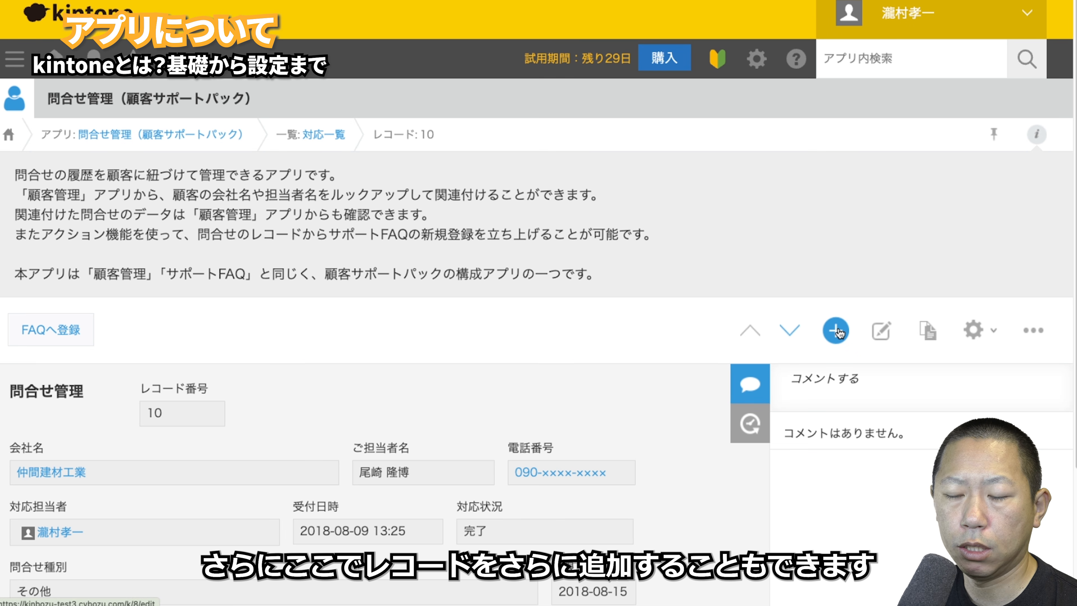
# - Open record 10's edit form and reuse form, leaving both without saving
pyautogui.click(882, 333)
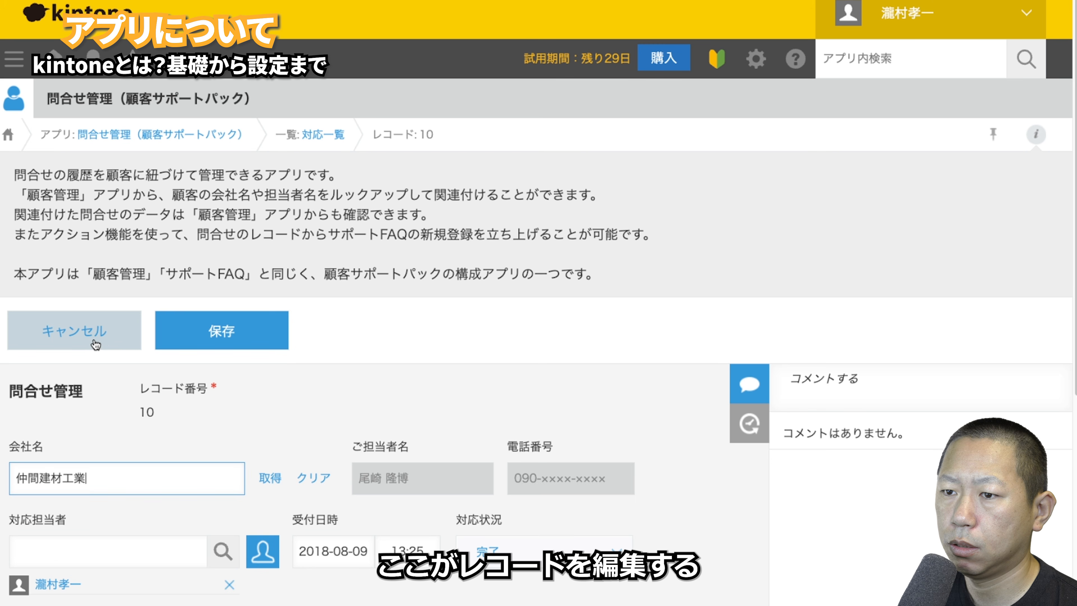
pyautogui.click(75, 331)
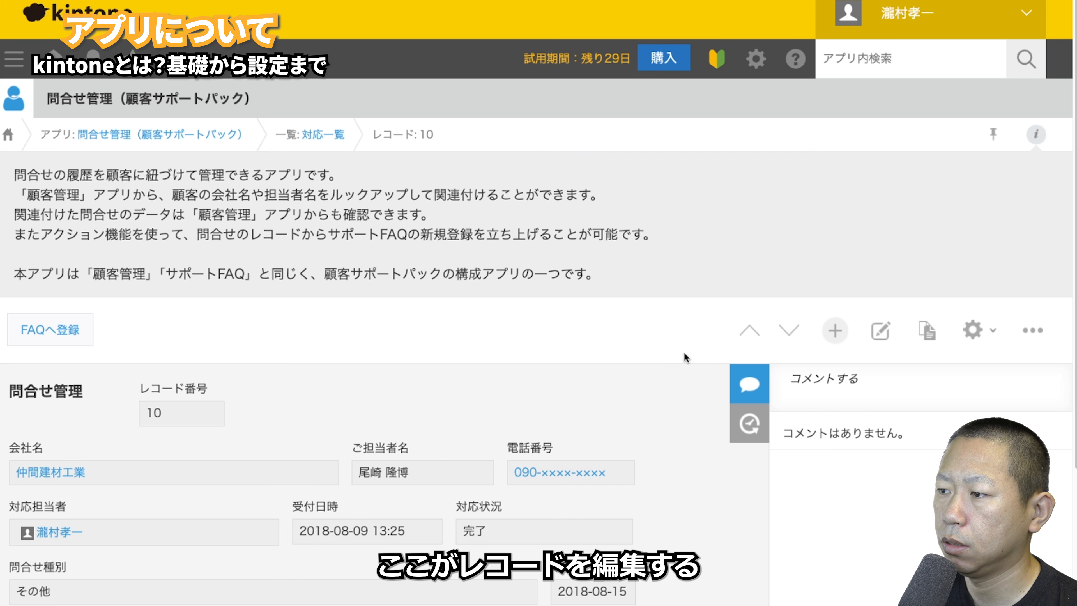
pyautogui.click(927, 332)
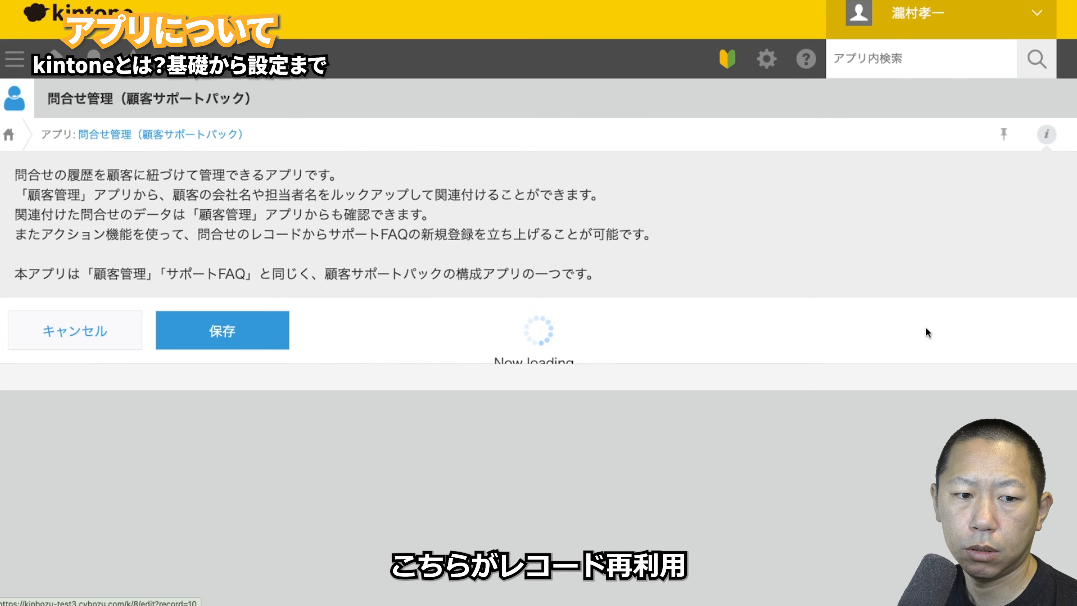
pyautogui.scroll(-7, 582, 404)
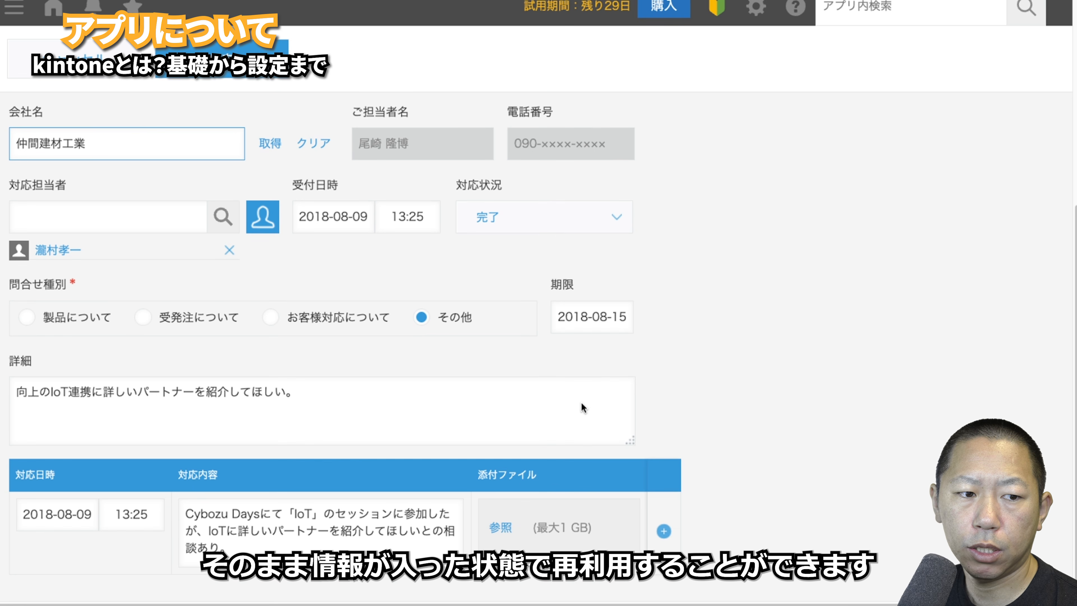
pyautogui.scroll(7, 581, 403)
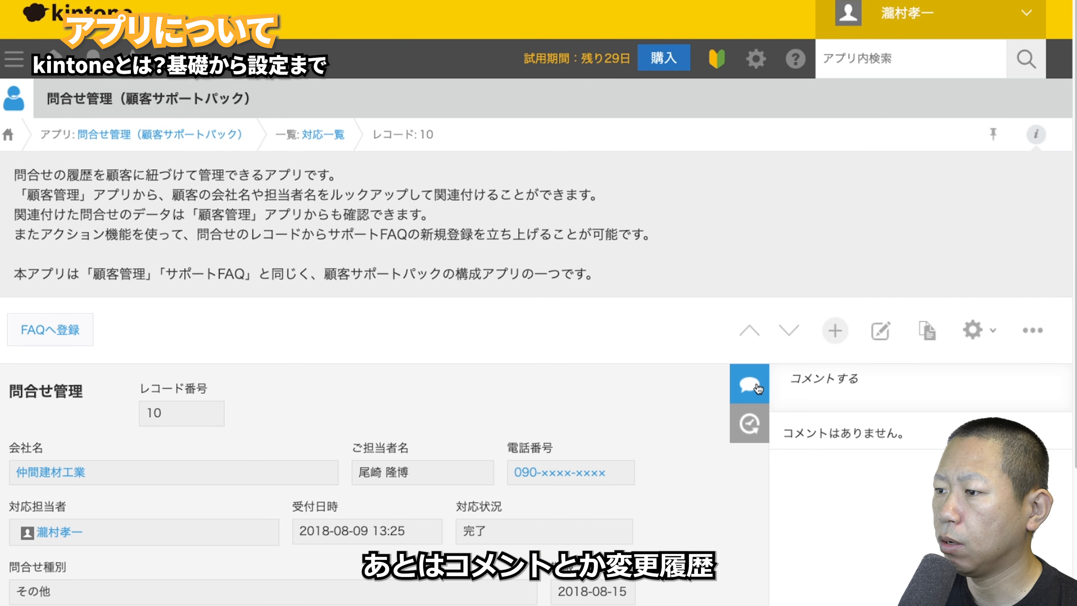
# - Check the record's change history, then add an attachment field to the inquiry form and update the app
pyautogui.click(748, 424)
pyautogui.scroll(-4, 809, 421)
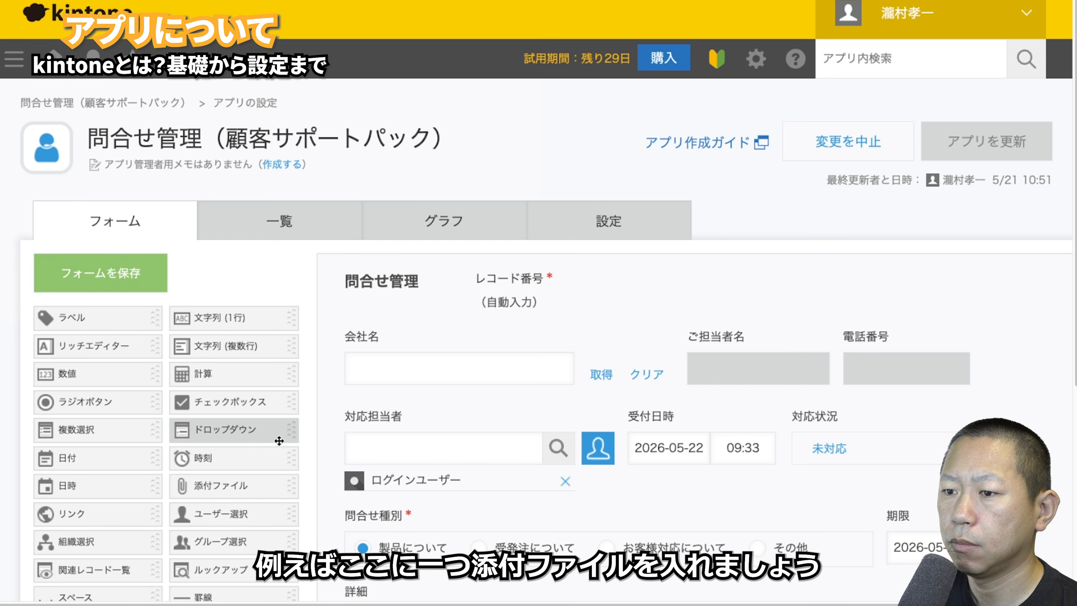
pyautogui.scroll(-5, 279, 439)
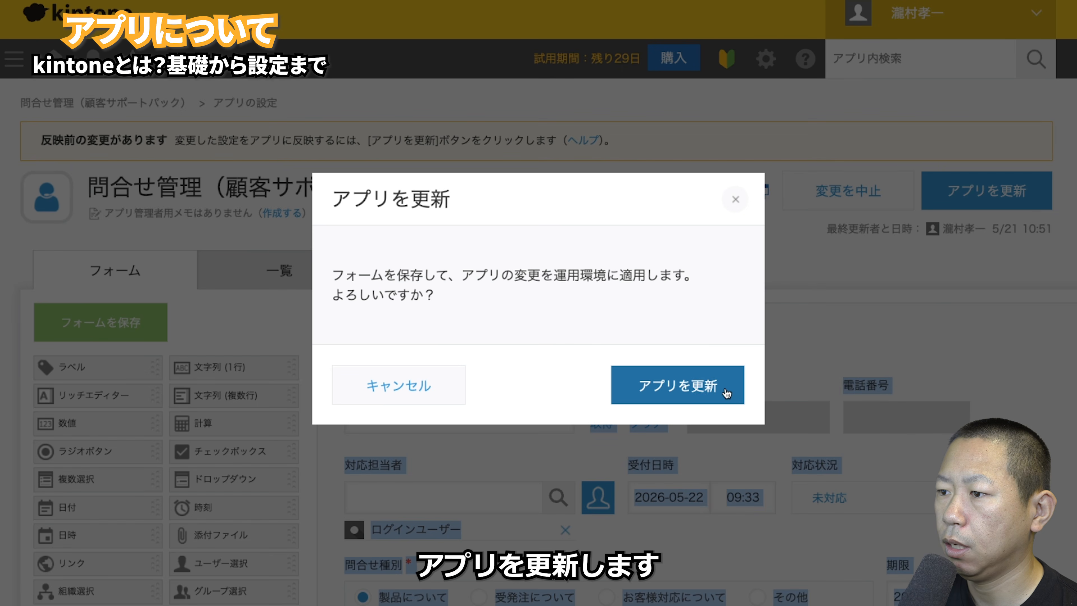
pyautogui.click(733, 384)
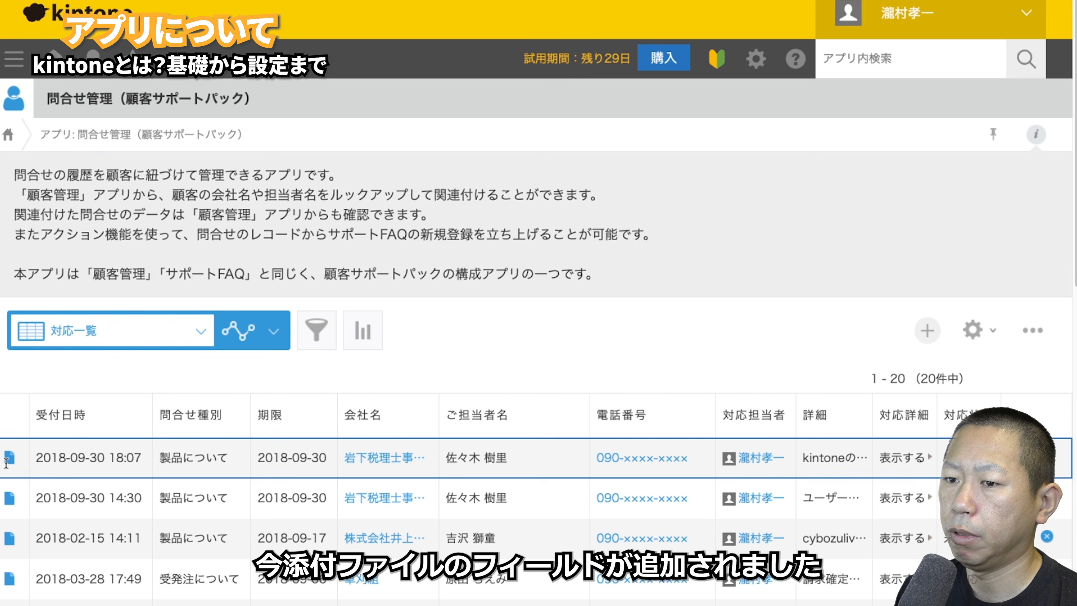
# - Attach a tent photo to record 16, preview it full-size, and check its change history
pyautogui.click(134, 450)
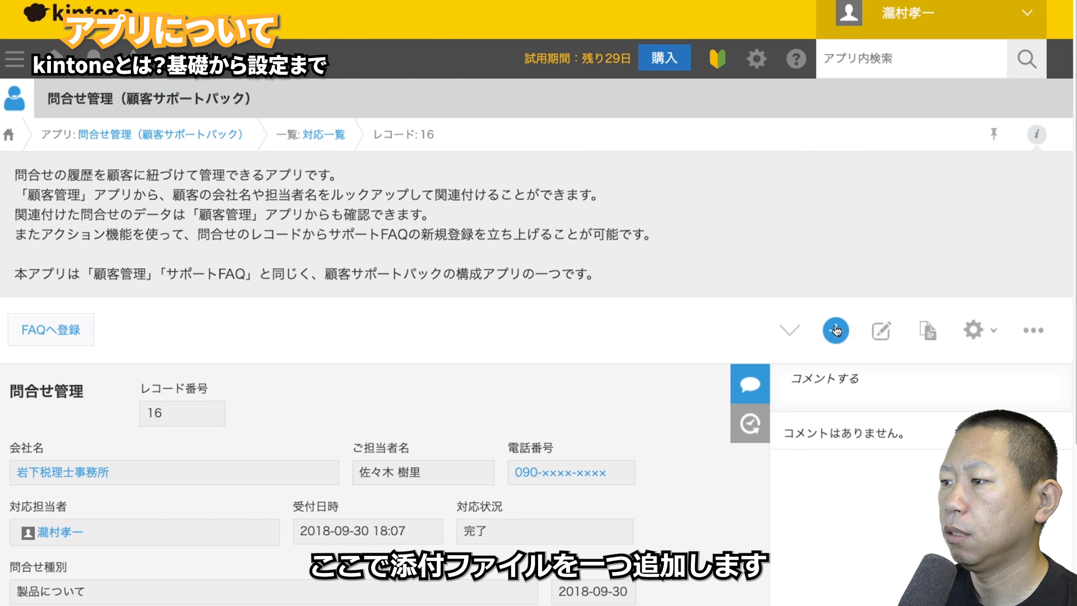
pyautogui.click(882, 333)
pyautogui.scroll(-10, 581, 341)
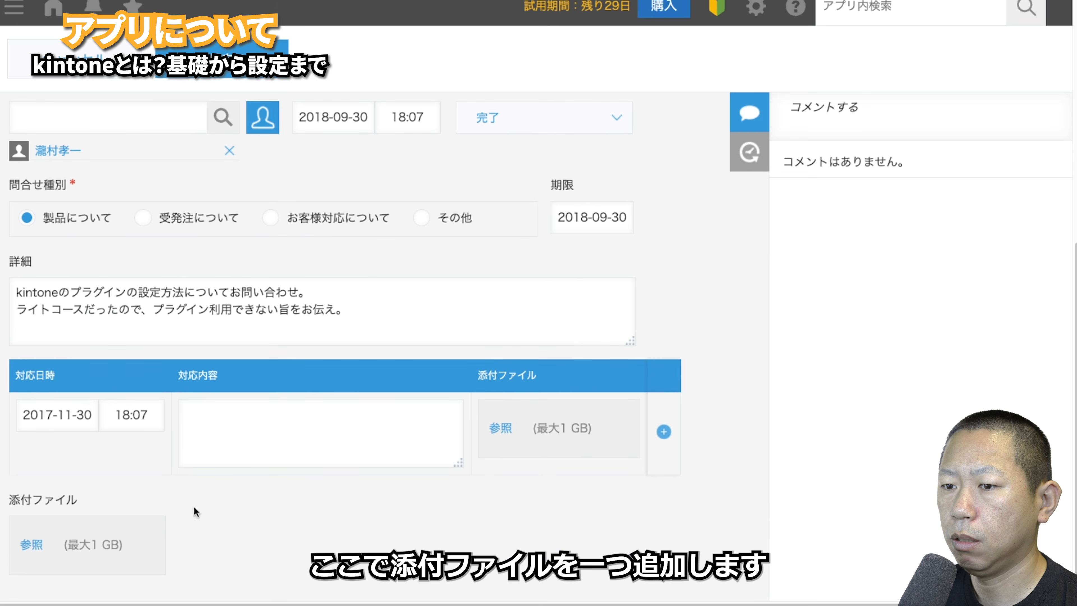
pyautogui.click(29, 544)
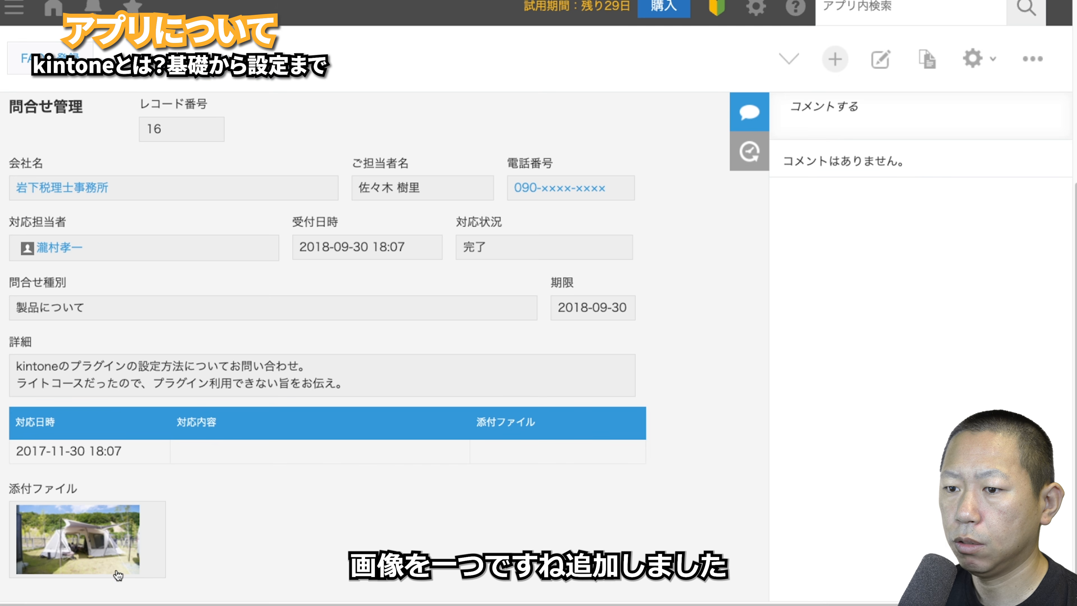
pyautogui.click(103, 558)
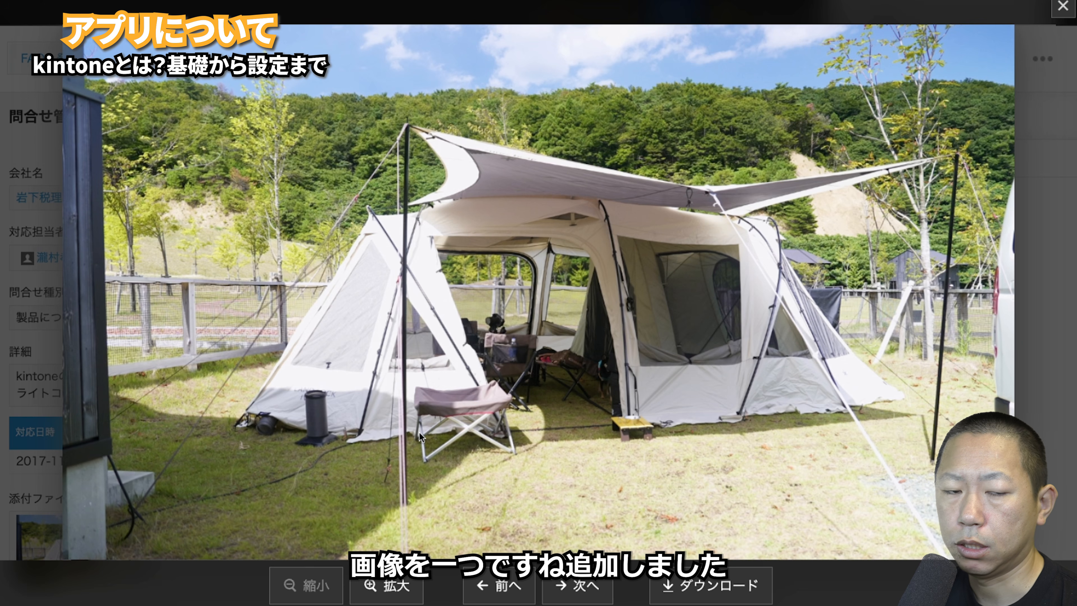
pyautogui.click(1063, 6)
pyautogui.click(750, 153)
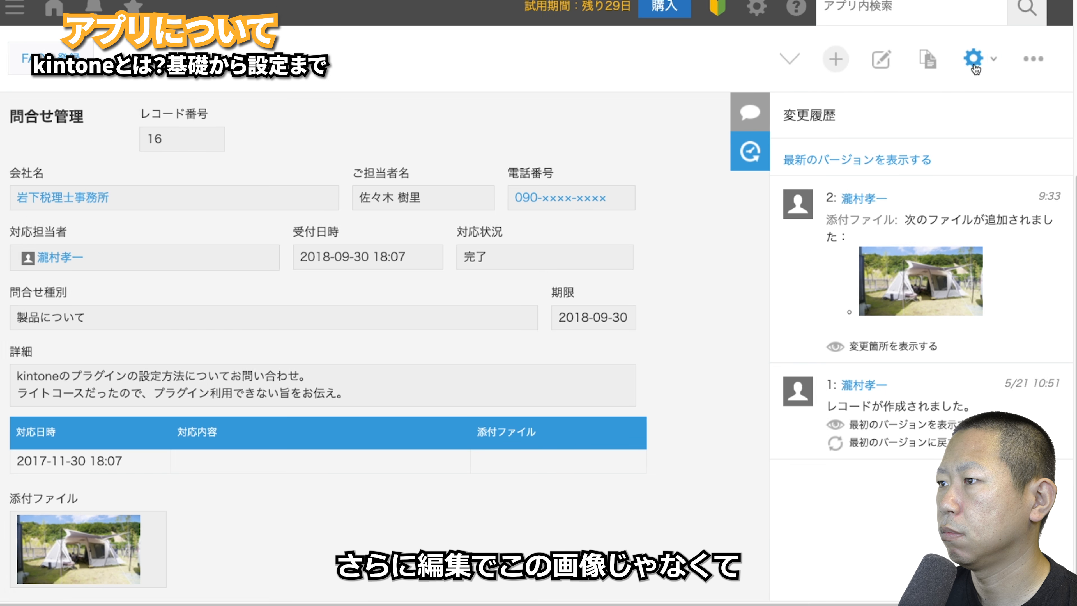
# - Replace record 16's tent photo with a different image, then reload to refresh the history
pyautogui.click(880, 59)
pyautogui.scroll(-10, 332, 297)
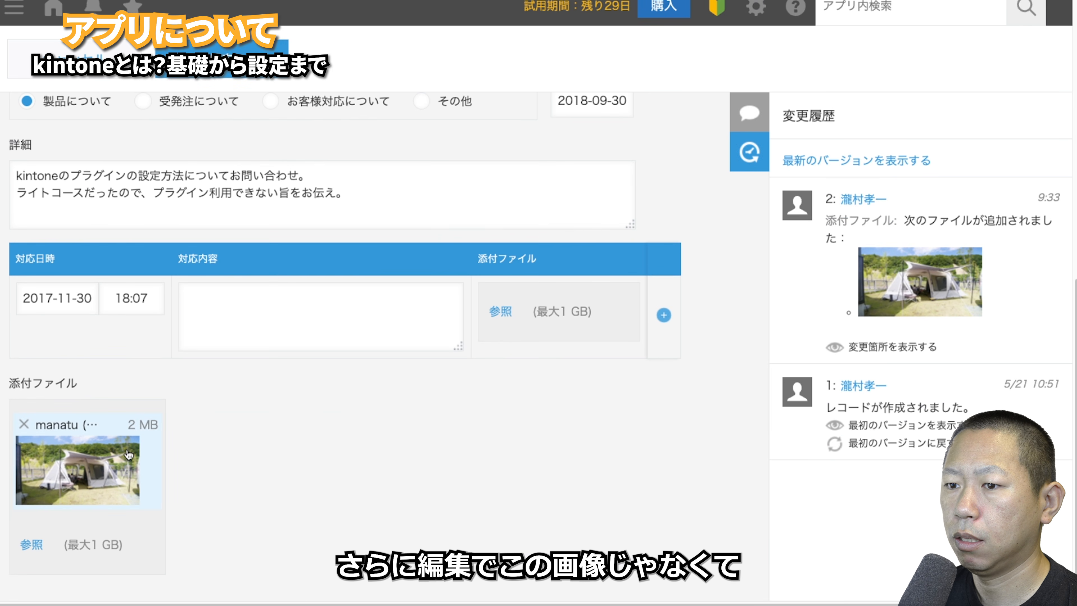
pyautogui.click(24, 433)
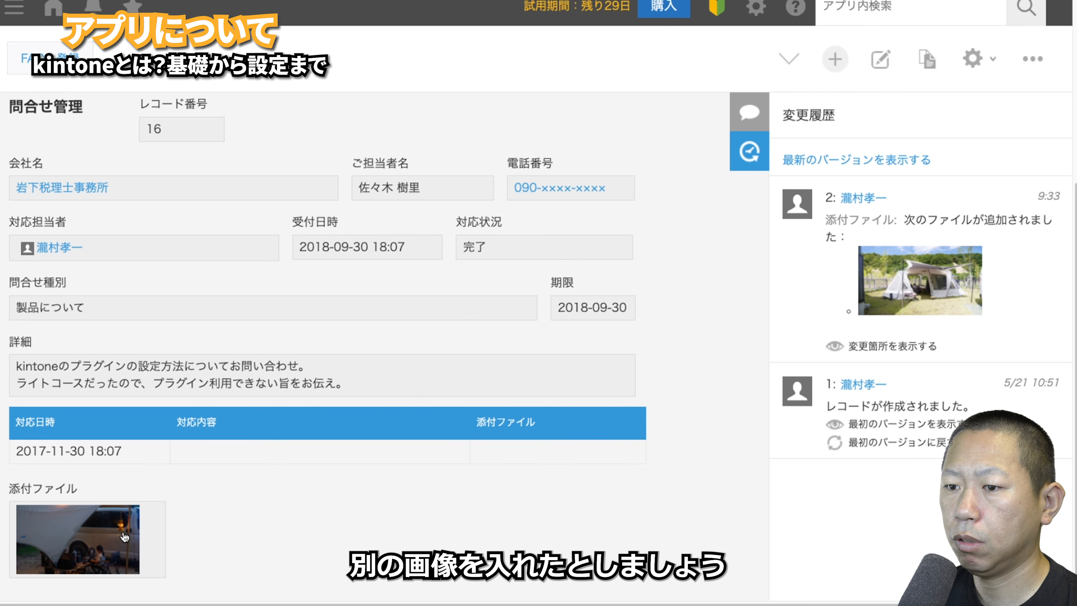
pyautogui.click(125, 537)
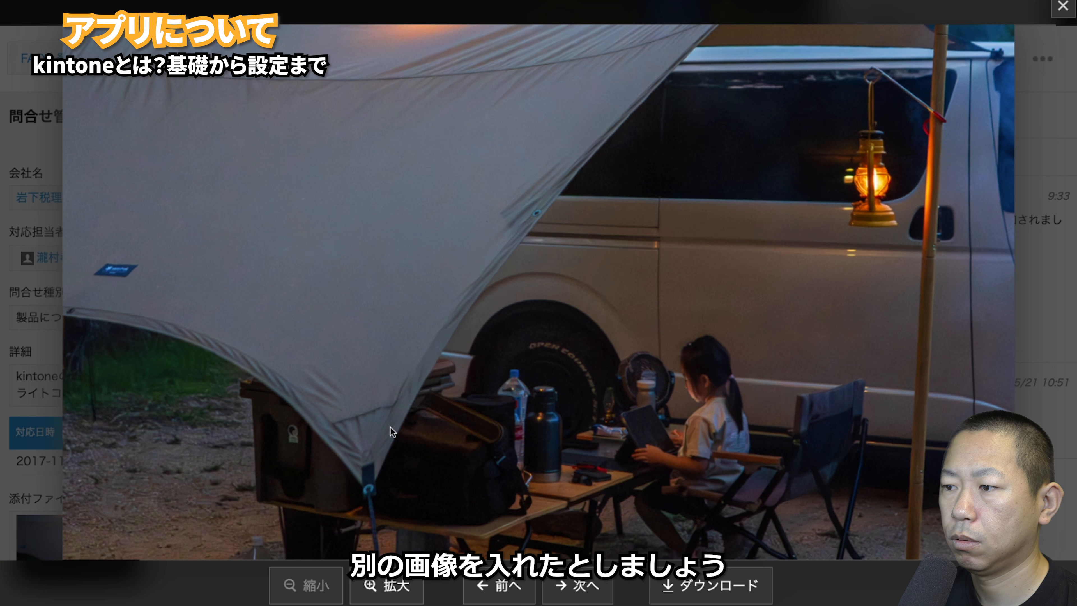
pyautogui.click(1063, 6)
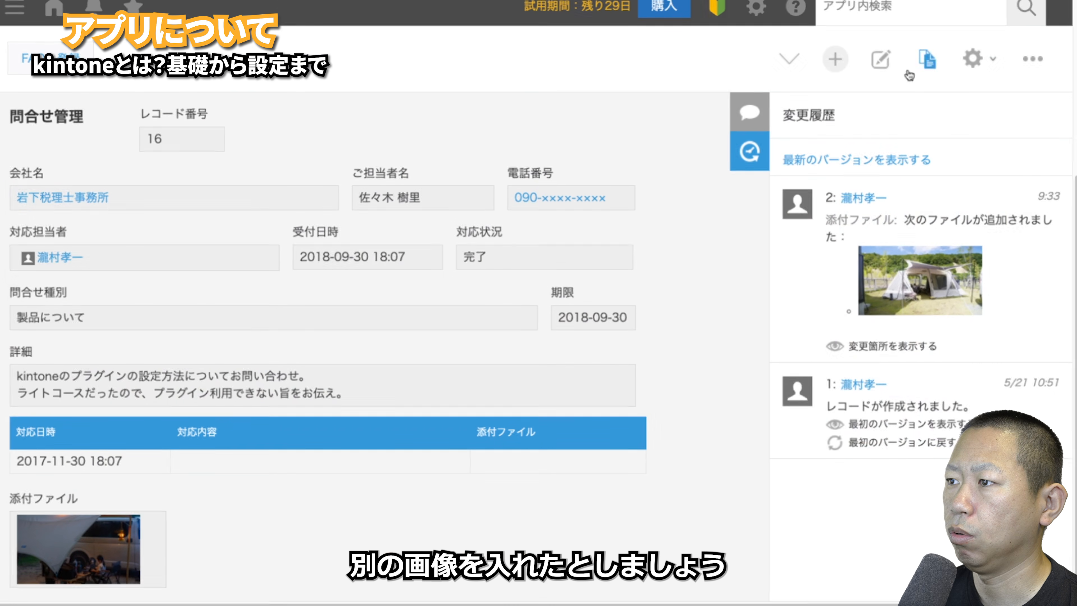
pyautogui.press('super+r')
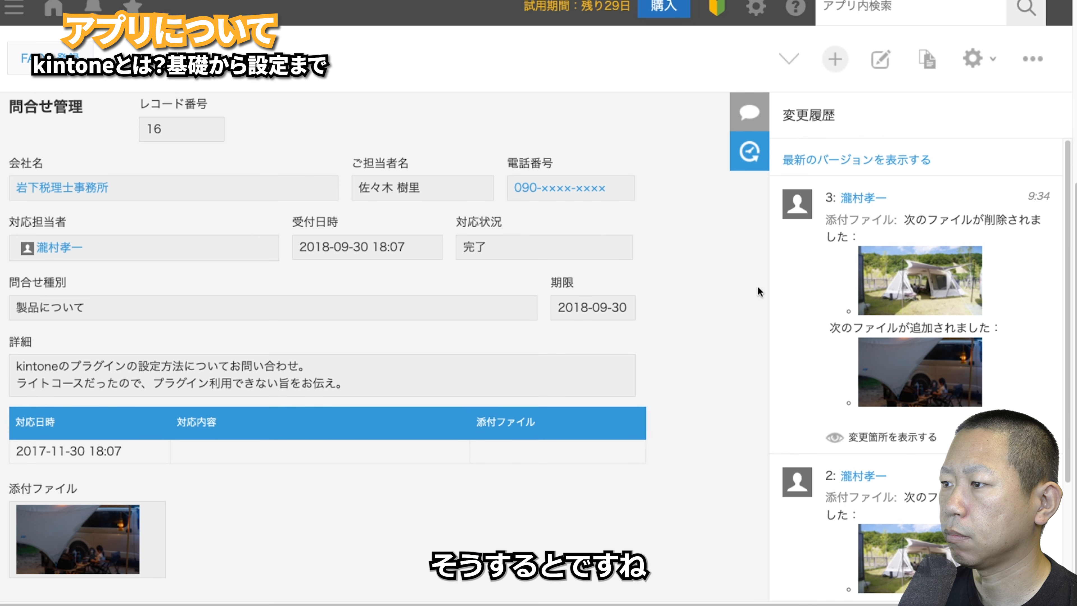
# - Restore record 16 to version 2, then view the tent photo full-size and close it
pyautogui.scroll(-4, 876, 393)
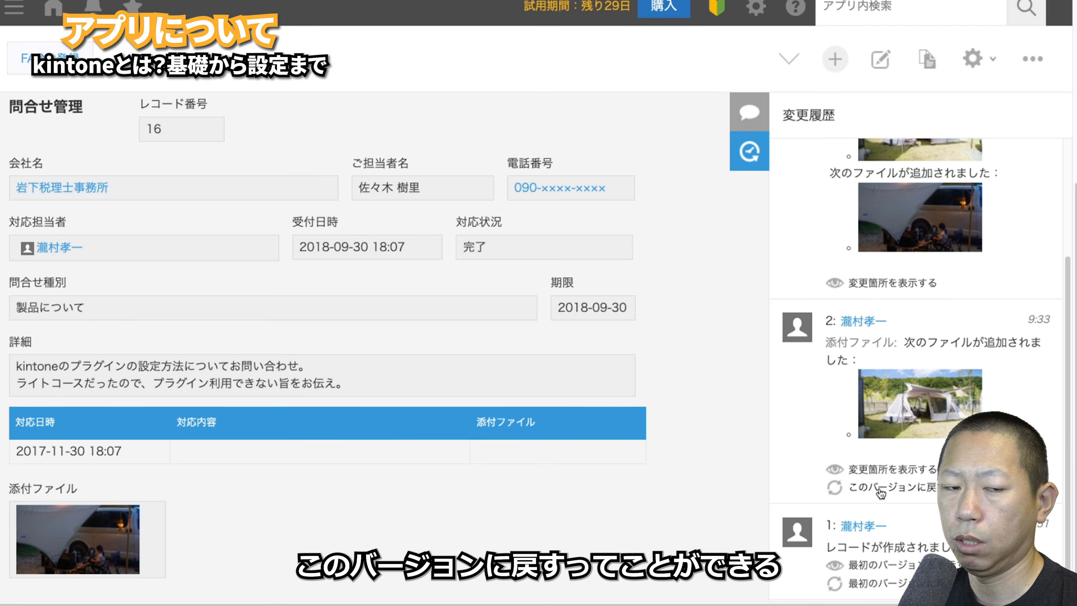
pyautogui.click(881, 489)
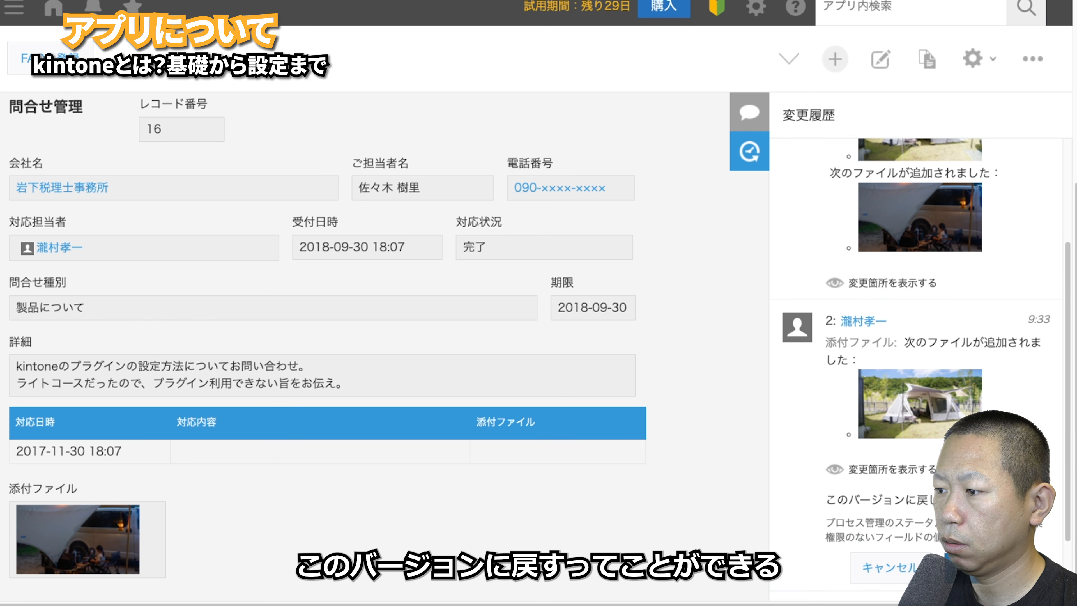
pyautogui.click(958, 568)
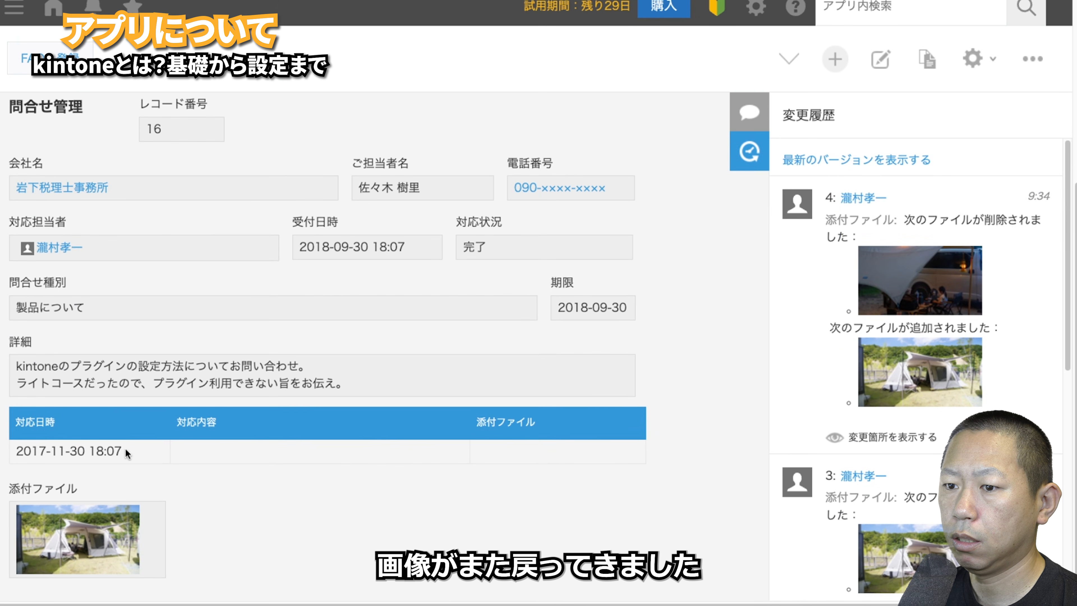
pyautogui.click(73, 570)
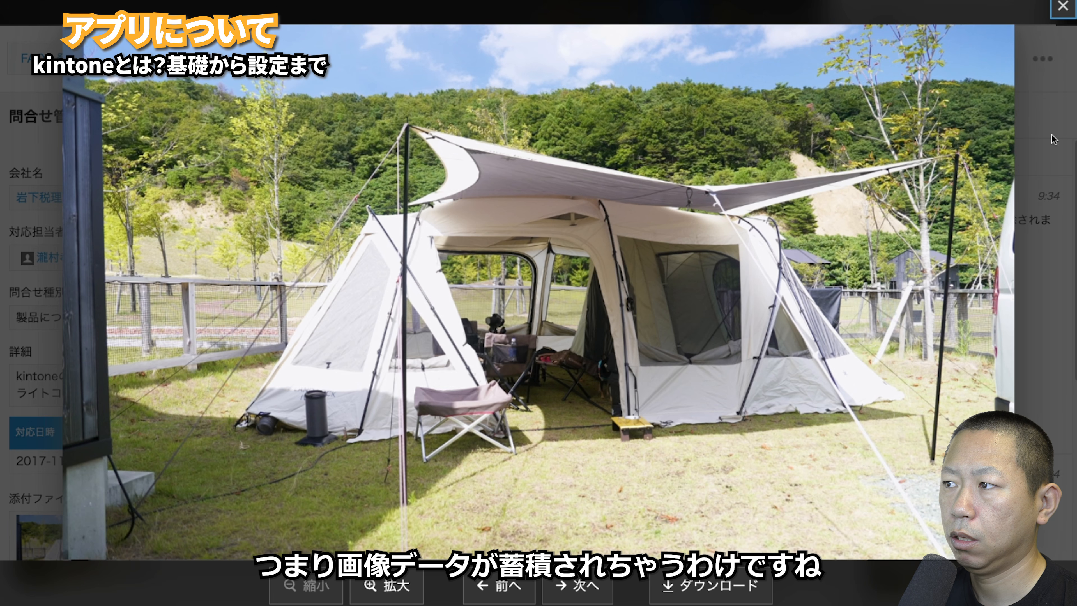
pyautogui.click(1063, 5)
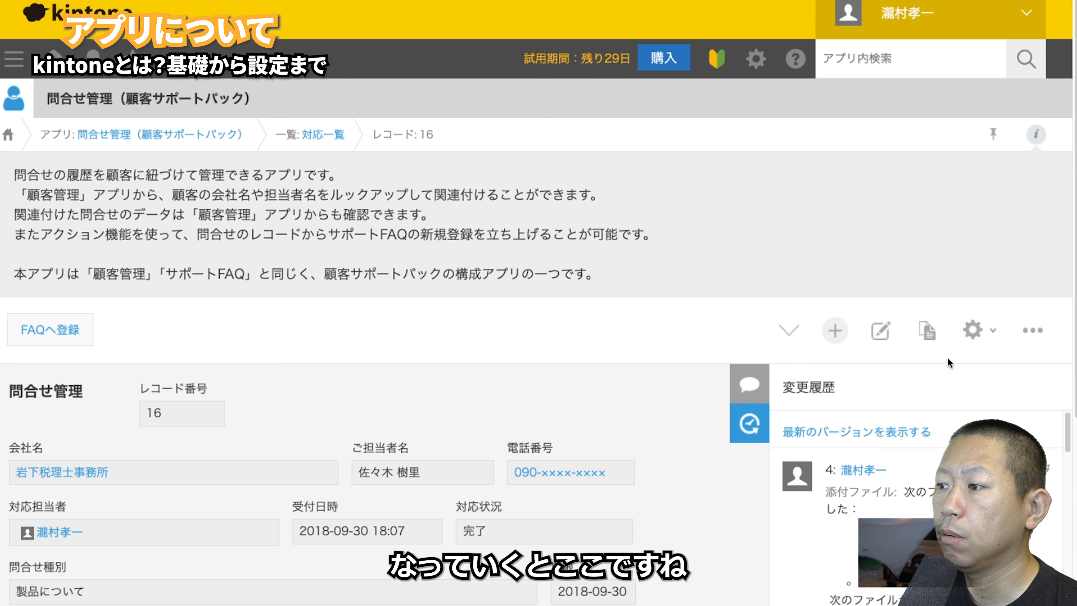
# - Open the app's 一覧 settings from the gear menu, glance at フォーム, and return to 一覧
pyautogui.click(989, 333)
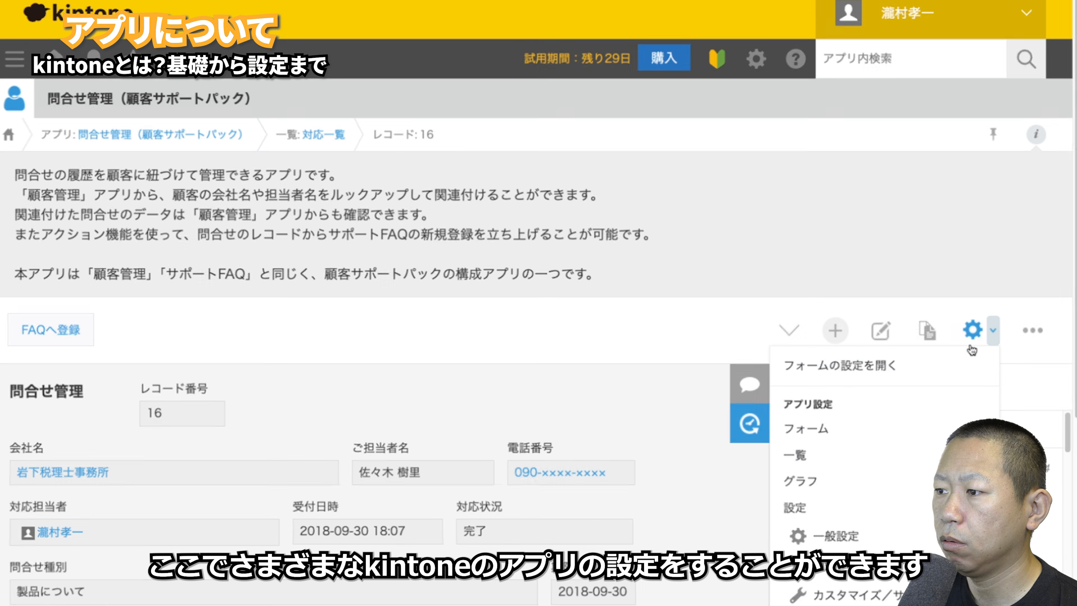
pyautogui.scroll(-1, 933, 395)
pyautogui.scroll(-4, 933, 395)
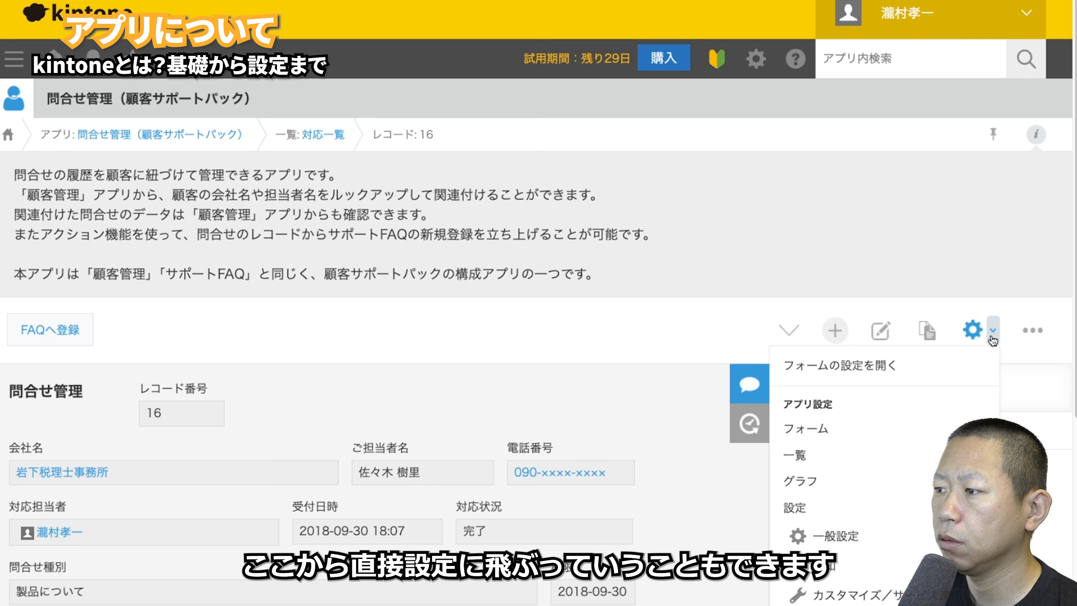
pyautogui.click(918, 460)
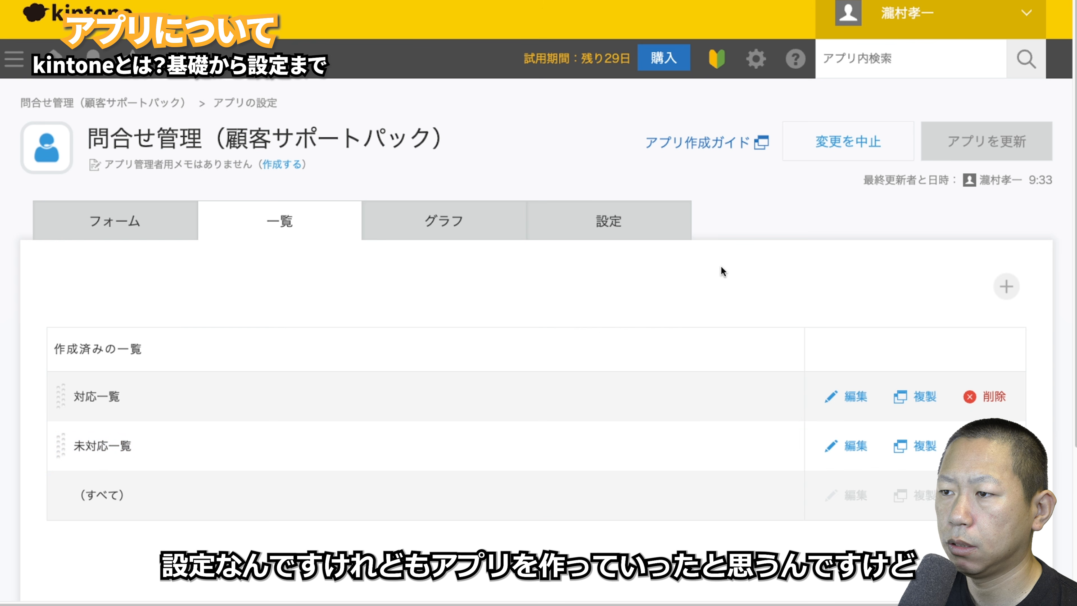
pyautogui.click(174, 234)
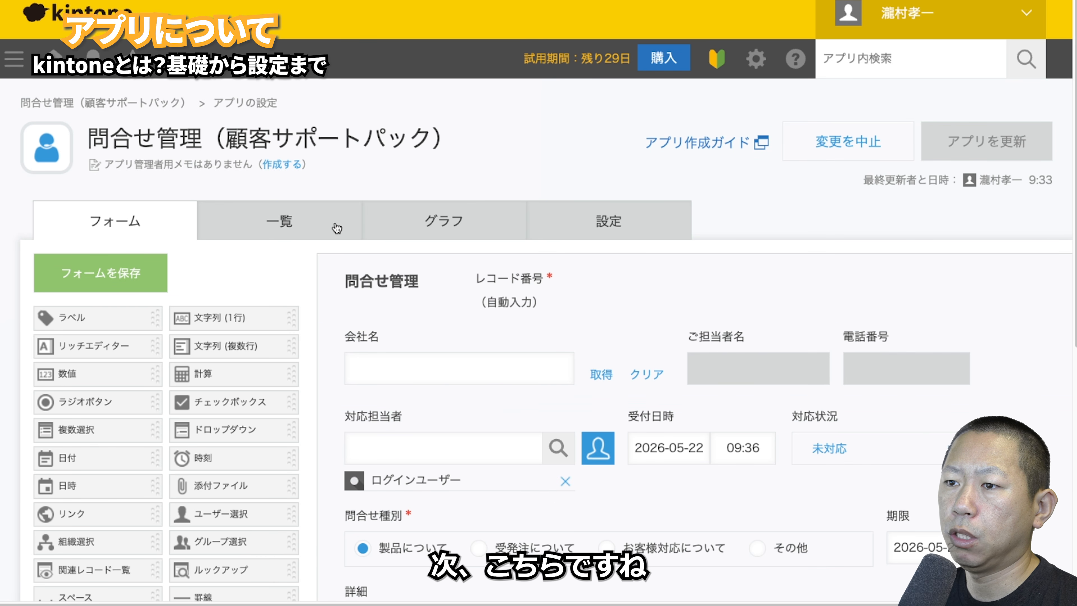
pyautogui.click(297, 221)
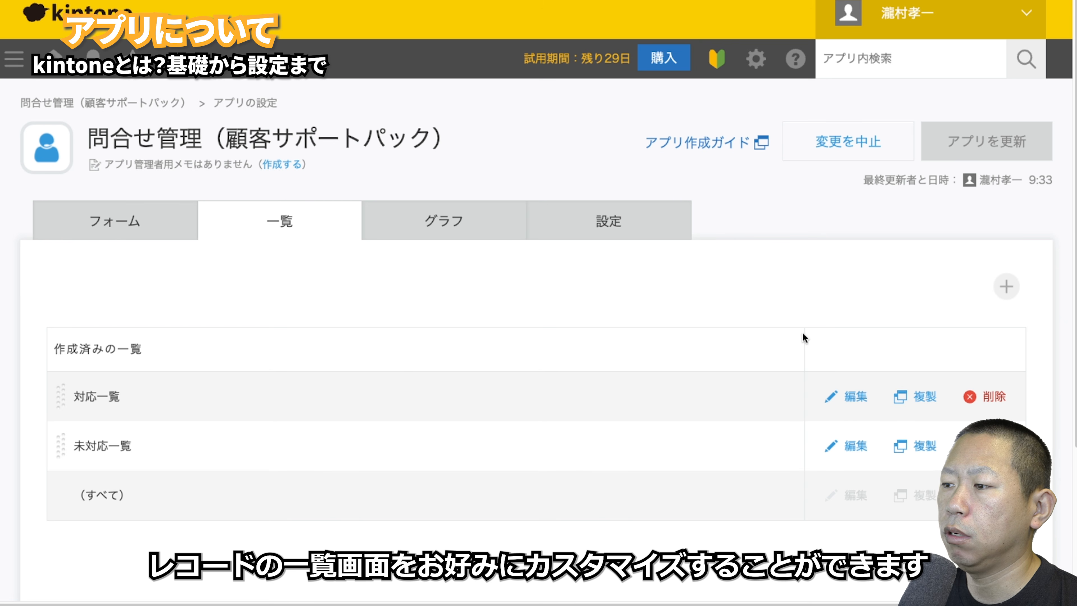
# - Add a new list 一覧1, preview カレンダー形式 and カスタマイズ, then go back to 表形式
pyautogui.click(1008, 287)
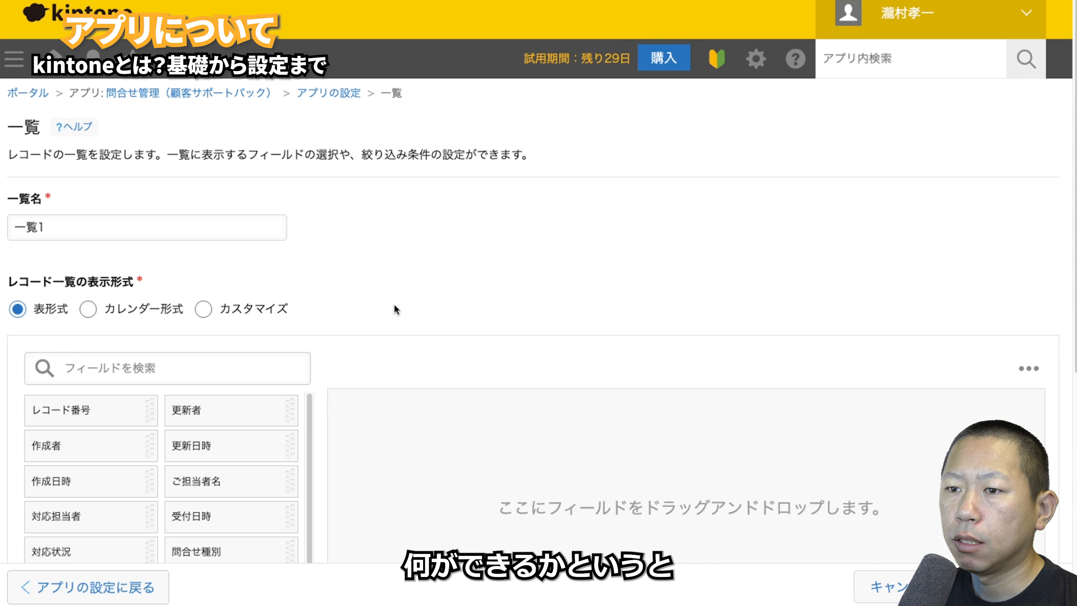
pyautogui.scroll(-1, 315, 318)
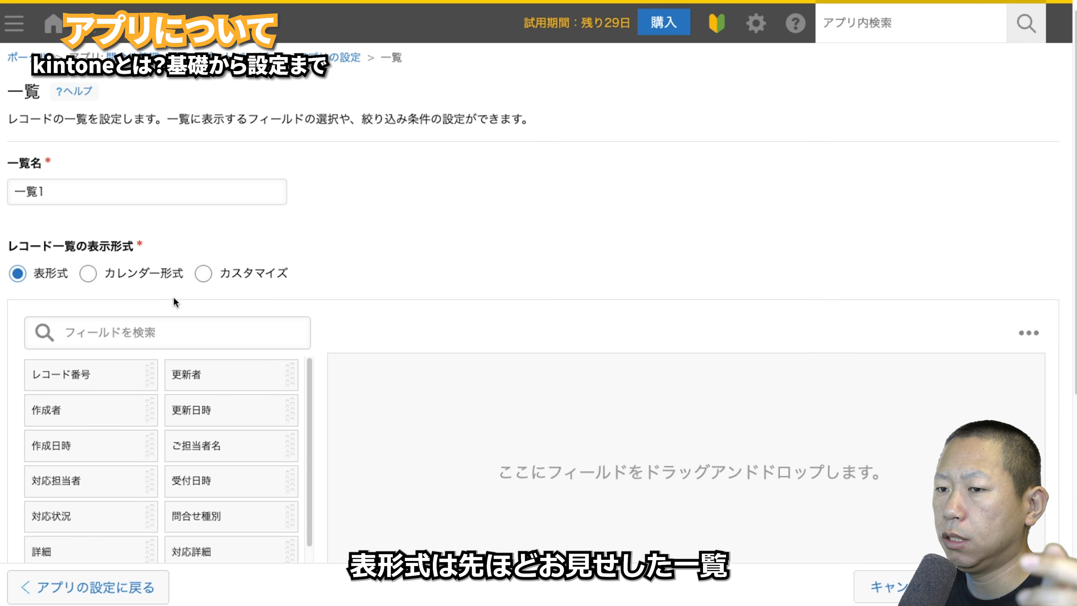
pyautogui.click(138, 280)
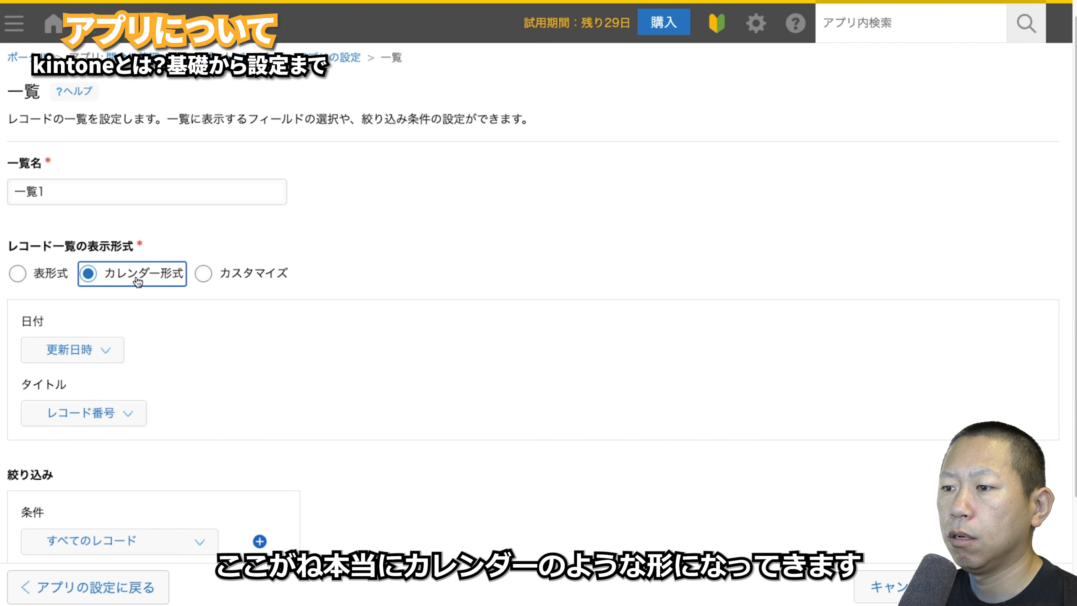
pyautogui.scroll(-3, 319, 351)
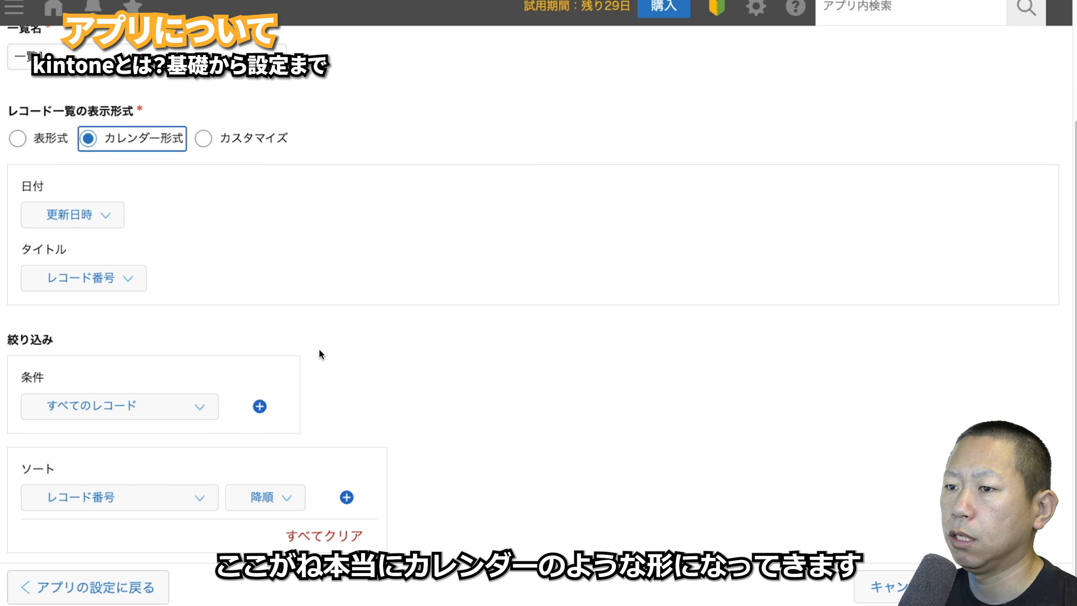
pyautogui.click(204, 139)
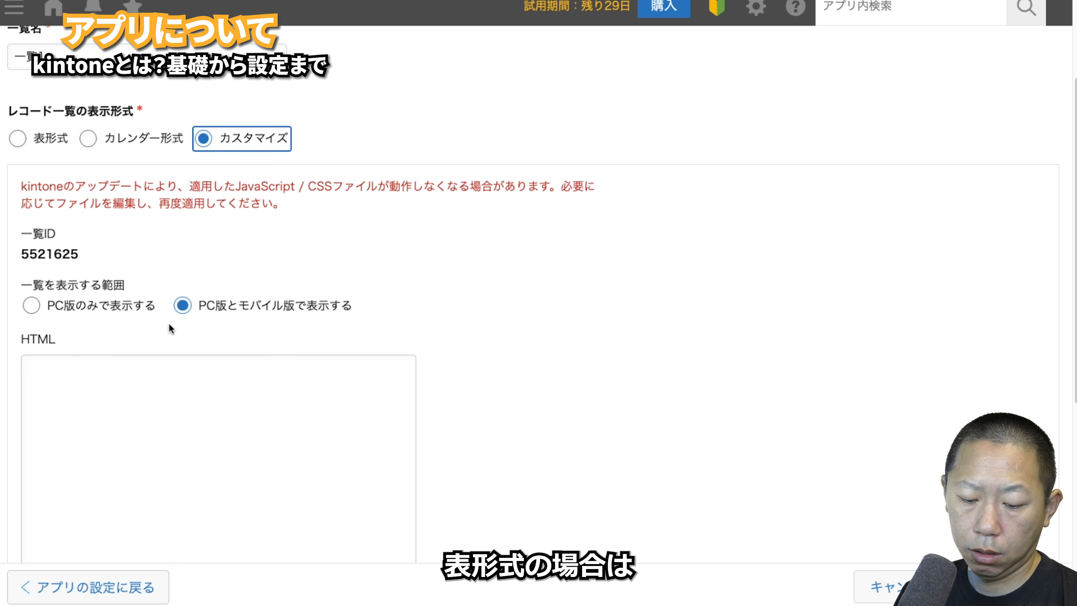
pyautogui.click(17, 139)
# - Add columns 受付日時, 問合せ種別, 対応詳細, 詳細 and 対応状況 to the table list
pyautogui.moveTo(241, 337); pyautogui.dragTo(433, 293)
pyautogui.moveTo(238, 373); pyautogui.dragTo(527, 327)
pyautogui.moveTo(286, 414); pyautogui.dragTo(661, 361)
pyautogui.moveTo(147, 413); pyautogui.dragTo(718, 352)
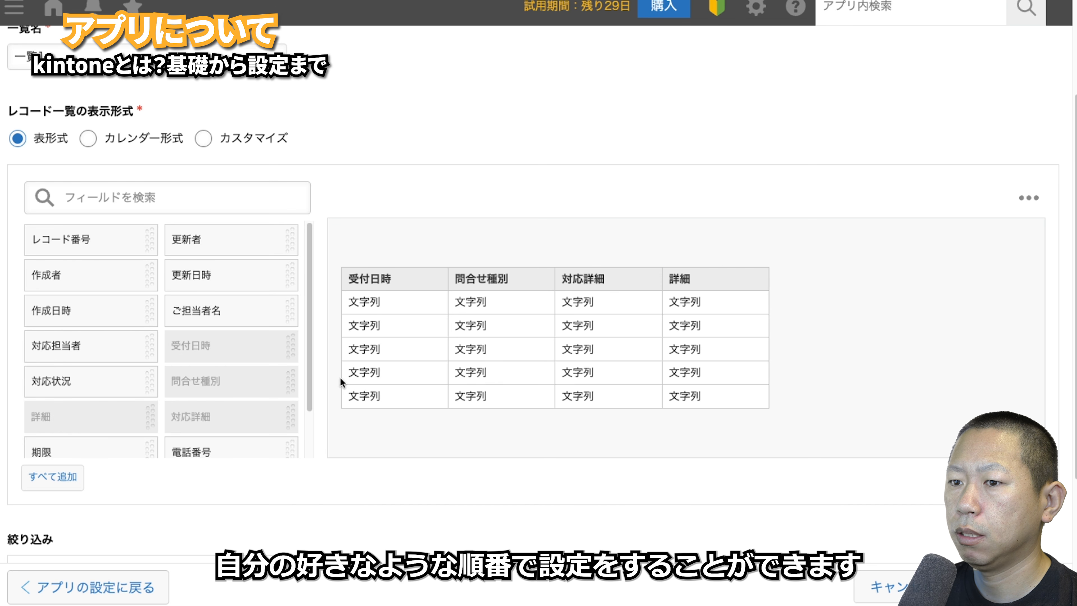
pyautogui.moveTo(99, 390); pyautogui.dragTo(888, 343)
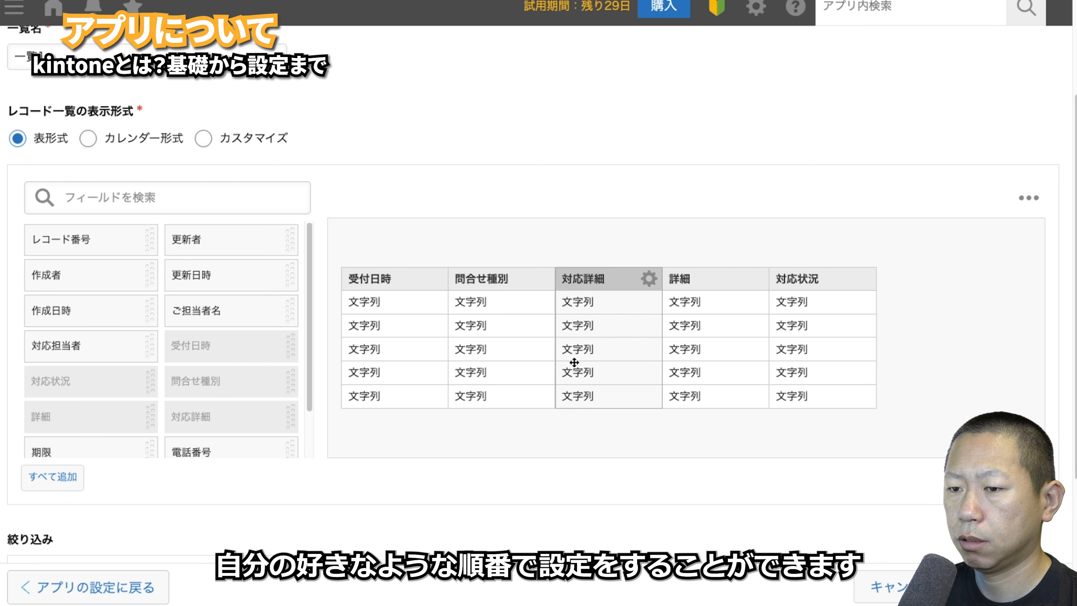
# - Filter the list to 未対応 status and rename it 未対応
pyautogui.scroll(-3, 576, 359)
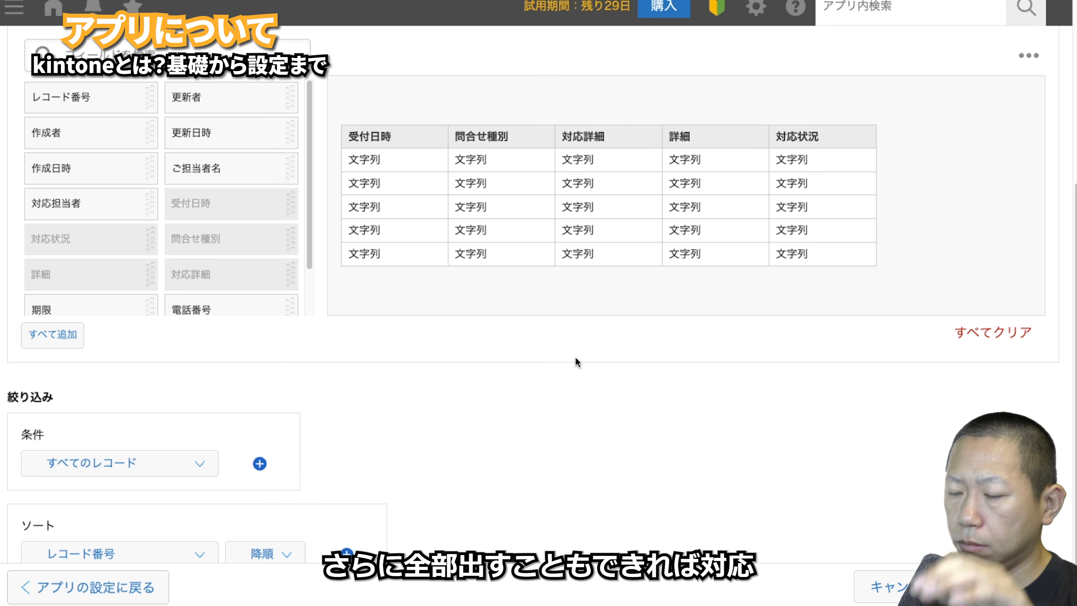
pyautogui.click(202, 467)
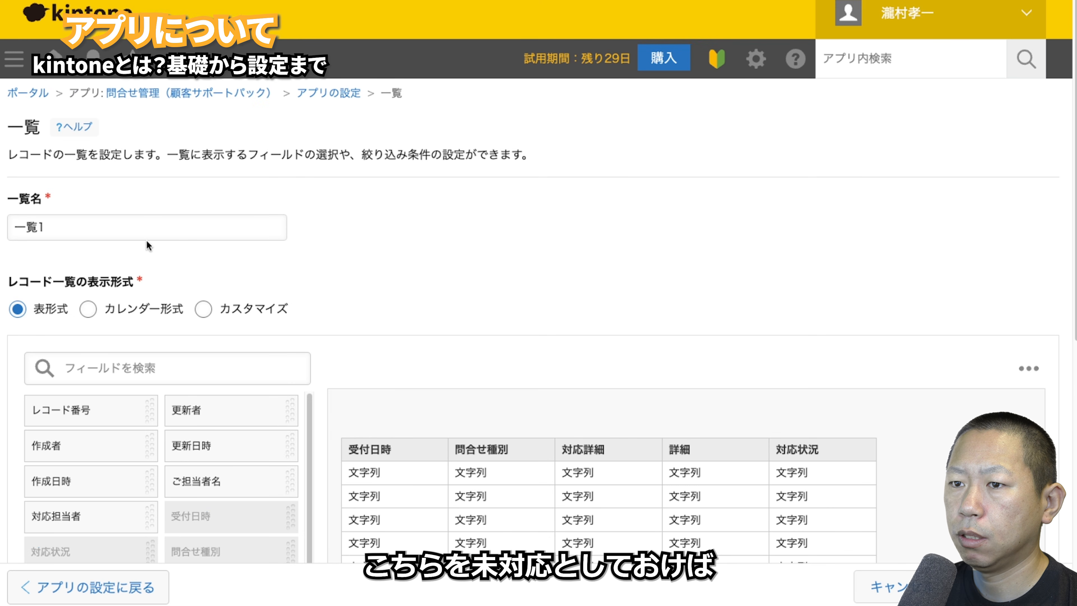
pyautogui.tripleClick(146, 233)
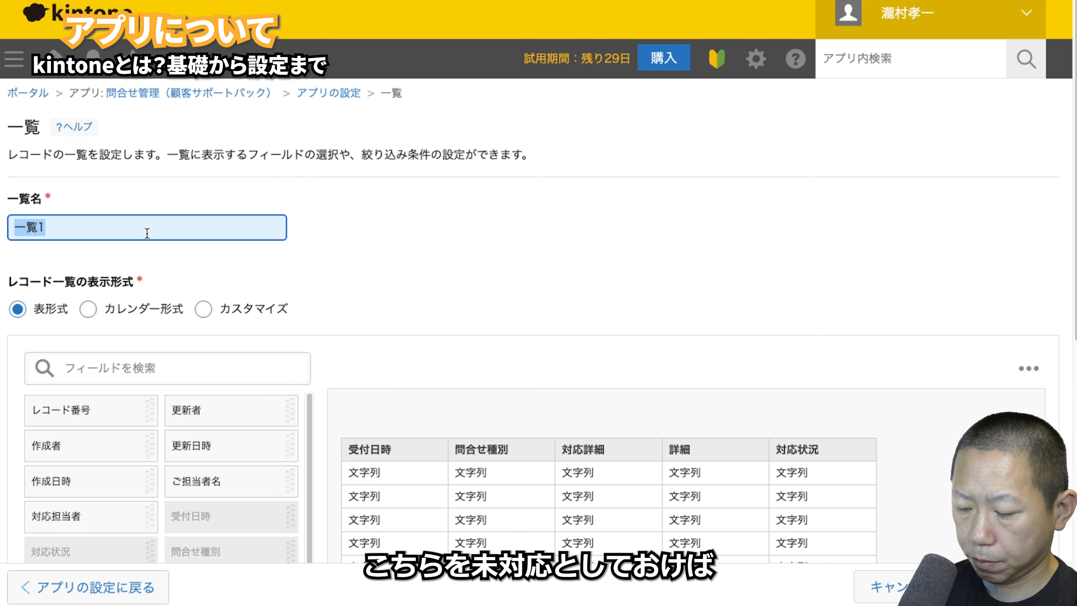
pyautogui.write('m')
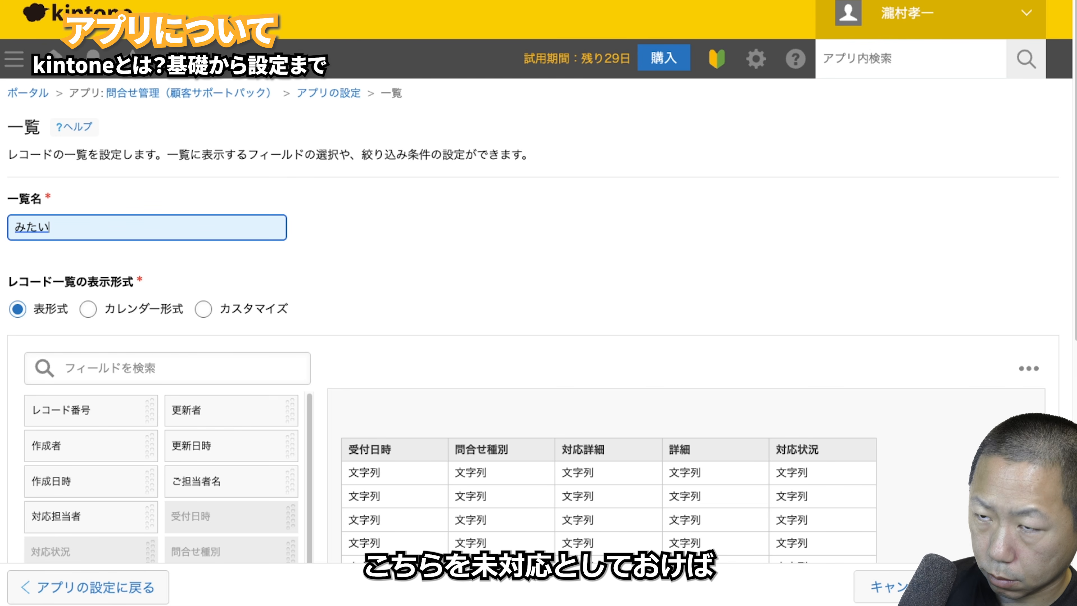
pyautogui.write('itai')
pyautogui.press('space')
pyautogui.press('Return')
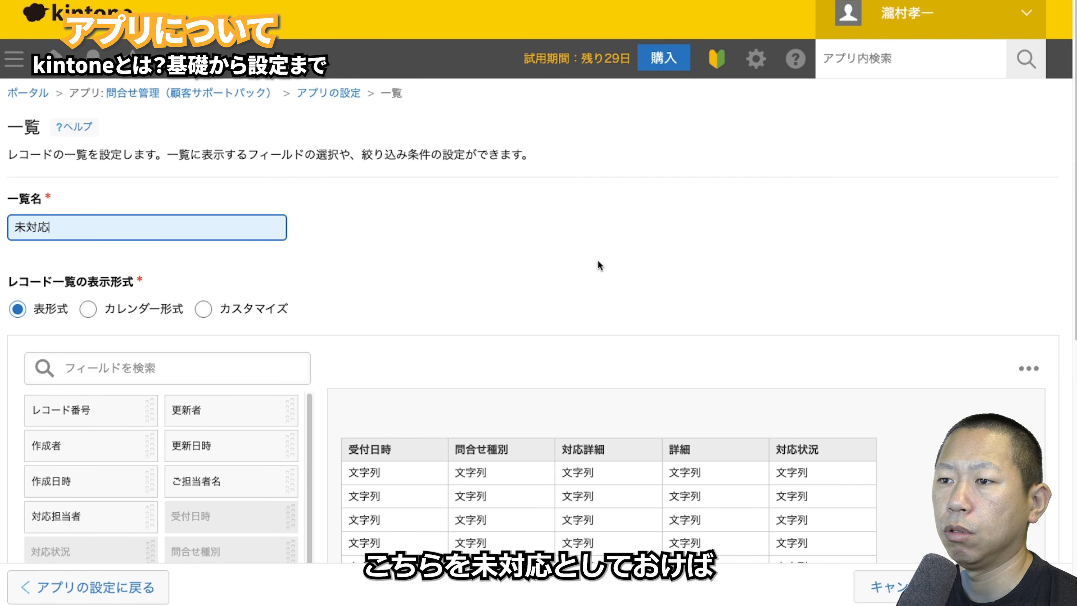
pyautogui.click(597, 260)
# - Sort the list by 受付日時, save it, and apply the app update
pyautogui.scroll(-10, 595, 257)
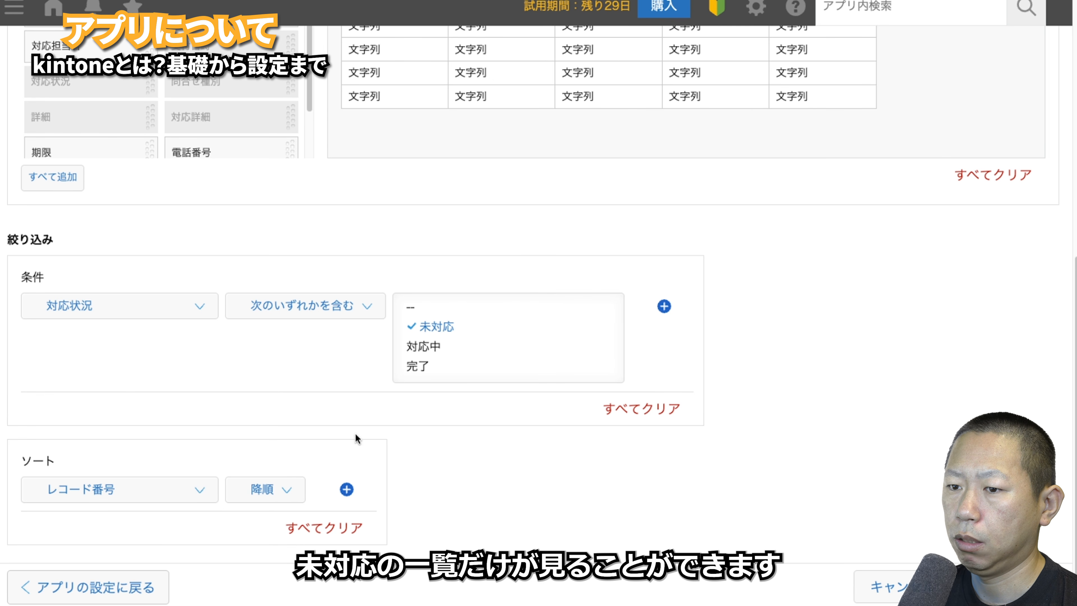
pyautogui.click(173, 488)
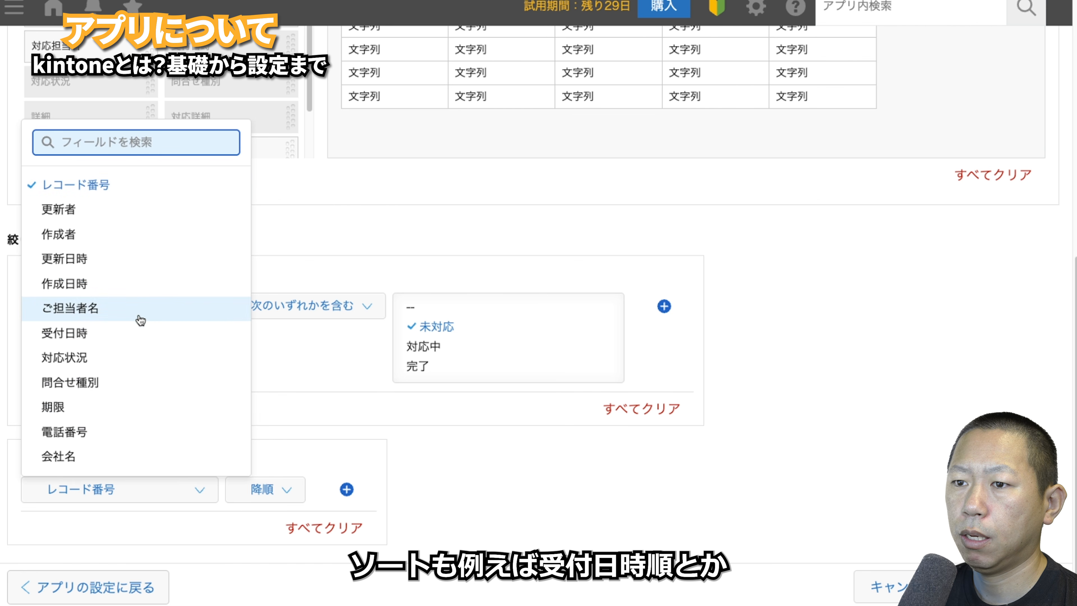
pyautogui.click(127, 334)
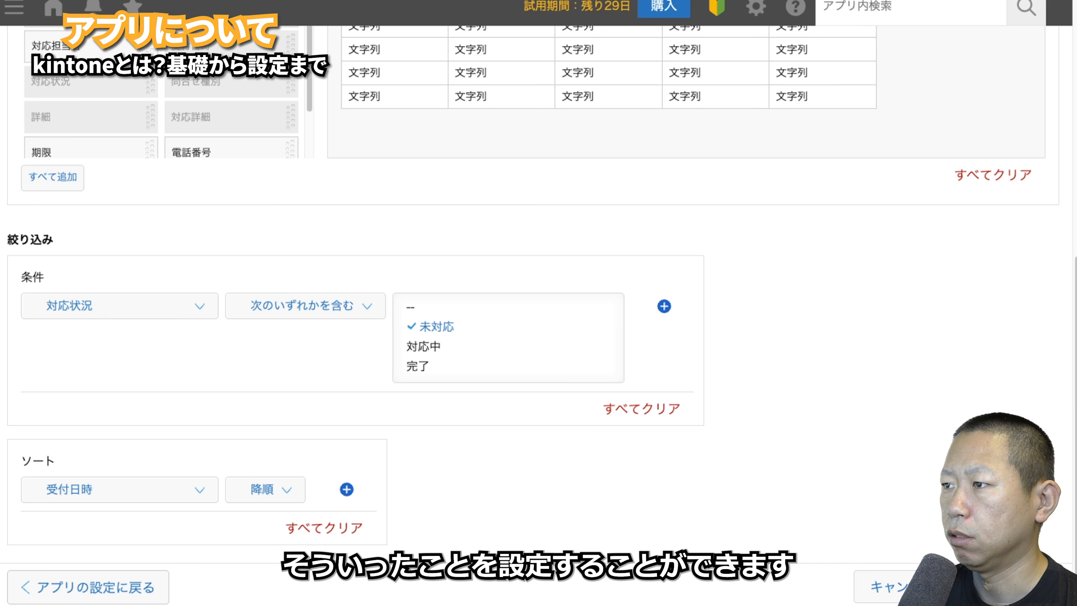
pyautogui.click(1009, 587)
pyautogui.click(1008, 202)
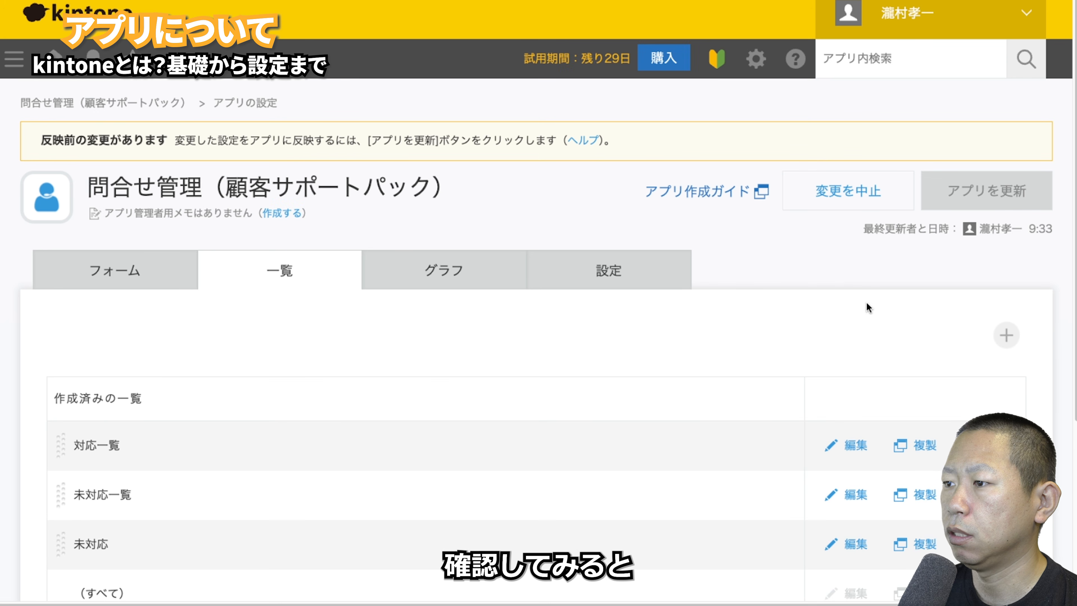
# - Confirm the app update, switch to the 未対応 list, and open record 15
pyautogui.click(682, 416)
pyautogui.click(119, 327)
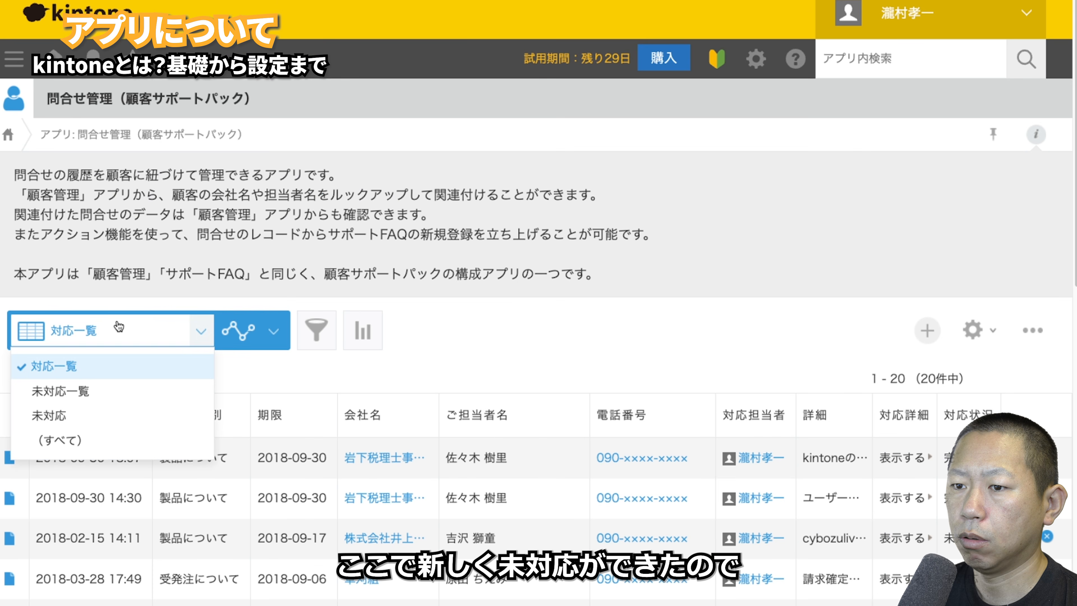
pyautogui.click(87, 419)
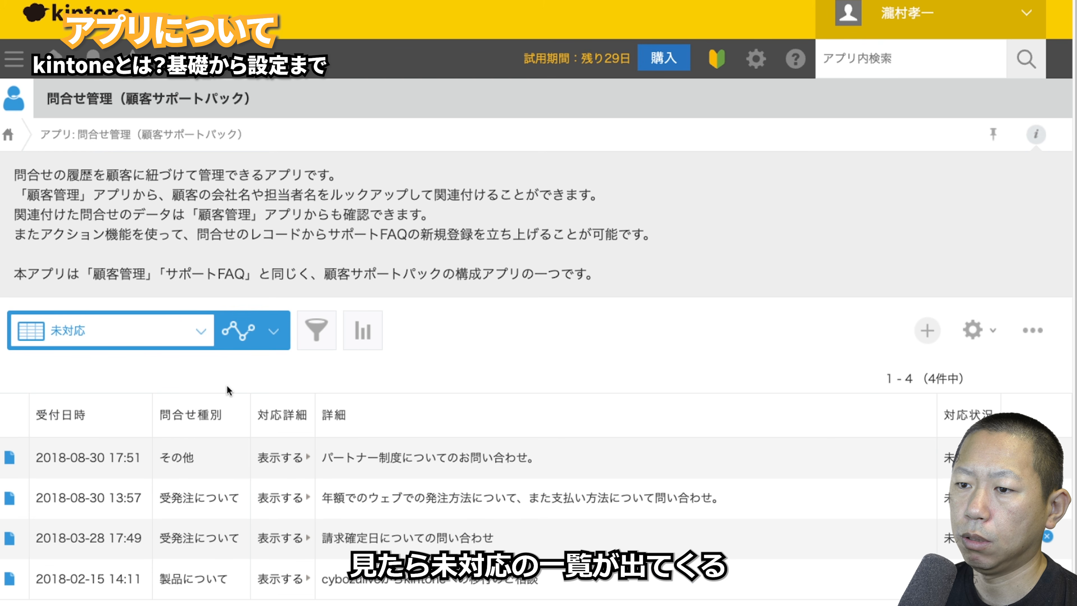
pyautogui.scroll(-1, 236, 391)
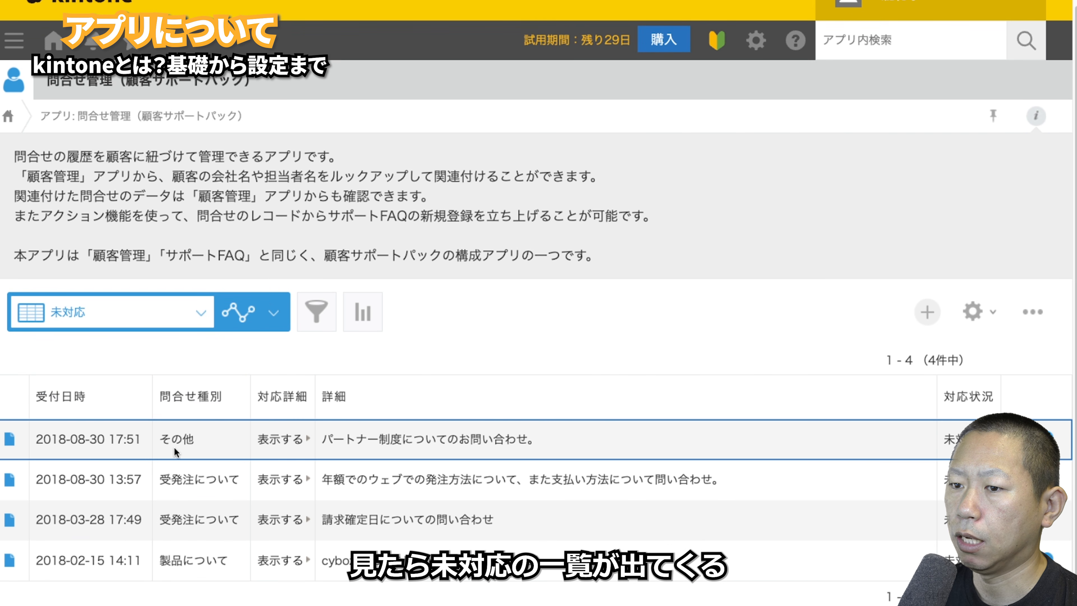
pyautogui.click(11, 439)
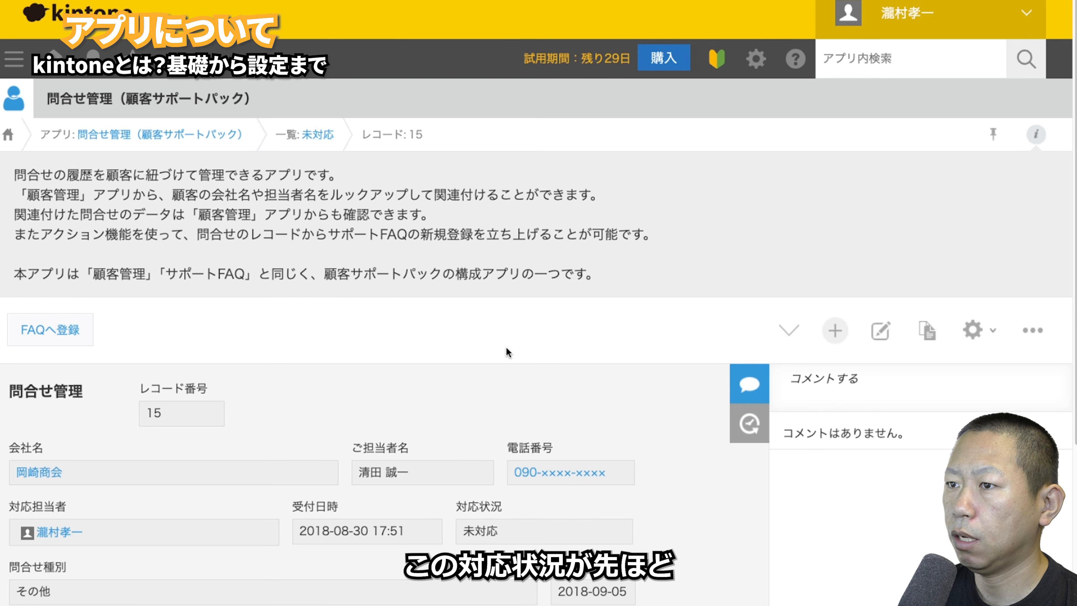
# - Change record 15's 対応状況 to 対応中, save, and return to the 未対応 list
pyautogui.click(875, 338)
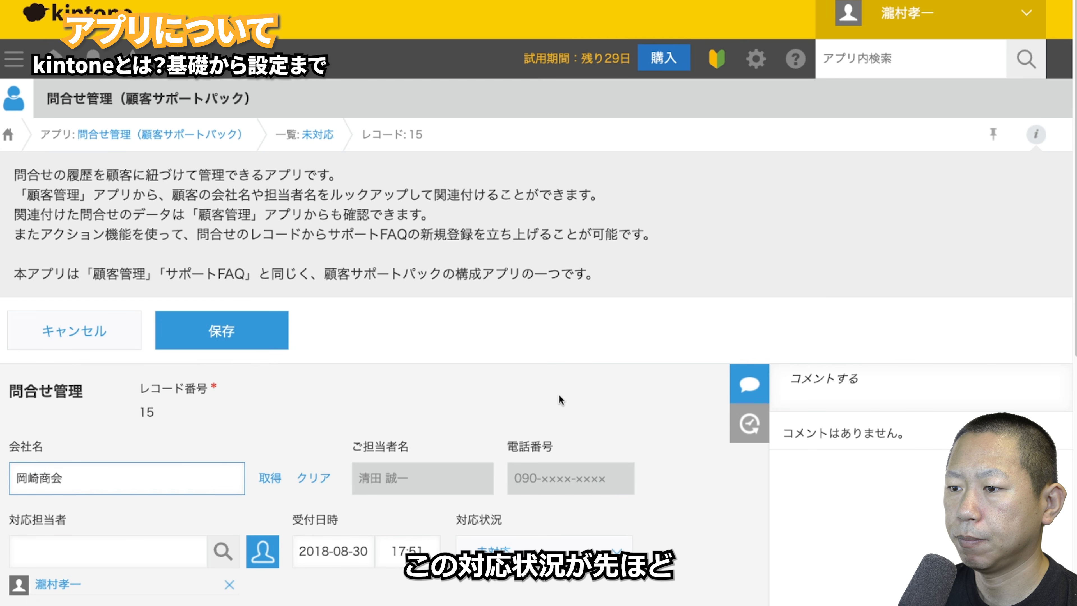
pyautogui.scroll(-8, 559, 395)
pyautogui.click(530, 200)
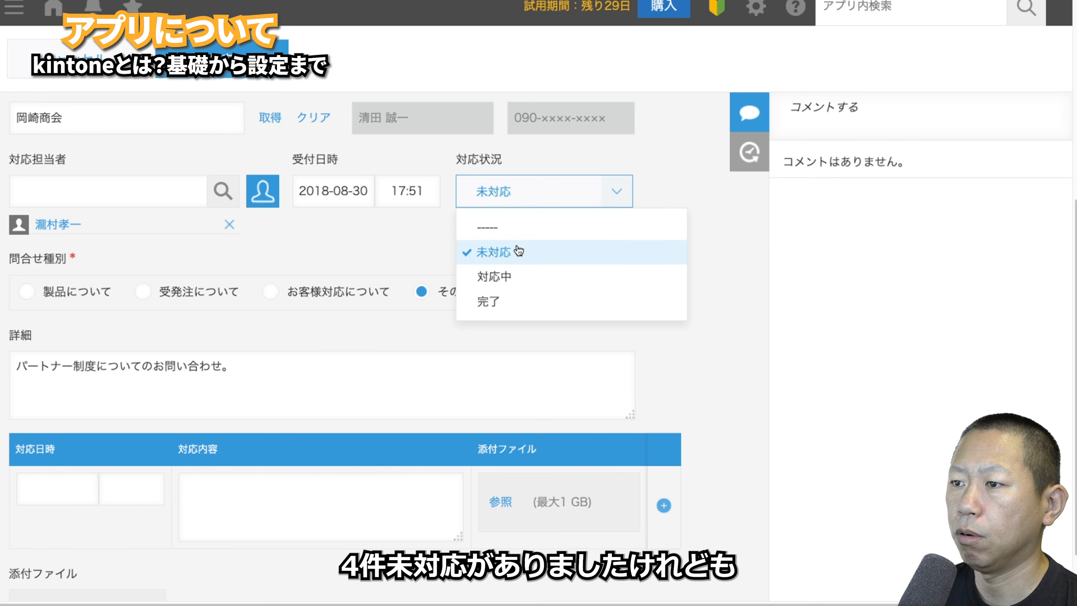
pyautogui.click(504, 276)
pyautogui.click(208, 78)
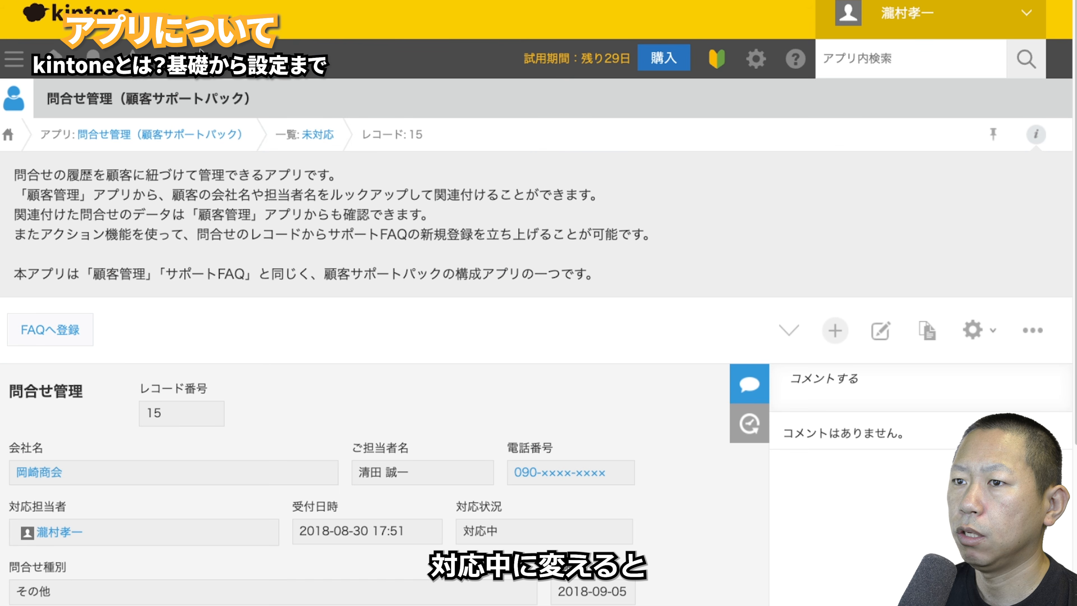
pyautogui.click(315, 135)
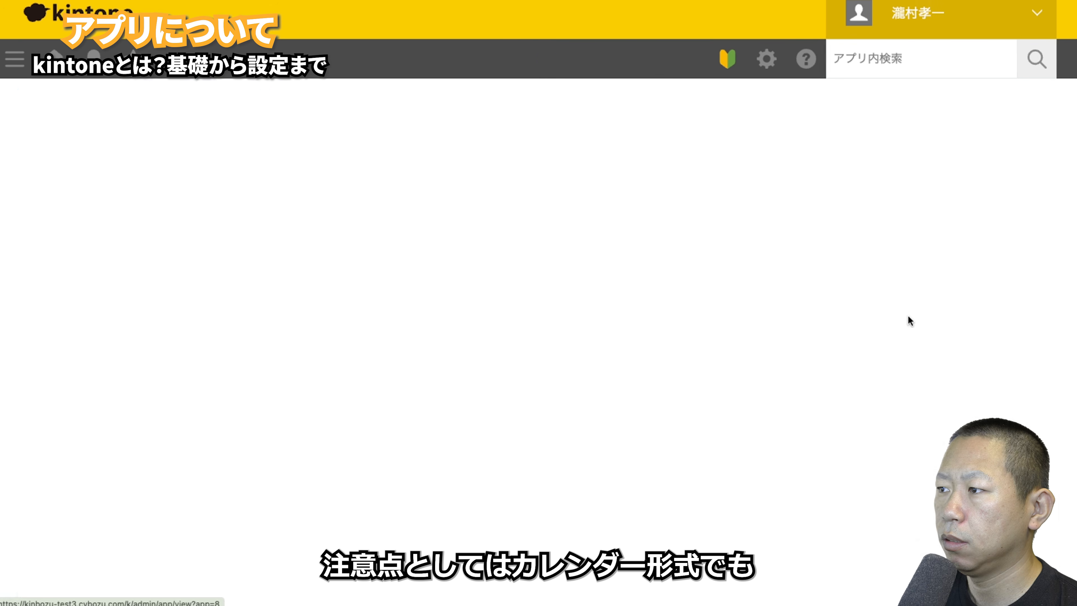
# - Show the list in calendar format and step back to April 2026, then forward to May
pyautogui.click(89, 310)
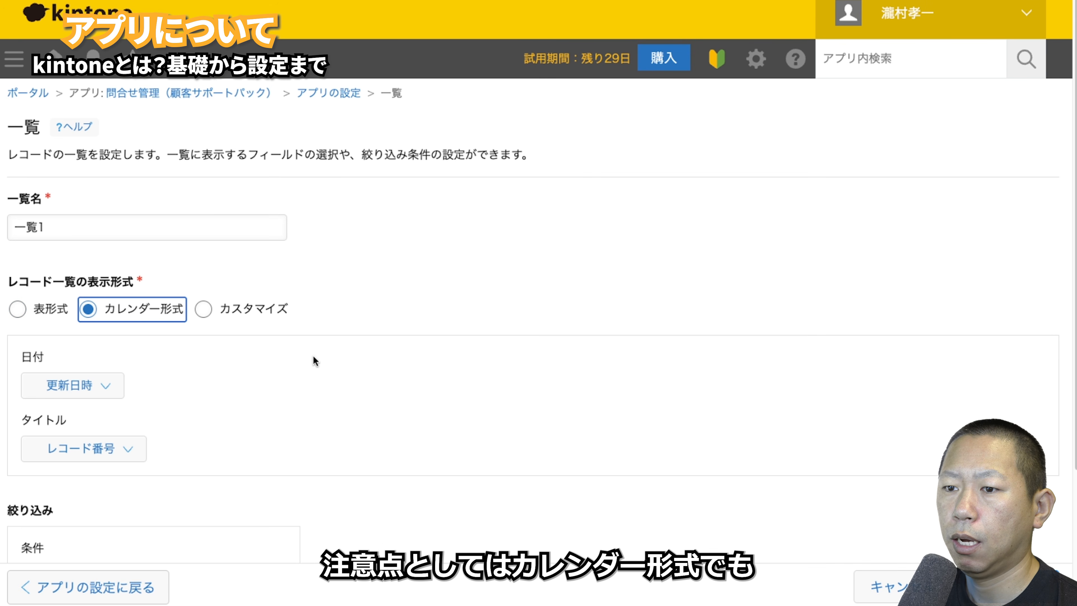
pyautogui.scroll(-5, 214, 437)
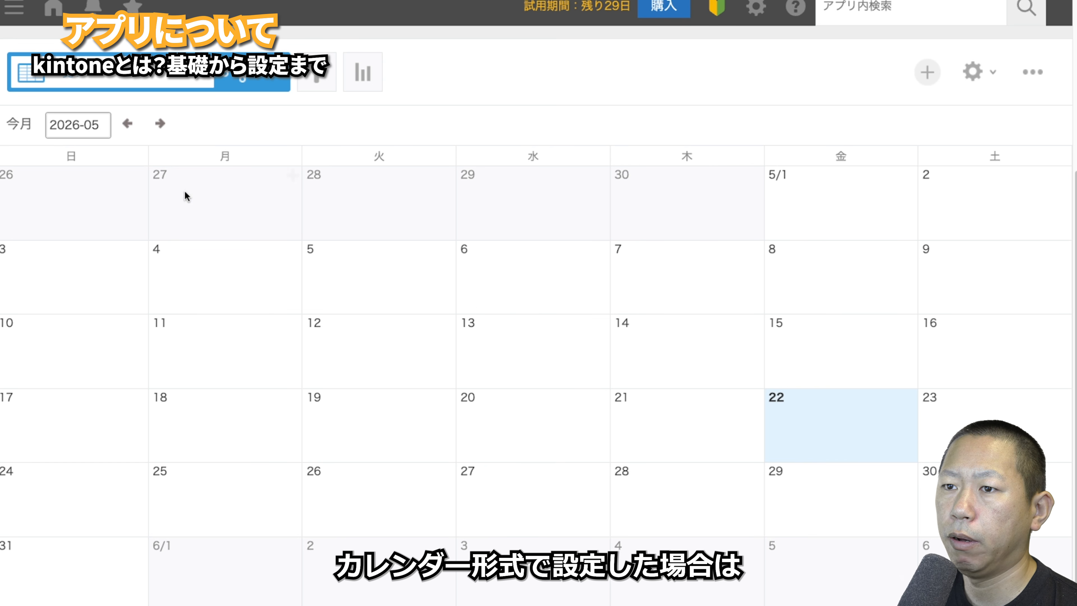
pyautogui.click(132, 123)
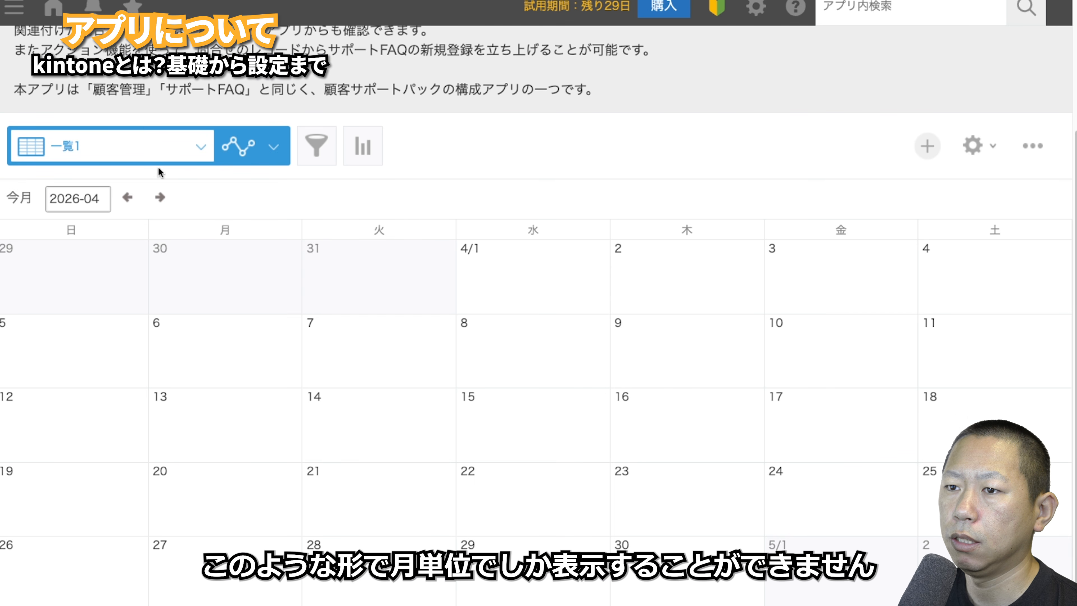
pyautogui.click(160, 123)
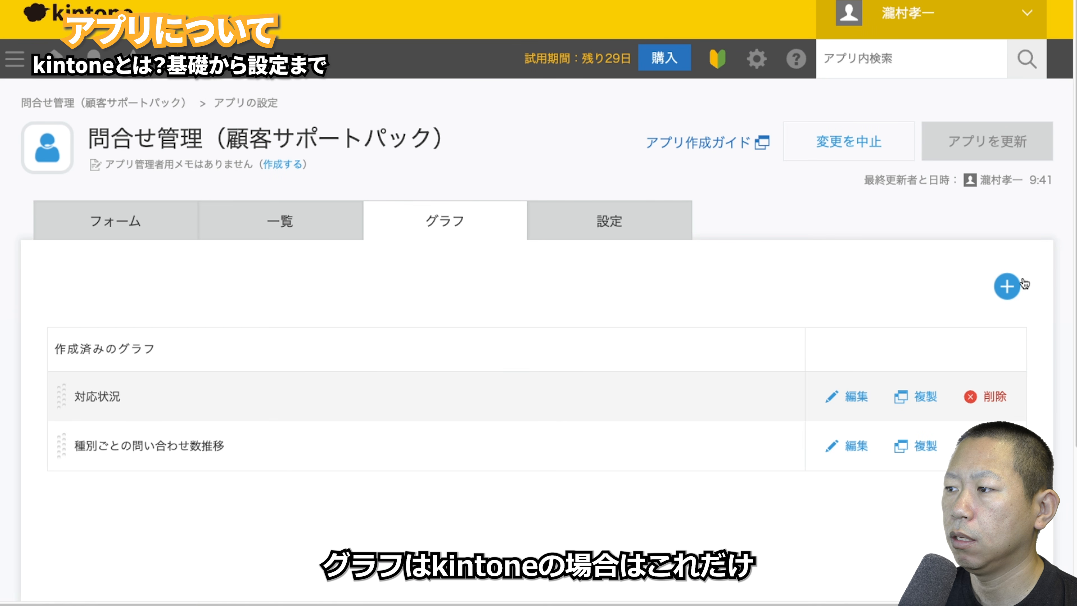
# - Start a new graph set to 縦棒グラフ with plain 積み上げ stacked bars
pyautogui.click(1006, 286)
pyautogui.scroll(-5, 624, 343)
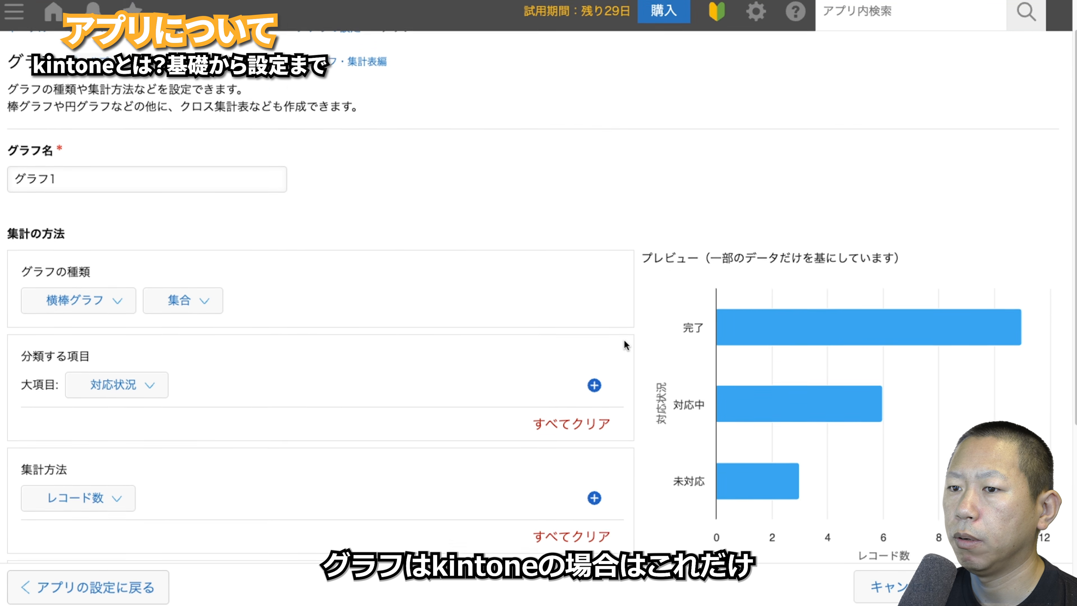
pyautogui.click(119, 223)
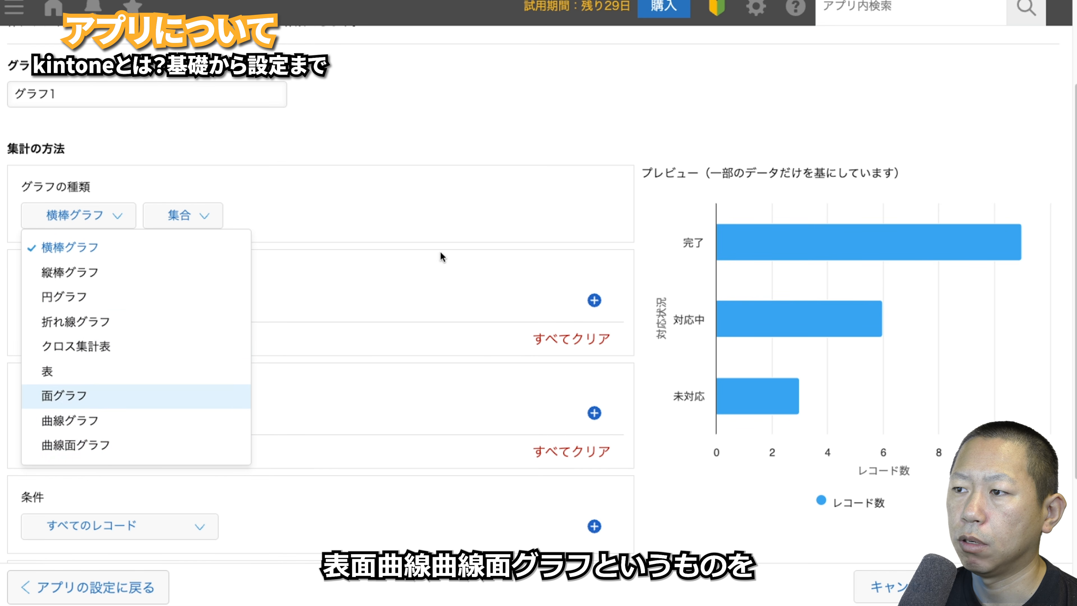
pyautogui.click(500, 96)
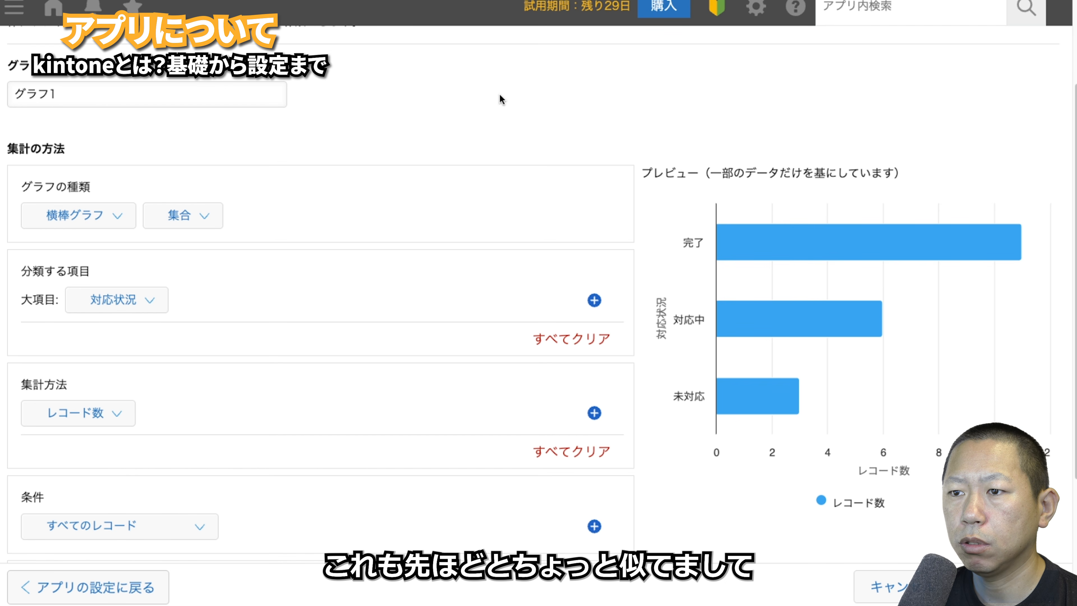
pyautogui.click(194, 219)
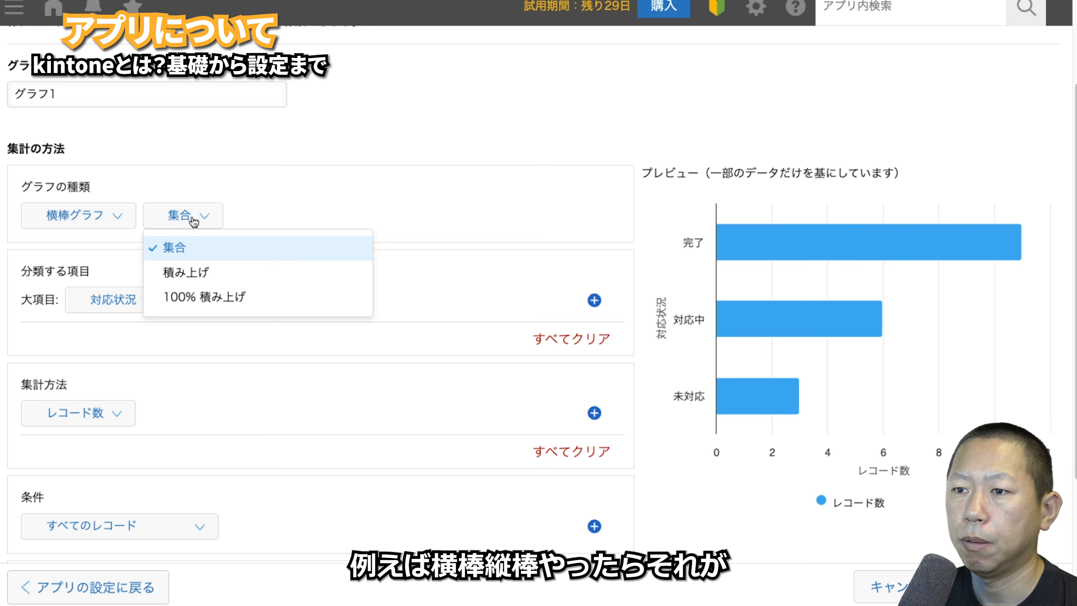
pyautogui.click(121, 227)
pyautogui.click(94, 274)
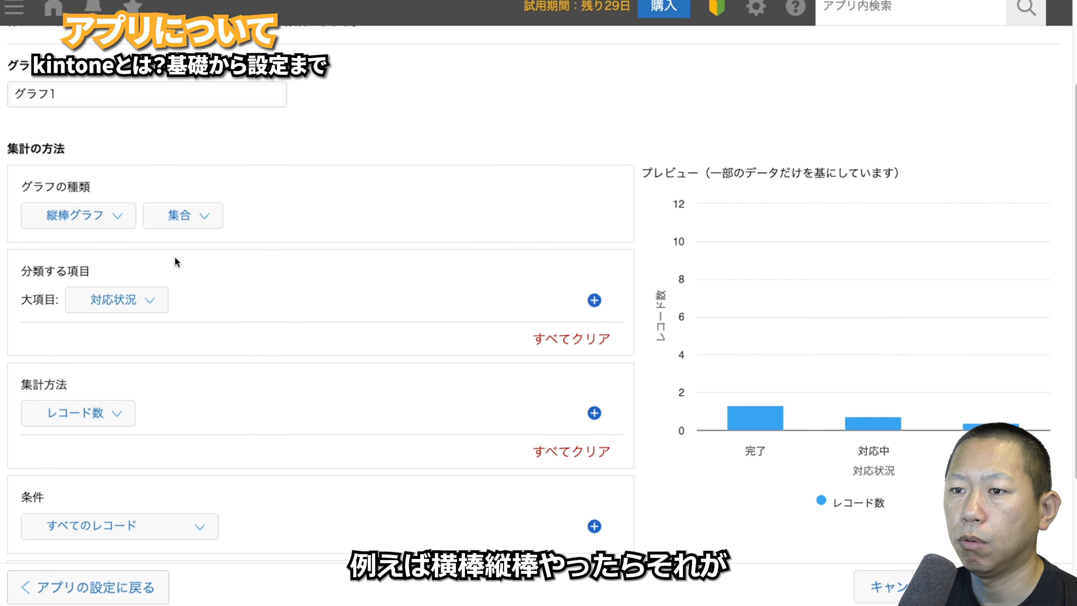
pyautogui.click(178, 218)
pyautogui.click(176, 297)
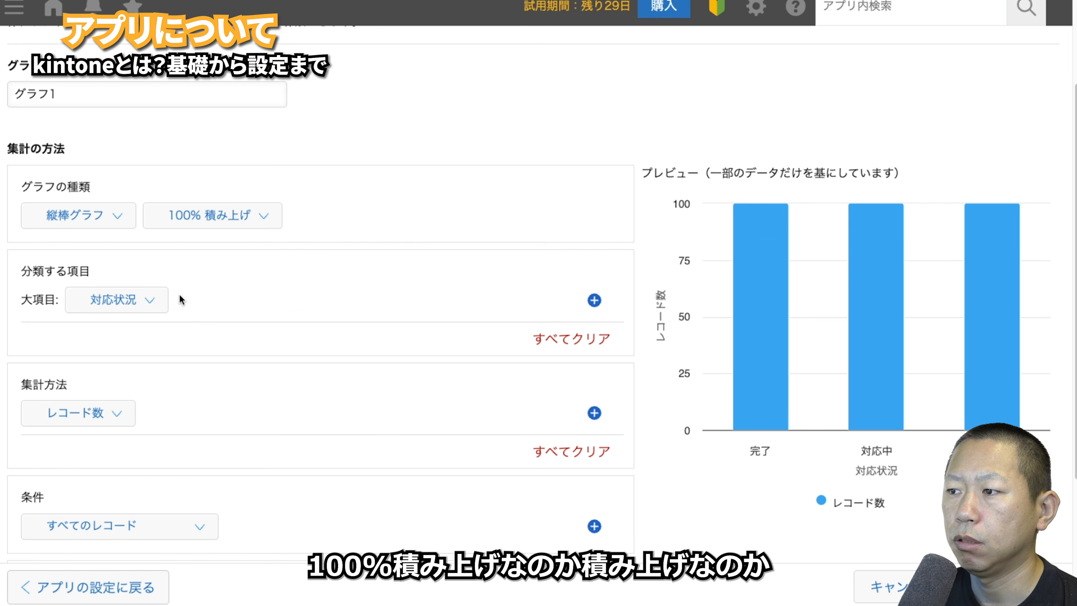
pyautogui.click(186, 228)
pyautogui.click(184, 273)
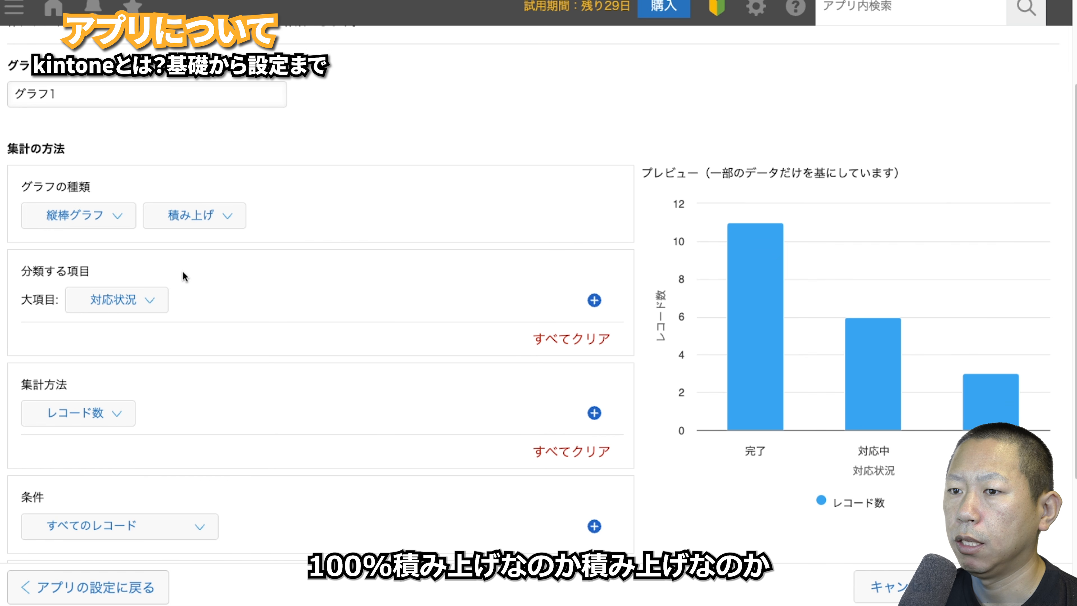
# - Group the graph by 作成日時 per quarter, with 受付日時 as the middle grouping
pyautogui.click(149, 303)
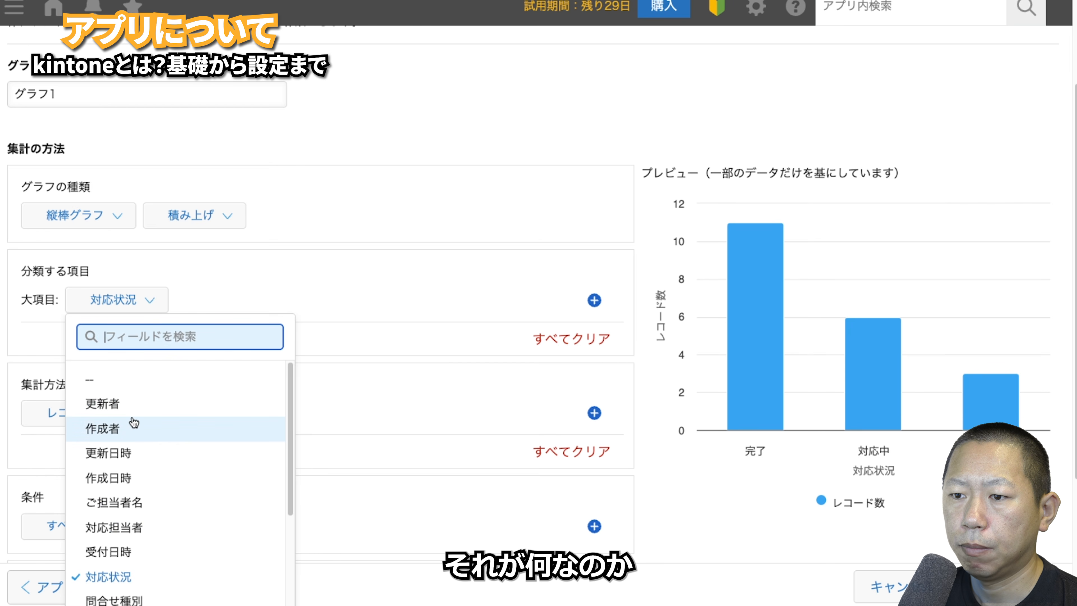
pyautogui.click(130, 487)
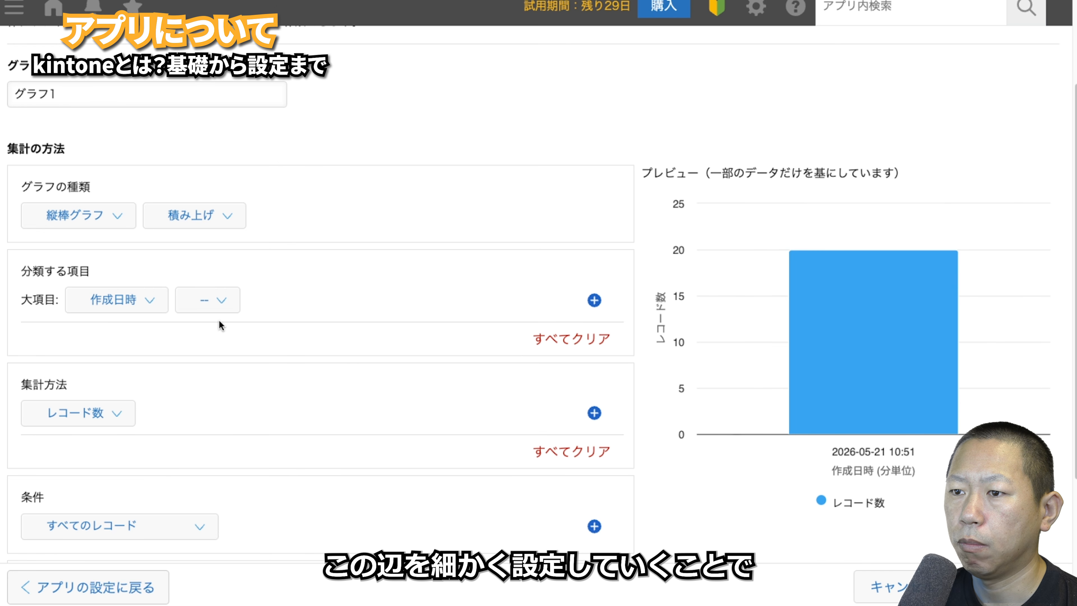
pyautogui.click(208, 305)
pyautogui.click(217, 380)
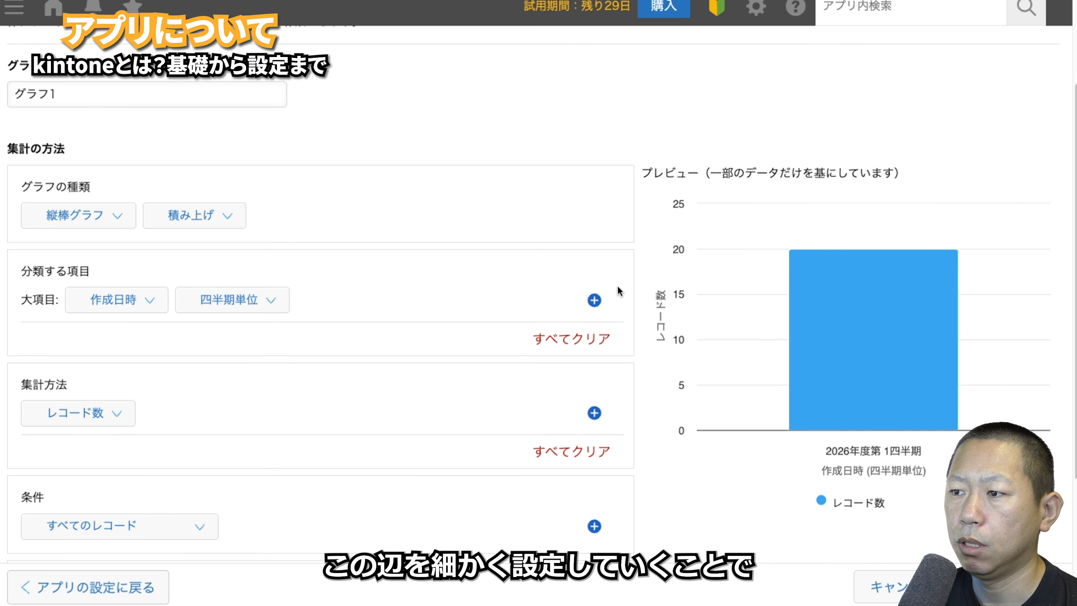
pyautogui.click(594, 301)
pyautogui.click(110, 347)
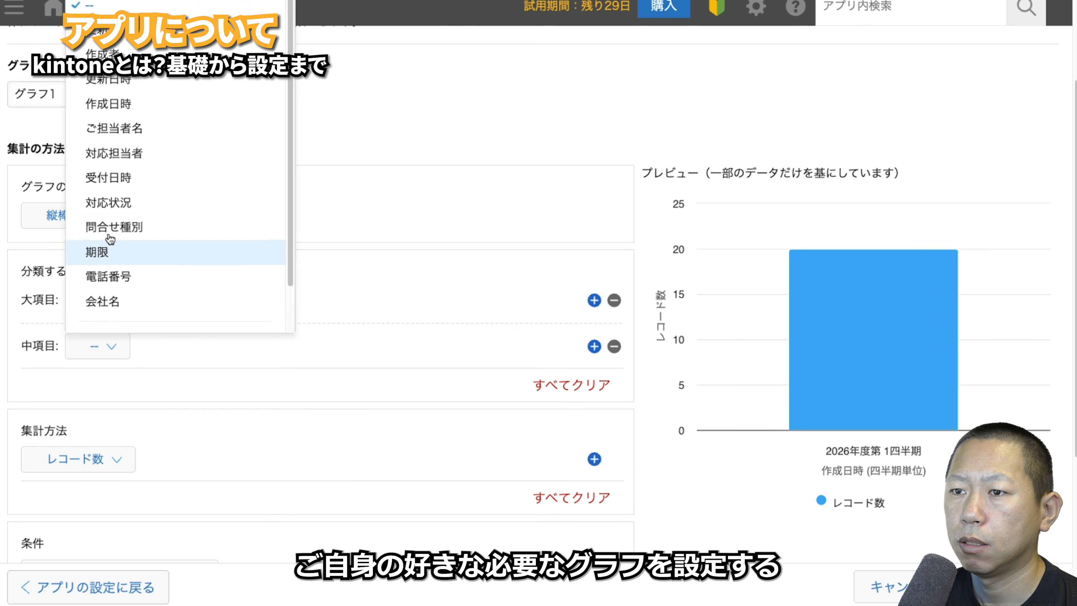
pyautogui.click(108, 175)
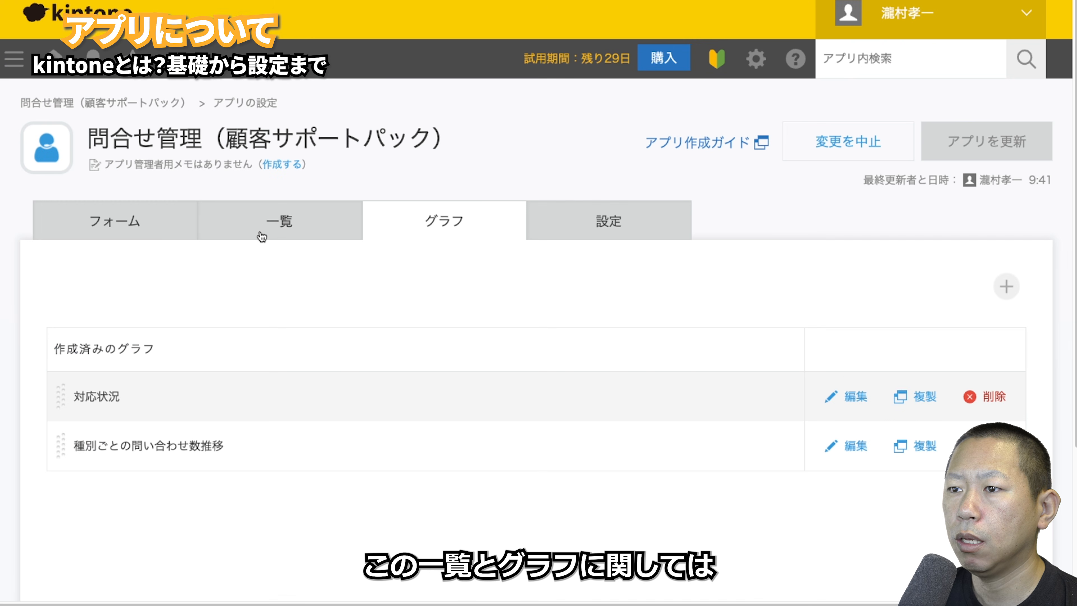
pyautogui.click(260, 231)
pyautogui.click(375, 225)
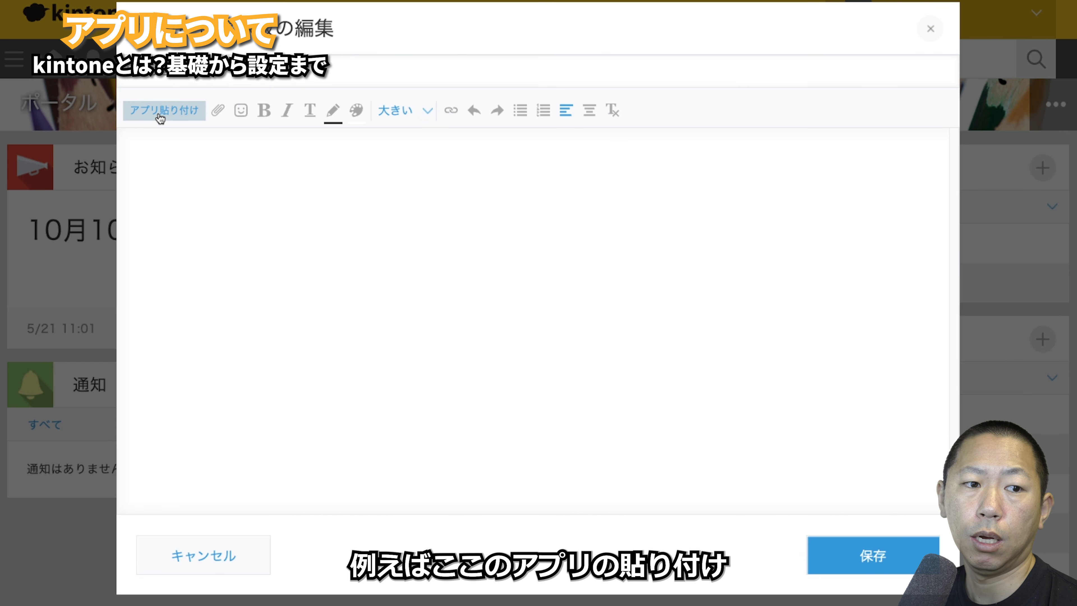
# - Embed the 問合せ管理 app's 未対応 record list in the announcement
pyautogui.click(160, 111)
pyautogui.click(229, 250)
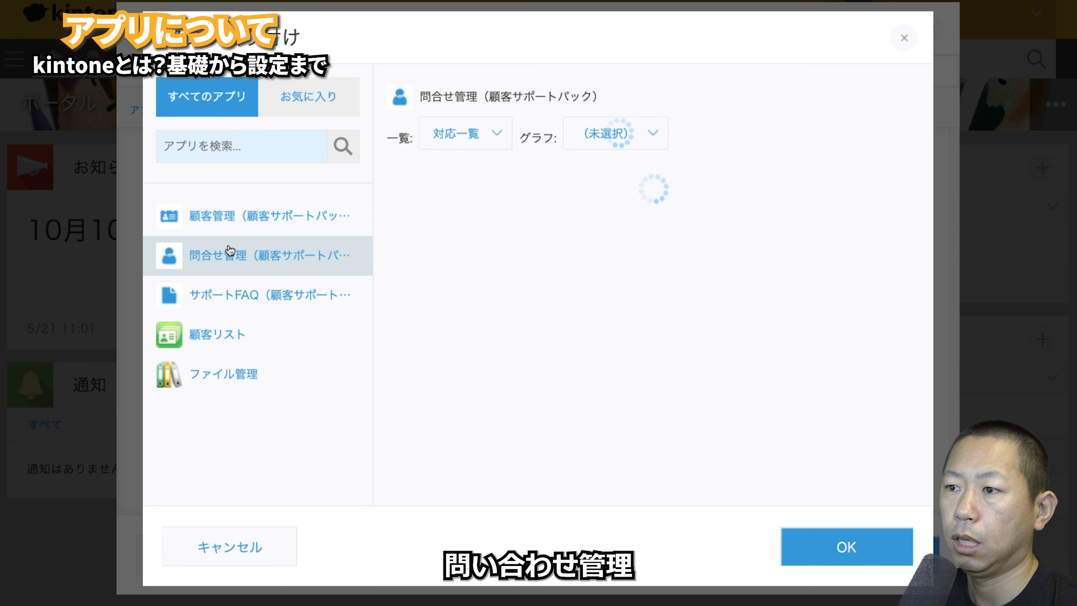
pyautogui.click(466, 134)
pyautogui.click(478, 217)
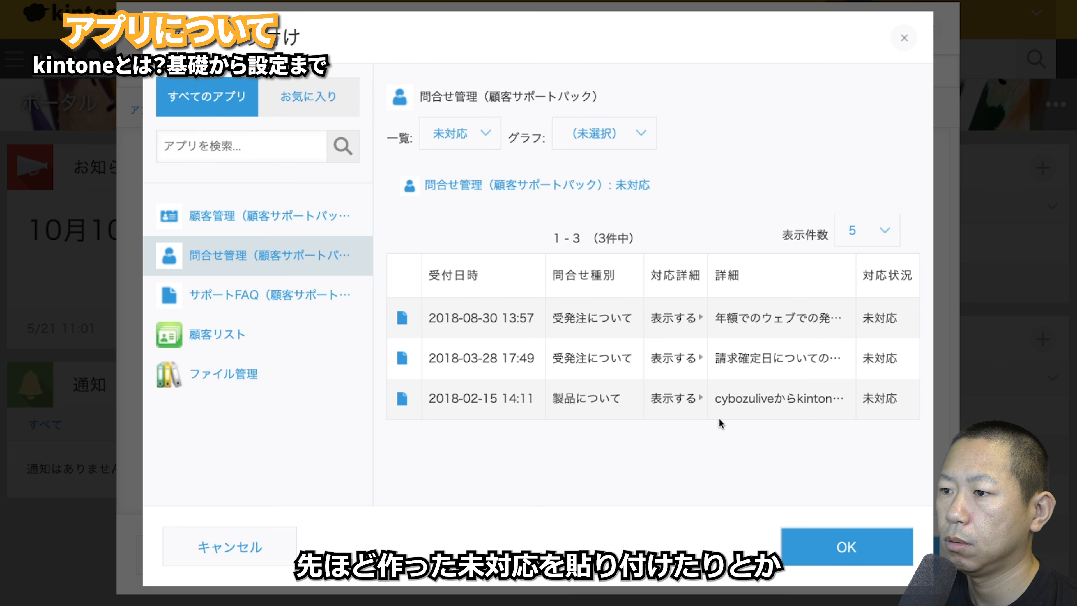
pyautogui.click(793, 537)
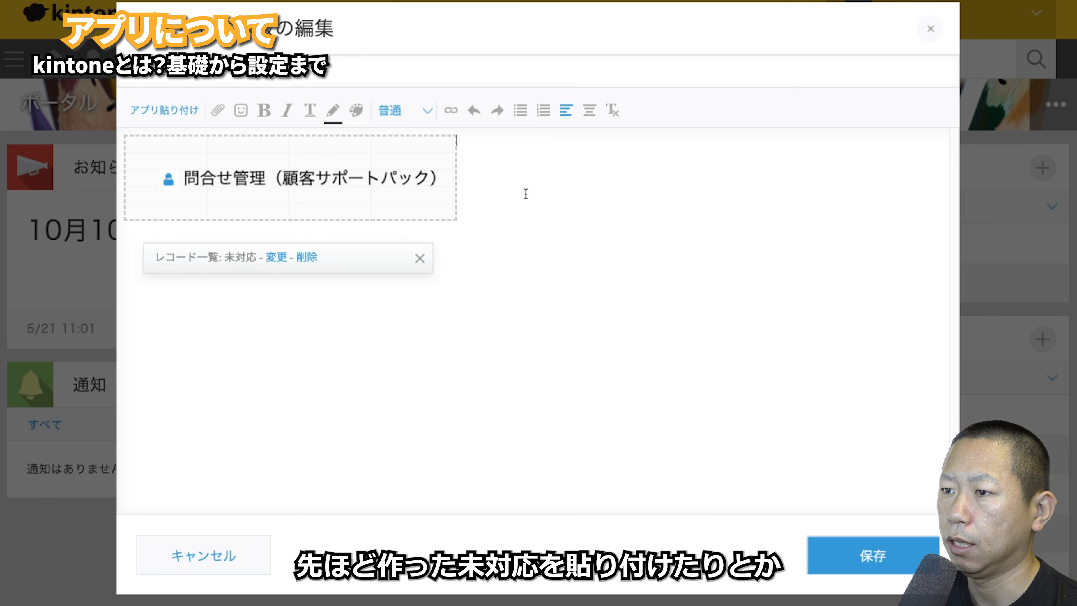
# - Embed the 対応状況 graph below the list and save the announcement
pyautogui.click(462, 225)
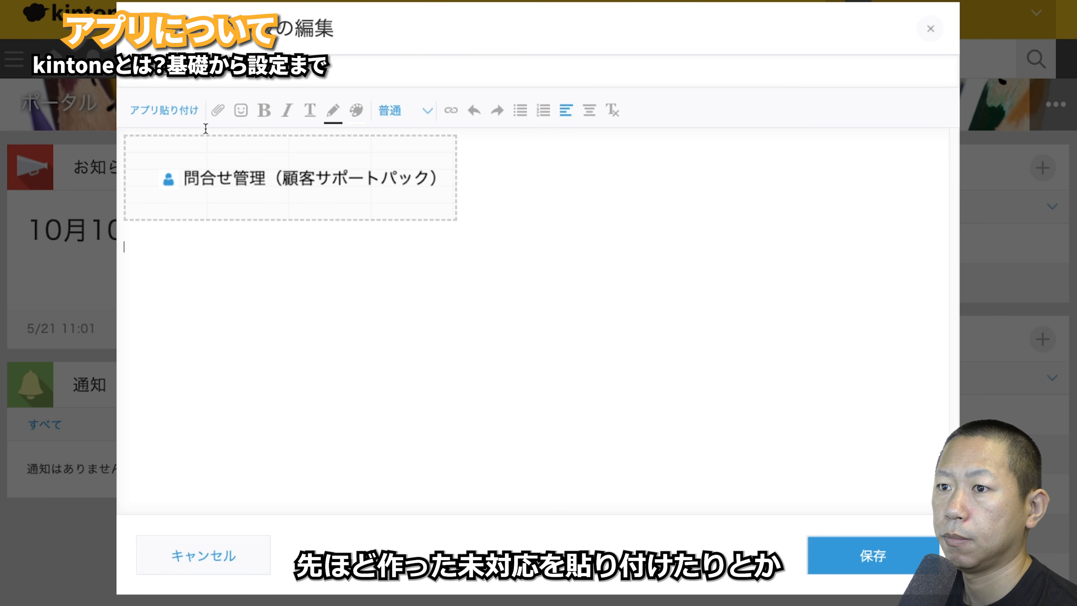
pyautogui.click(178, 112)
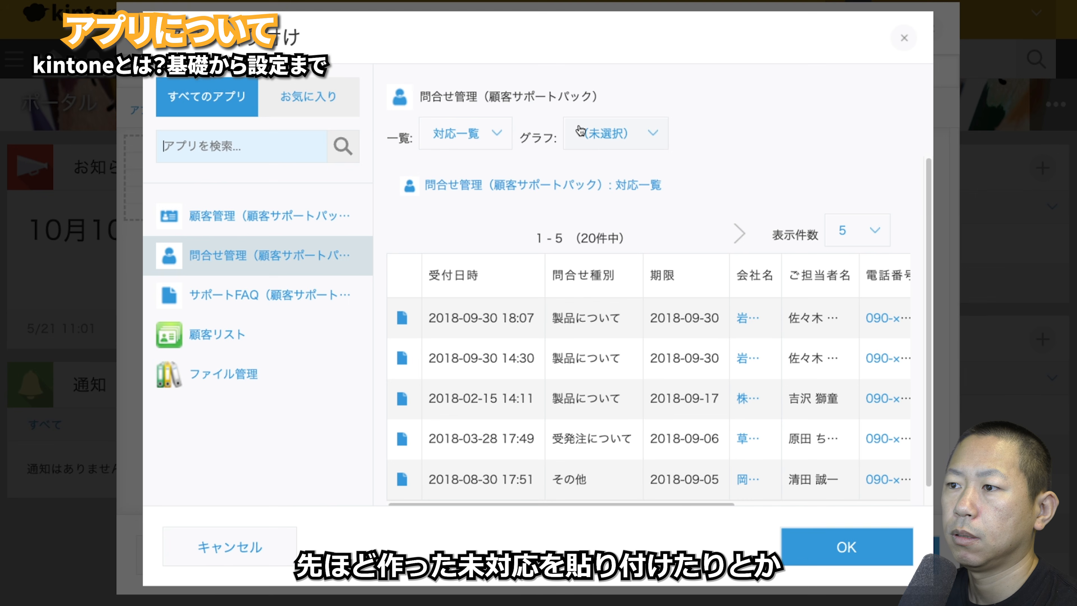
pyautogui.click(589, 132)
pyautogui.click(614, 177)
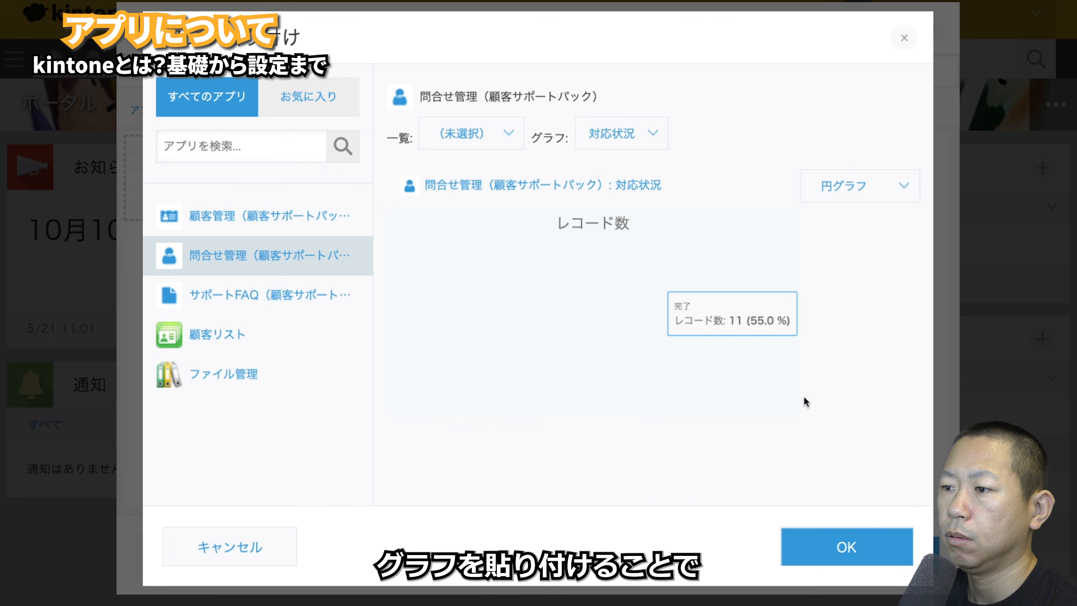
pyautogui.click(846, 548)
pyautogui.click(866, 555)
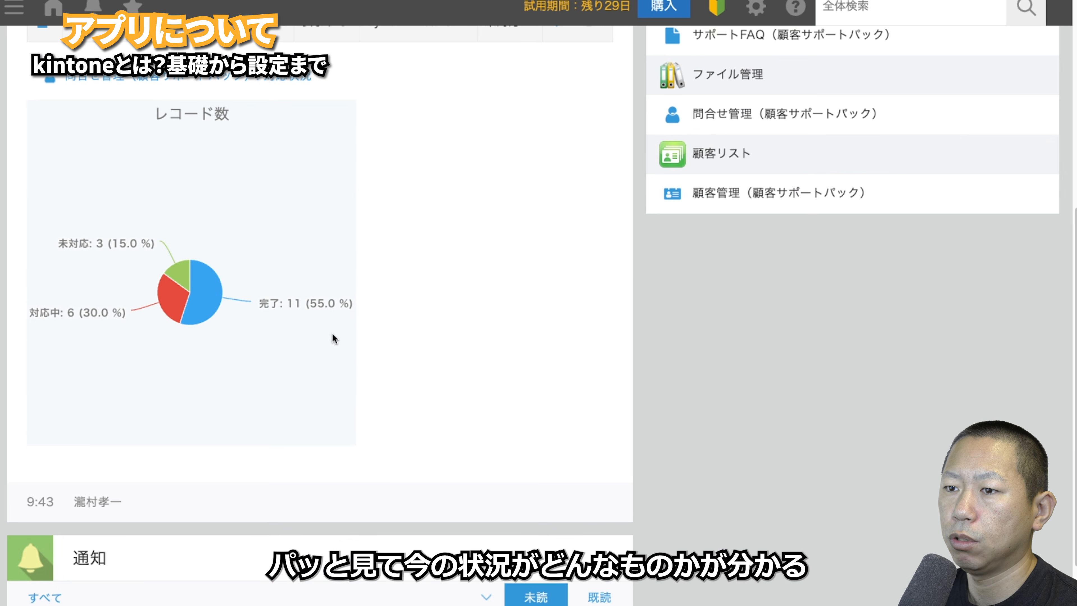
# - Open the 問合せ管理 app's settings and dismiss the app creation guide
pyautogui.moveTo(209, 294)
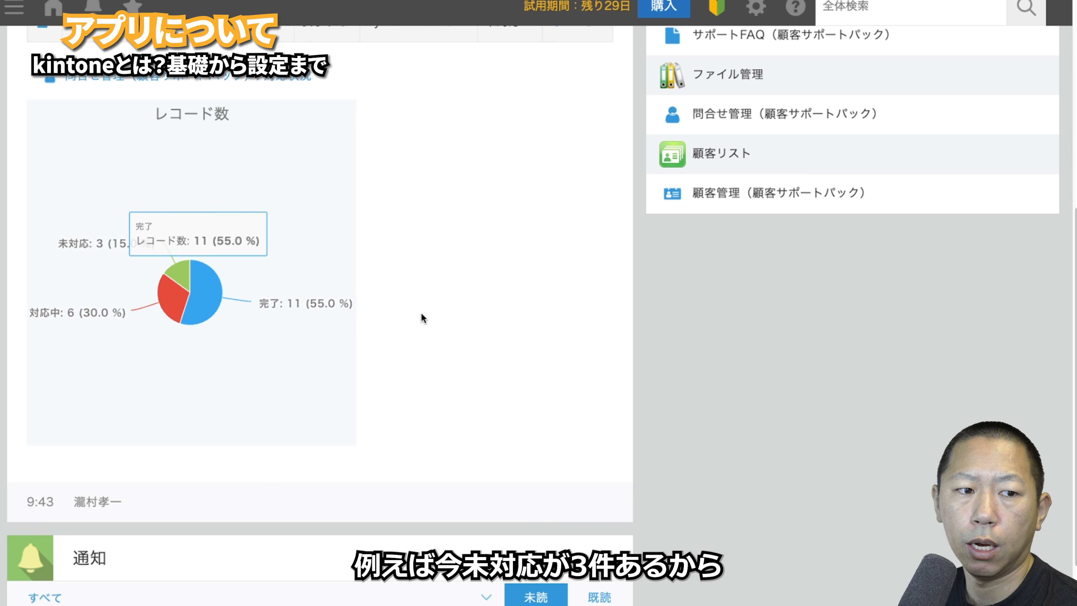
pyautogui.click(182, 278)
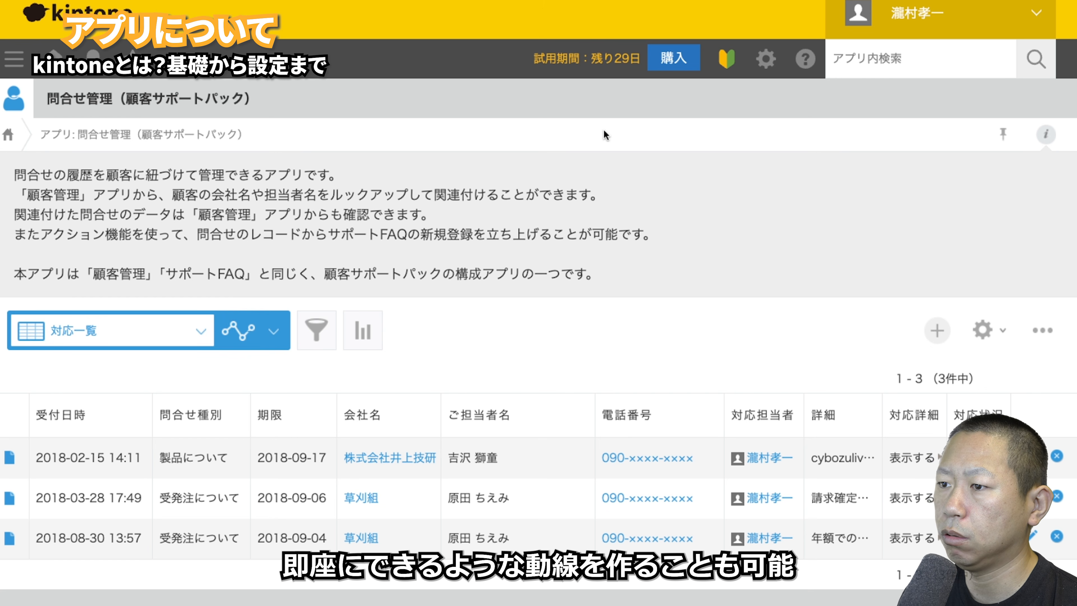
pyautogui.click(975, 333)
pyautogui.click(911, 210)
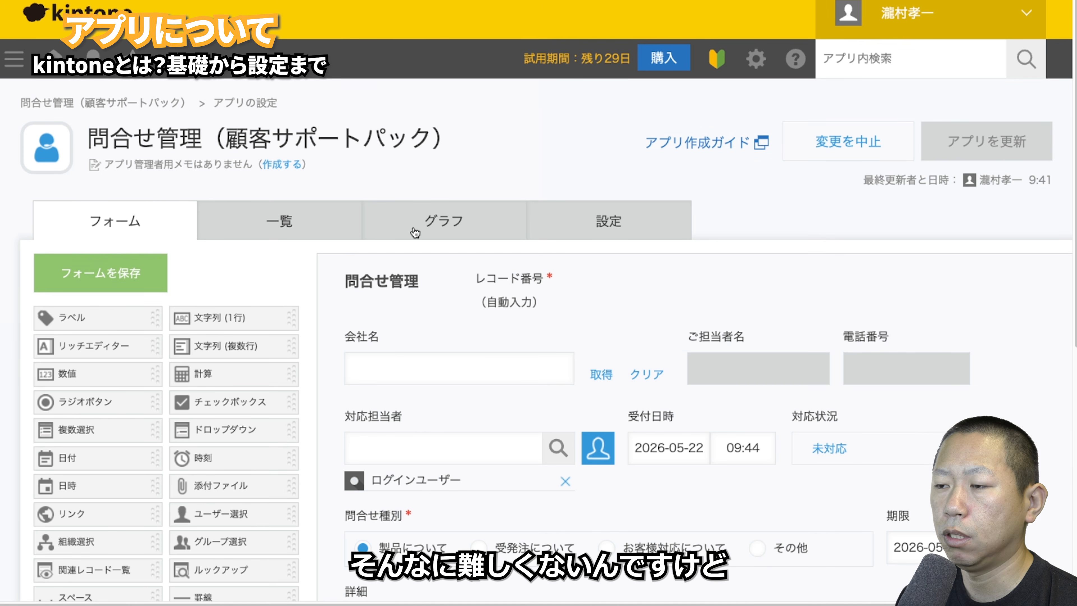
# - Delete all text from アプリの説明 under アイコンと説明 and save
pyautogui.click(626, 220)
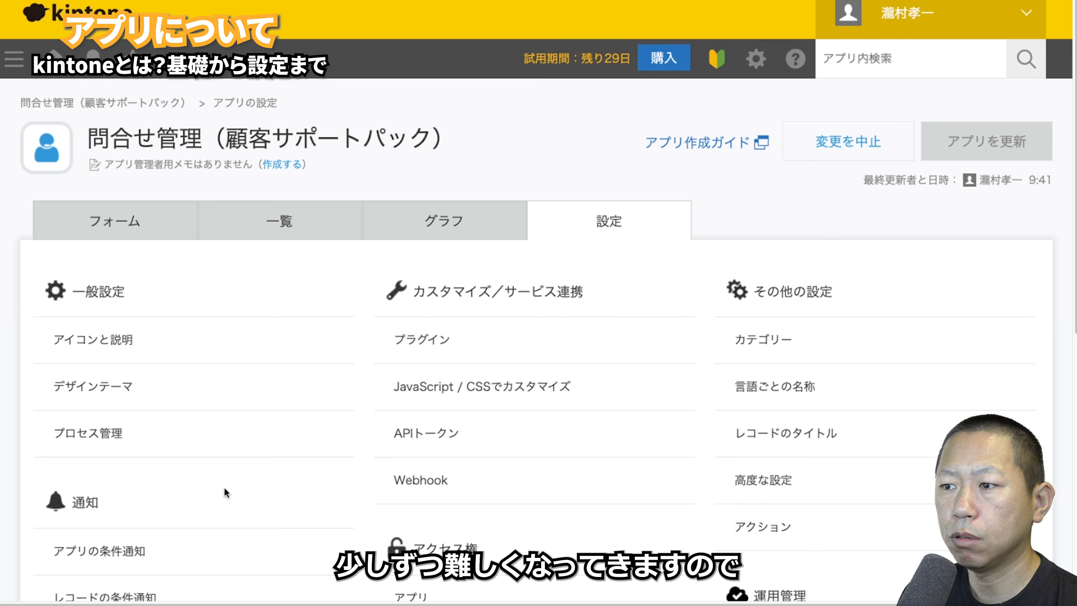
pyautogui.scroll(-2, 224, 488)
pyautogui.scroll(-3, 226, 493)
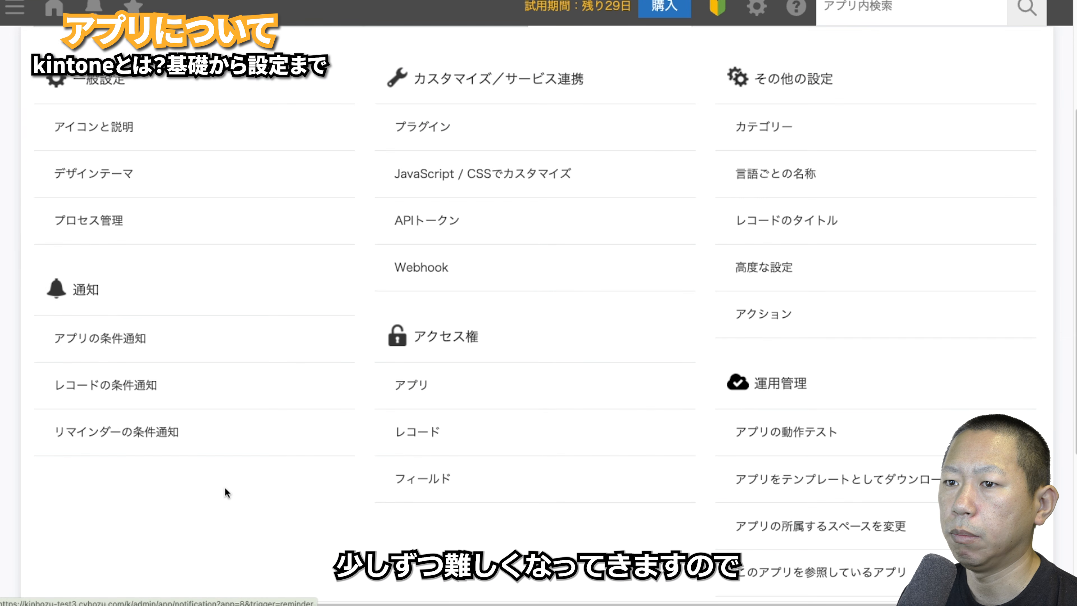
pyautogui.scroll(1, 225, 491)
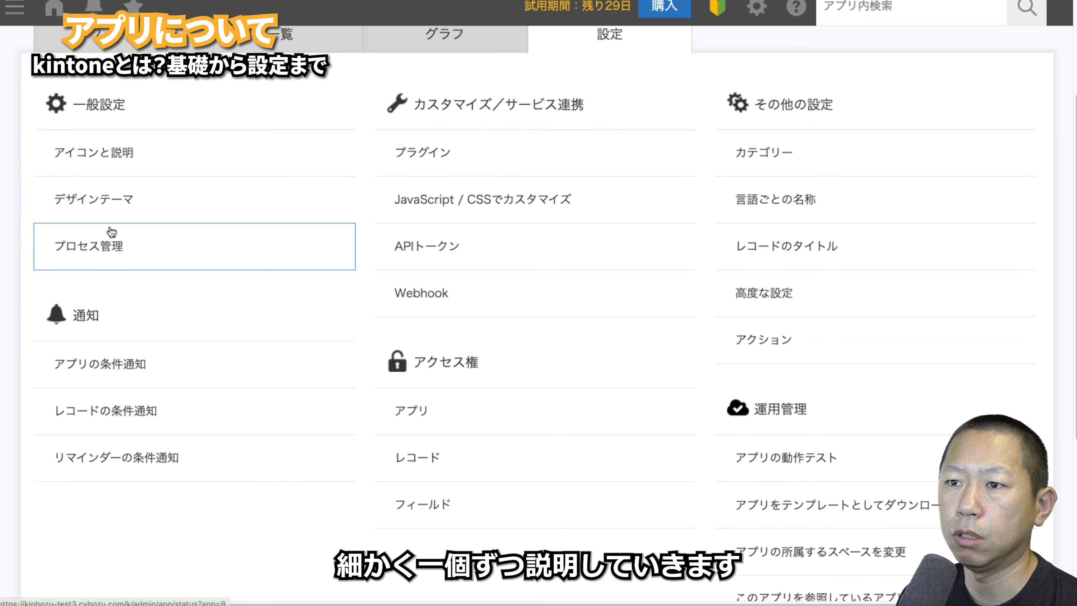
pyautogui.click(92, 152)
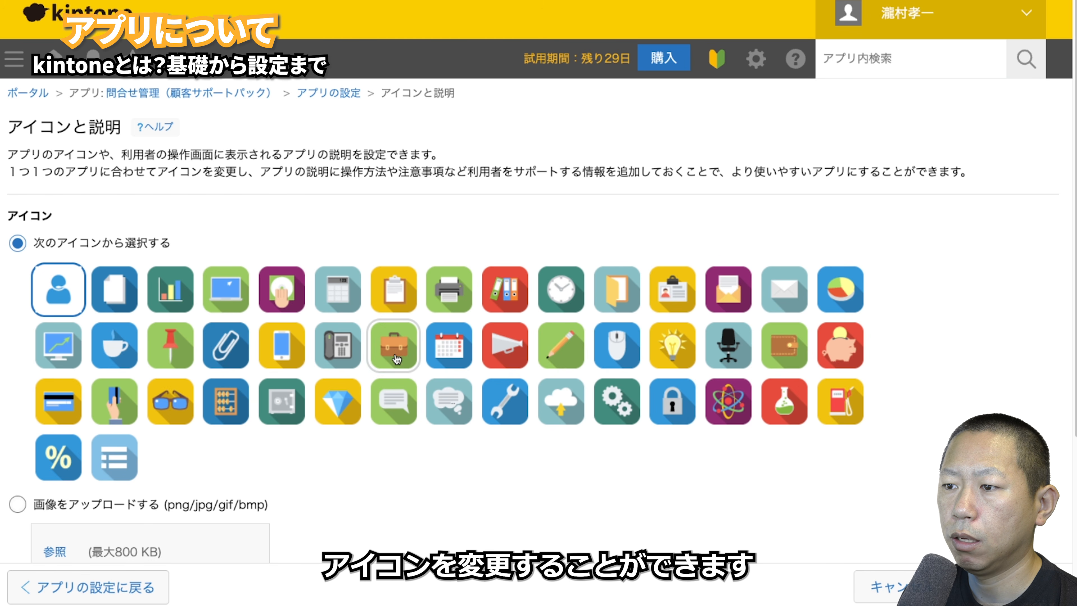
pyautogui.scroll(-5, 526, 360)
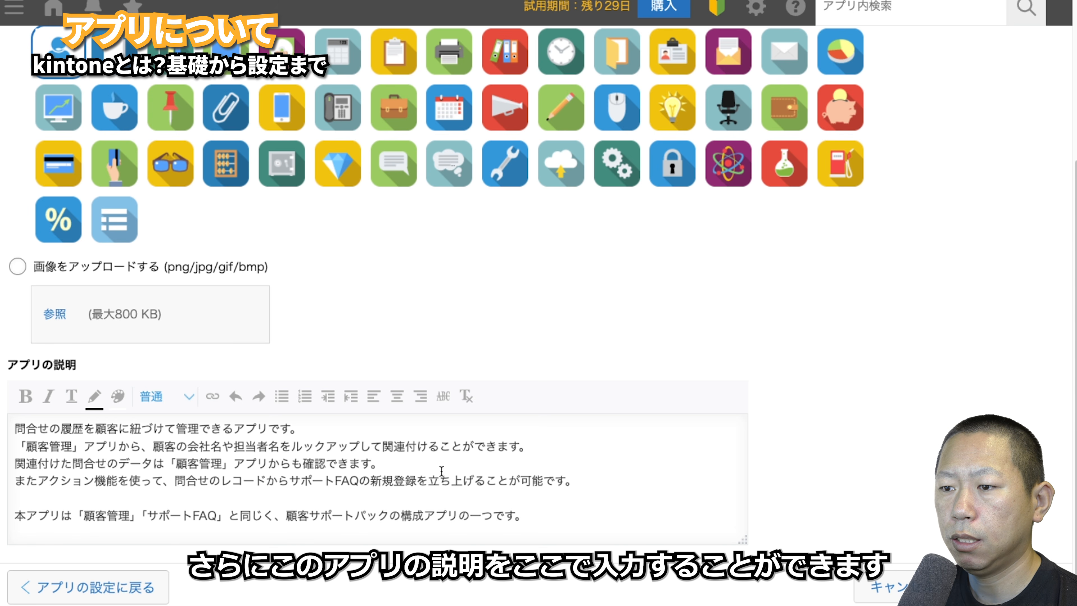
pyautogui.moveTo(561, 524); pyautogui.dragTo(12, 425)
pyautogui.press('Delete')
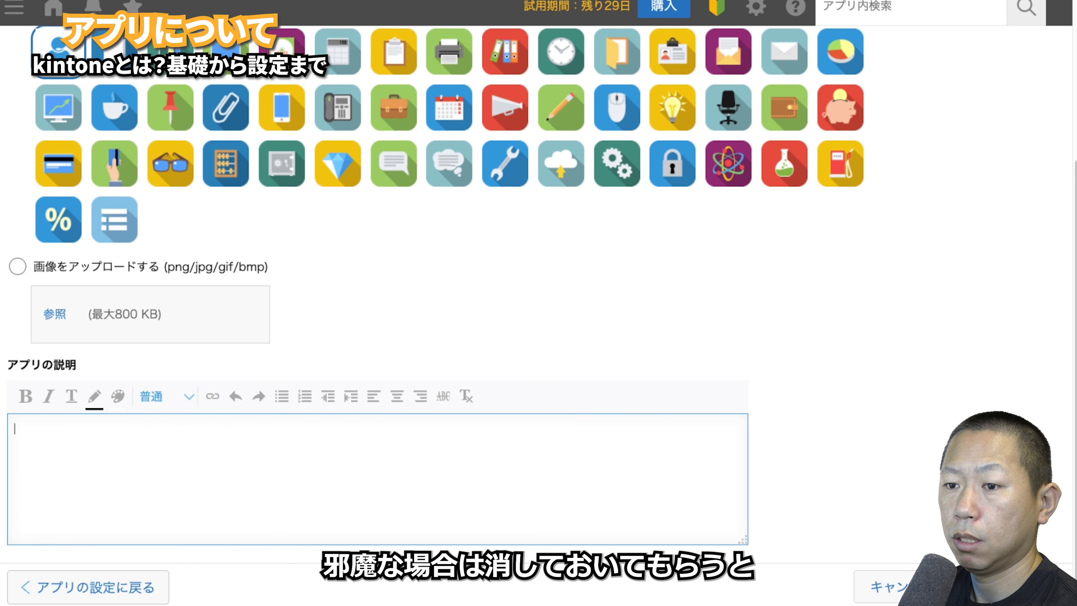
pyautogui.click(1014, 588)
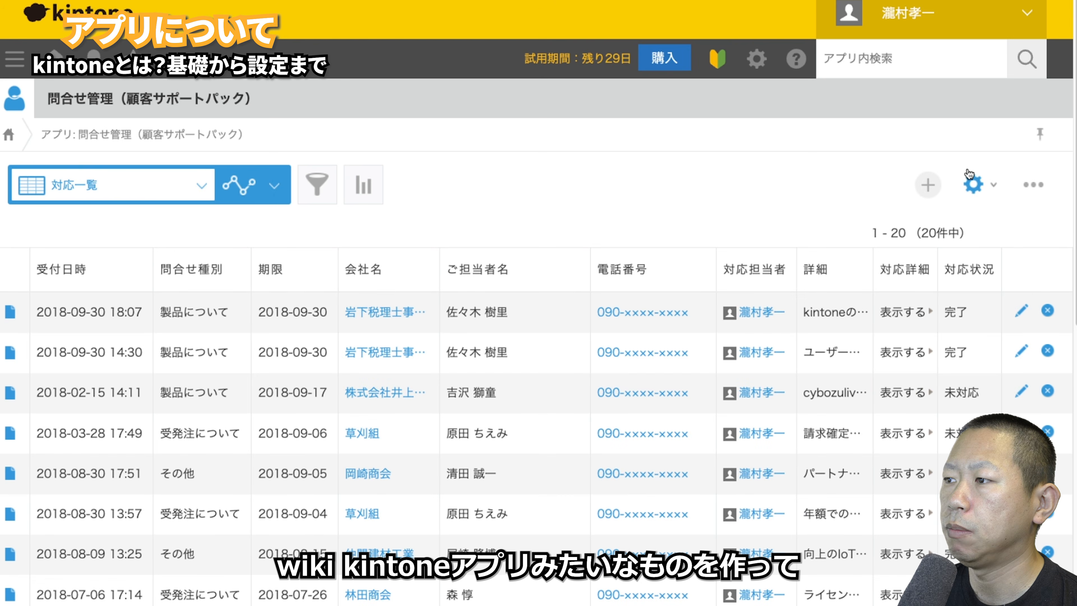
# - Preview the レッド, グリーン, ブルー, イエロー and ブラック design themes, then return to app settings
pyautogui.click(973, 183)
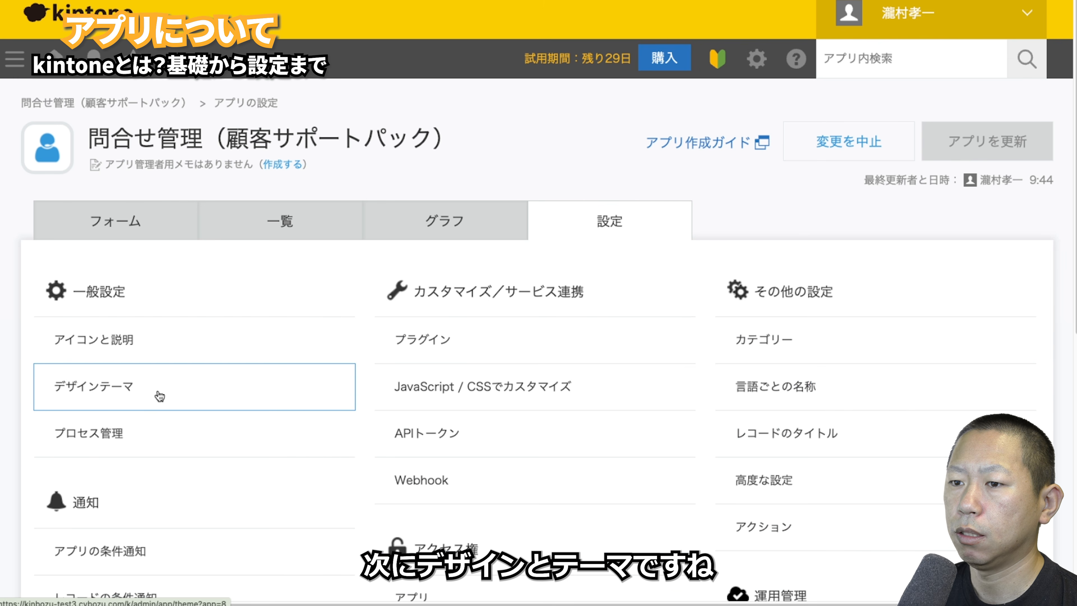
pyautogui.click(159, 396)
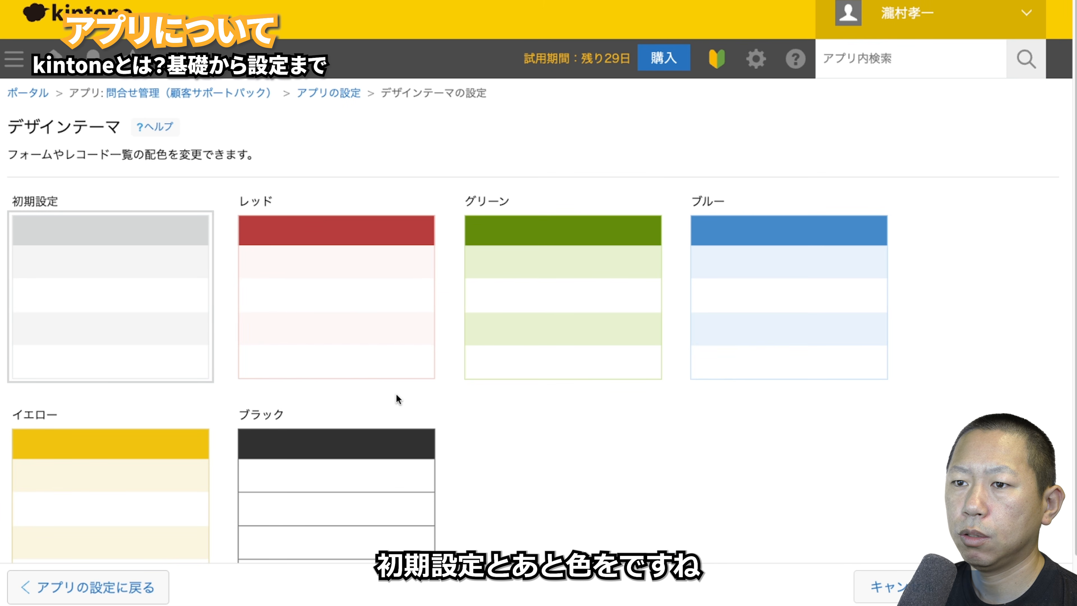
pyautogui.click(328, 302)
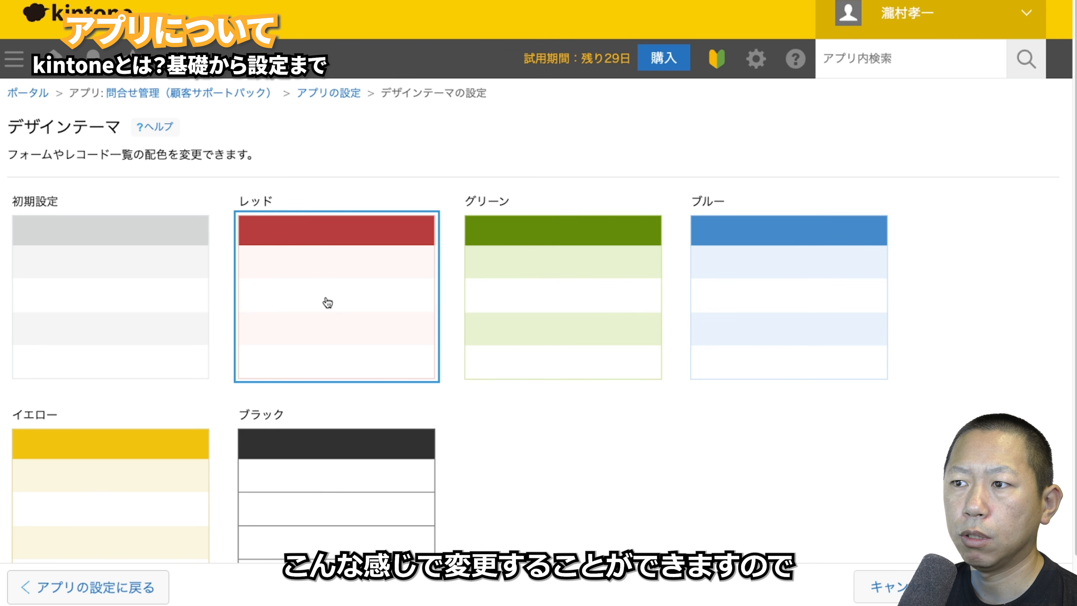
pyautogui.click(537, 285)
pyautogui.click(750, 284)
pyautogui.scroll(-2, 484, 367)
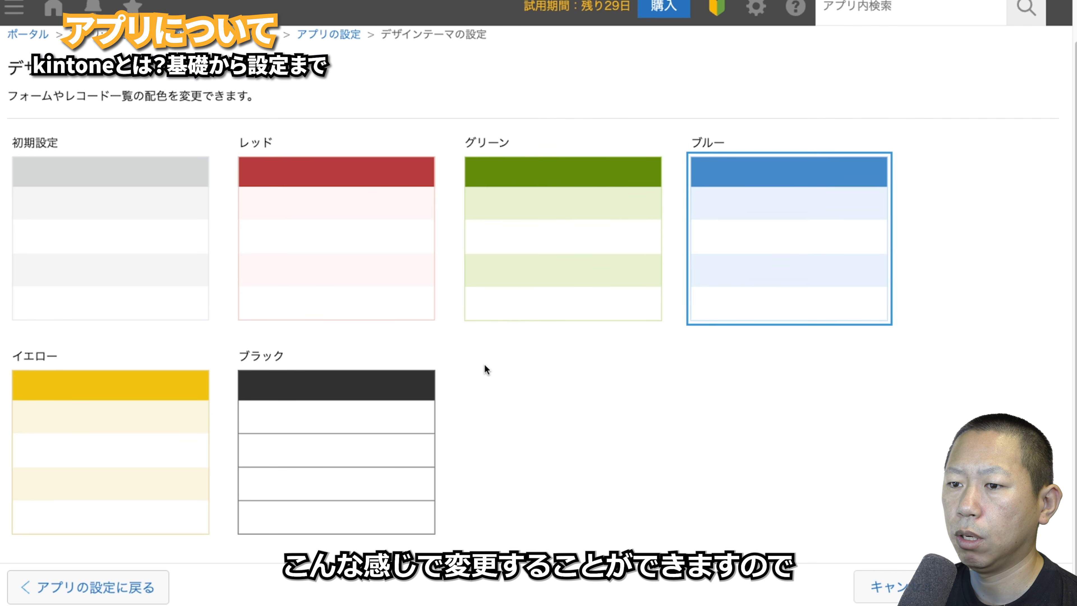
pyautogui.click(182, 431)
pyautogui.click(333, 426)
pyautogui.moveTo(127, 433); pyautogui.dragTo(359, 422)
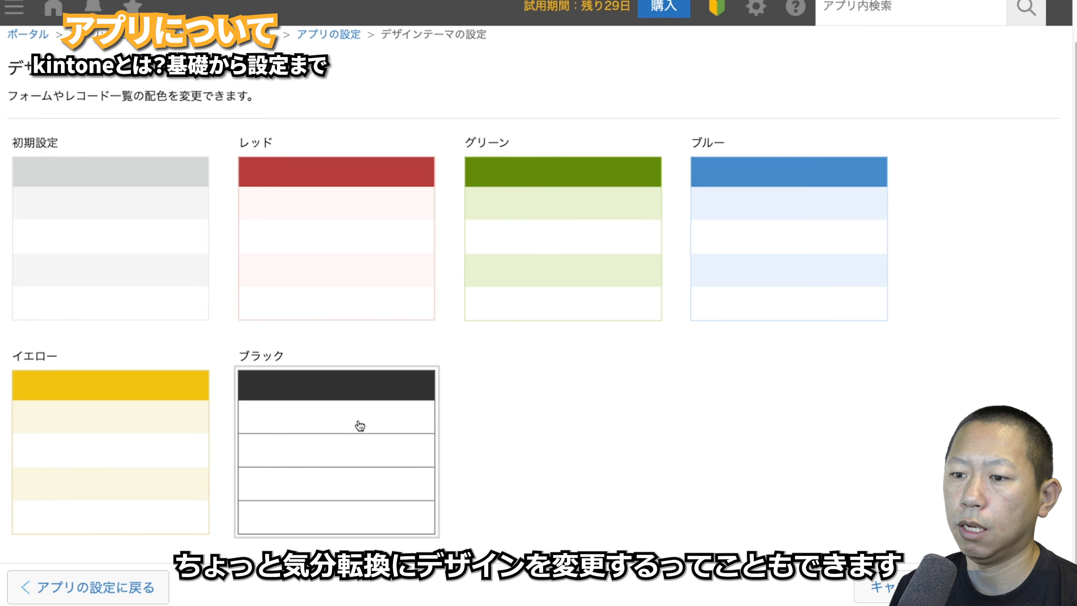
pyautogui.click(181, 466)
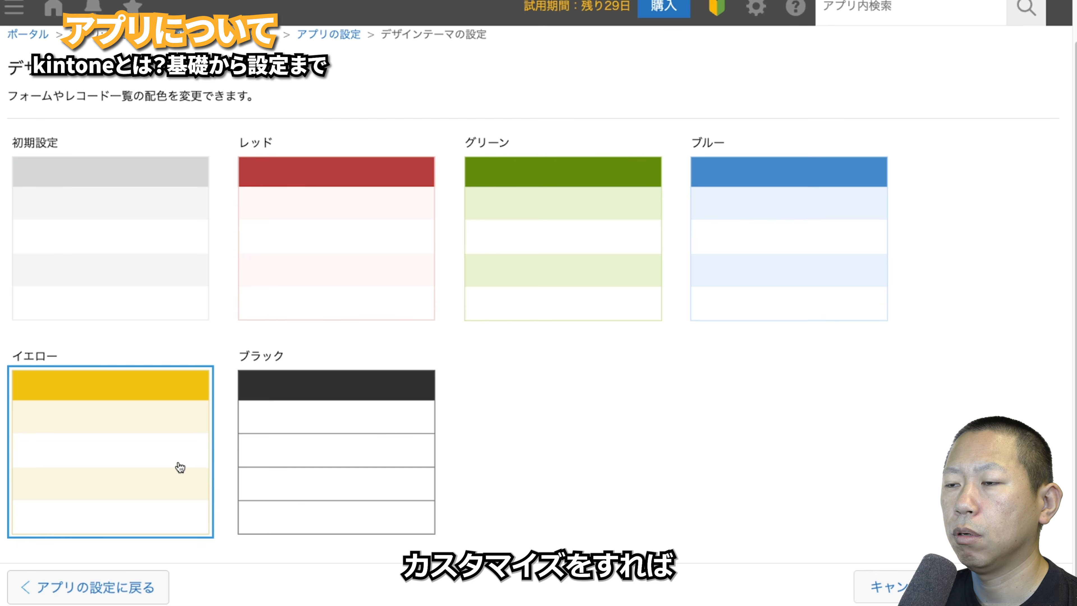
pyautogui.click(165, 585)
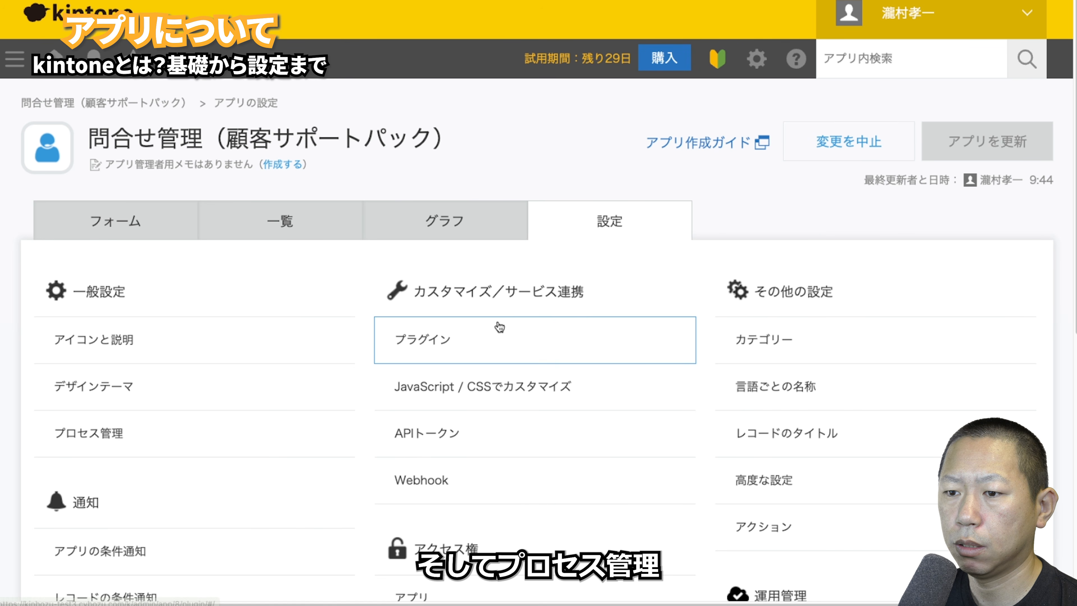
# - Open process management and review the 未処理 → 処理中 → 完了 status flow and its process rules
pyautogui.click(155, 442)
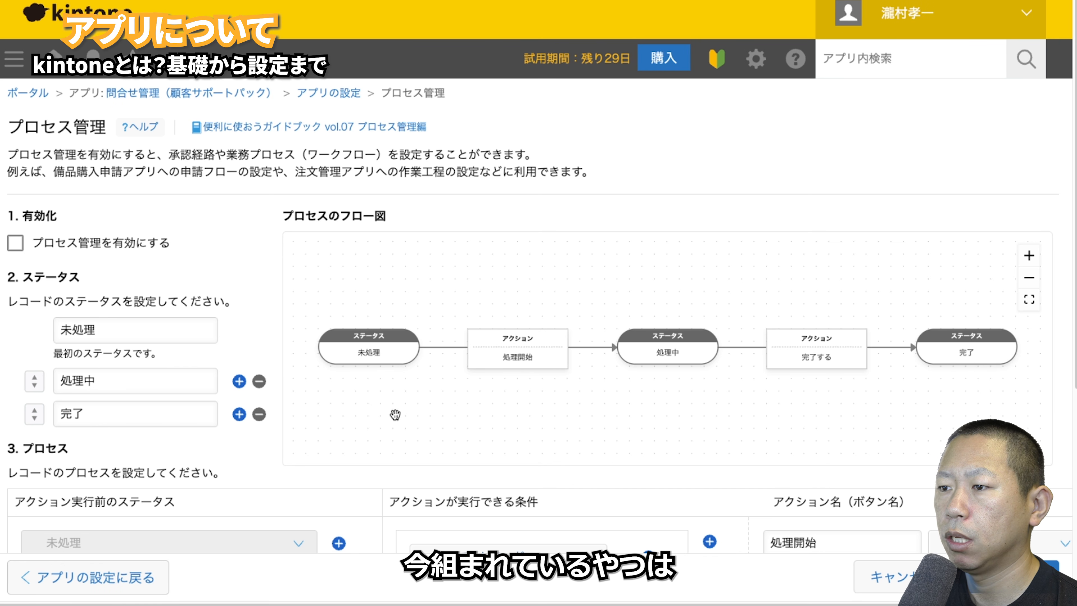
pyautogui.scroll(-2, 394, 415)
pyautogui.scroll(2, 395, 414)
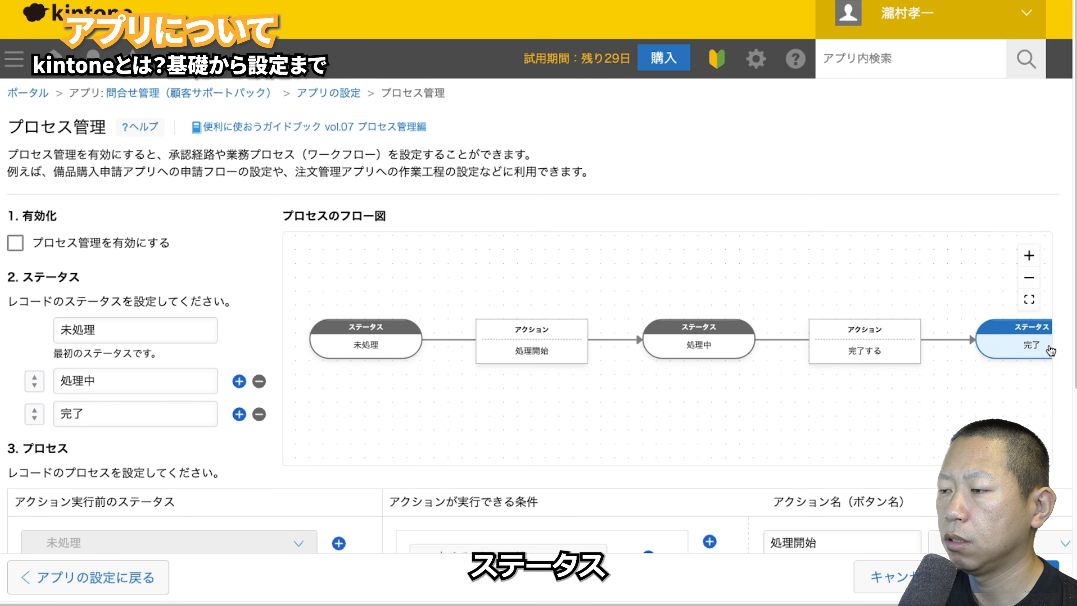
pyautogui.scroll(-5, 168, 467)
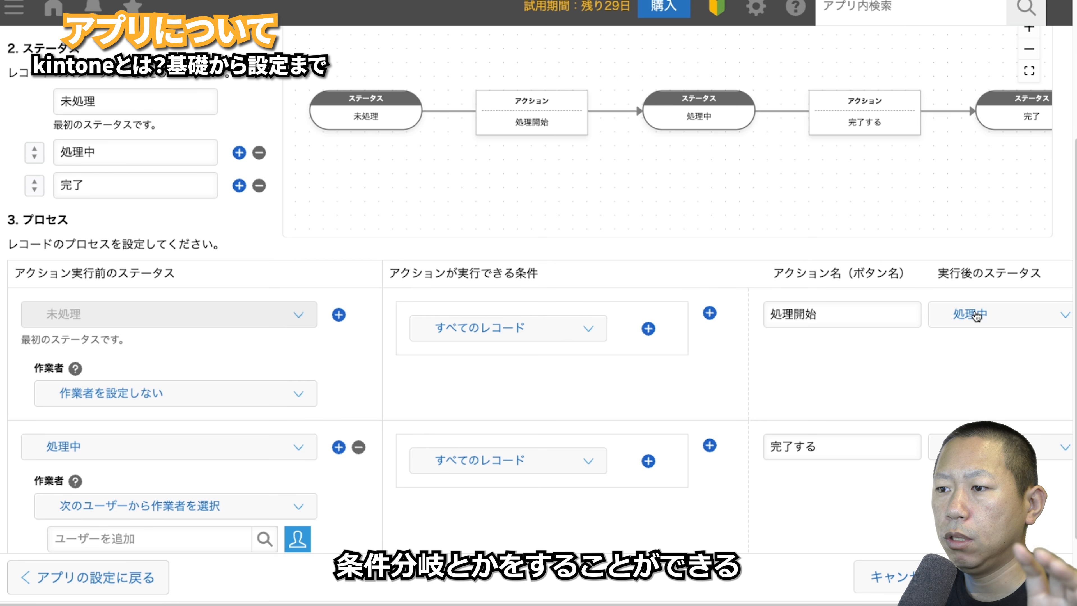
# - Restrict the 処理開始 action to records whose 対応状況 contains 未対応
pyautogui.click(554, 328)
pyautogui.scroll(-1, 531, 241)
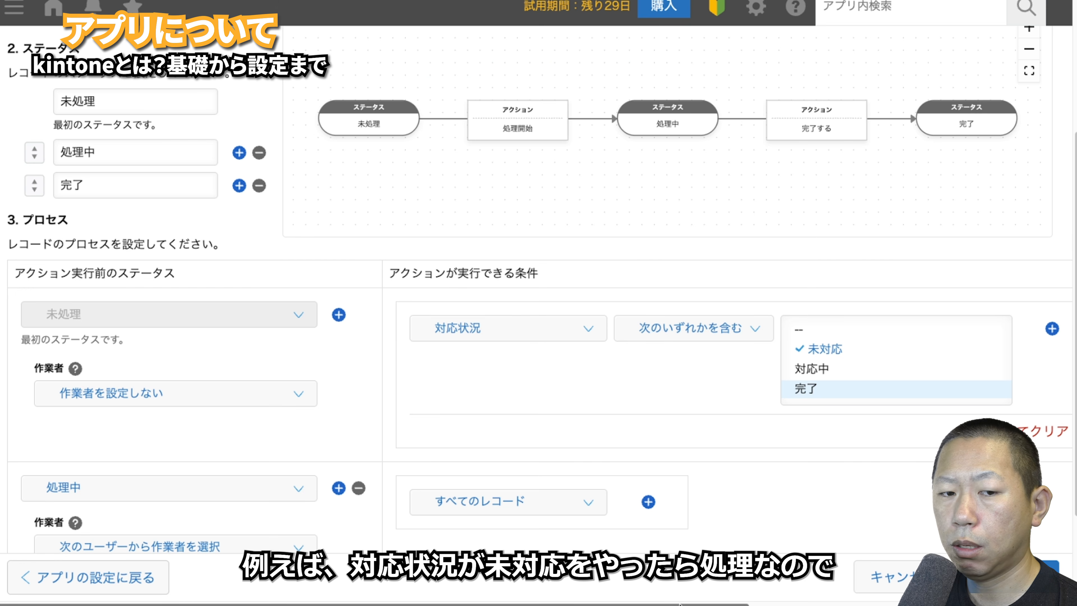
pyautogui.moveTo(680, 603); pyautogui.dragTo(982, 603)
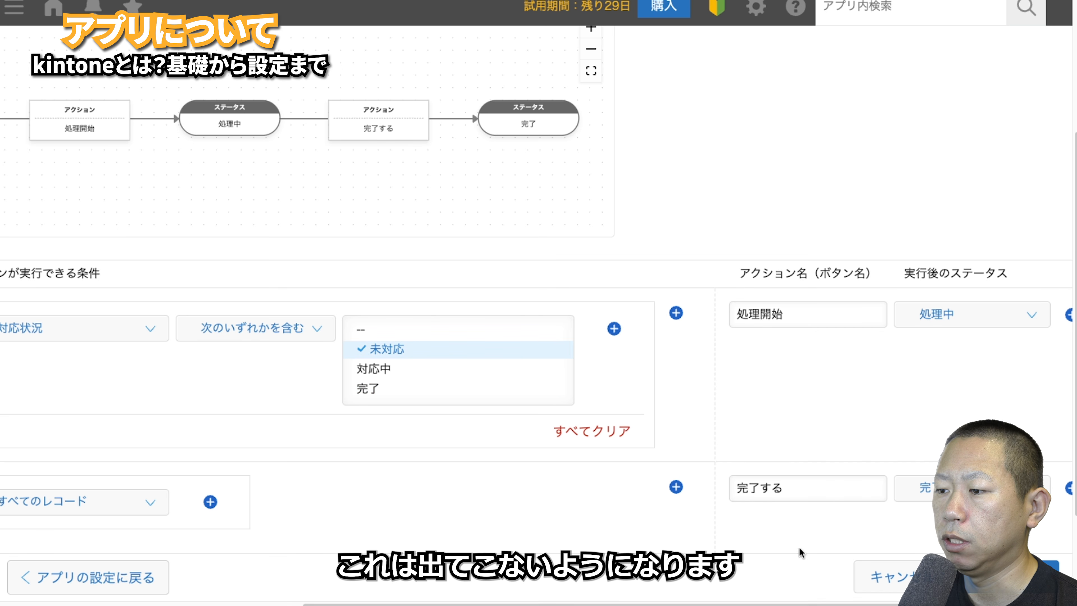
pyautogui.moveTo(768, 604); pyautogui.dragTo(445, 604)
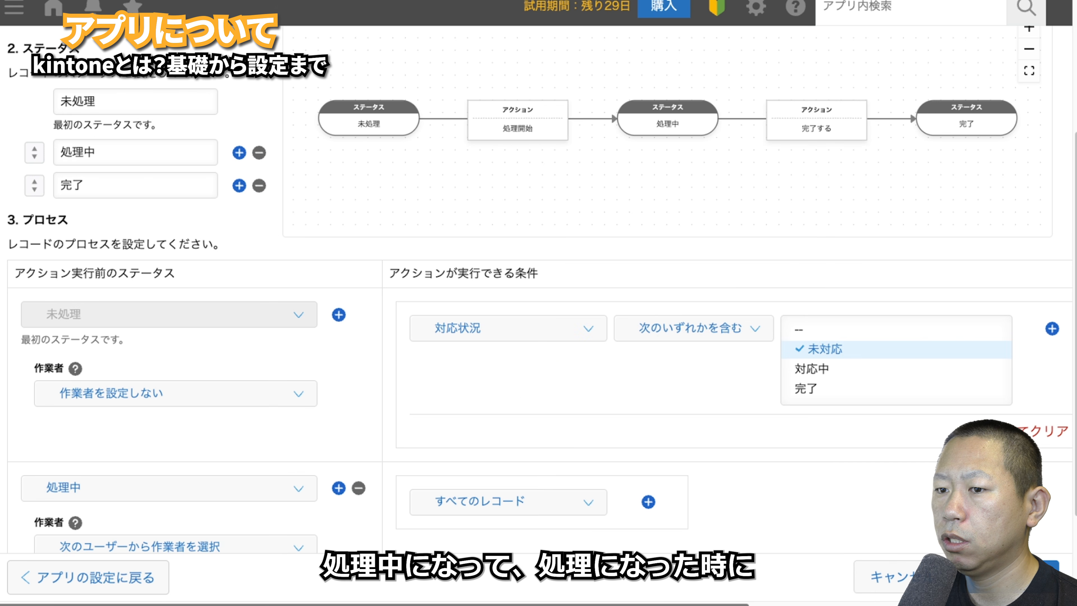
pyautogui.scroll(-3, 330, 458)
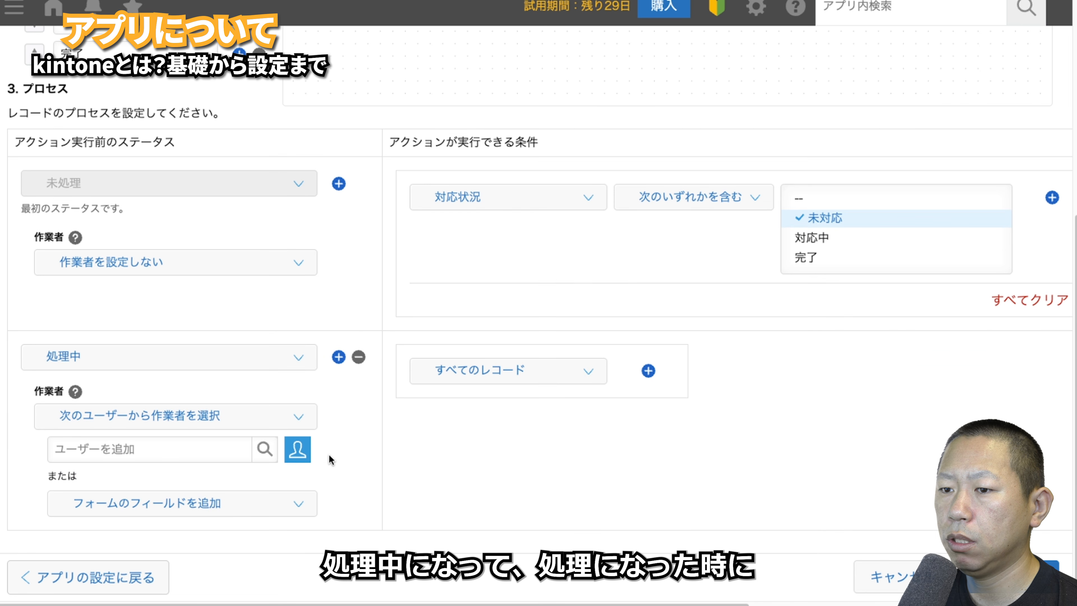
# - Make the 対応担当者 field the worker for the 処理中 status
pyautogui.click(198, 446)
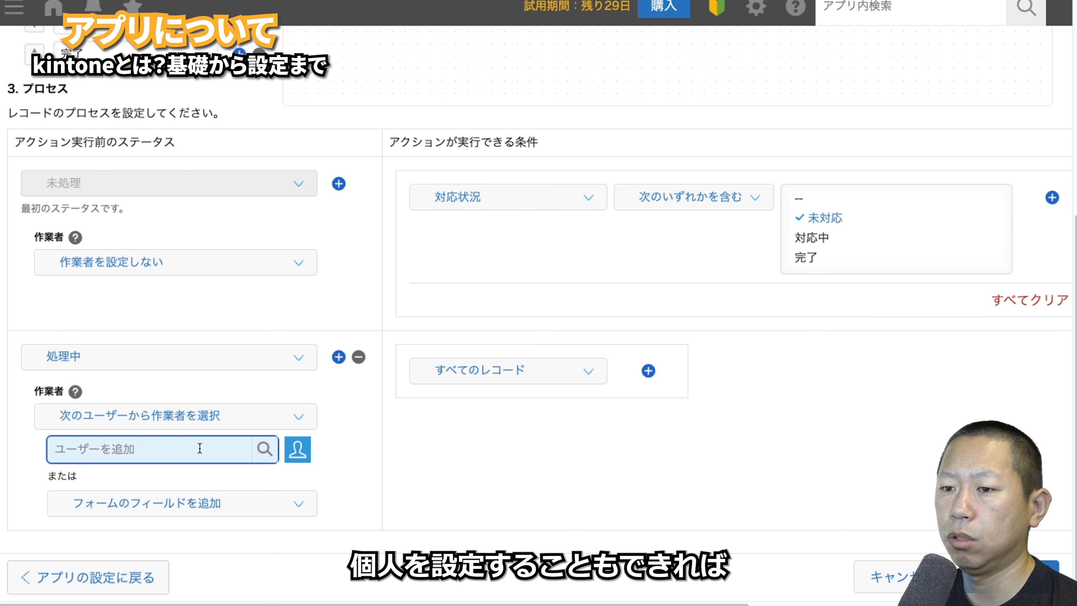
pyautogui.click(299, 505)
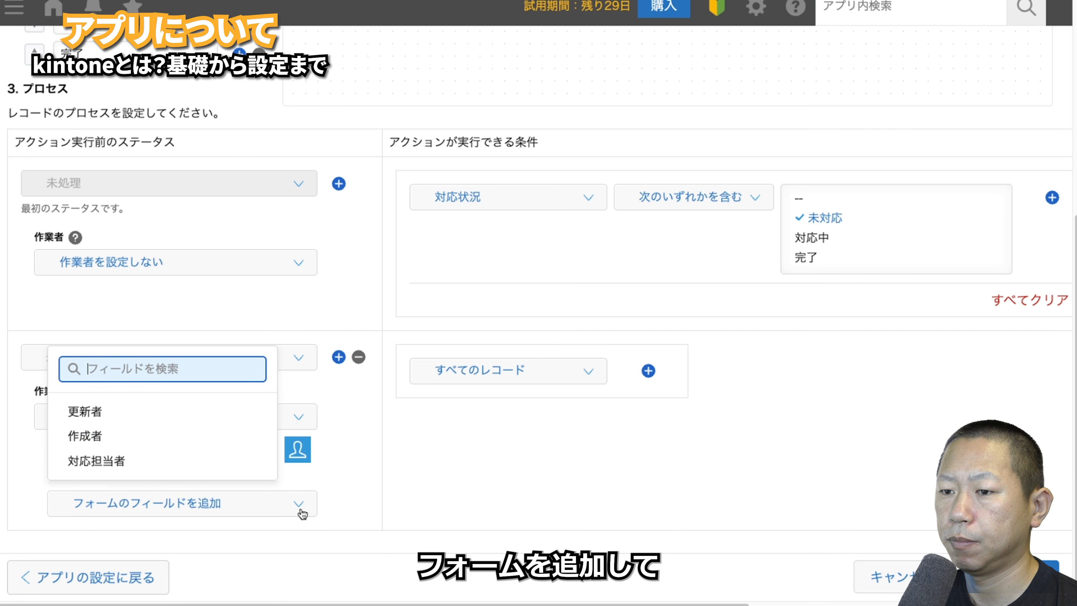
pyautogui.click(228, 467)
pyautogui.scroll(-1, 407, 450)
pyautogui.scroll(-1, 398, 453)
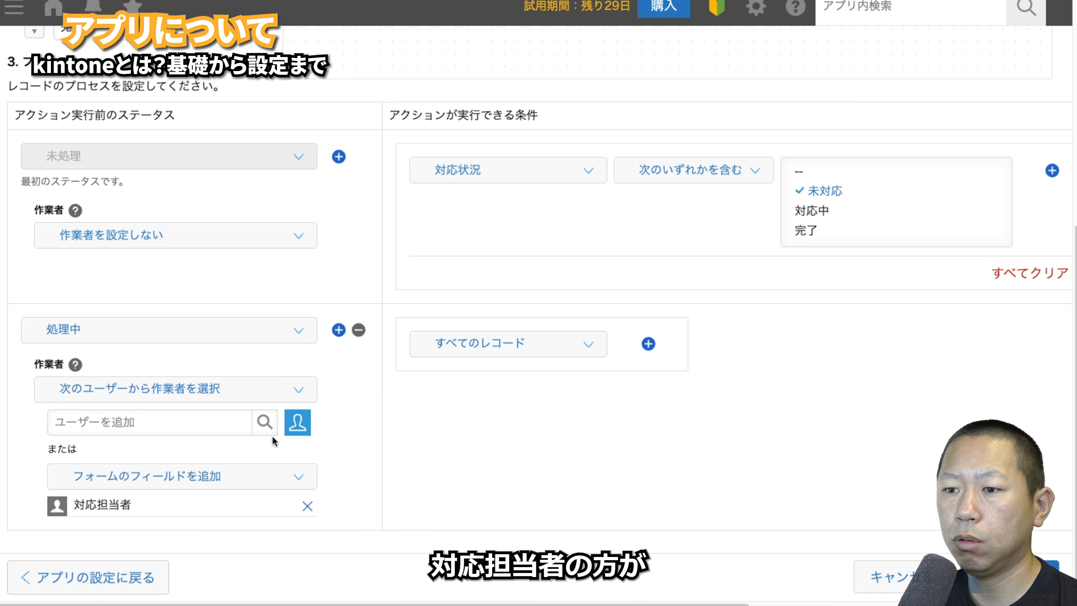
pyautogui.moveTo(367, 604); pyautogui.dragTo(683, 594)
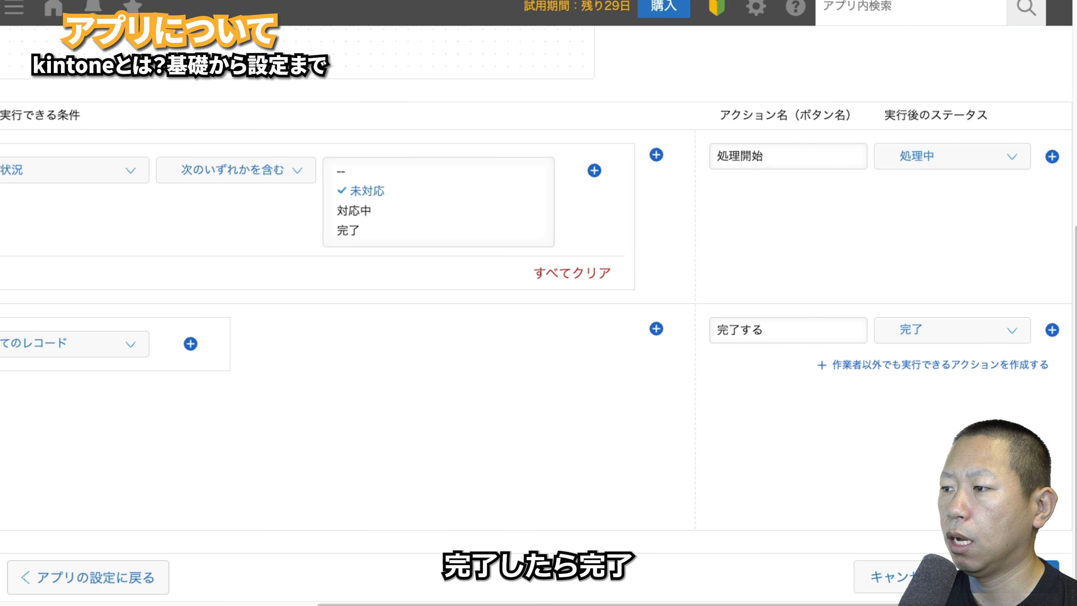
pyautogui.moveTo(613, 603); pyautogui.dragTo(295, 602)
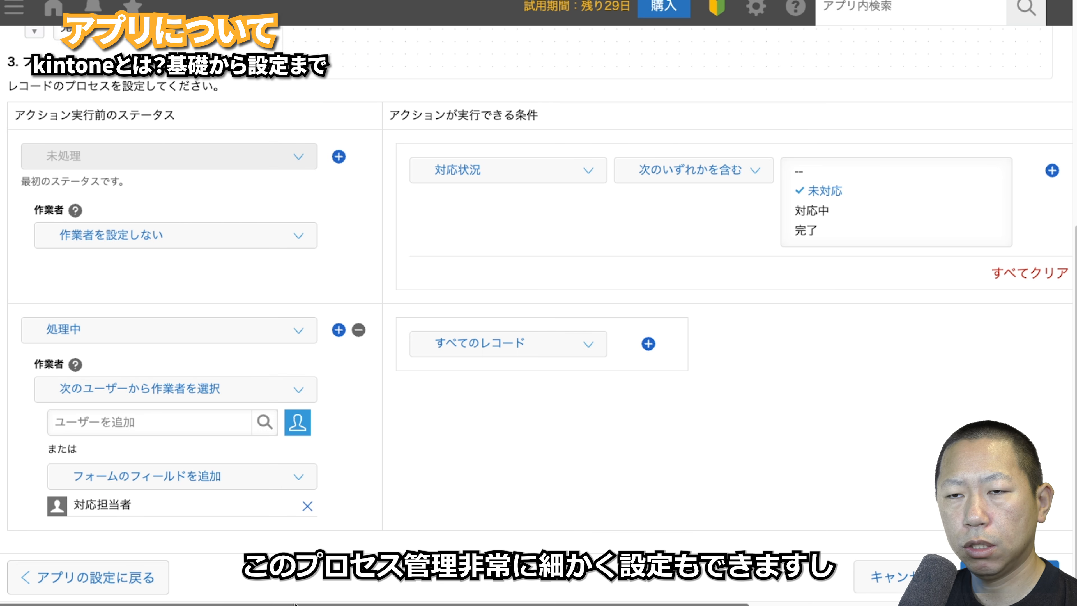
pyautogui.scroll(10, 321, 466)
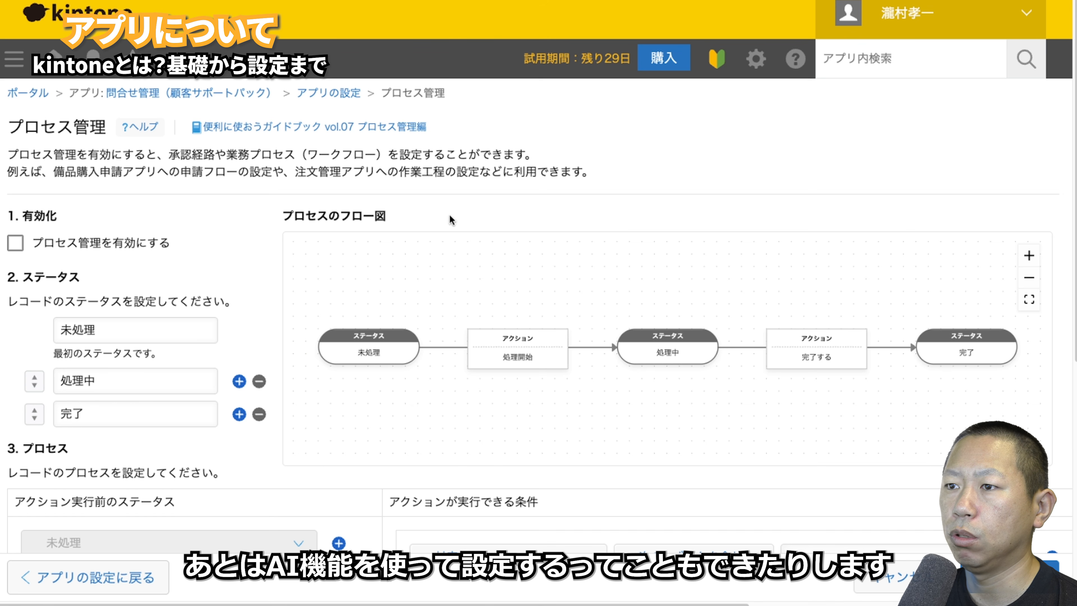
# - Enable process management and apply the app update
pyautogui.click(15, 243)
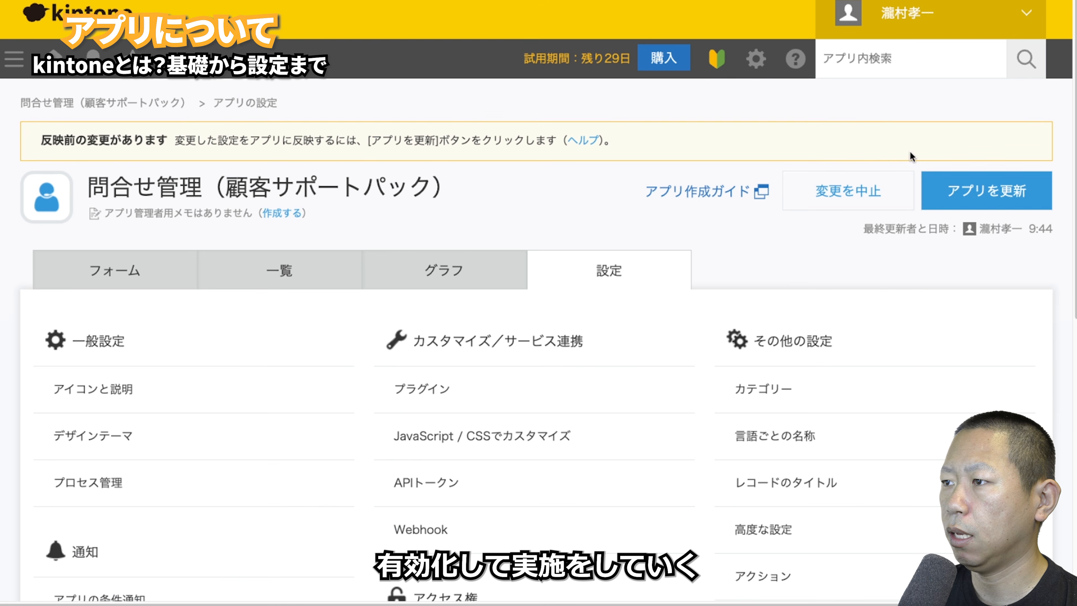
pyautogui.click(971, 193)
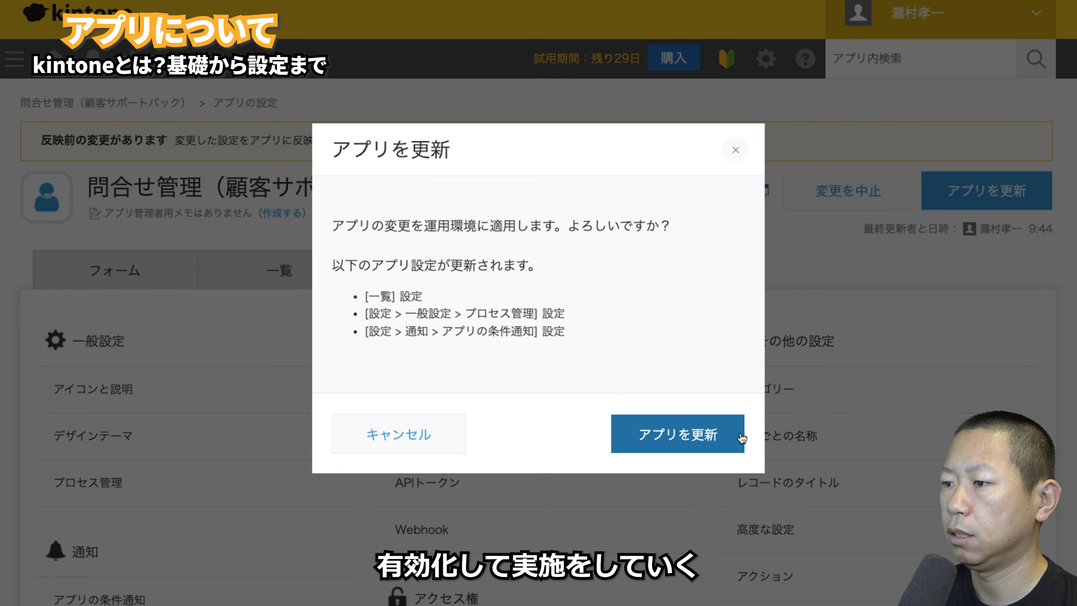
pyautogui.click(721, 437)
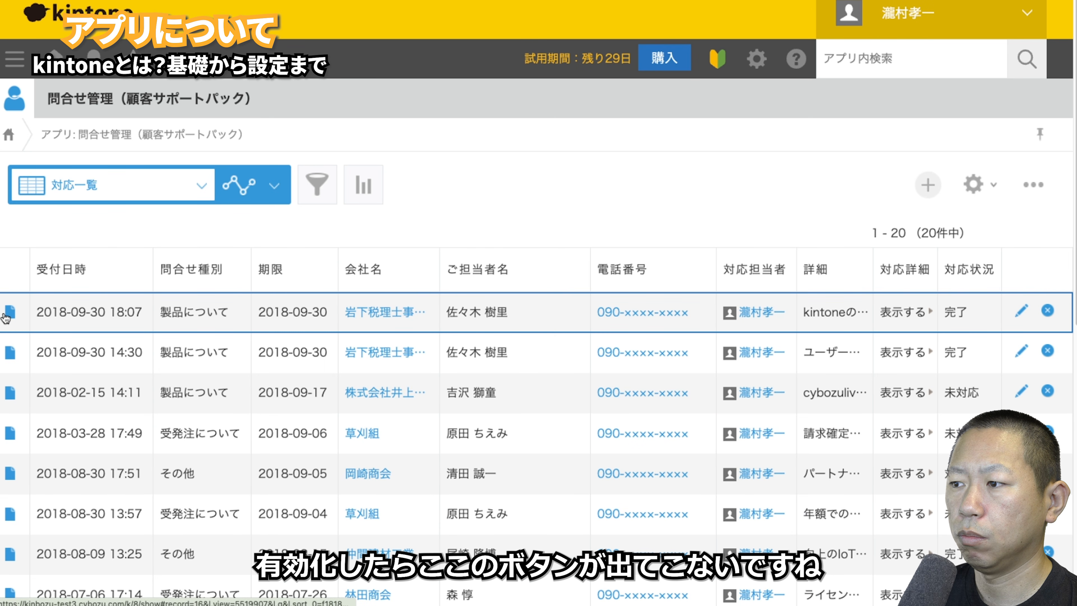
# - Switch to the 未対応 view and move record 4 to 処理中 with its assignee
pyautogui.click(9, 314)
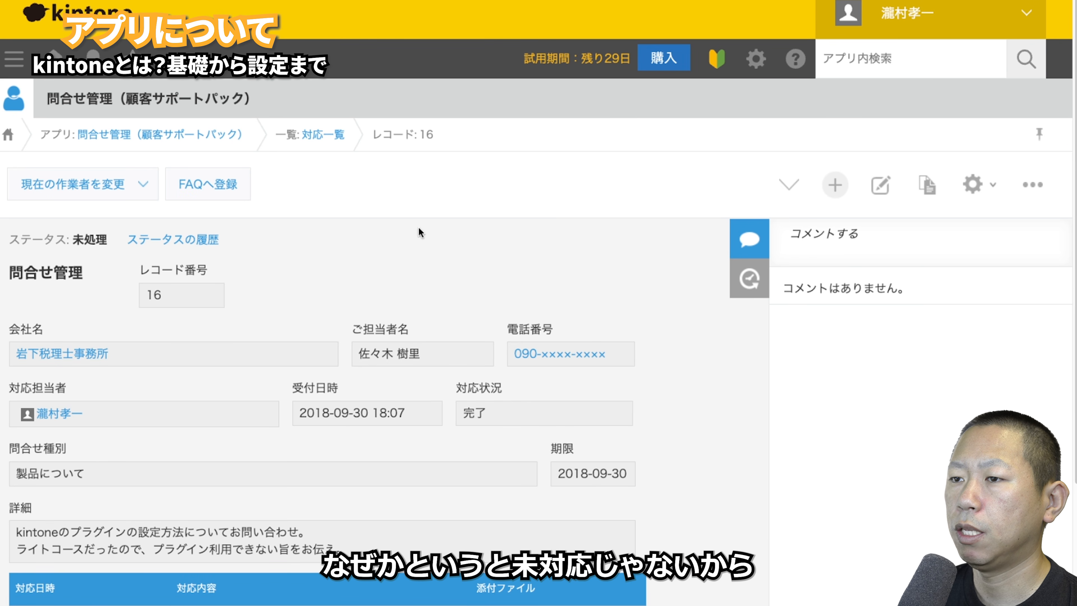
pyautogui.click(339, 135)
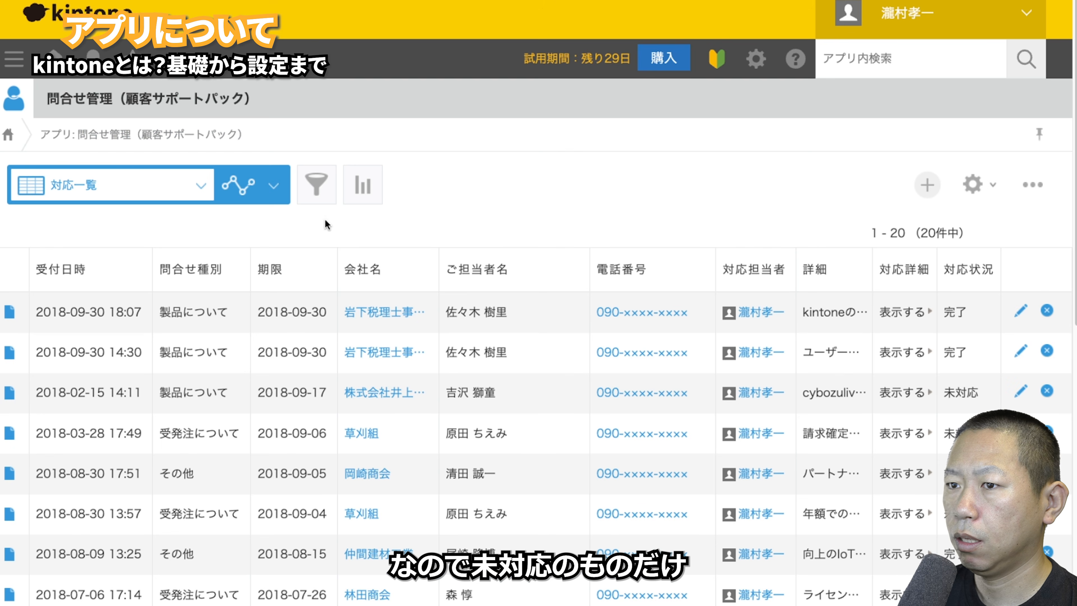
pyautogui.click(139, 196)
pyautogui.click(78, 272)
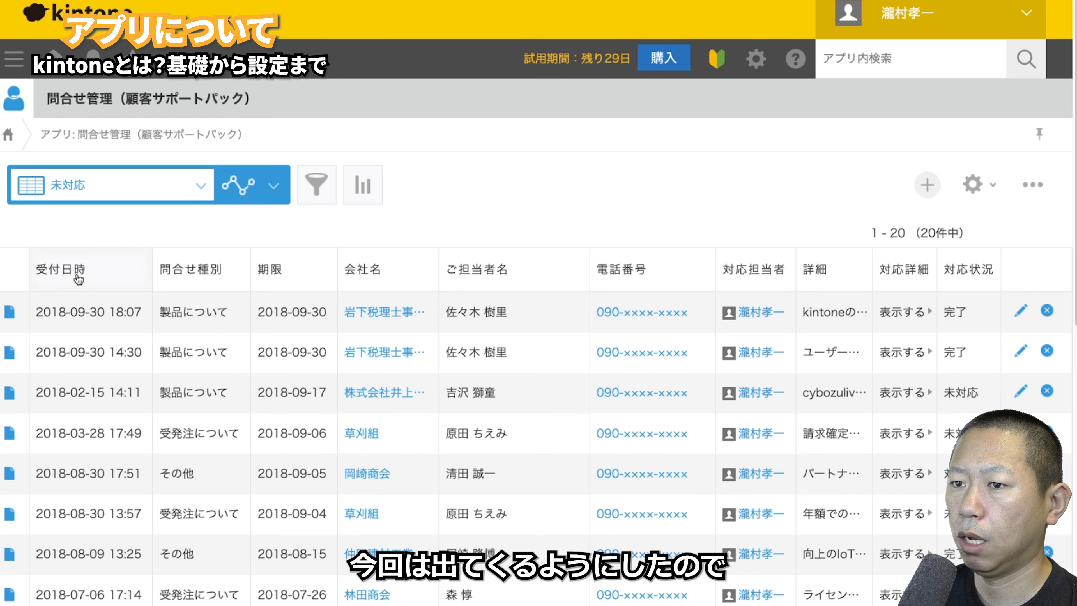
pyautogui.click(11, 316)
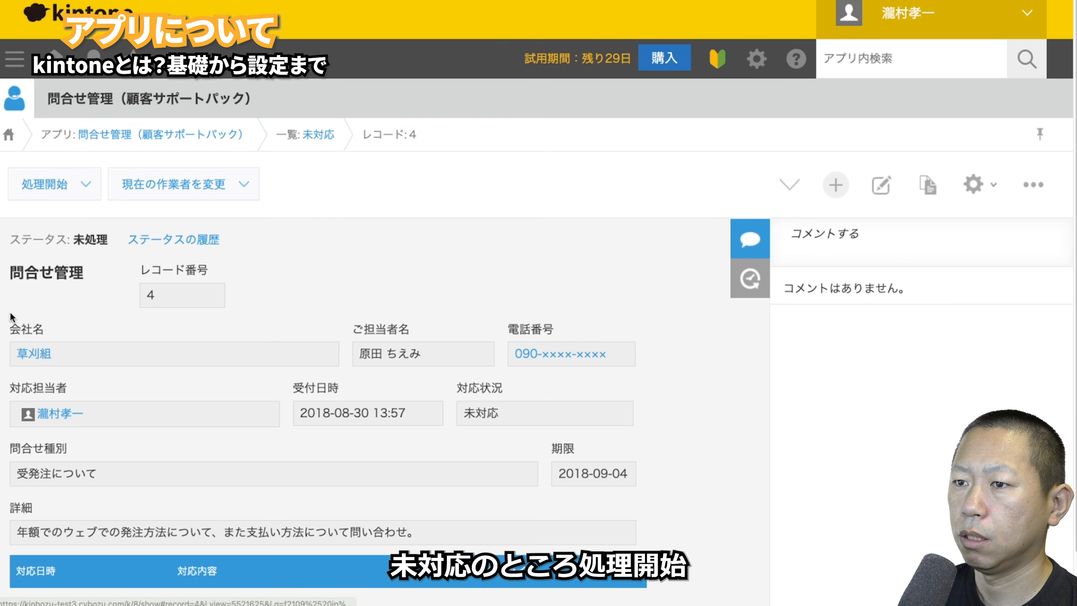
pyautogui.click(41, 193)
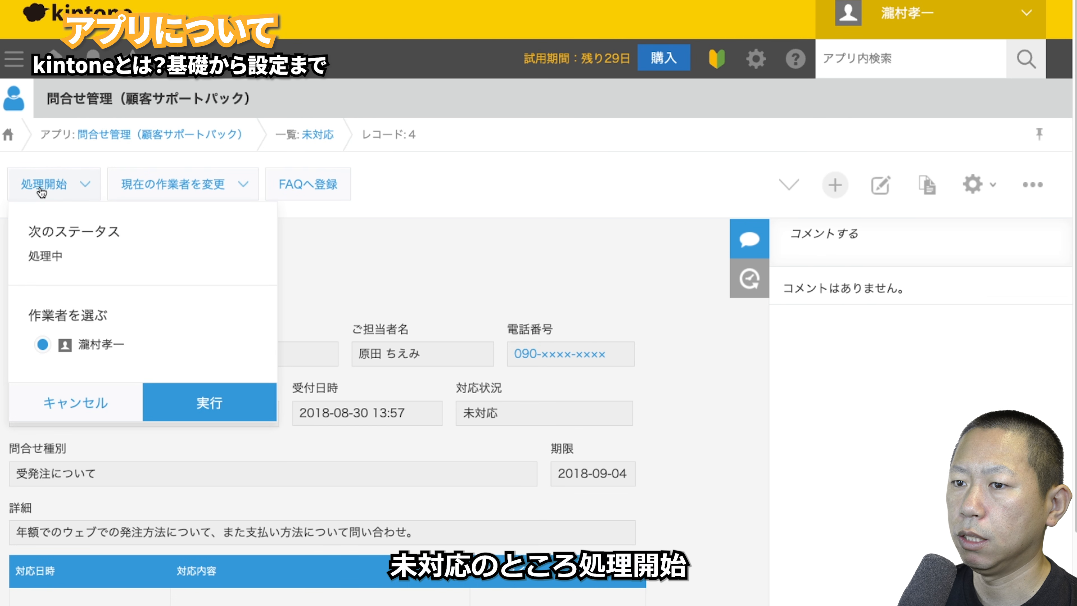
pyautogui.click(191, 408)
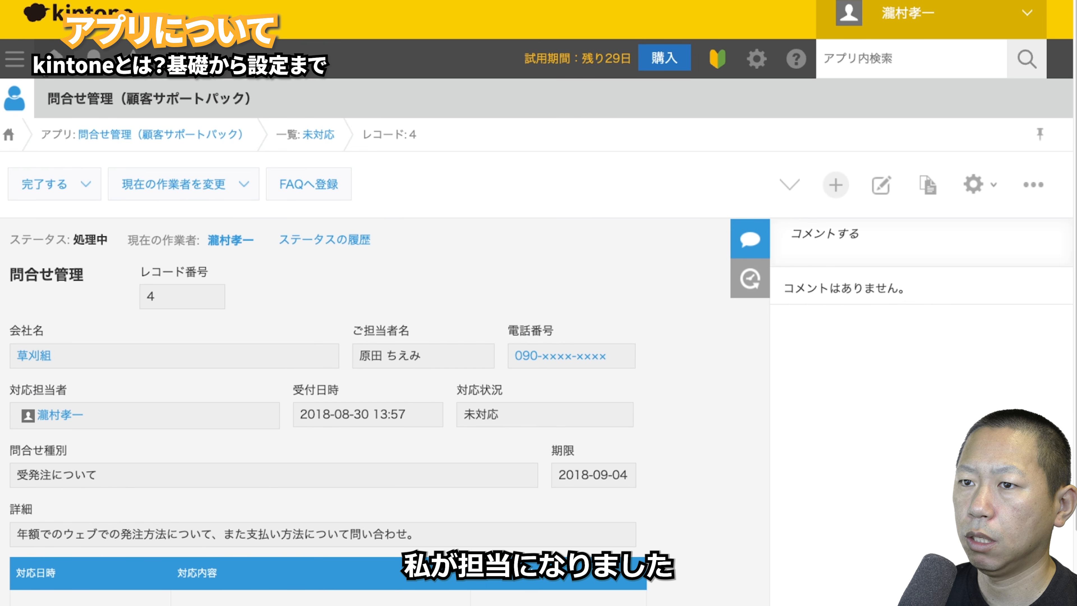
# - From the portal, open record 4 awaiting your action and move it to 完了
pyautogui.click(54, 58)
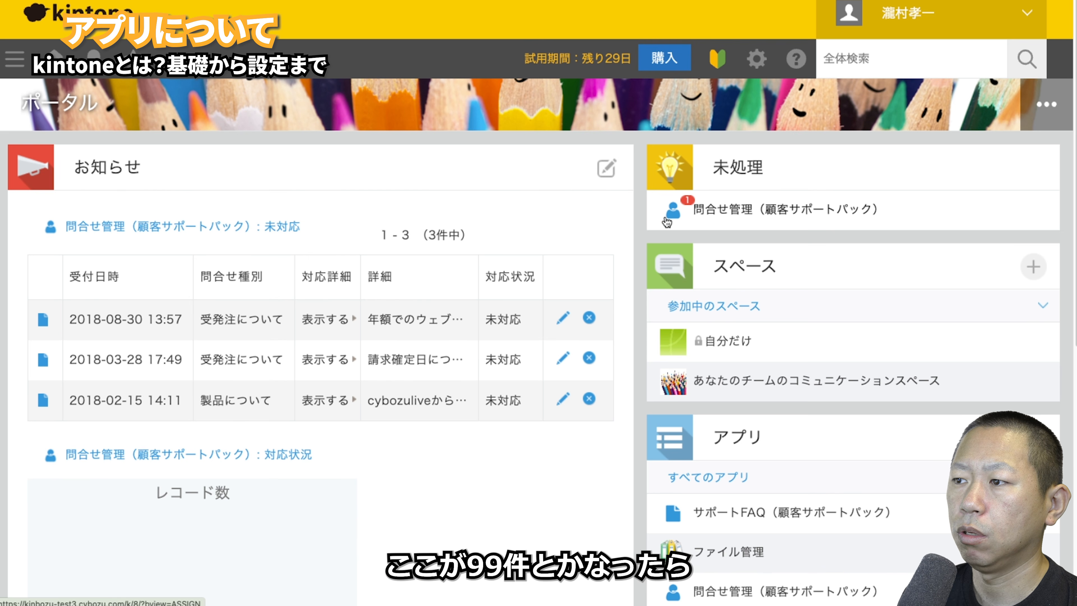
pyautogui.click(724, 207)
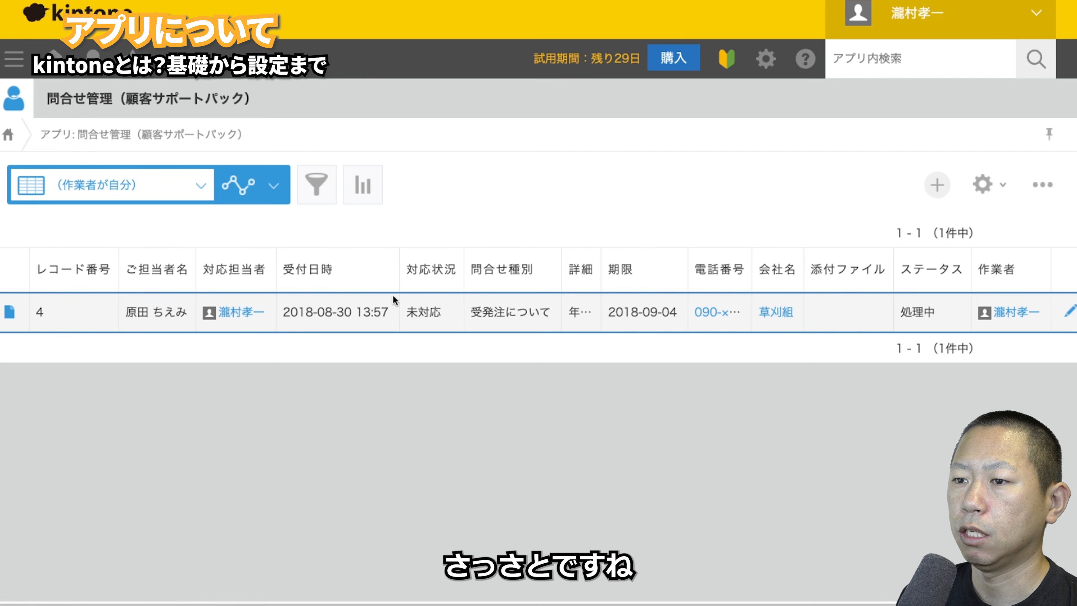
pyautogui.click(42, 306)
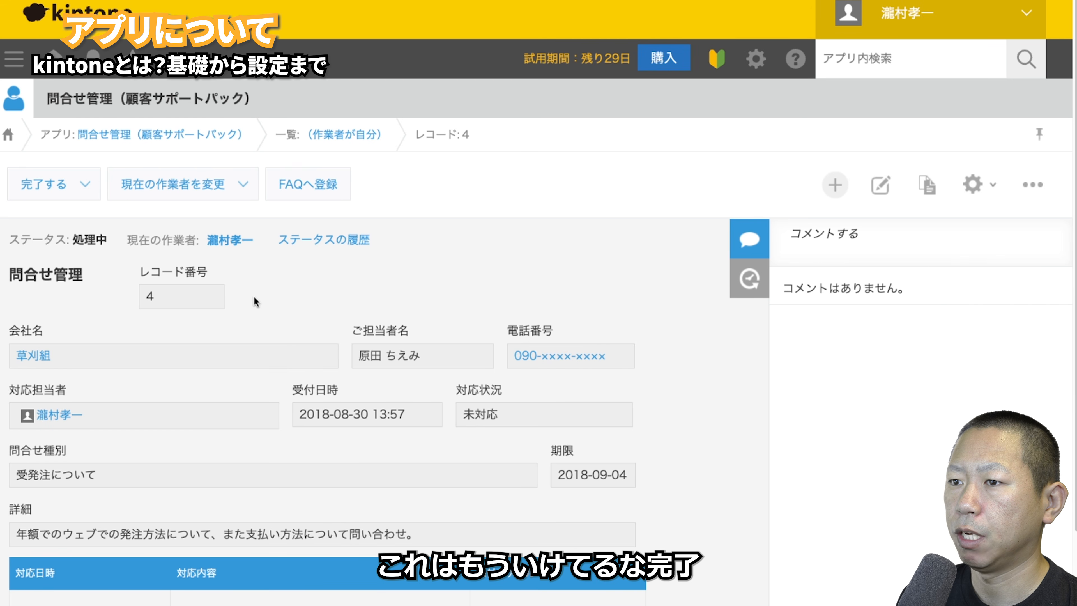
pyautogui.click(77, 185)
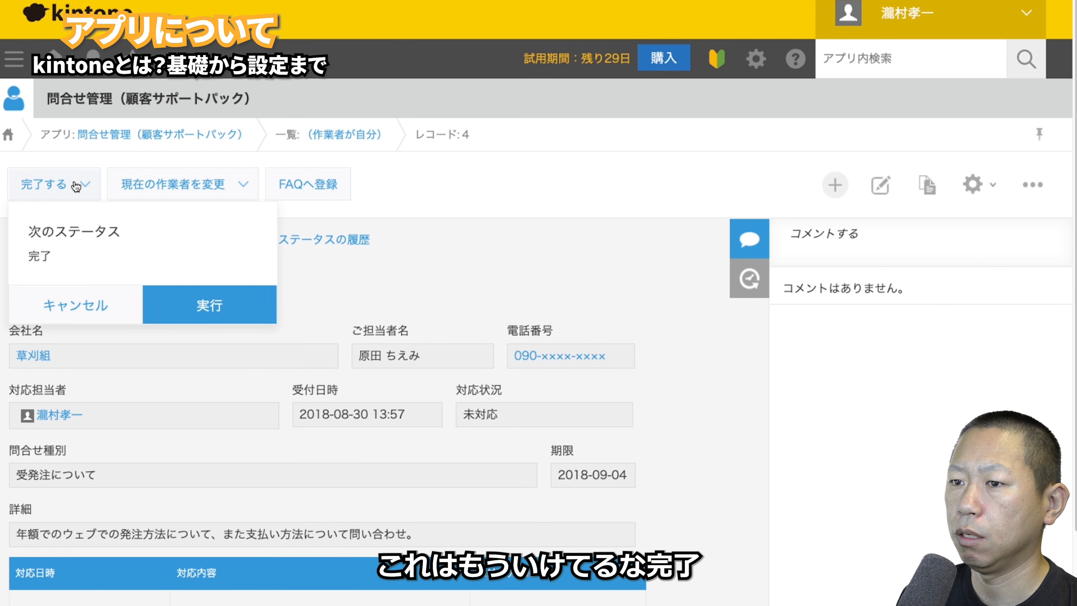
pyautogui.click(206, 305)
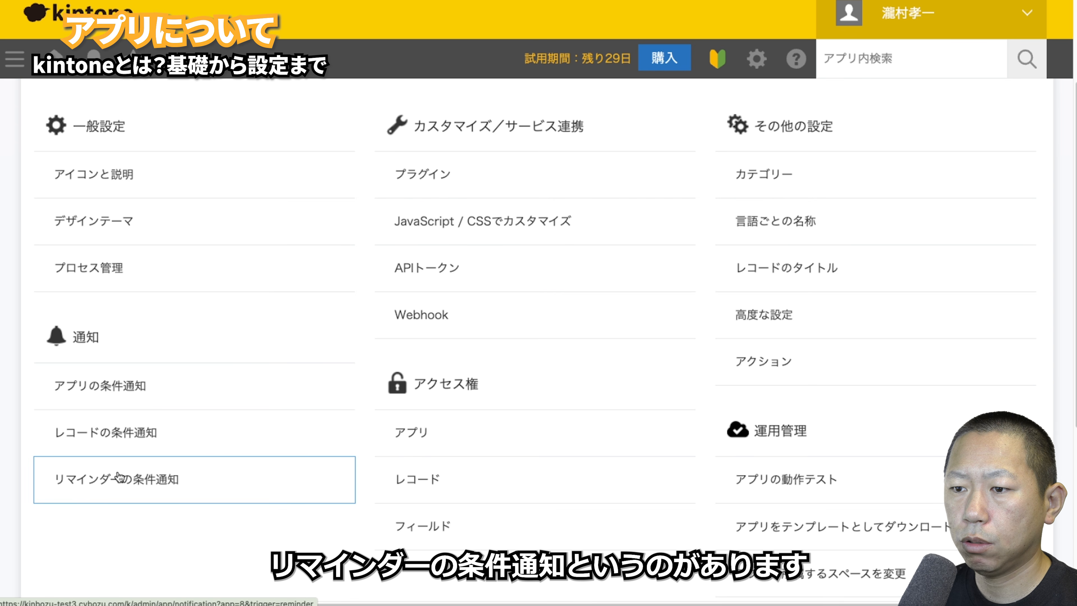
# - Untick the added user's app notifications, cancel the edits, and go to レコードの条件通知
pyautogui.click(178, 400)
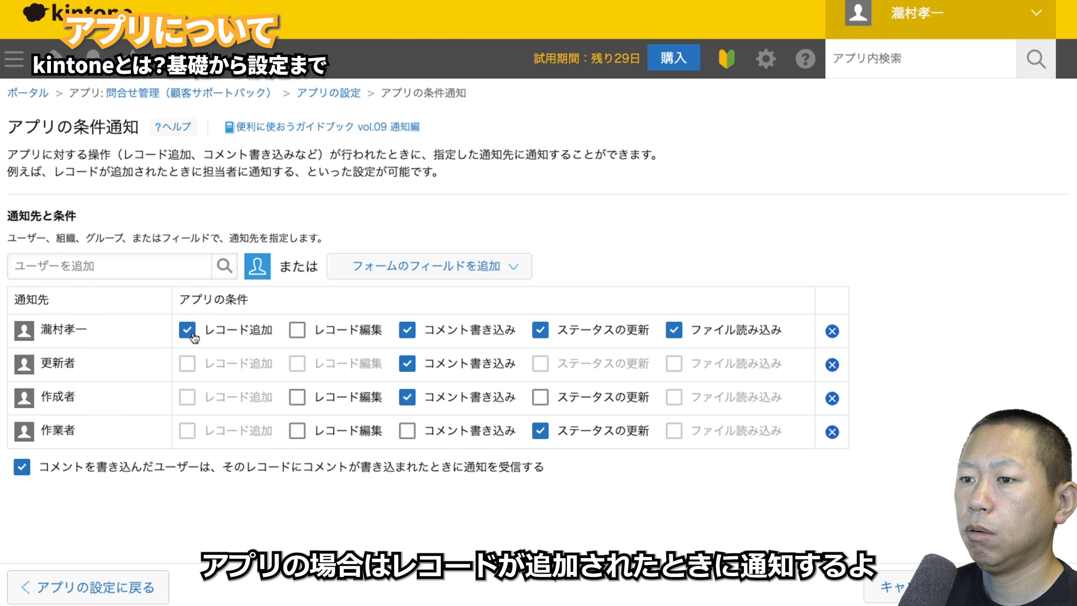
pyautogui.click(189, 333)
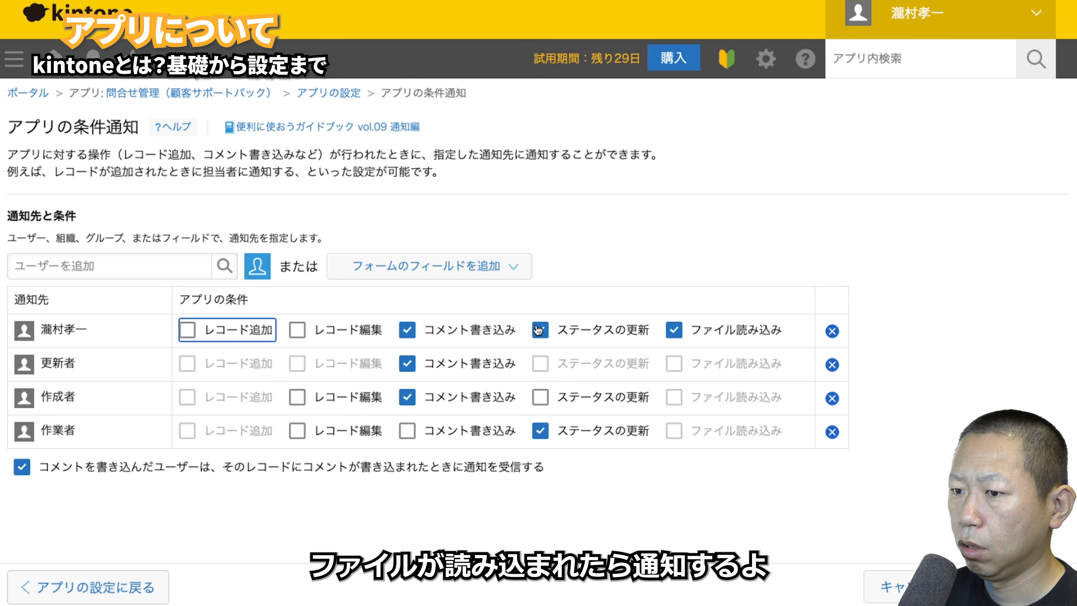
pyautogui.click(674, 331)
pyautogui.click(540, 331)
pyautogui.click(447, 334)
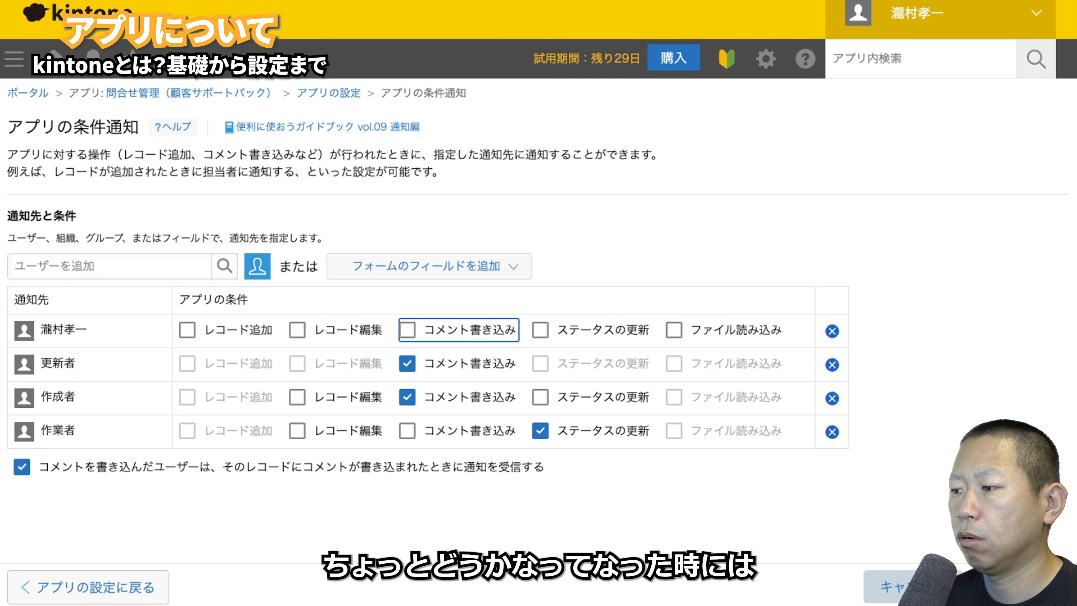
pyautogui.click(933, 586)
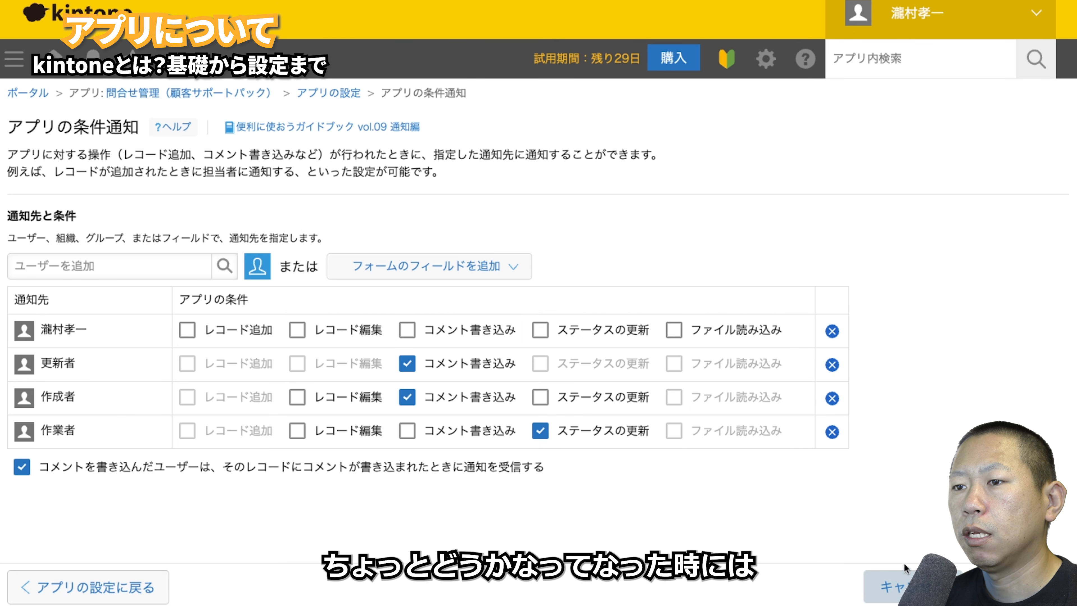
pyautogui.click(150, 428)
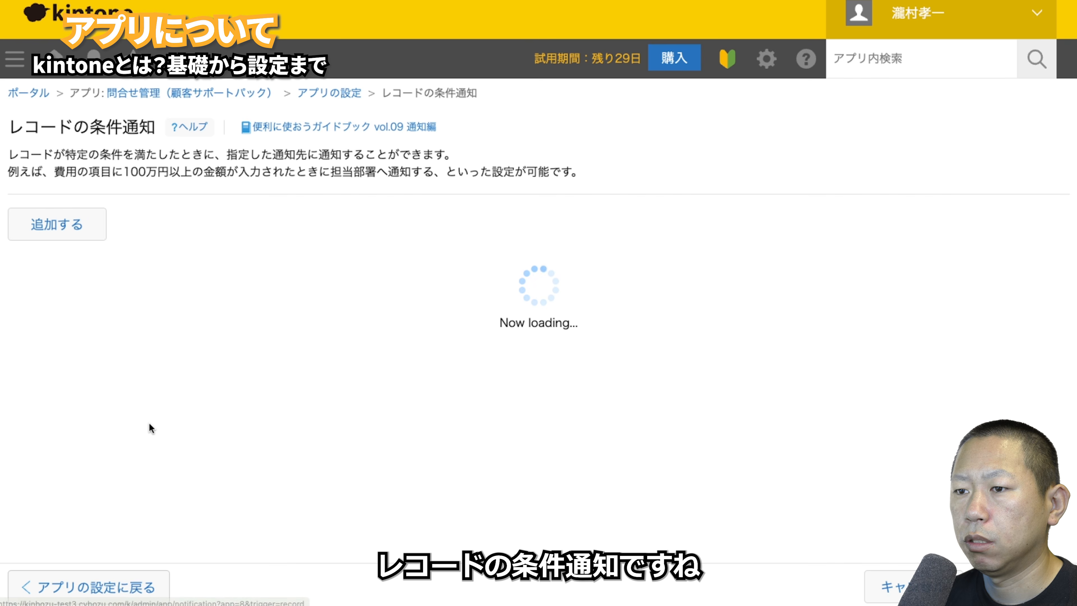
# - Add a record notification condition where 対応状況 includes 完了 and start its message
pyautogui.click(90, 231)
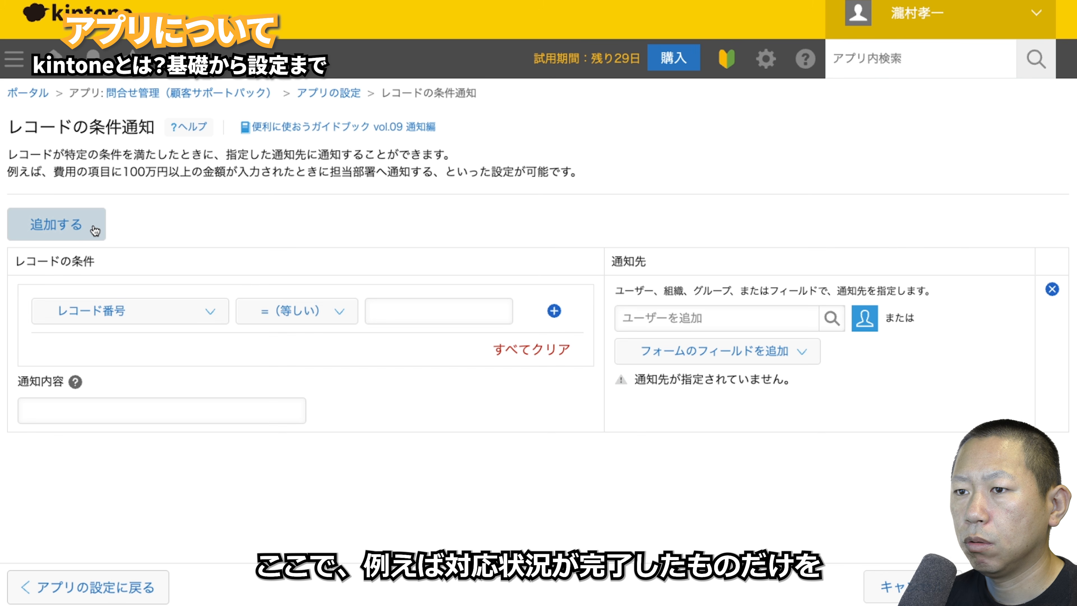
pyautogui.click(213, 318)
pyautogui.click(123, 587)
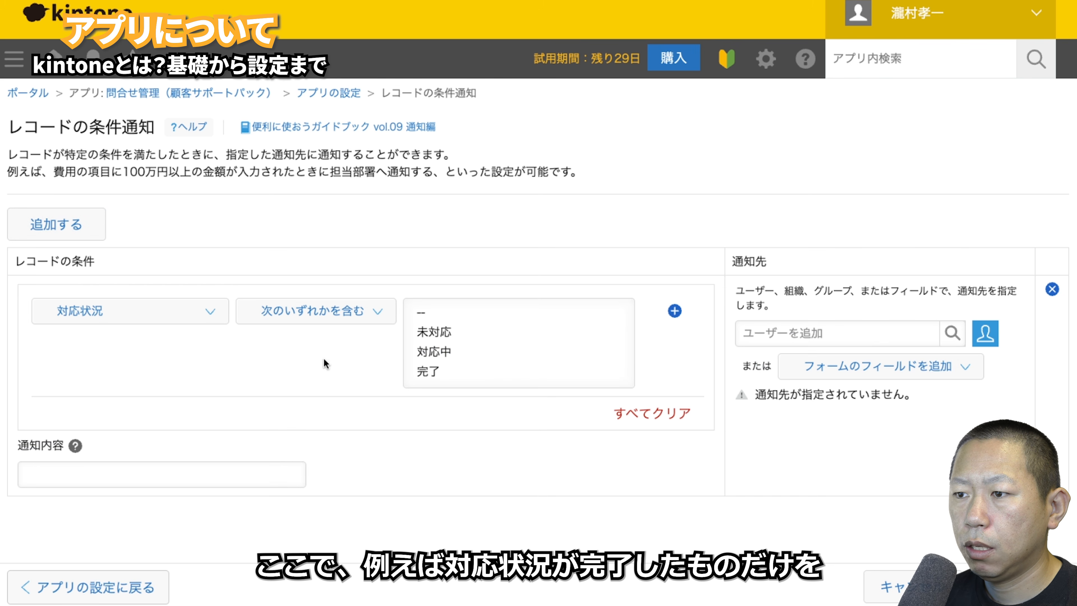
pyautogui.click(477, 378)
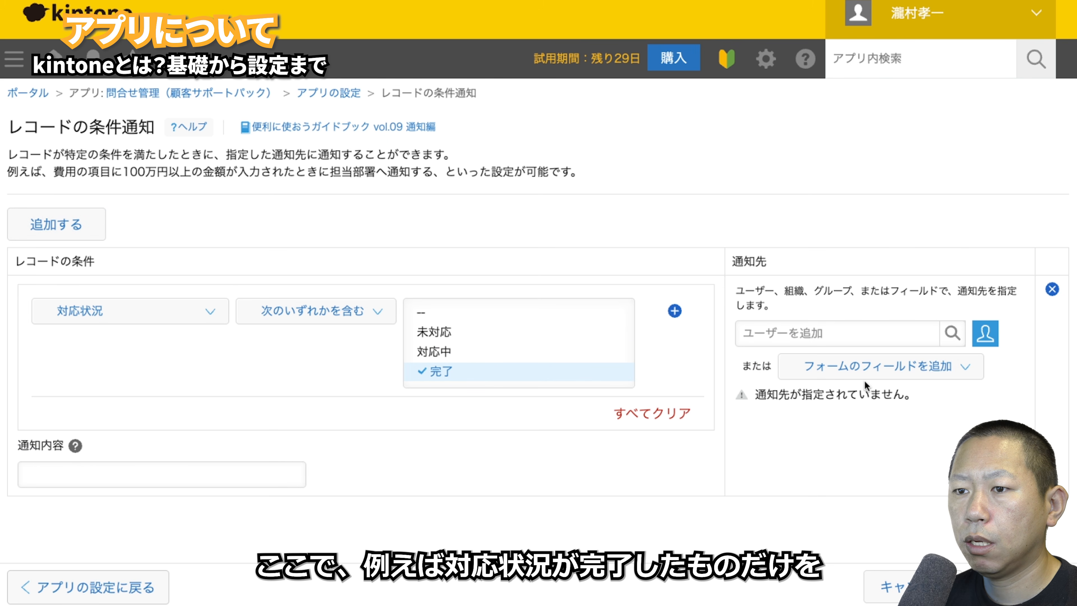
pyautogui.click(215, 473)
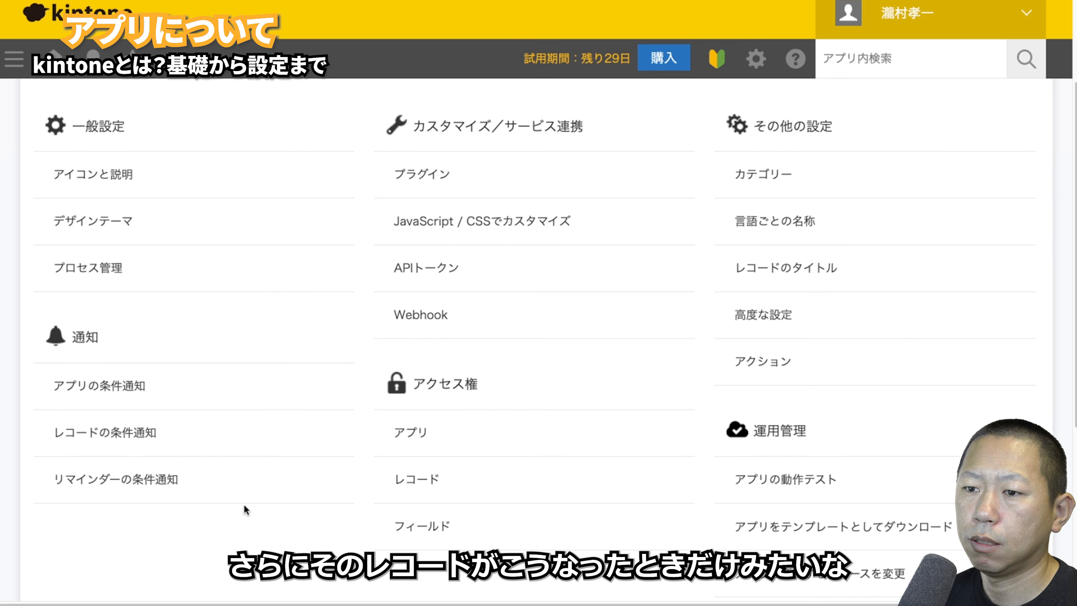
# - Add a reminder that fires 10 days after 受付日時 at a fixed time of 8:00
pyautogui.click(135, 484)
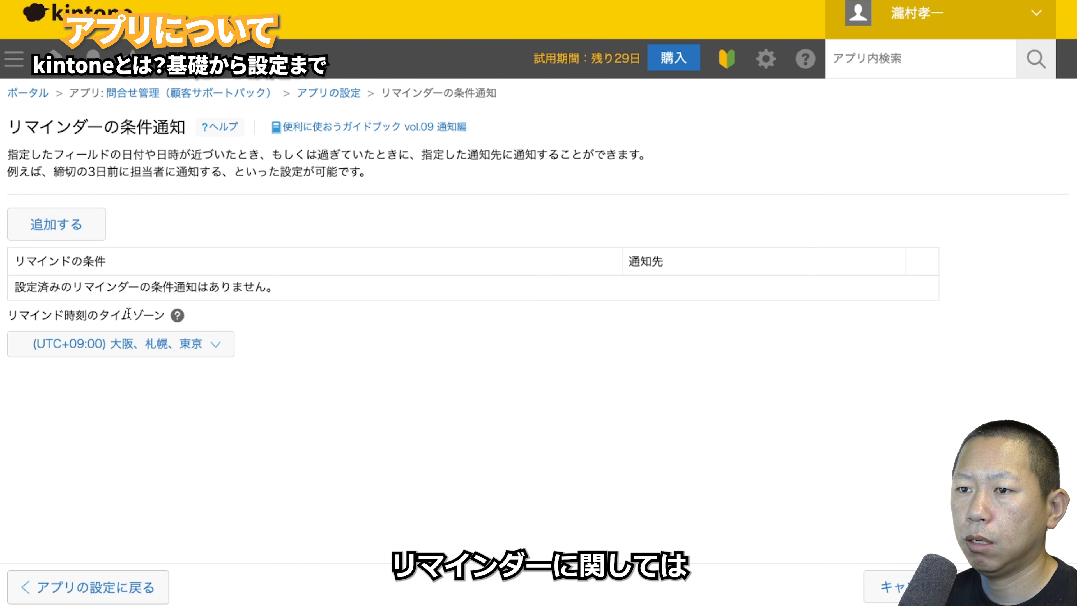
pyautogui.click(79, 238)
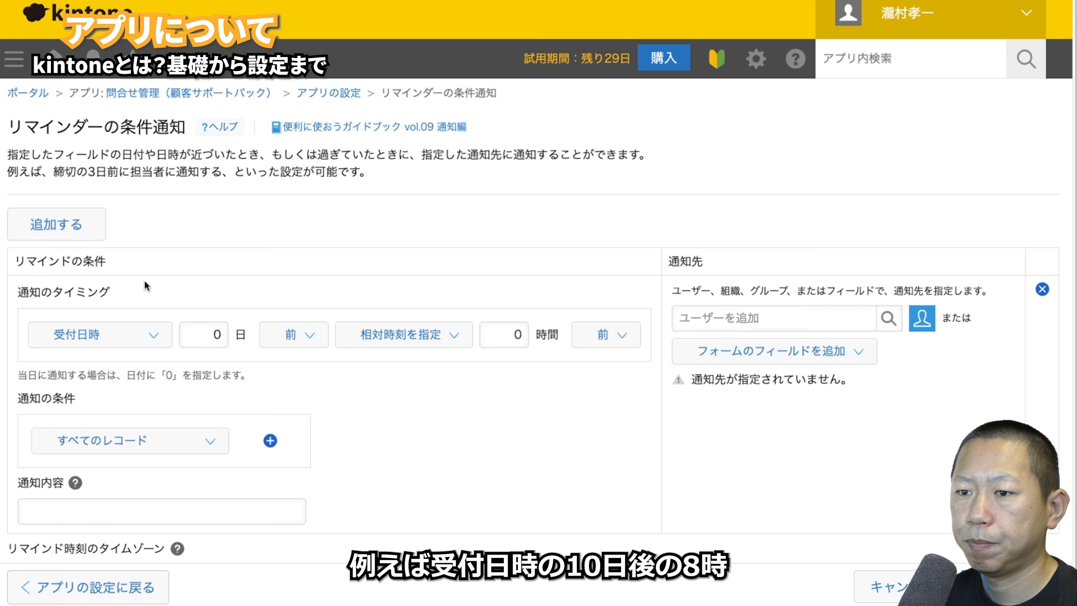
pyautogui.doubleClick(214, 335)
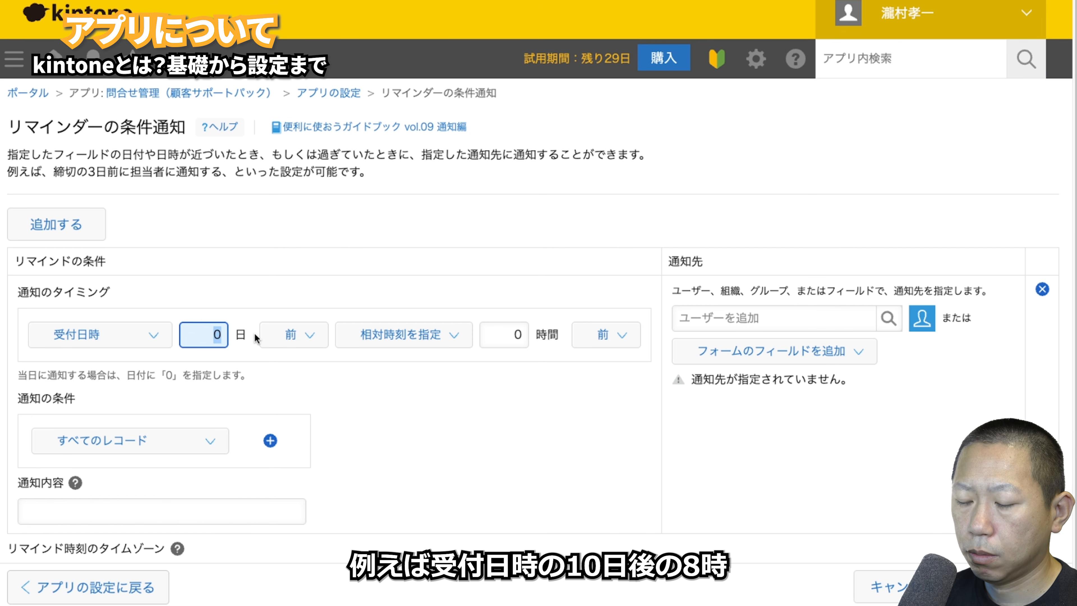
pyautogui.write('10')
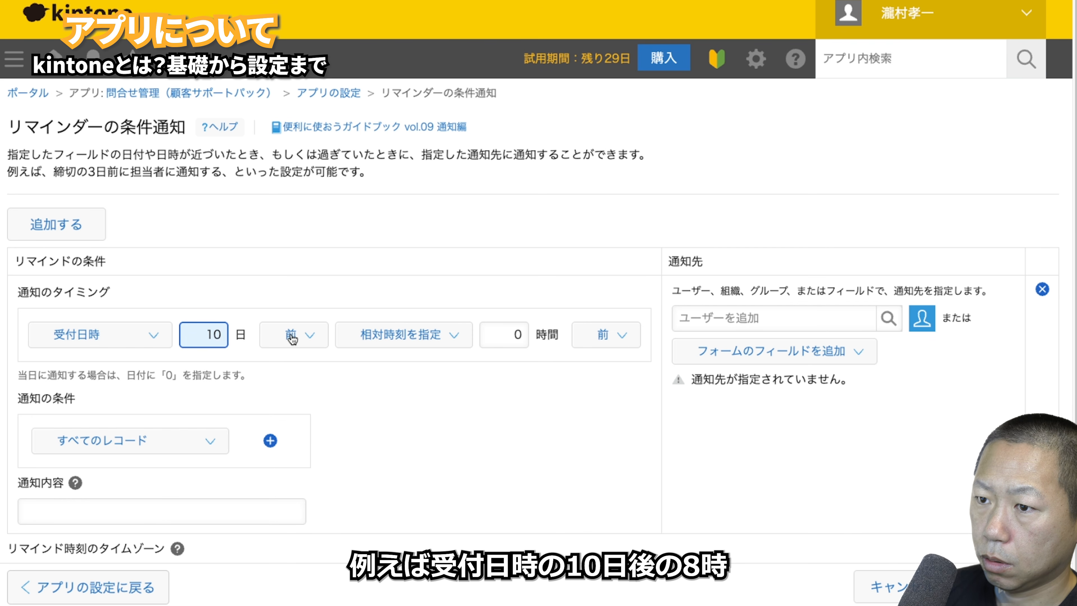
pyautogui.click(291, 336)
pyautogui.click(284, 302)
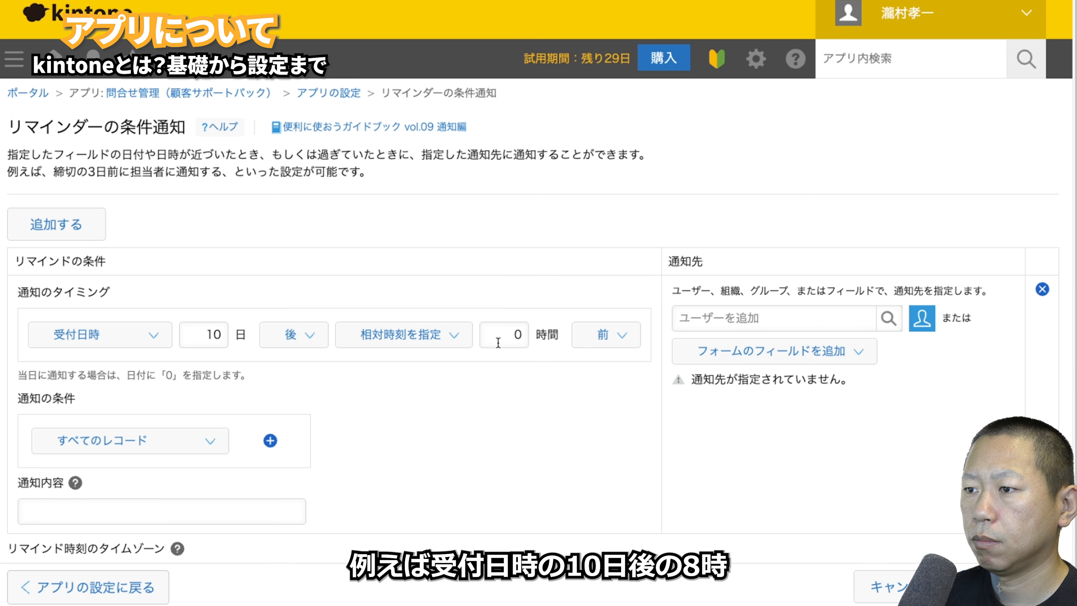
pyautogui.click(444, 335)
pyautogui.click(441, 302)
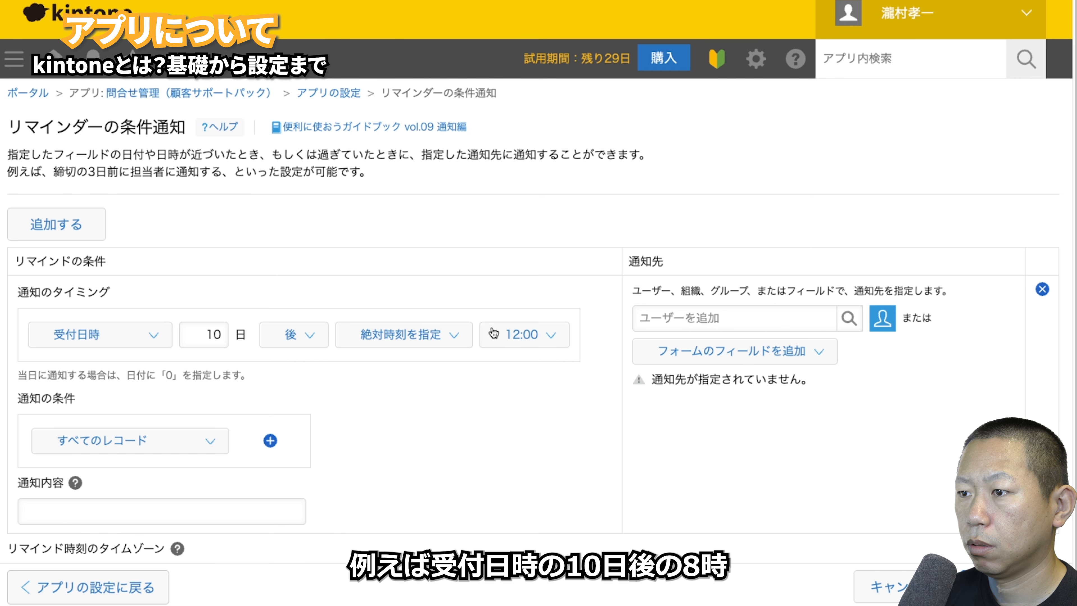
pyautogui.click(522, 341)
pyautogui.scroll(-10, 524, 284)
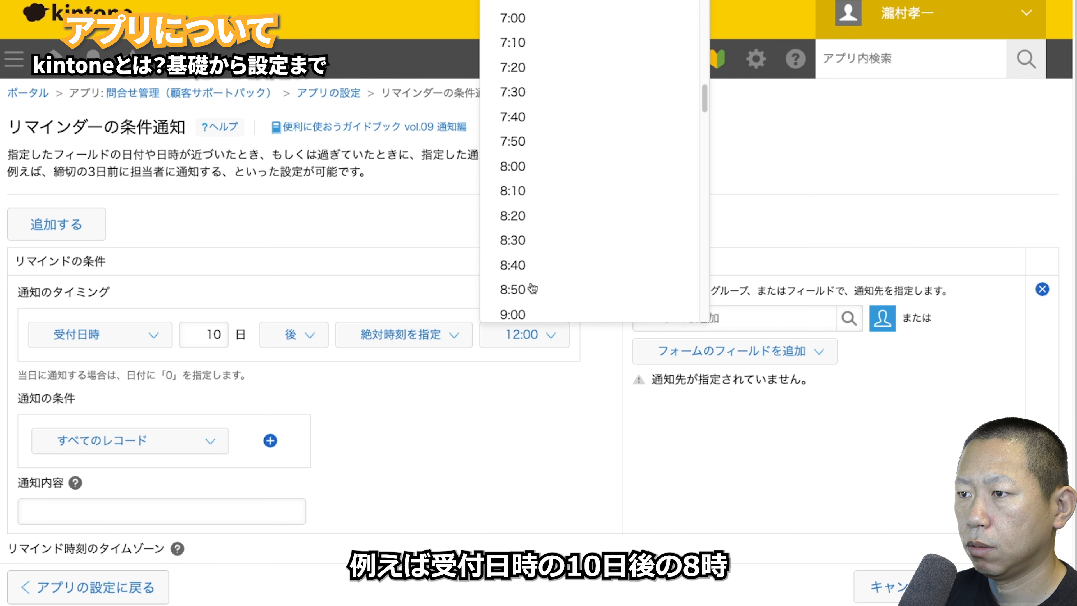
pyautogui.click(530, 169)
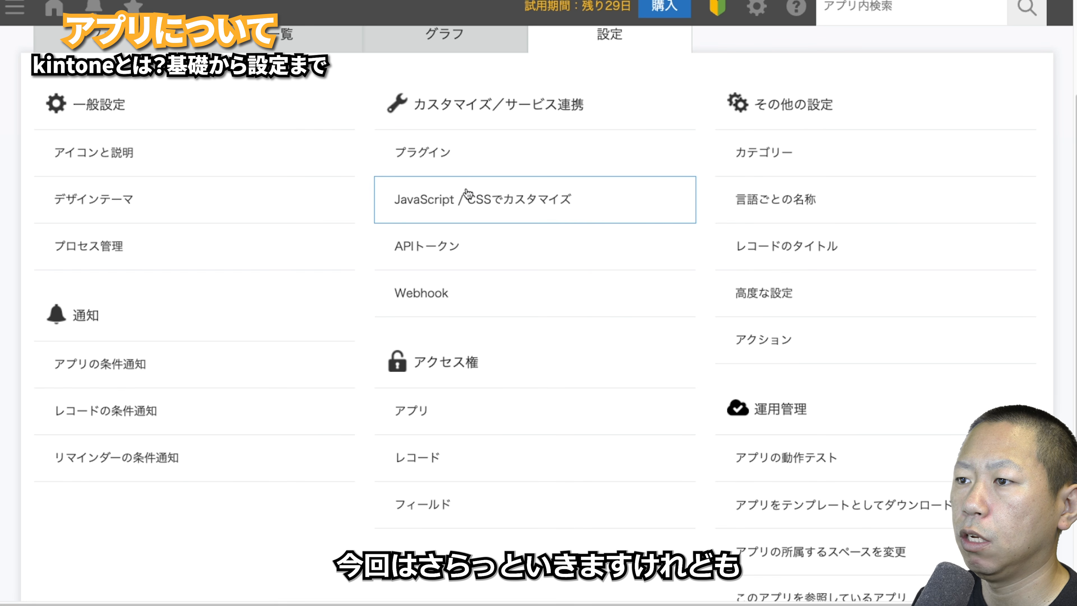
# - Check the empty plugin and system administration pages, then open JavaScript / CSS customization
pyautogui.click(463, 167)
pyautogui.click(38, 306)
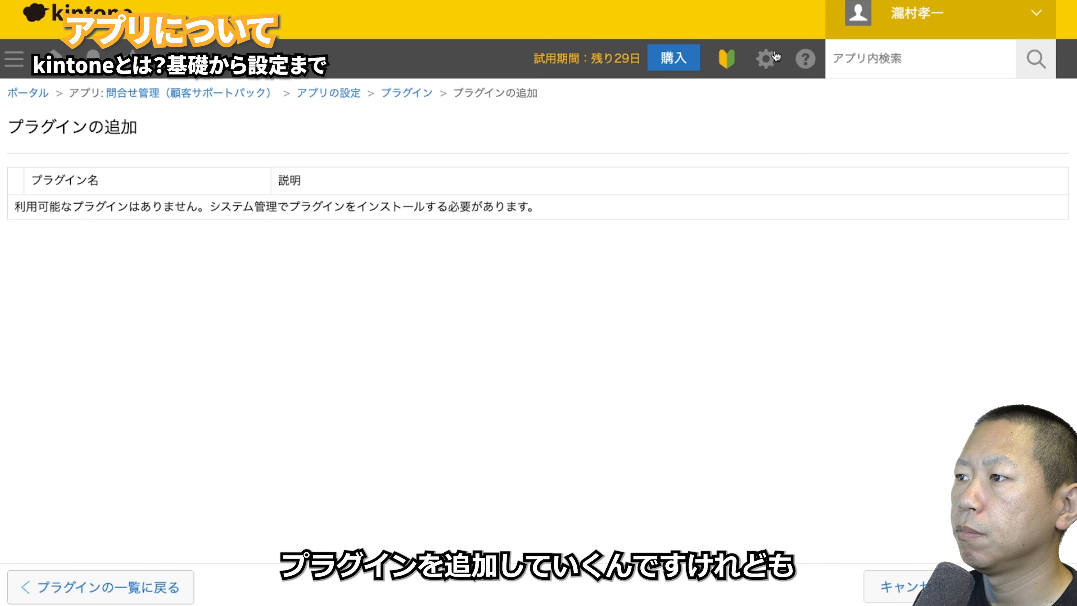
pyautogui.click(766, 59)
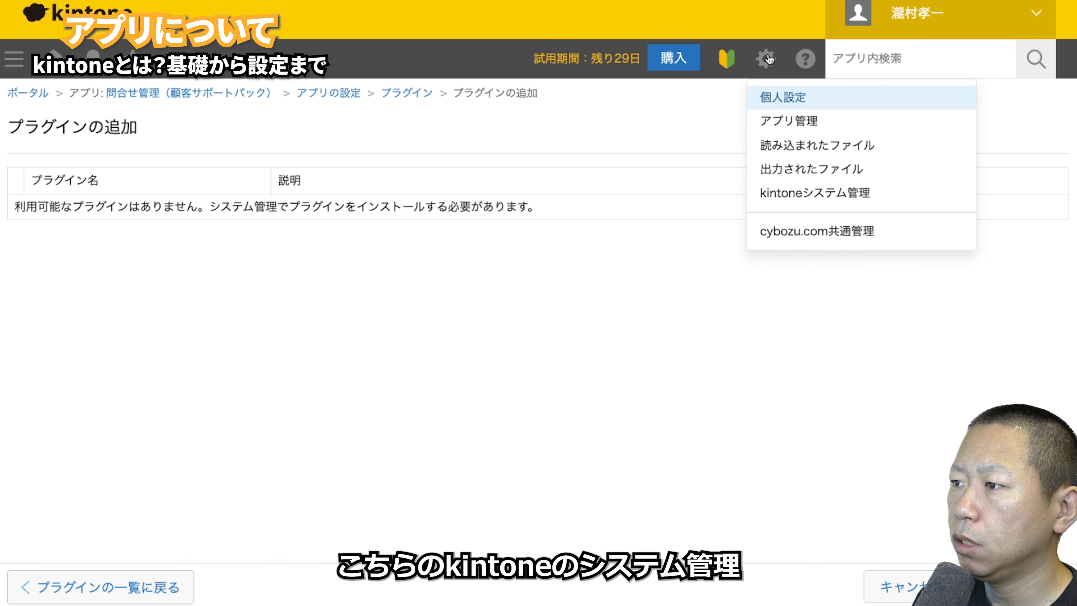
pyautogui.click(780, 198)
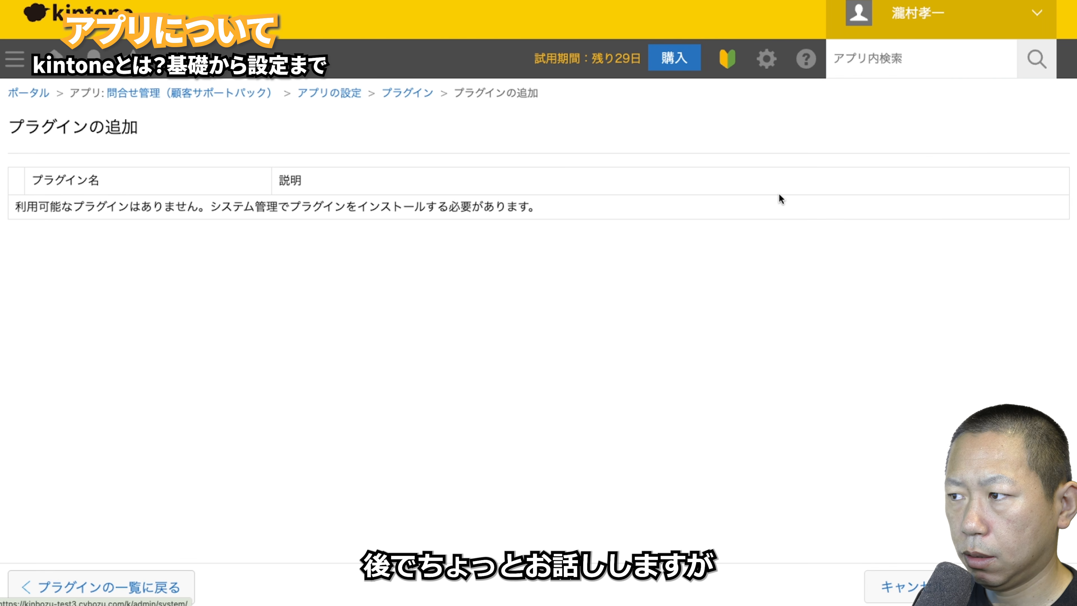
pyautogui.scroll(-3, 219, 386)
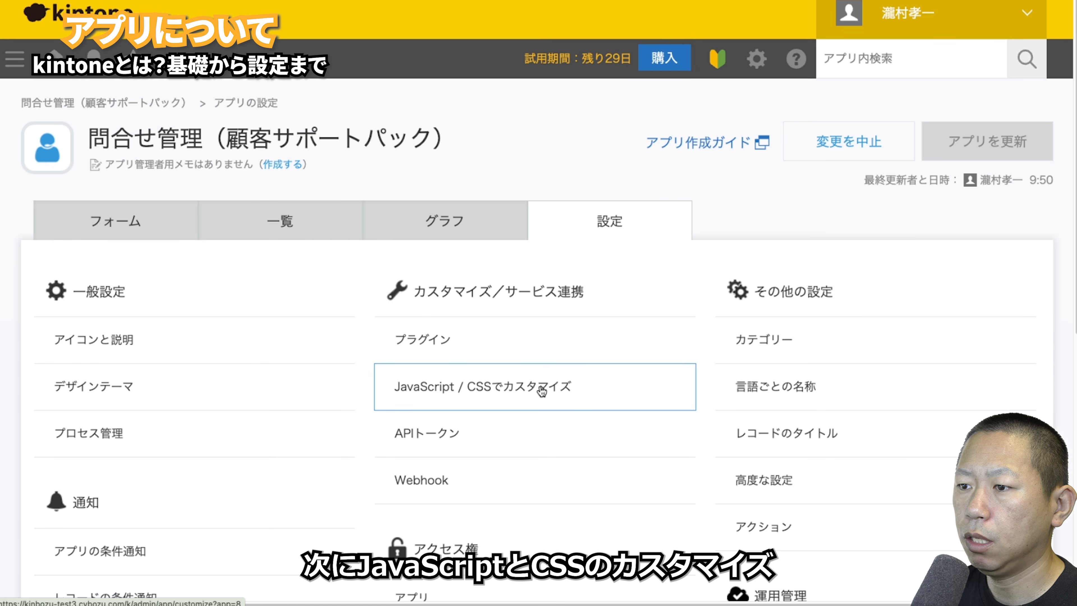
pyautogui.click(542, 390)
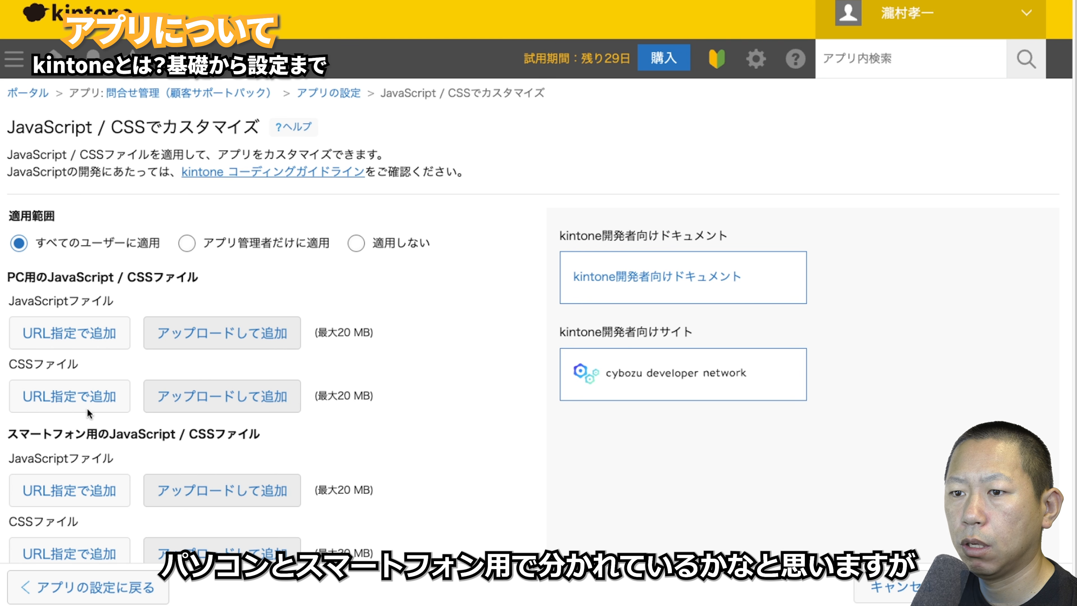
# - Return from the JavaScript / CSS customization page to the アプリの設定 list
pyautogui.scroll(-1, 123, 418)
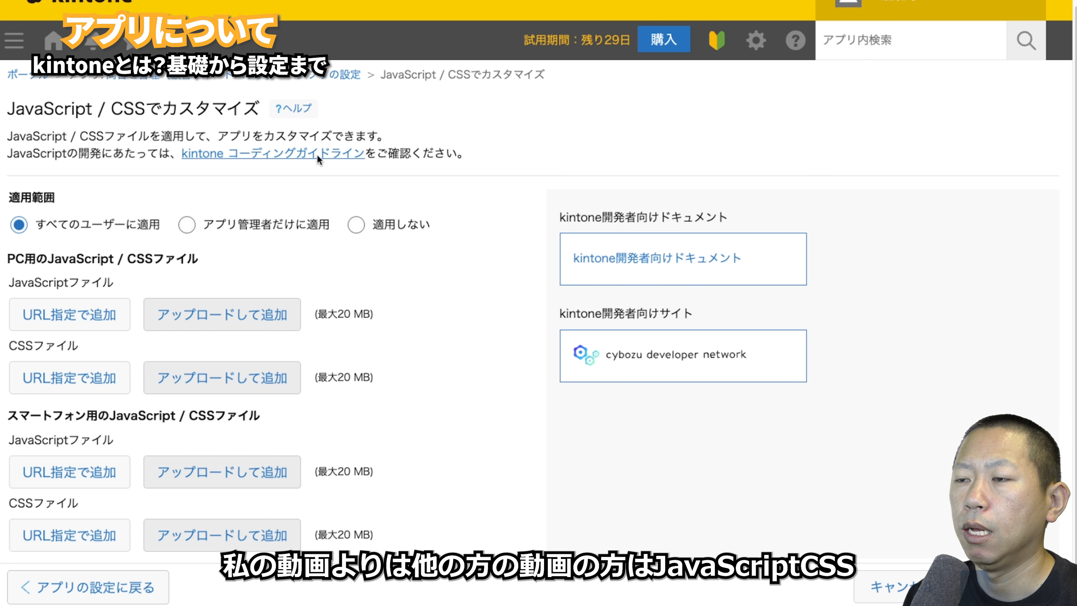
pyautogui.click(339, 78)
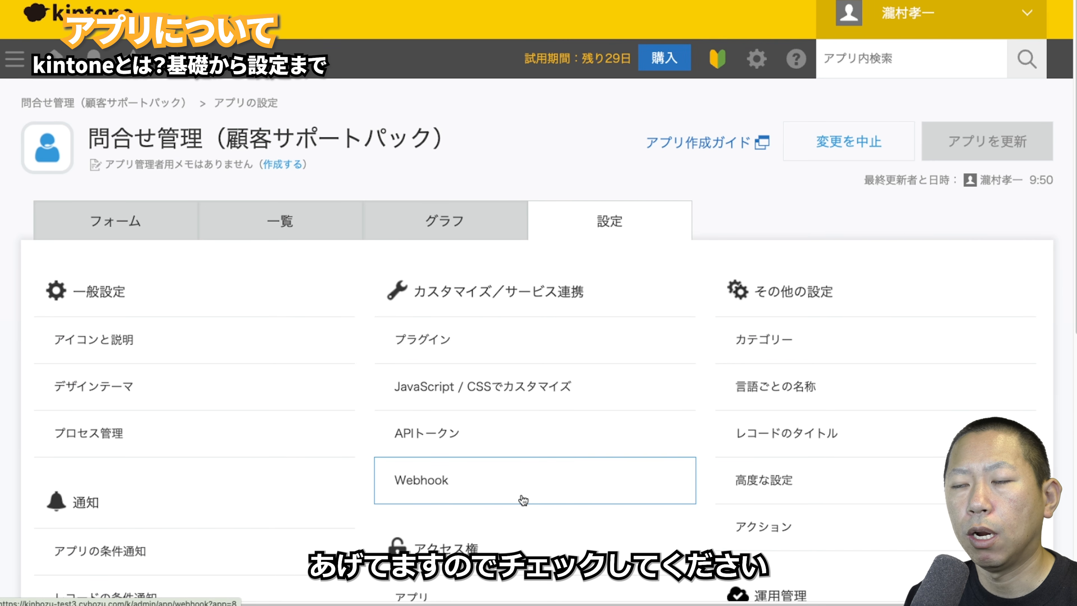
# - Open the inquiry app's APIトークン page, which shows no tokens yet
pyautogui.click(436, 429)
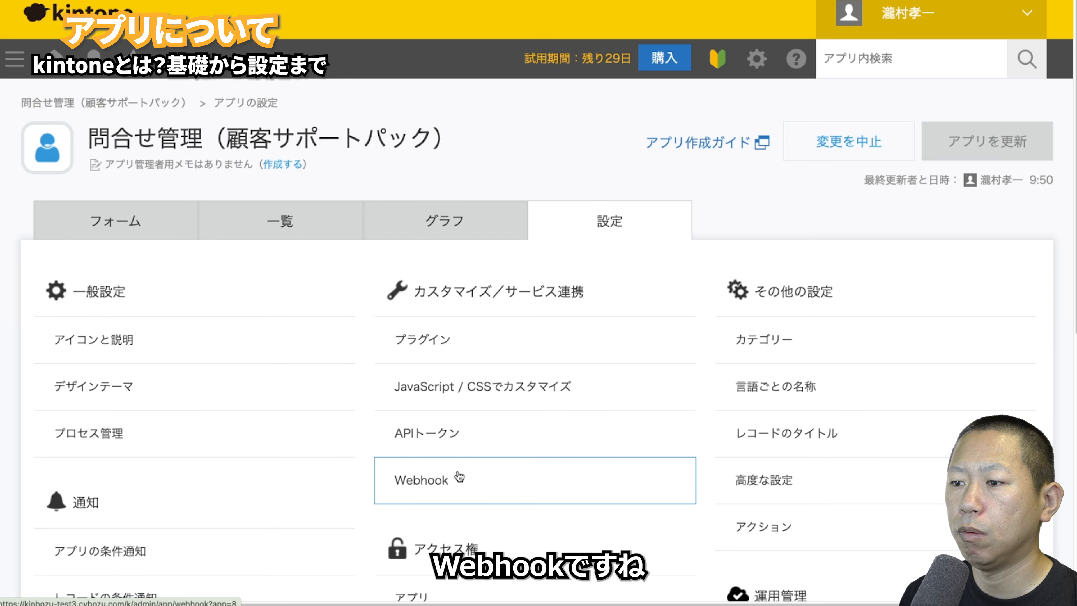
# - Open the Webhook settings page, which has no webhooks configured
pyautogui.click(457, 476)
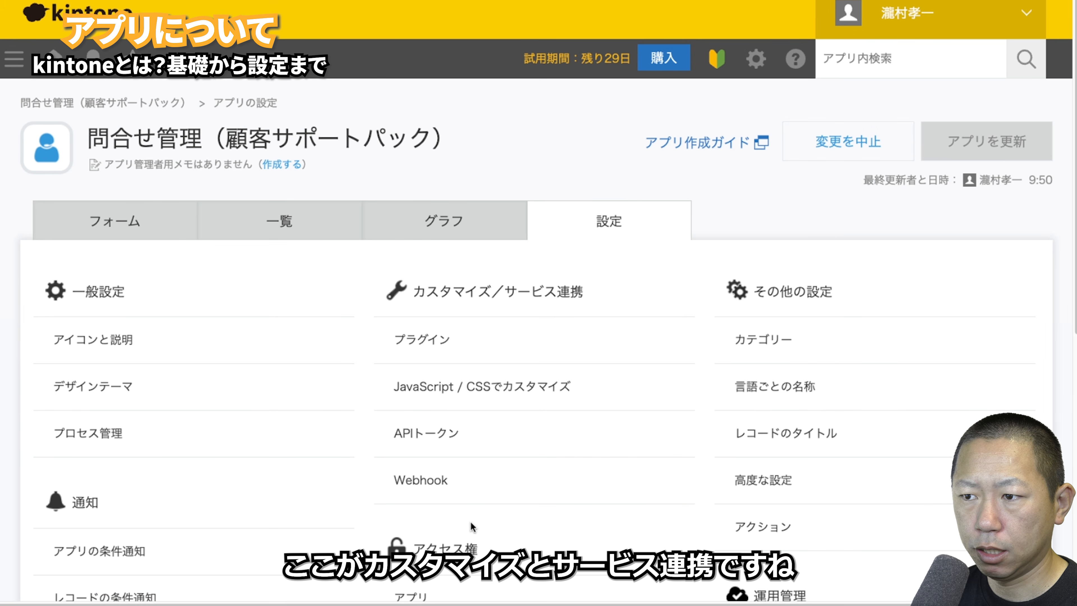
# - Open the inquiry app's アプリのアクセス権 page from the アクセス権 section
pyautogui.scroll(-6, 556, 198)
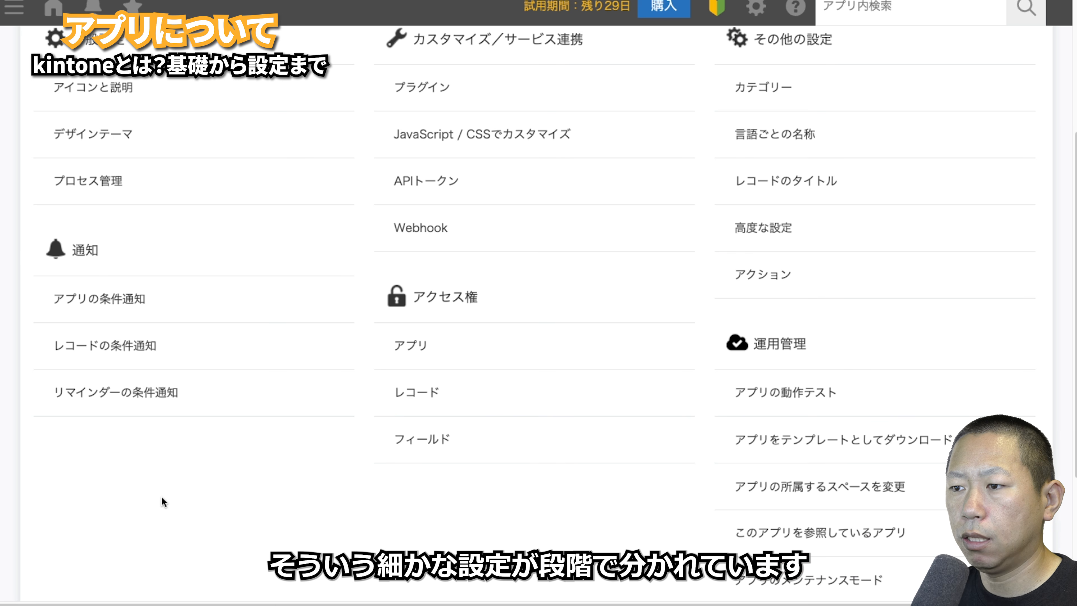
pyautogui.click(436, 350)
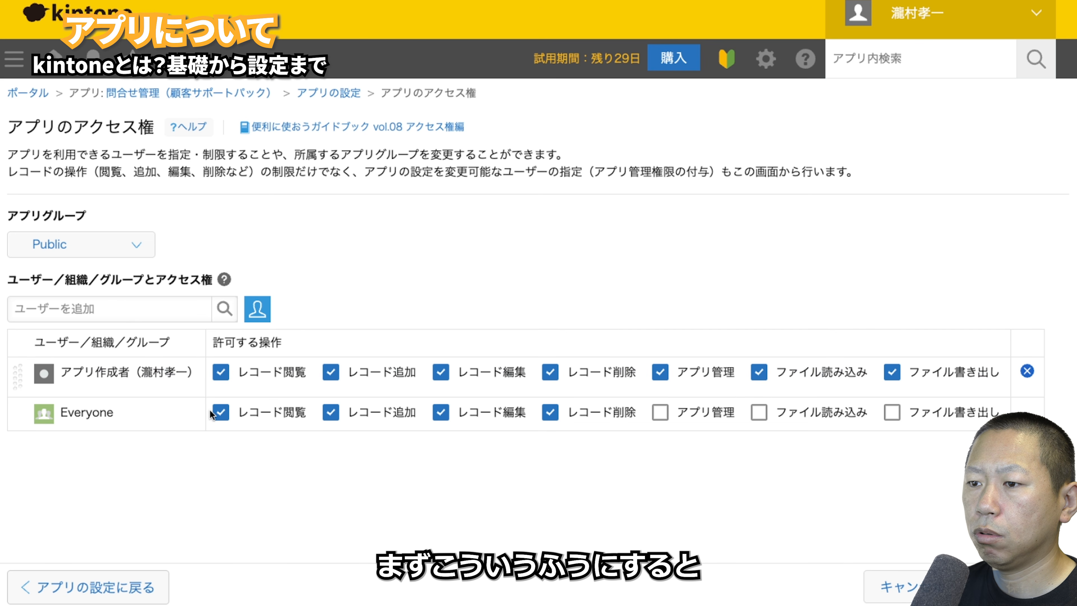
# - Limit Everyone's app permissions to レコード閲覧 only, clearing record adding
pyautogui.click(219, 412)
pyautogui.click(330, 412)
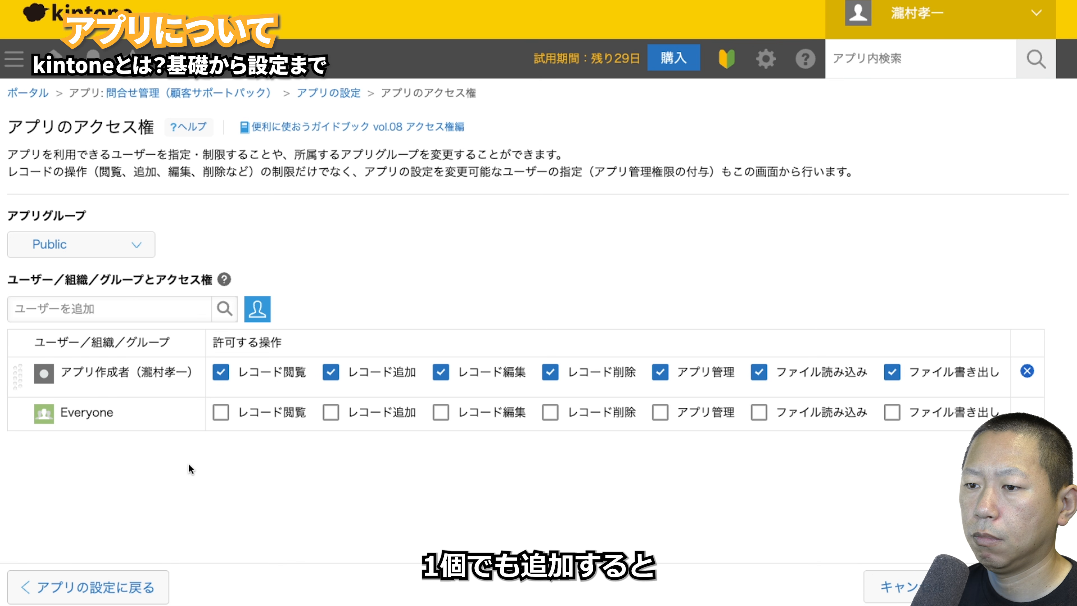
pyautogui.click(219, 417)
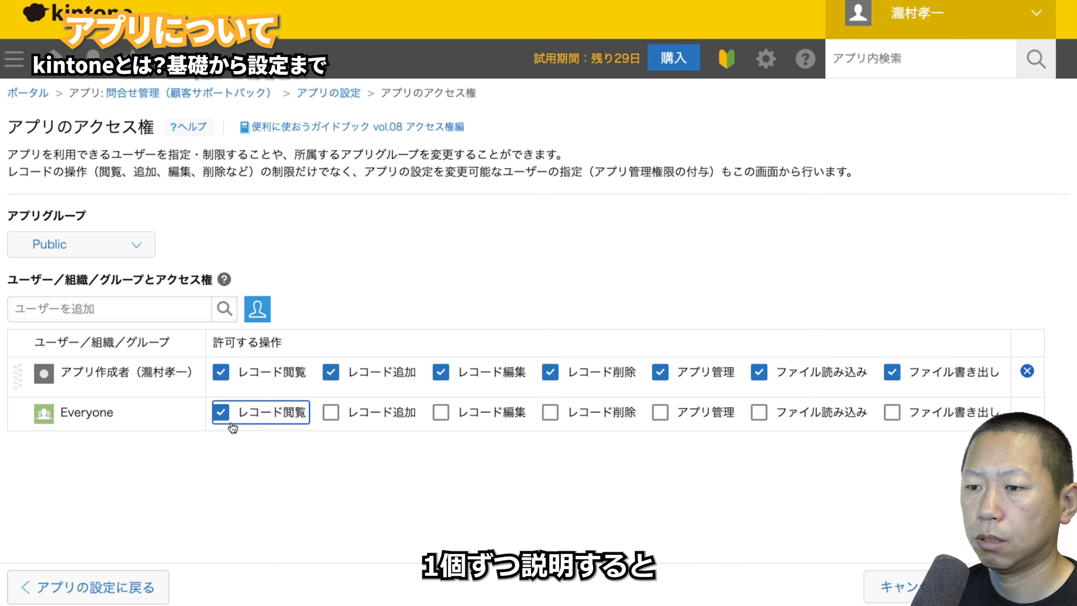
# - Toggle Everyone's record view and edit permissions on and off
pyautogui.click(229, 422)
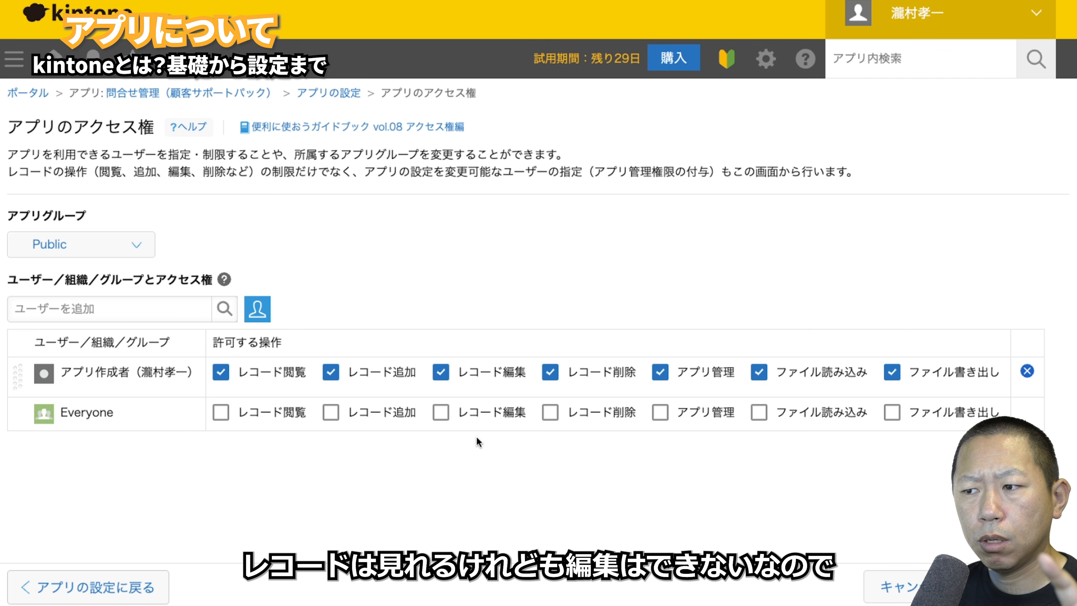
pyautogui.click(441, 412)
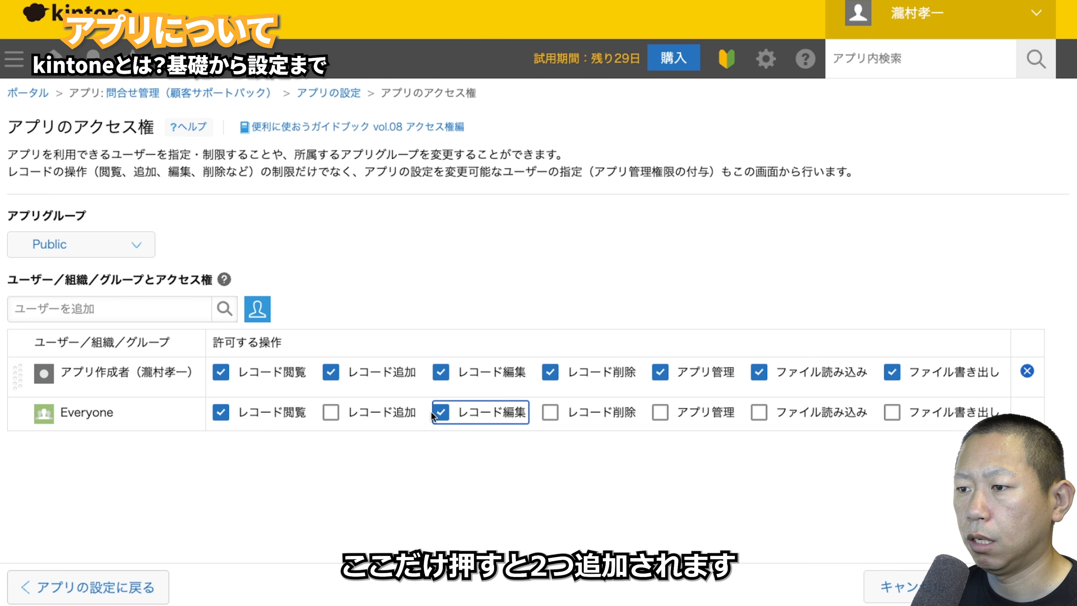
pyautogui.click(437, 416)
pyautogui.click(231, 413)
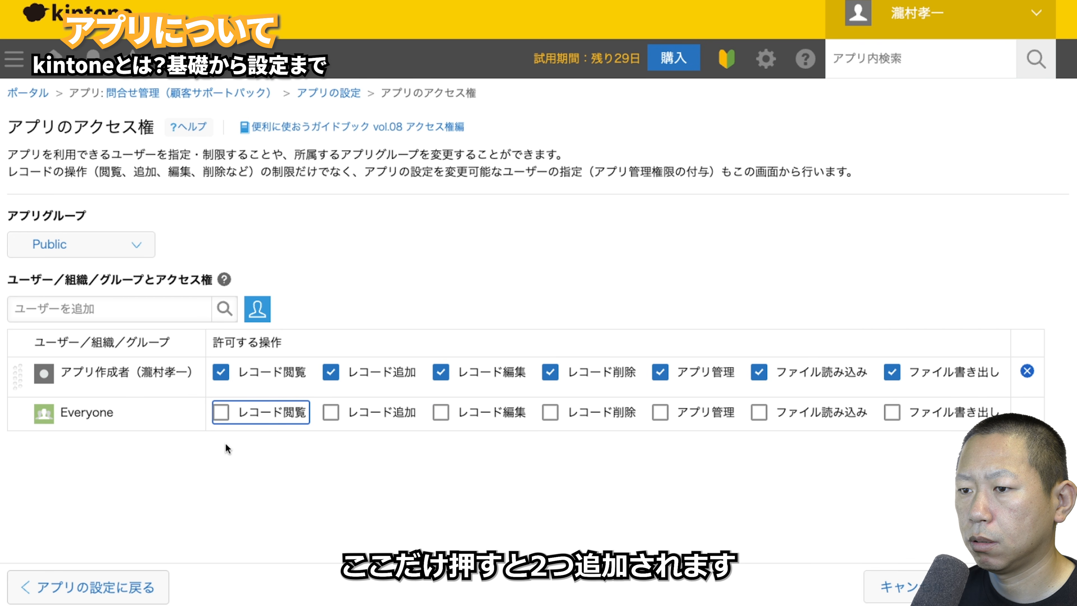
pyautogui.click(220, 412)
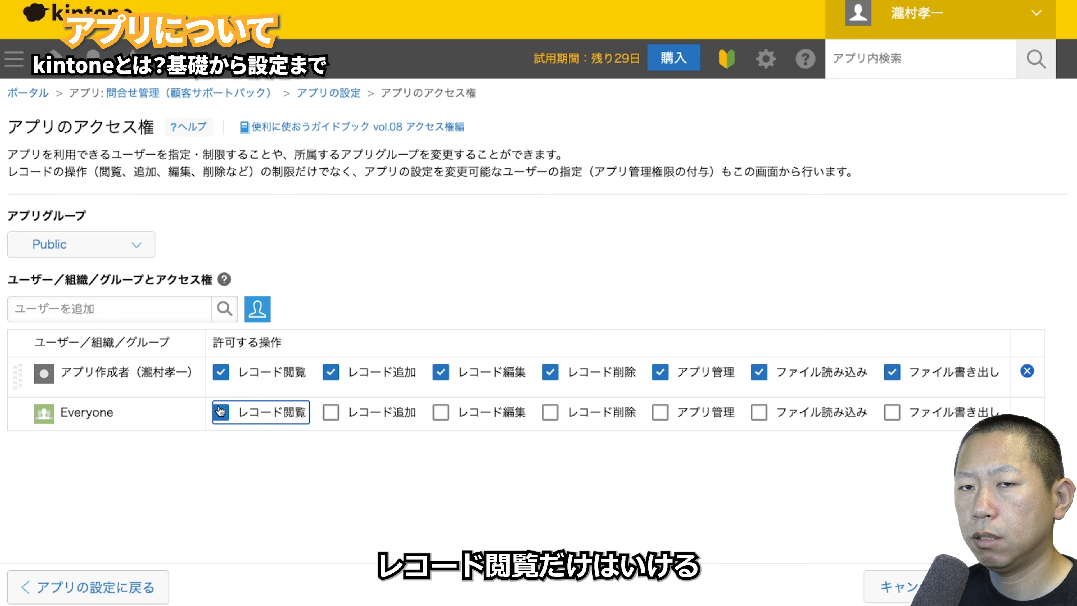
pyautogui.click(441, 417)
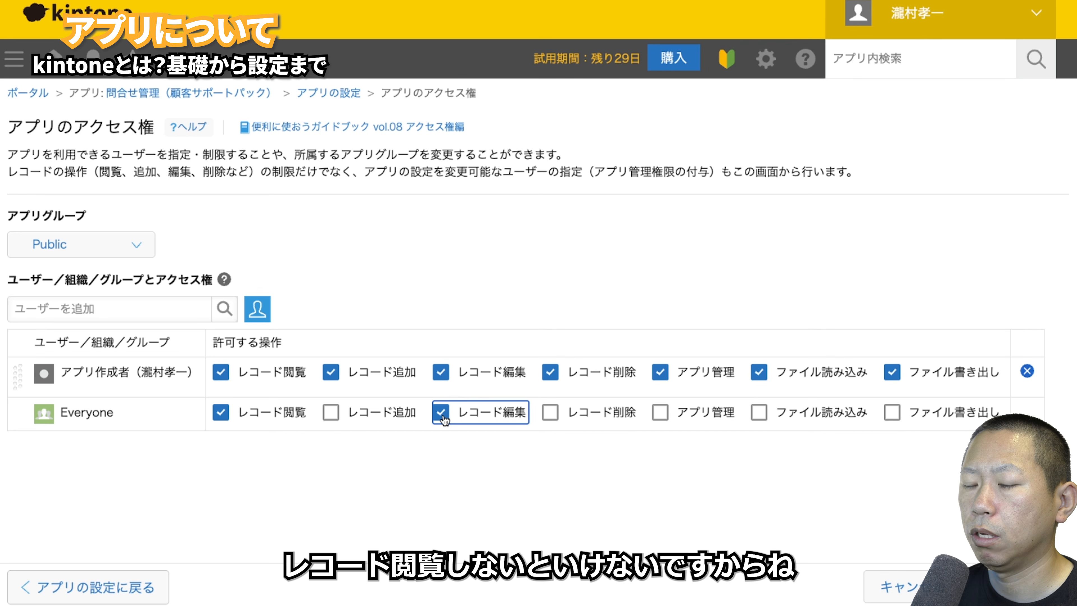
# - Show that removing view clears edit and granting edit grants view, ending with none checked
pyautogui.click(221, 413)
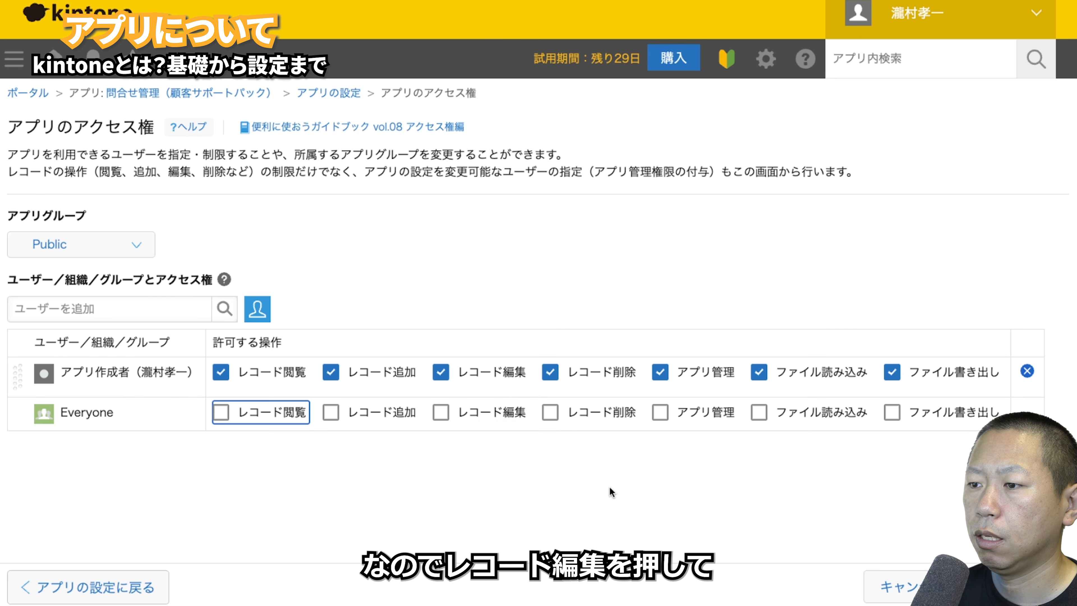
pyautogui.click(441, 412)
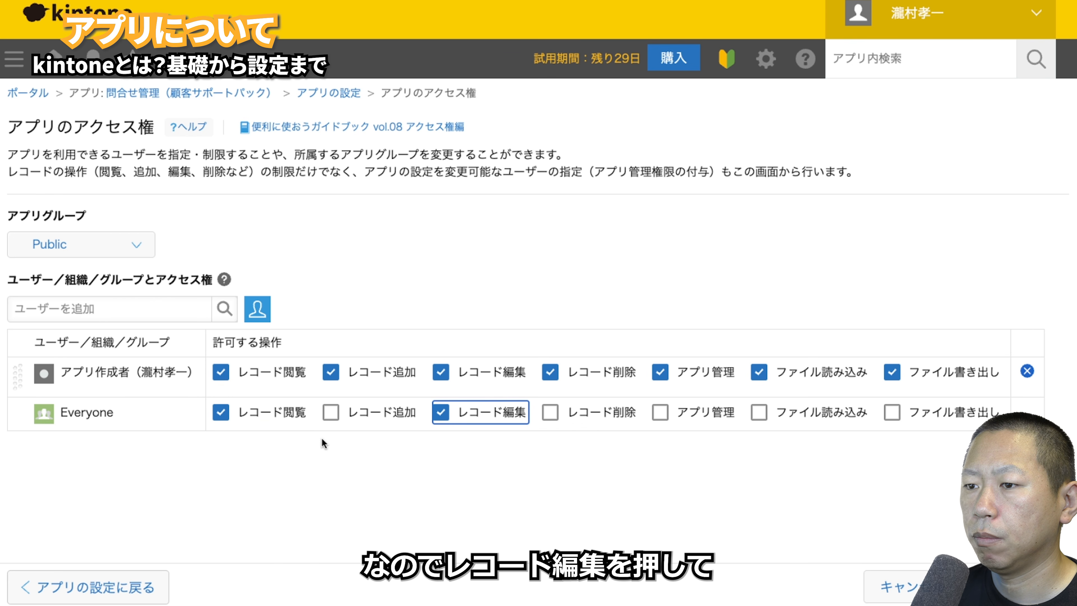
pyautogui.click(221, 412)
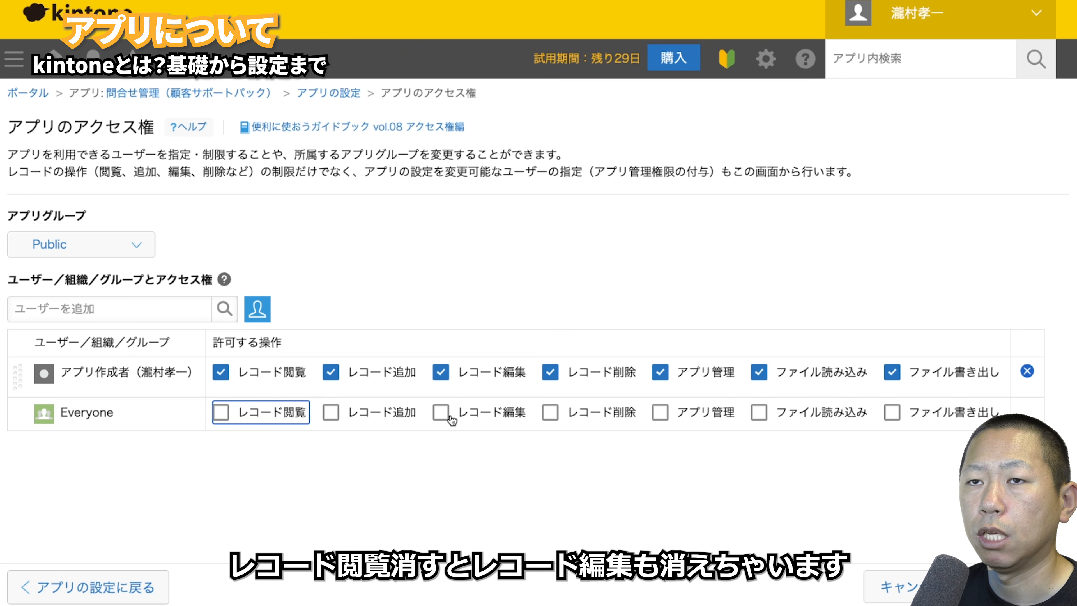
pyautogui.click(331, 412)
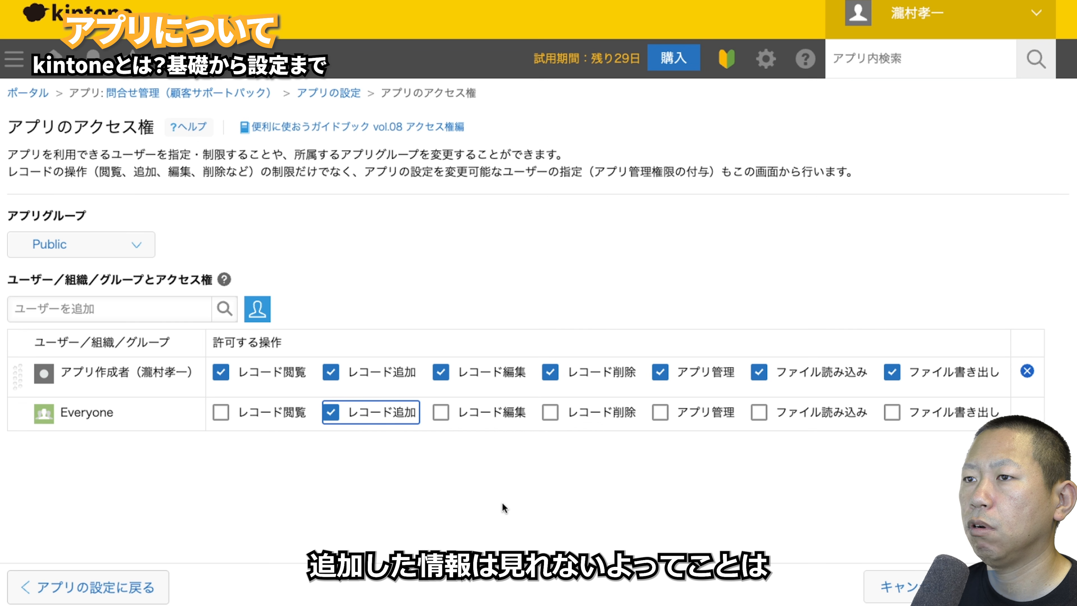
pyautogui.click(331, 412)
pyautogui.click(441, 413)
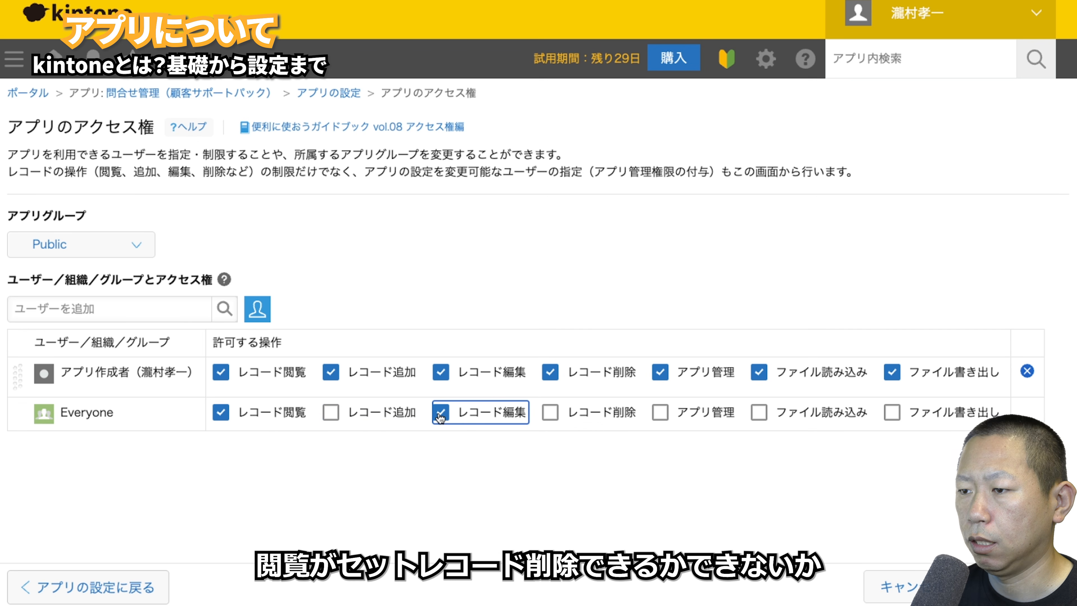
pyautogui.click(441, 412)
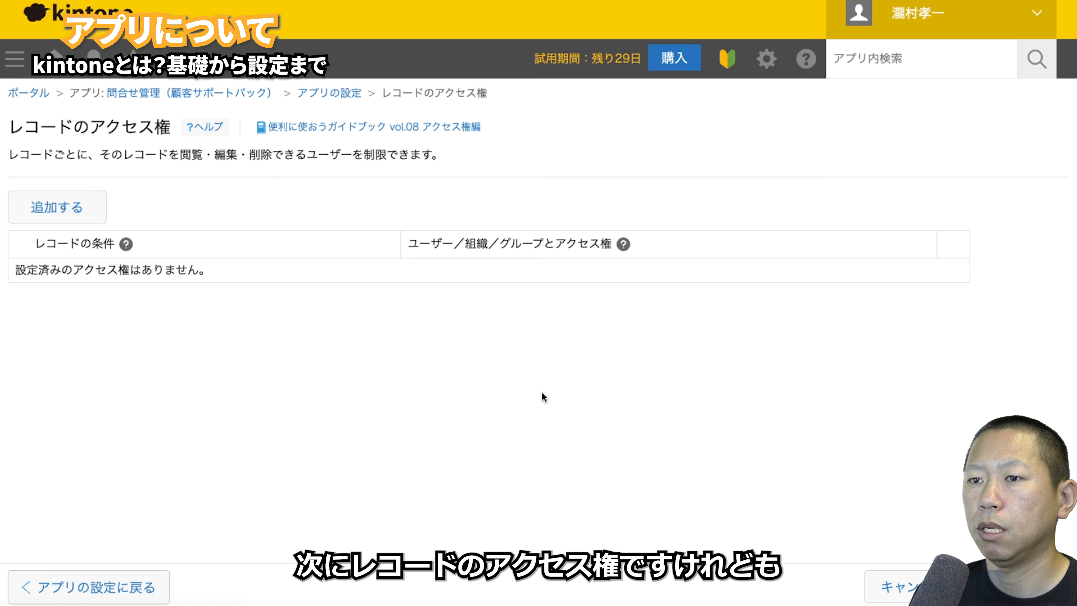
# - Add a record access rule with the condition 対応状況 includes 完了 only
pyautogui.click(68, 202)
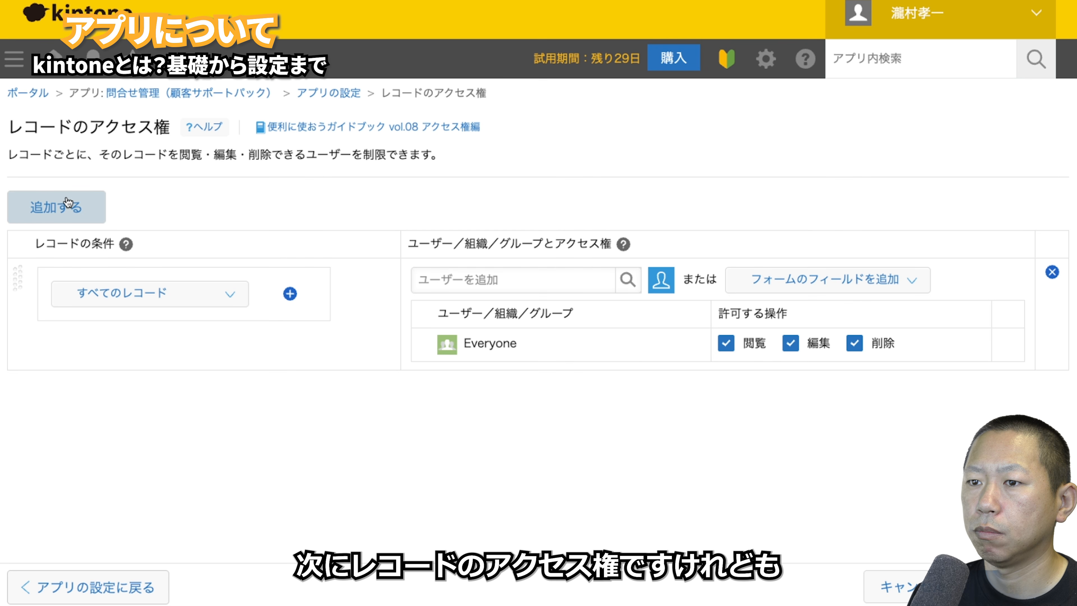
pyautogui.click(230, 295)
pyautogui.scroll(-3, 139, 442)
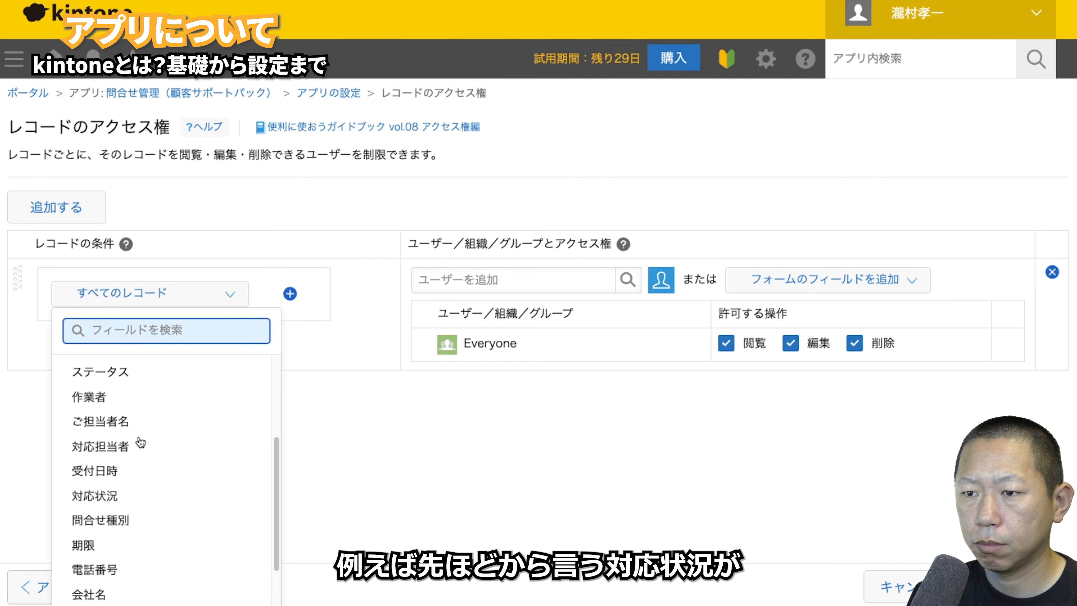
pyautogui.scroll(-1, 128, 444)
pyautogui.click(115, 439)
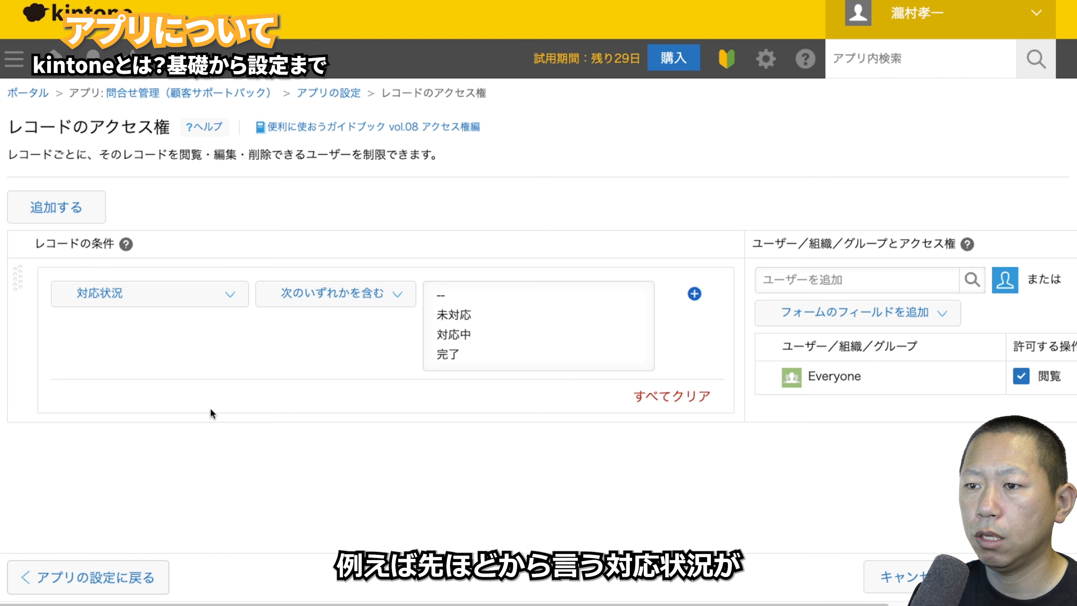
pyautogui.click(460, 325)
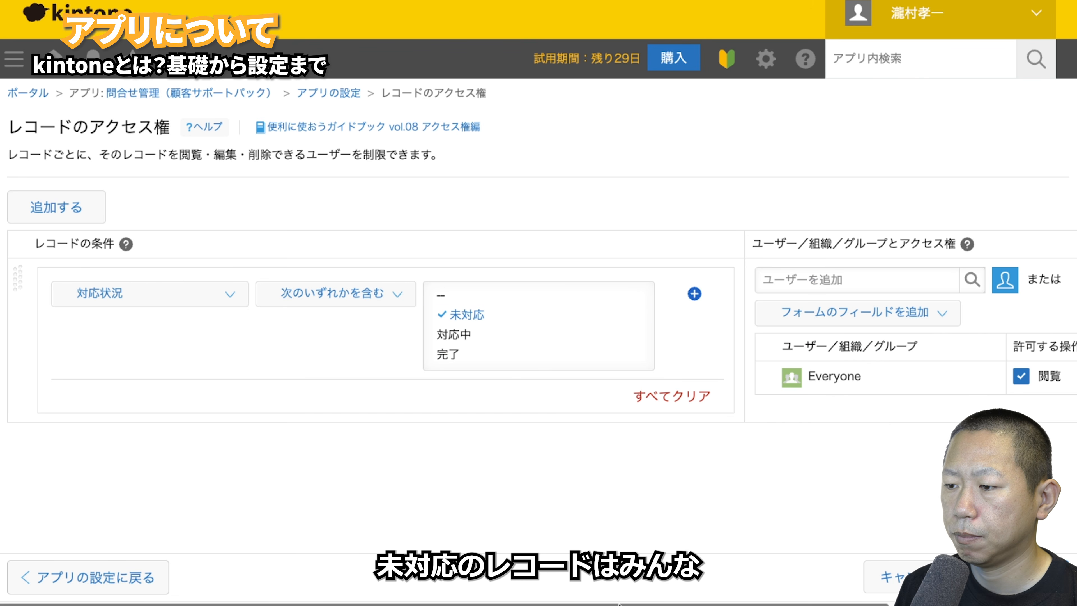
pyautogui.hscroll(5, 774, 502)
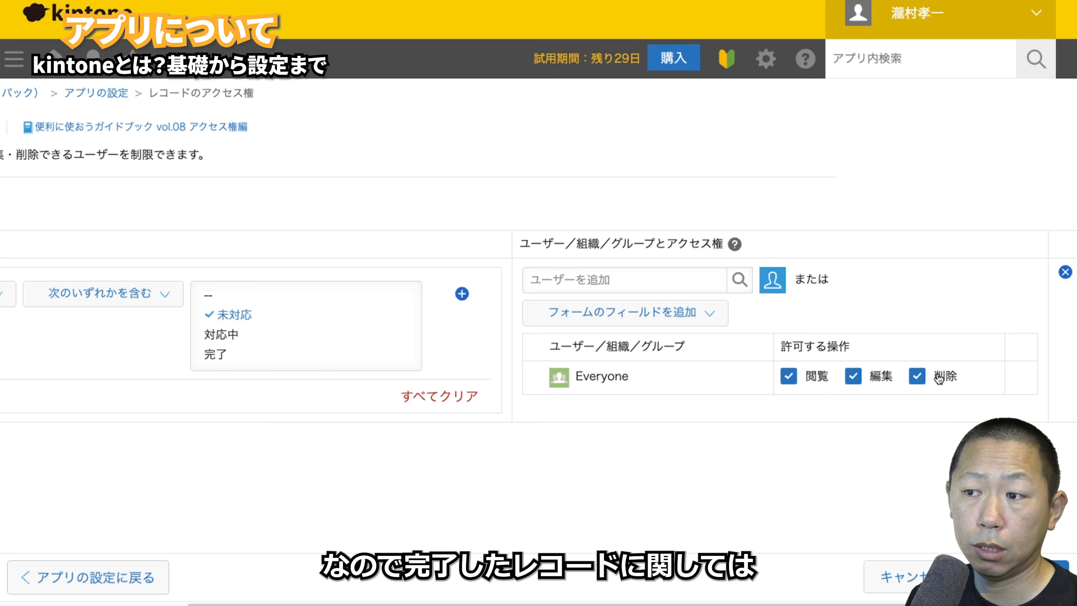
pyautogui.click(241, 356)
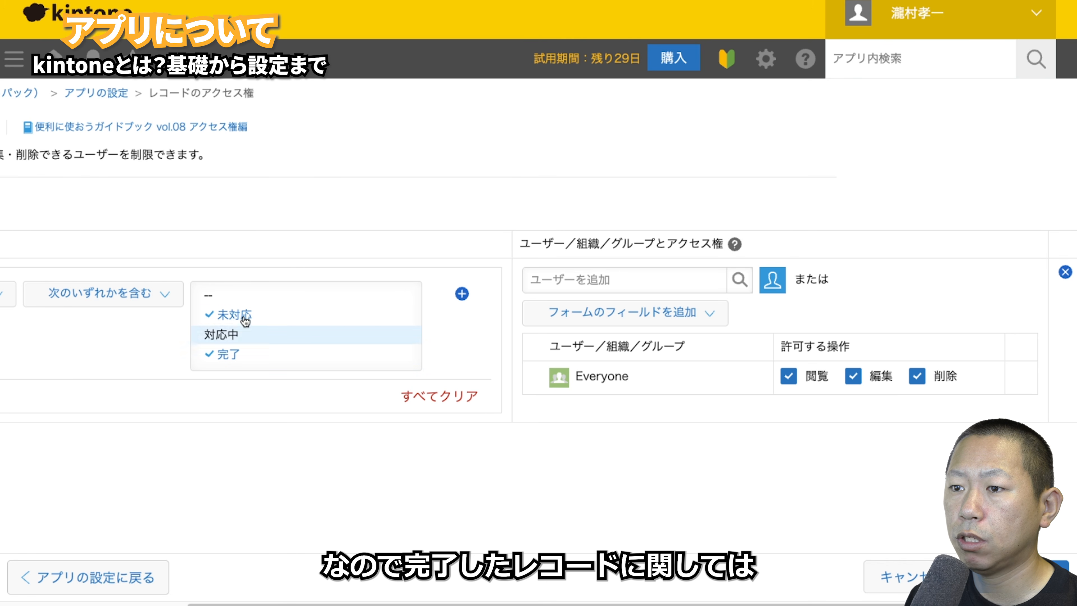
pyautogui.click(228, 295)
pyautogui.click(245, 314)
pyautogui.click(238, 296)
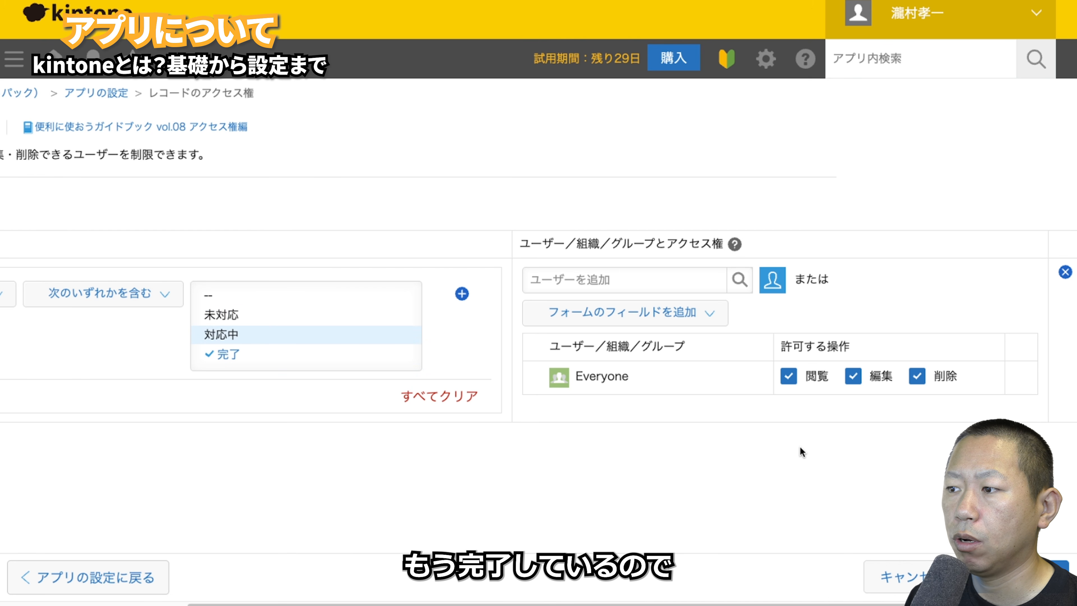
# - Remove Everyone's delete and edit rights for those completed records
pyautogui.click(917, 375)
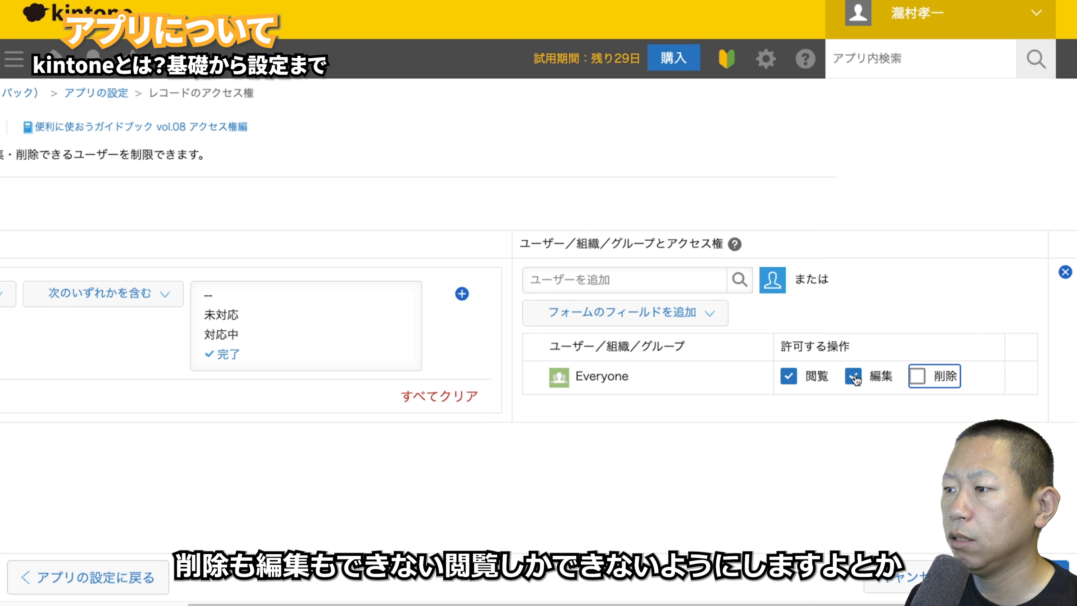
pyautogui.click(853, 376)
pyautogui.click(845, 481)
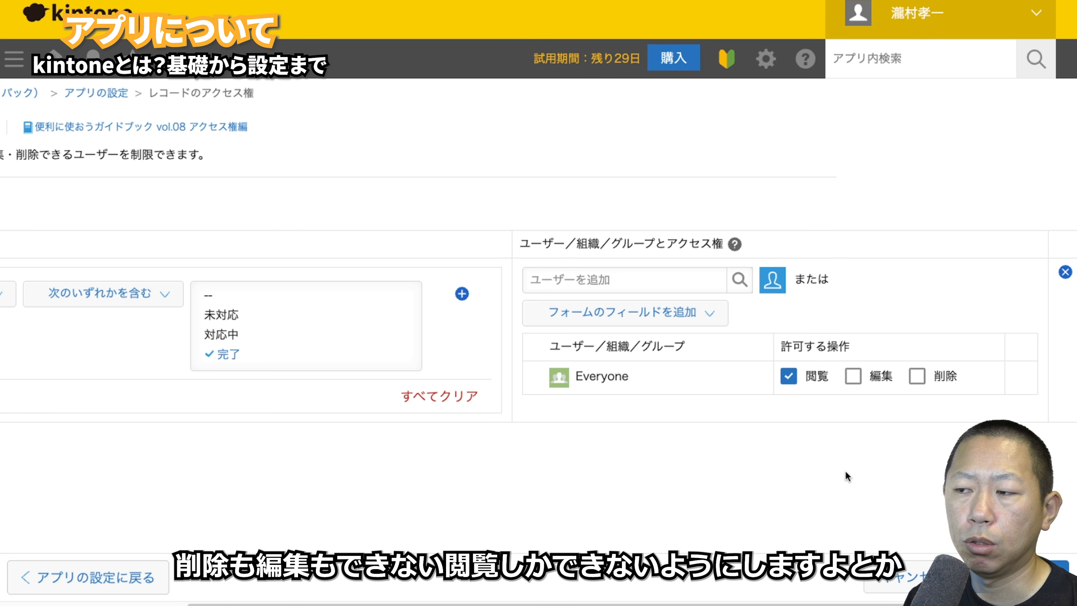
# - Add a specific user above Everyone with view, edit and delete rights, then leave the page
pyautogui.click(672, 287)
pyautogui.click(673, 306)
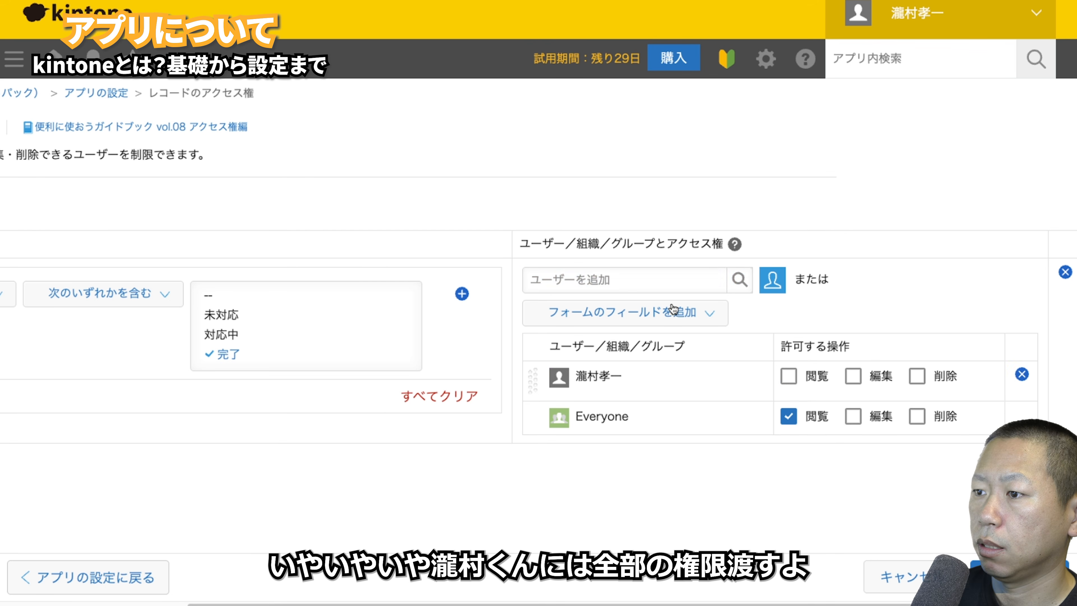
pyautogui.click(789, 376)
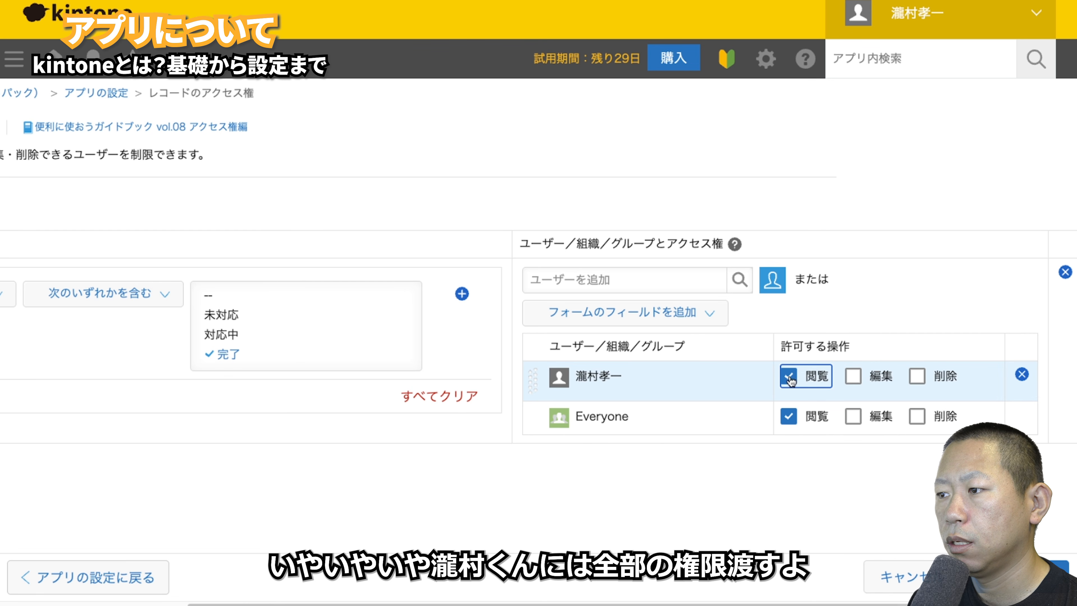
pyautogui.click(885, 380)
pyautogui.click(918, 376)
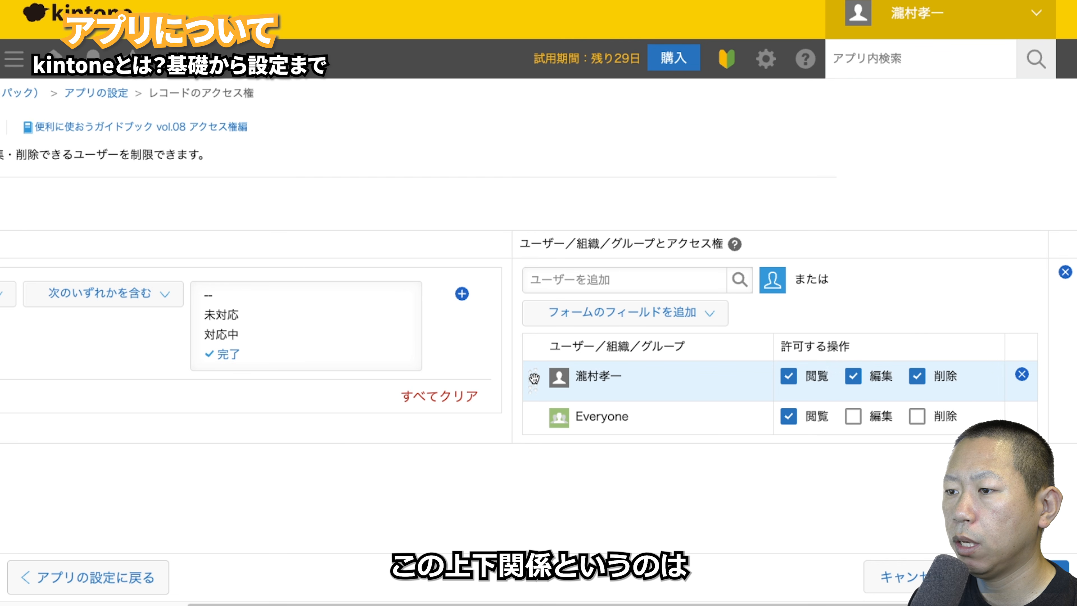
pyautogui.moveTo(533, 378); pyautogui.dragTo(556, 374)
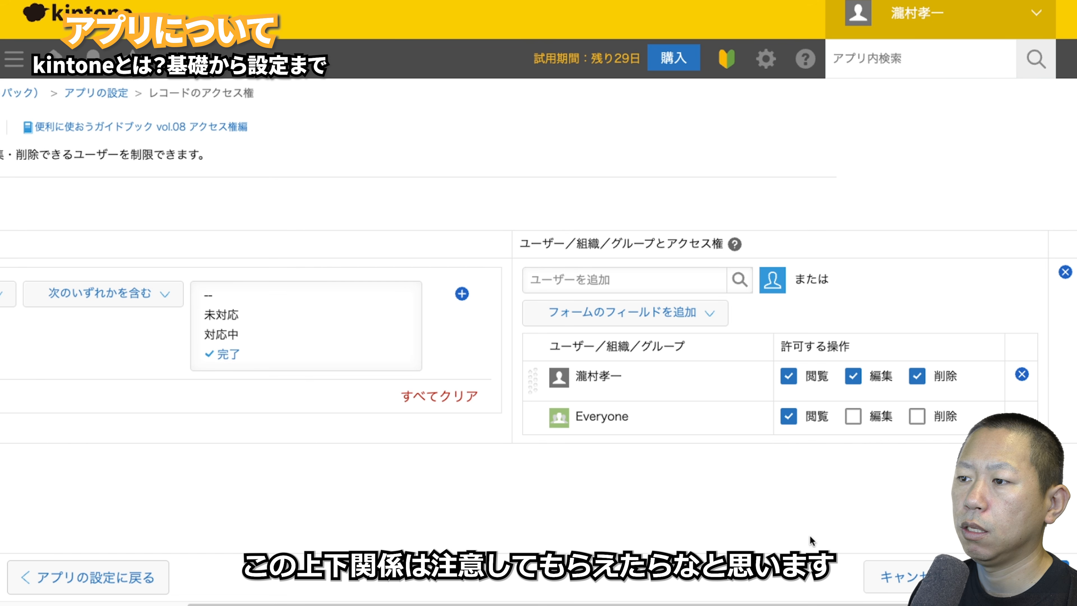
pyautogui.click(891, 577)
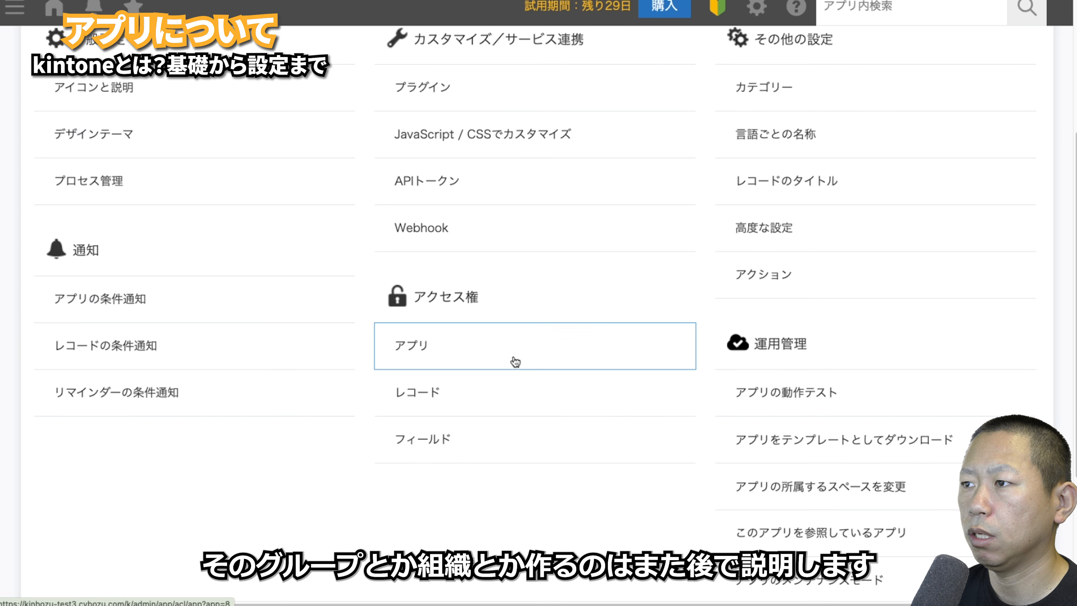
# - Add a field access rule making 会社名 viewable but not editable for Everyone
pyautogui.click(502, 439)
pyautogui.click(53, 207)
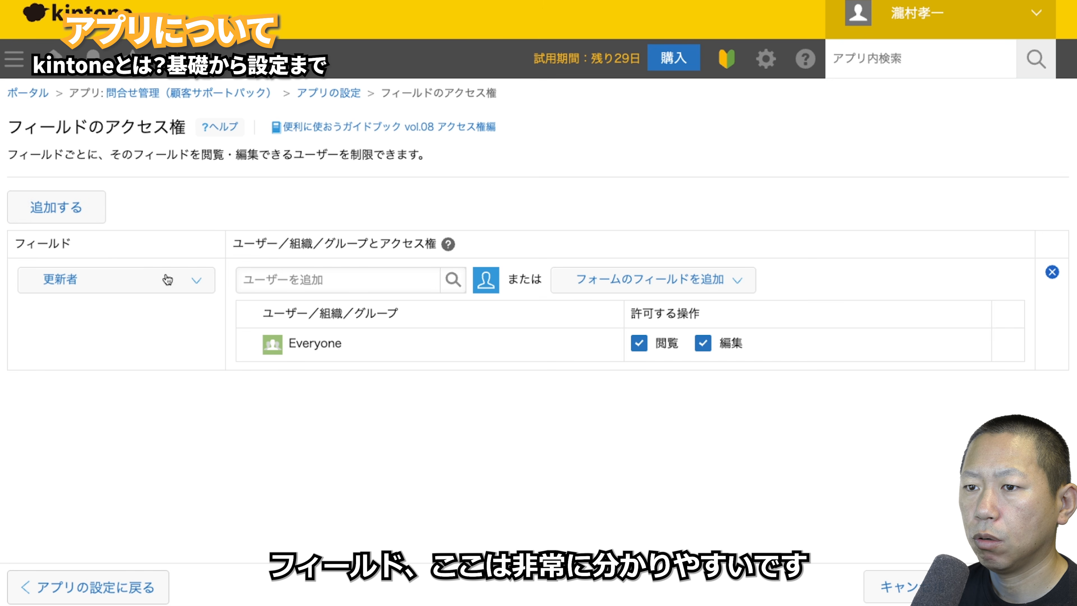
pyautogui.click(140, 283)
pyautogui.scroll(-3, 109, 458)
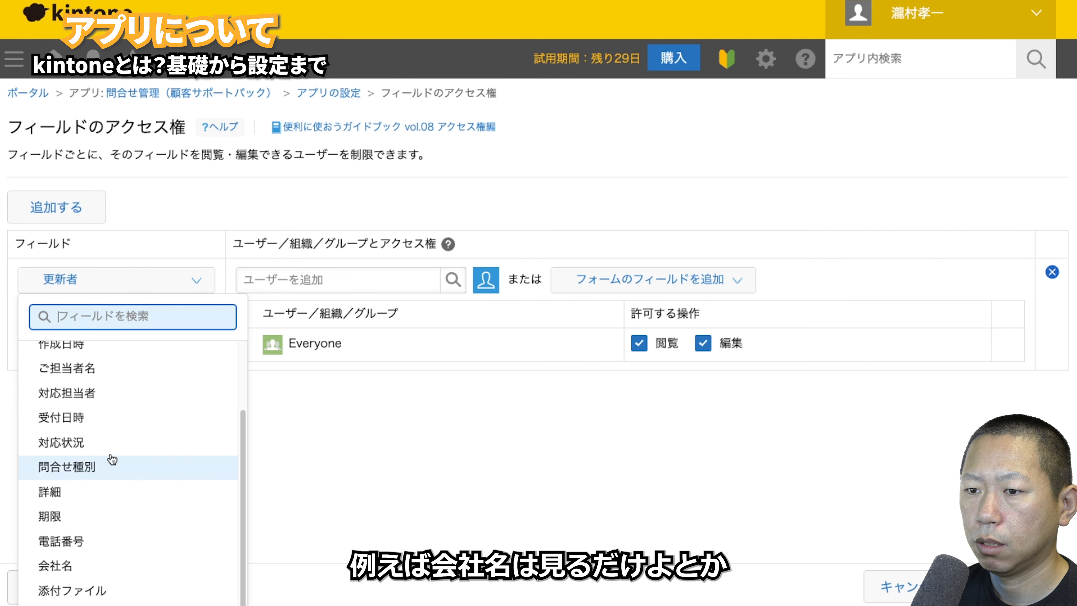
pyautogui.click(80, 566)
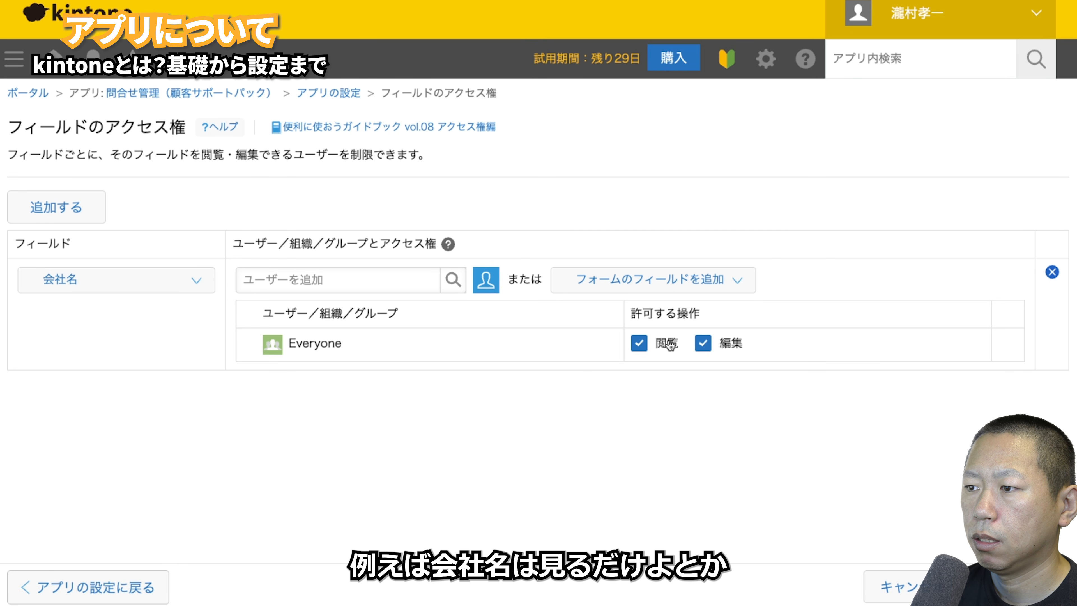
pyautogui.click(704, 343)
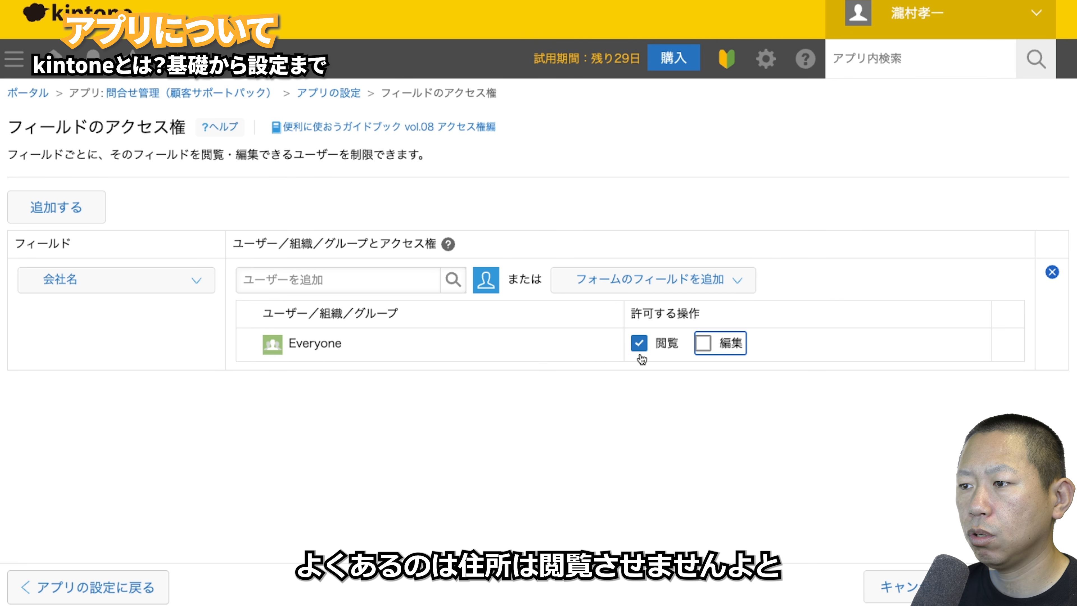
pyautogui.click(639, 344)
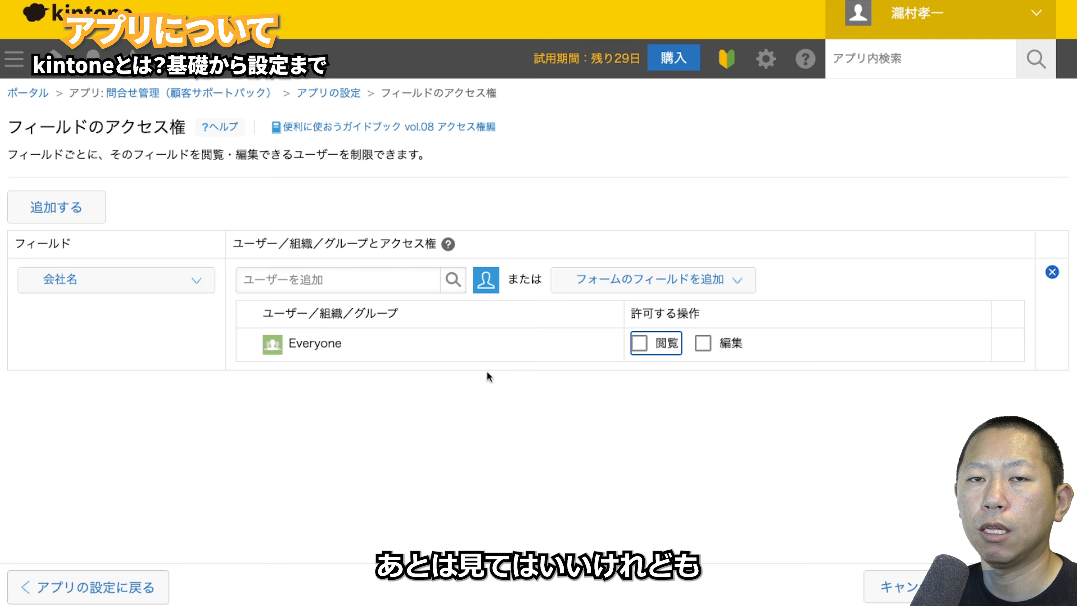
pyautogui.click(638, 343)
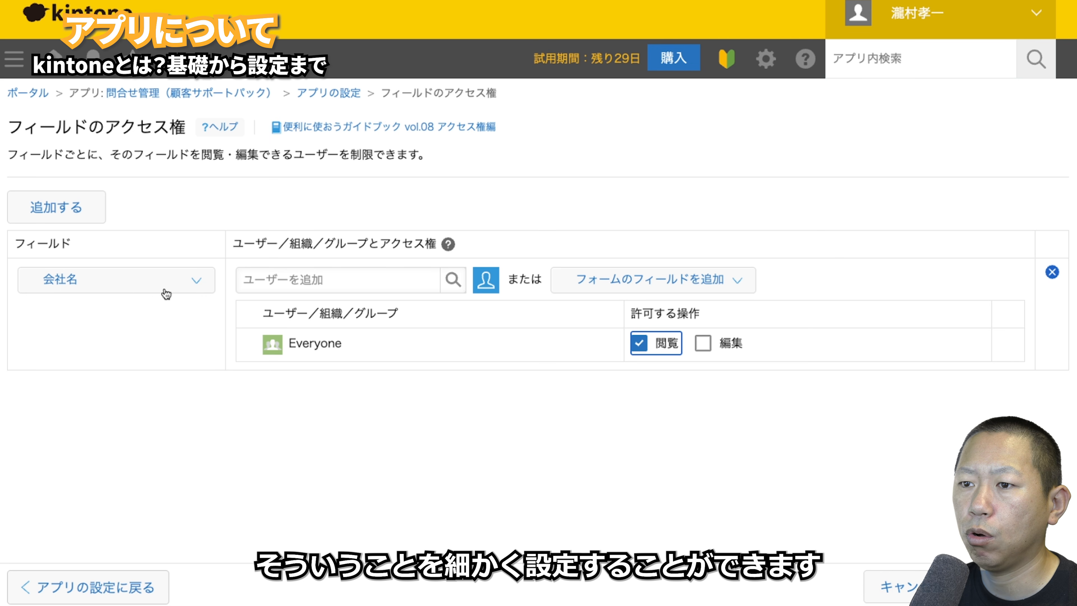
pyautogui.click(135, 282)
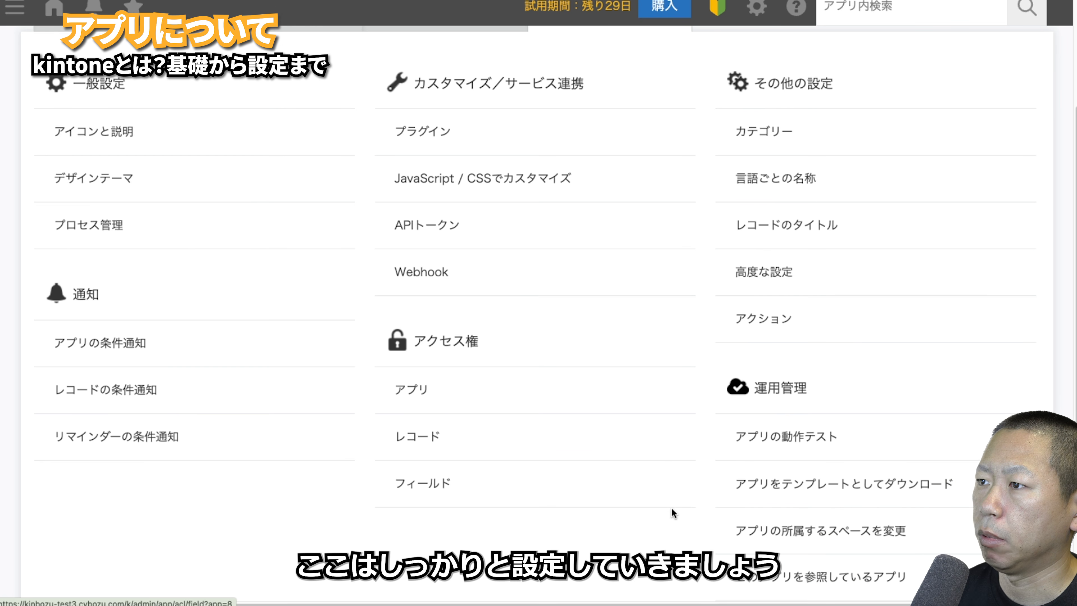
# - Save the A/B/C category hierarchy, update the app, and filter records by category A
pyautogui.scroll(3, 838, 462)
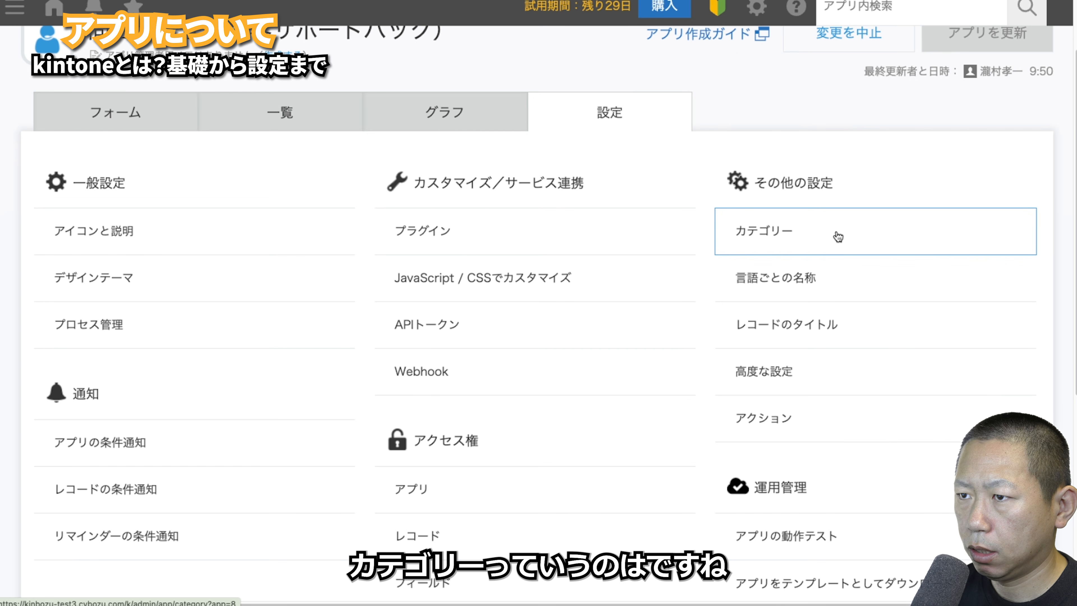
pyautogui.click(838, 237)
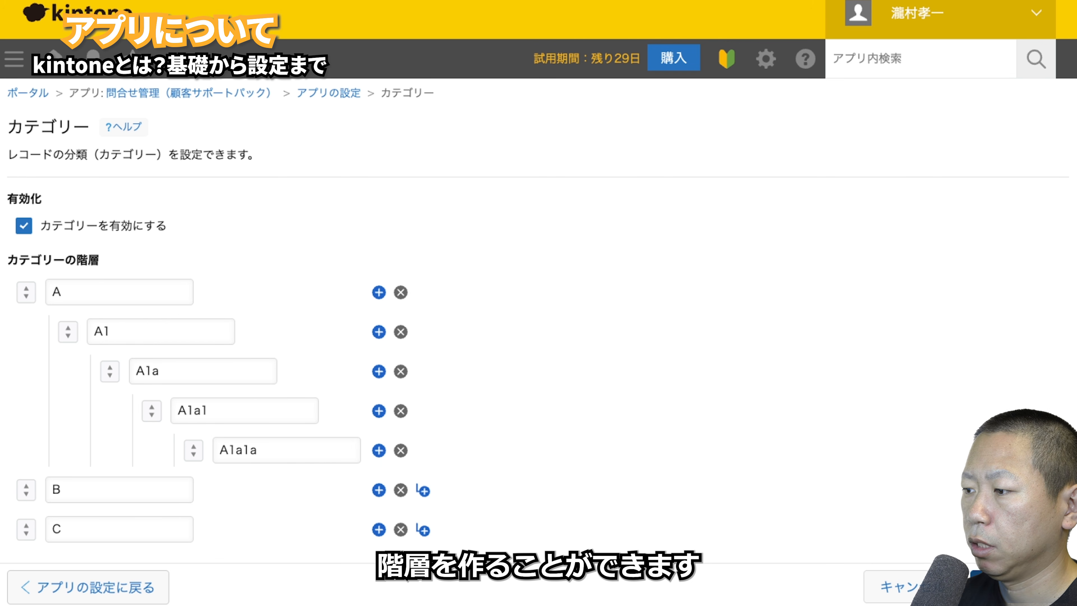
pyautogui.click(1017, 586)
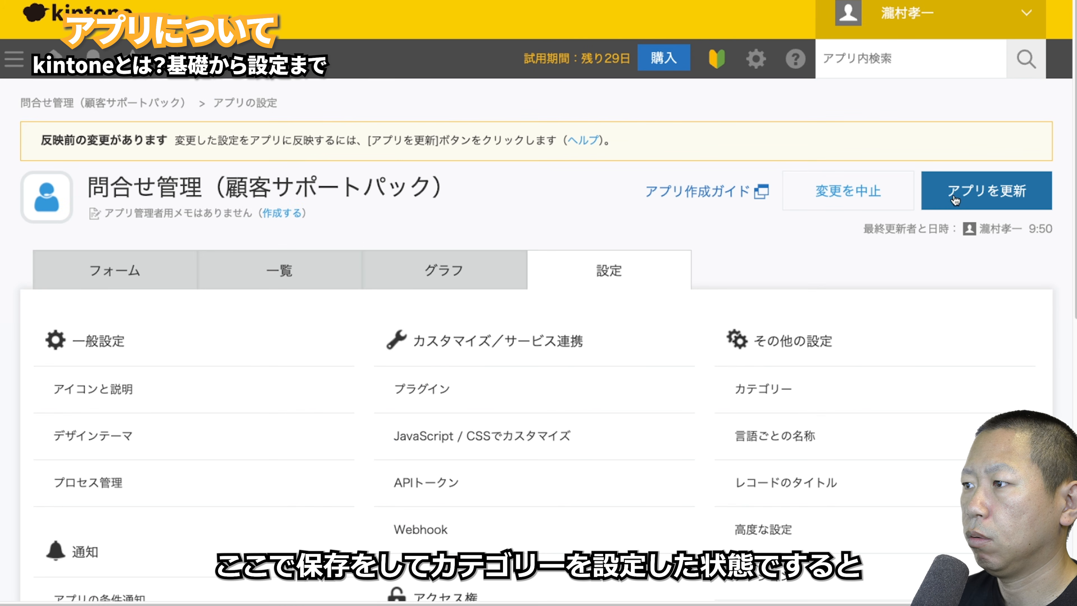
pyautogui.click(952, 202)
pyautogui.click(710, 420)
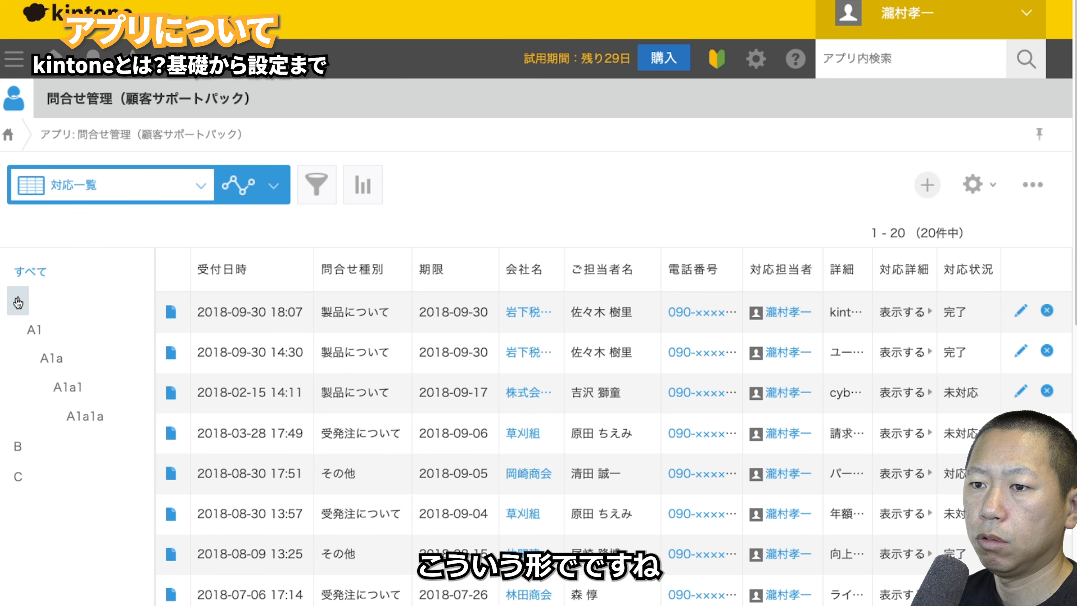
pyautogui.click(18, 301)
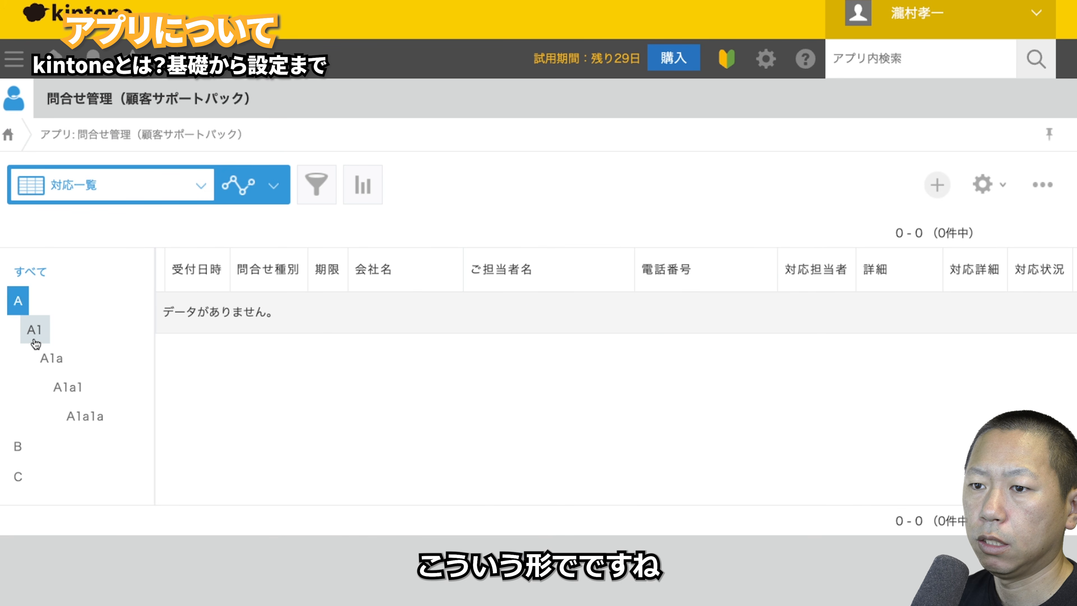
# - Filter the record list through categories A1, A1a, A1a1, A1a1a, B and C
pyautogui.click(34, 330)
pyautogui.click(50, 358)
pyautogui.click(59, 388)
pyautogui.click(85, 416)
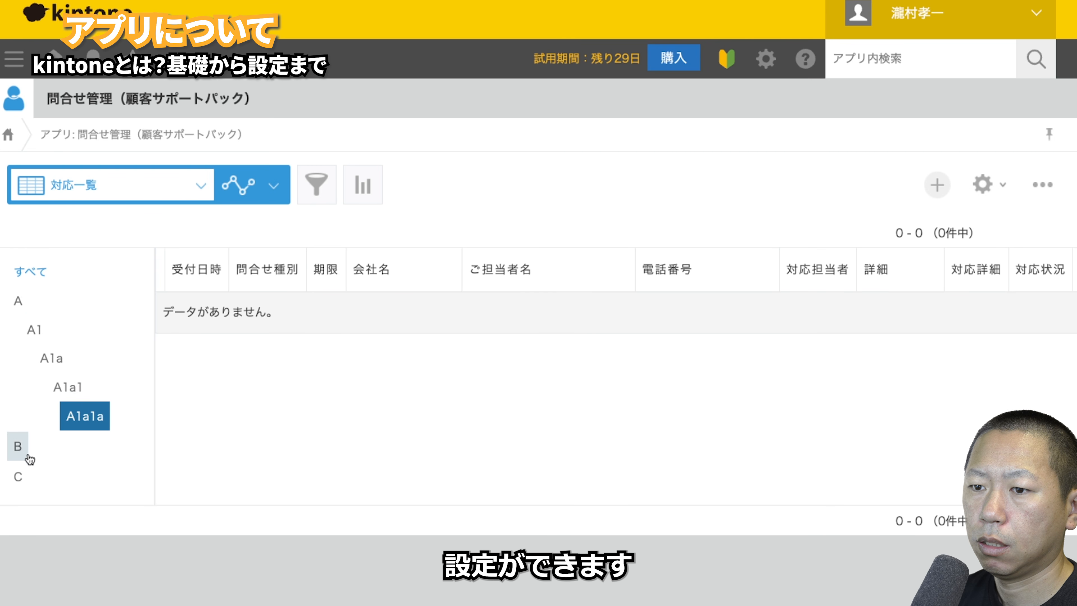
pyautogui.click(18, 446)
pyautogui.click(18, 476)
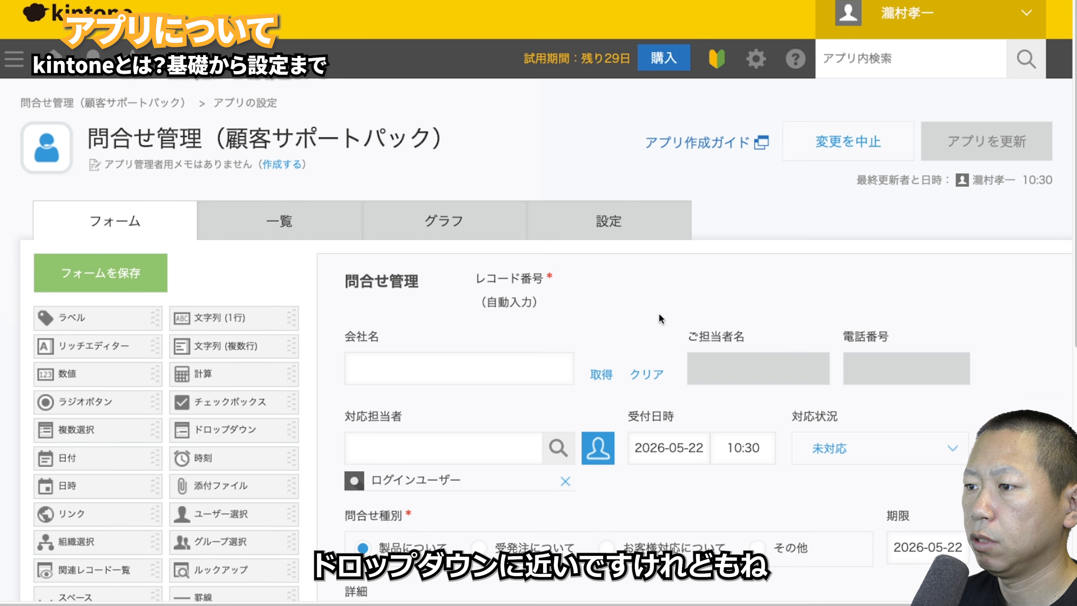
pyautogui.scroll(-10, 636, 331)
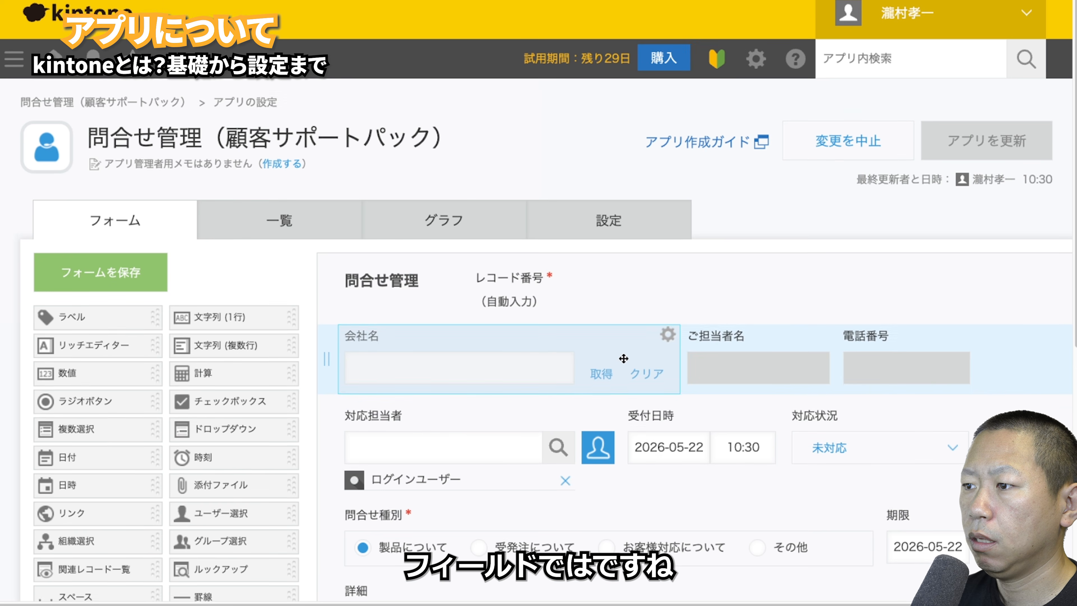
pyautogui.scroll(-10, 624, 356)
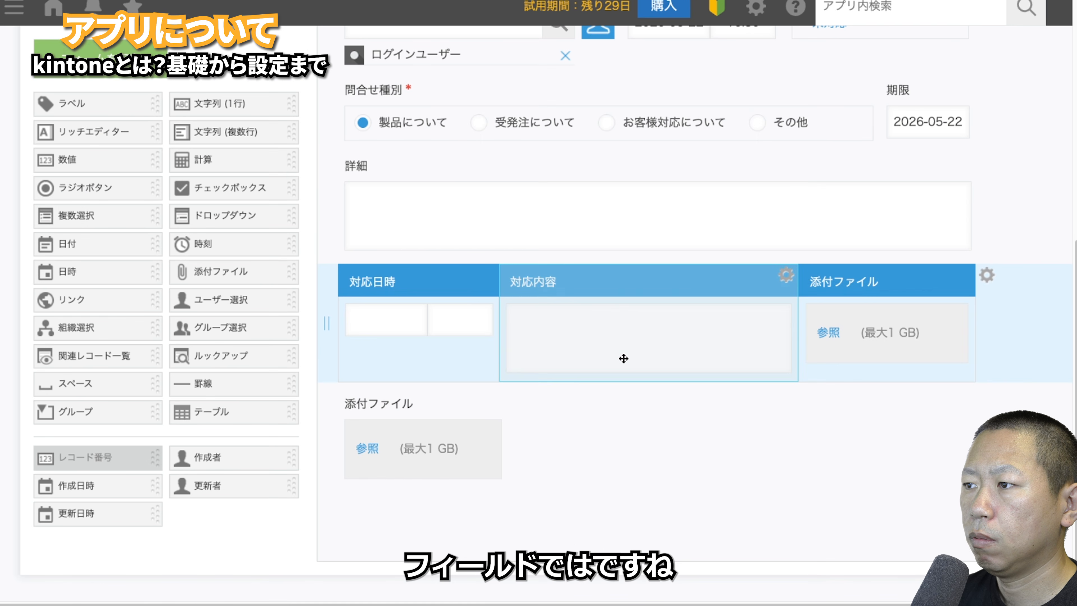
pyautogui.scroll(10, 375, 152)
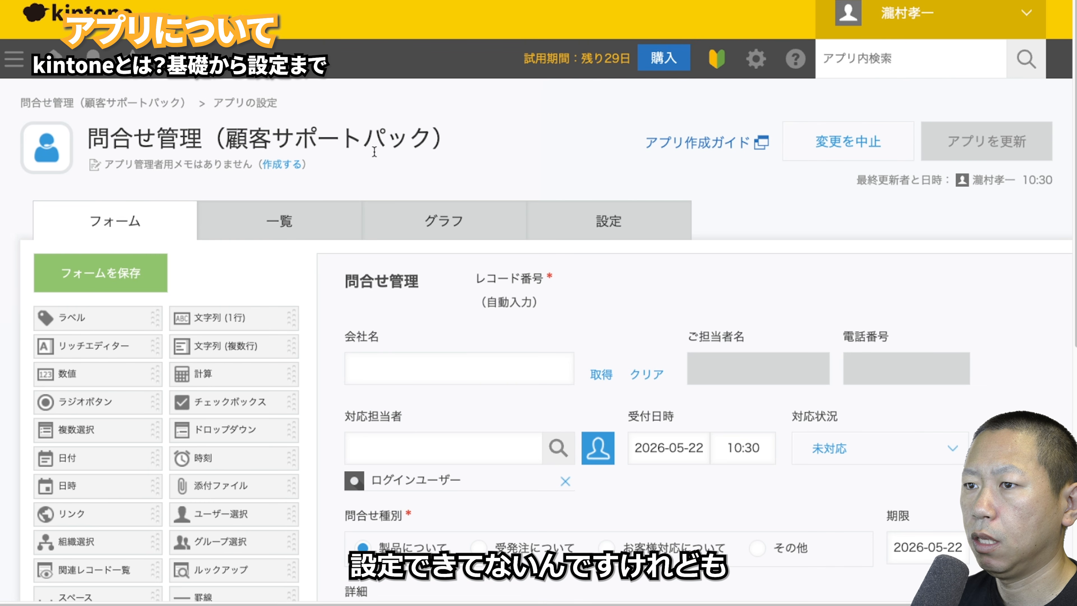
# - Discard form edits, save a new record under A1a1a, and filter the list to A1a1a
pyautogui.click(839, 134)
pyautogui.click(611, 378)
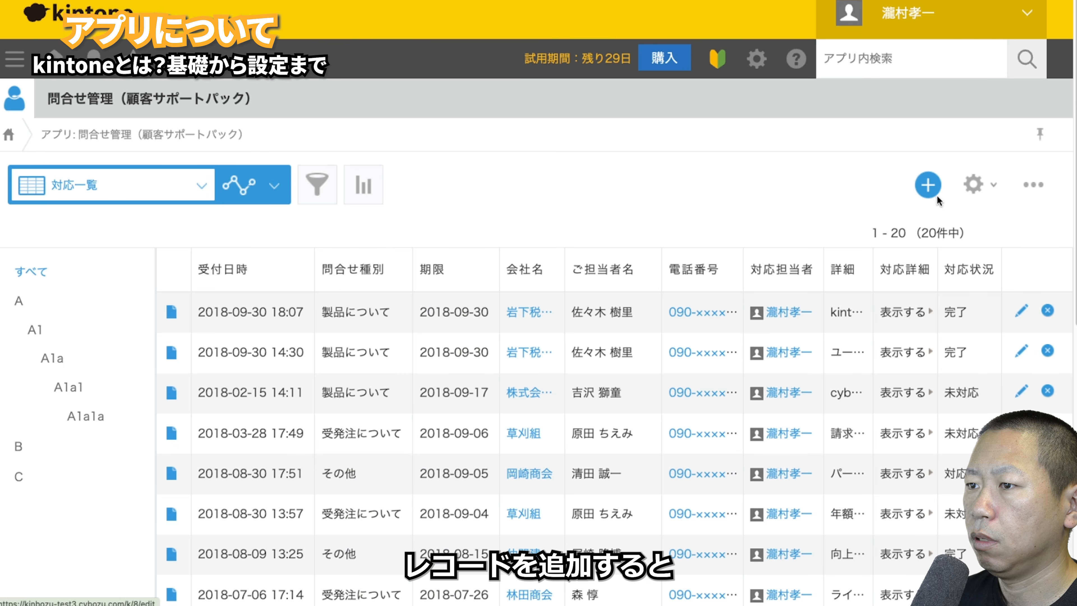
pyautogui.click(931, 189)
pyautogui.scroll(-2, 144, 297)
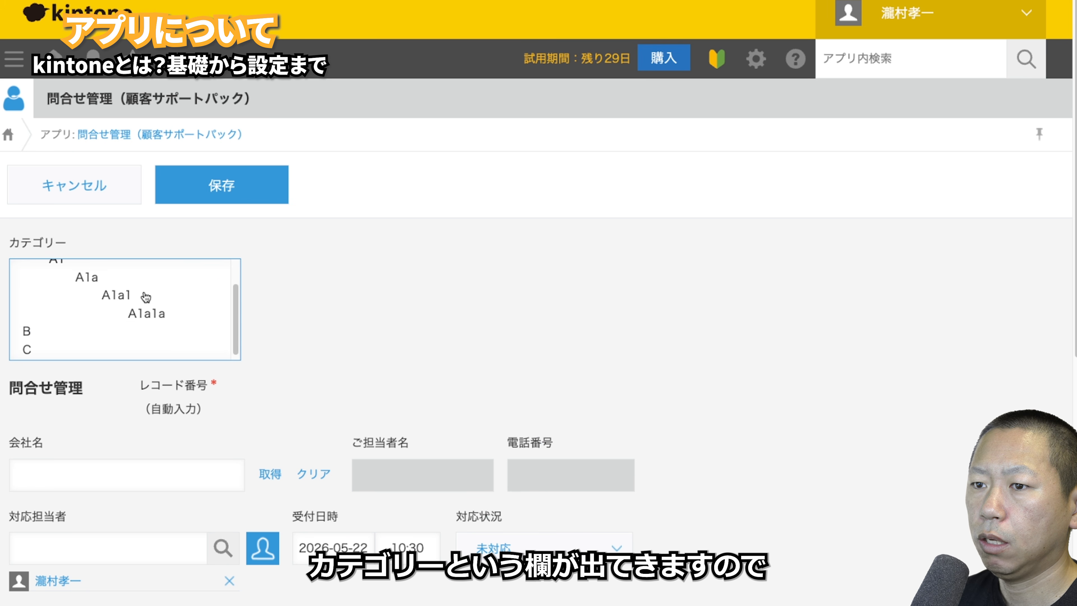
pyautogui.click(140, 308)
pyautogui.click(250, 197)
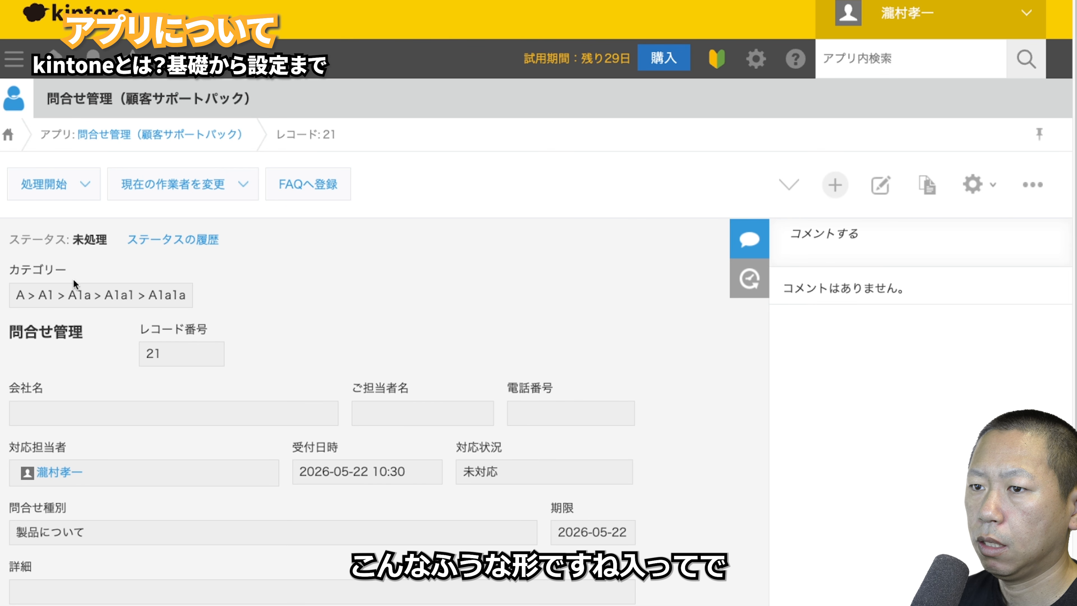
pyautogui.click(200, 134)
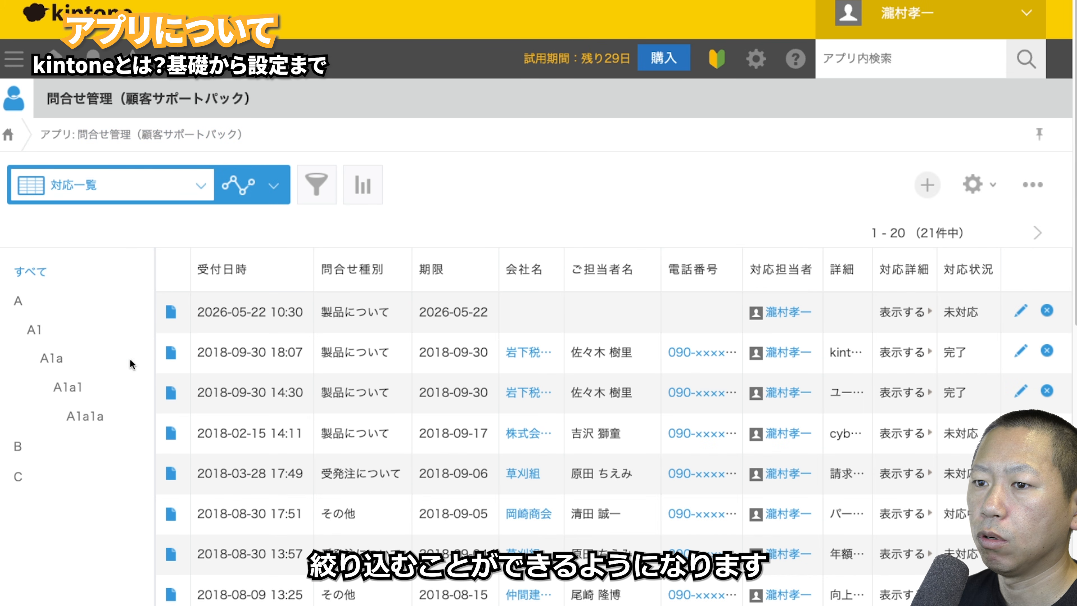
pyautogui.click(84, 416)
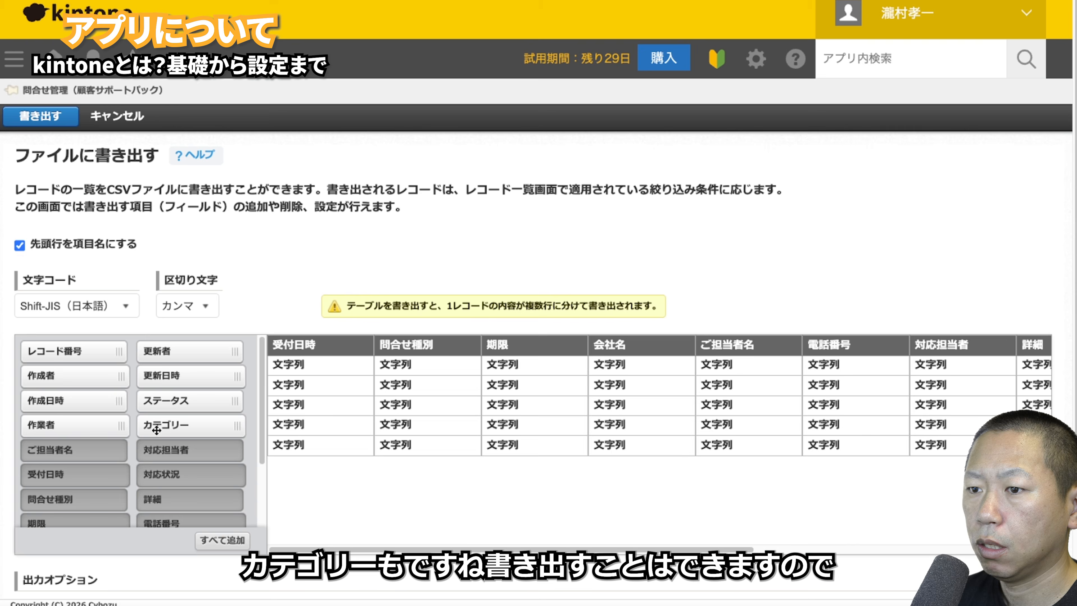
# - Add カテゴリー as the first CSV export column and show its options
pyautogui.moveTo(157, 430); pyautogui.dragTo(382, 428)
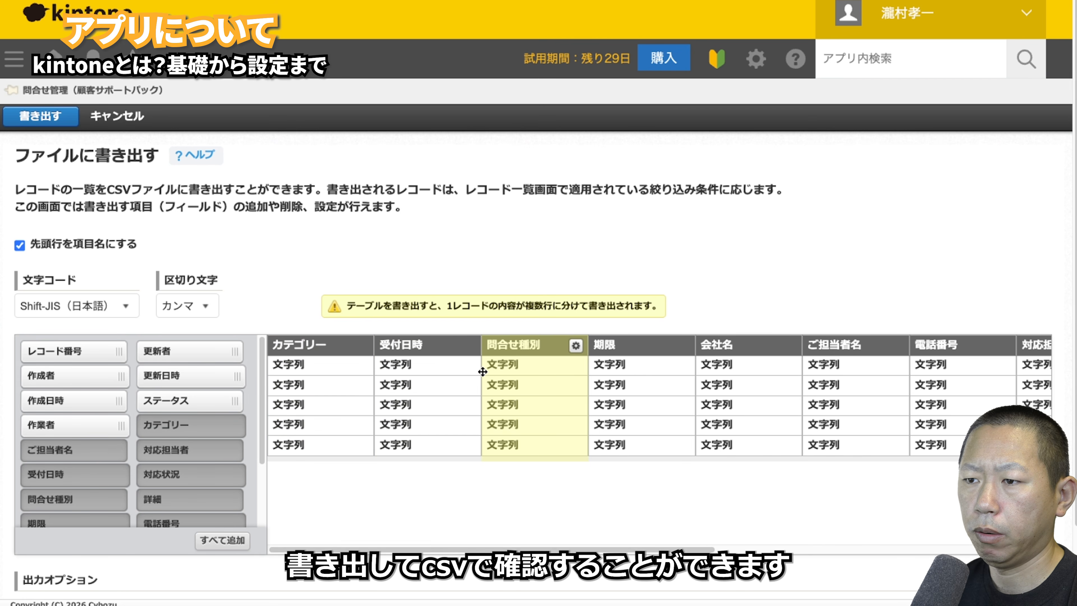
pyautogui.click(362, 346)
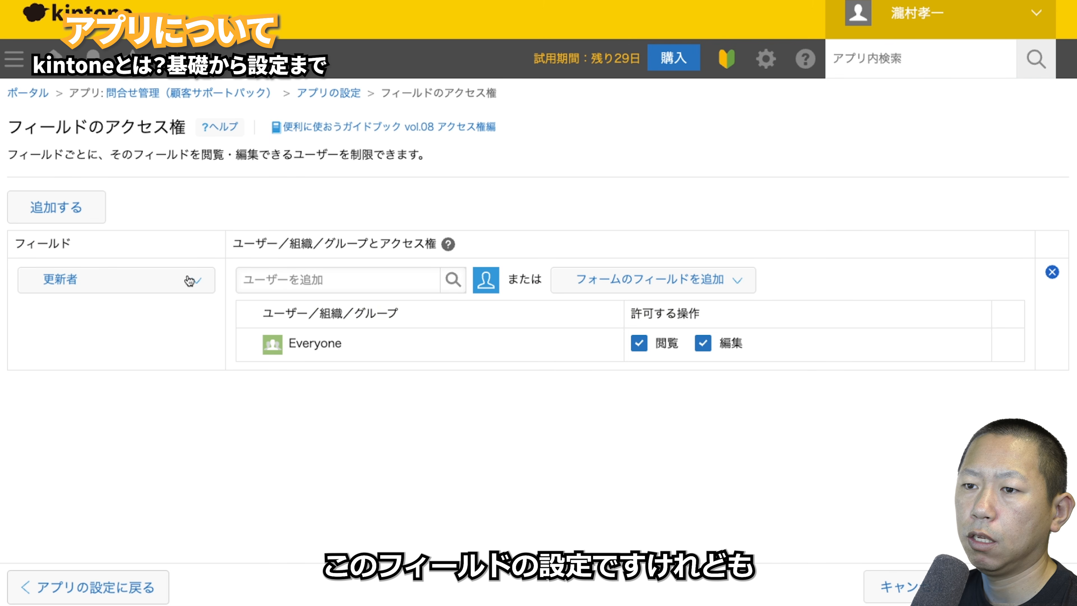
# - Cancel the 更新者 field access rule unchanged and open the inquiry app's form editor
pyautogui.click(192, 281)
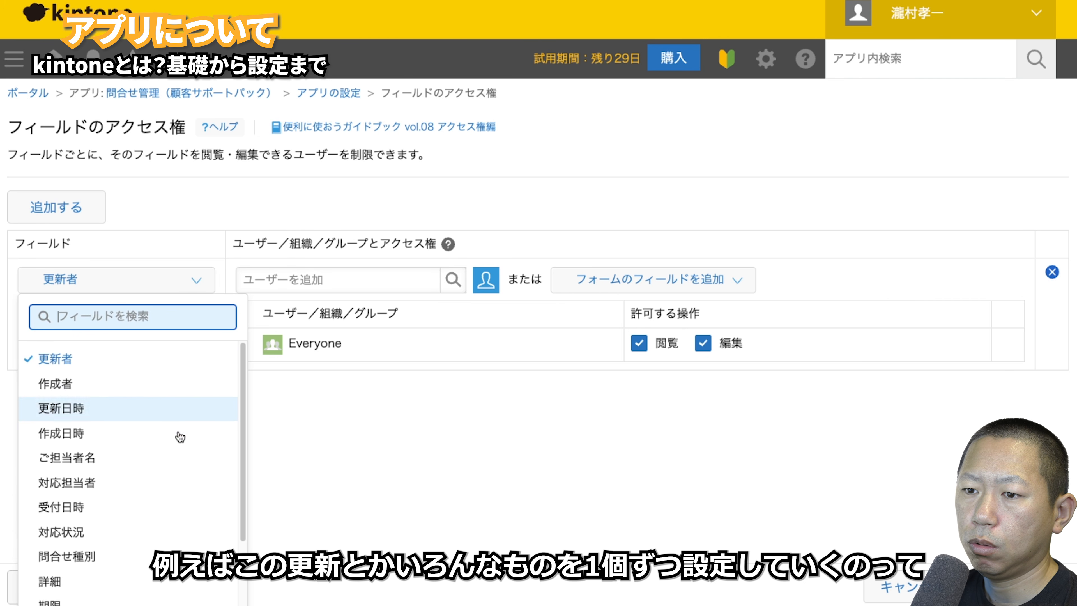
pyautogui.click(578, 441)
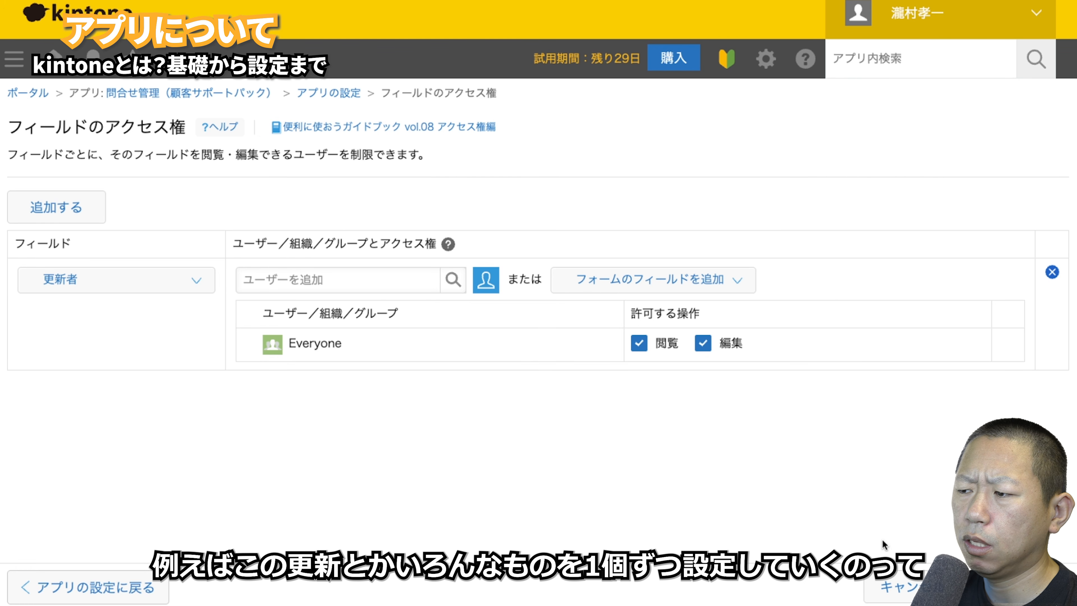
pyautogui.click(889, 587)
pyautogui.scroll(10, 480, 331)
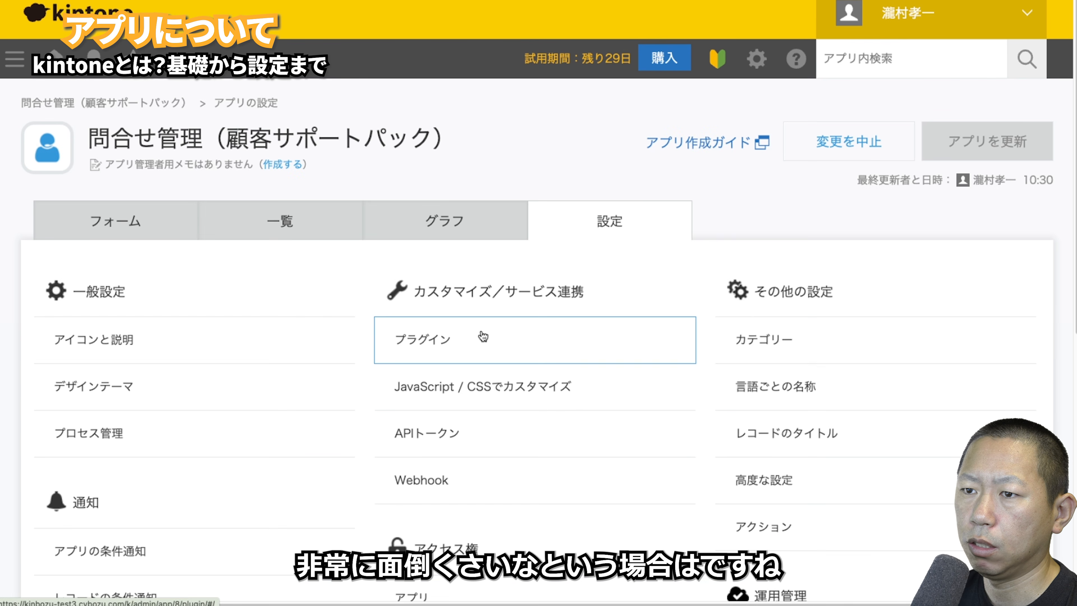
pyautogui.click(135, 214)
# - Add a グループ field and move 問合せ種別, 対応担当者, 期限, 受付日時 and 対応状況 into it
pyautogui.scroll(-8, 272, 338)
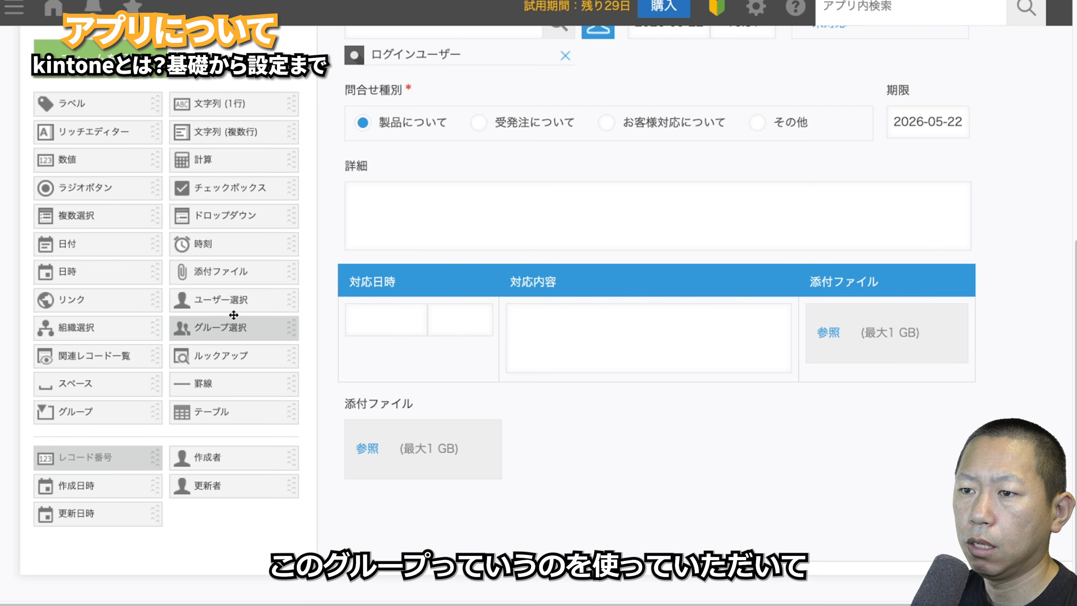
pyautogui.moveTo(121, 404); pyautogui.dragTo(476, 179)
pyautogui.moveTo(463, 127); pyautogui.dragTo(462, 288)
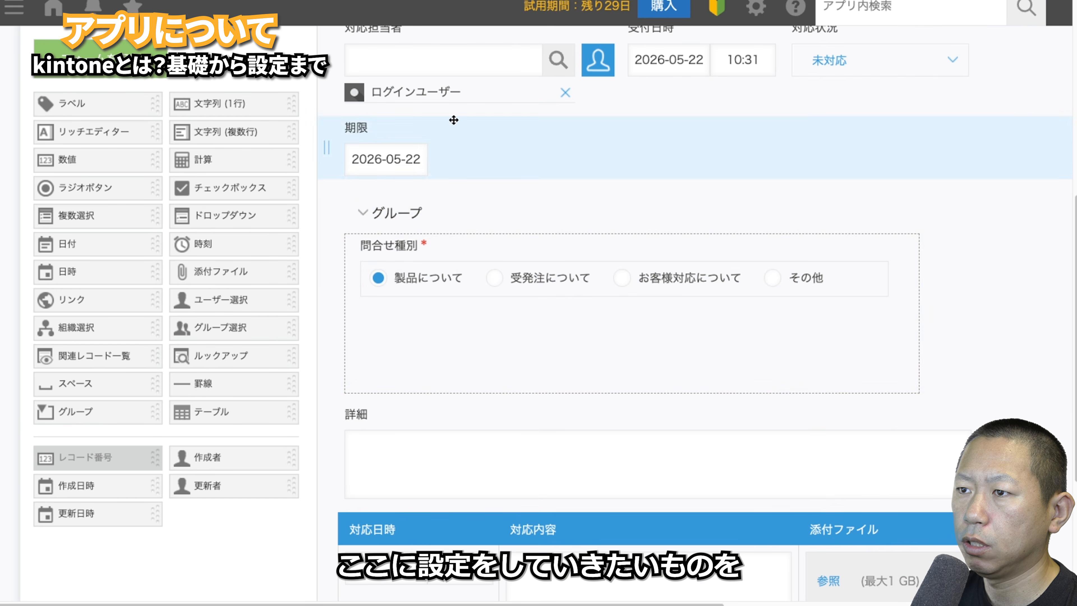
pyautogui.moveTo(456, 95); pyautogui.dragTo(481, 337)
pyautogui.moveTo(398, 131); pyautogui.dragTo(432, 359)
pyautogui.moveTo(417, 70); pyautogui.dragTo(429, 365)
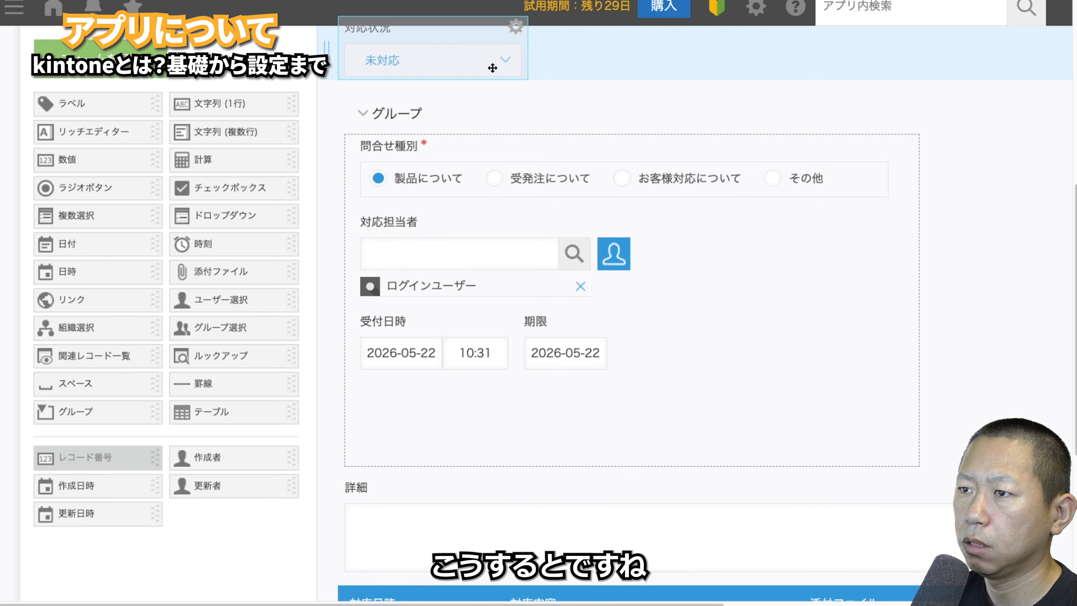
pyautogui.moveTo(493, 65); pyautogui.dragTo(458, 358)
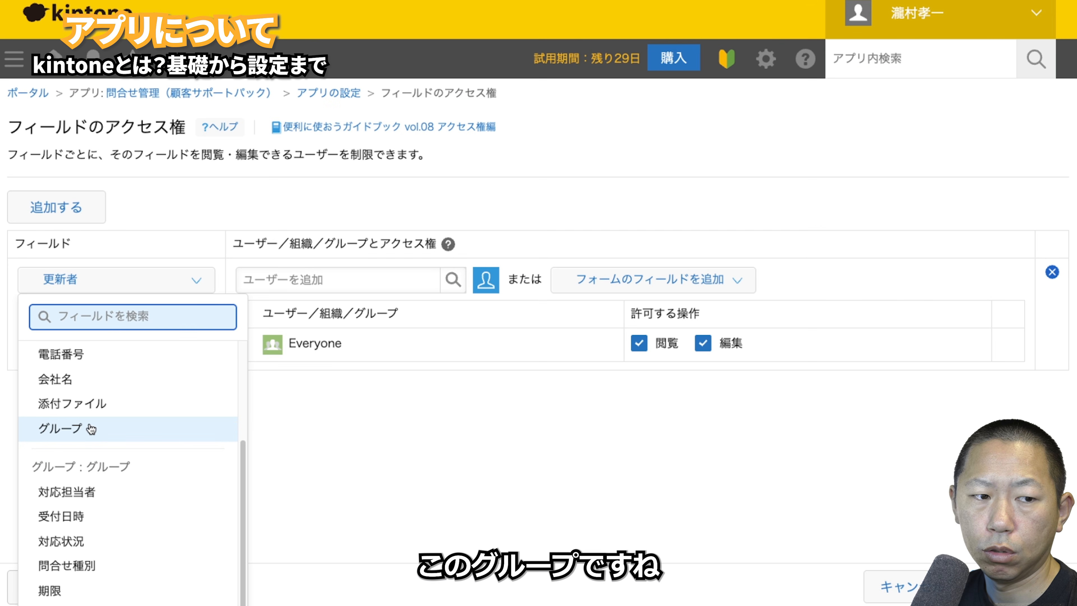
# - Target the field access rule at グループ, check its member fields, then cancel back to settings
pyautogui.click(91, 428)
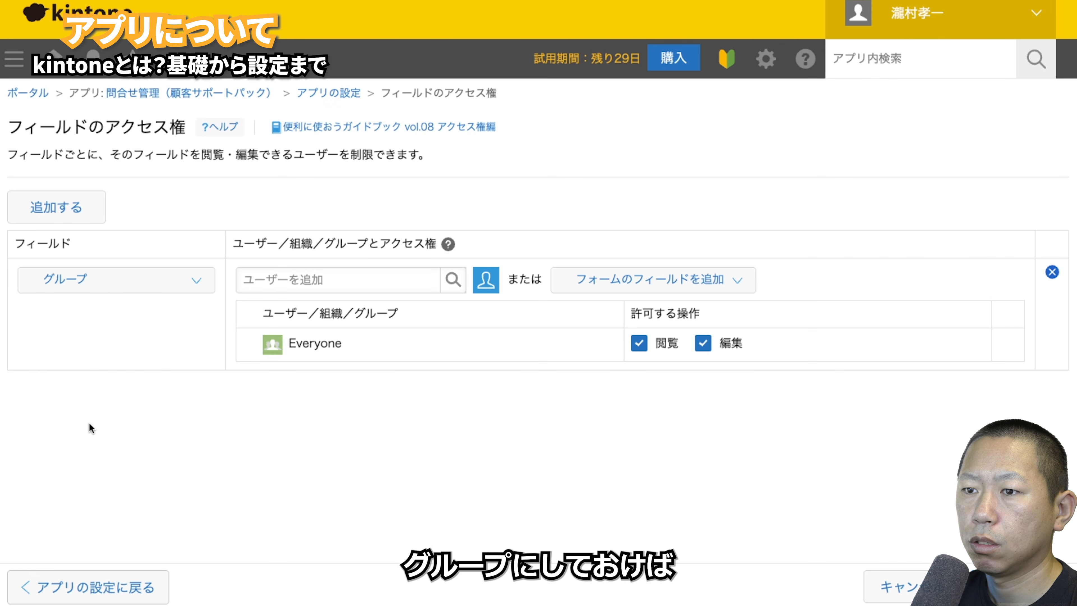
pyautogui.click(186, 281)
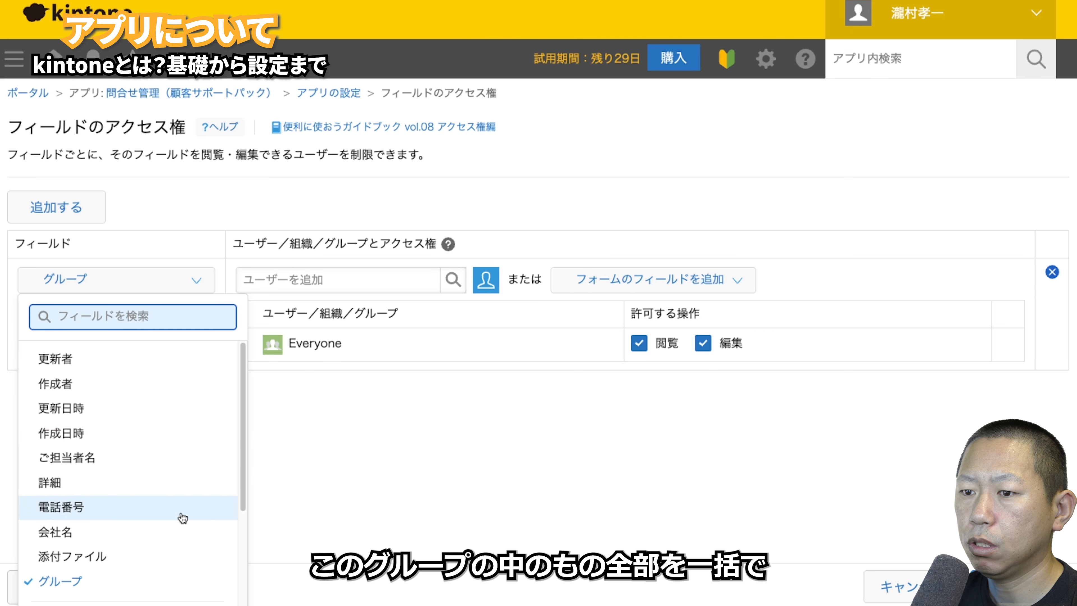
pyautogui.scroll(-3, 170, 516)
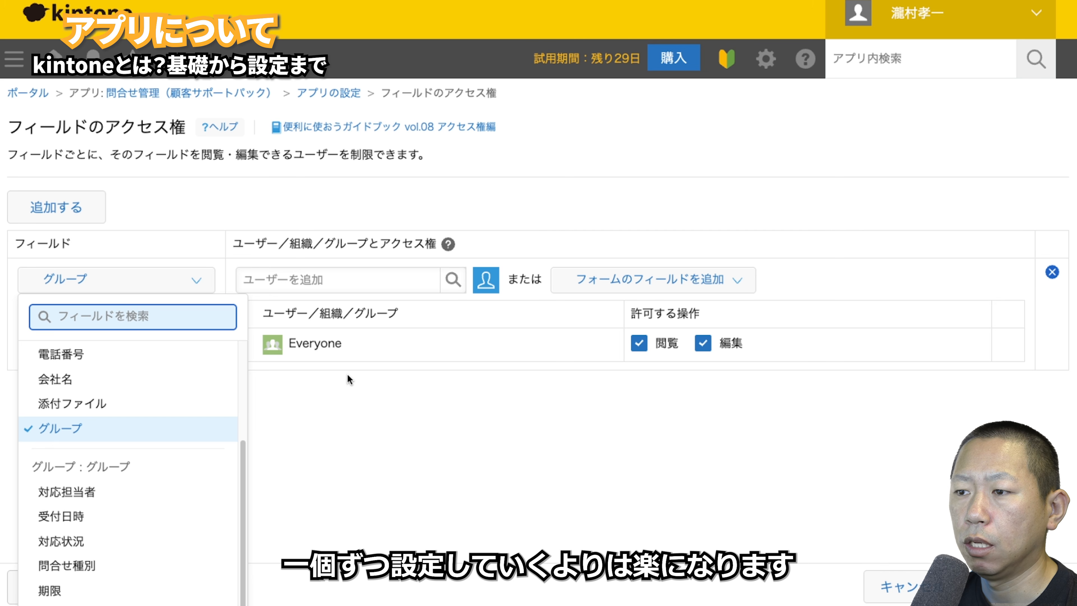
pyautogui.click(928, 587)
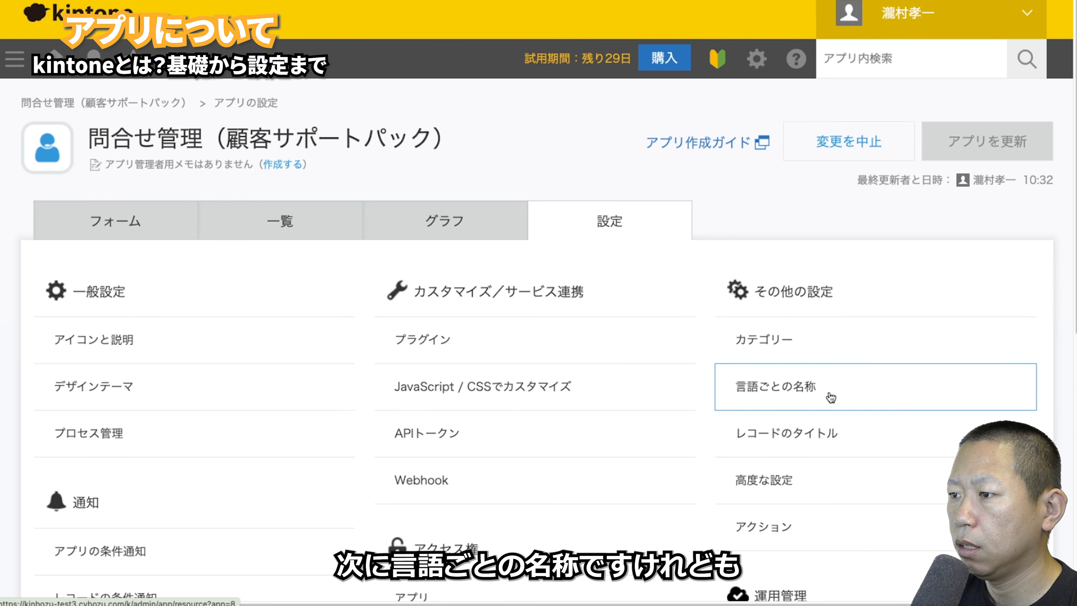
# - Give レコード番号 the per-language names 英語, 日本語 and 中国語 in 言語ごとの名称 > フォーム and save
pyautogui.scroll(-1, 832, 390)
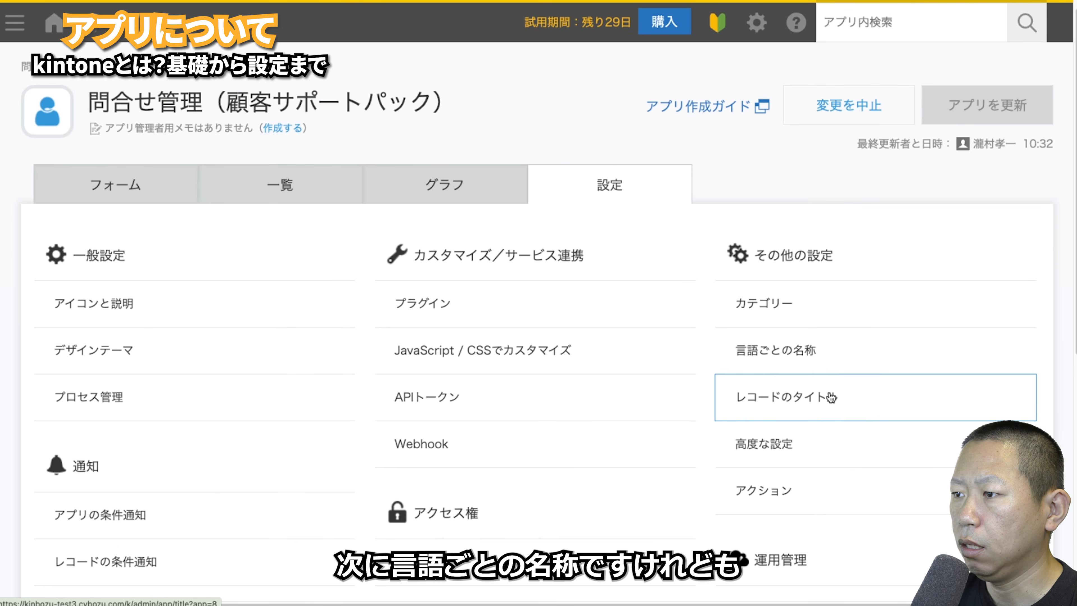
pyautogui.click(825, 342)
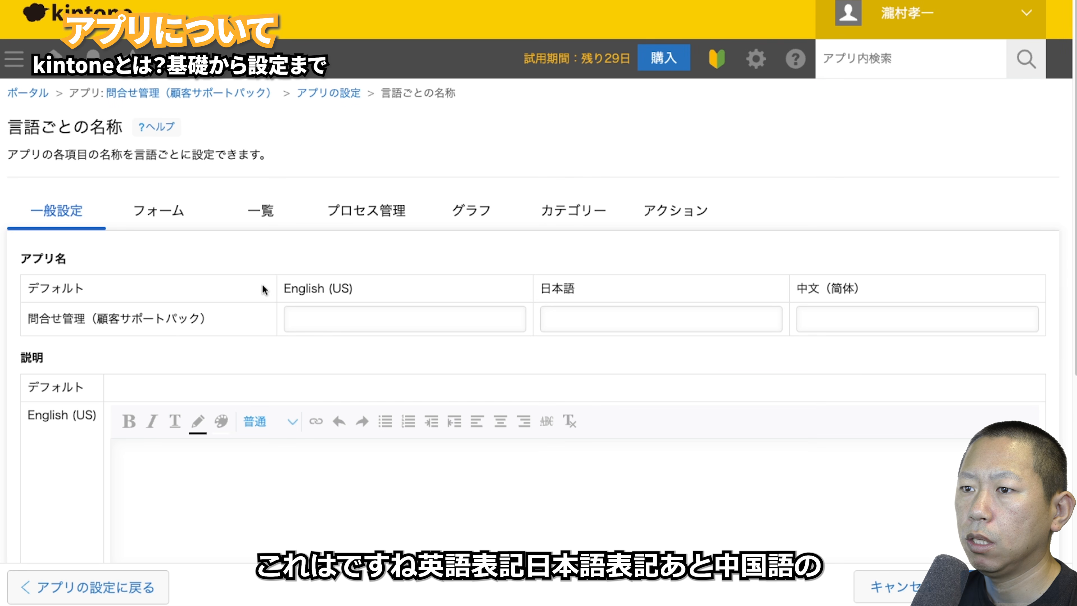
pyautogui.scroll(-1, 305, 282)
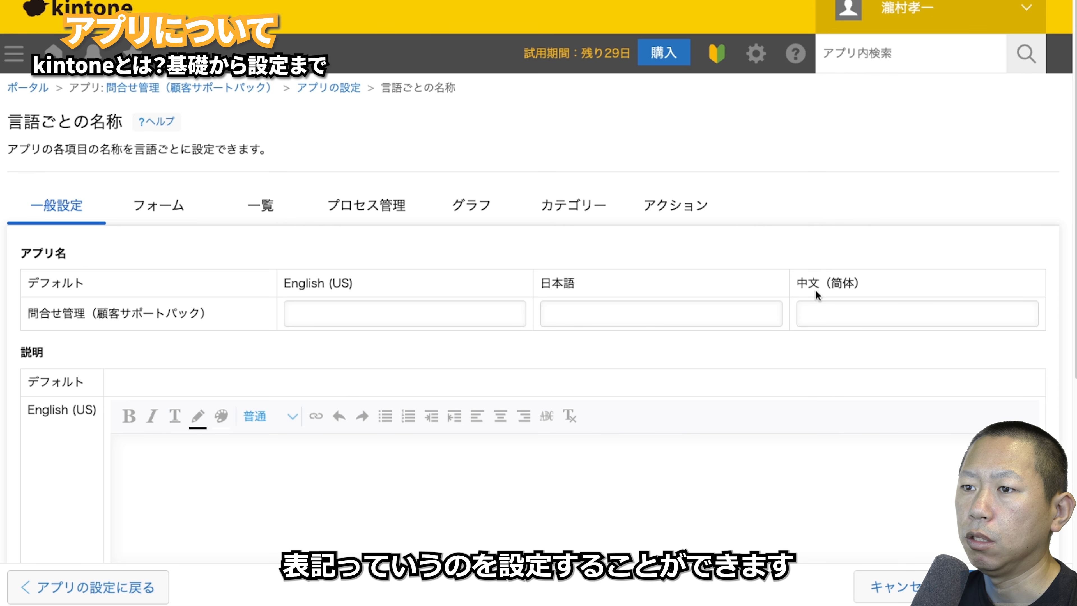
pyautogui.click(163, 218)
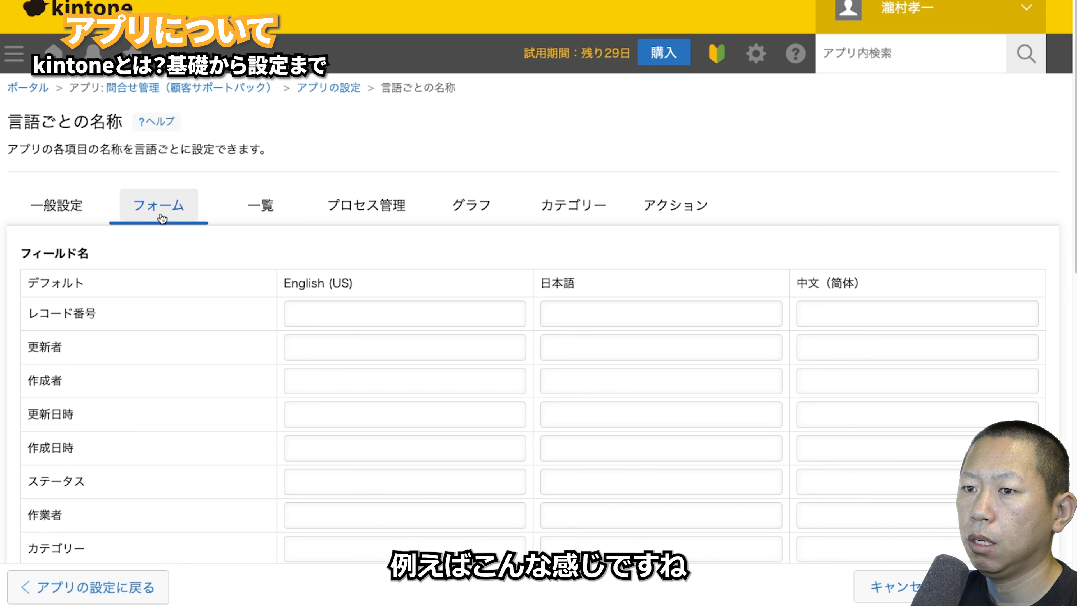
pyautogui.click(672, 248)
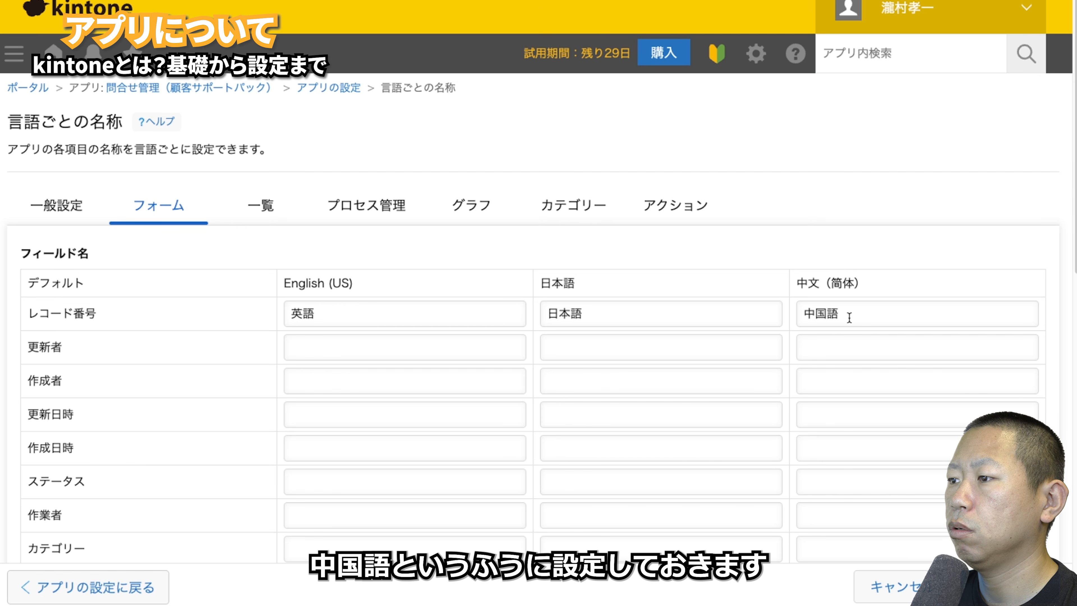
pyautogui.click(1010, 586)
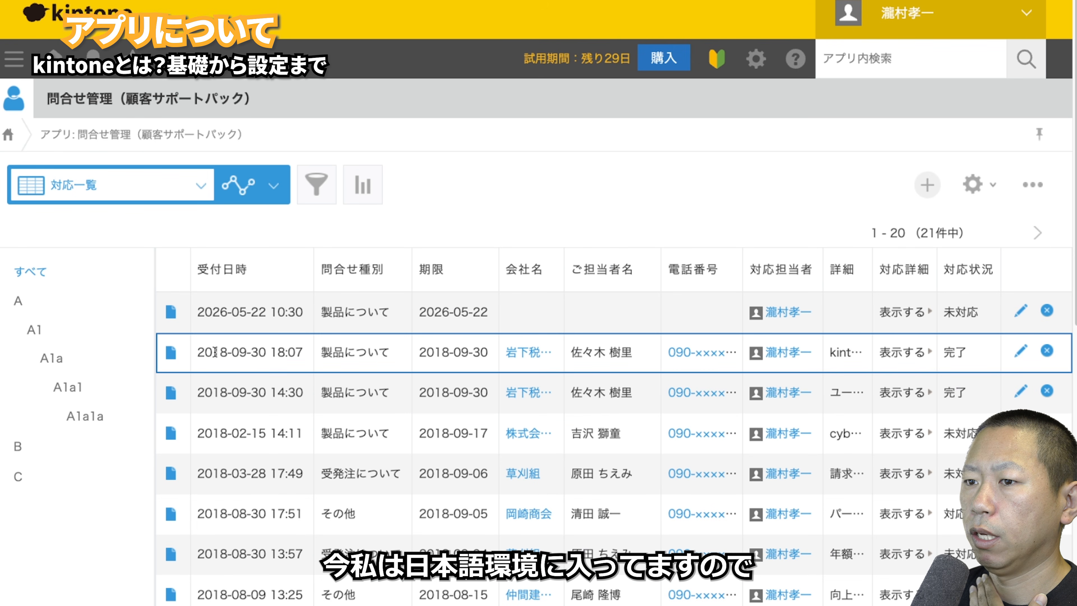
# - From record 21, switch the account display language to English (US) in アカウント設定
pyautogui.click(170, 312)
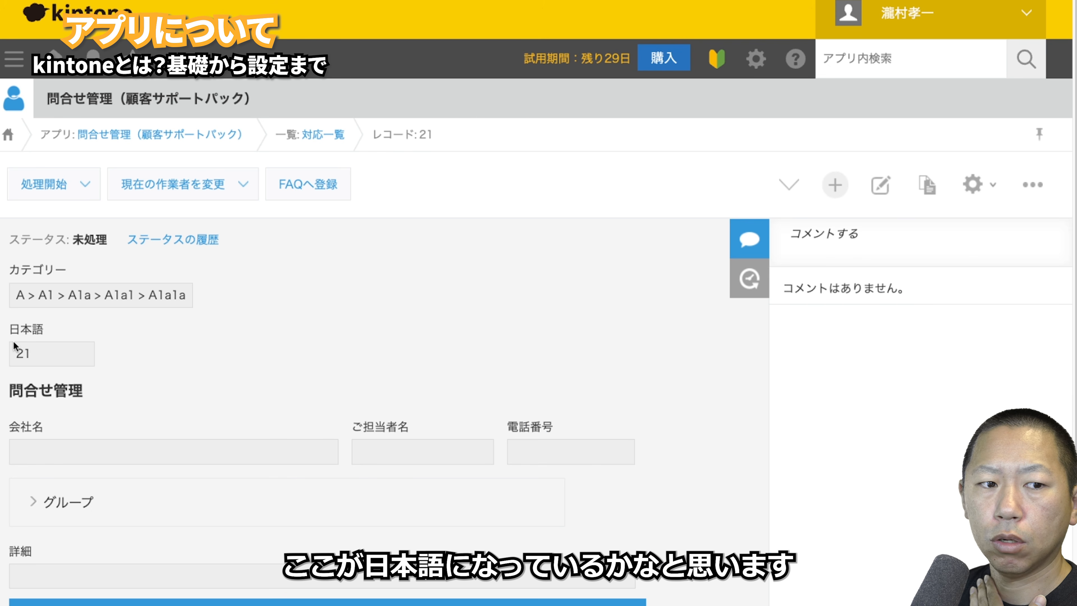
pyautogui.click(1019, 16)
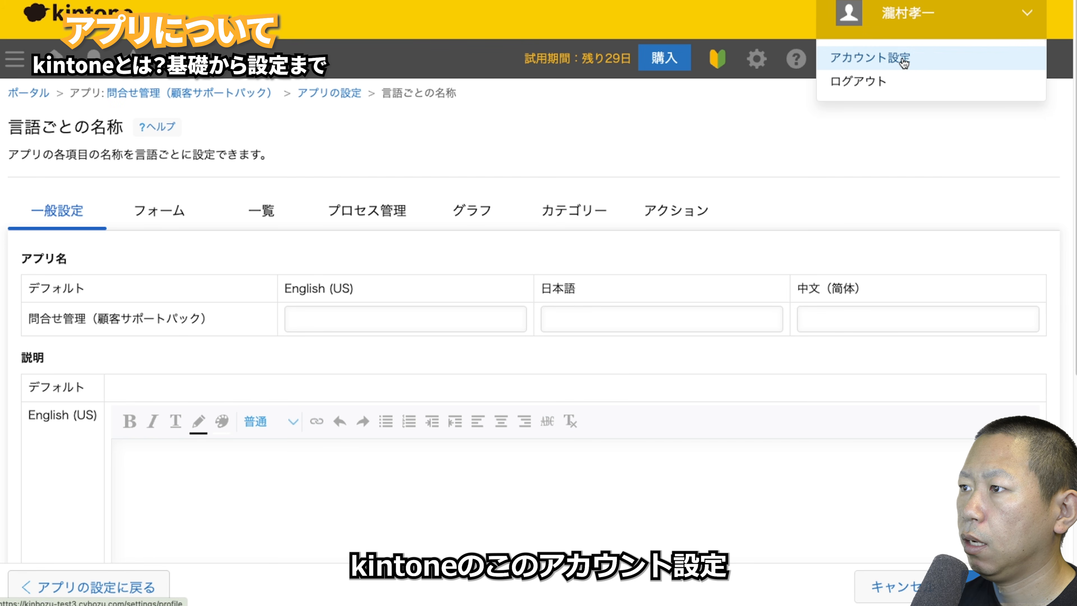
pyautogui.click(870, 58)
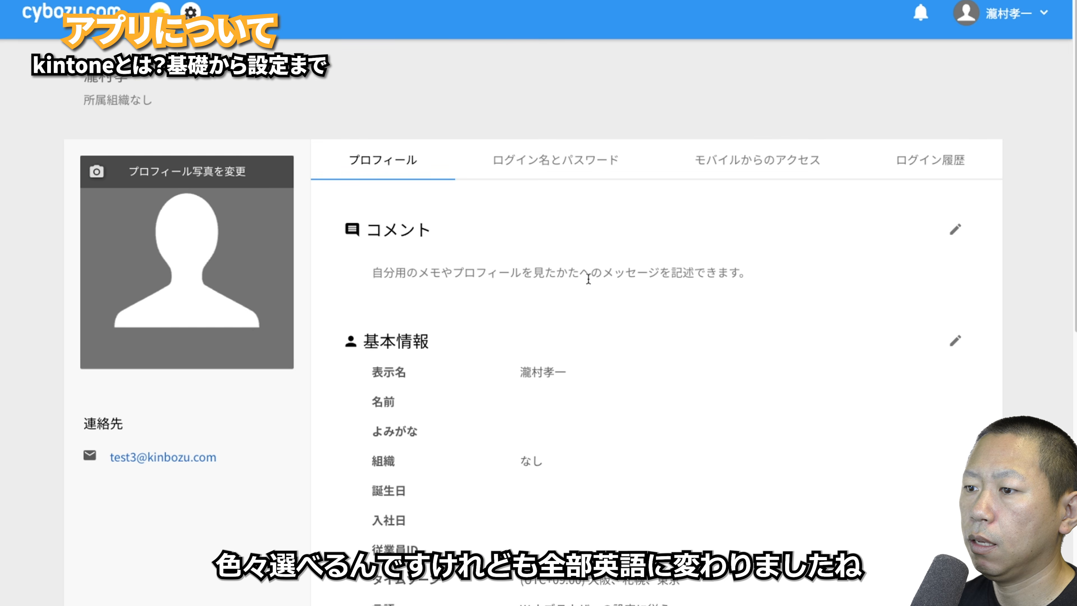
pyautogui.click(560, 487)
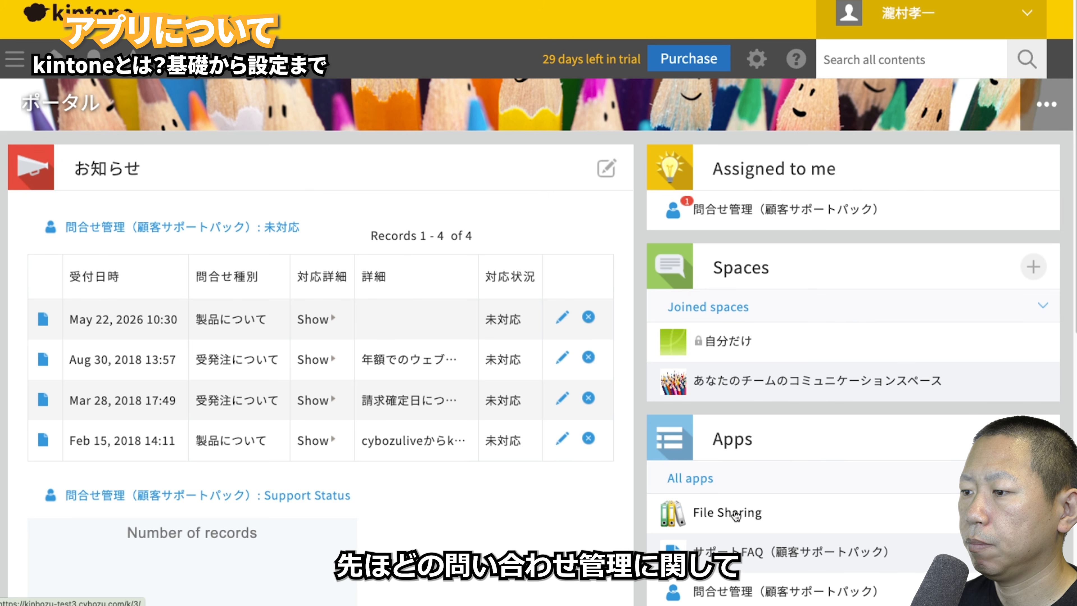
# - Reopen record 21 in 問合せ管理 to check its 英語 label, then view the form fields' per-language names
pyautogui.scroll(-3, 753, 510)
pyautogui.click(703, 467)
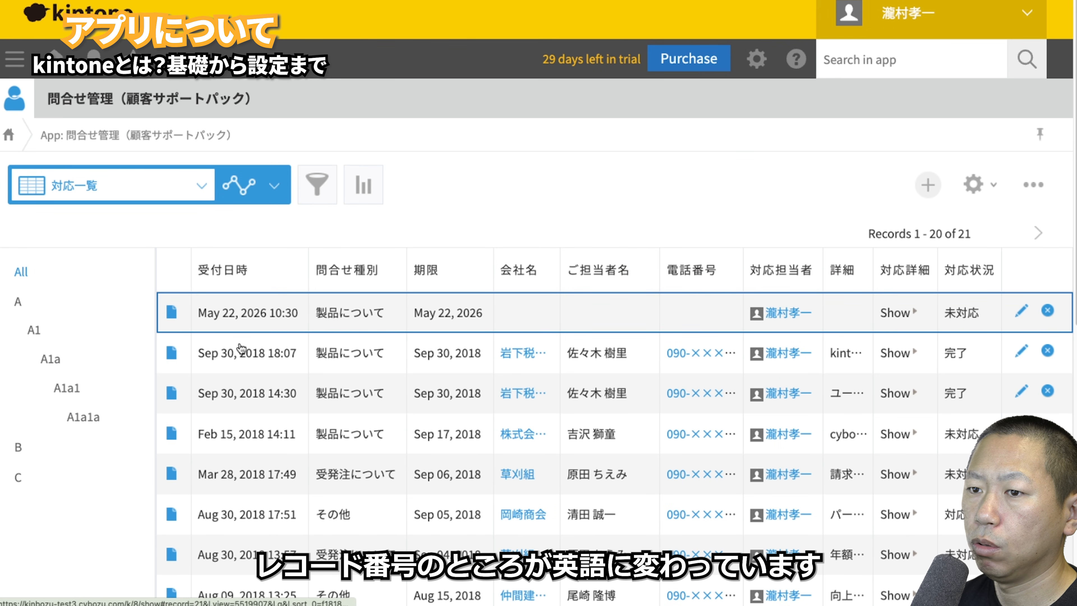
pyautogui.click(174, 313)
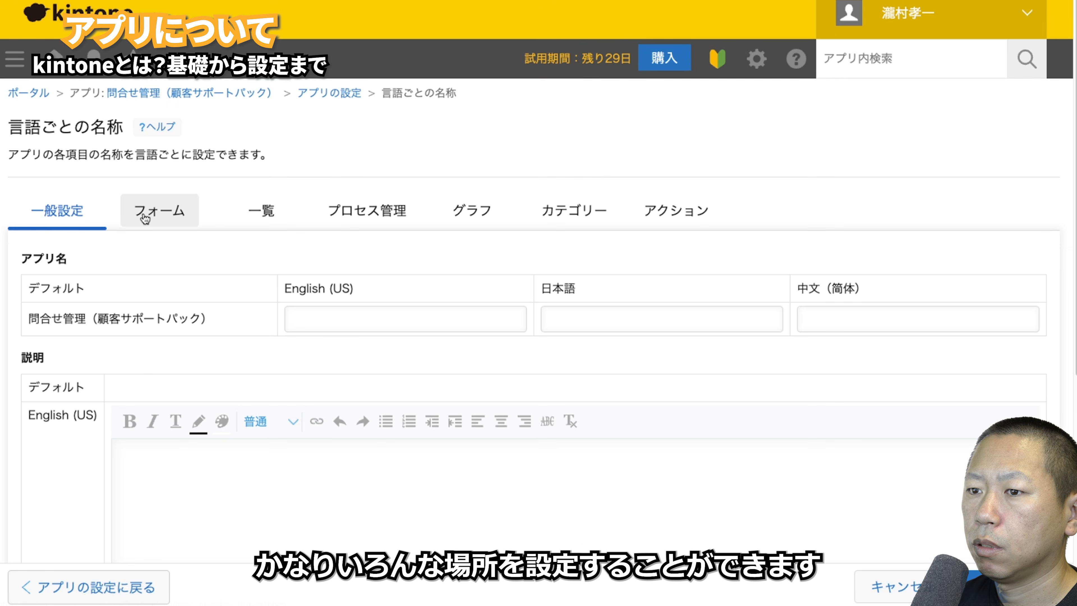
pyautogui.click(153, 211)
# - Review per-language names for 一覧, プロセス管理, グラフ, カテゴリー and アクション, then open レコードのタイトル
pyautogui.click(259, 211)
pyautogui.click(363, 211)
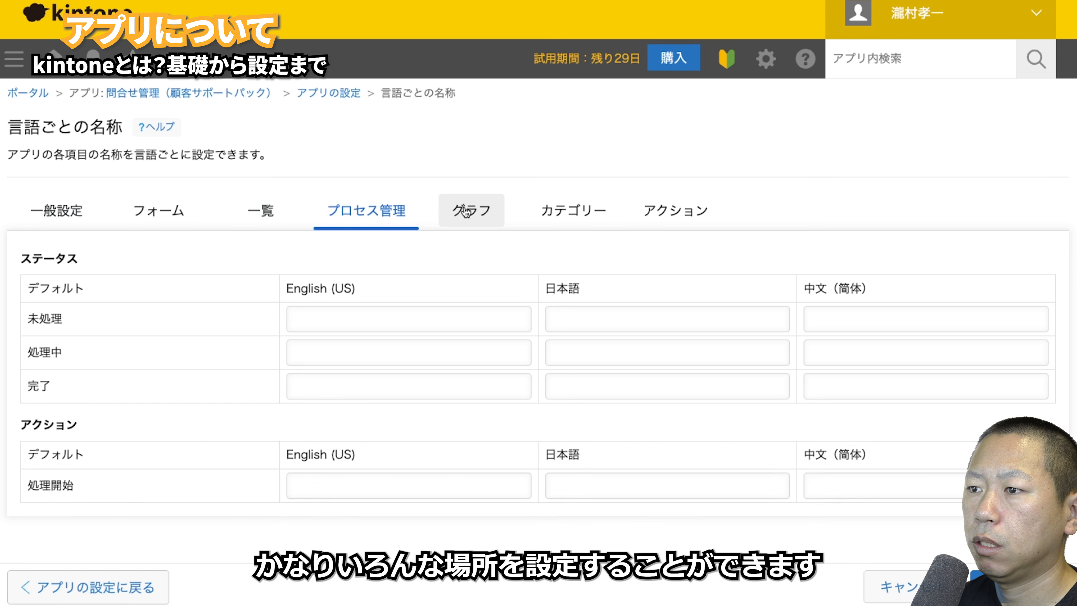
pyautogui.click(467, 211)
pyautogui.click(550, 212)
pyautogui.click(638, 211)
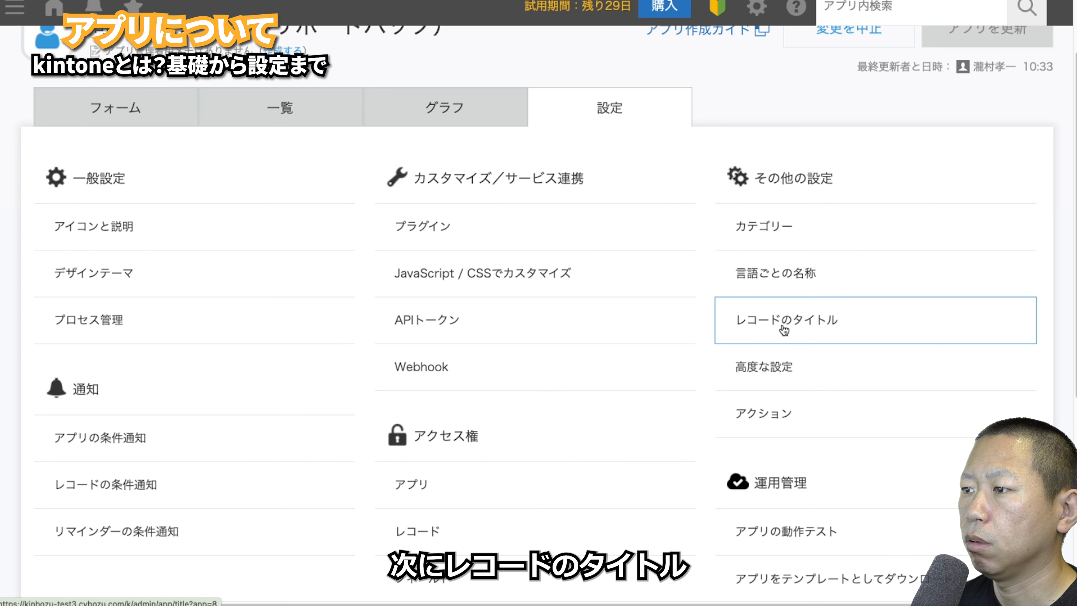
pyautogui.click(784, 330)
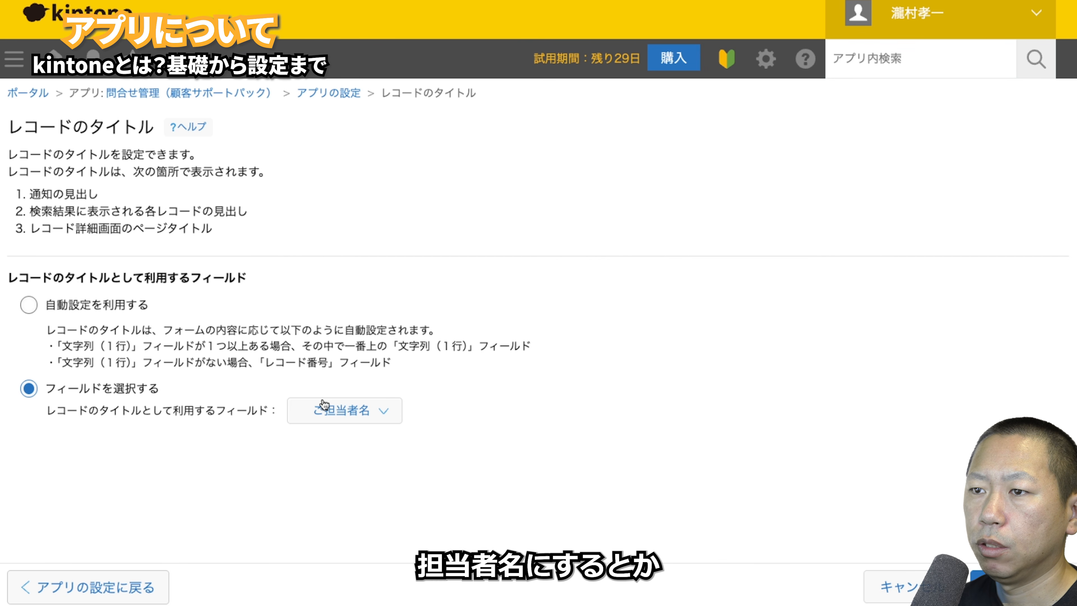
# - Set the record title field to ご担当者名, replacing a brief 詳細 choice, and save
pyautogui.click(324, 404)
pyautogui.click(320, 353)
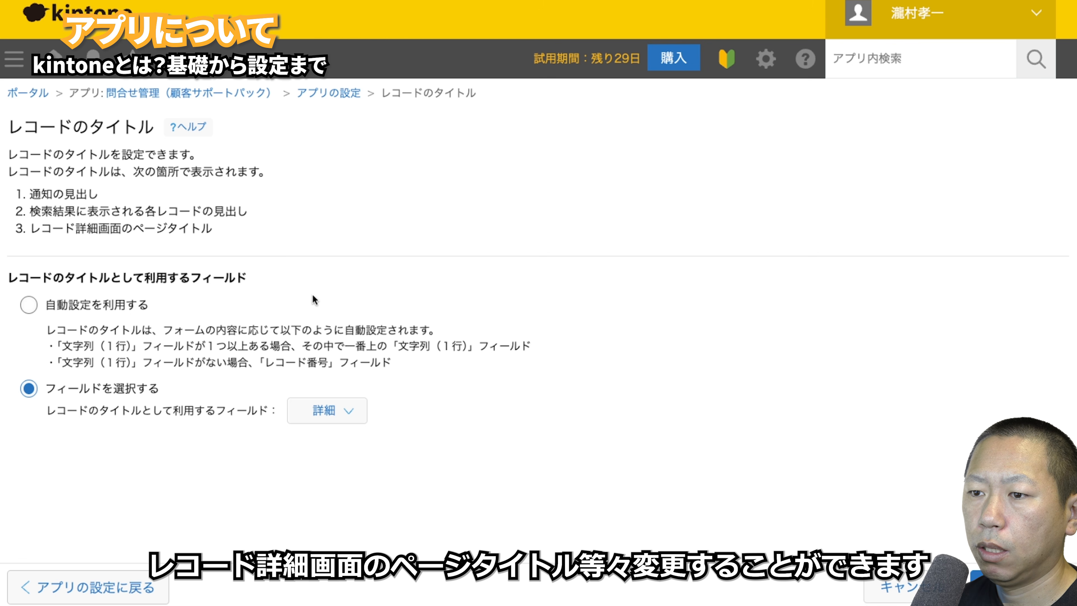
pyautogui.click(341, 410)
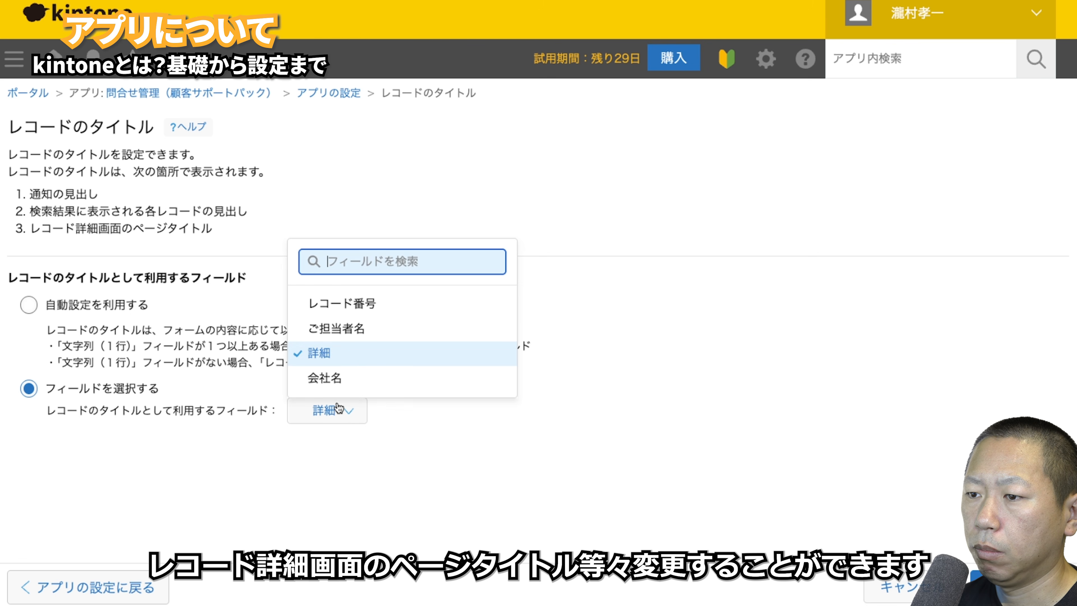
pyautogui.click(349, 335)
pyautogui.click(988, 586)
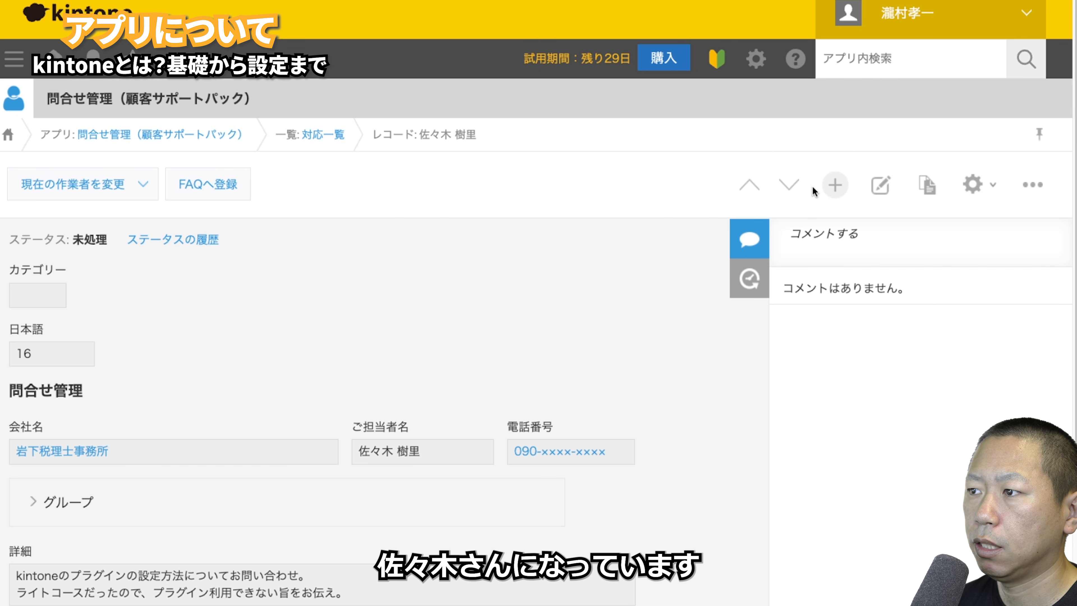
# - Step through five records to check their ご担当者名 titles, then return to the app settings
pyautogui.click(802, 191)
pyautogui.click(802, 192)
pyautogui.click(801, 192)
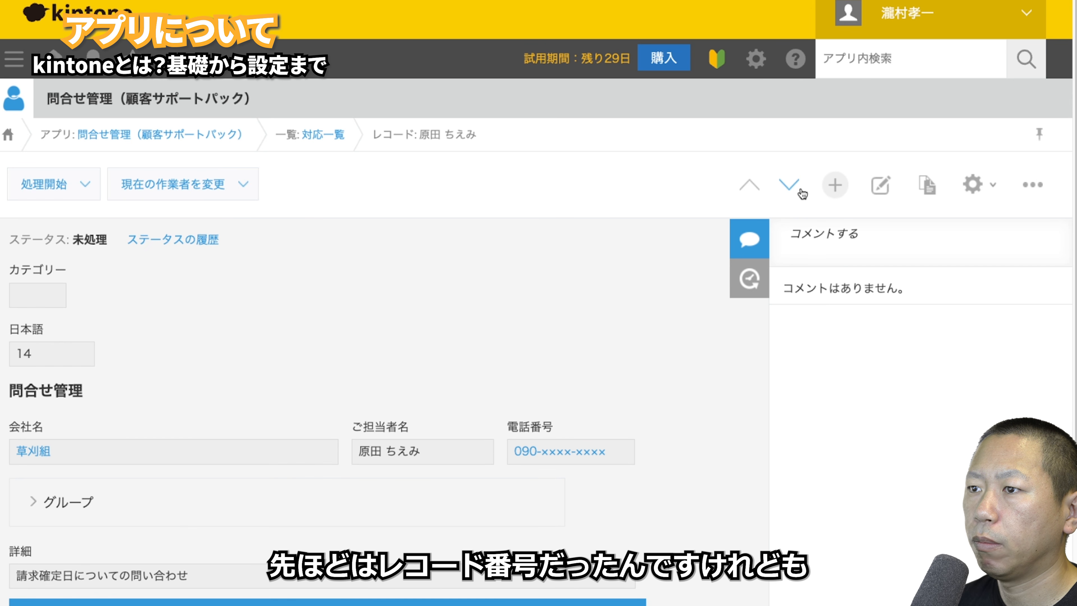
pyautogui.click(802, 192)
pyautogui.click(801, 192)
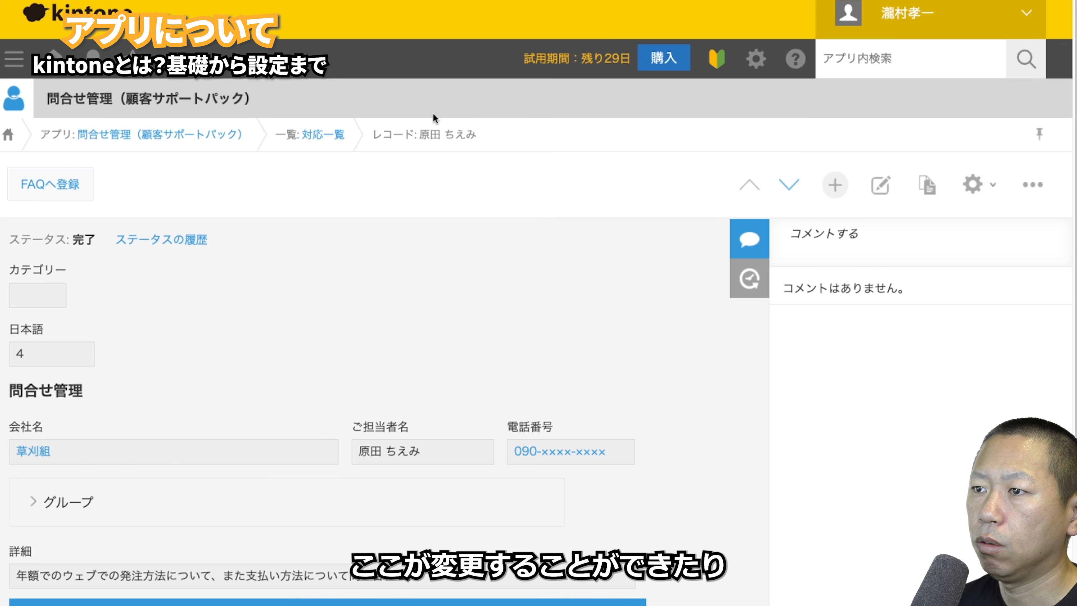
pyautogui.click(972, 184)
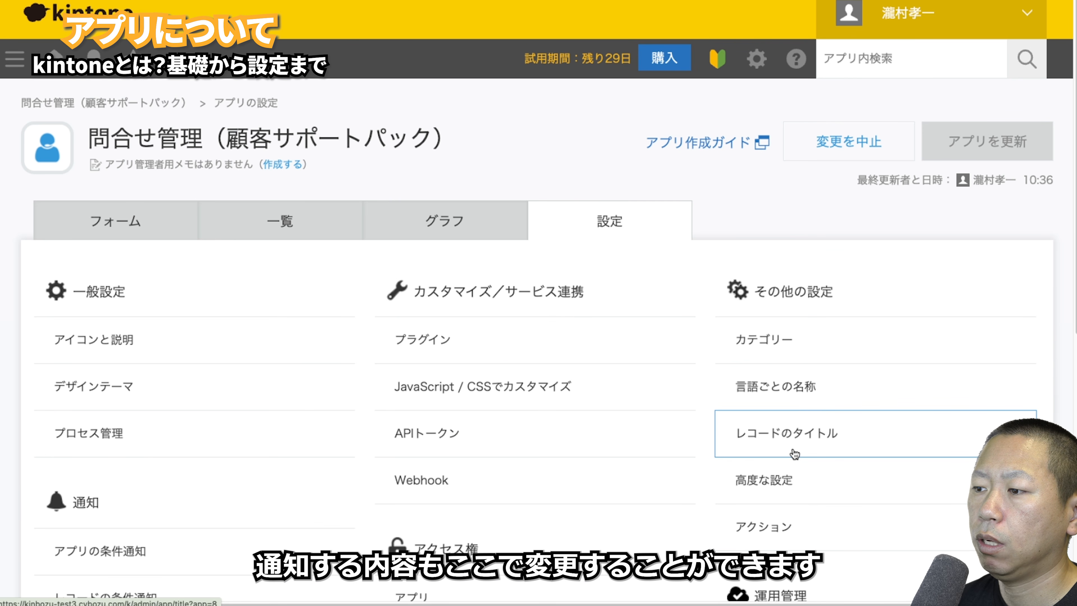
# - In 高度な設定, tick then untick レコード一括削除を有効にする, leaving bulk deletion disabled
pyautogui.click(791, 487)
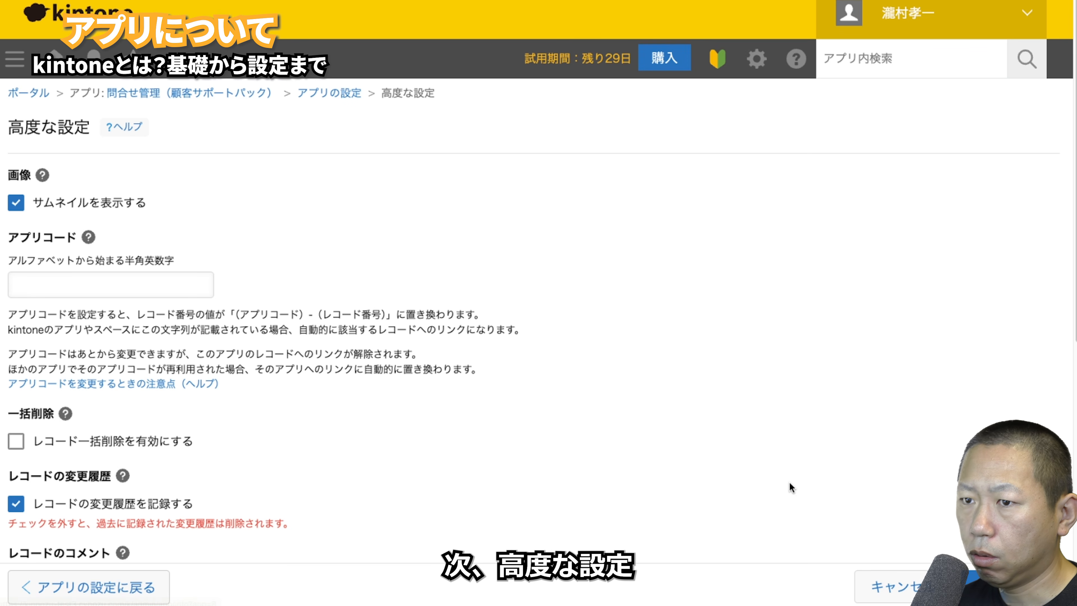
pyautogui.scroll(-3, 537, 436)
pyautogui.scroll(3, 537, 436)
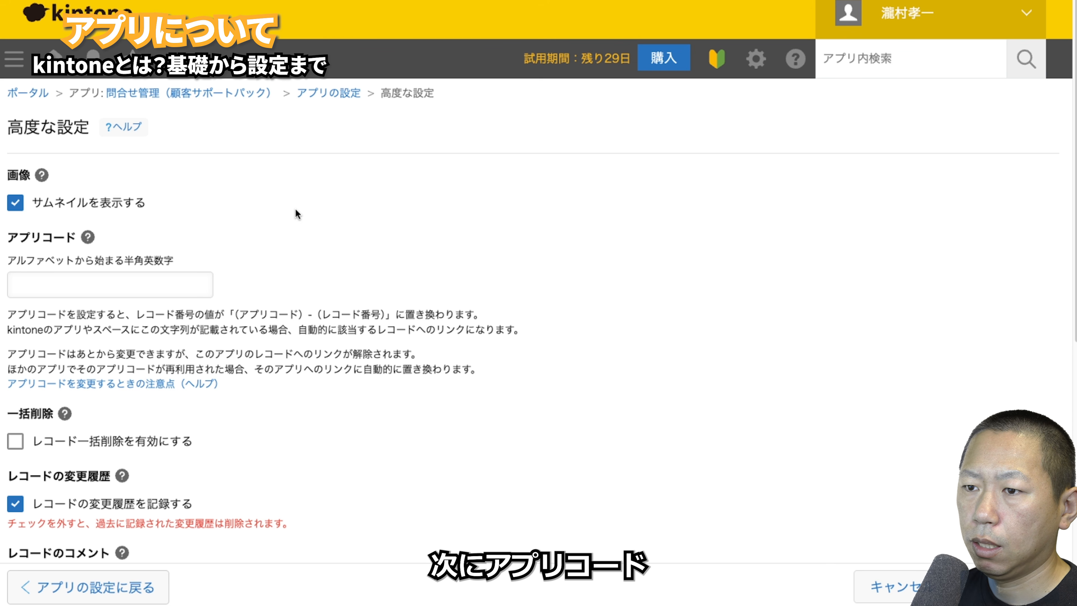
pyautogui.moveTo(88, 238)
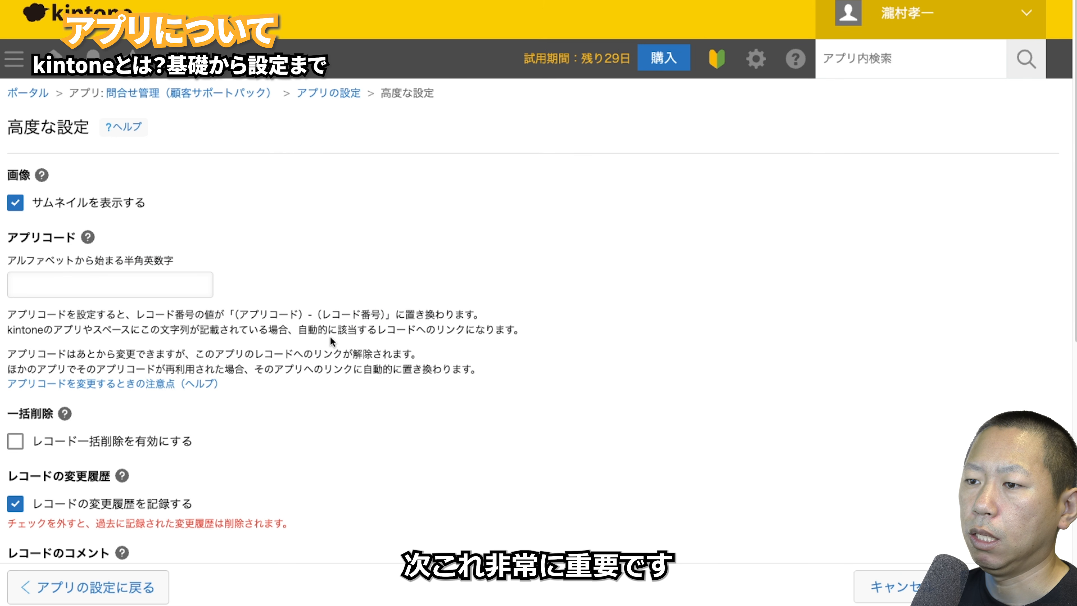
pyautogui.scroll(-5, 330, 337)
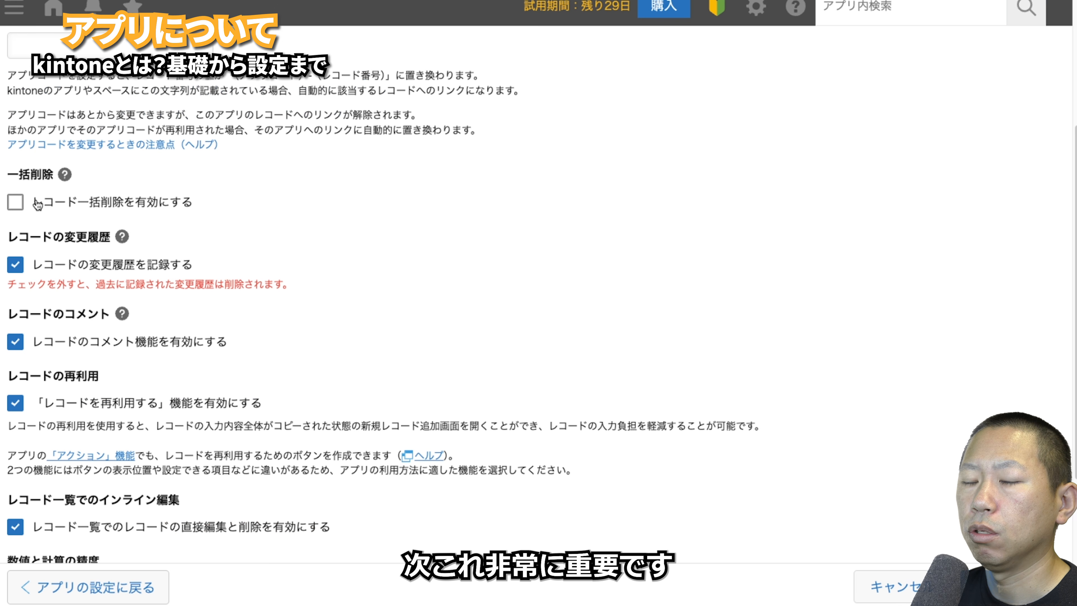
pyautogui.click(17, 204)
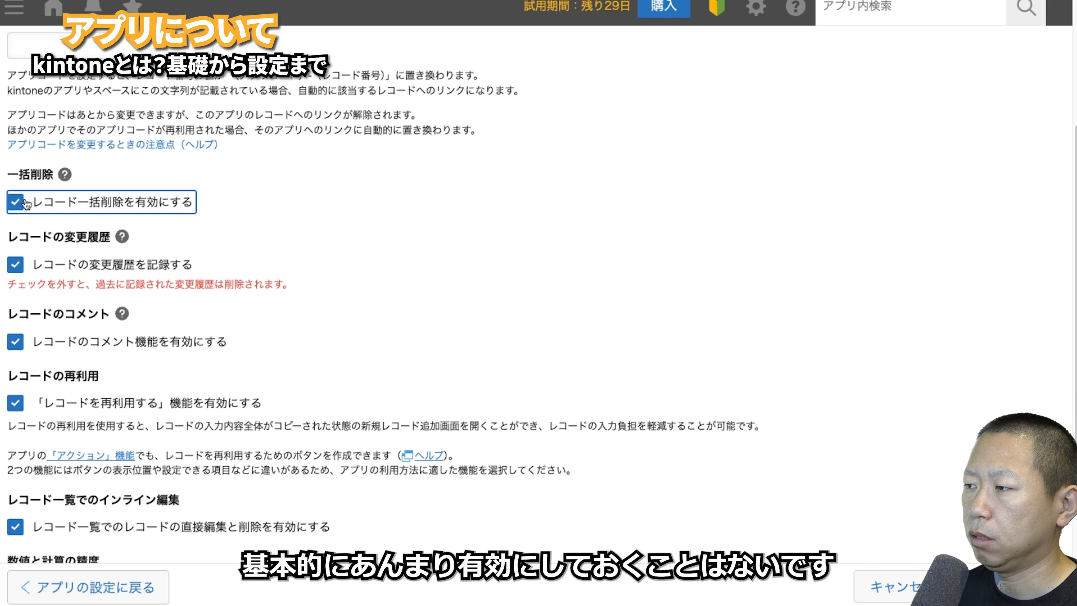
pyautogui.click(25, 202)
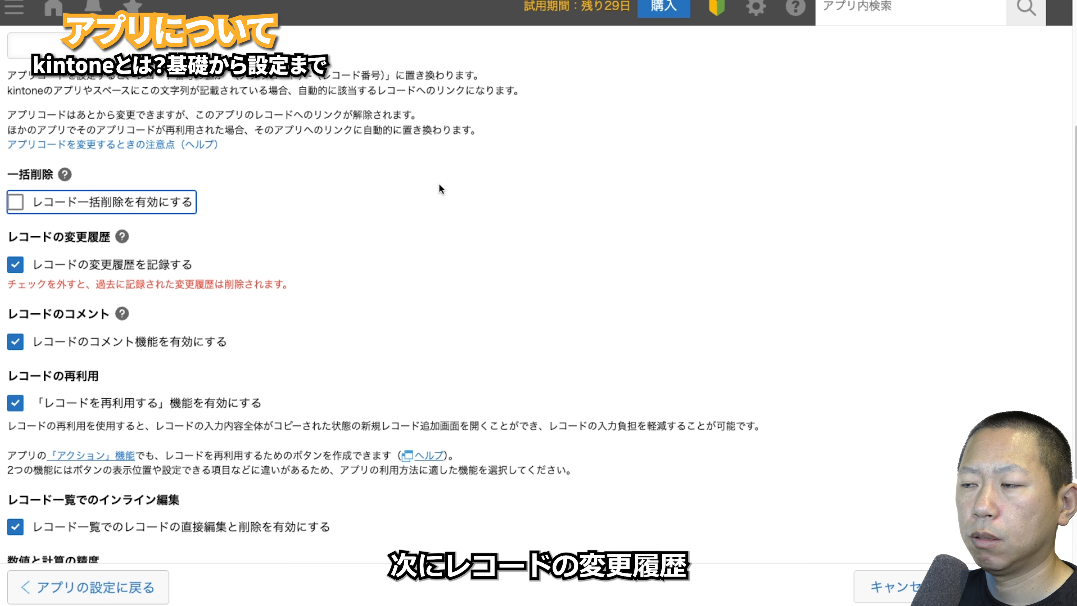
pyautogui.scroll(-3, 337, 229)
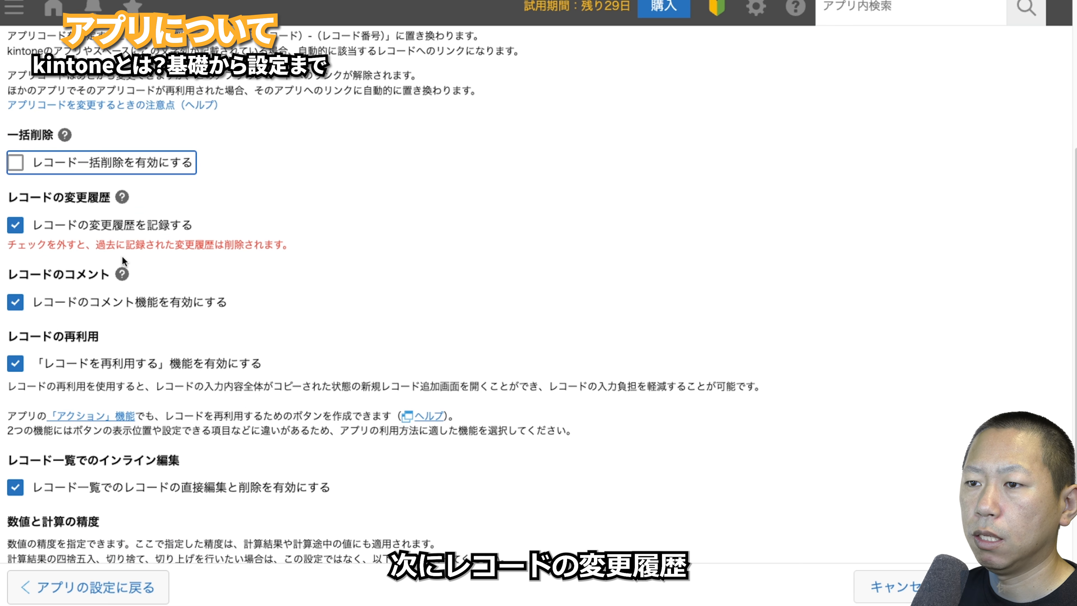
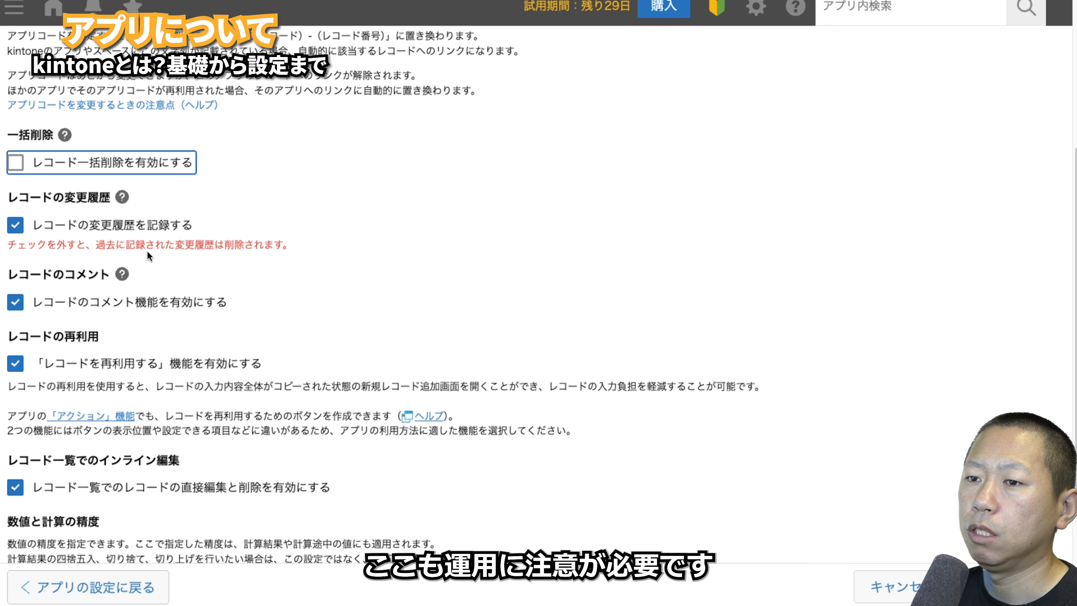
# - Untick 変更履歴, コメント and 再利用 in 高度な設定, save, and apply with アプリを更新
pyautogui.scroll(-2, 211, 259)
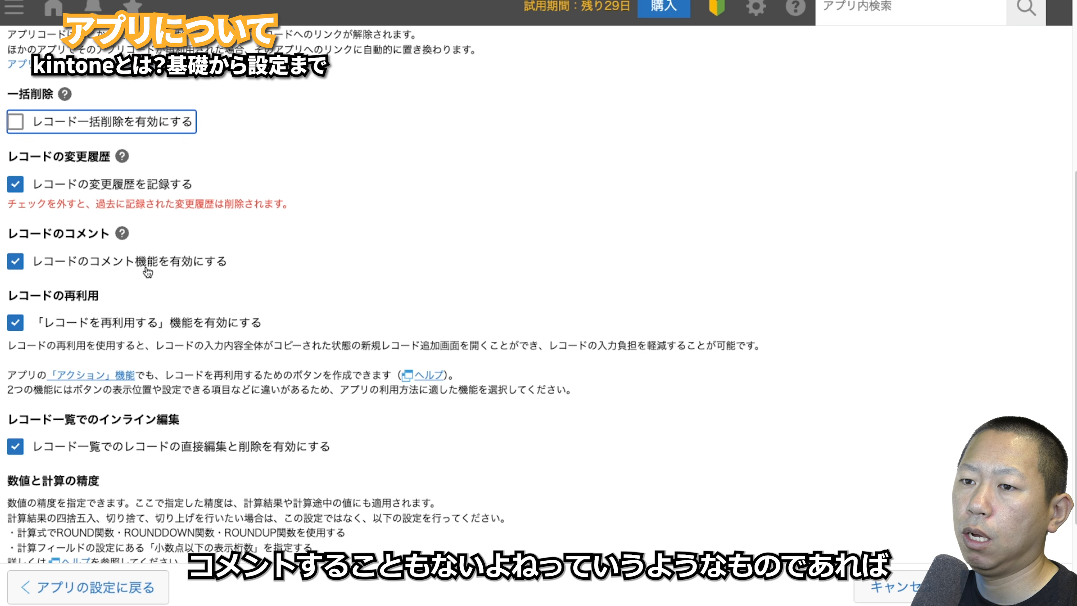
pyautogui.click(14, 187)
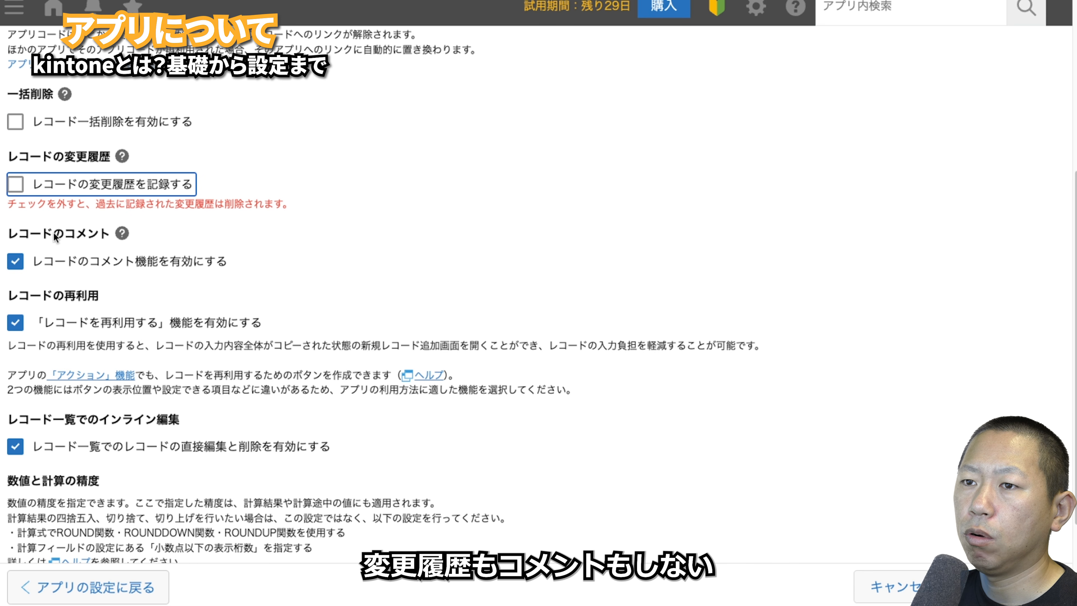
pyautogui.click(15, 261)
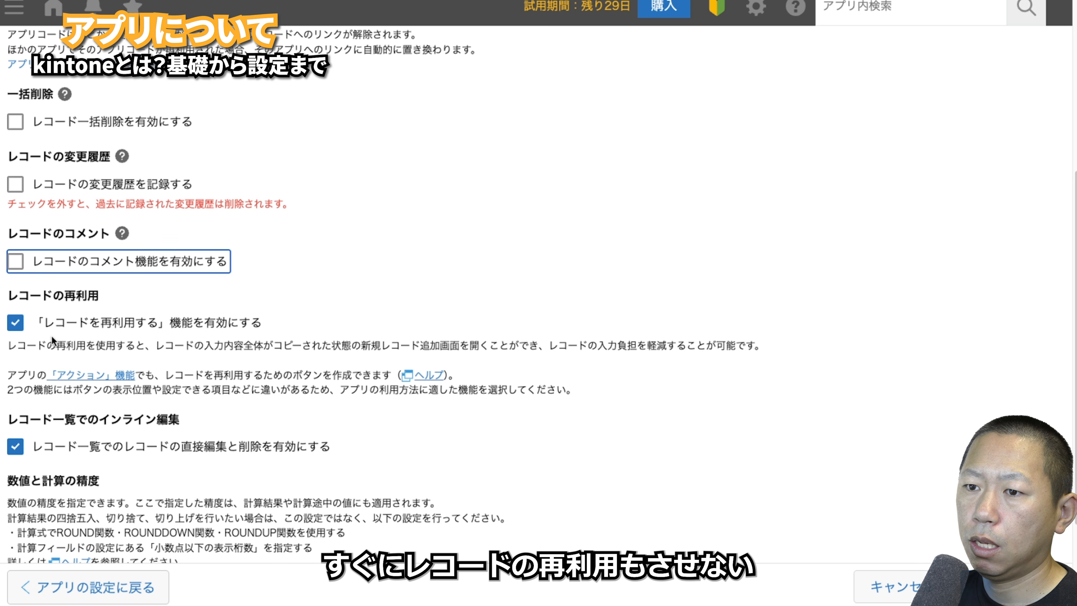
pyautogui.click(16, 323)
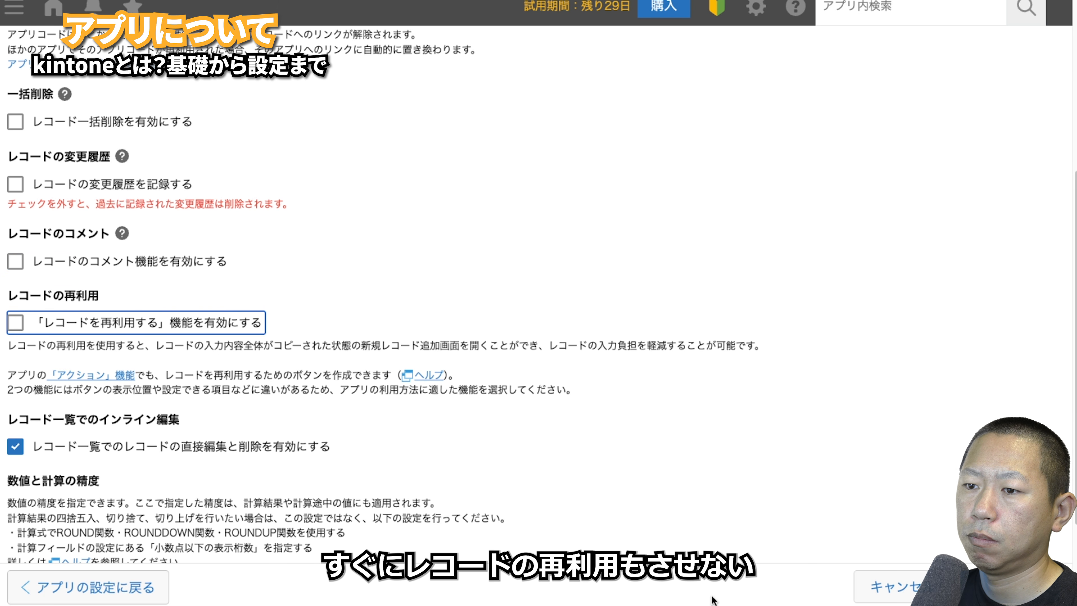
pyautogui.scroll(-4, 521, 537)
pyautogui.click(1012, 587)
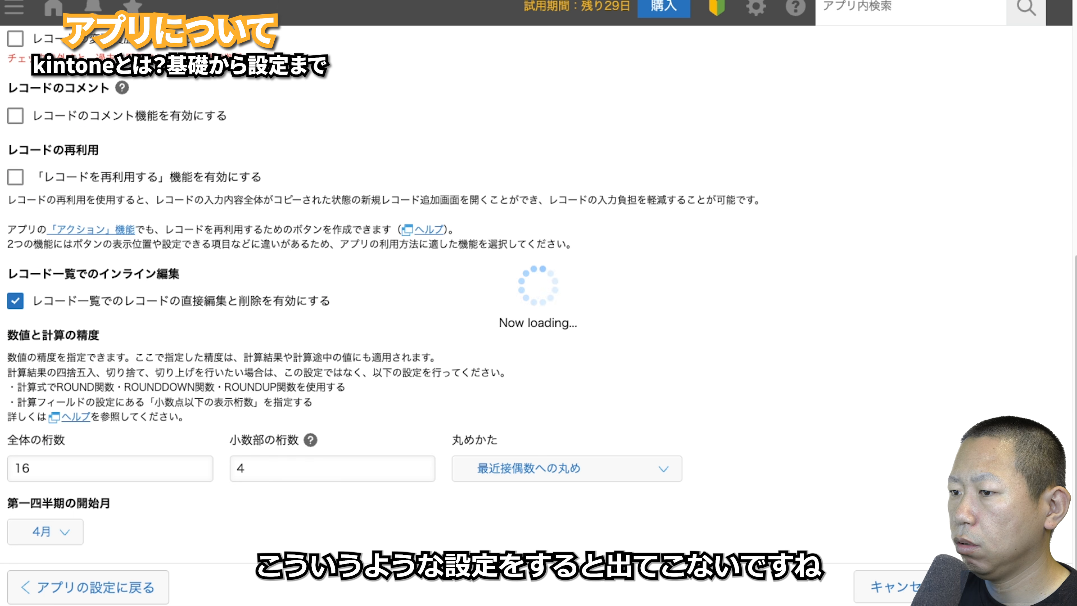
pyautogui.click(988, 191)
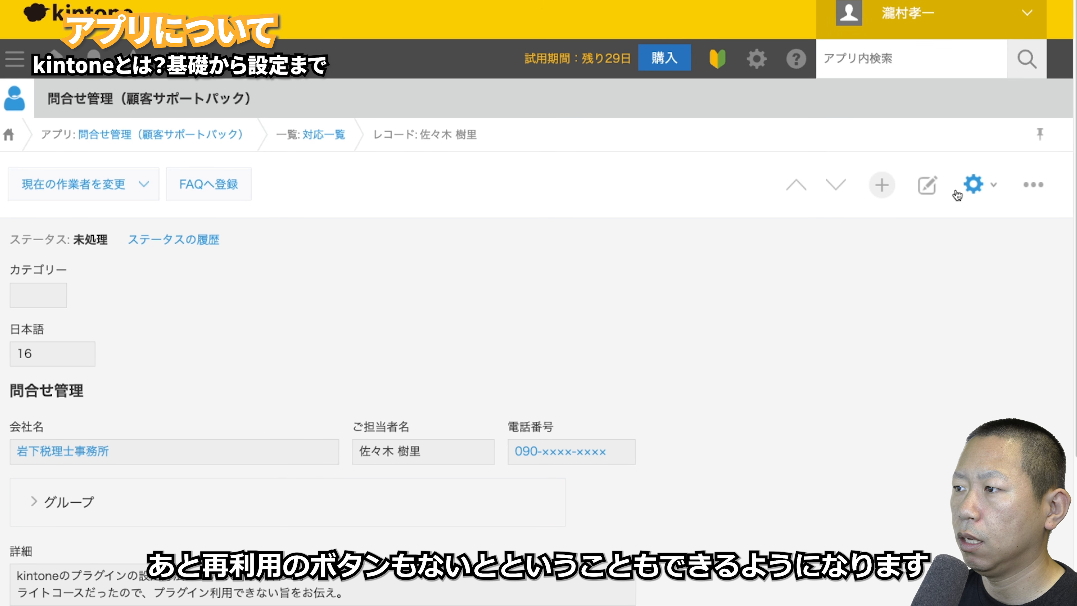
# - Reopen the app's 設定 and go back into 高度な設定
pyautogui.click(973, 185)
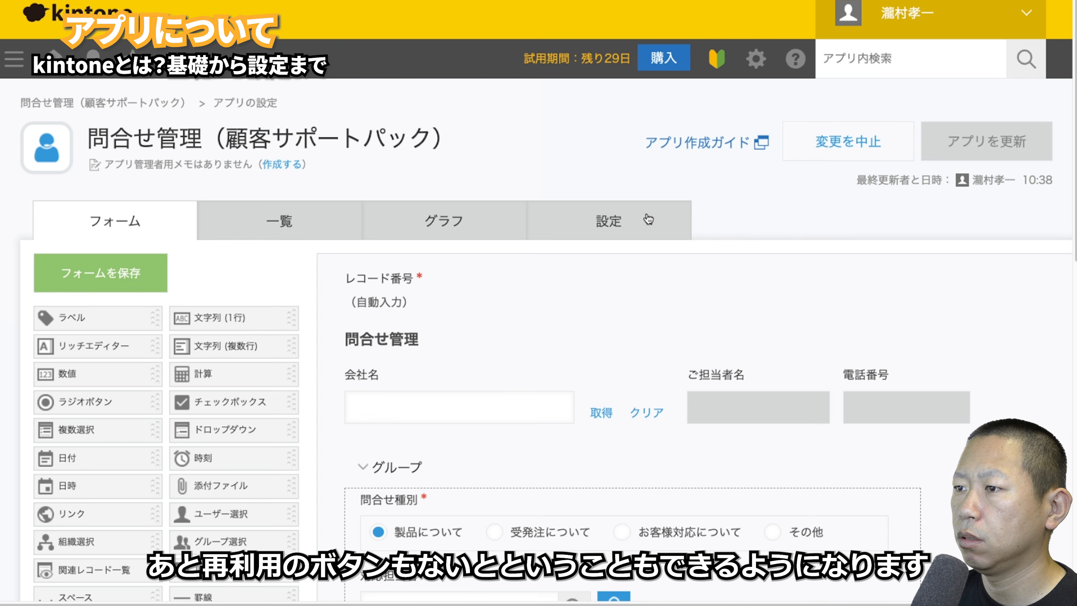
pyautogui.scroll(-3, 759, 322)
pyautogui.click(764, 376)
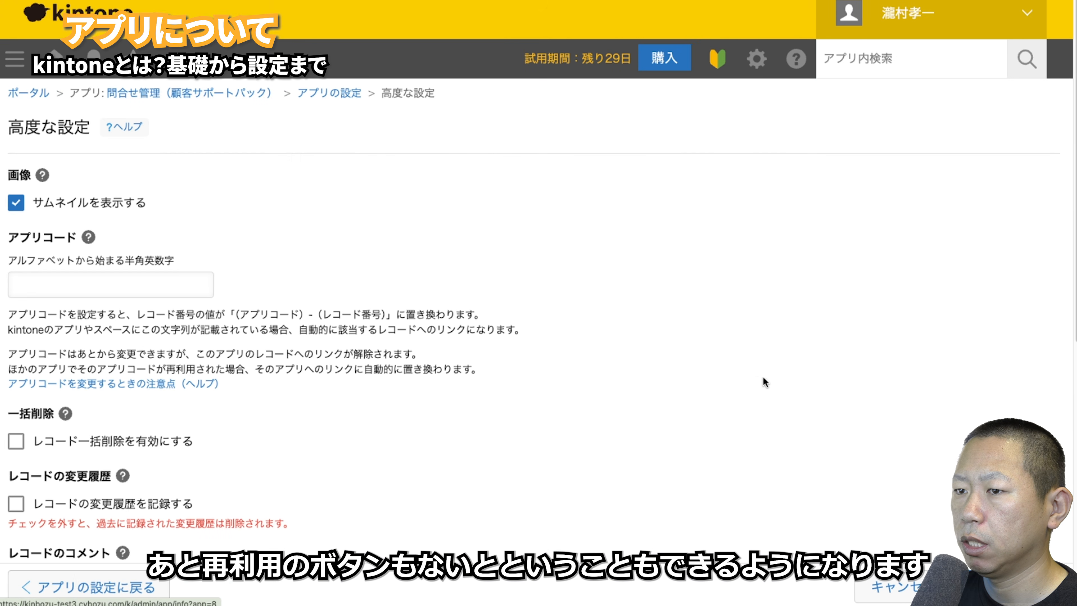
pyautogui.scroll(-10, 529, 358)
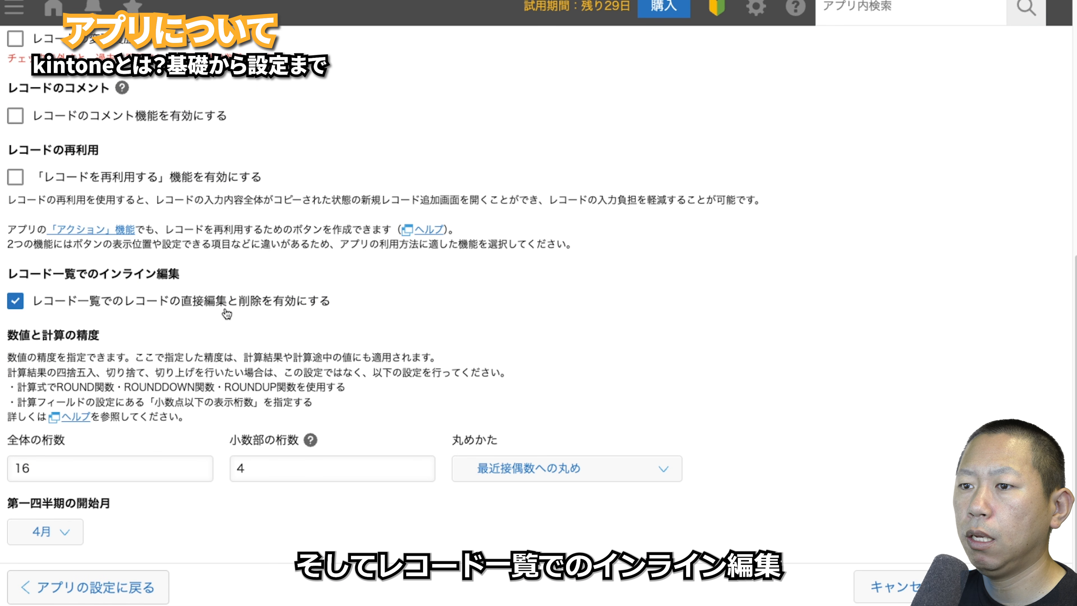
pyautogui.click(870, 589)
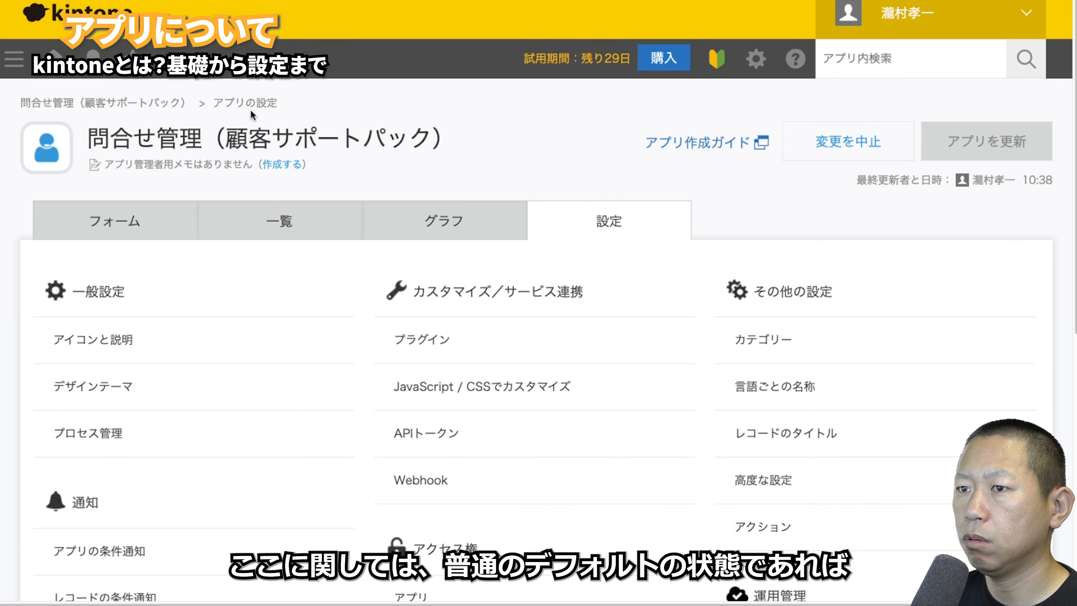
pyautogui.click(170, 104)
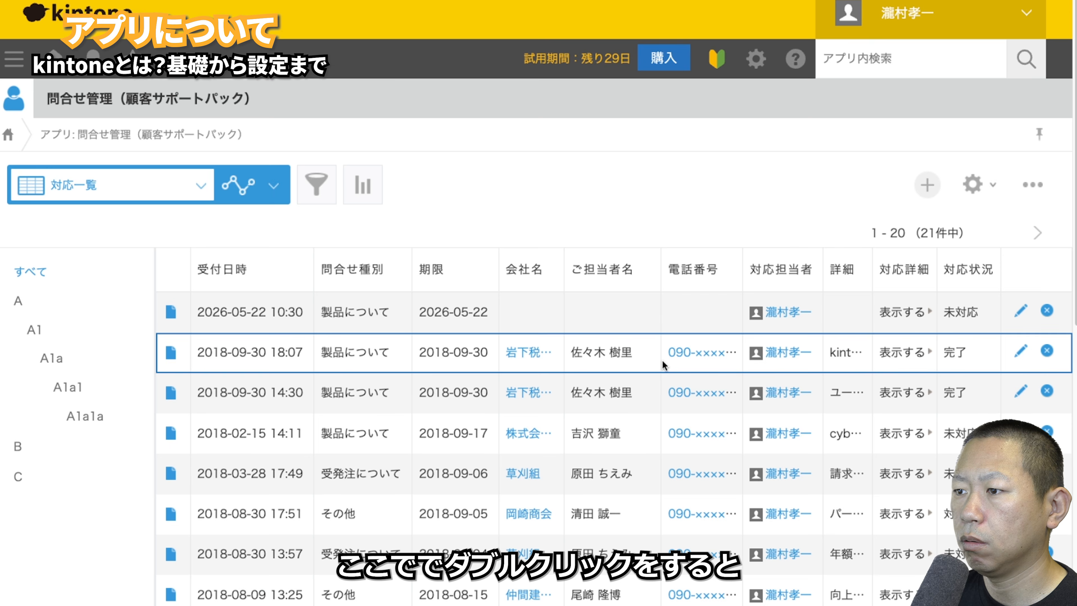
pyautogui.doubleClick(651, 361)
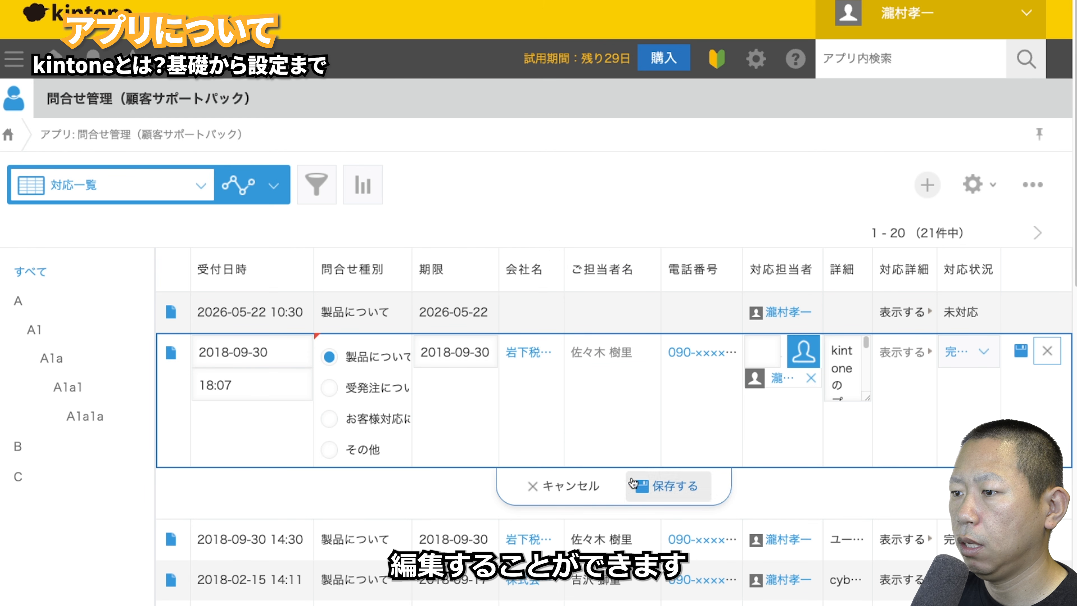
pyautogui.click(545, 488)
pyautogui.scroll(-6, 609, 512)
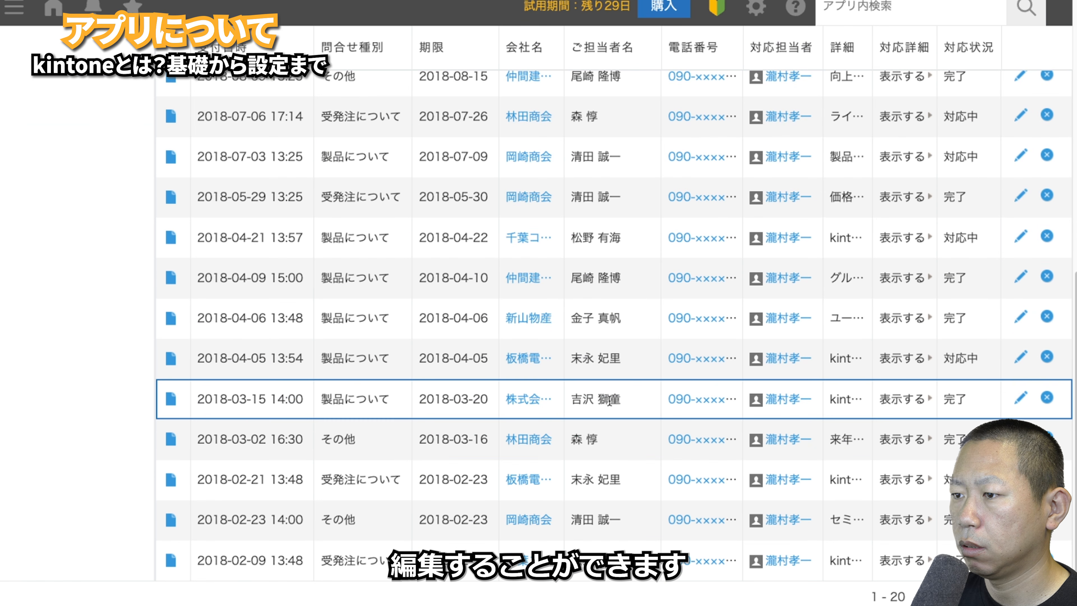
pyautogui.doubleClick(637, 401)
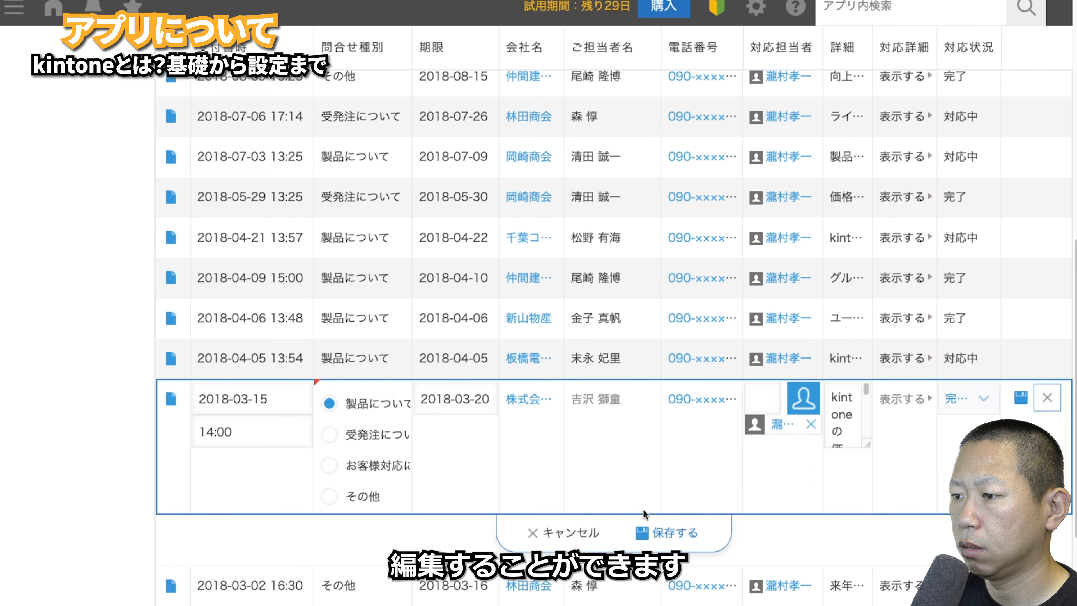
pyautogui.click(552, 530)
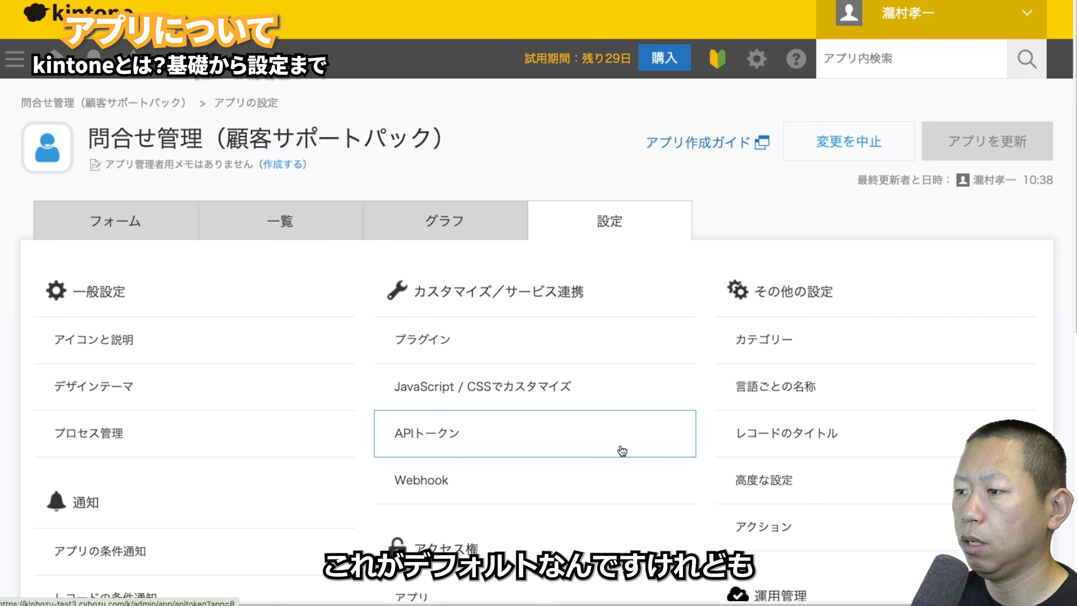
pyautogui.click(770, 493)
pyautogui.scroll(-5, 190, 461)
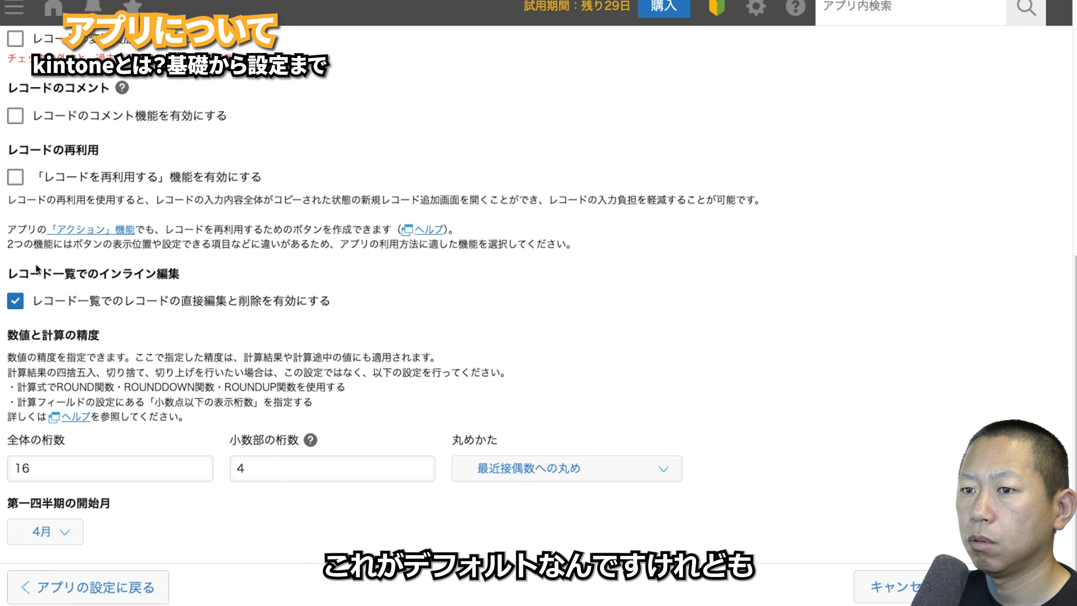
# - Untick インライン編集, review 丸めかた and 第一四半期の開始月 (4月) unchanged, then cancel without saving
pyautogui.click(42, 302)
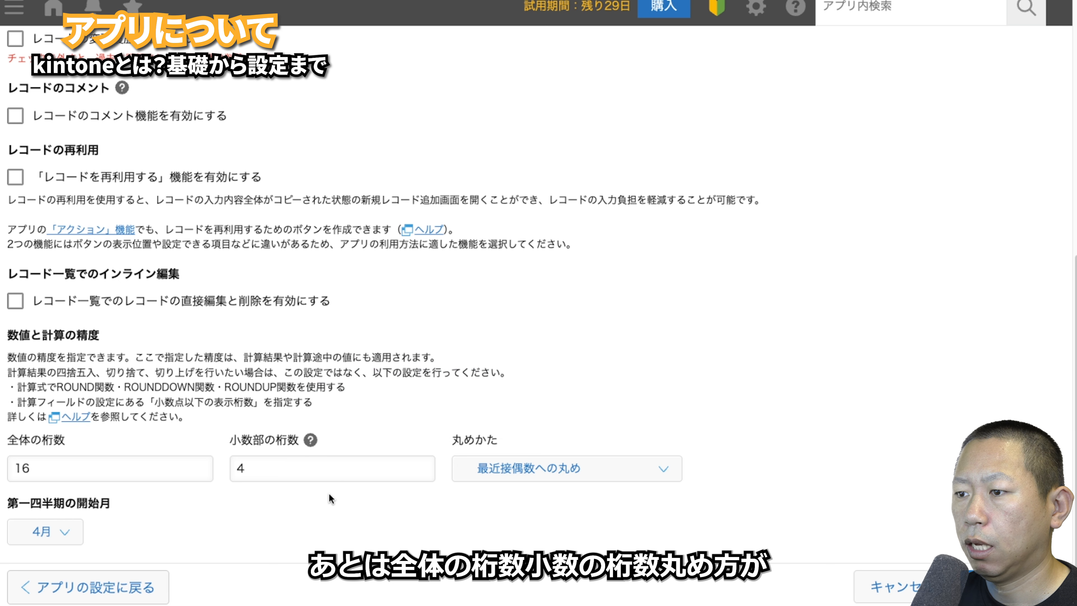
pyautogui.click(515, 474)
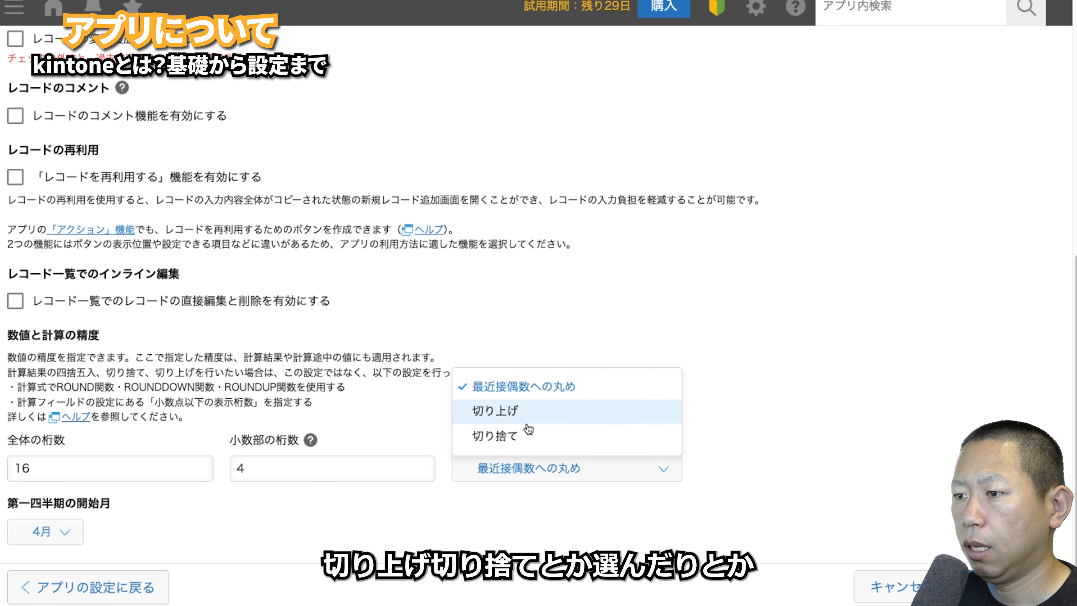
pyautogui.click(402, 509)
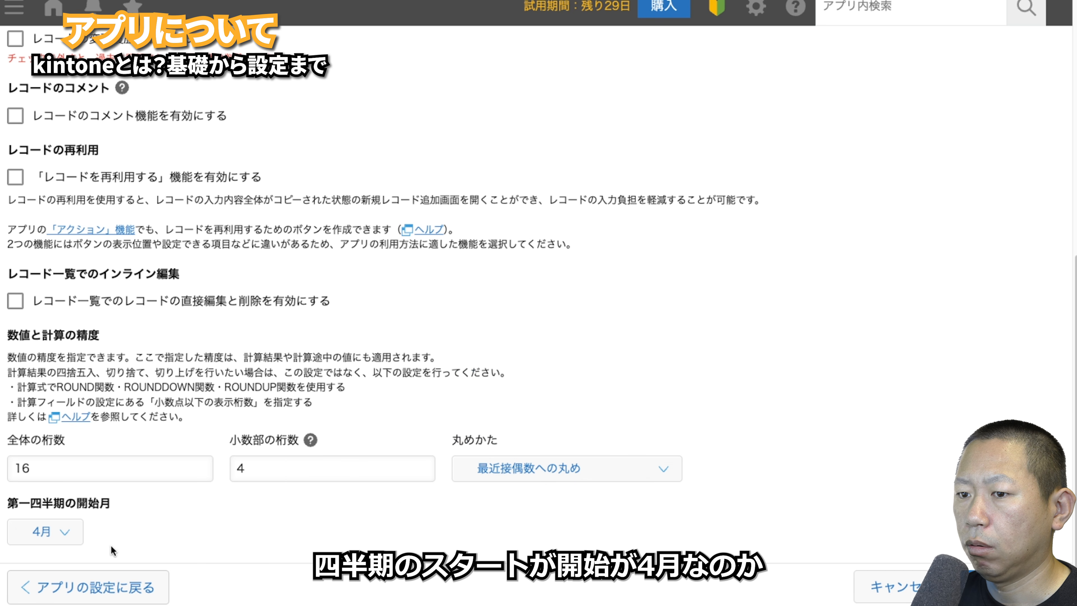
pyautogui.click(68, 543)
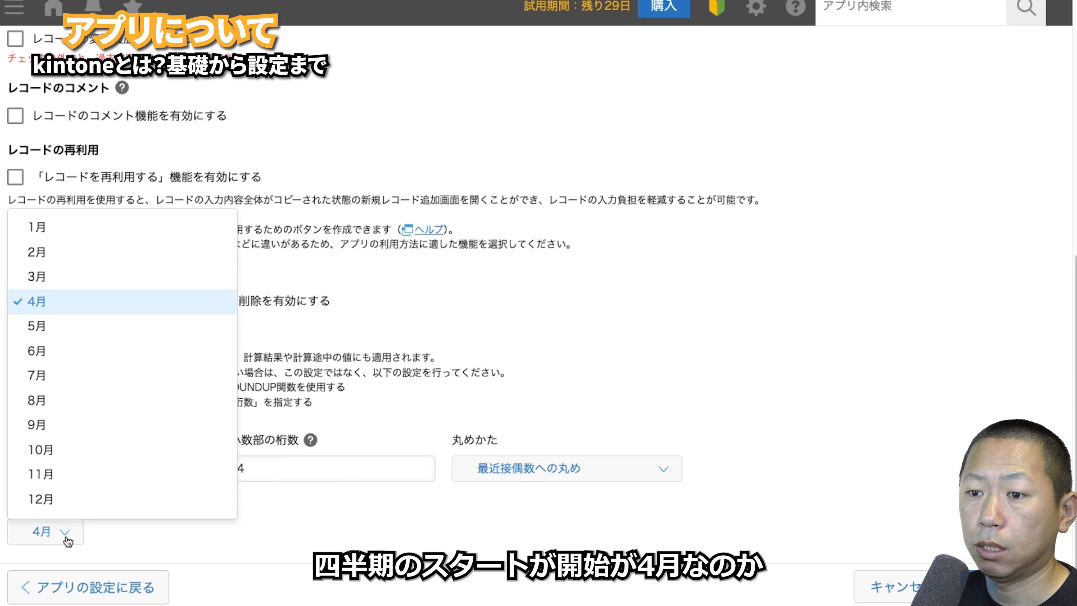
pyautogui.press('Escape')
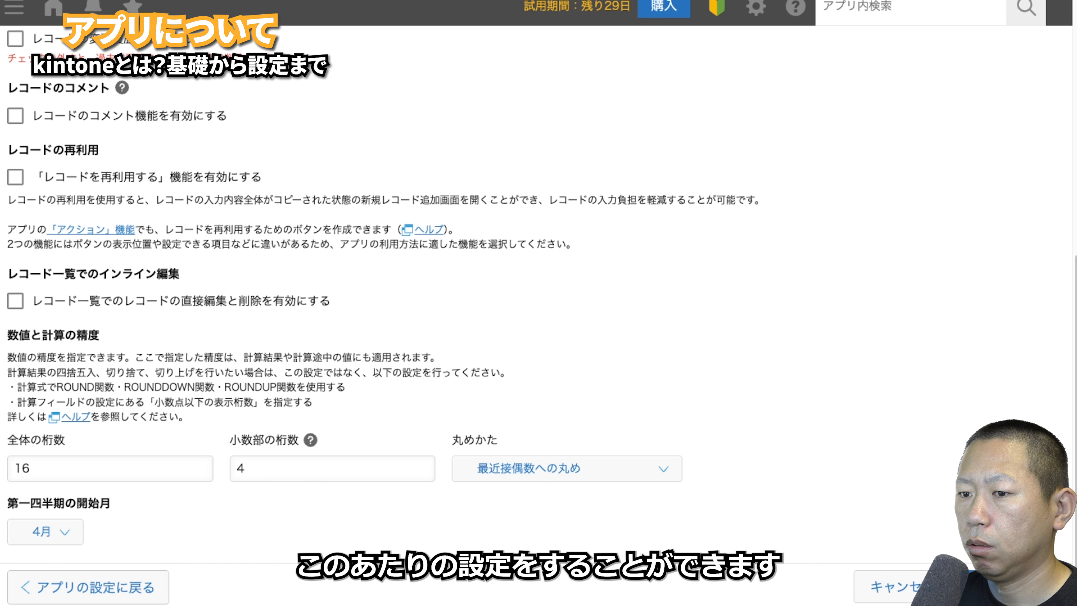
pyautogui.click(873, 588)
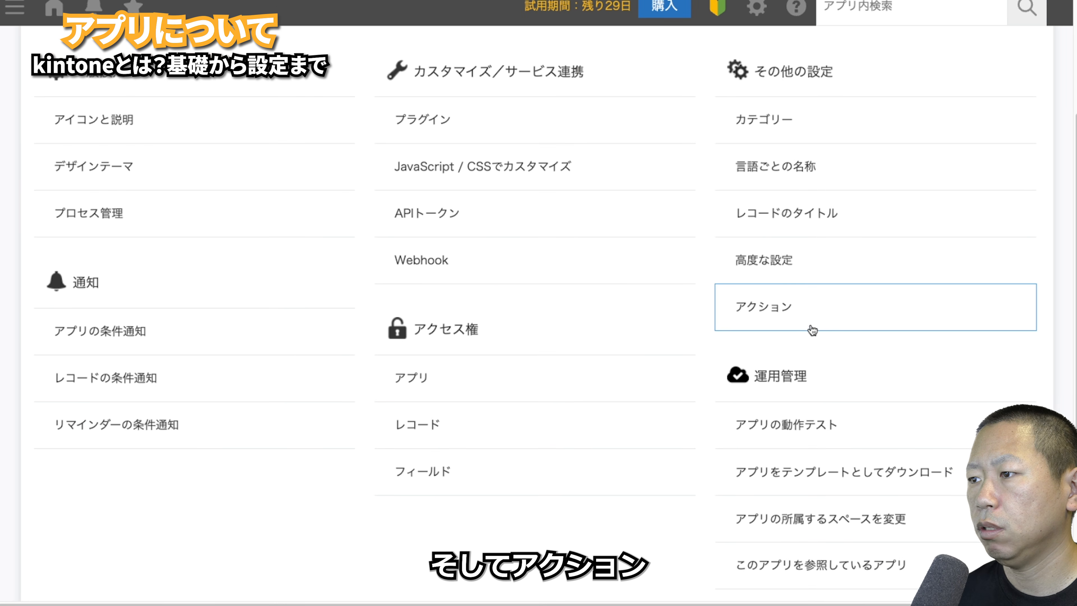
pyautogui.click(801, 313)
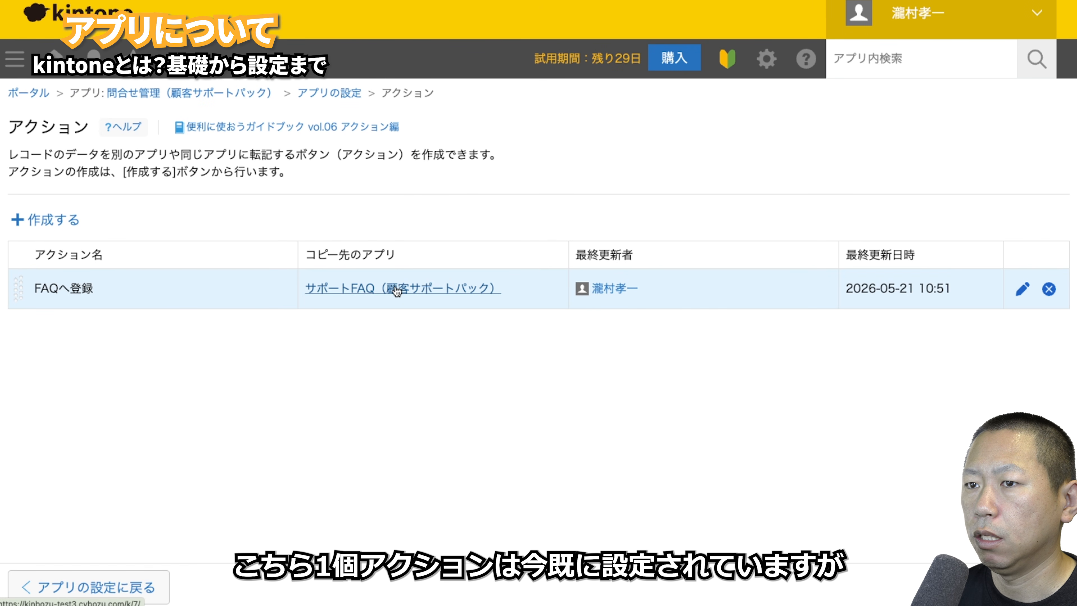
pyautogui.click(230, 97)
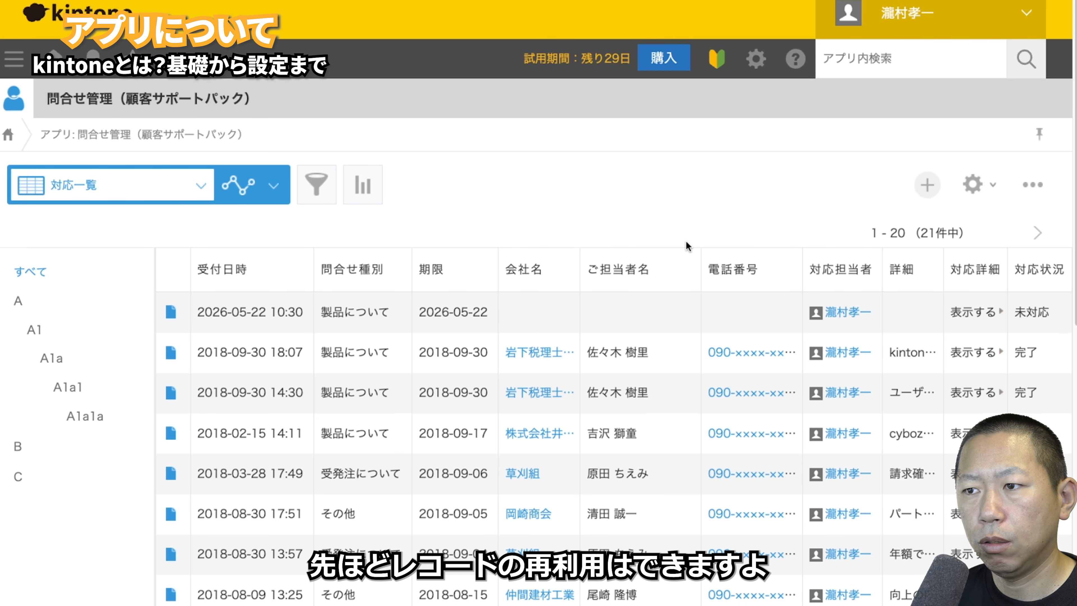
pyautogui.click(450, 395)
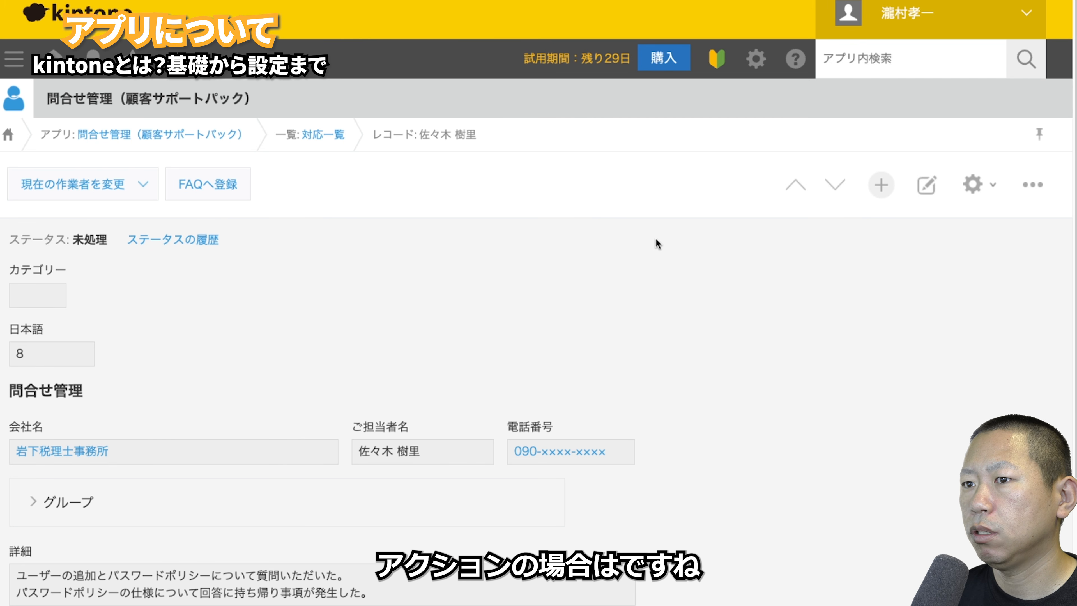
pyautogui.click(221, 192)
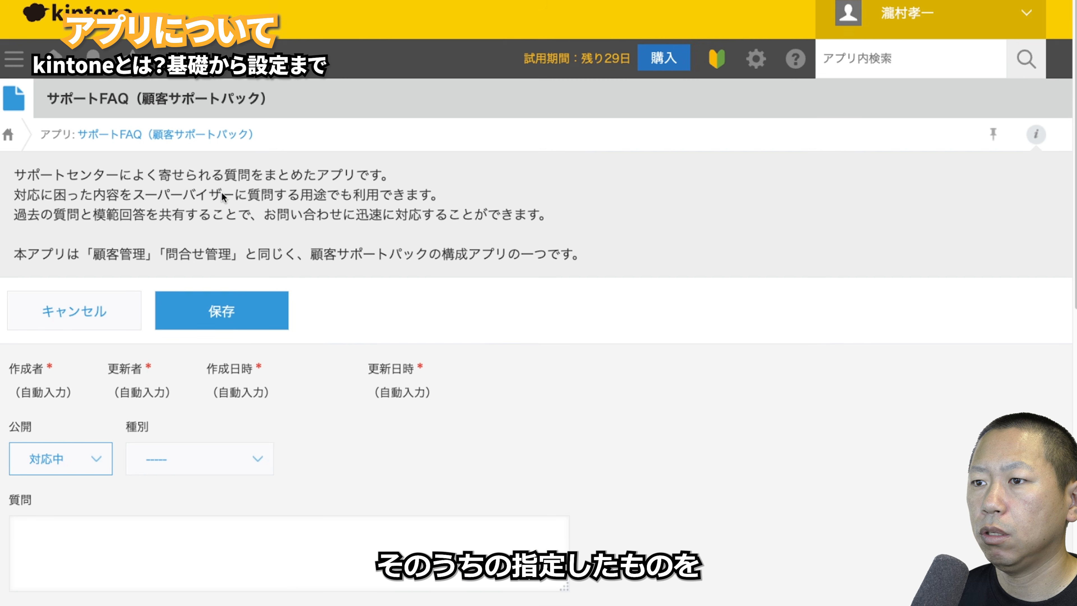
pyautogui.scroll(-10, 320, 378)
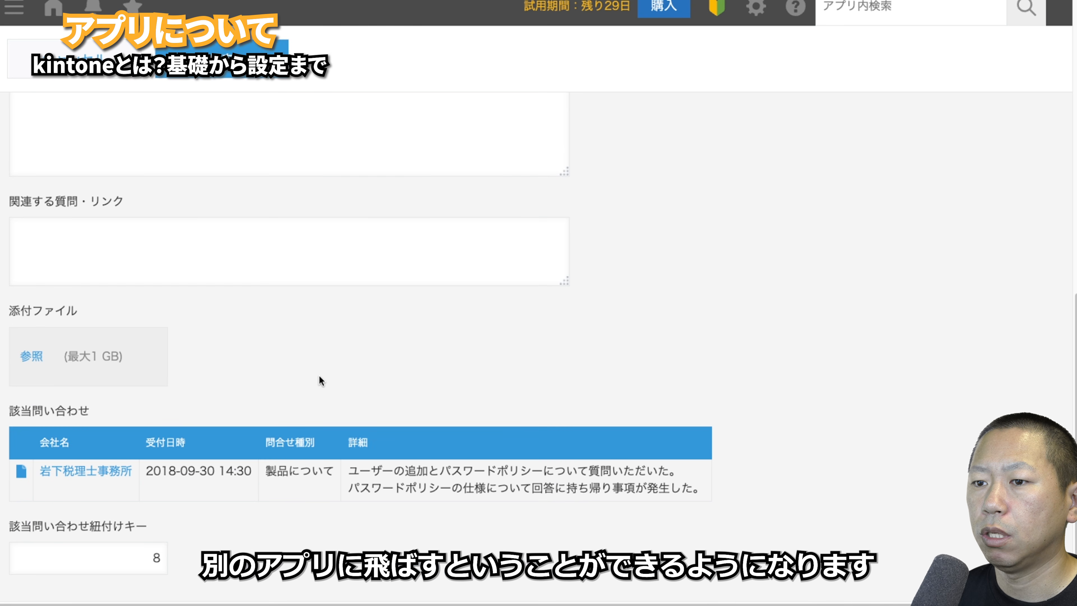
pyautogui.scroll(2, 321, 380)
pyautogui.scroll(10, 319, 375)
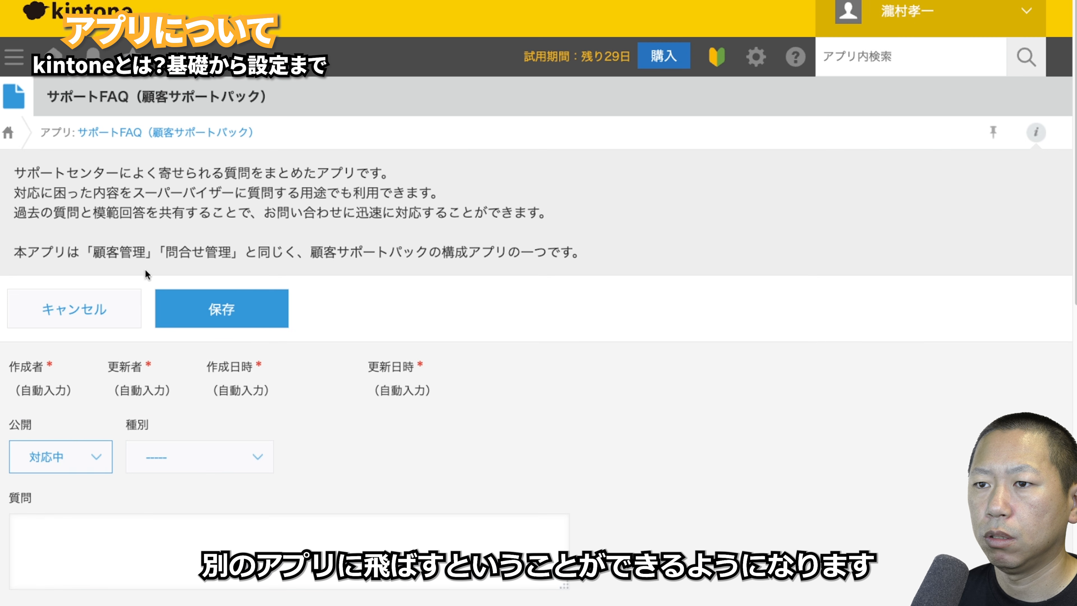
pyautogui.click(79, 314)
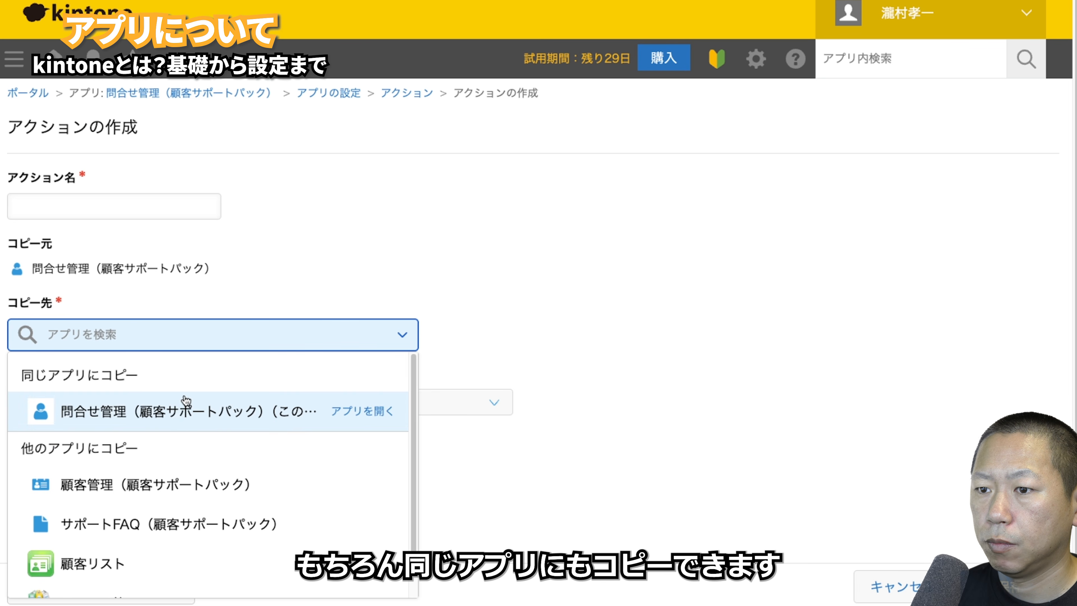
# - Set the action's copy destination to this same app and choose which records it applies to
pyautogui.click(171, 413)
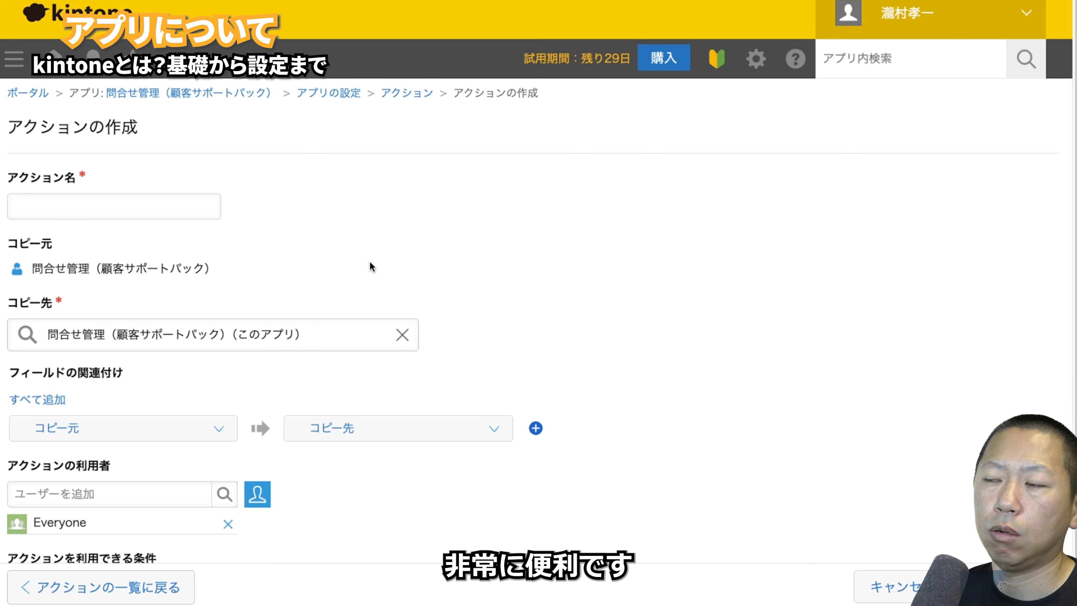
pyautogui.scroll(-2, 369, 264)
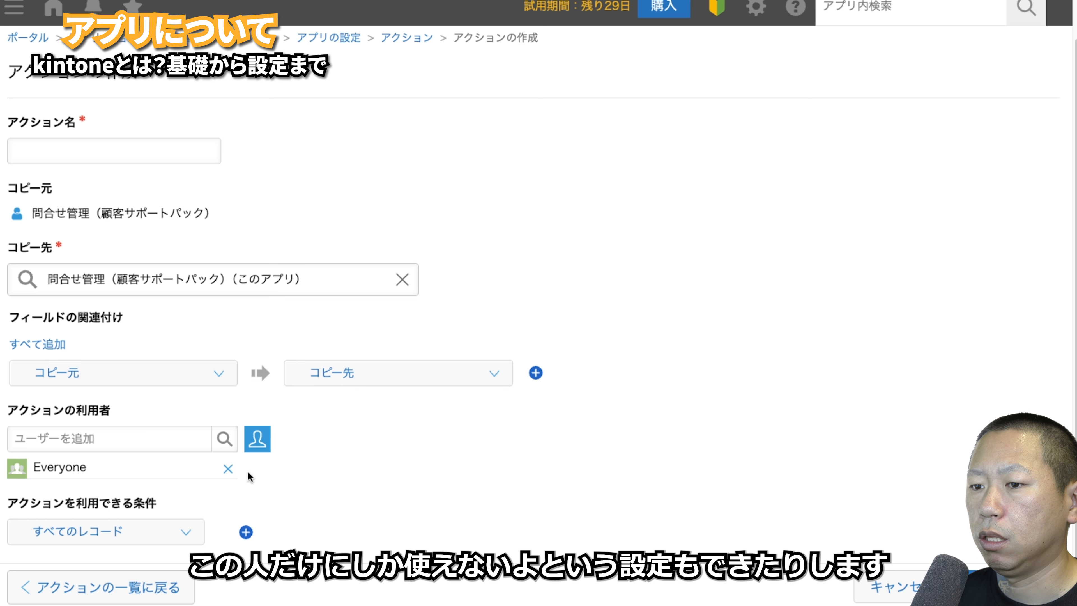
pyautogui.click(198, 535)
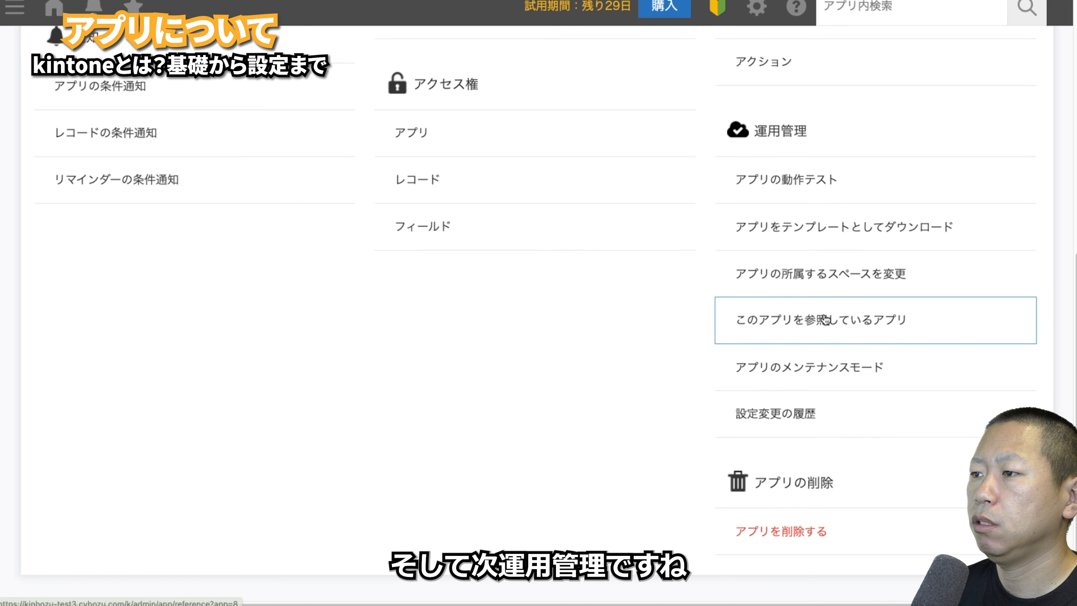
# - In the app's test environment, save a new record with category A1a
pyautogui.click(872, 180)
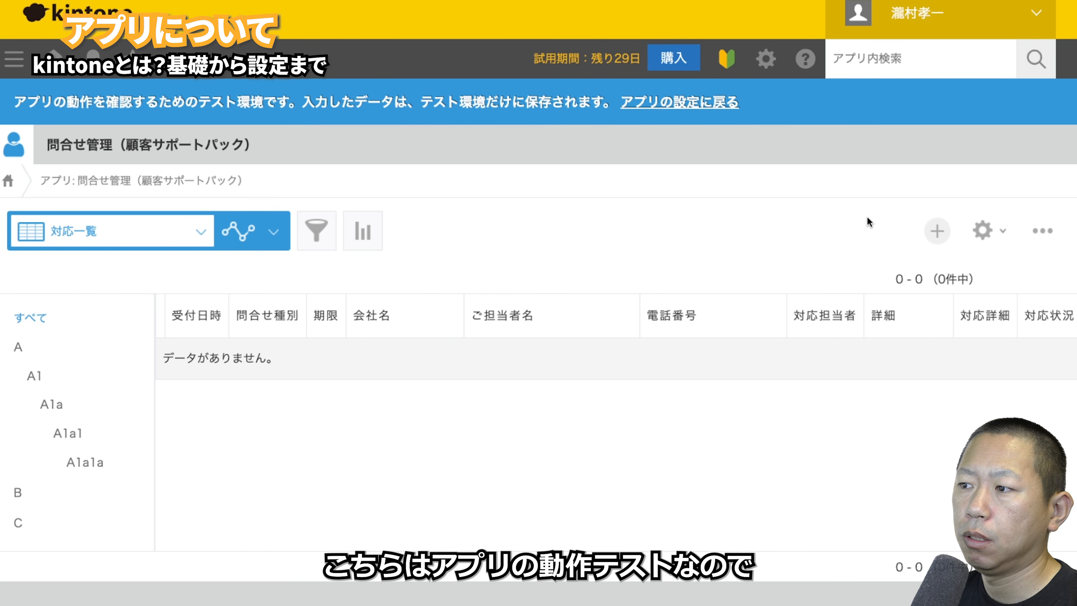
pyautogui.click(937, 231)
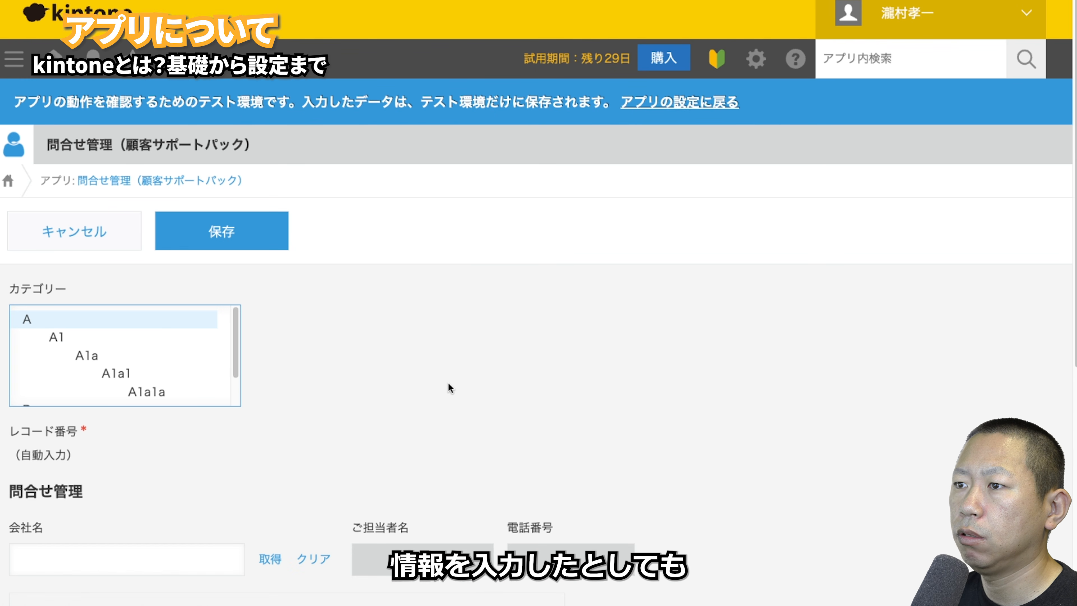
pyautogui.click(159, 353)
pyautogui.click(225, 241)
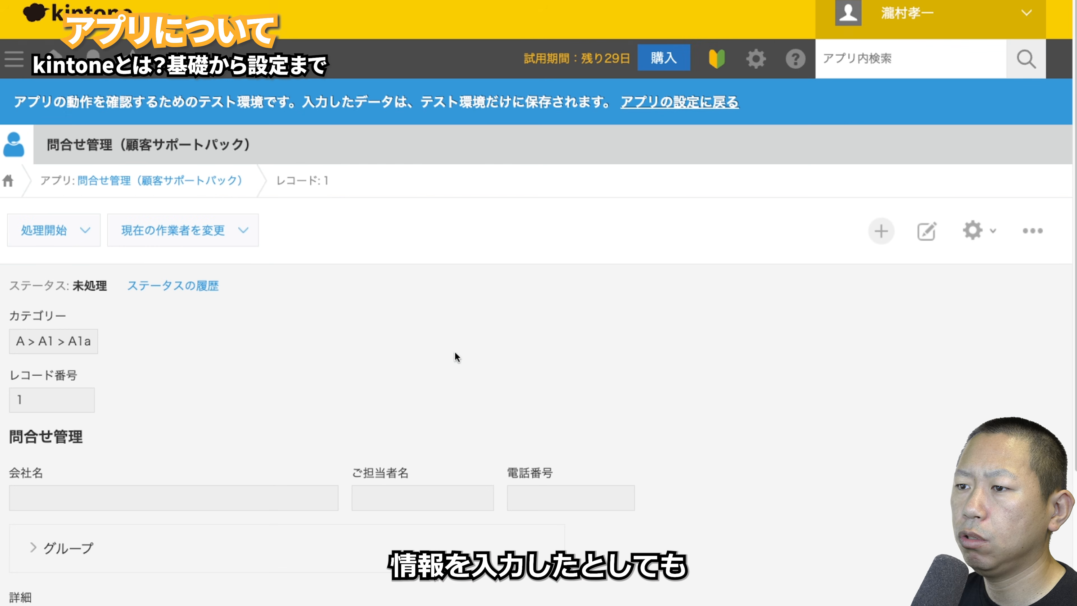
# - Return to the app's general settings list, dismissing the app-creation guide popup
pyautogui.click(174, 185)
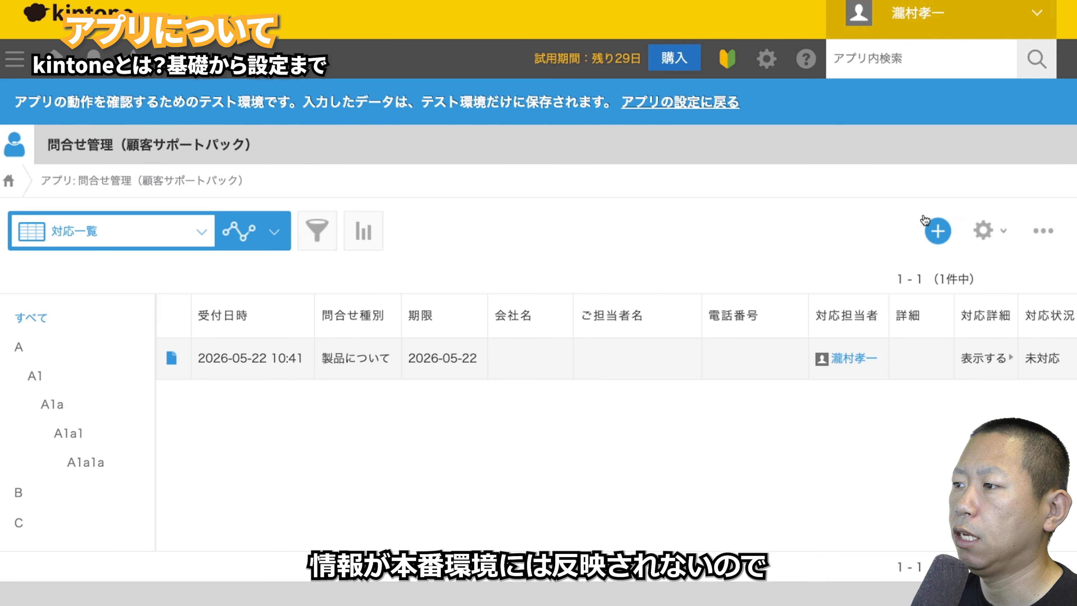
pyautogui.click(983, 230)
pyautogui.click(915, 206)
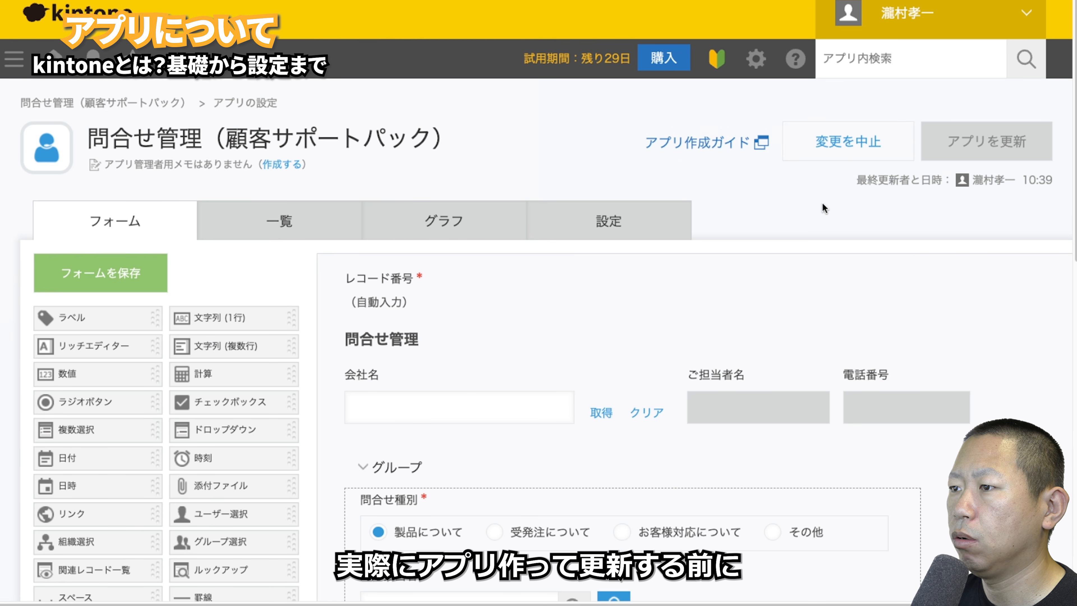
pyautogui.click(608, 221)
pyautogui.scroll(-10, 794, 365)
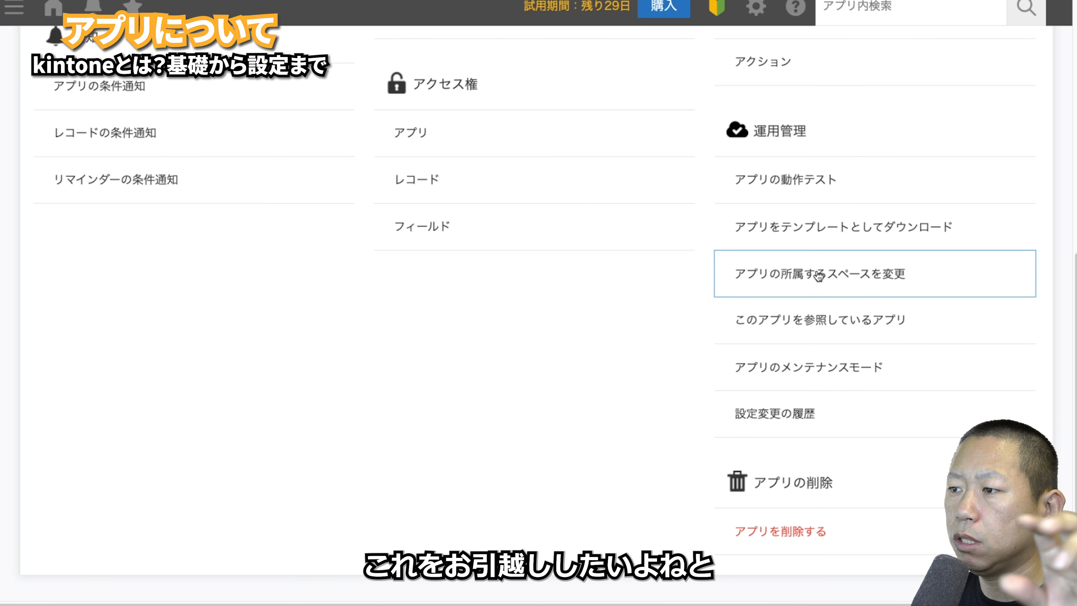
pyautogui.scroll(10, 819, 277)
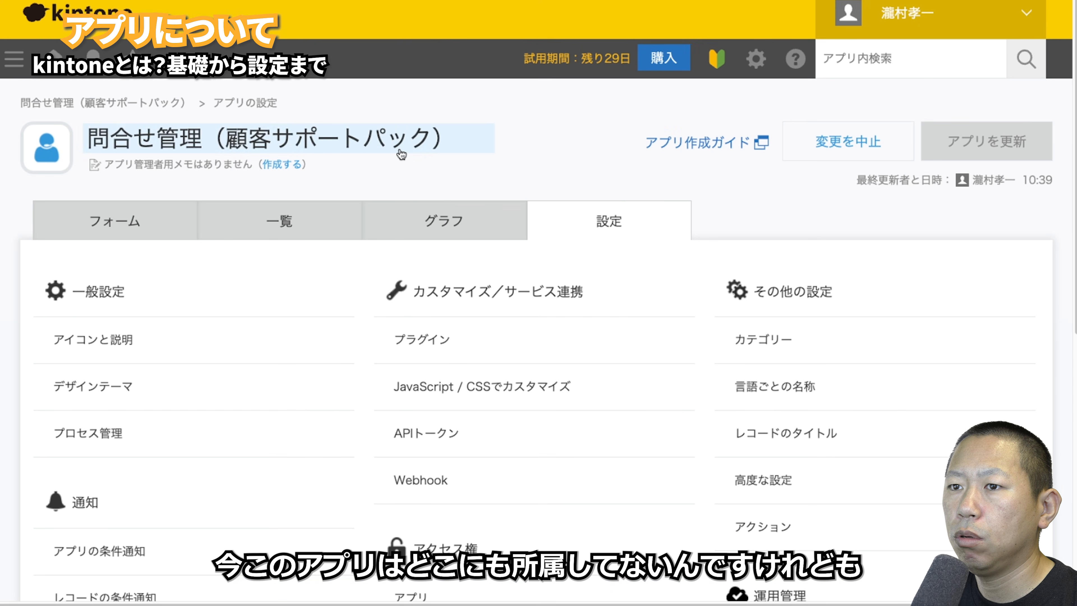
pyautogui.scroll(-5, 481, 187)
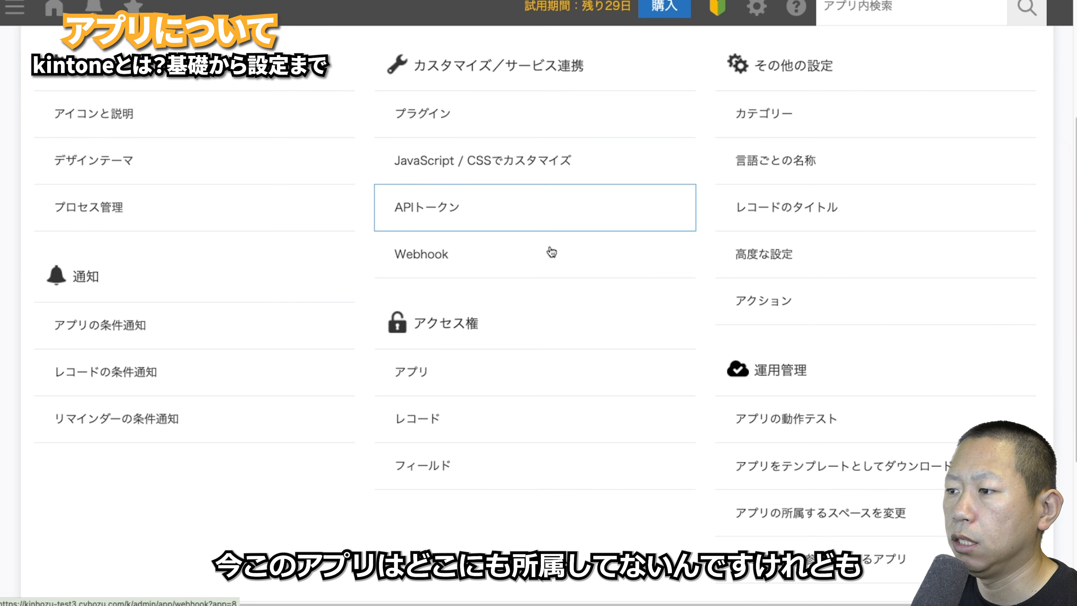
pyautogui.click(818, 503)
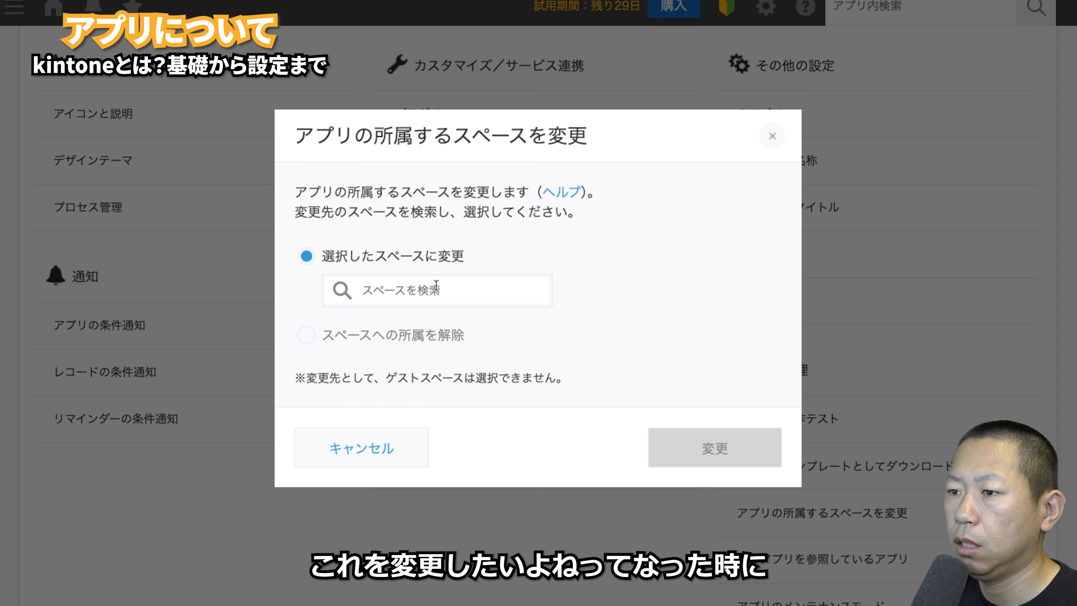
pyautogui.click(435, 291)
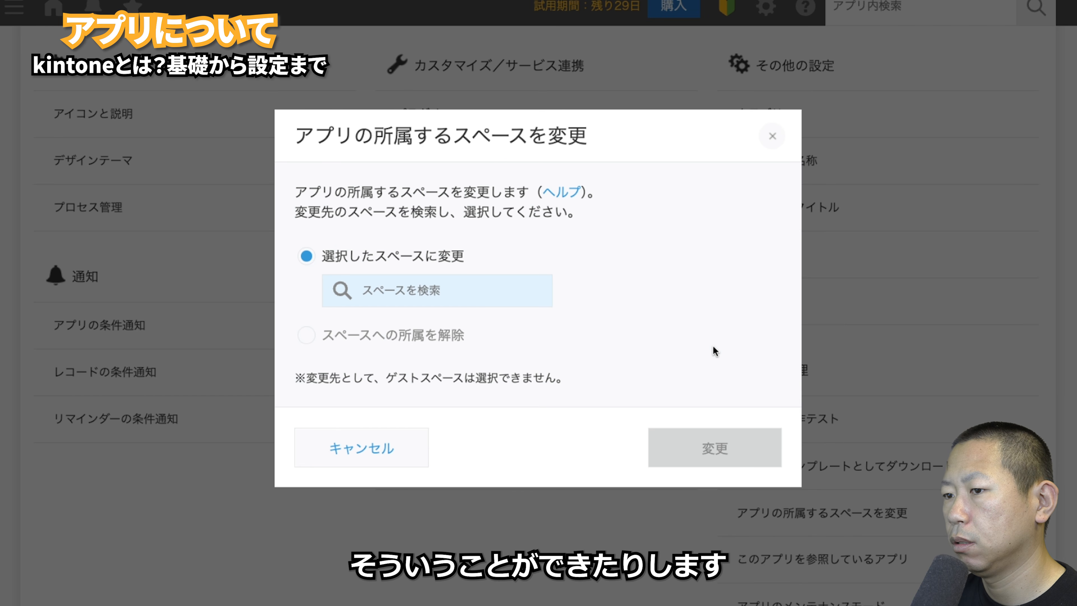
pyautogui.click(393, 463)
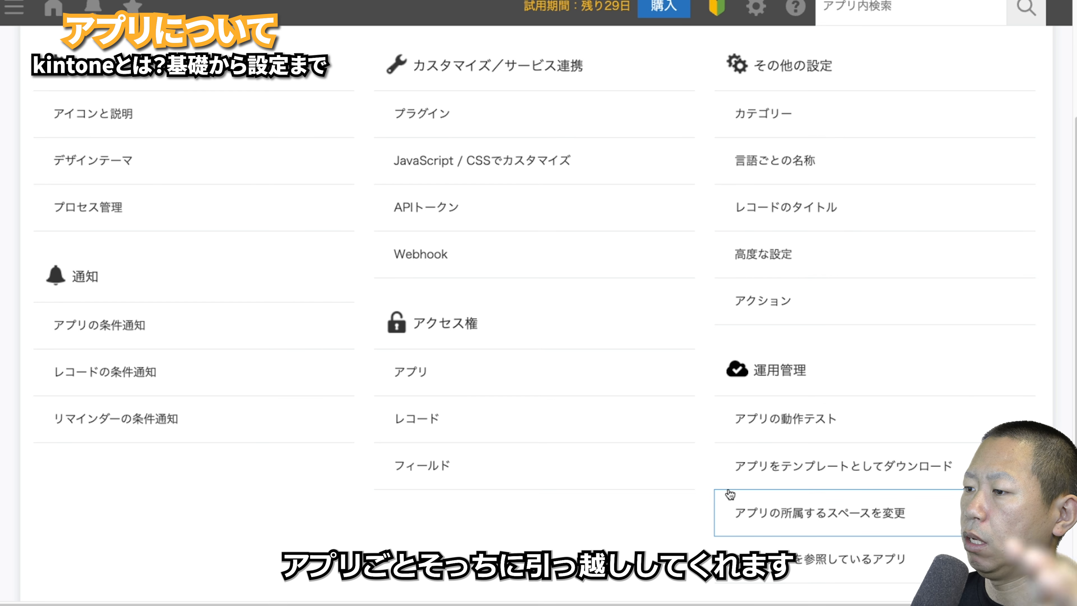
pyautogui.scroll(-3, 730, 493)
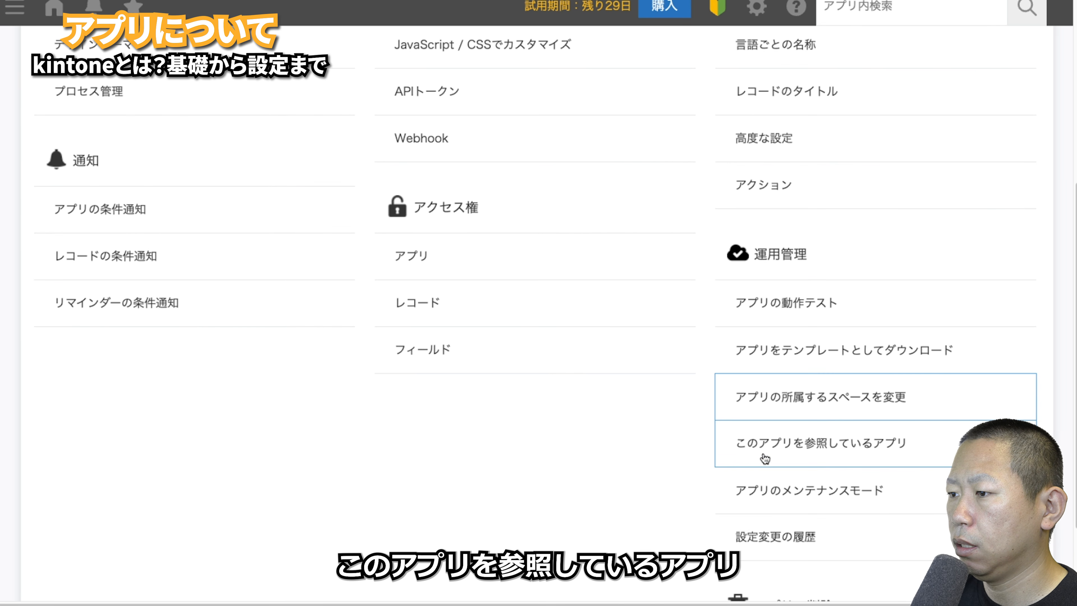
pyautogui.click(764, 458)
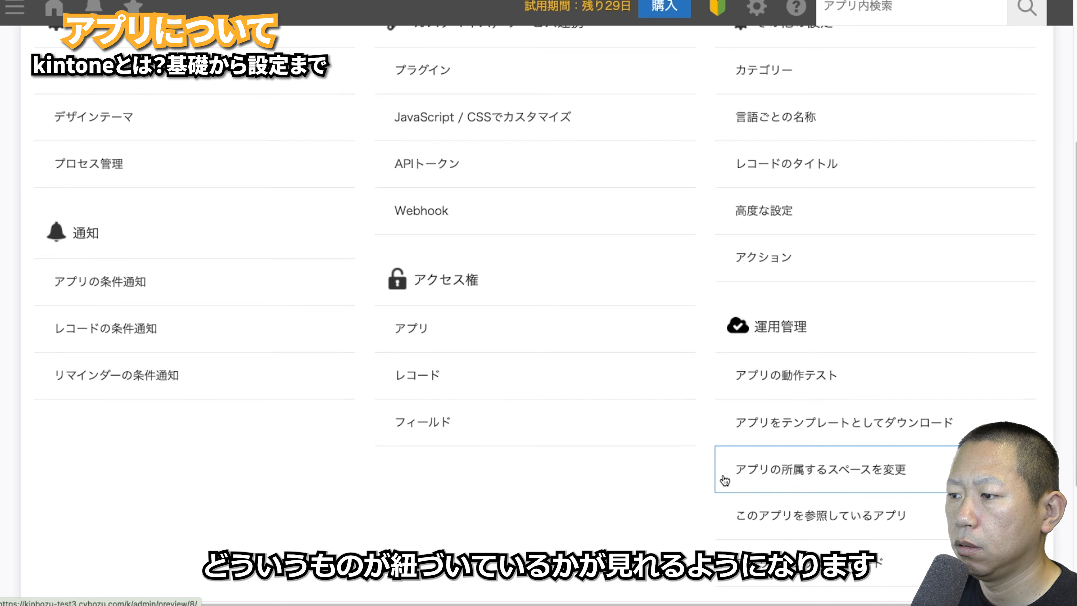
pyautogui.scroll(-3, 784, 437)
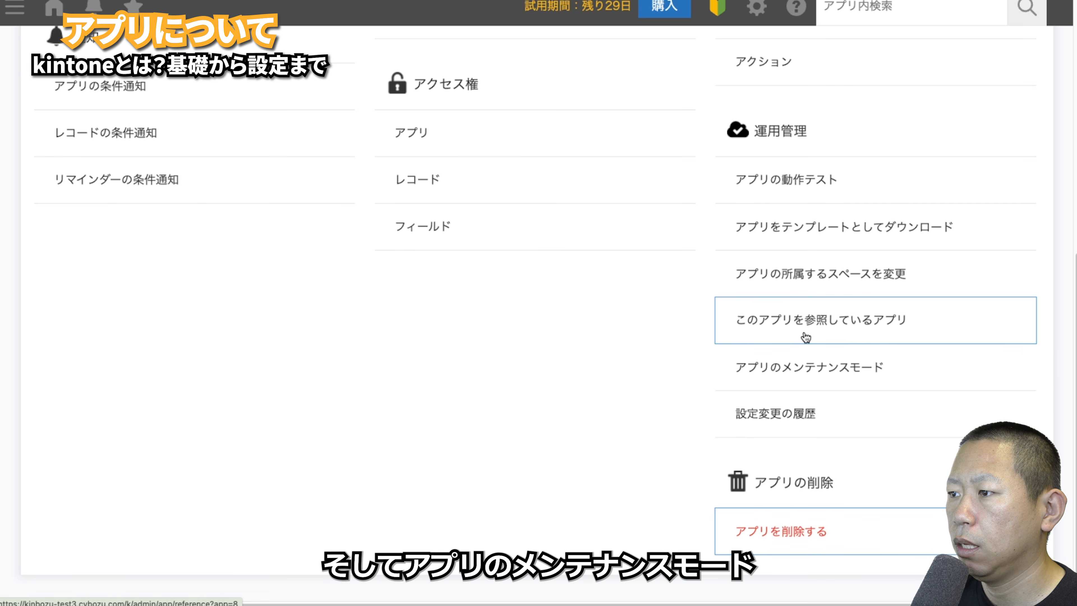
# - Enable メンテナンスモードを有効にする for the 問合せ管理 app and save
pyautogui.click(806, 368)
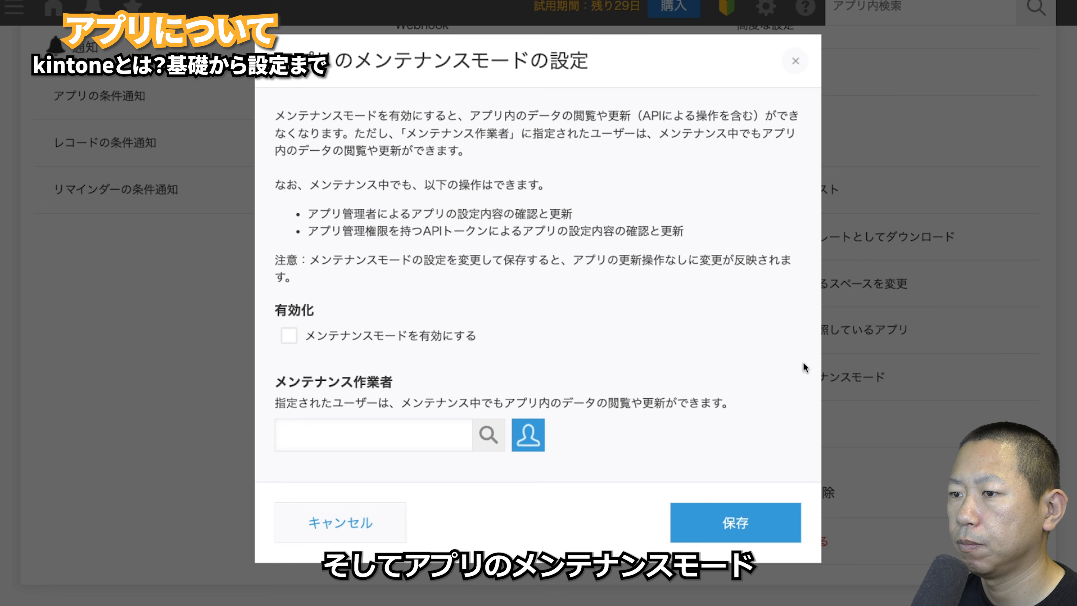
pyautogui.click(290, 340)
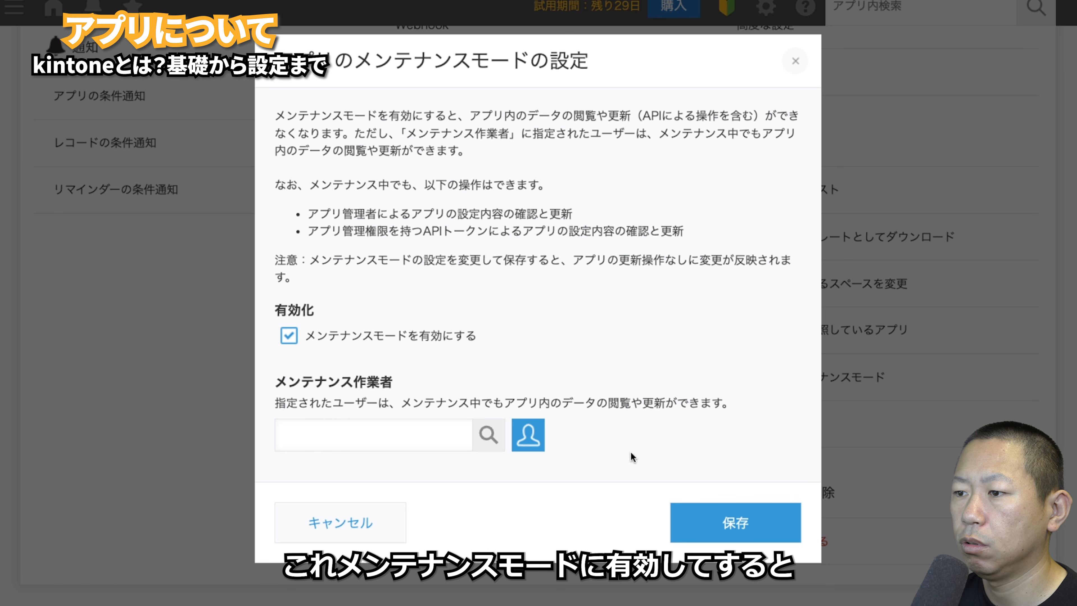
pyautogui.click(745, 523)
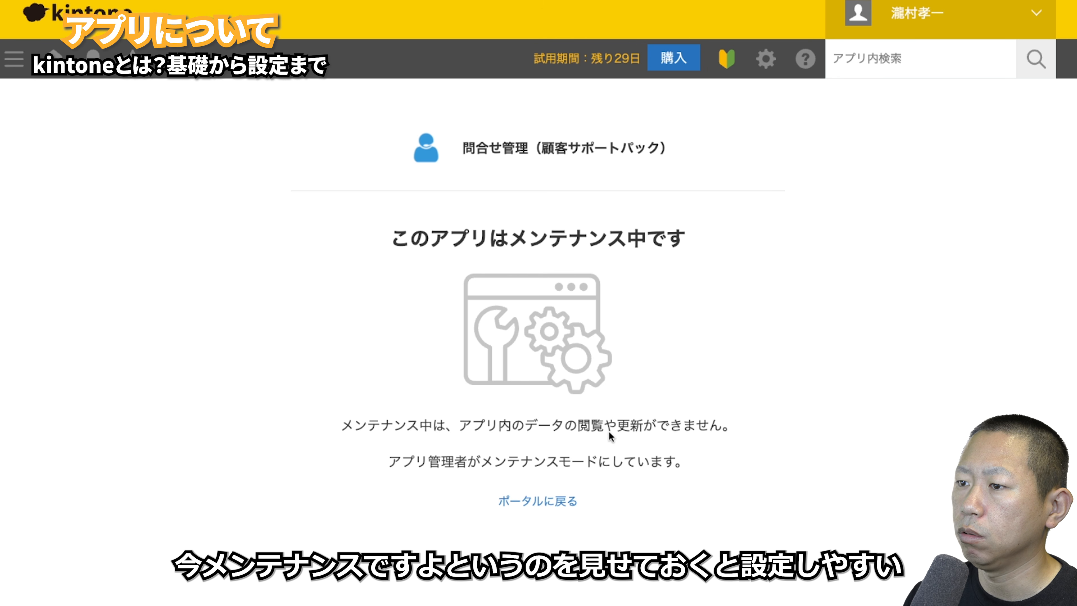
# - After viewing the maintenance notice, return to the portal and save maintenance mode switched off
pyautogui.click(550, 503)
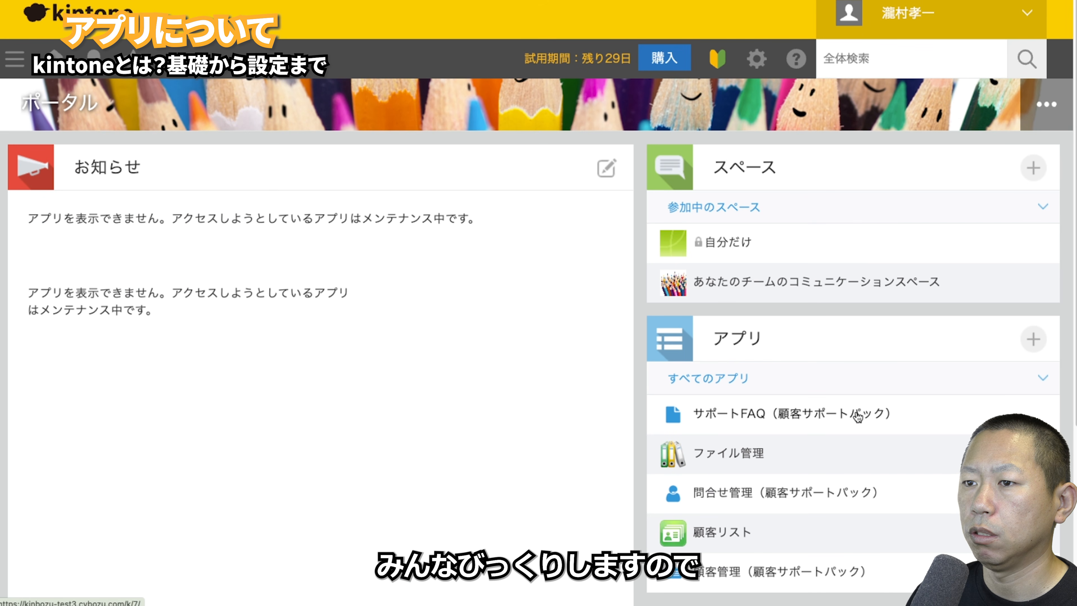
pyautogui.scroll(-2, 854, 414)
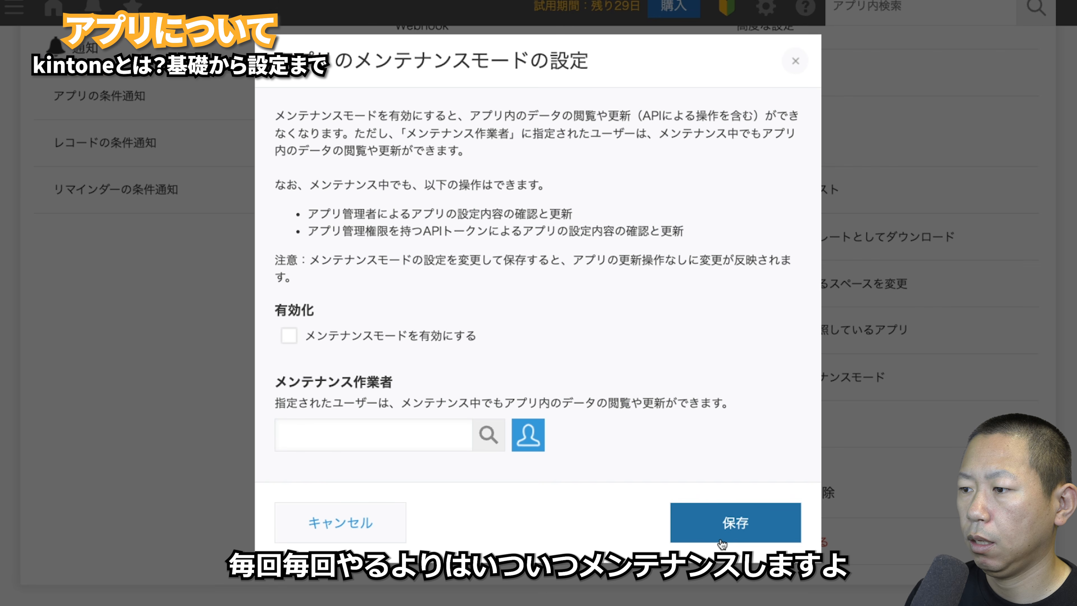
pyautogui.click(723, 528)
pyautogui.scroll(10, 759, 490)
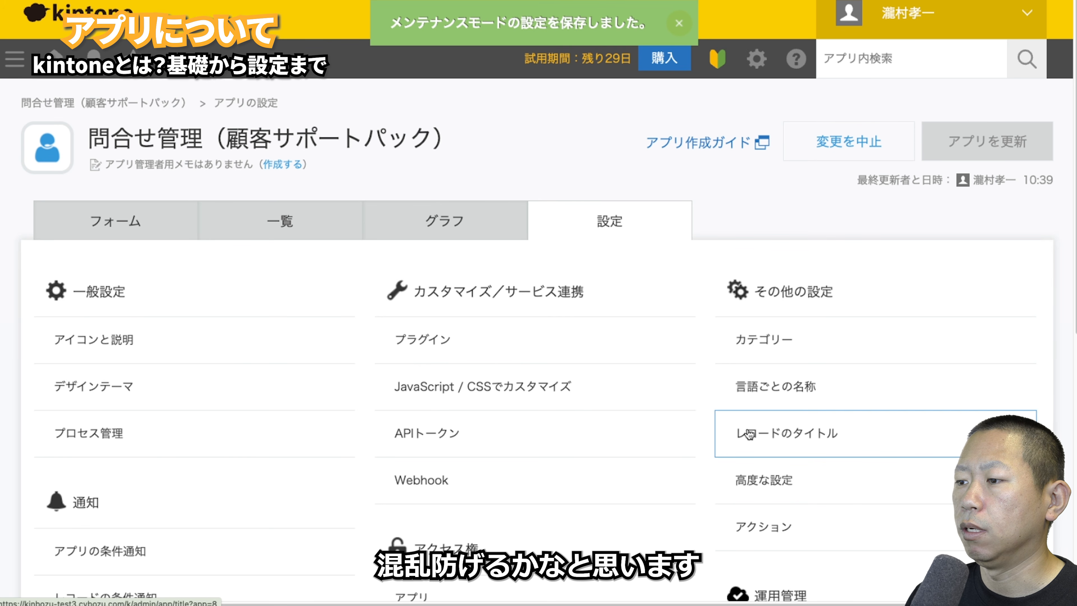
pyautogui.scroll(-10, 662, 439)
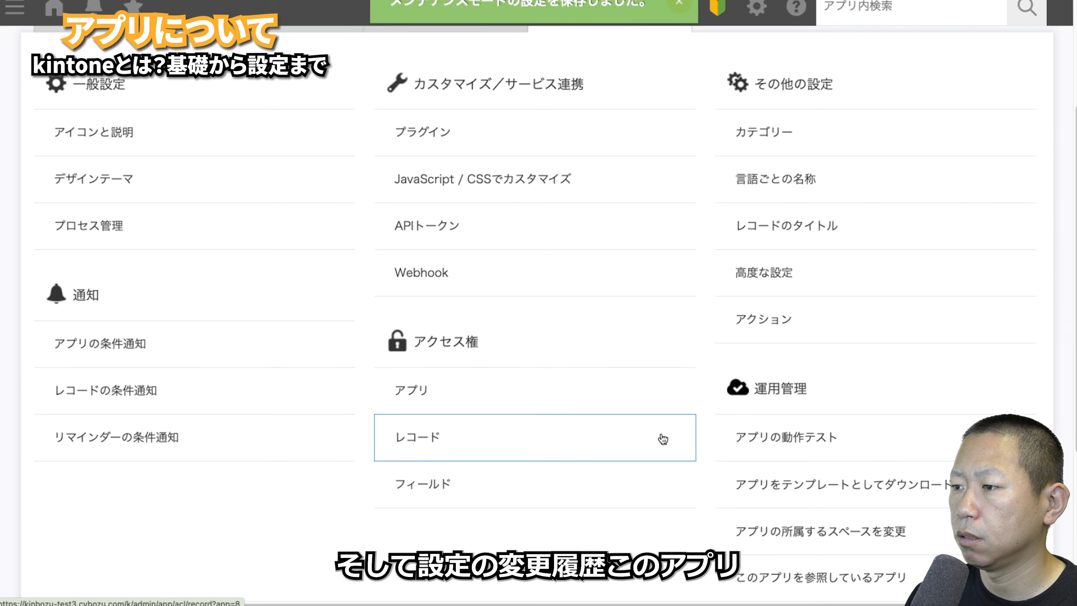
pyautogui.click(770, 415)
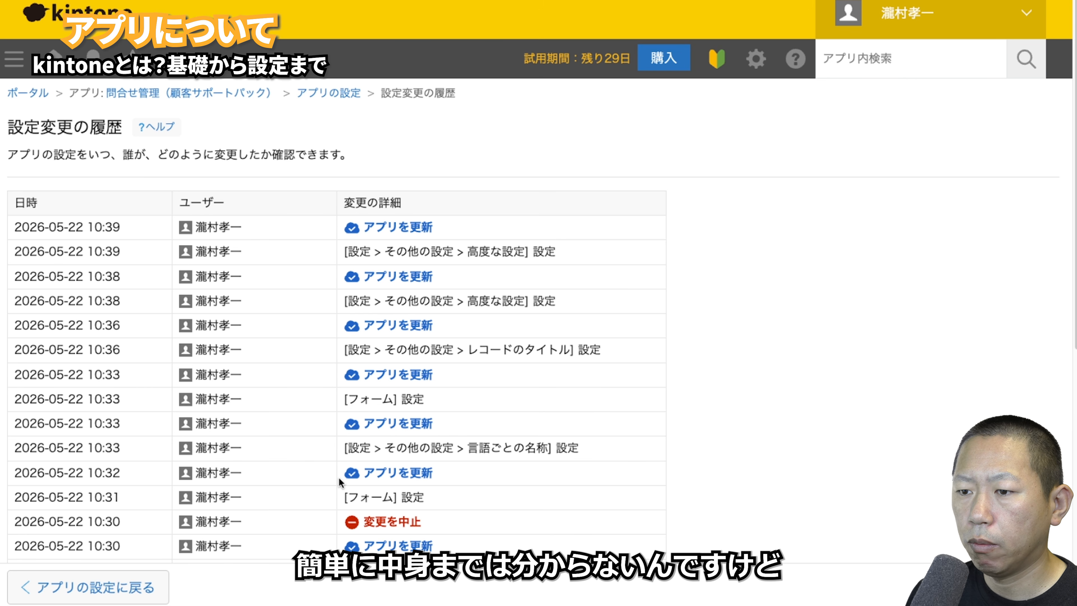
pyautogui.click(121, 578)
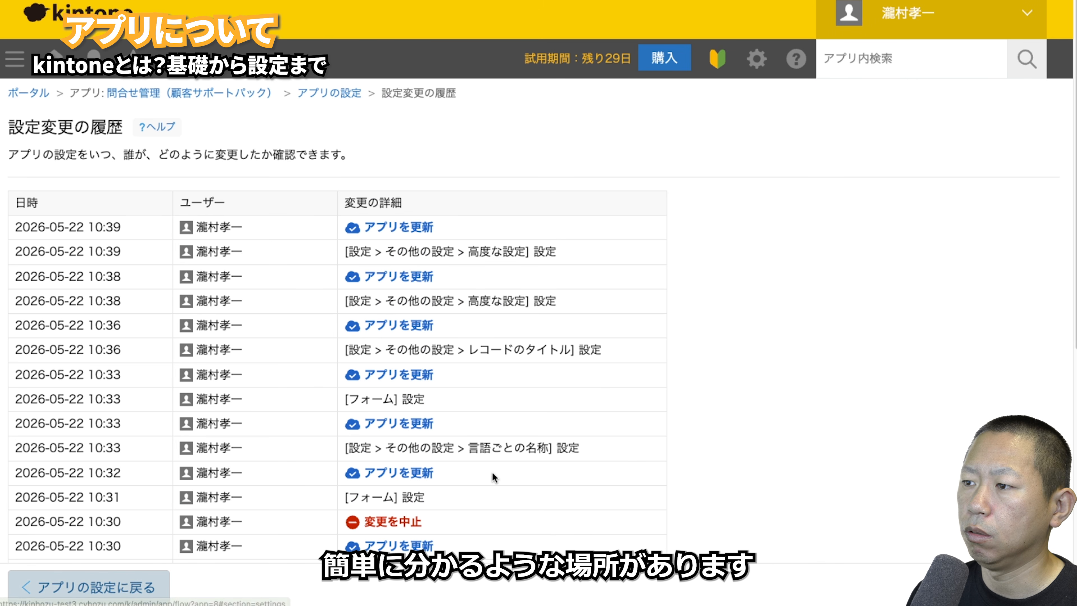
pyautogui.scroll(-10, 634, 464)
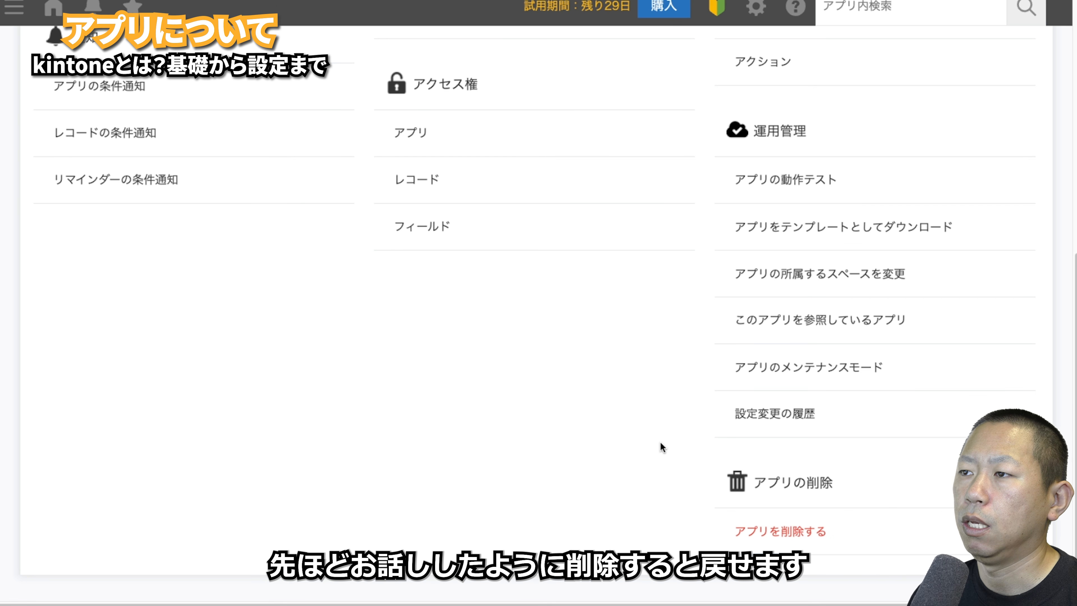
pyautogui.scroll(10, 661, 442)
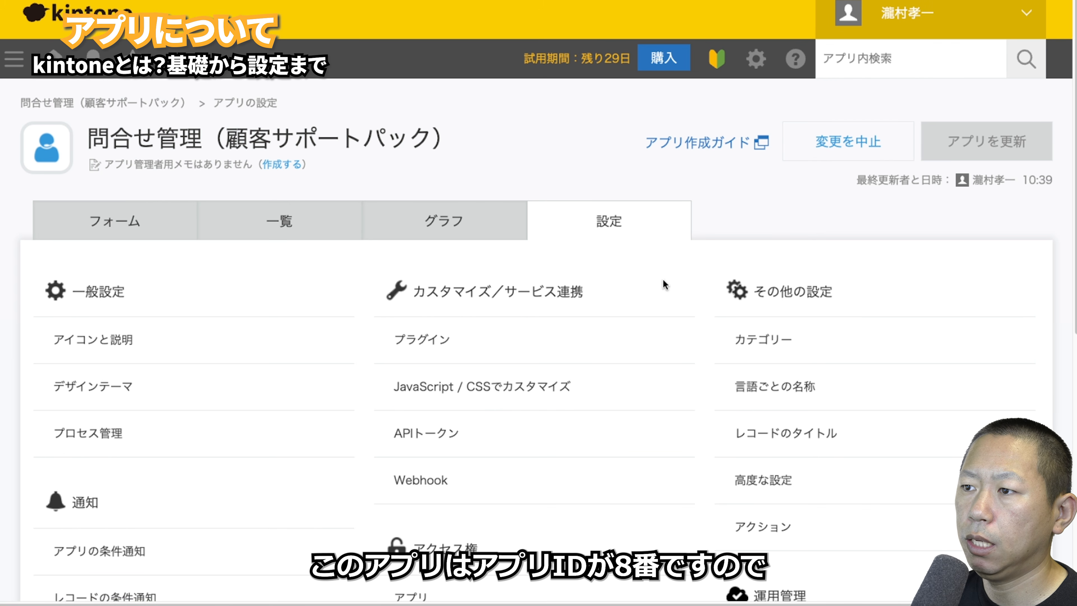
pyautogui.scroll(-10, 679, 322)
# - Delete 問合せ管理 with 顧客管理 and サポートFAQ via the bulk deletion of three apps
pyautogui.click(749, 529)
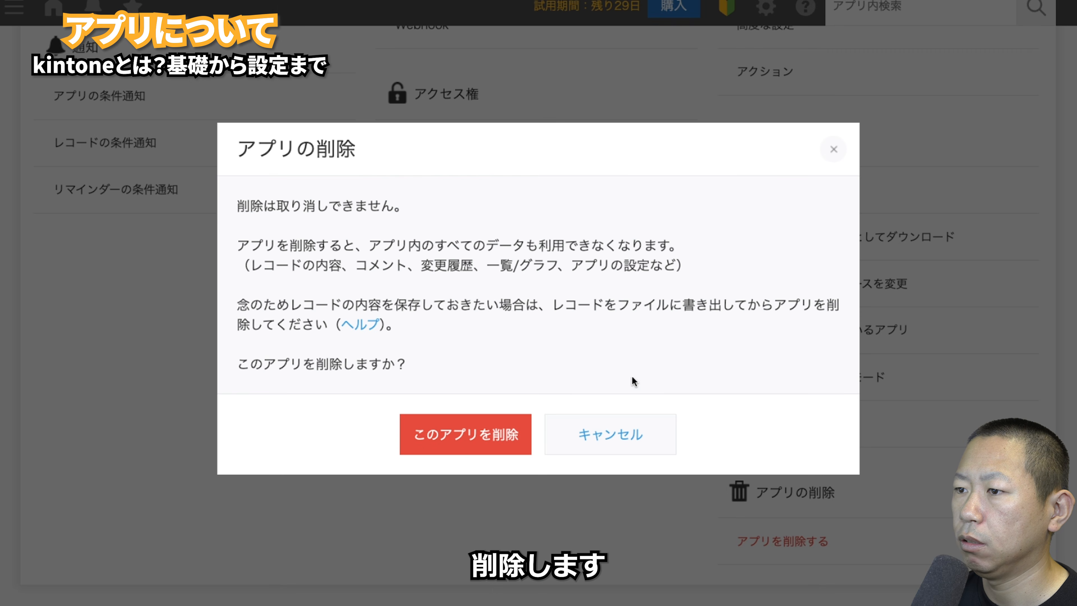
pyautogui.click(497, 434)
pyautogui.click(497, 358)
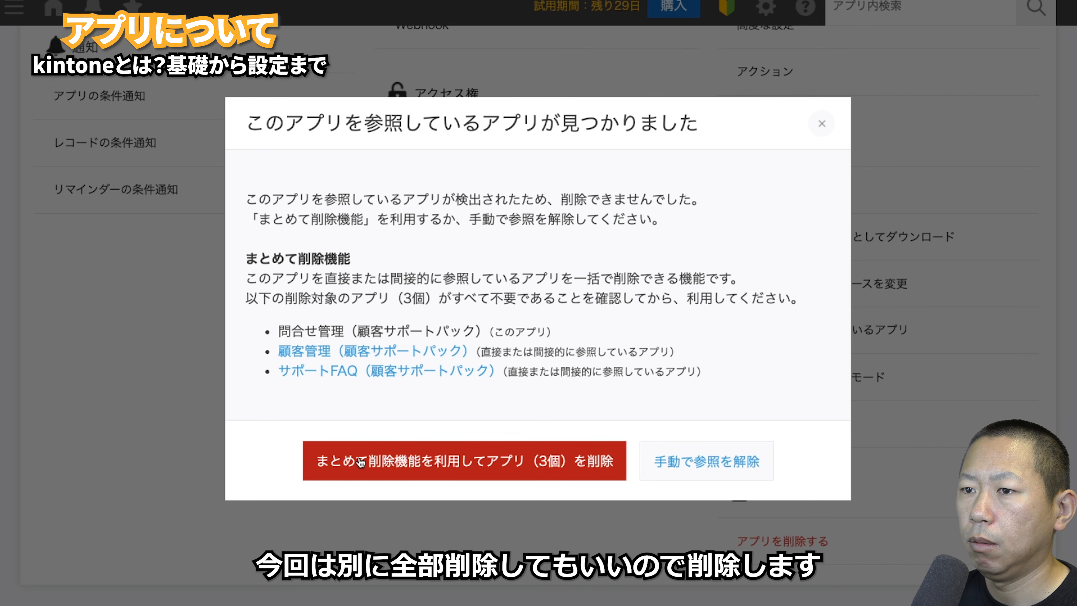
pyautogui.click(361, 461)
pyautogui.click(489, 384)
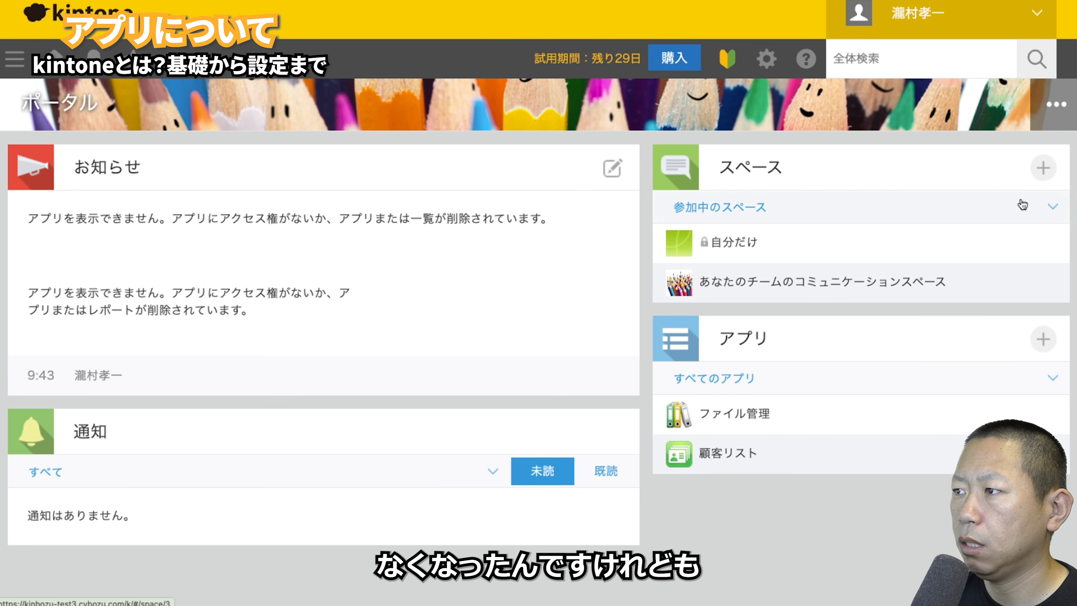
# - In kintone system administration, restore the deleted app with ID 8
pyautogui.click(773, 68)
pyautogui.click(780, 193)
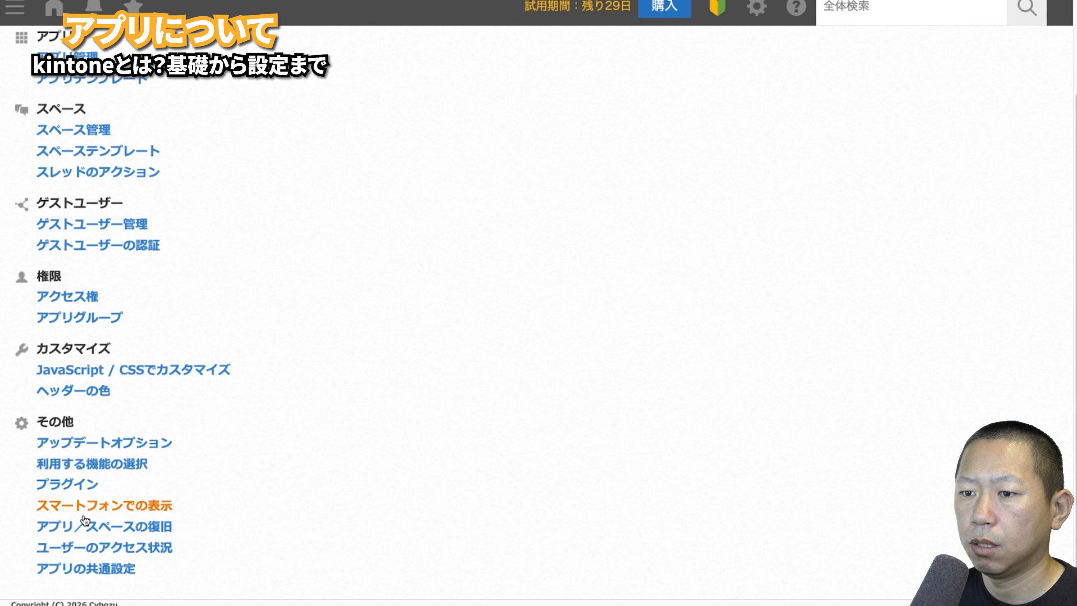
pyautogui.click(91, 530)
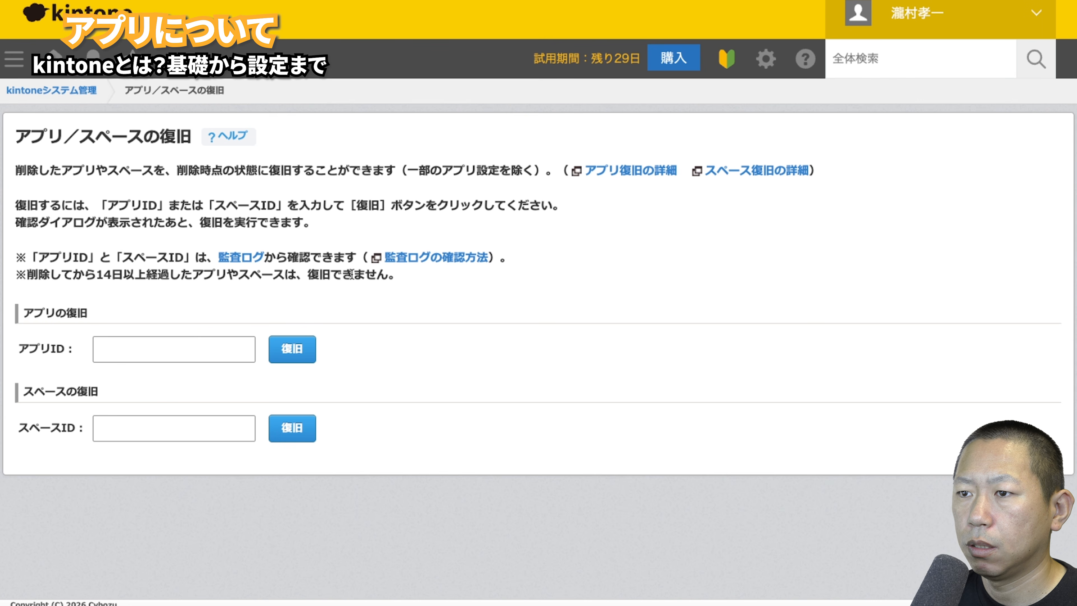
pyautogui.click(195, 341)
pyautogui.write('8')
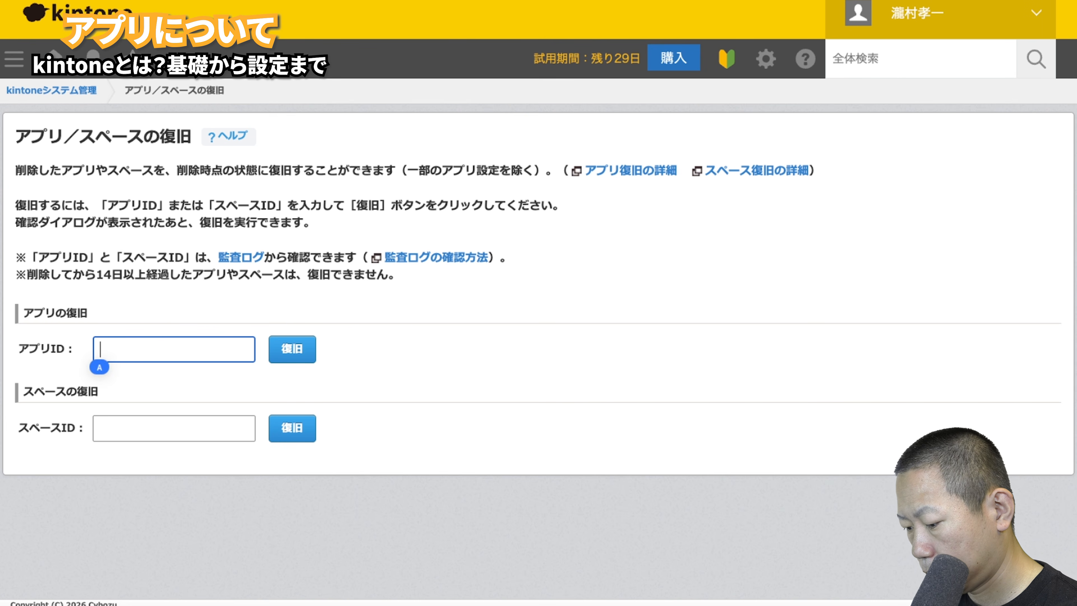
pyautogui.click(301, 349)
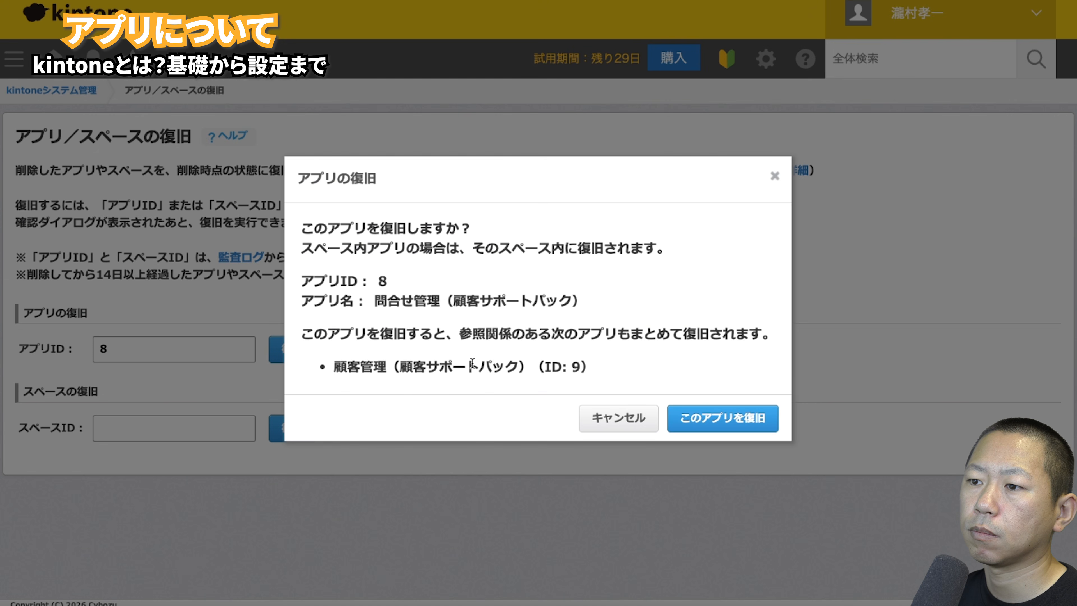
pyautogui.click(720, 420)
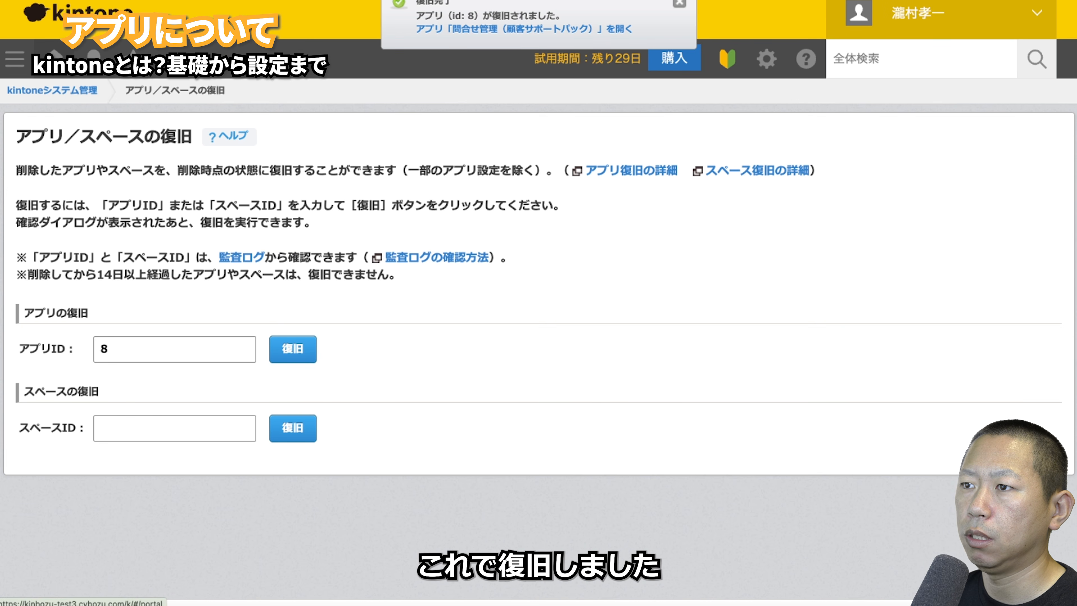
# - Open the restored 問合せ管理（顧客サポートパック） app from the portal and view its 設定 tab
pyautogui.click(53, 59)
pyautogui.scroll(-10, 541, 280)
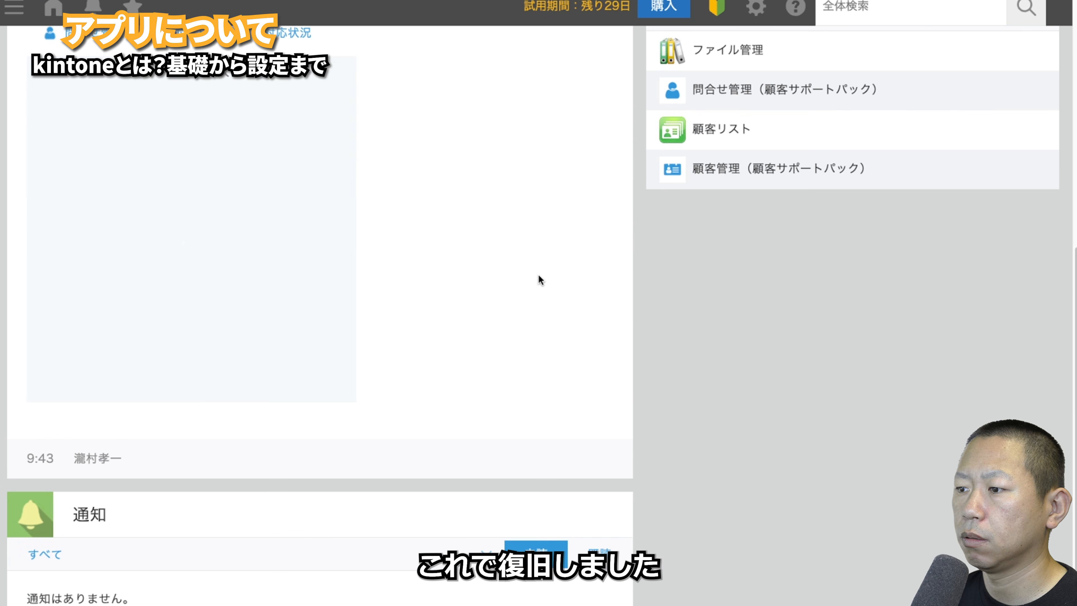
pyautogui.click(696, 94)
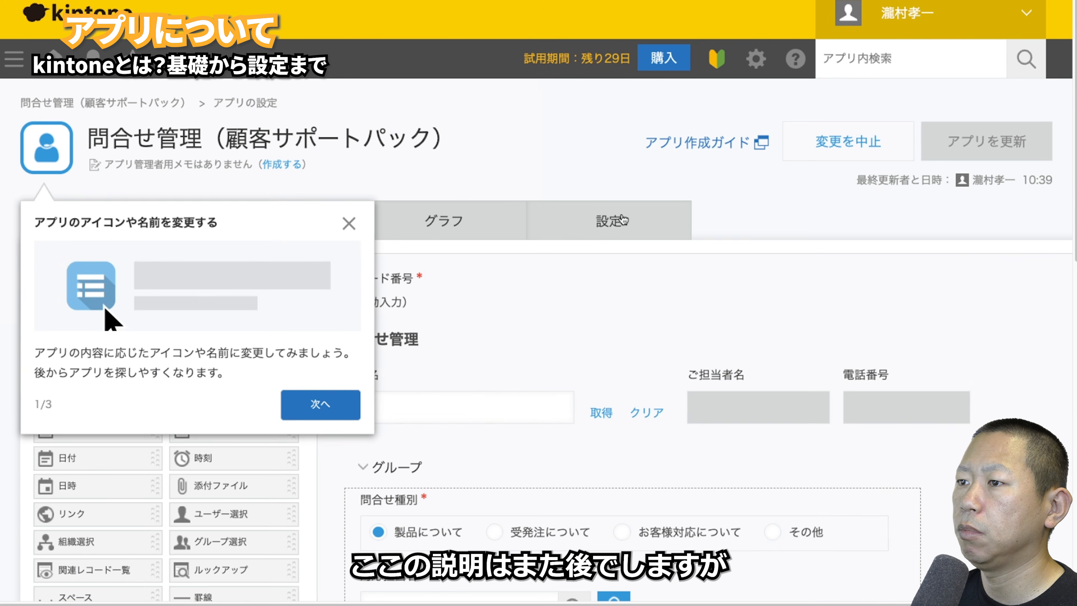
pyautogui.click(348, 221)
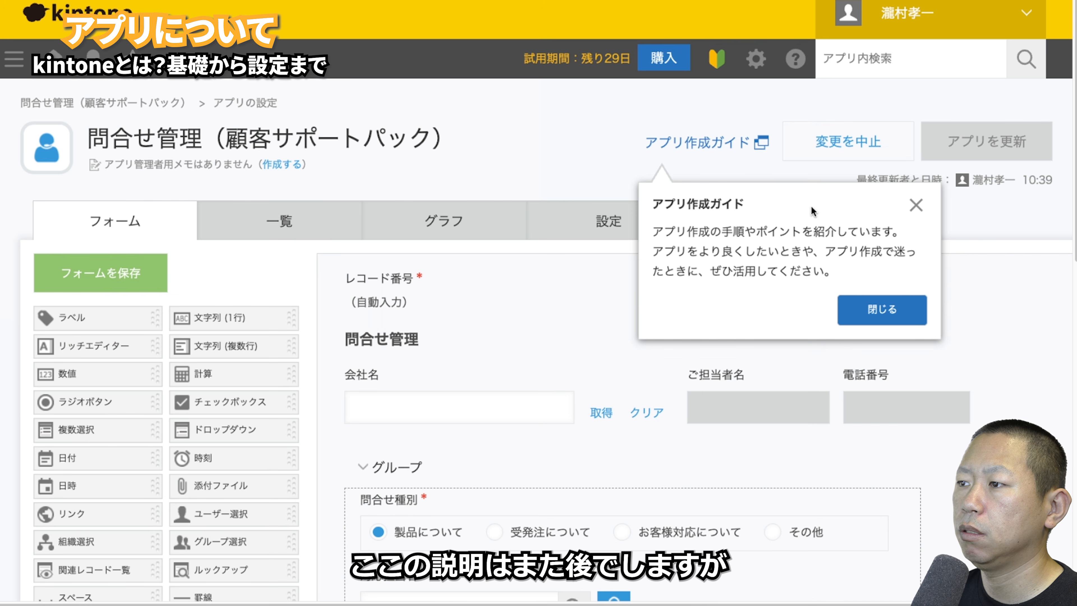
pyautogui.click(915, 205)
pyautogui.click(620, 229)
pyautogui.scroll(-5, 748, 305)
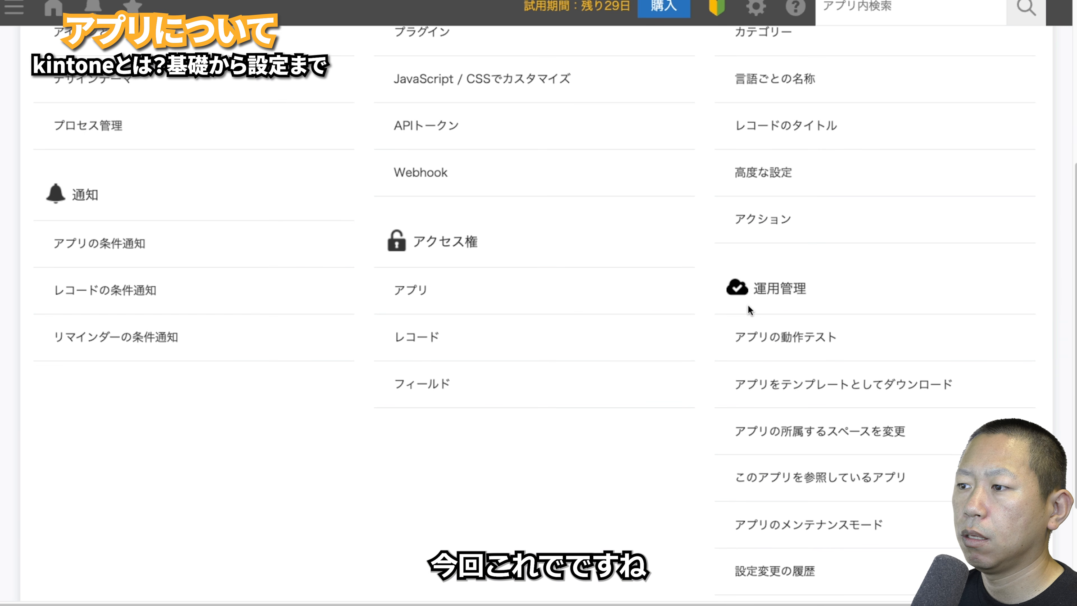
pyautogui.scroll(-3, 748, 305)
pyautogui.scroll(4, 826, 440)
pyautogui.scroll(4, 826, 439)
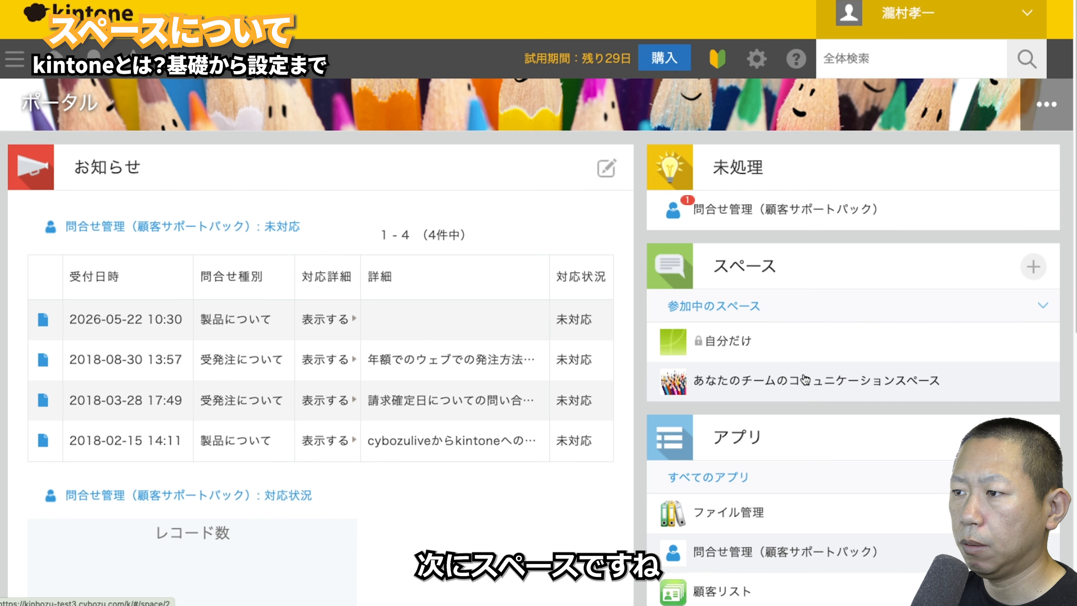
# - Show the add-space options, then scroll the guest space page through its diagrams and pricing table
pyautogui.click(1020, 266)
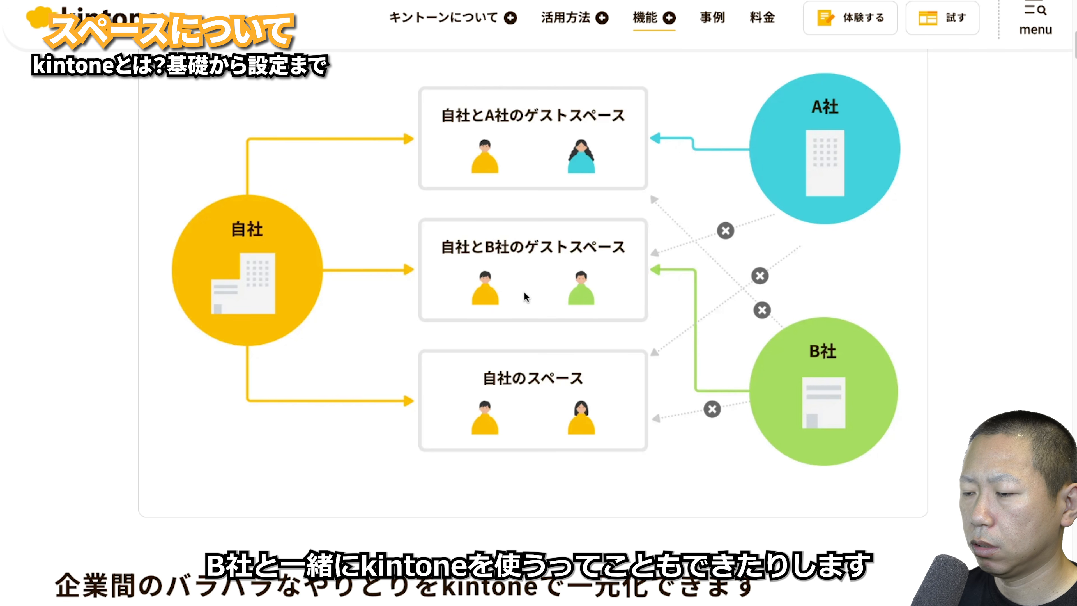
pyautogui.scroll(-1, 526, 297)
pyautogui.scroll(-2, 526, 297)
pyautogui.scroll(-20, 525, 295)
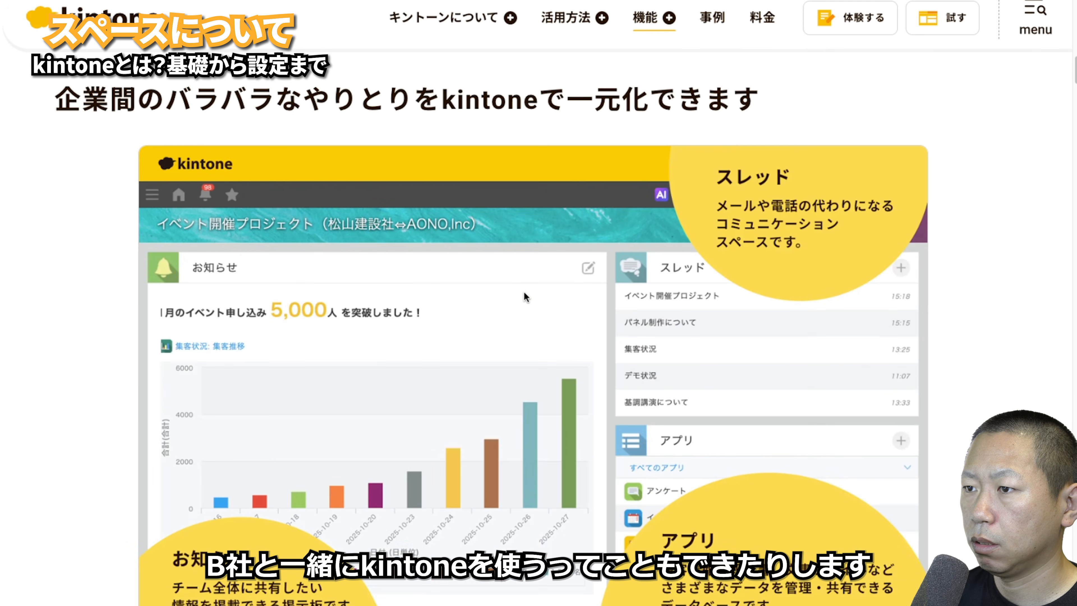
pyautogui.scroll(-20, 524, 293)
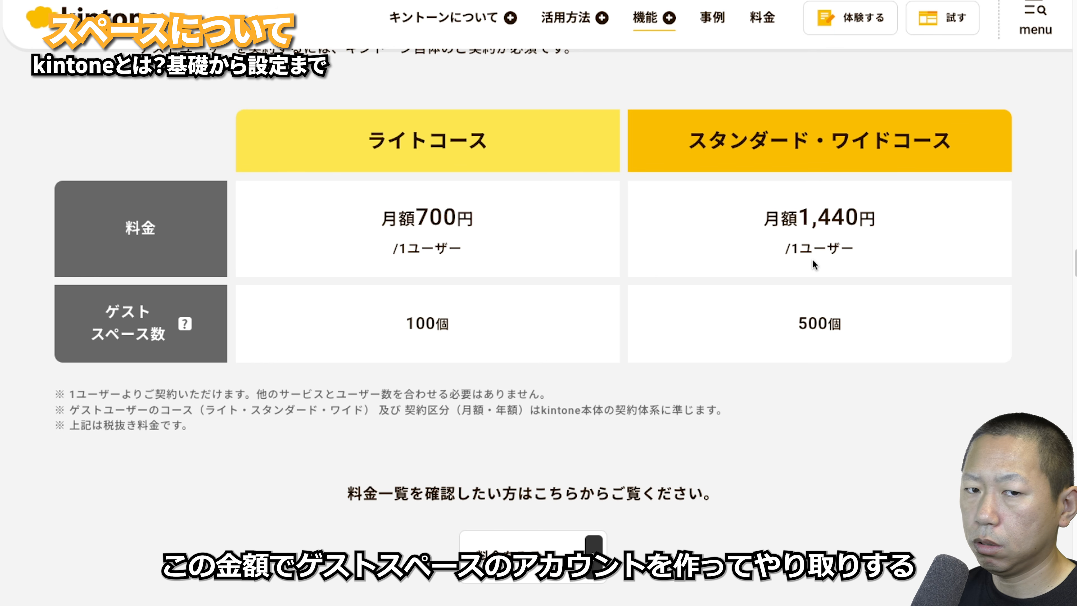
pyautogui.scroll(-10, 360, 256)
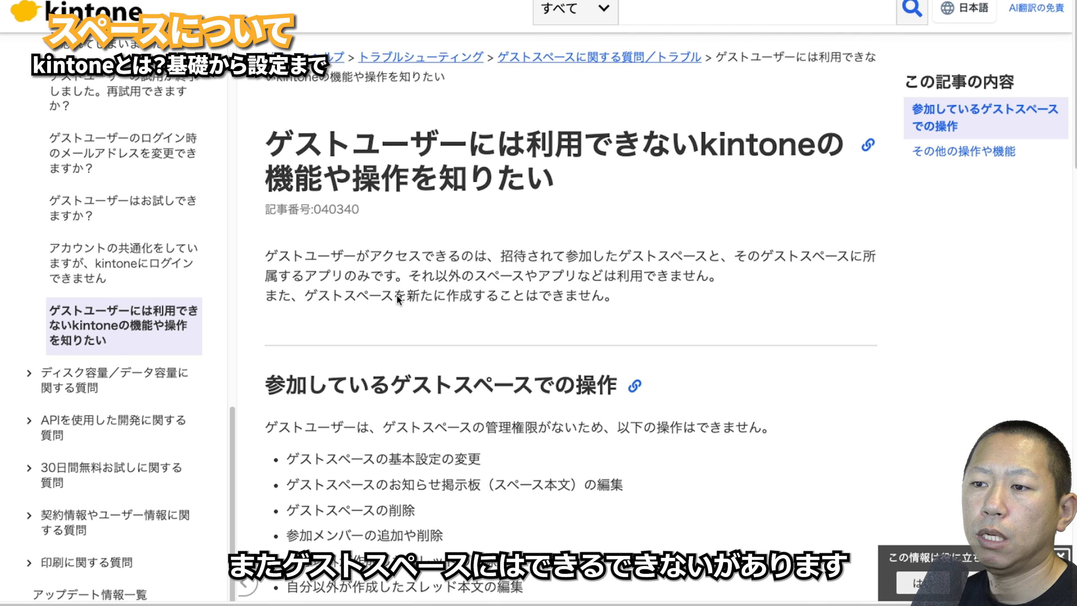
# - Scroll the guest login security settings article, then show the portal's add-space options
pyautogui.scroll(-10, 397, 295)
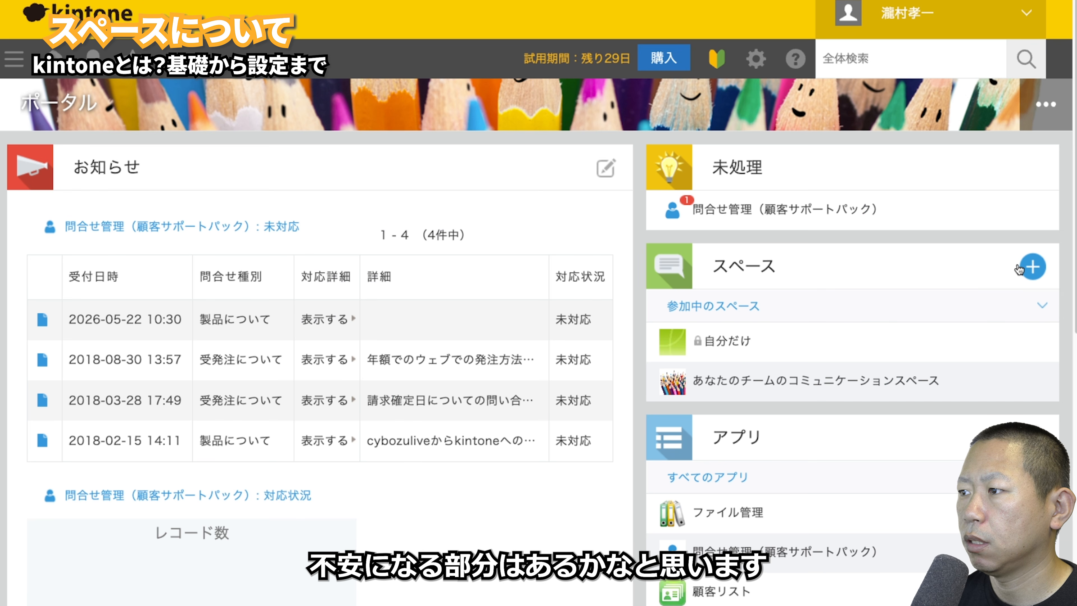
pyautogui.click(1021, 268)
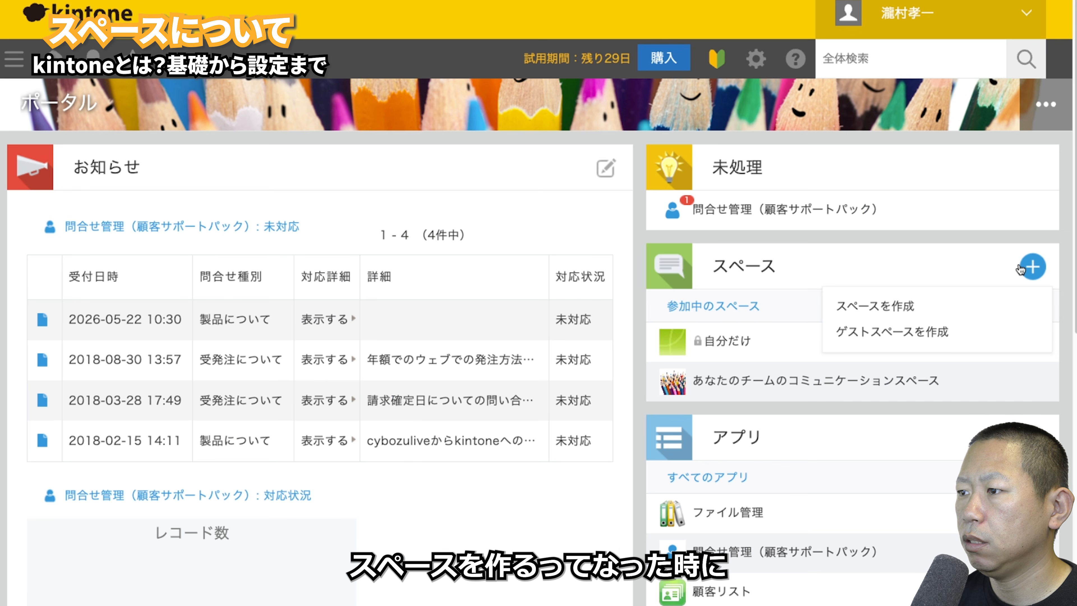
# - Start a space from scratch: members-only, portal with threads, no joining/leaving, admin-only app creation
pyautogui.click(964, 303)
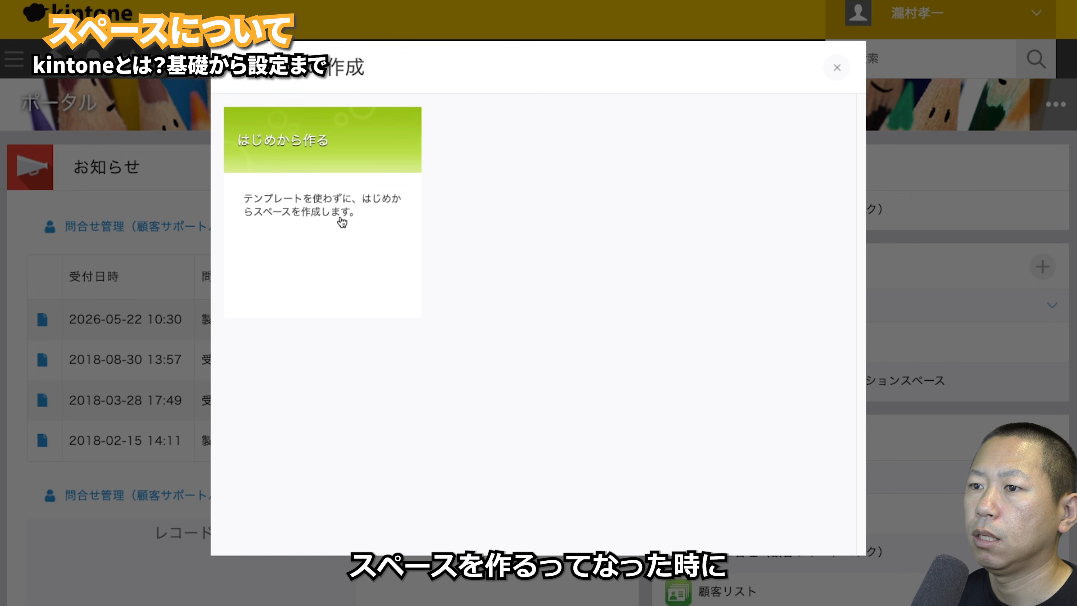
pyautogui.click(342, 222)
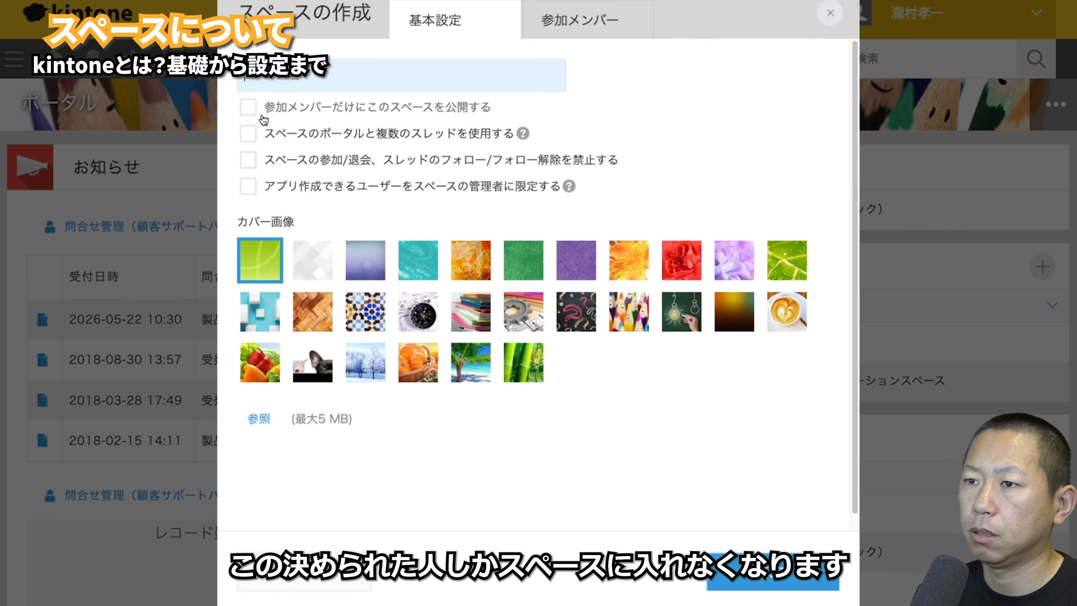
pyautogui.click(249, 113)
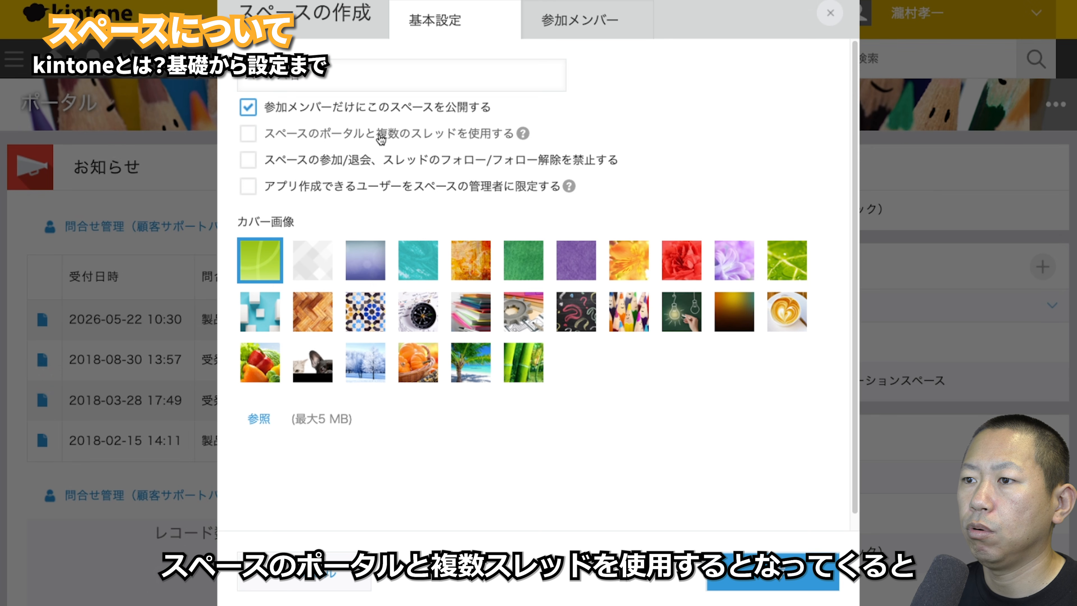
pyautogui.click(253, 137)
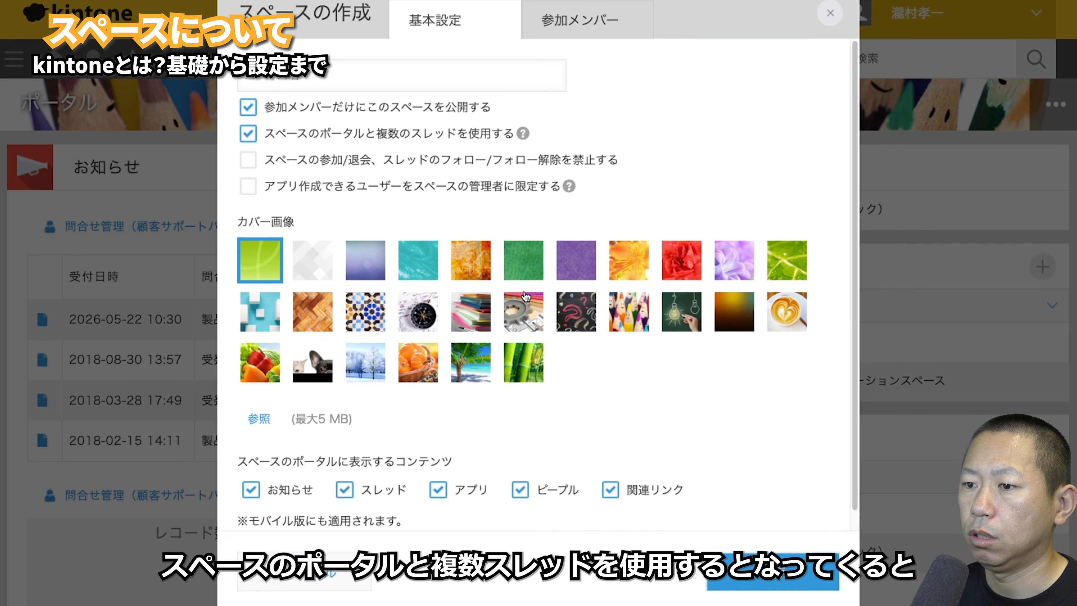
pyautogui.scroll(-1, 362, 475)
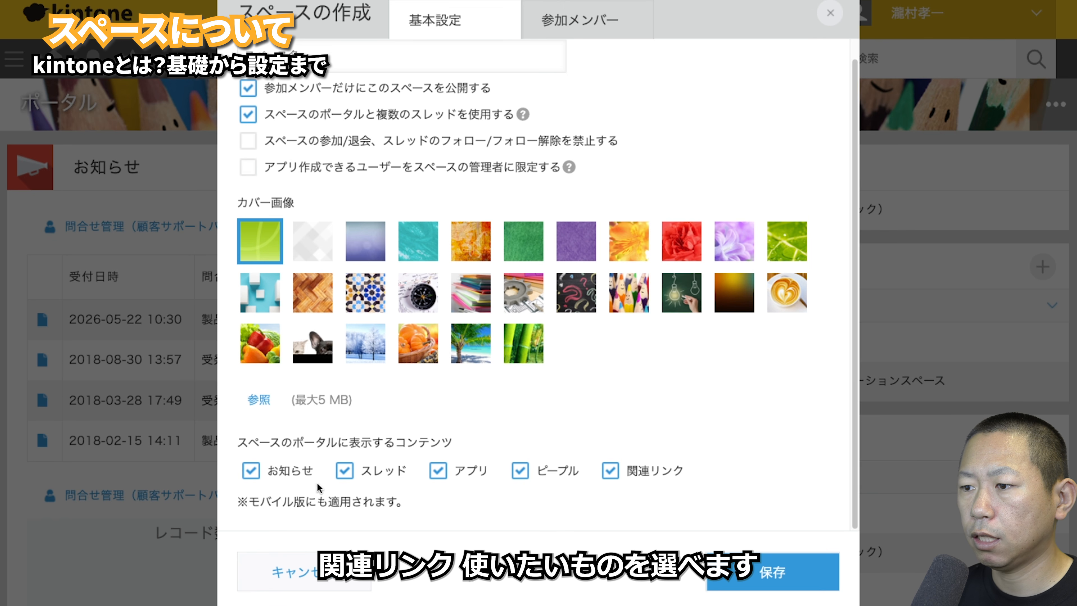
pyautogui.click(249, 142)
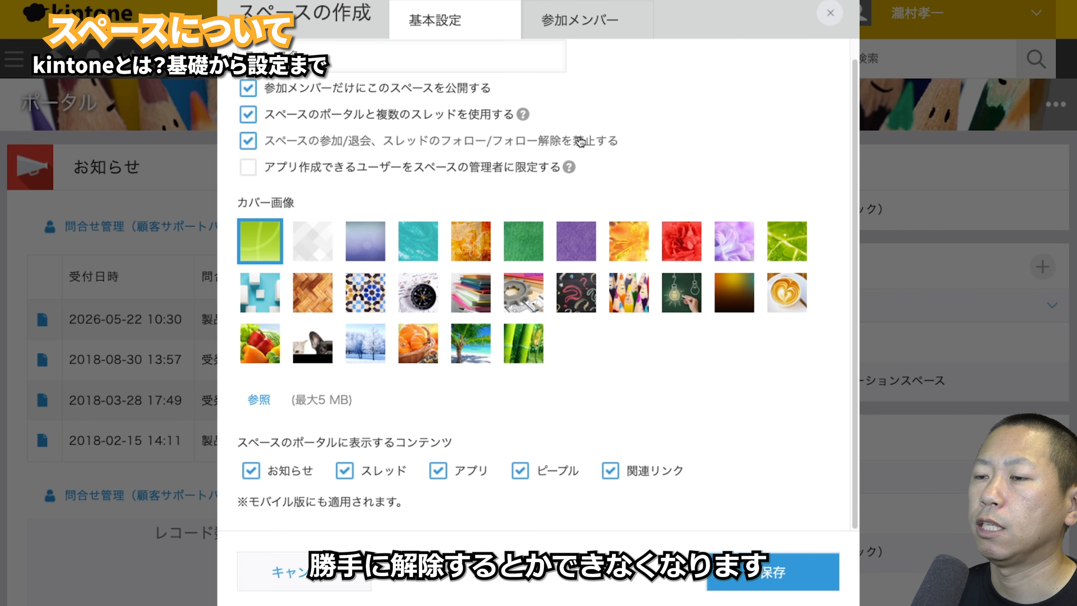
pyautogui.click(248, 168)
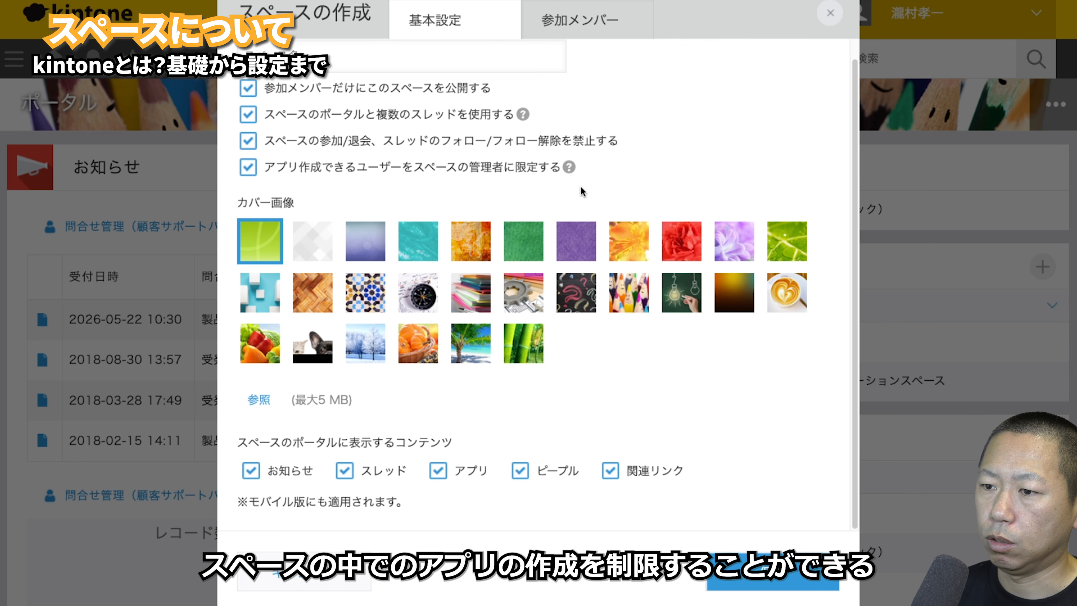
# - Create the private space ああああ, glance at its ああああ thread, and go back to the space portal
pyautogui.click(772, 571)
pyautogui.scroll(-3, 780, 452)
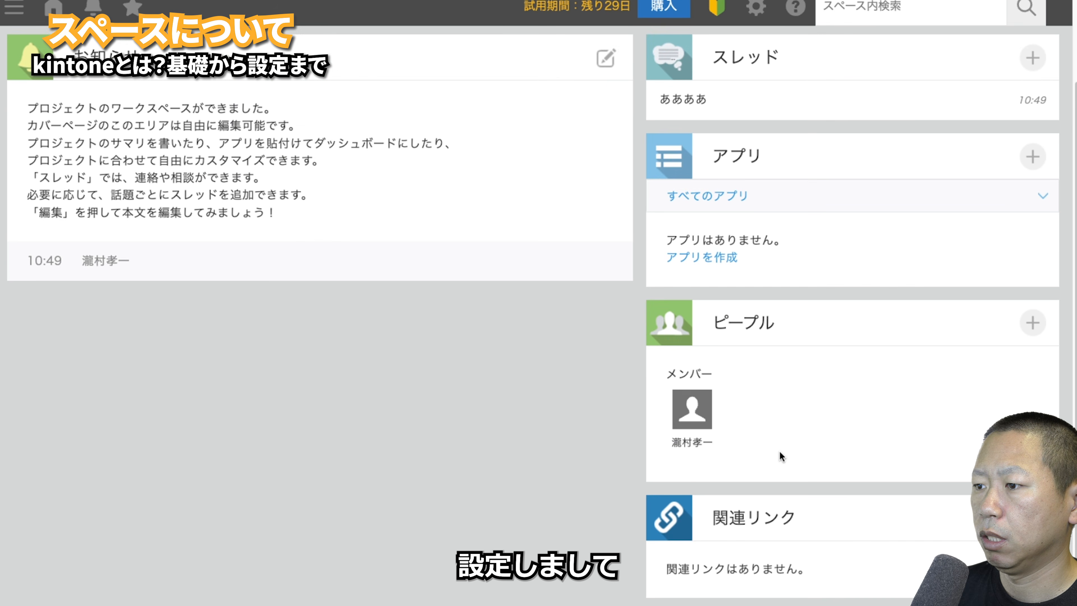
pyautogui.scroll(2, 382, 217)
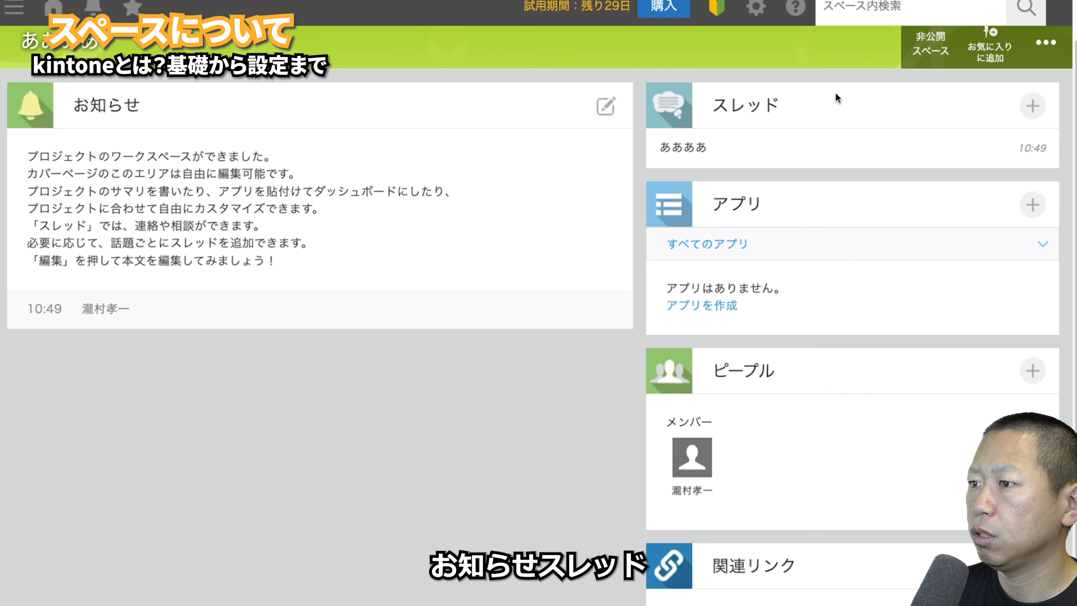
pyautogui.click(696, 147)
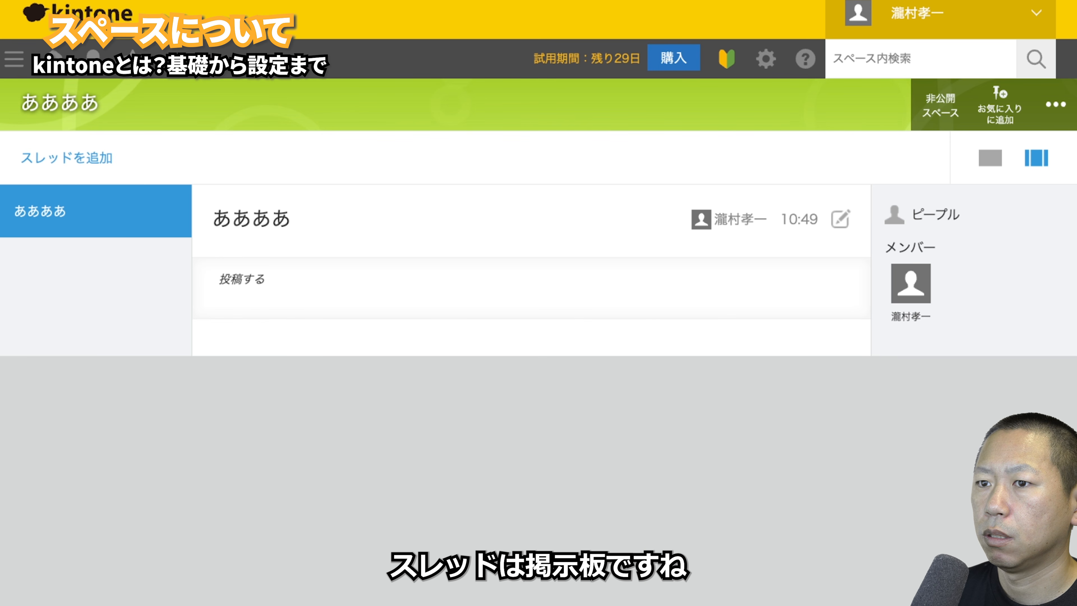
pyautogui.hotkey('alt', 'Left')
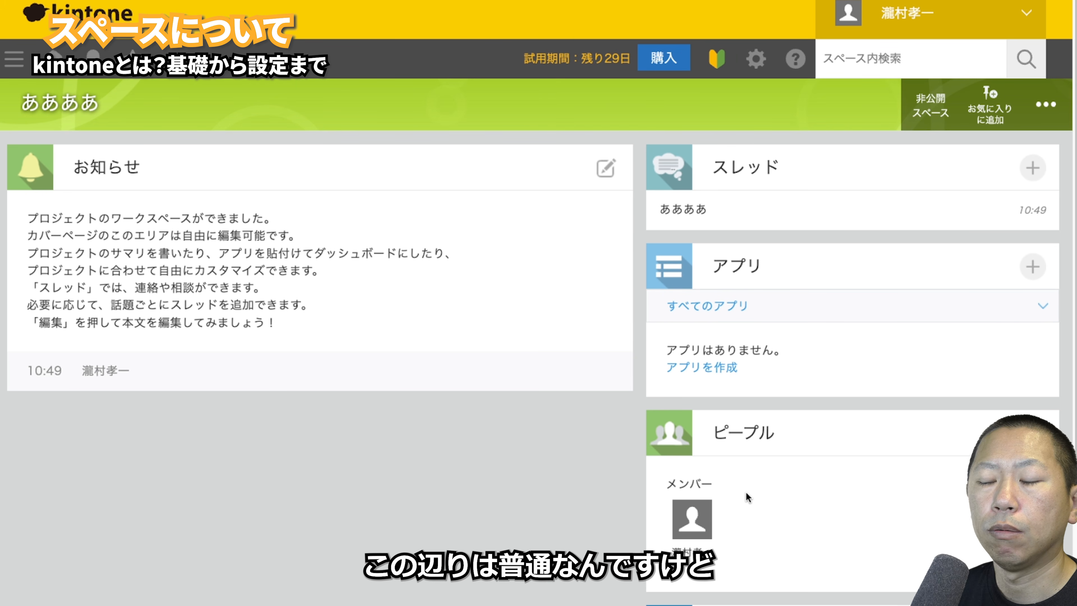
# - Open the space's related-links manager and check whether it links apps or spaces
pyautogui.scroll(-3, 747, 494)
pyautogui.click(1034, 518)
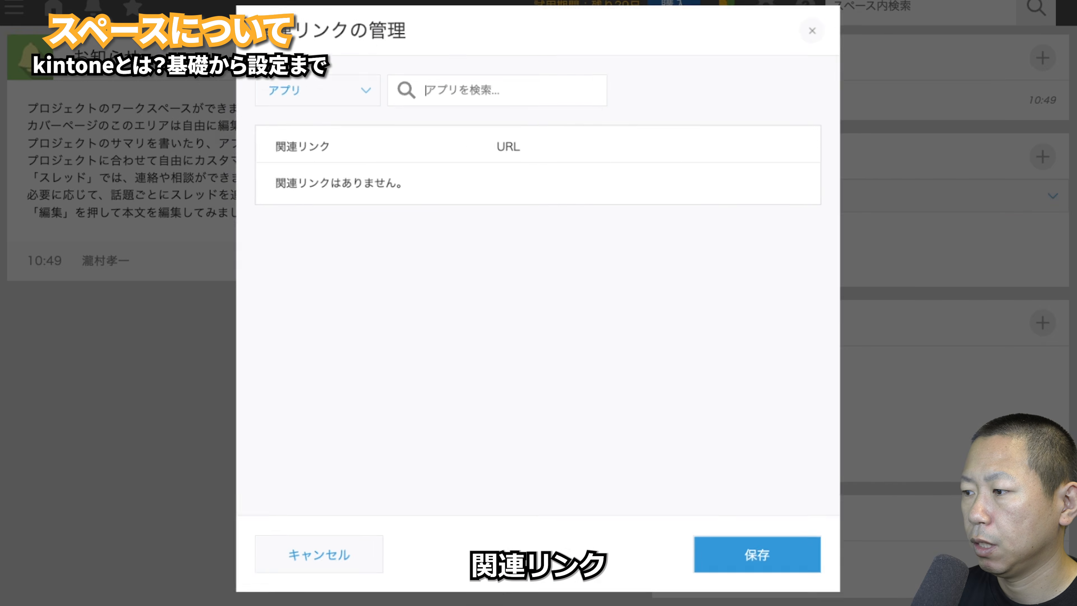
pyautogui.click(358, 79)
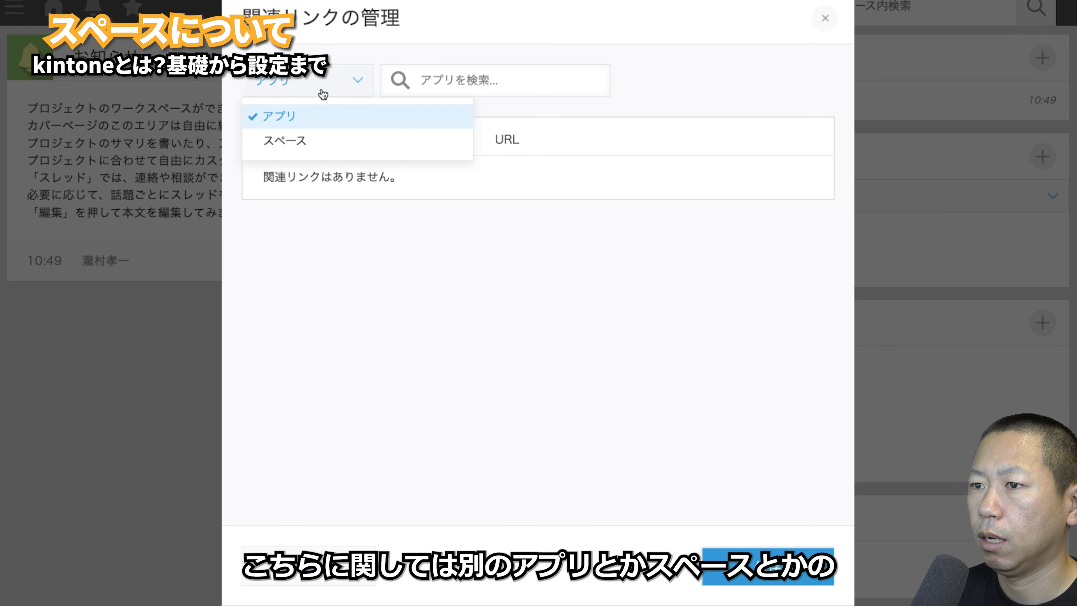
pyautogui.click(330, 139)
pyautogui.click(309, 566)
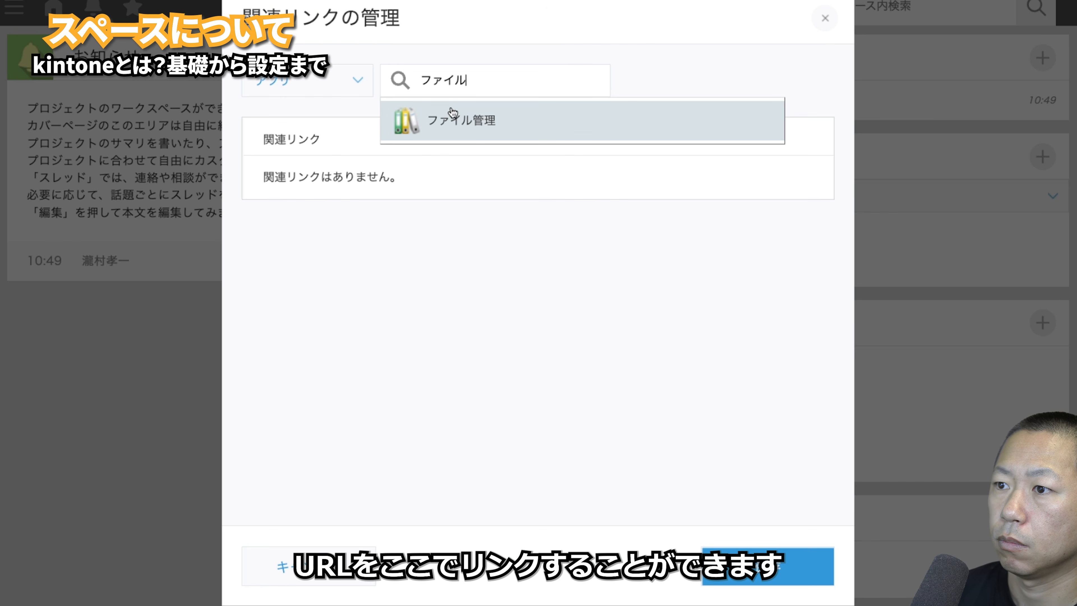
# - Add and save ファイル管理 as a related link, open it, then return to ああああ
pyautogui.click(449, 114)
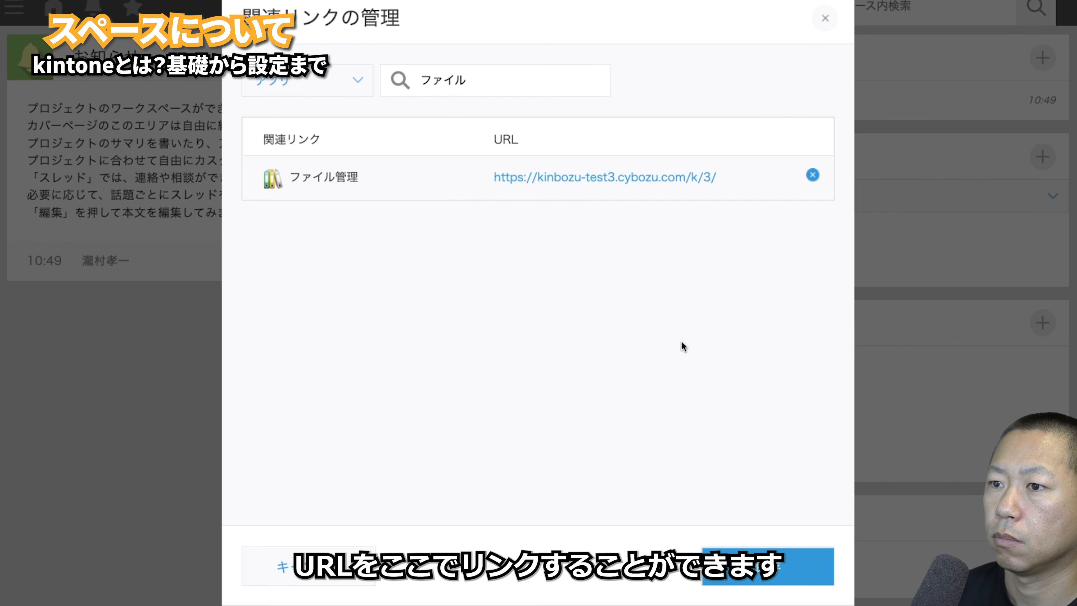
pyautogui.click(803, 562)
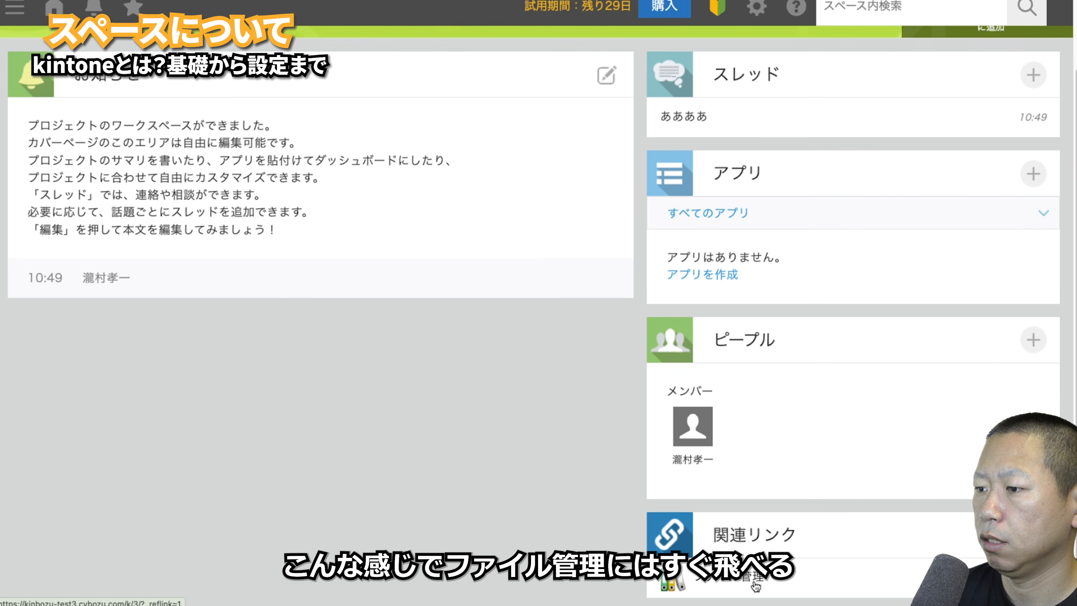
pyautogui.click(756, 586)
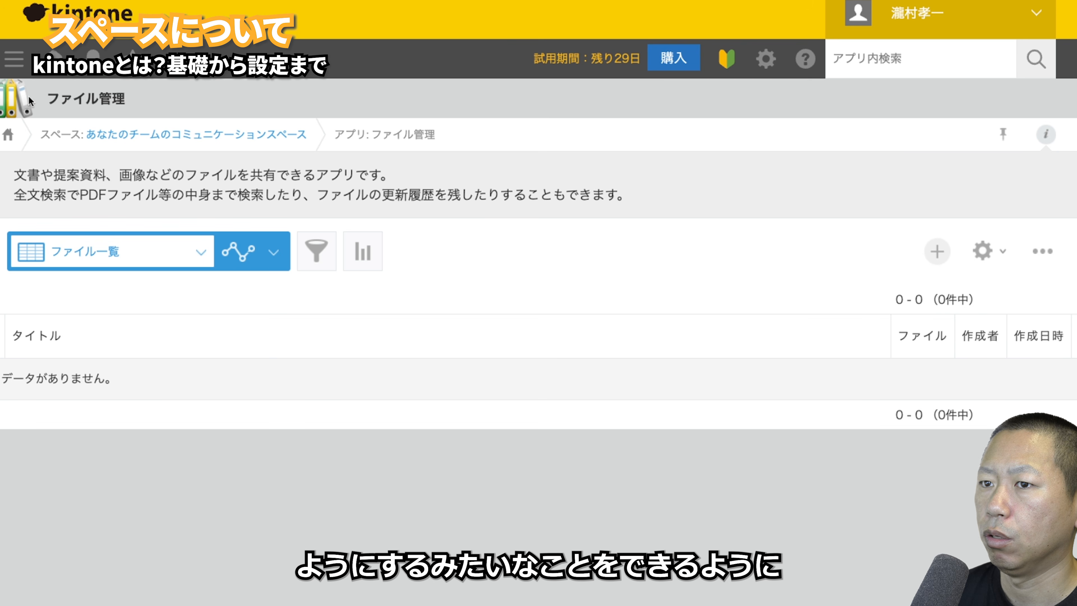
pyautogui.click(286, 136)
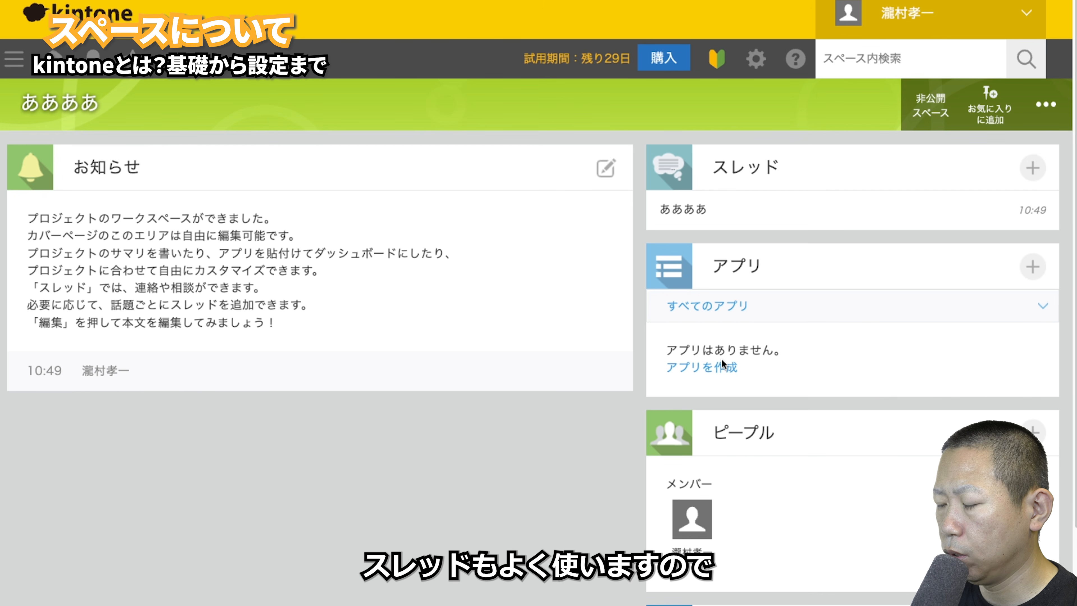
# - In the ああああ thread, review a new comment-copy action's settings and cancel without saving
pyautogui.click(673, 210)
pyautogui.click(500, 295)
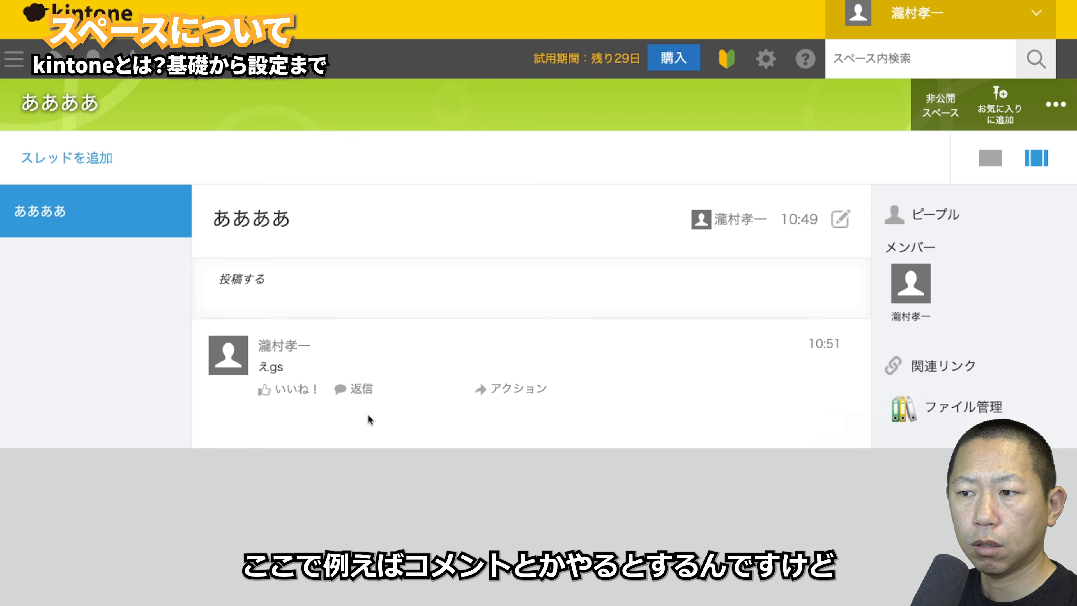
pyautogui.moveTo(333, 399)
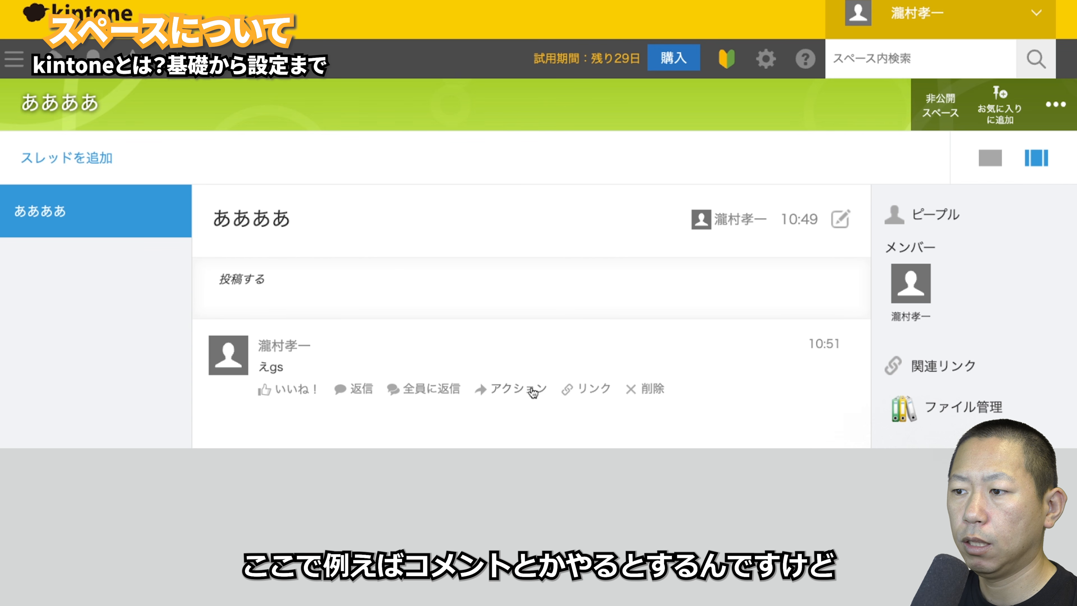
pyautogui.click(499, 394)
pyautogui.click(499, 417)
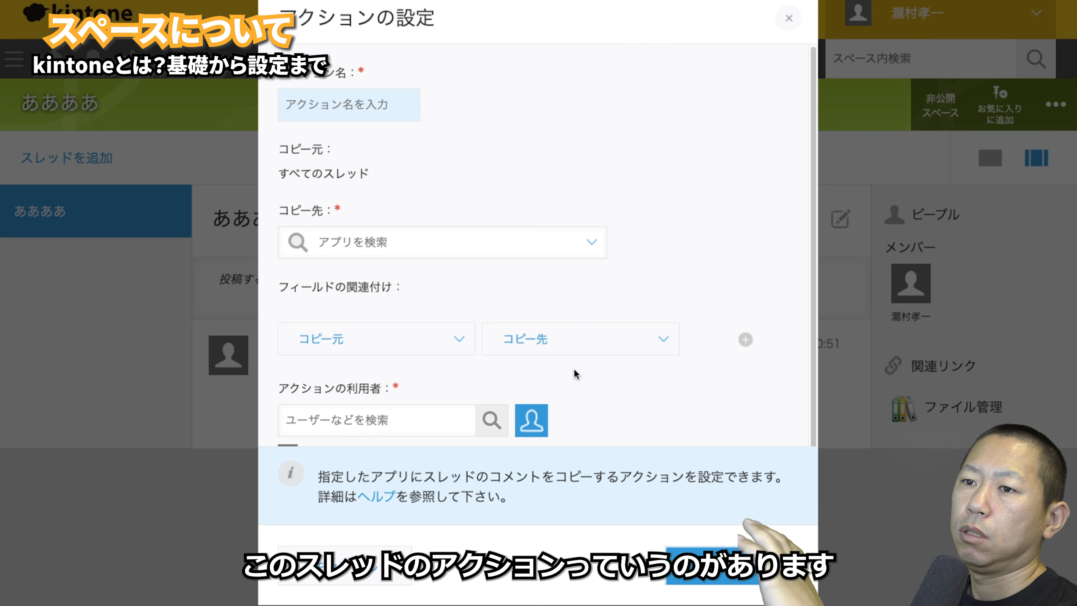
pyautogui.scroll(-2, 611, 320)
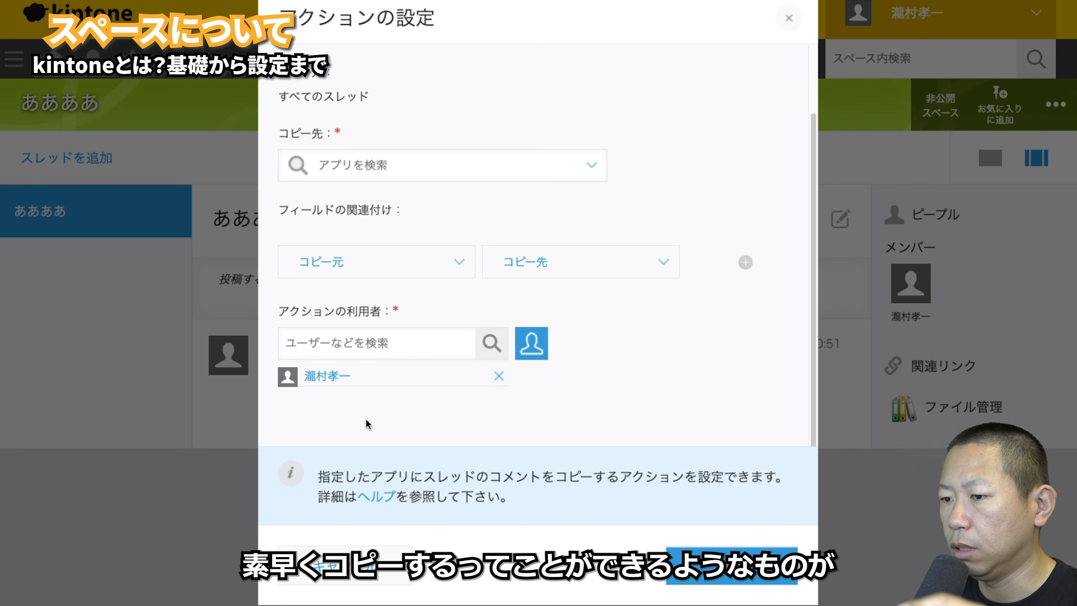
pyautogui.click(387, 572)
pyautogui.moveTo(503, 377)
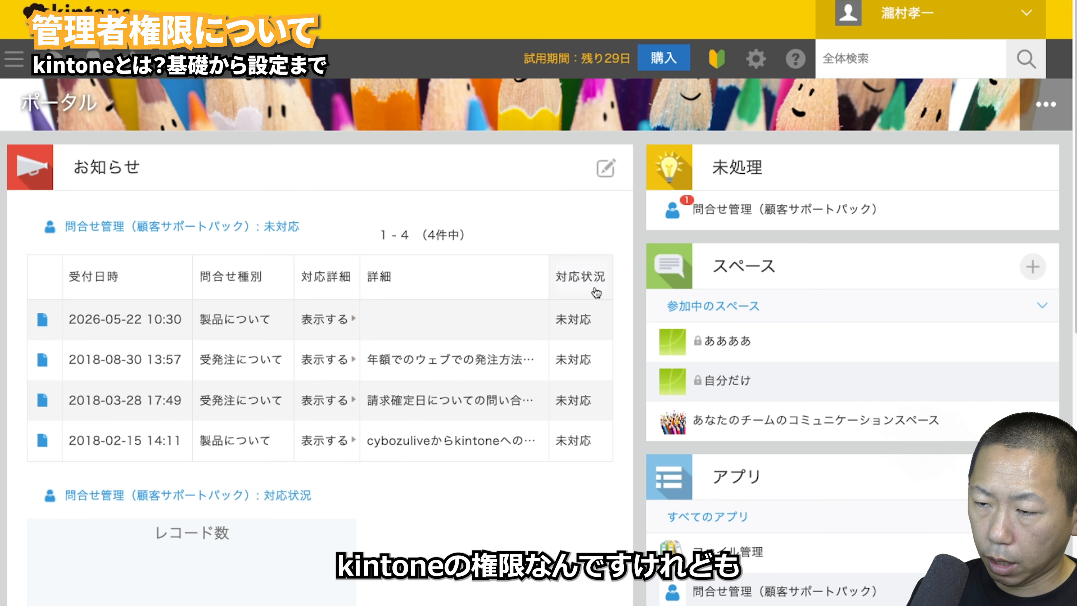
# - Open the header gear menu listing personal settings, app management and system administration
pyautogui.click(754, 58)
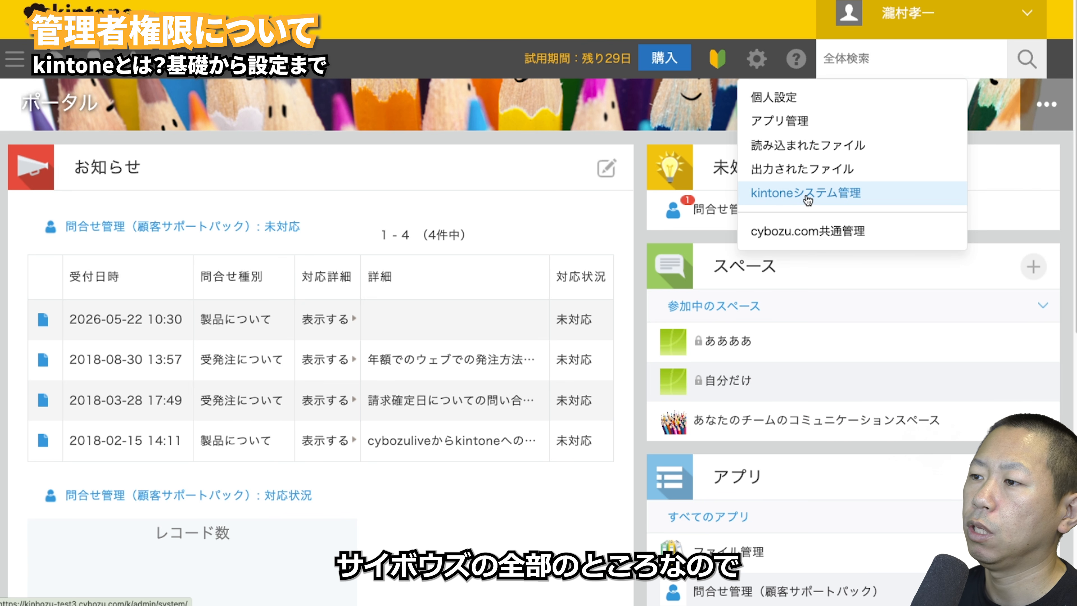
# - Open cybozu.com共通管理, review the 契約状況 page, then go to 組織/ユーザー
pyautogui.click(809, 229)
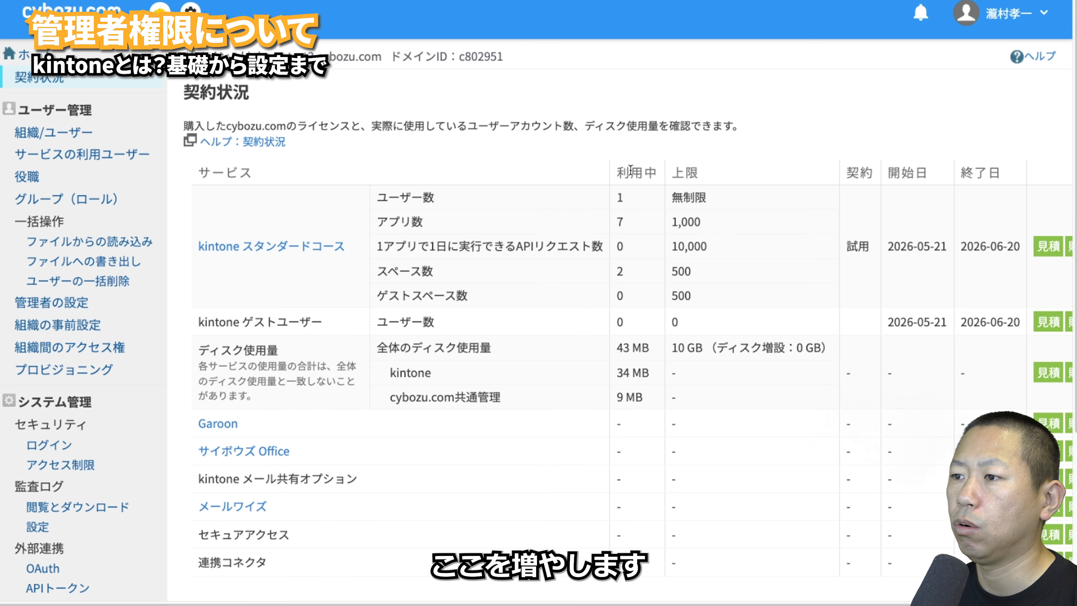
pyautogui.click(29, 140)
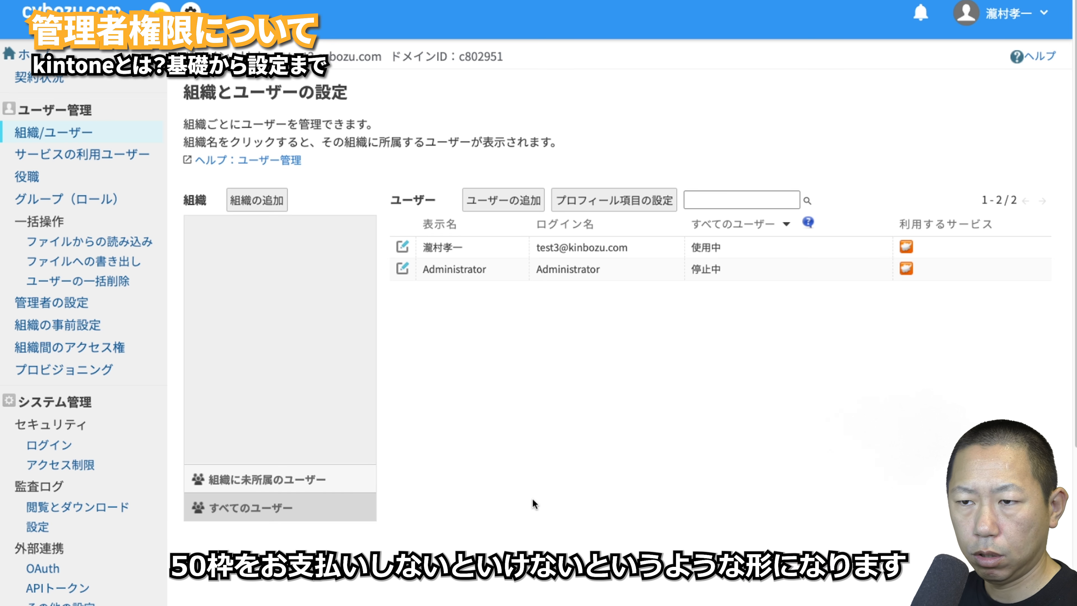
# - Show the help explanation for the すべてのユーザー status filter
pyautogui.click(808, 223)
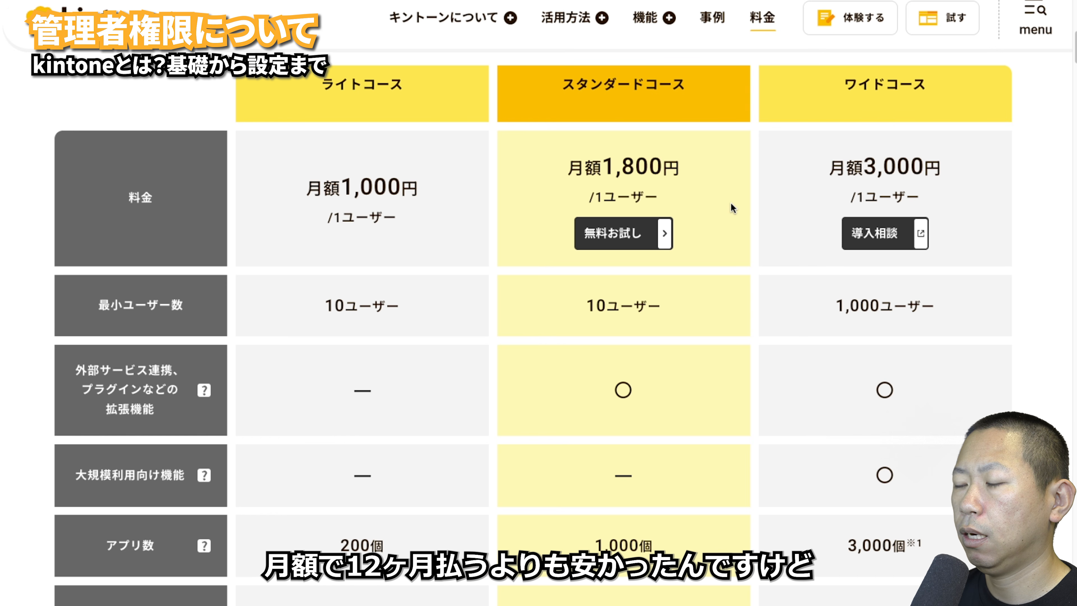
# - Compare 月額 and 年額 billing on the order form, leaving 年額 selected
pyautogui.scroll(-10, 730, 202)
pyautogui.scroll(7, 730, 202)
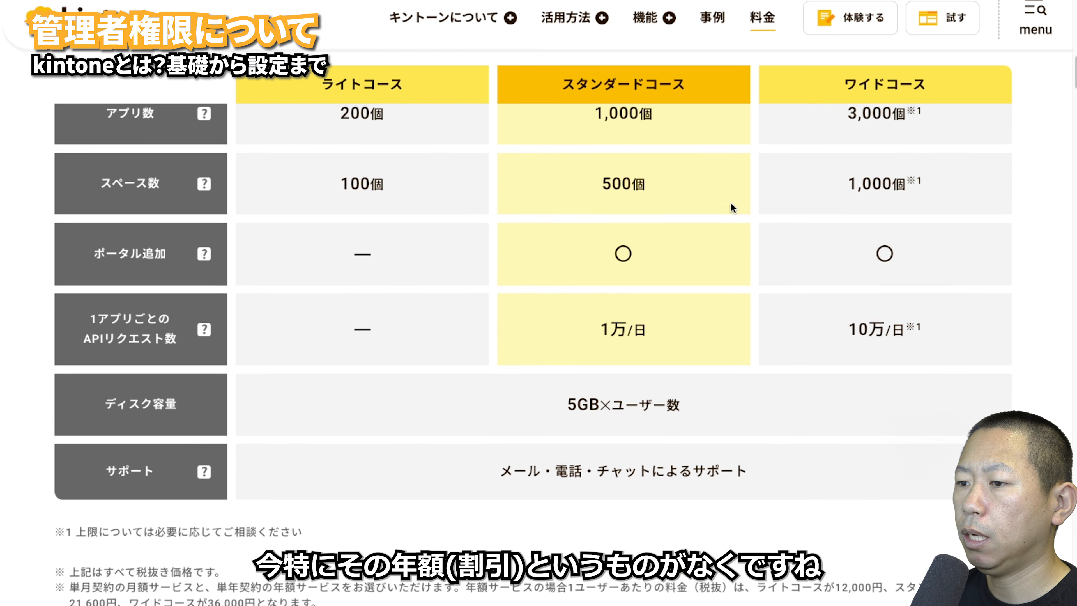
pyautogui.scroll(5, 730, 204)
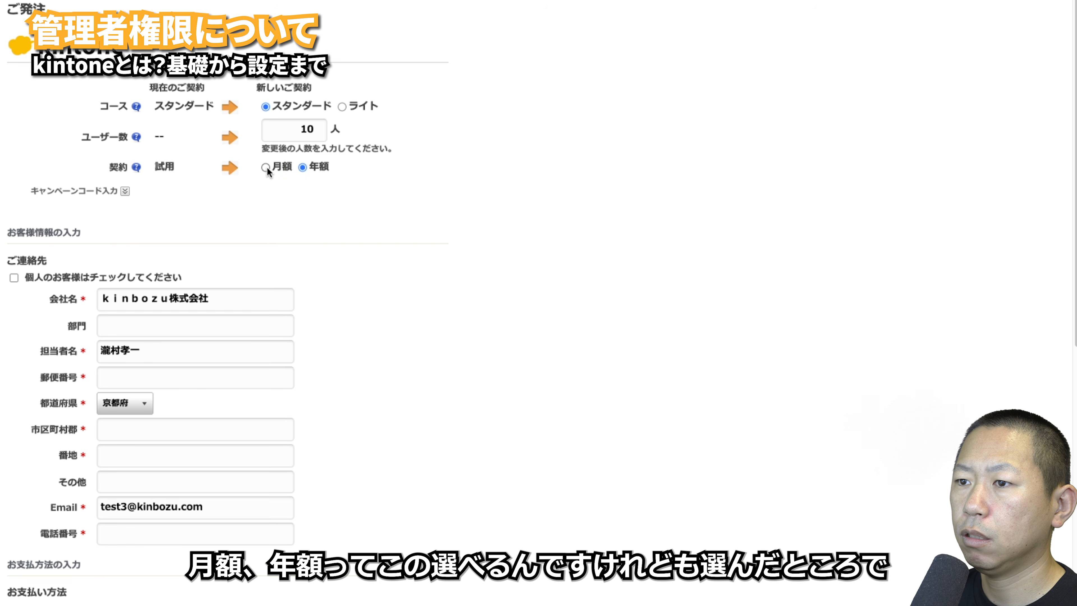
pyautogui.click(266, 167)
pyautogui.click(304, 167)
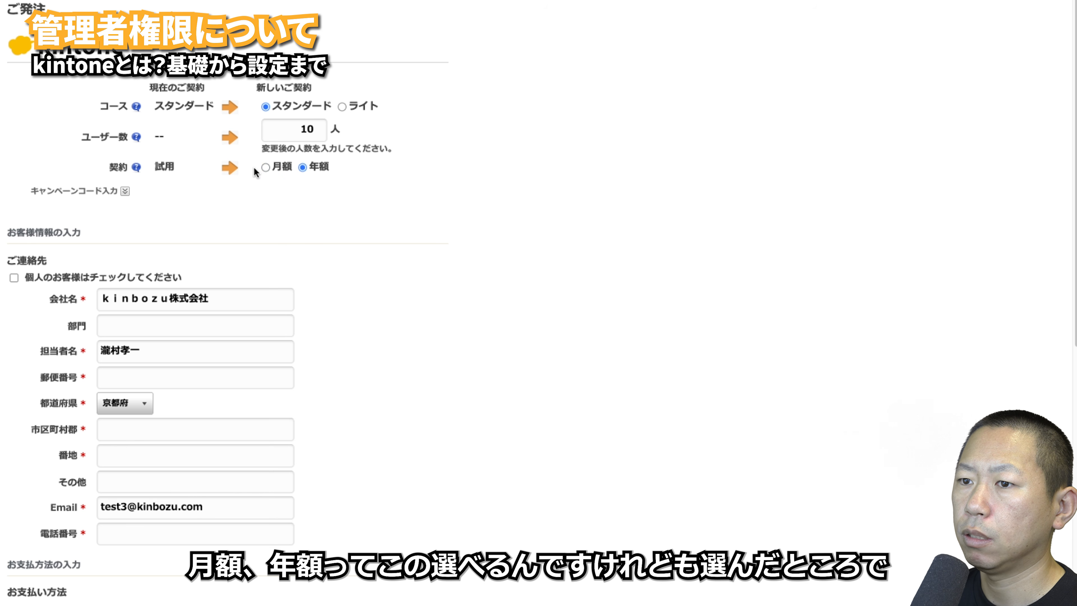
pyautogui.click(265, 166)
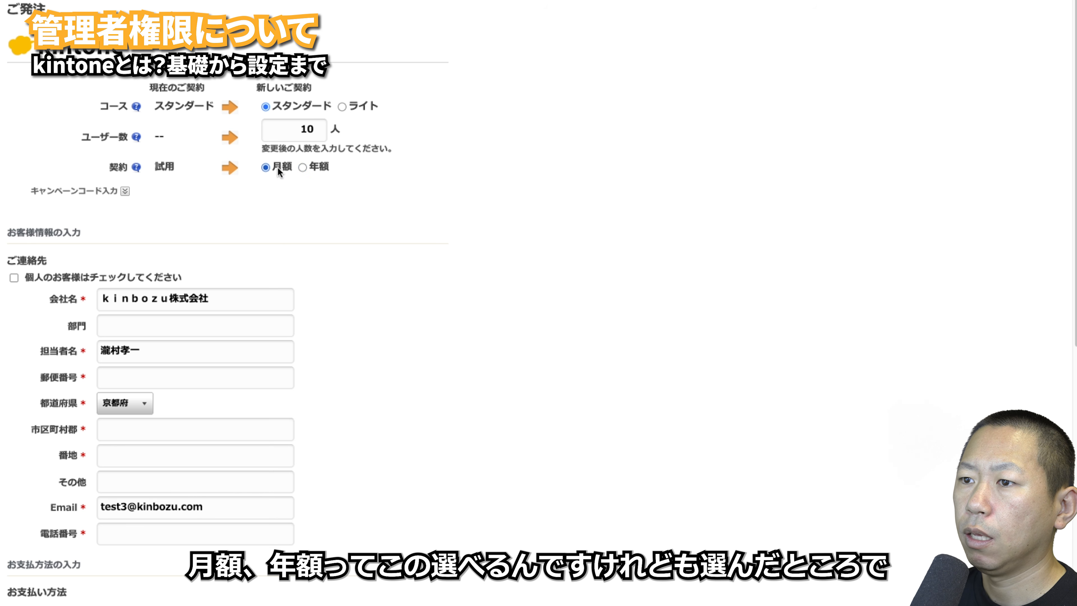
pyautogui.click(303, 167)
pyautogui.scroll(-5, 285, 209)
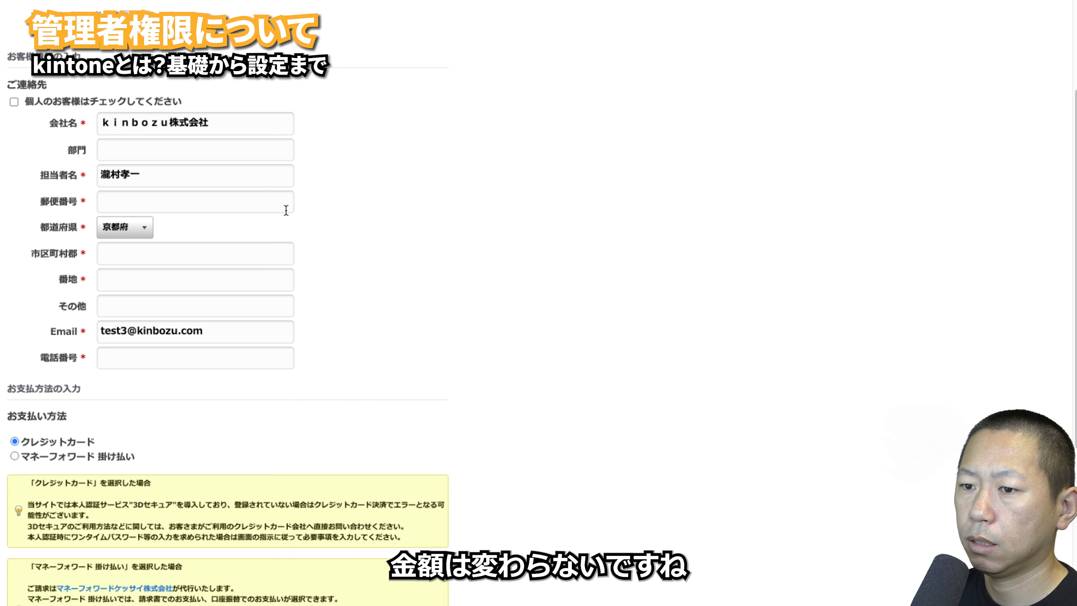
pyautogui.scroll(5, 304, 183)
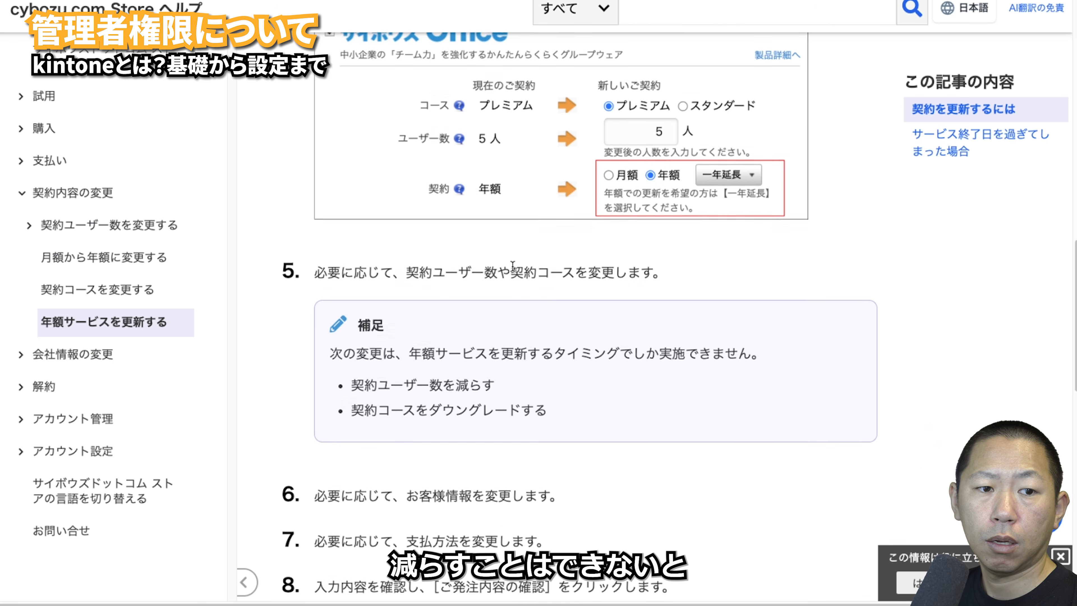
pyautogui.scroll(-3, 512, 265)
pyautogui.scroll(1, 512, 265)
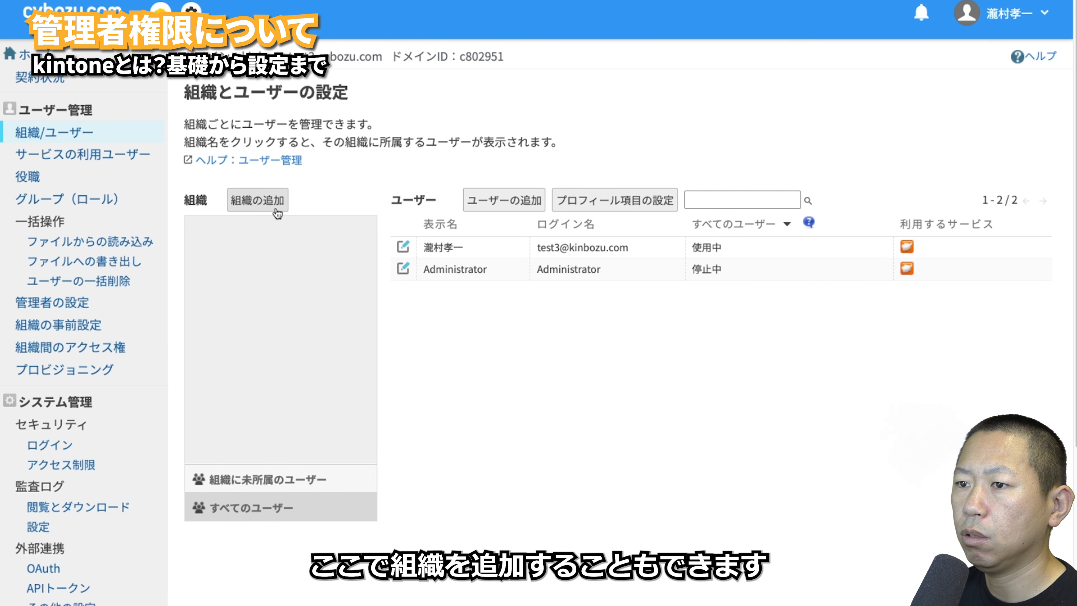
# - Start and cancel adding an organization, then check the service user assignment
pyautogui.click(271, 206)
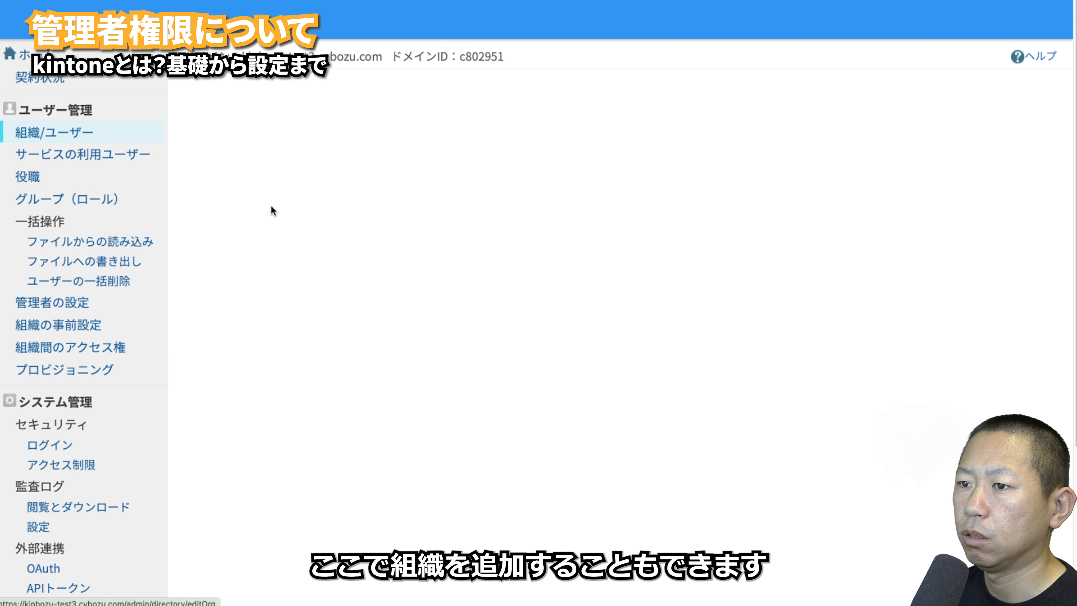
pyautogui.click(323, 464)
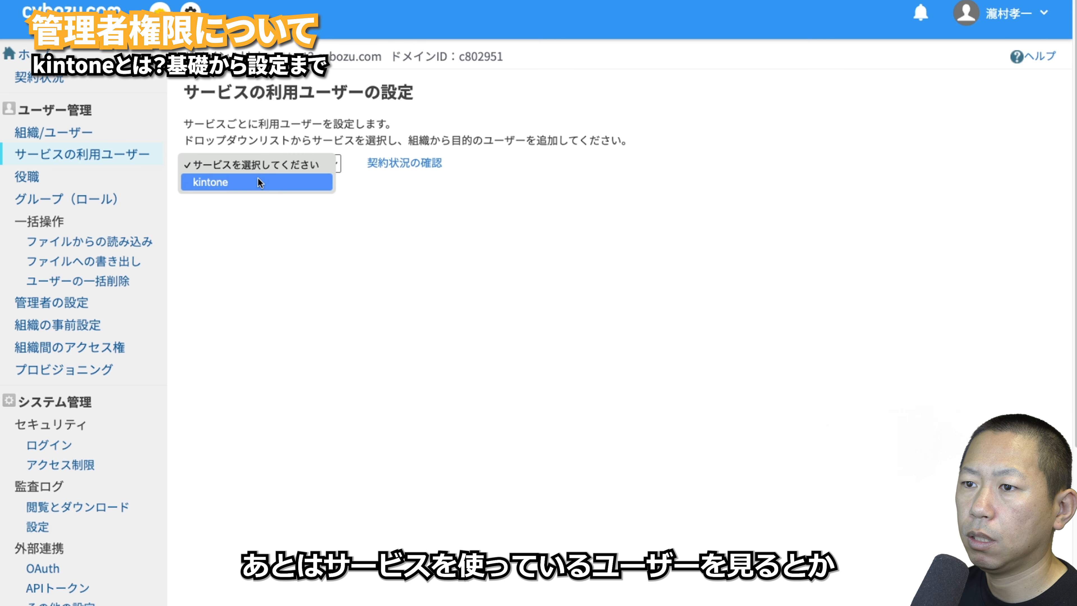
pyautogui.click(329, 203)
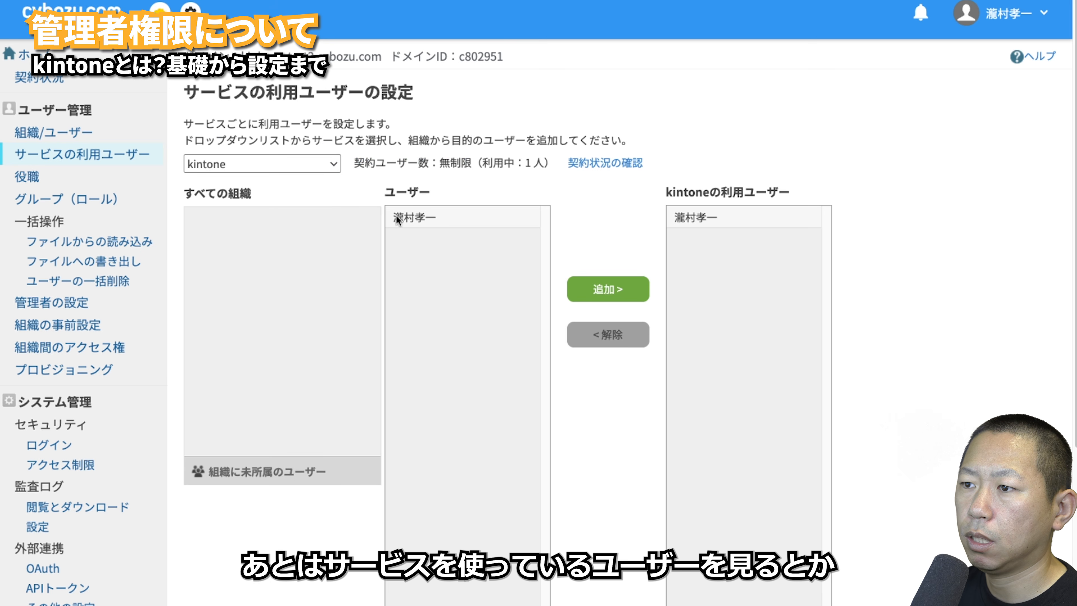
# - Try and cancel adding a job title, view group (role) settings, then open file import
pyautogui.click(29, 177)
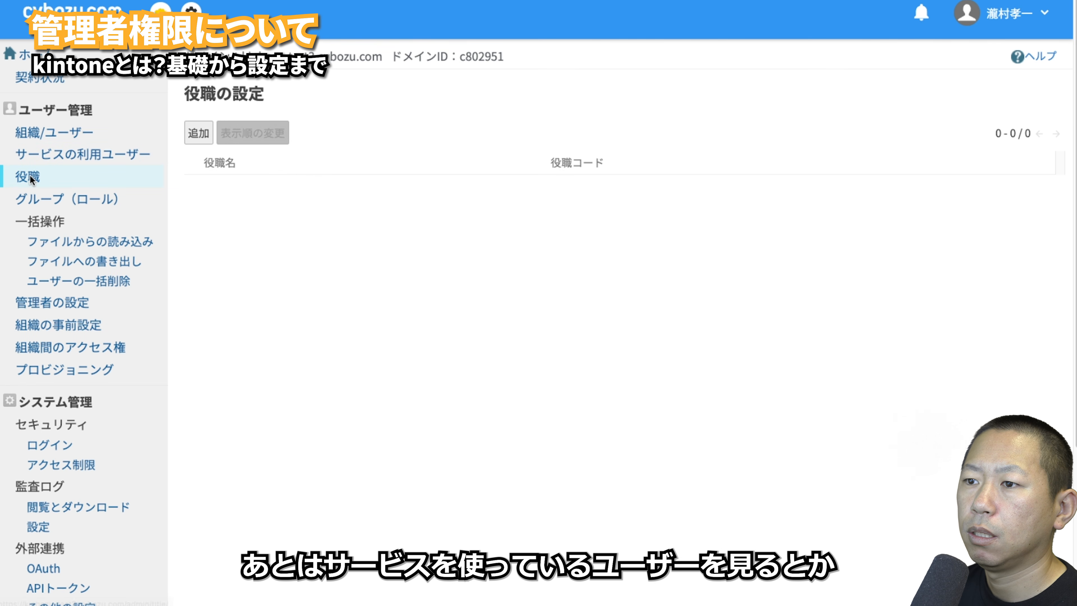
pyautogui.click(203, 138)
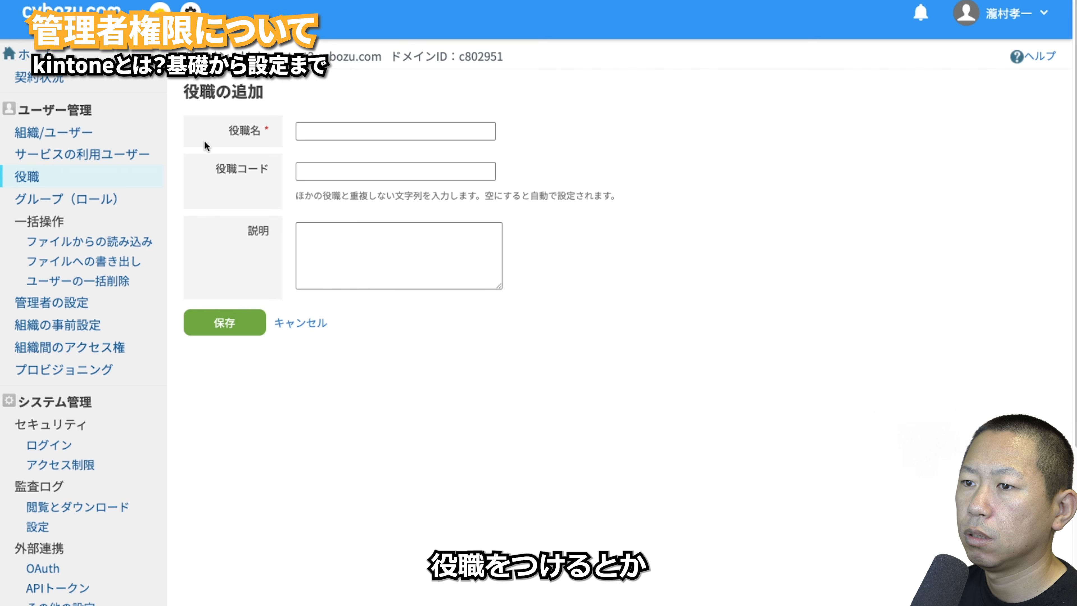
pyautogui.click(283, 323)
pyautogui.click(57, 203)
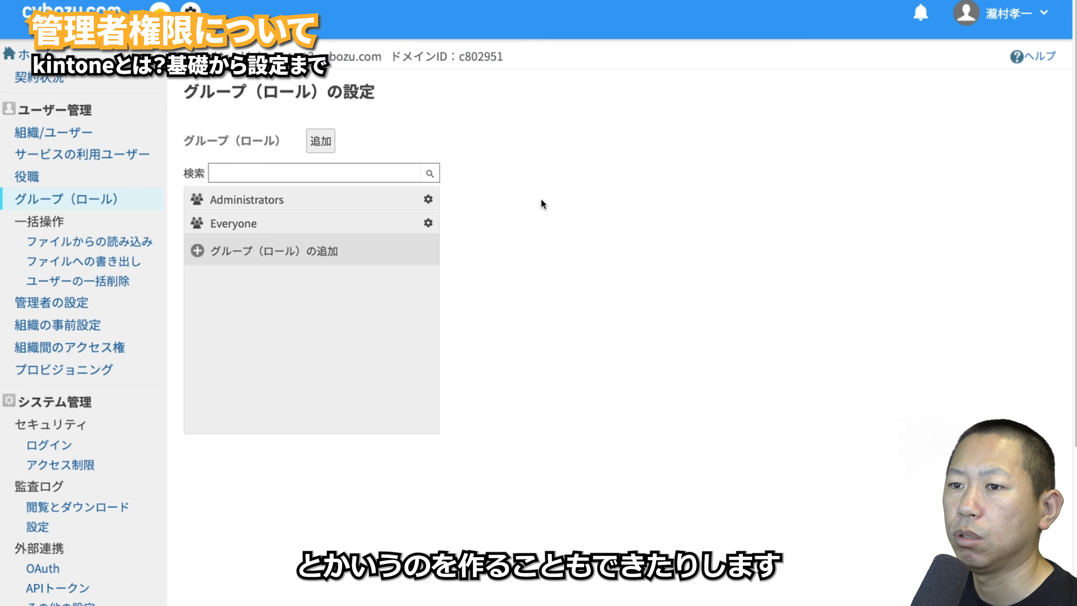
pyautogui.click(110, 242)
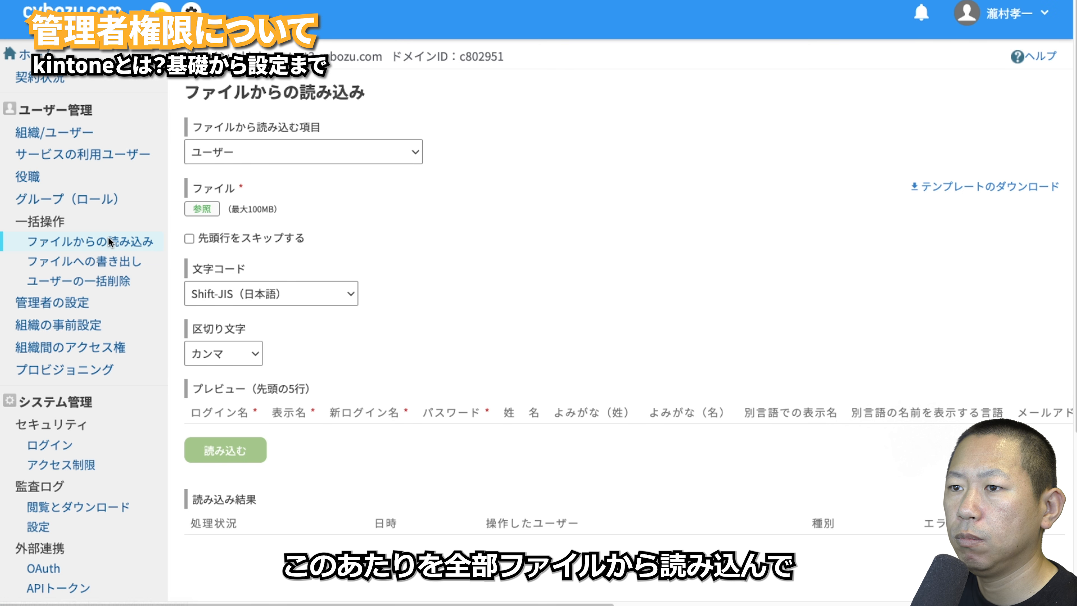
# - Check the import item choices, then view the export, bulk user deletion and administrator settings pages
pyautogui.click(280, 153)
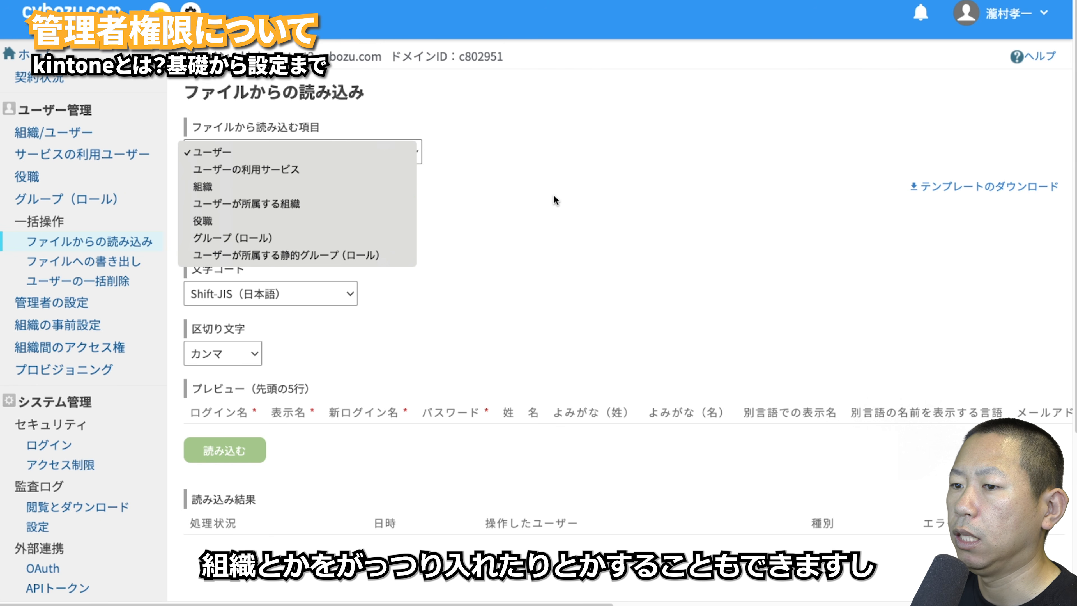
pyautogui.click(501, 212)
pyautogui.click(113, 264)
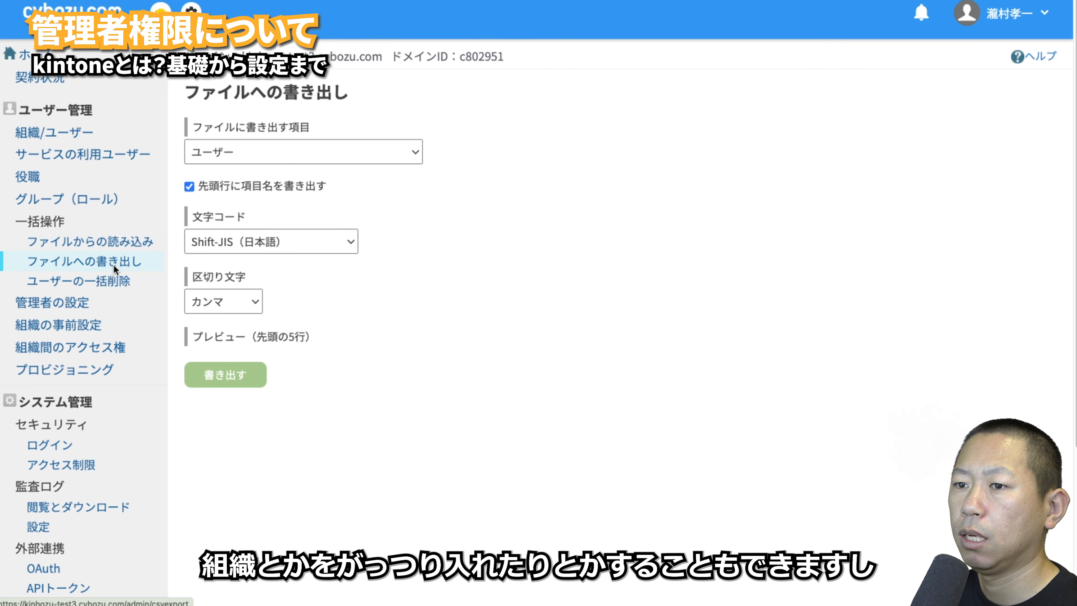
pyautogui.click(119, 285)
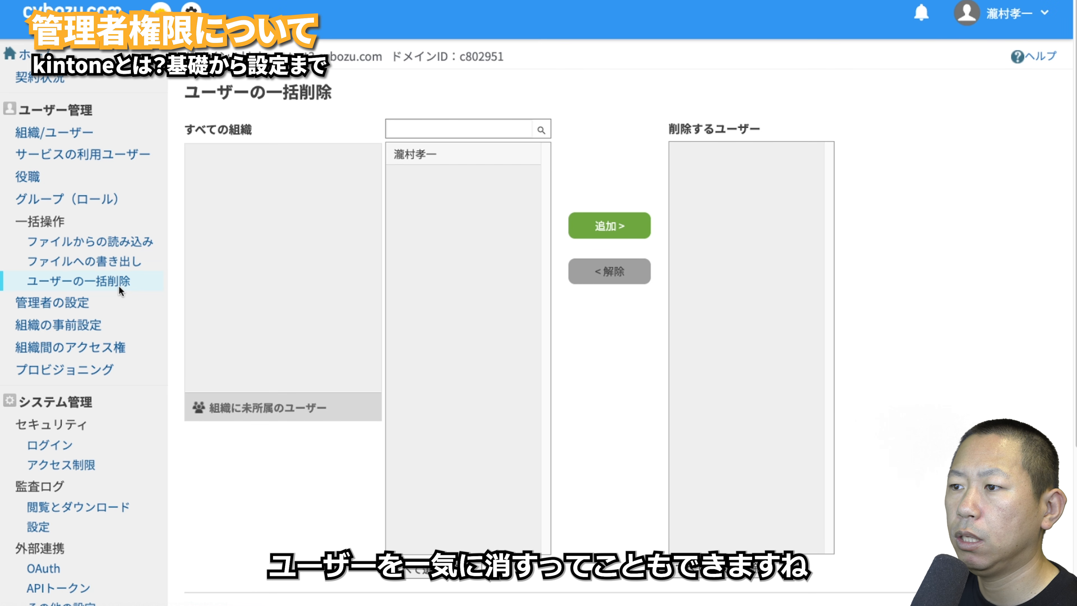
pyautogui.click(103, 301)
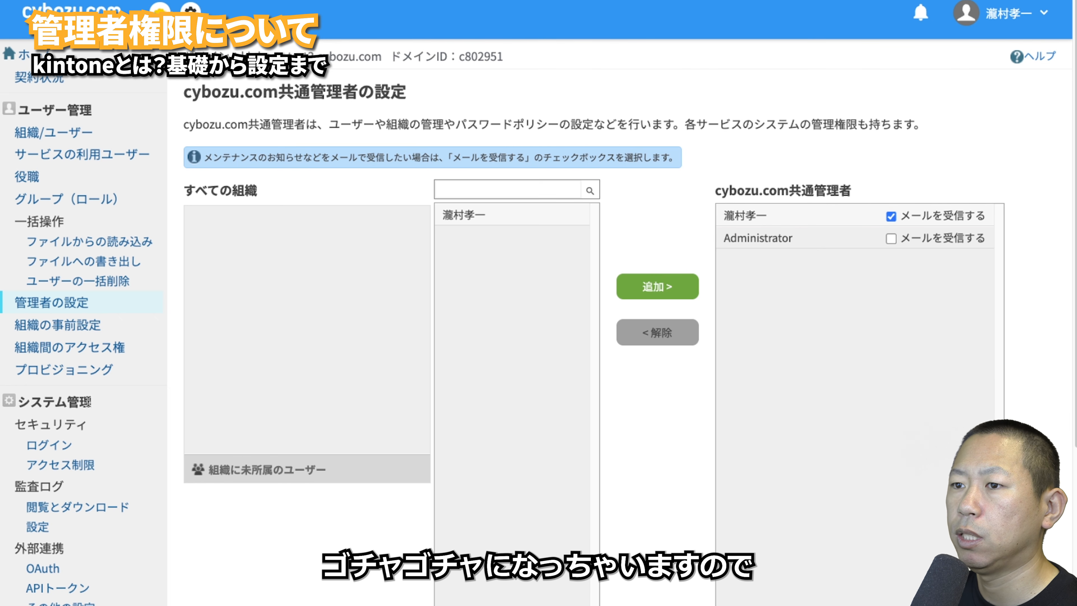
pyautogui.click(64, 325)
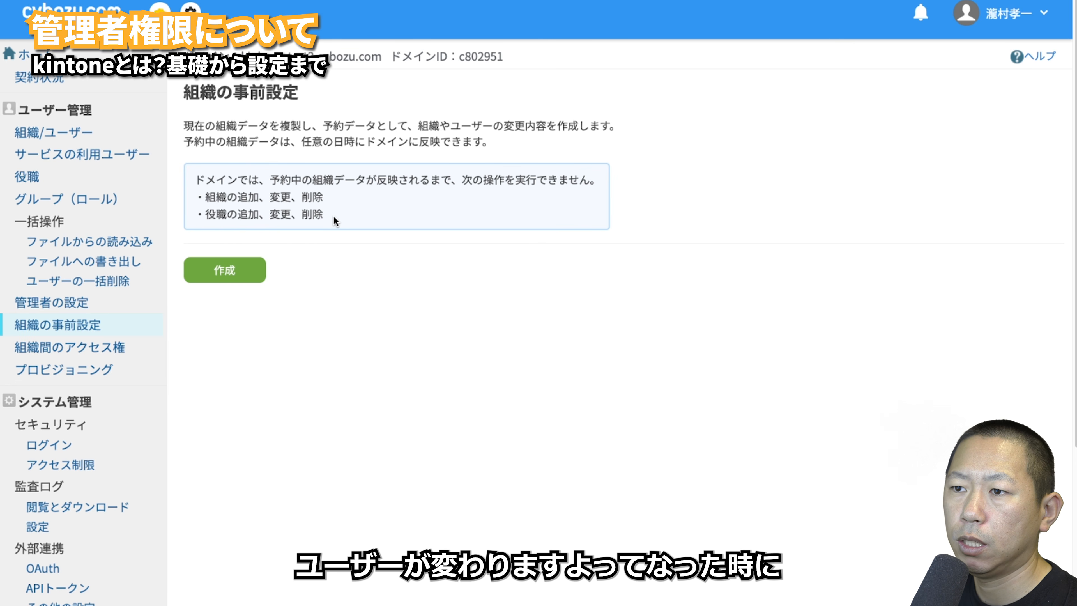
pyautogui.click(250, 266)
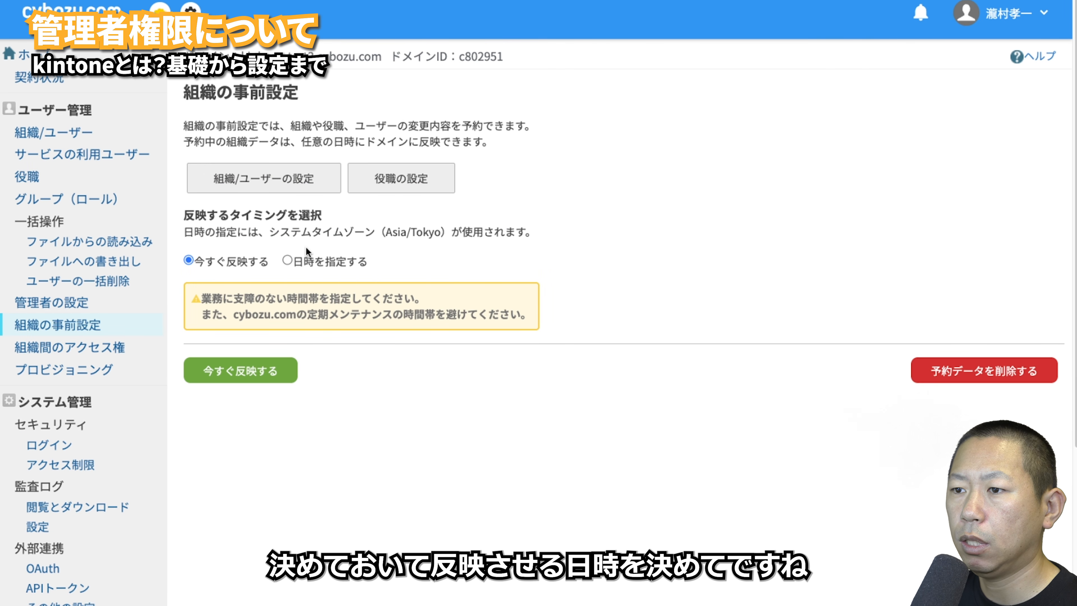
pyautogui.click(286, 259)
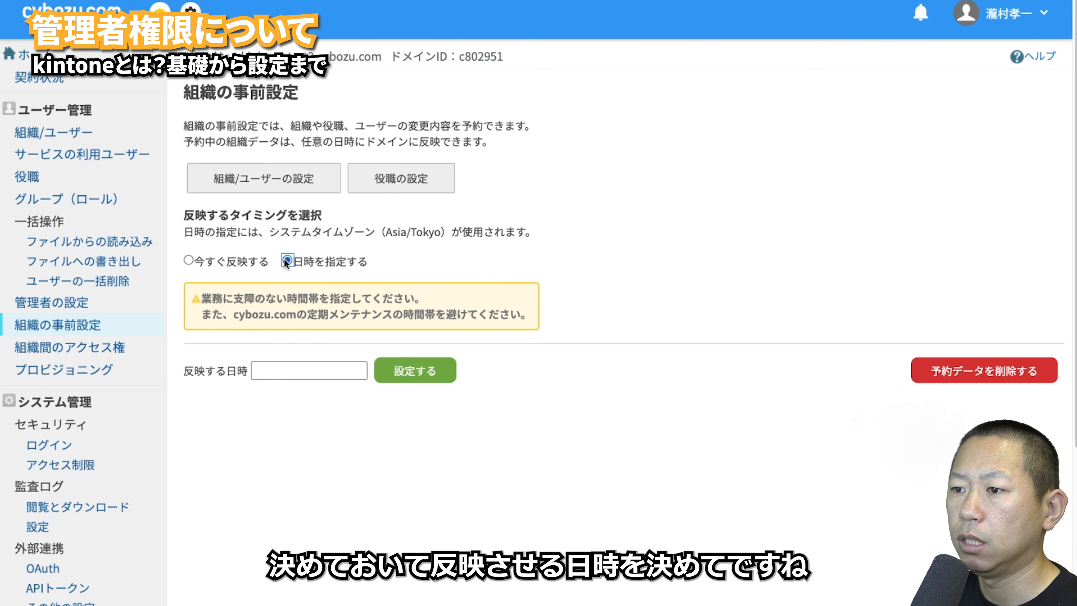
pyautogui.click(358, 373)
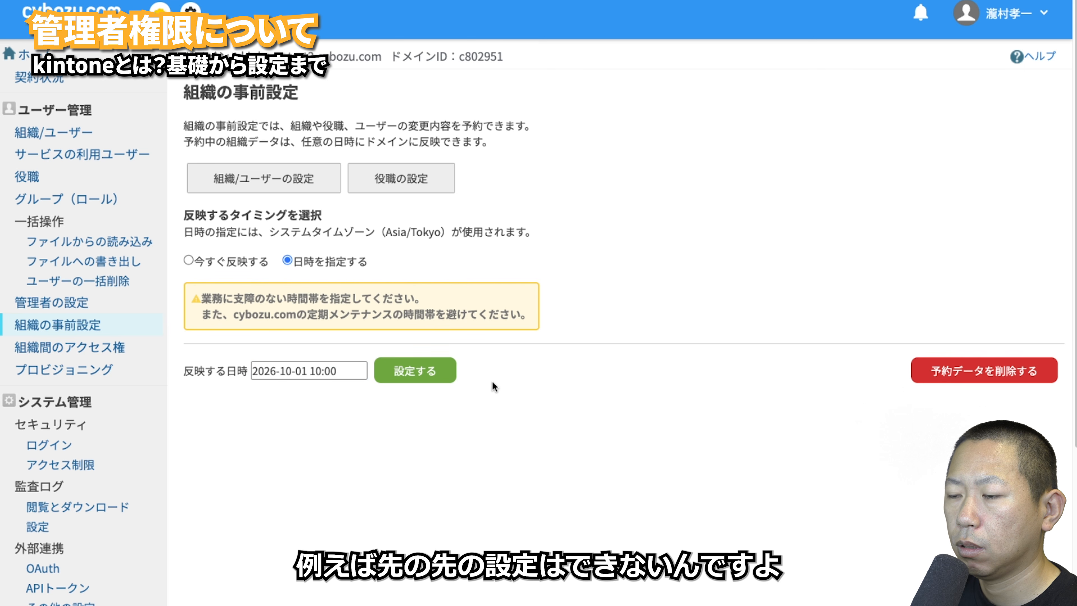
pyautogui.click(426, 377)
pyautogui.click(490, 340)
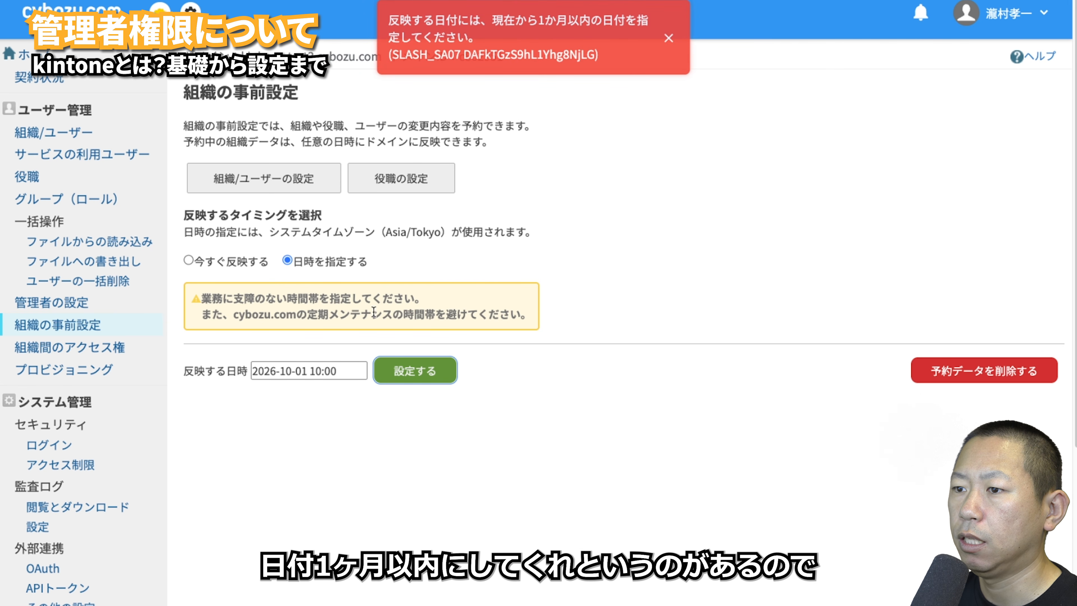
pyautogui.click(335, 362)
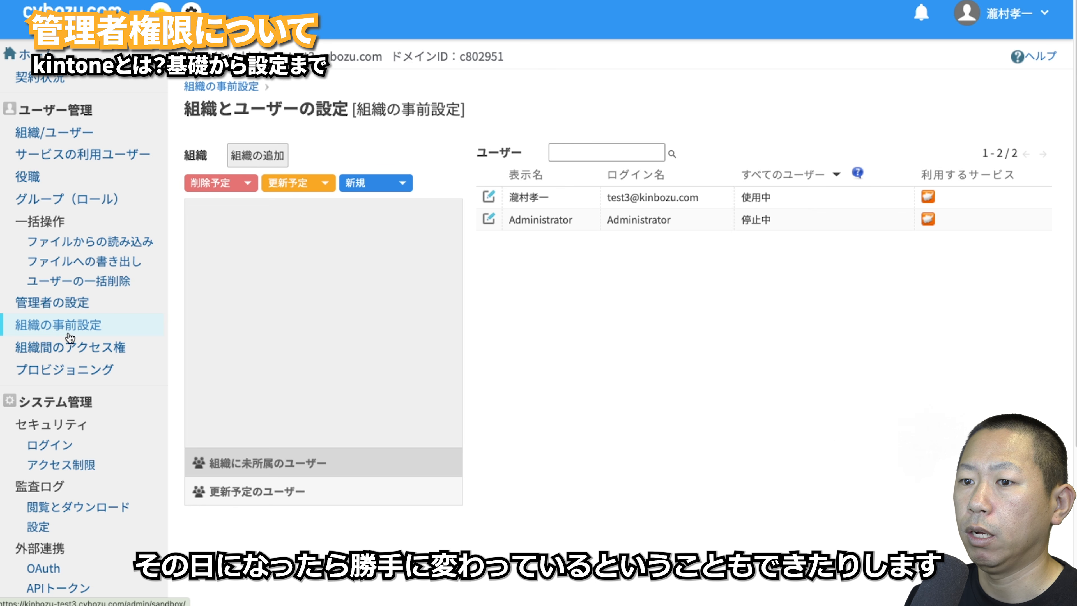
# - Open 組織間のアクセス権 to reach the IdP provisioning page, which shows it disabled and a SCIM endpoint
pyautogui.click(70, 349)
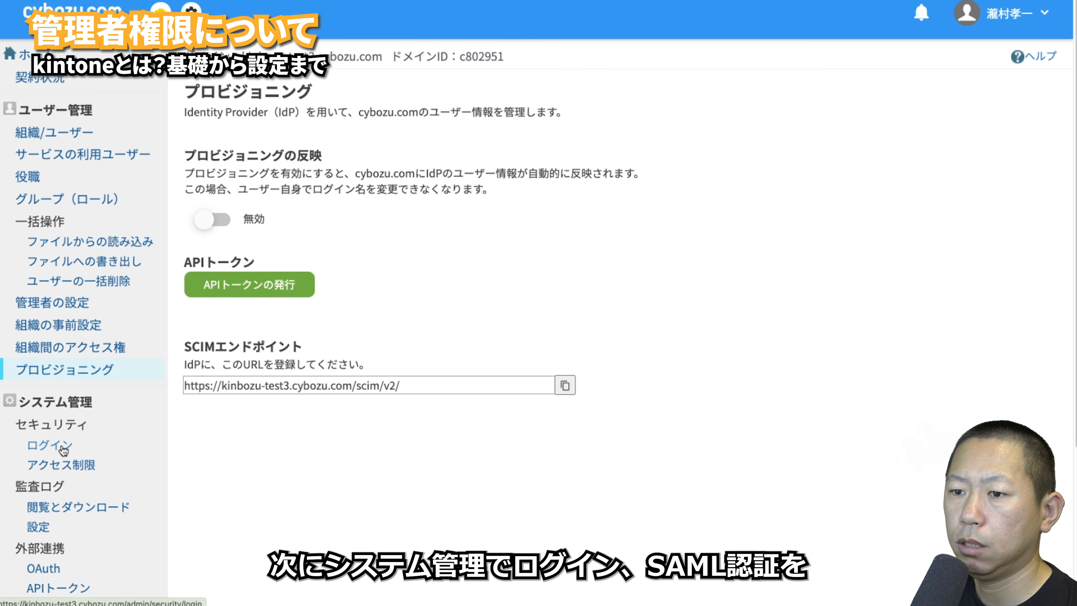
# - Open the ログイン security settings and review the password complexity choices without changing them
pyautogui.click(62, 448)
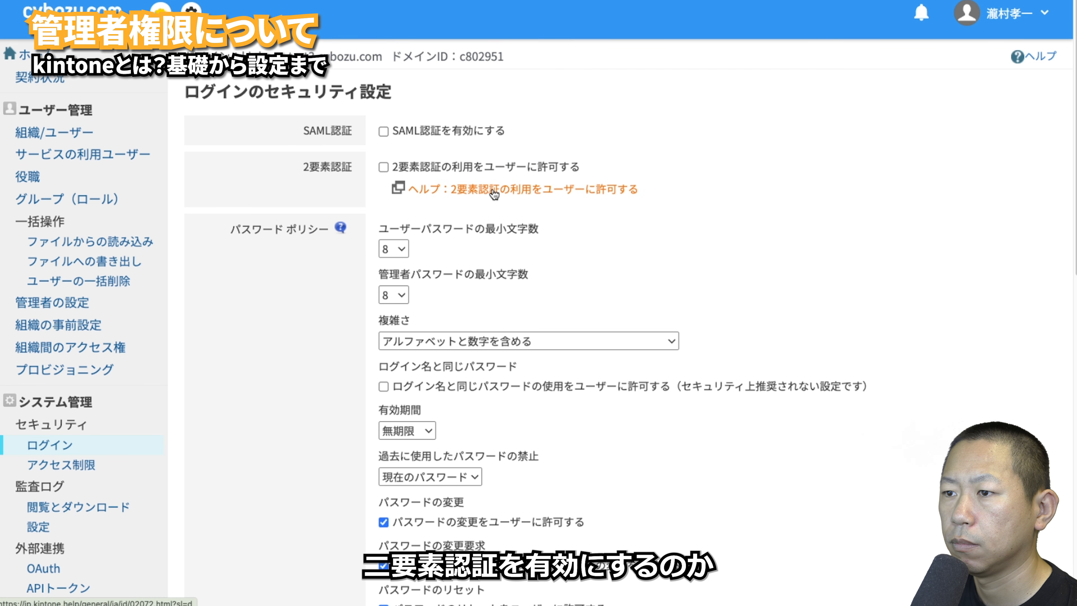
pyautogui.scroll(-1, 469, 210)
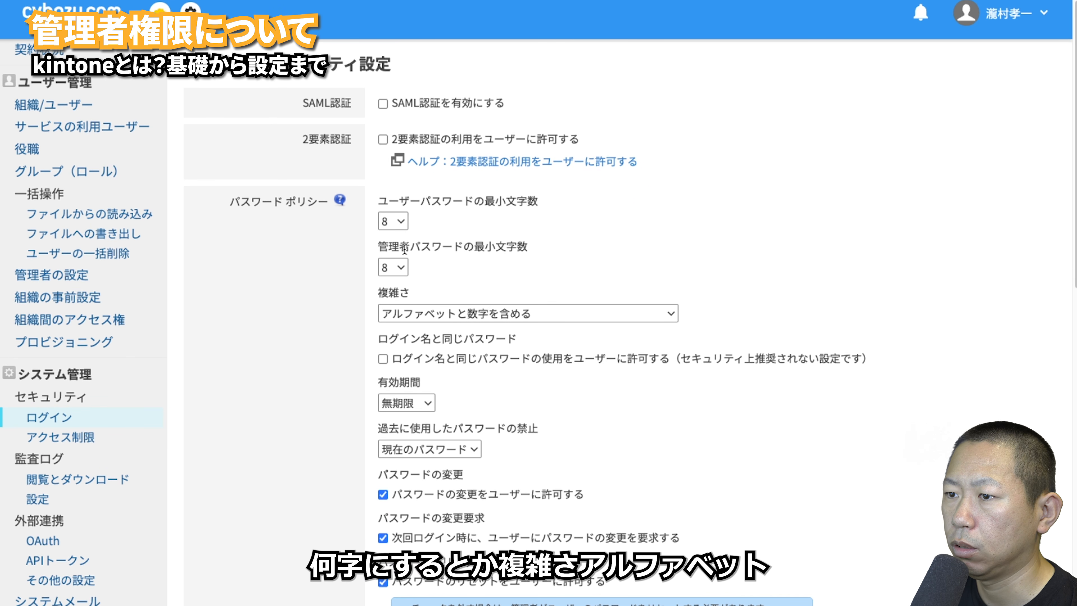
pyautogui.scroll(-1, 409, 286)
pyautogui.click(415, 293)
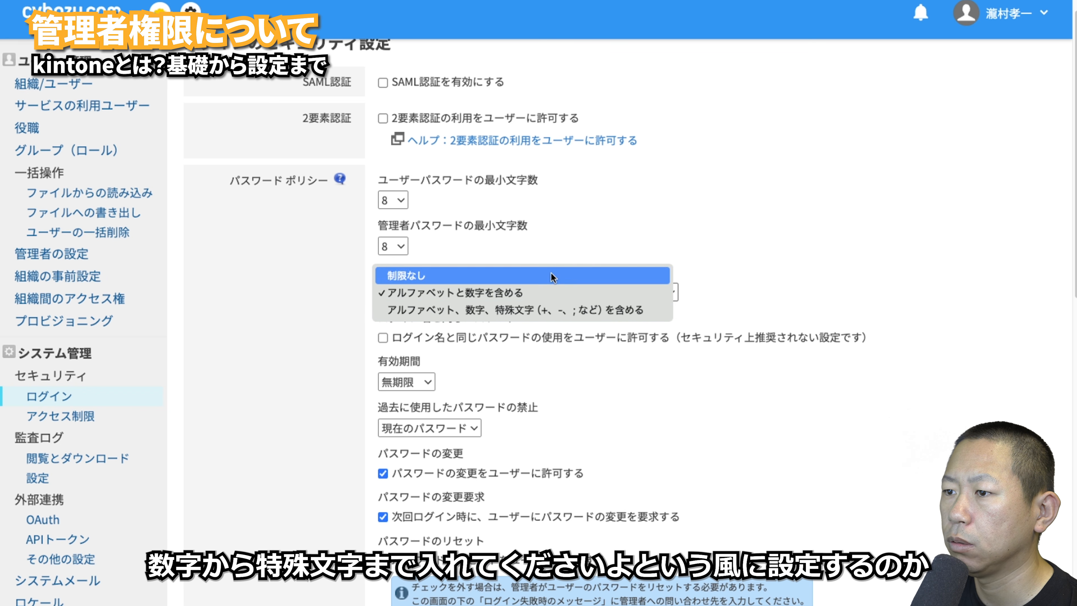
pyautogui.click(572, 246)
# - Review the lockout count (10 failures) and 24-hour session duration choices, leaving both unchanged
pyautogui.scroll(-2, 594, 249)
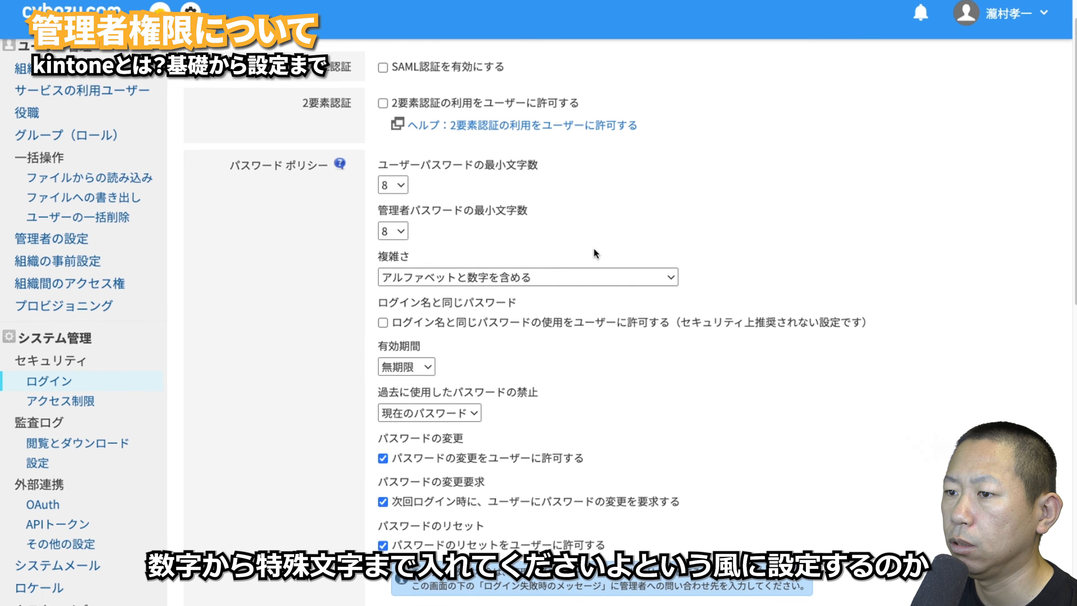
pyautogui.scroll(-8, 406, 211)
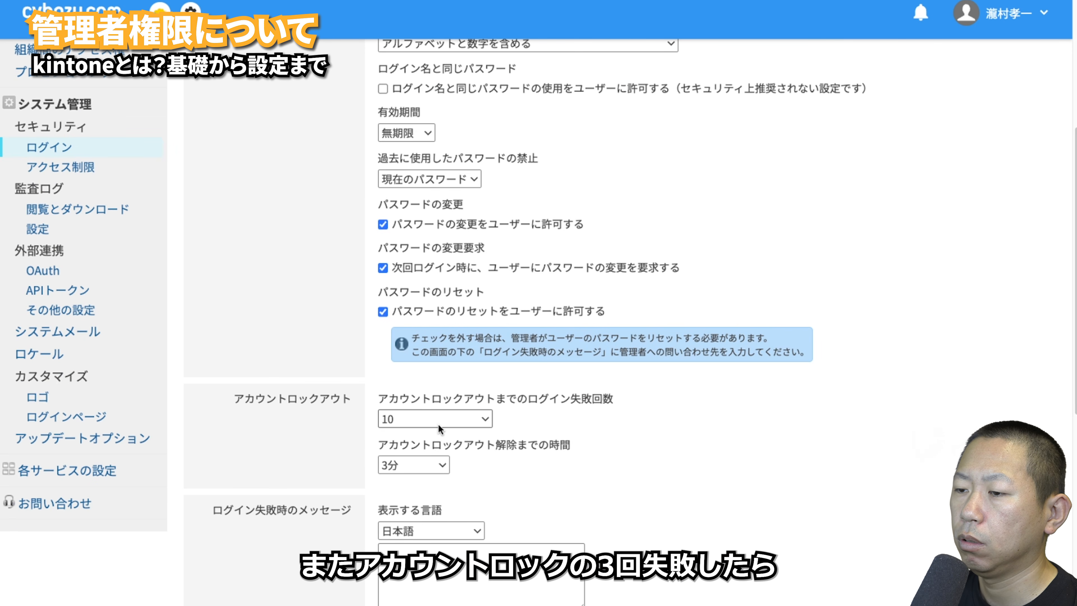
pyautogui.click(455, 422)
pyautogui.click(594, 425)
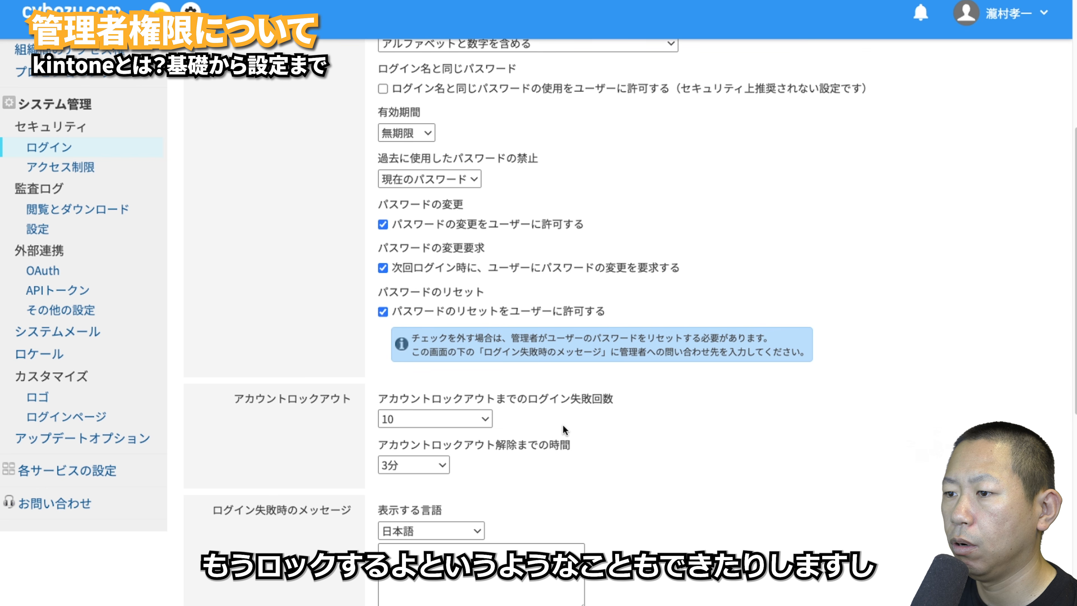
pyautogui.scroll(-5, 555, 425)
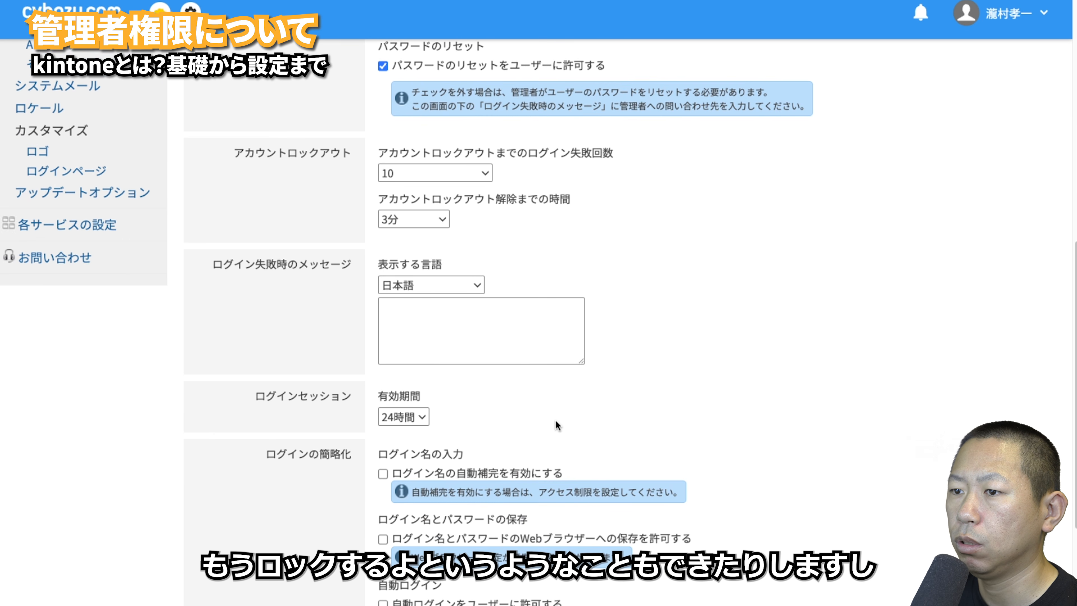
pyautogui.scroll(-3, 556, 424)
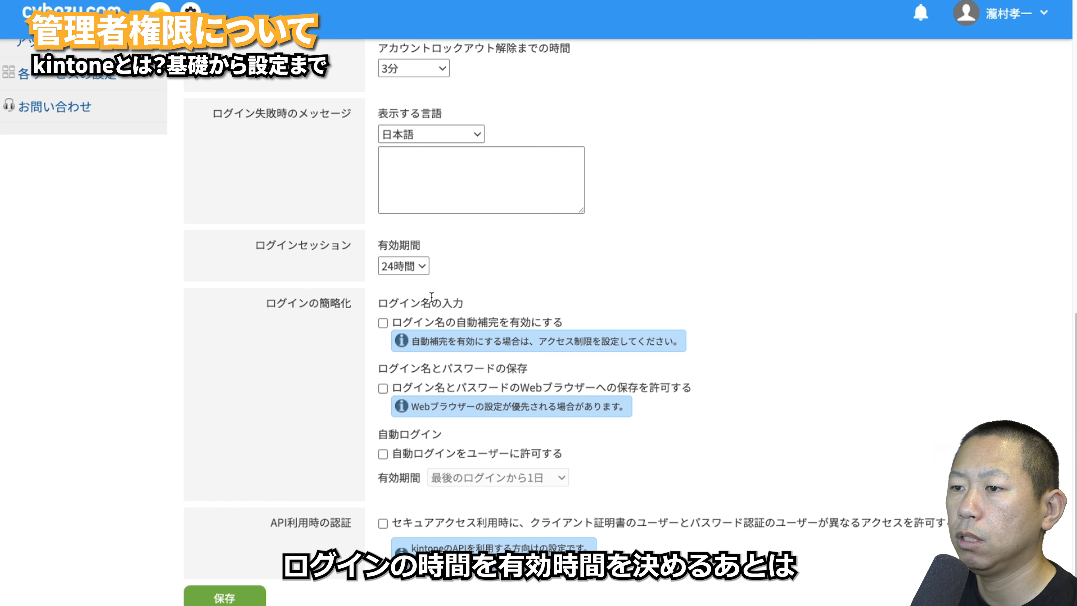
pyautogui.click(418, 263)
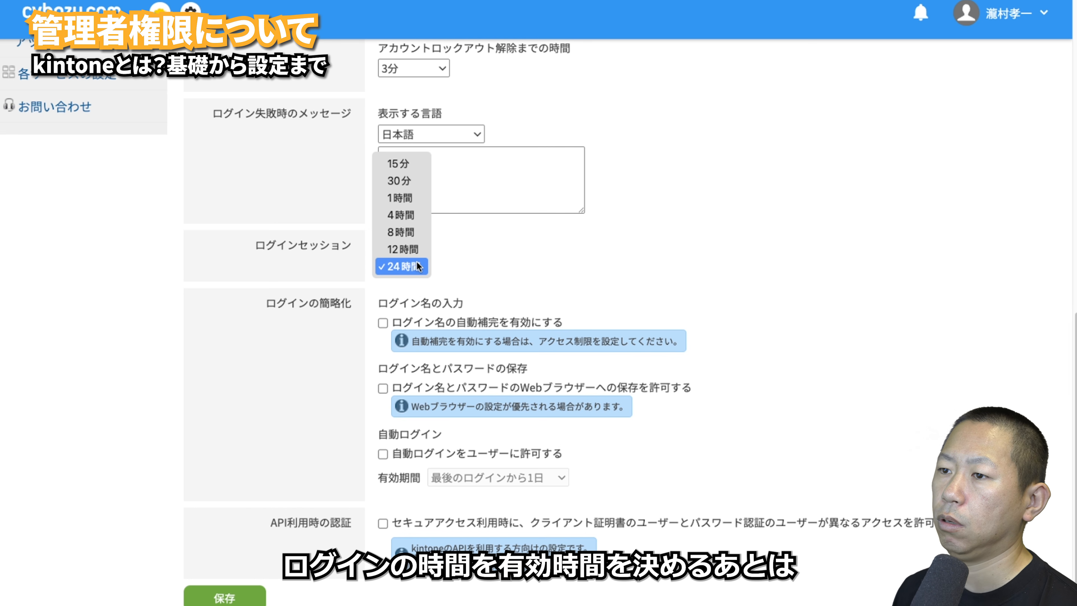
pyautogui.click(491, 259)
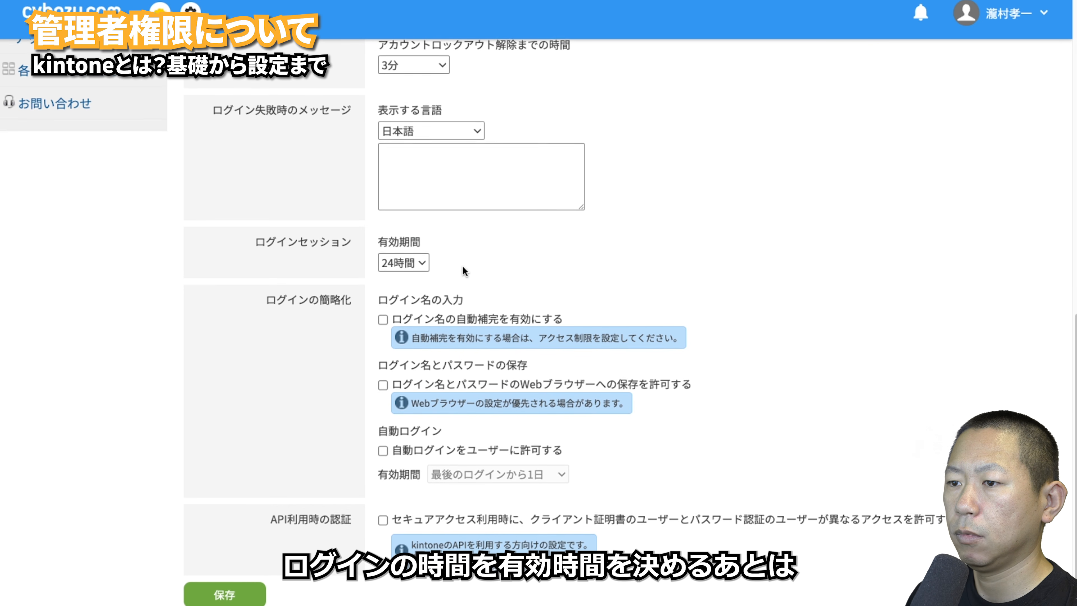
pyautogui.scroll(-1, 463, 266)
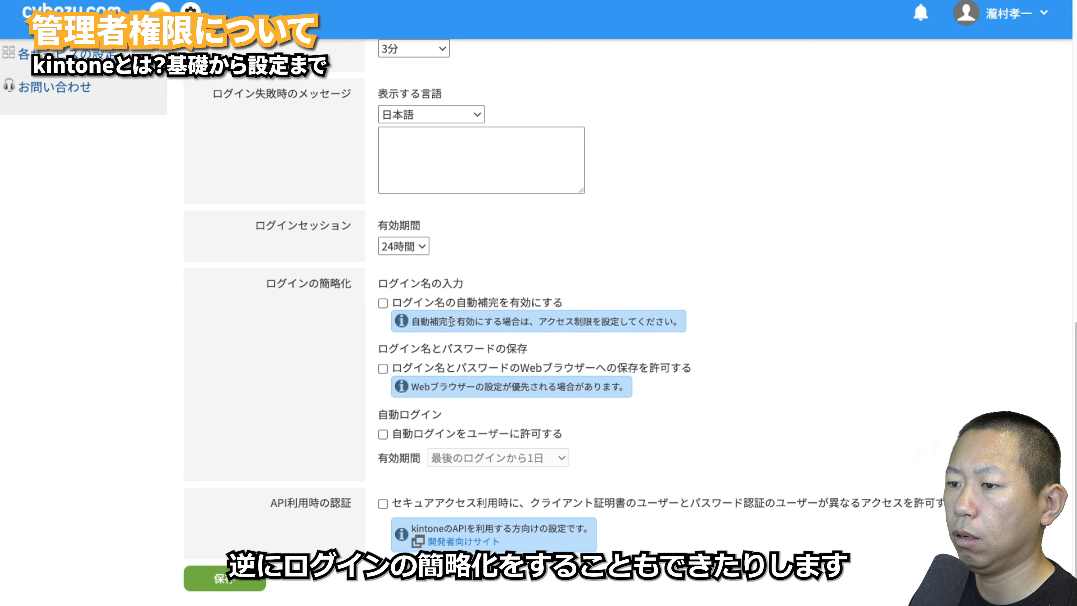
pyautogui.scroll(15, 440, 431)
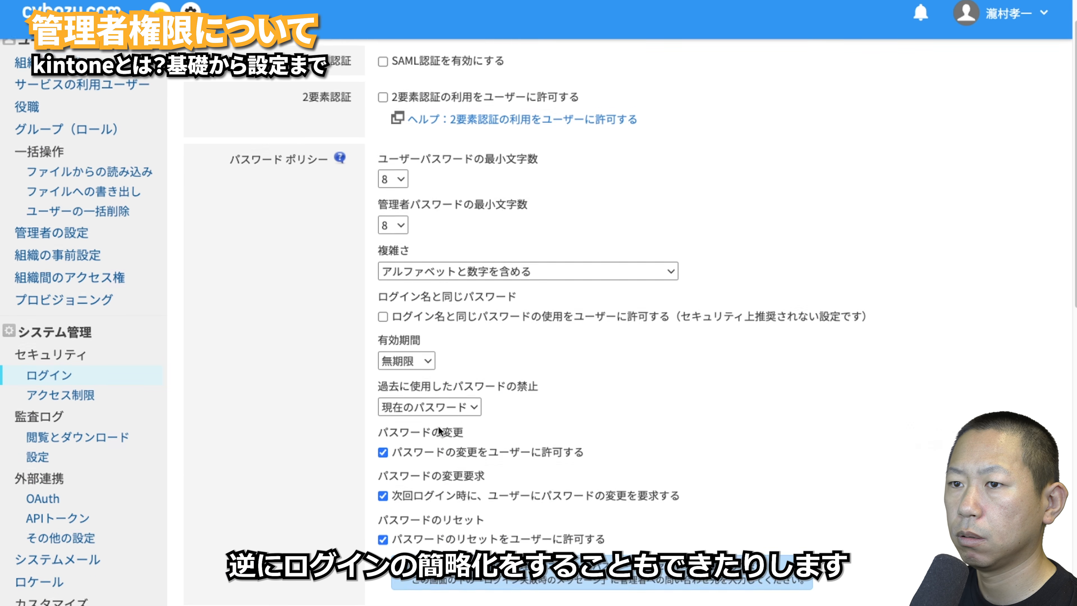
# - Open アクセス制限 and follow 今すぐ設定する to configure IP restriction and Basic authentication
pyautogui.click(83, 441)
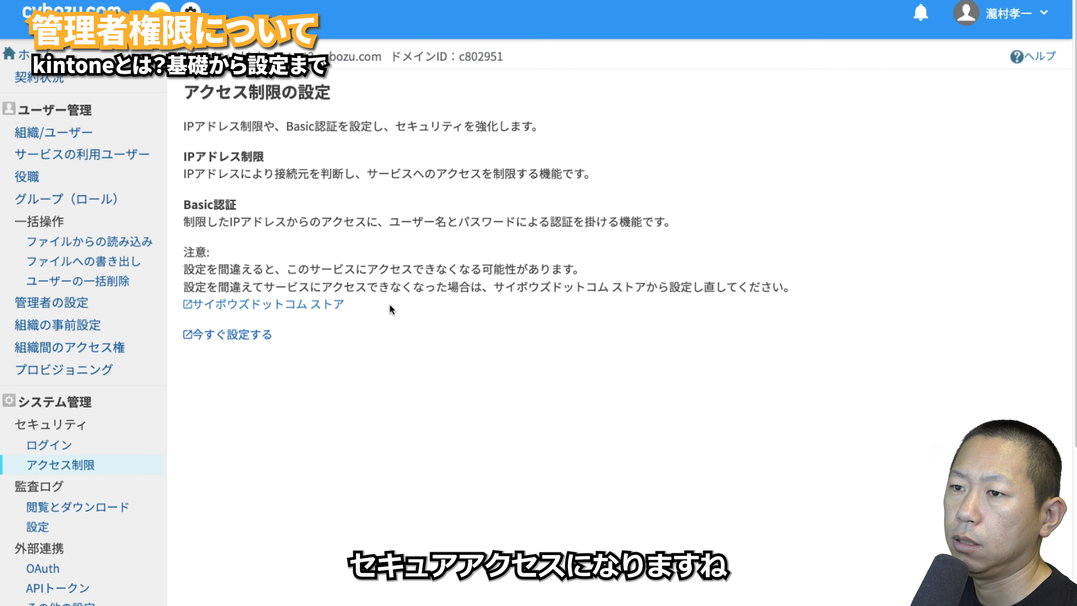
pyautogui.click(250, 336)
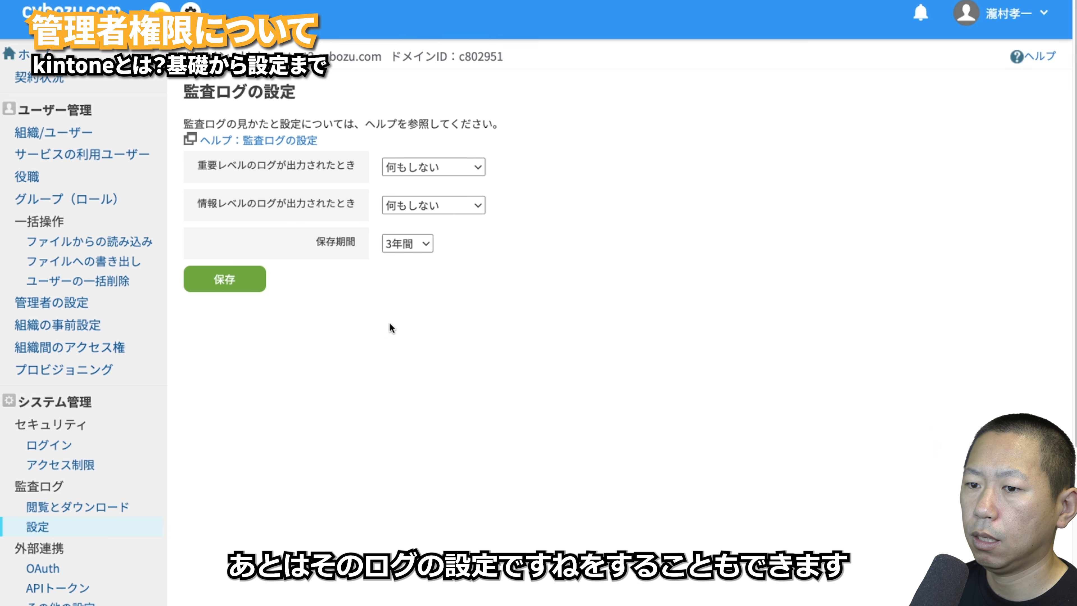
# - Scroll through the audit log settings: no action for 重要 or 情報 logs, 3-year retention
pyautogui.scroll(-2, 144, 471)
pyautogui.scroll(-5, 143, 471)
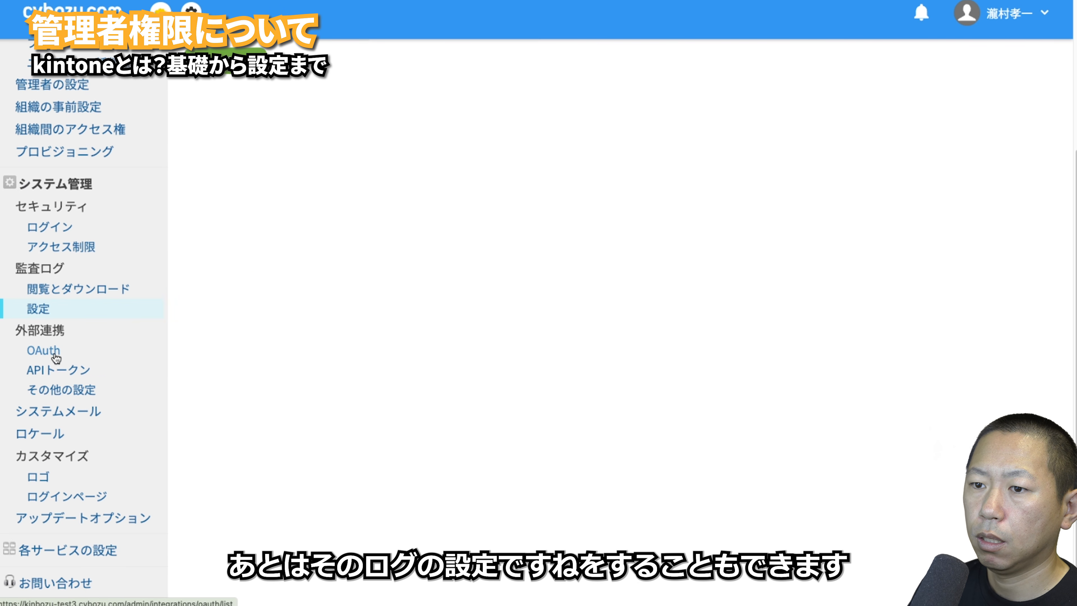
# - Browse the OAuth, APIトークン and その他の設定 pages under 外部連携 without changing anything
pyautogui.click(28, 353)
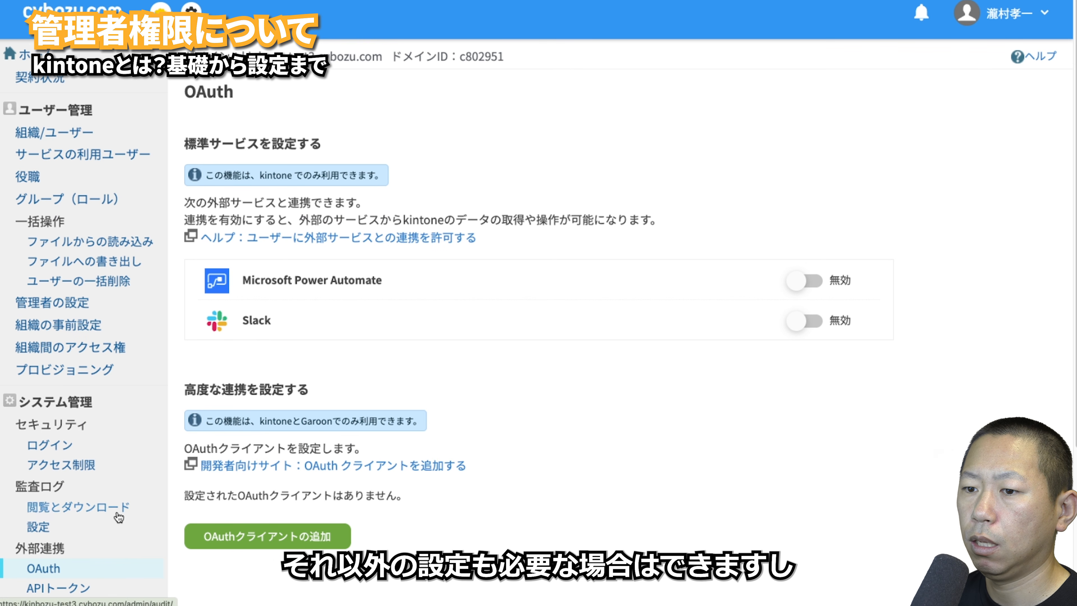
pyautogui.scroll(-2, 116, 521)
pyautogui.click(88, 516)
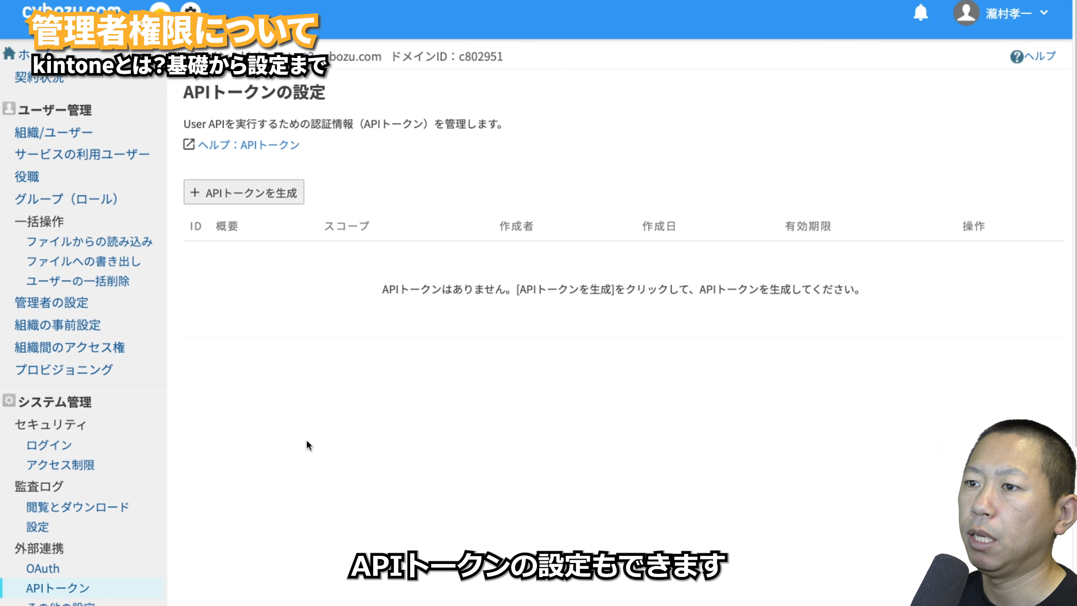
pyautogui.scroll(-3, 115, 487)
pyautogui.click(115, 493)
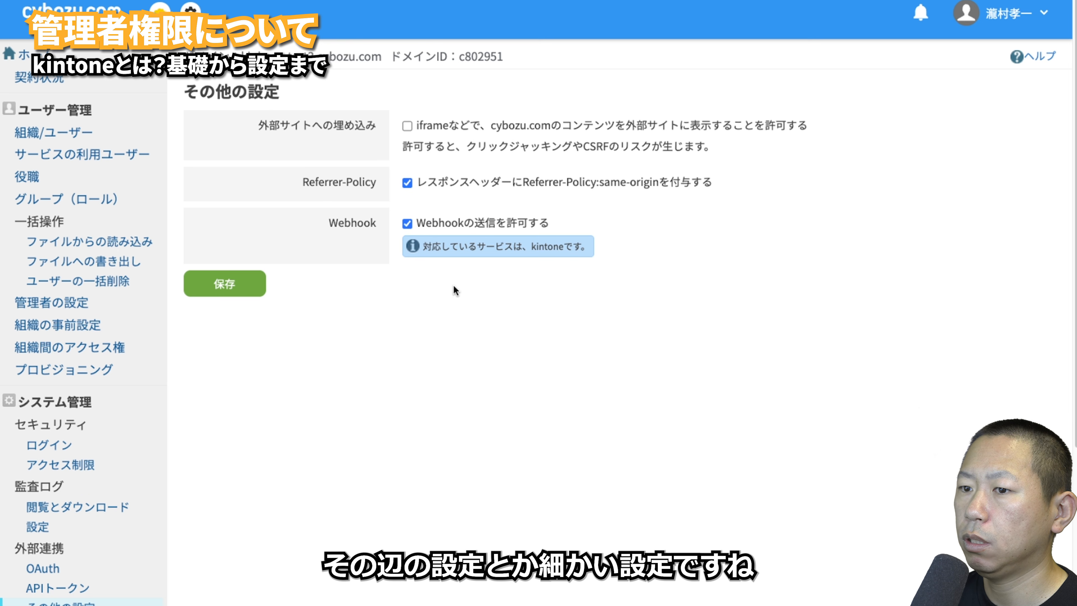
pyautogui.scroll(-3, 143, 454)
pyautogui.scroll(-3, 144, 455)
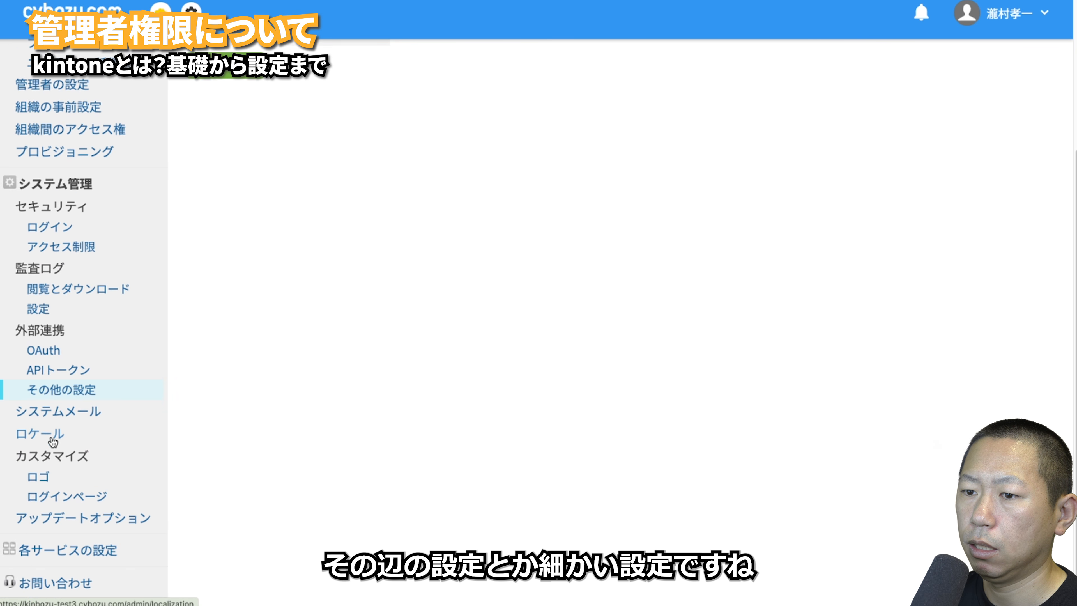
# - Browse the system mail, locale and logo settings pages
pyautogui.click(35, 410)
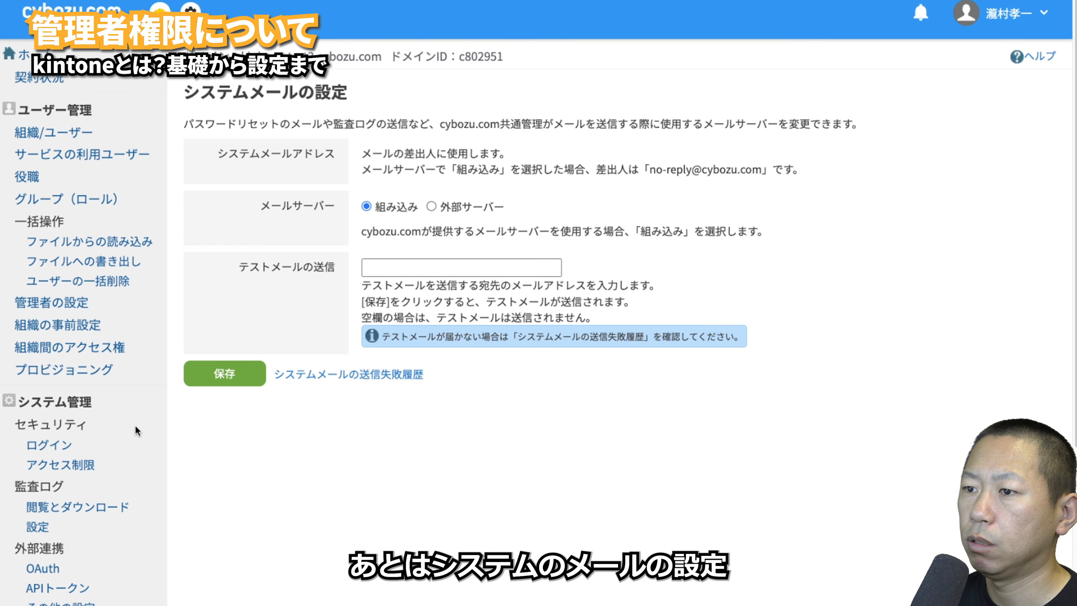
pyautogui.scroll(-5, 136, 426)
pyautogui.click(42, 435)
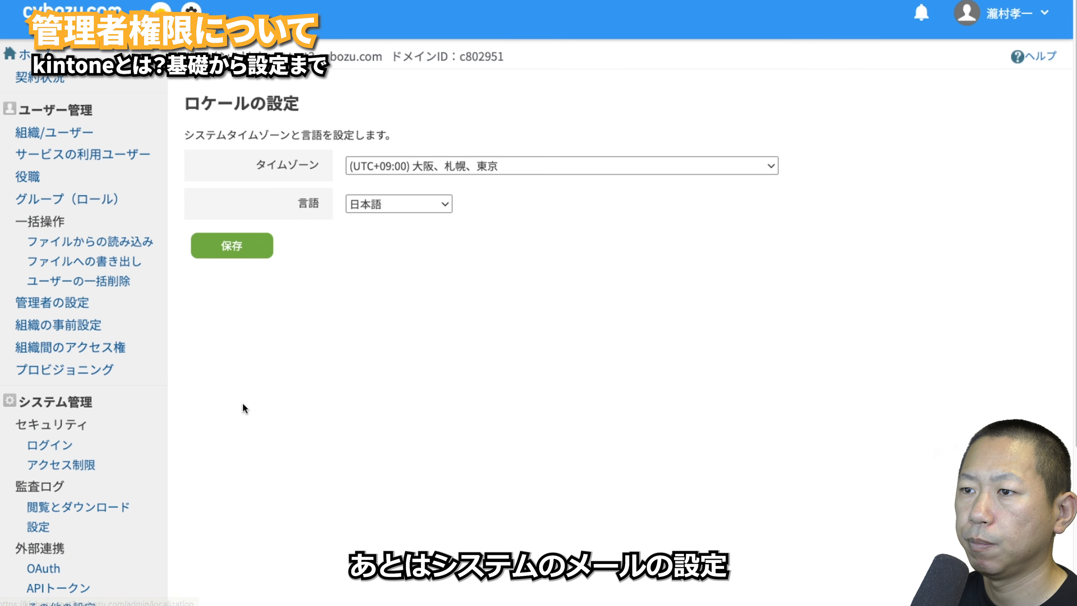
pyautogui.scroll(-6, 99, 407)
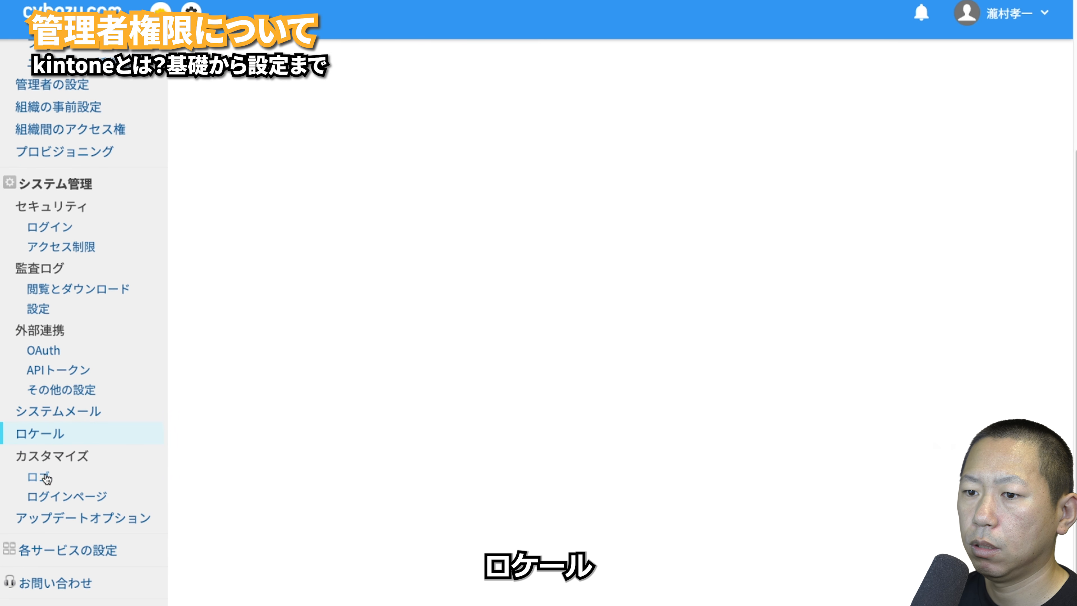
pyautogui.click(47, 478)
pyautogui.scroll(-5, 85, 472)
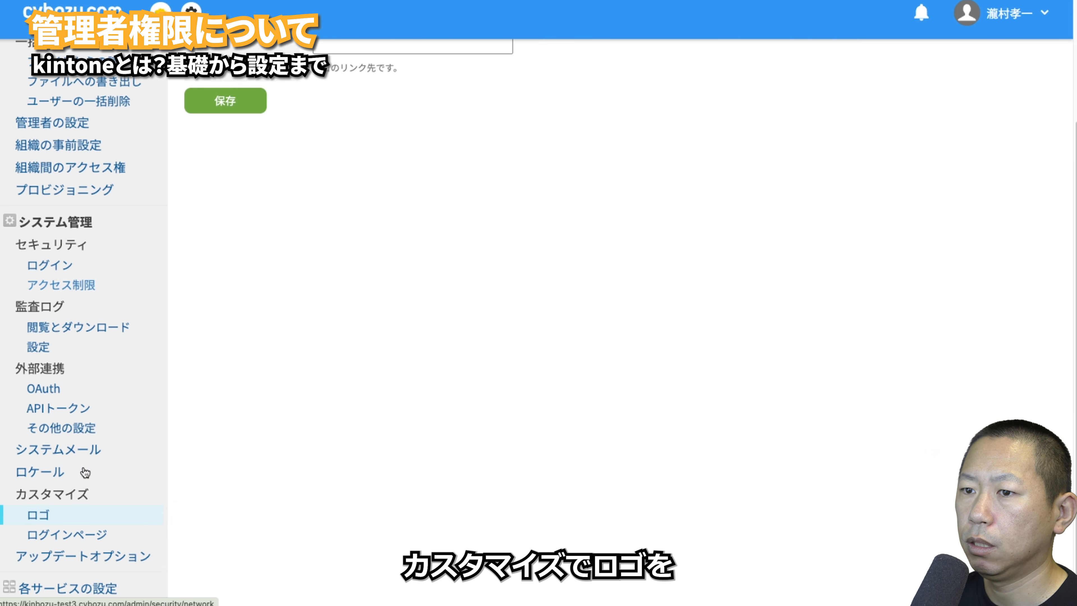
# - Browse the login page customization and update options pages
pyautogui.scroll(5, 113, 279)
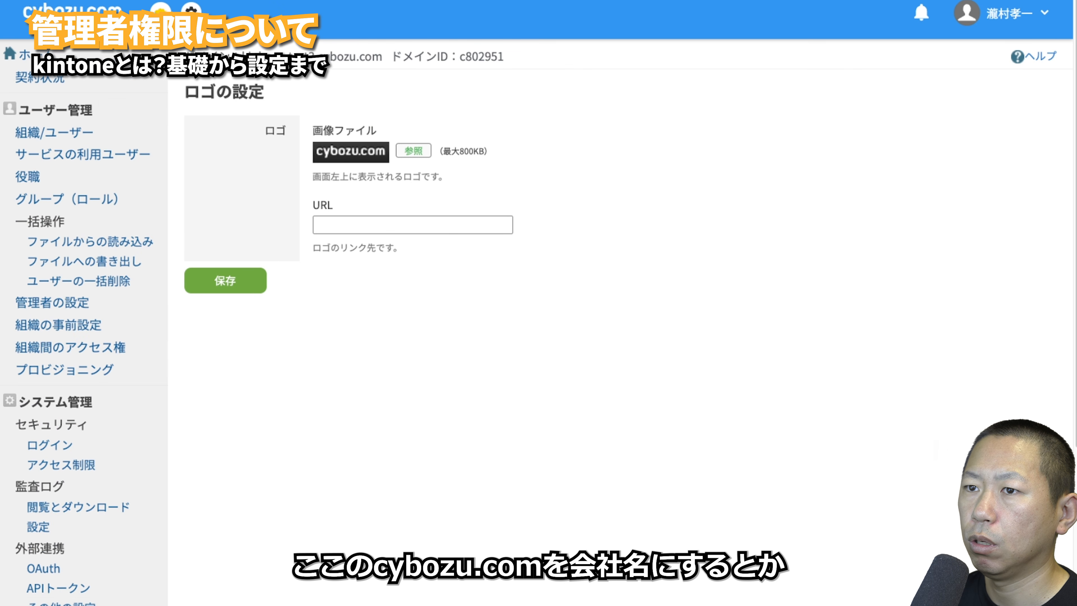
pyautogui.scroll(-6, 132, 138)
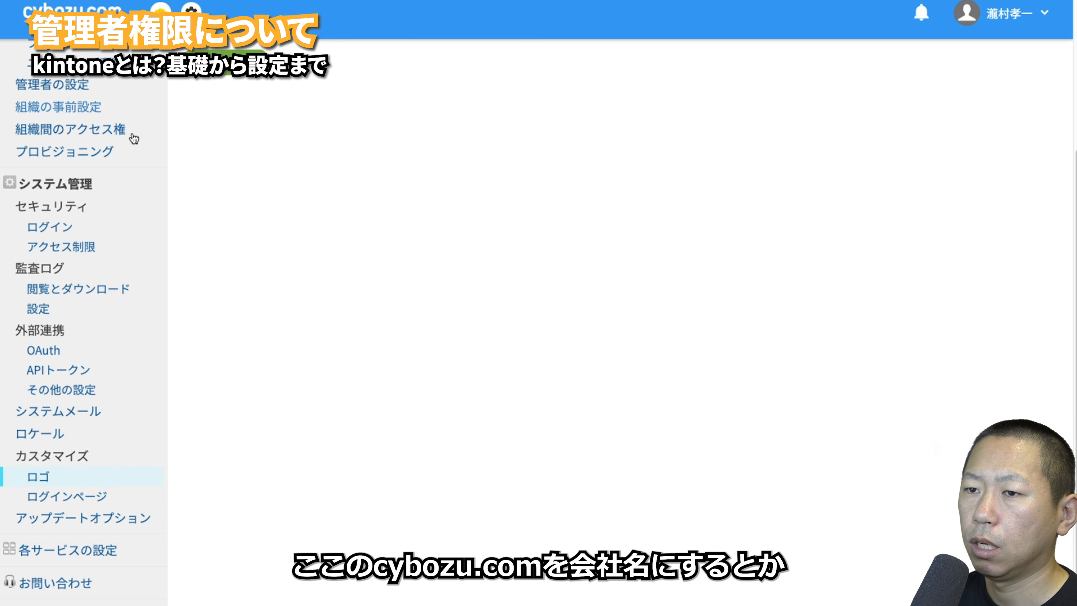
pyautogui.click(78, 502)
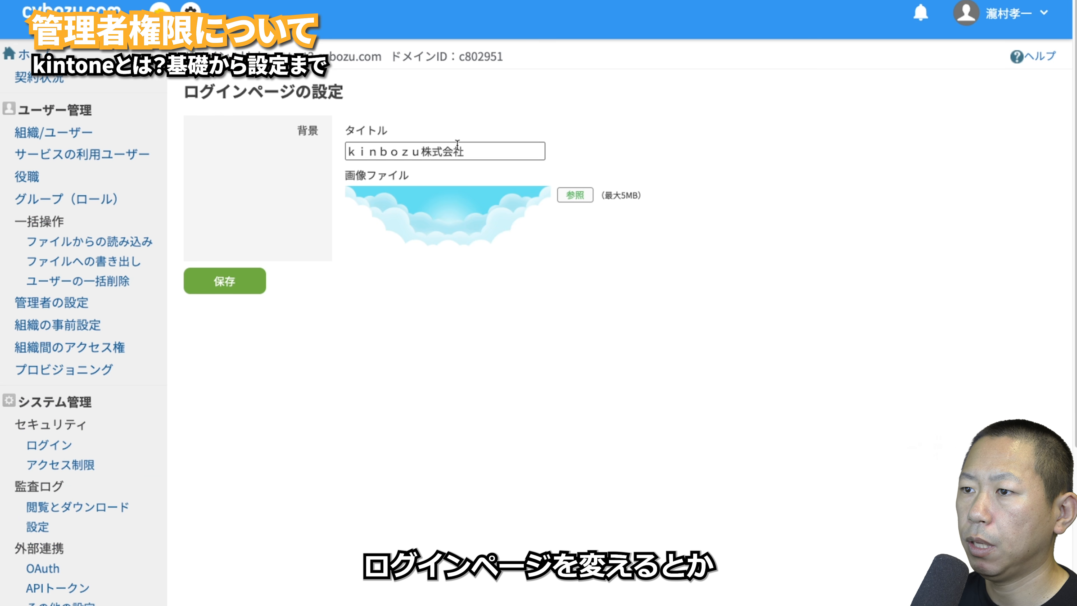
pyautogui.scroll(-6, 191, 348)
pyautogui.click(84, 515)
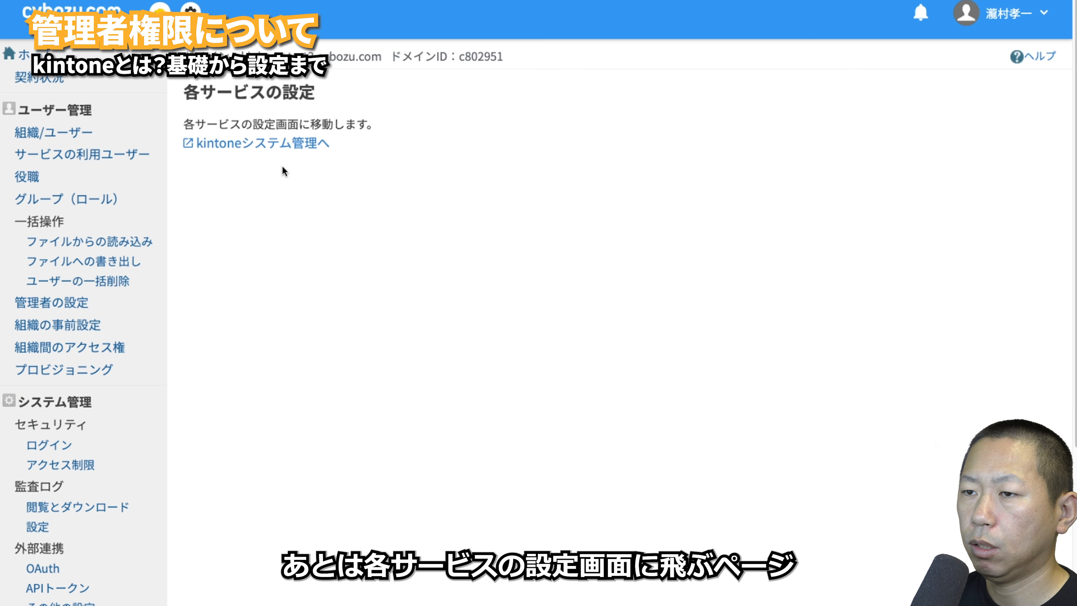
pyautogui.scroll(-5, 89, 414)
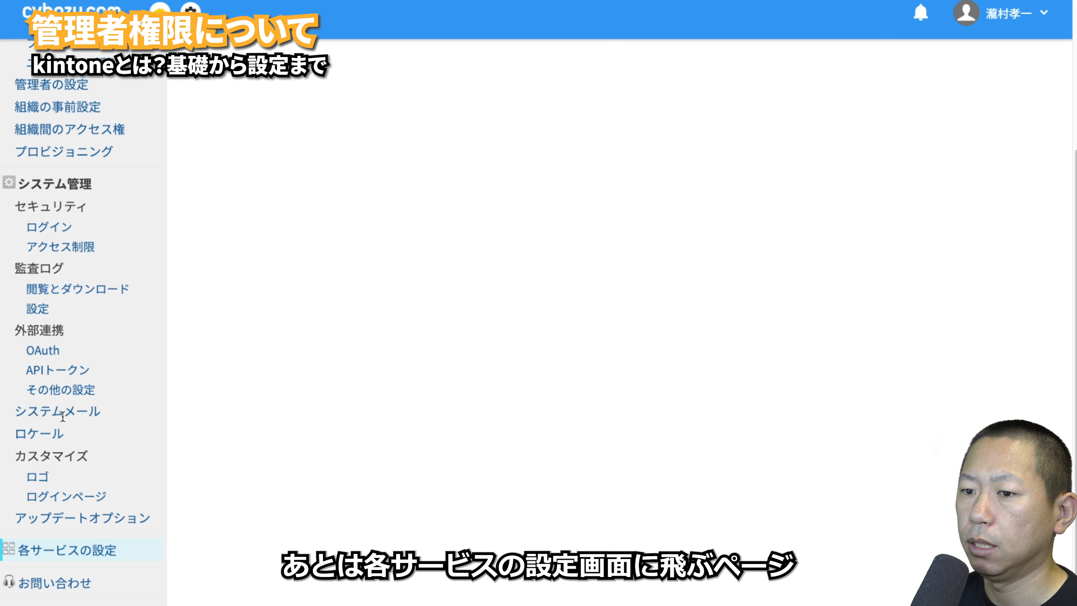
# - Visit the administrator support portal through お問い合わせ, scroll it, then return to the kintone portal
pyautogui.click(10, 582)
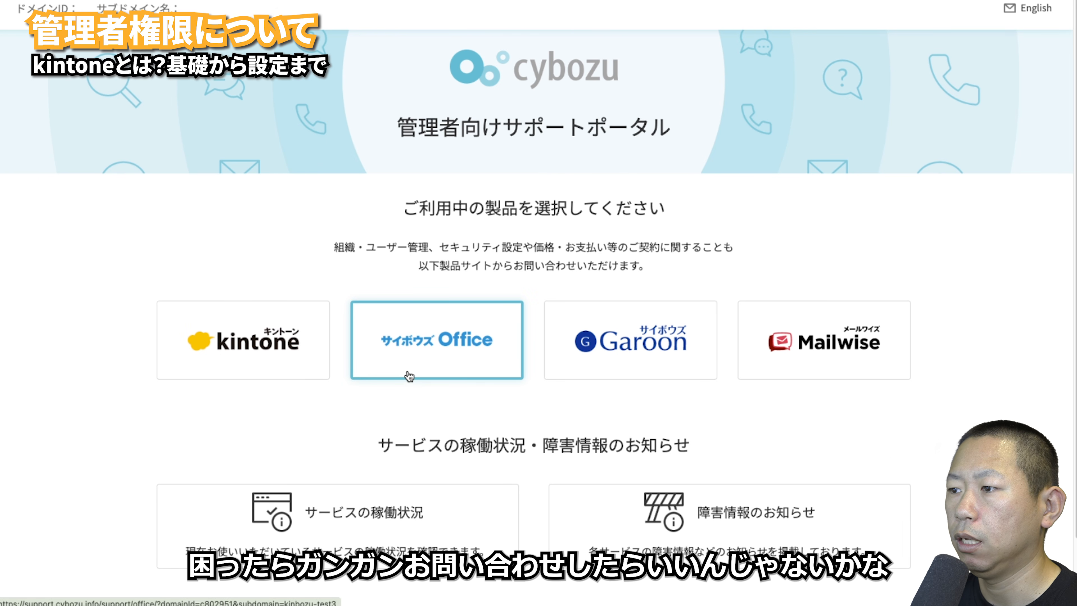
pyautogui.scroll(-2, 409, 376)
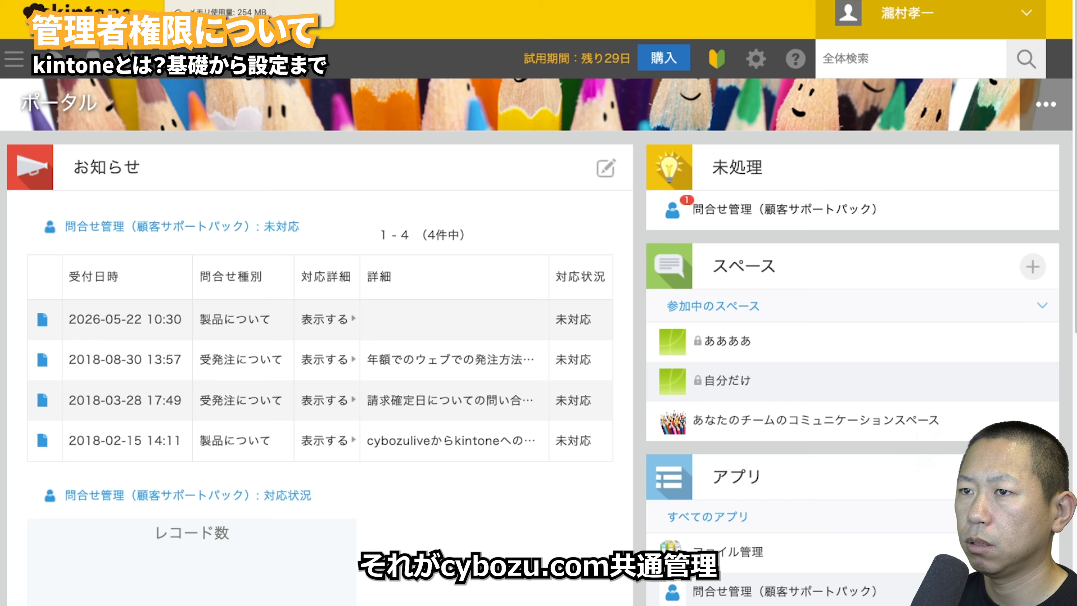
pyautogui.click(756, 58)
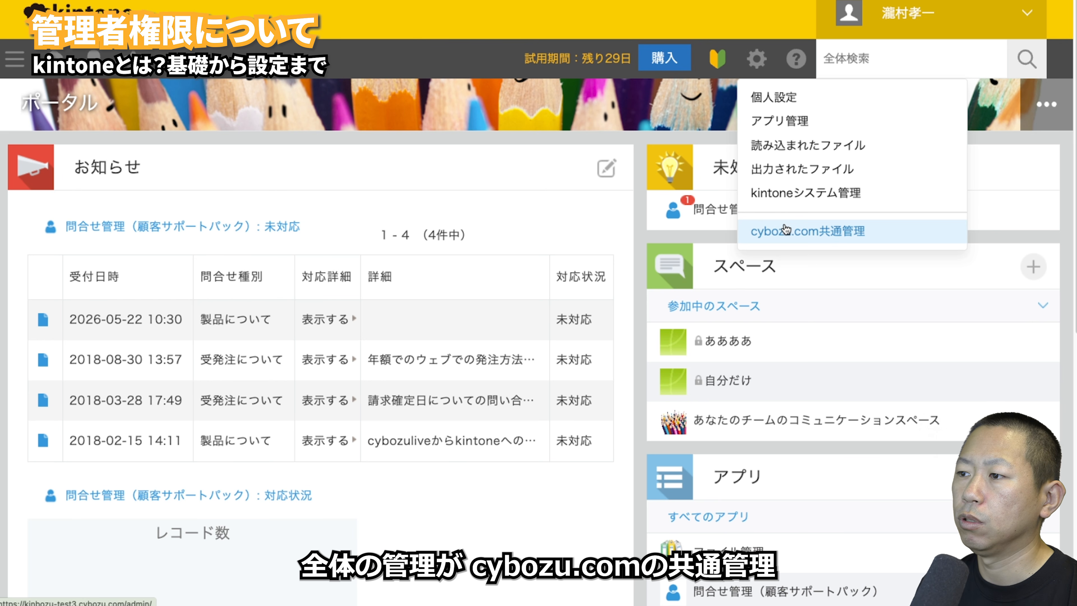
# - Open kintoneシステム管理 from the gear menu and return to its admin menu with the breadcrumb
pyautogui.click(794, 200)
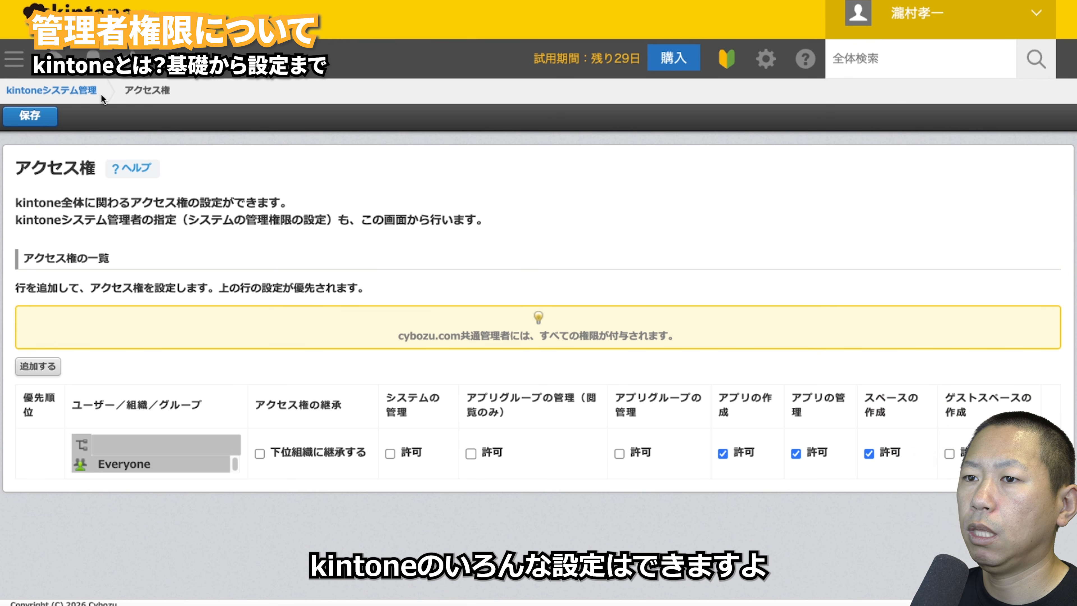
pyautogui.click(78, 90)
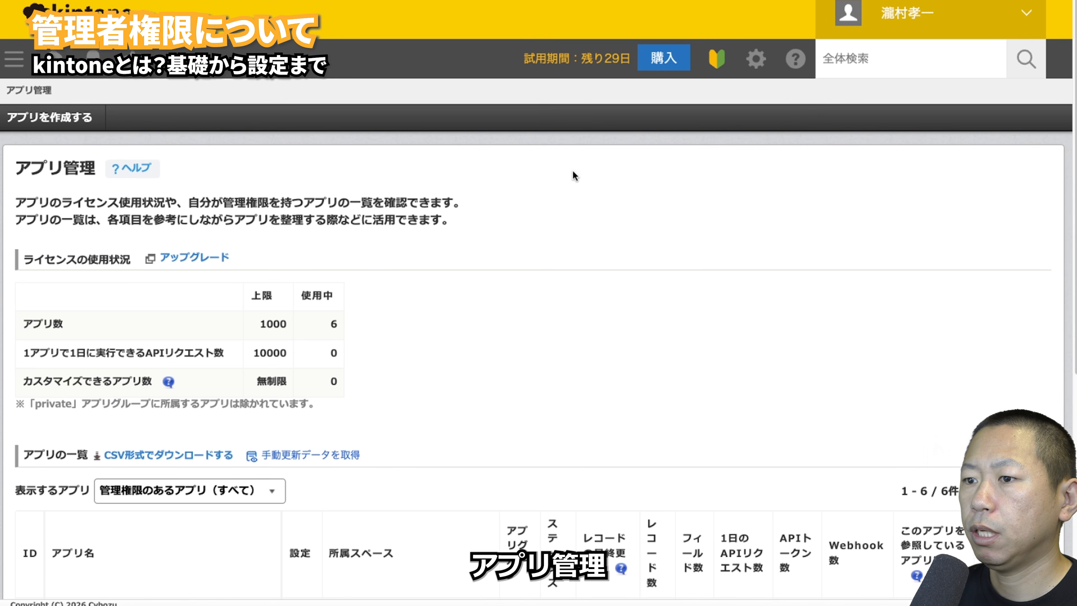
pyautogui.scroll(-3, 512, 246)
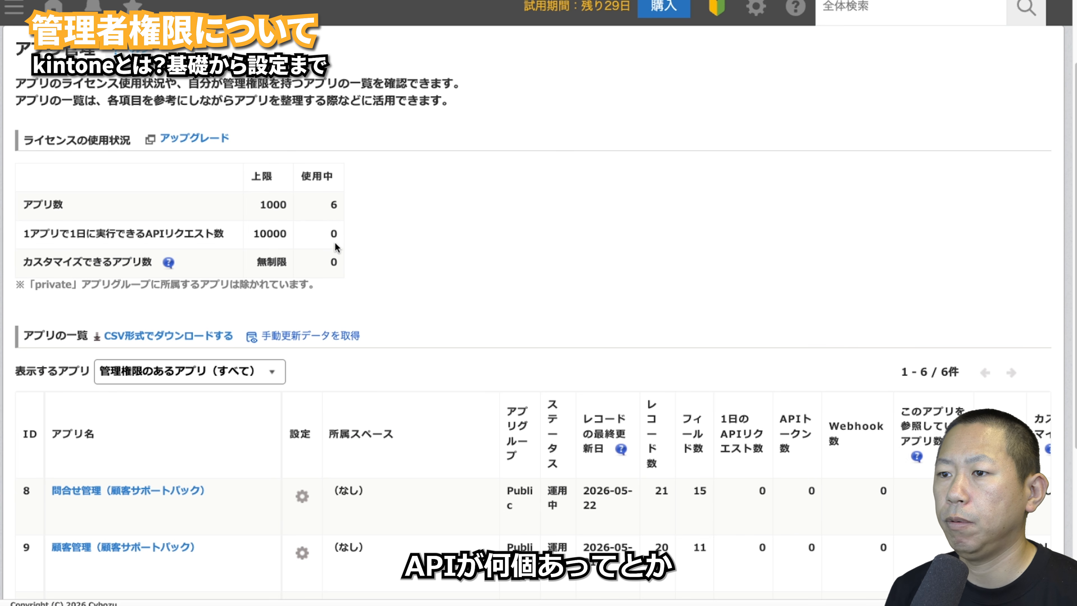
pyautogui.scroll(-5, 427, 300)
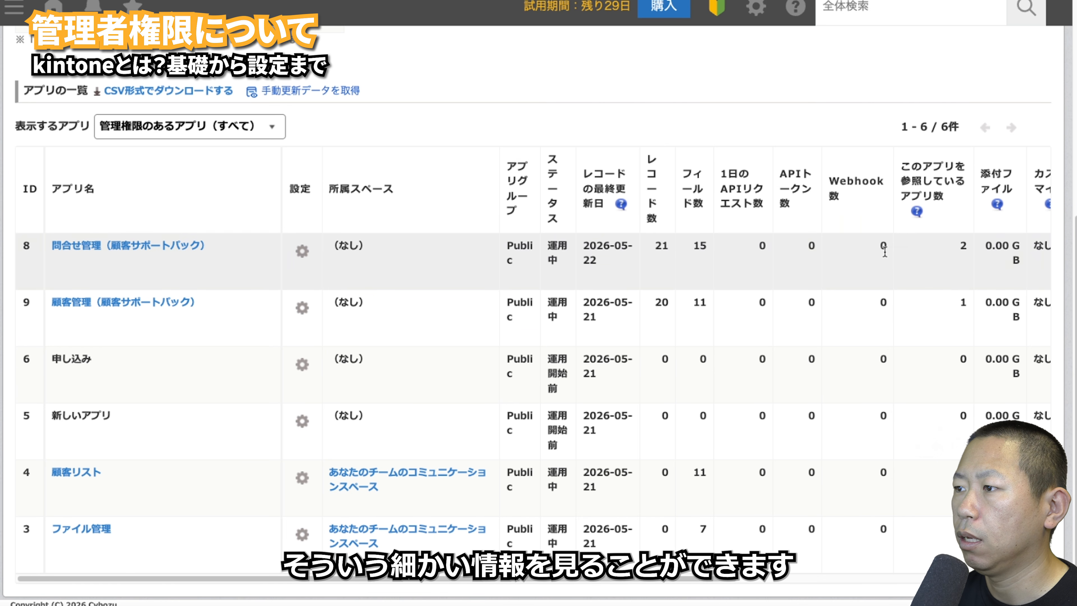
pyautogui.moveTo(721, 579); pyautogui.dragTo(1036, 578)
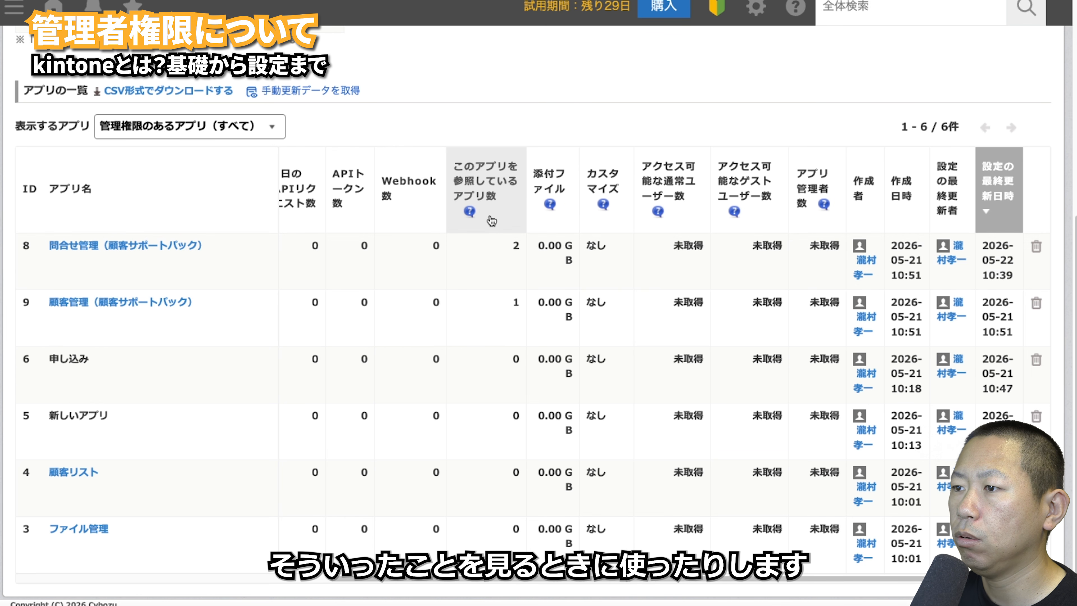
pyautogui.scroll(5, 374, 213)
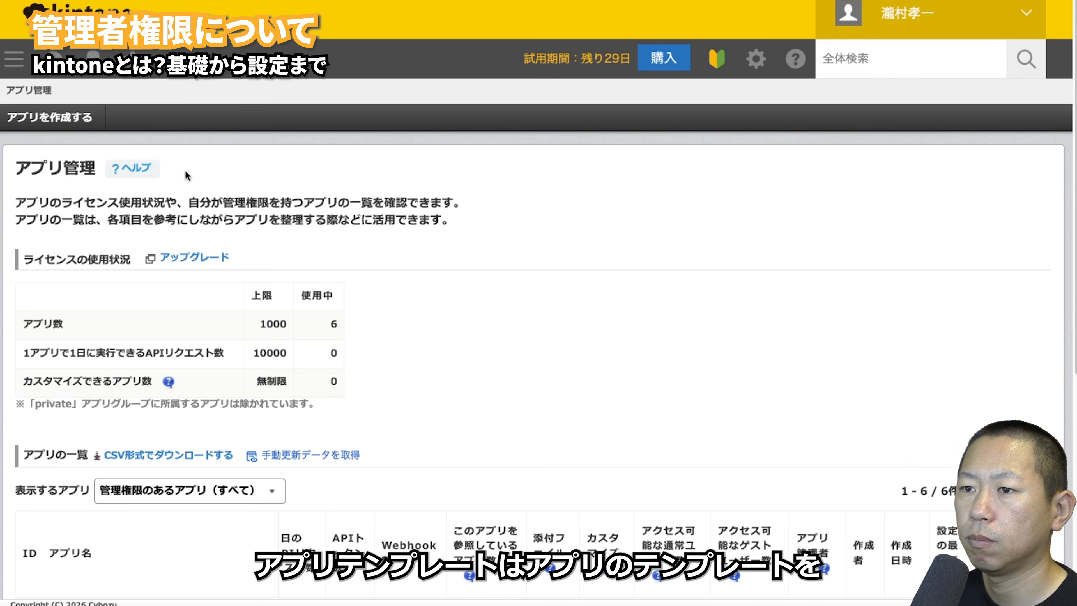
# - Start a 顧客リスト app template, cancel it at the details form, and return to the admin menu
pyautogui.click(306, 242)
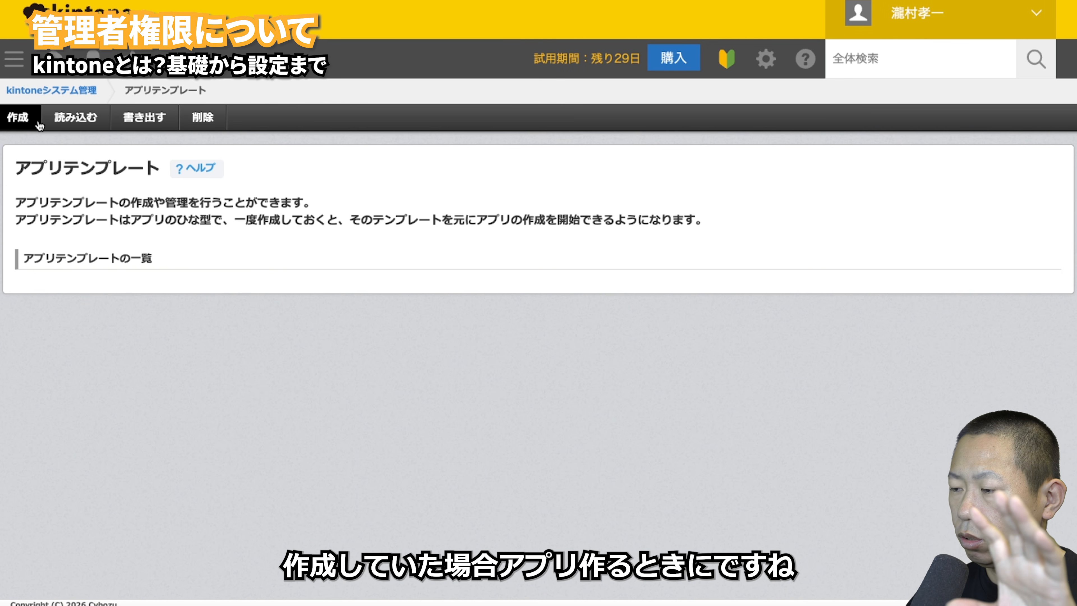
pyautogui.click(18, 117)
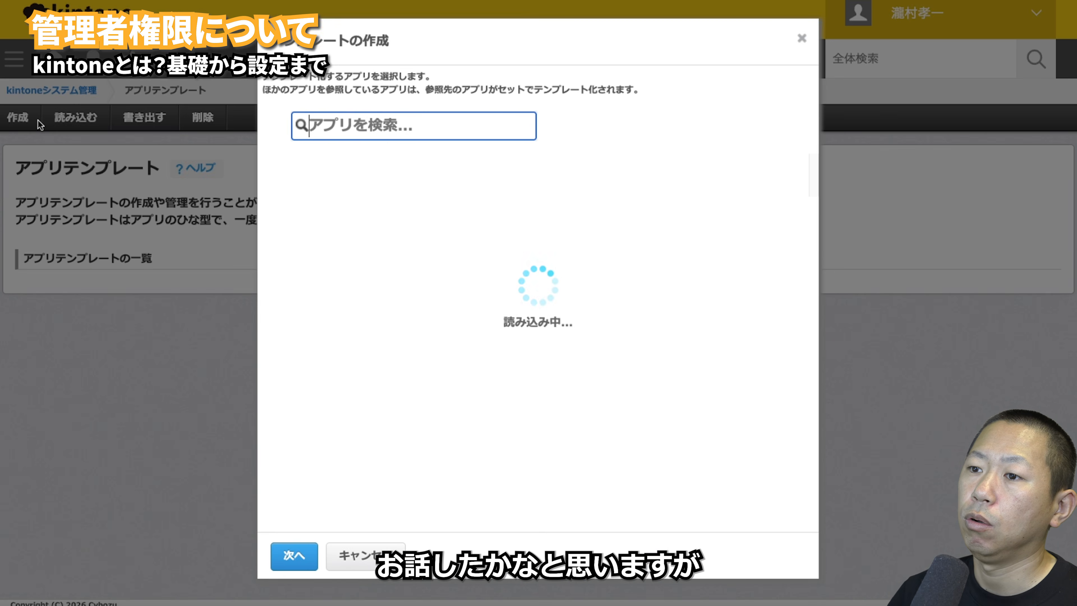
pyautogui.click(452, 415)
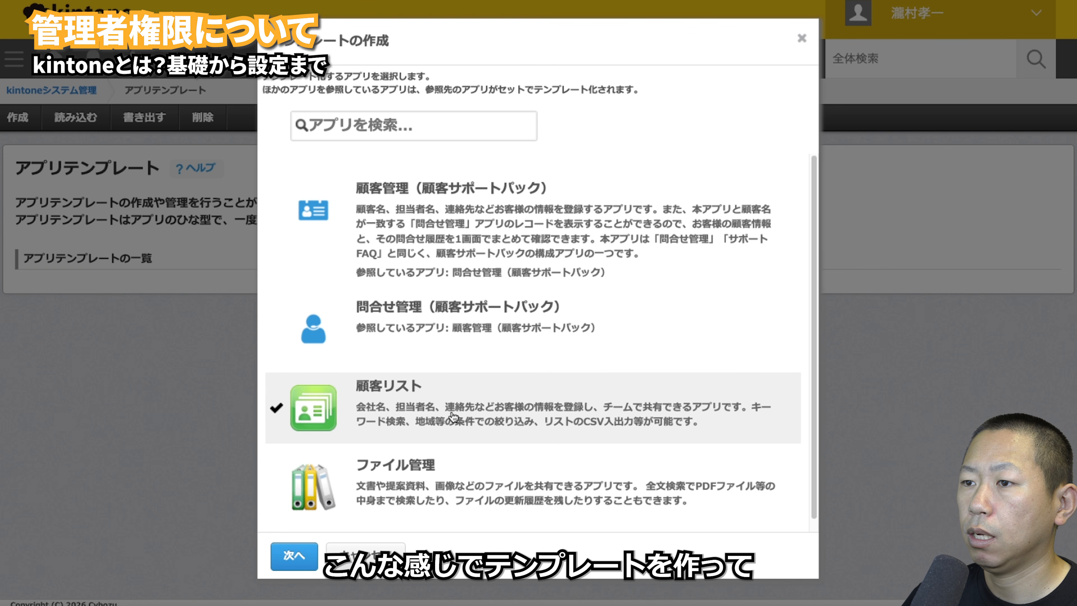
pyautogui.click(286, 557)
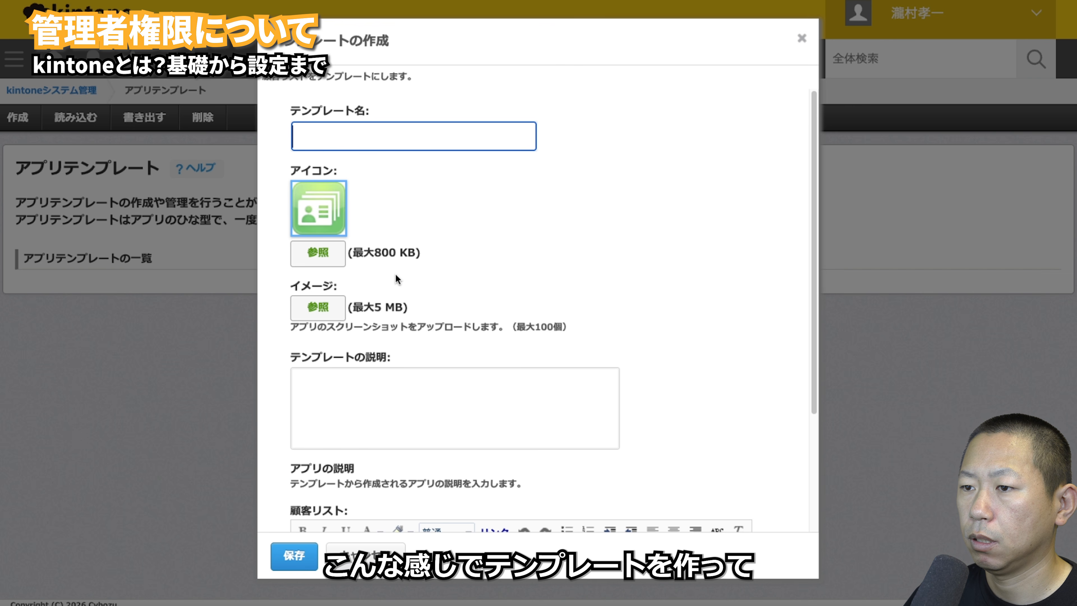
pyautogui.click(360, 553)
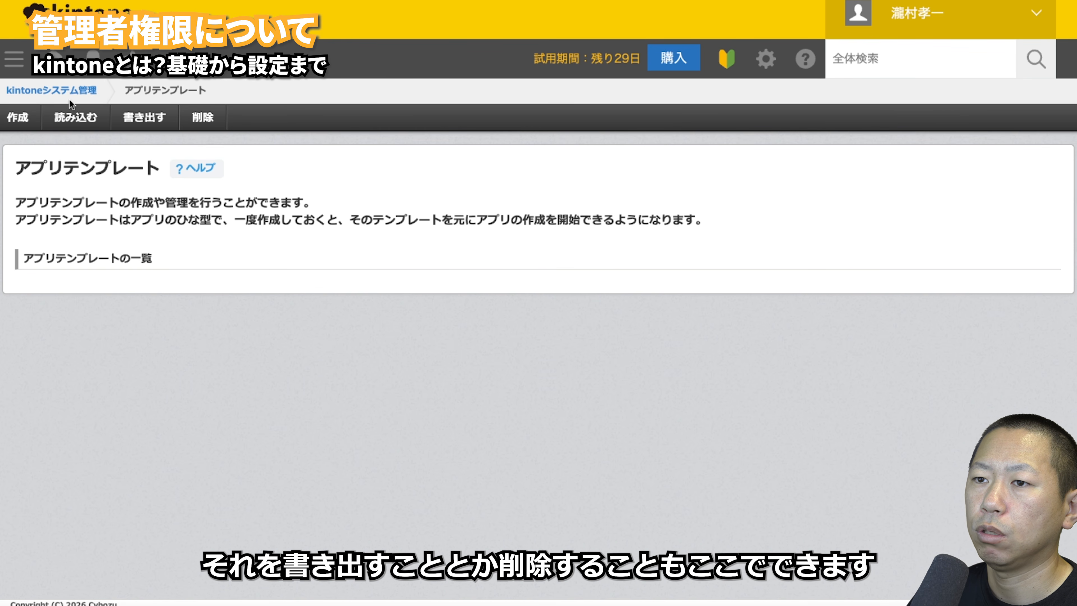
pyautogui.click(66, 90)
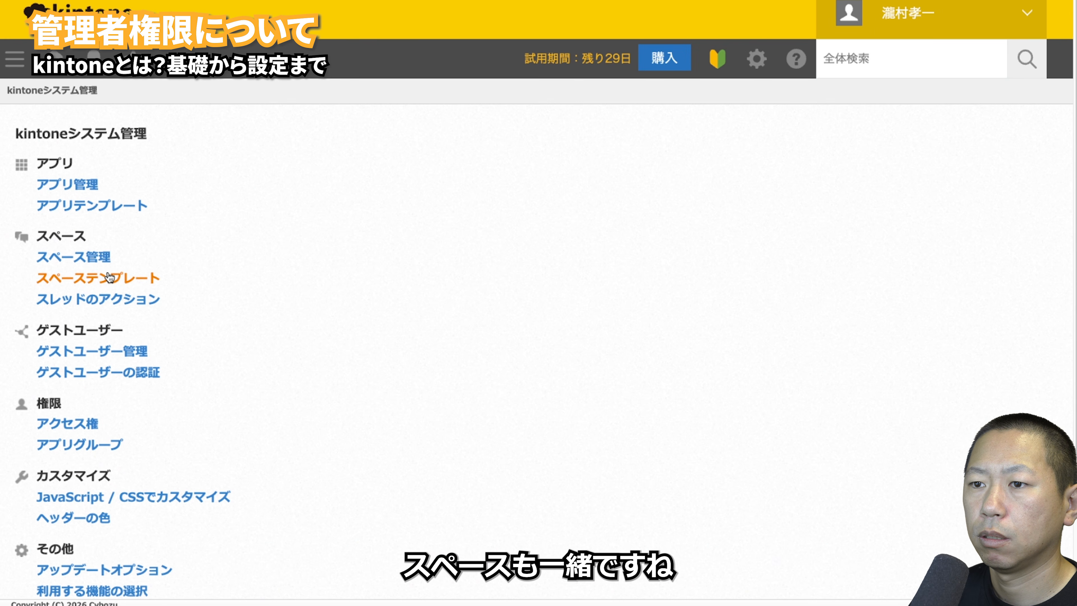
# - Review the スペース管理 and アプリ管理 overview pages, returning to the admin menu after each
pyautogui.click(87, 258)
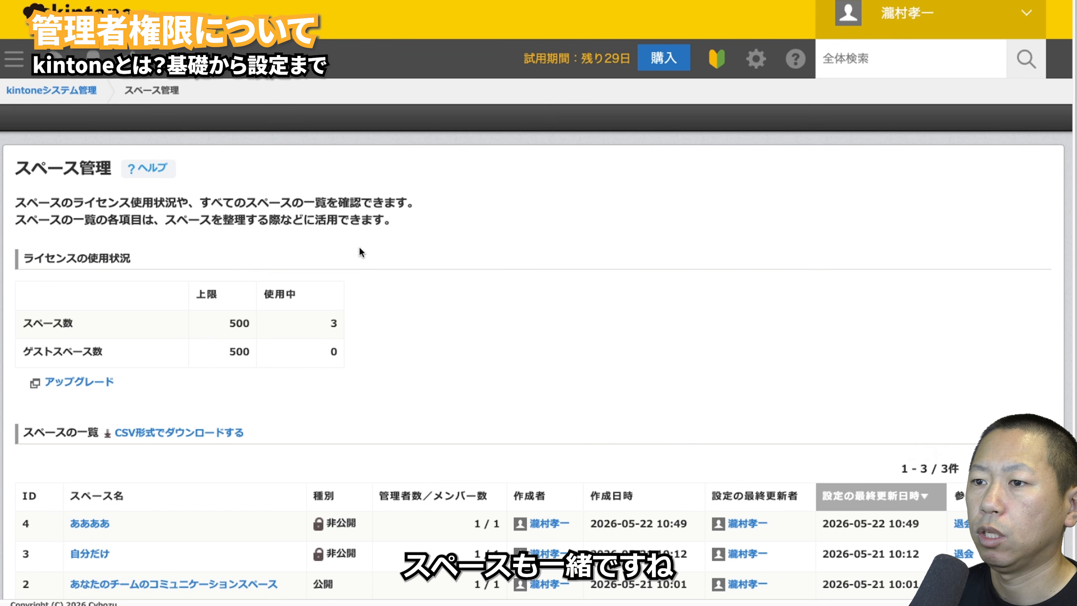
pyautogui.scroll(-1, 365, 293)
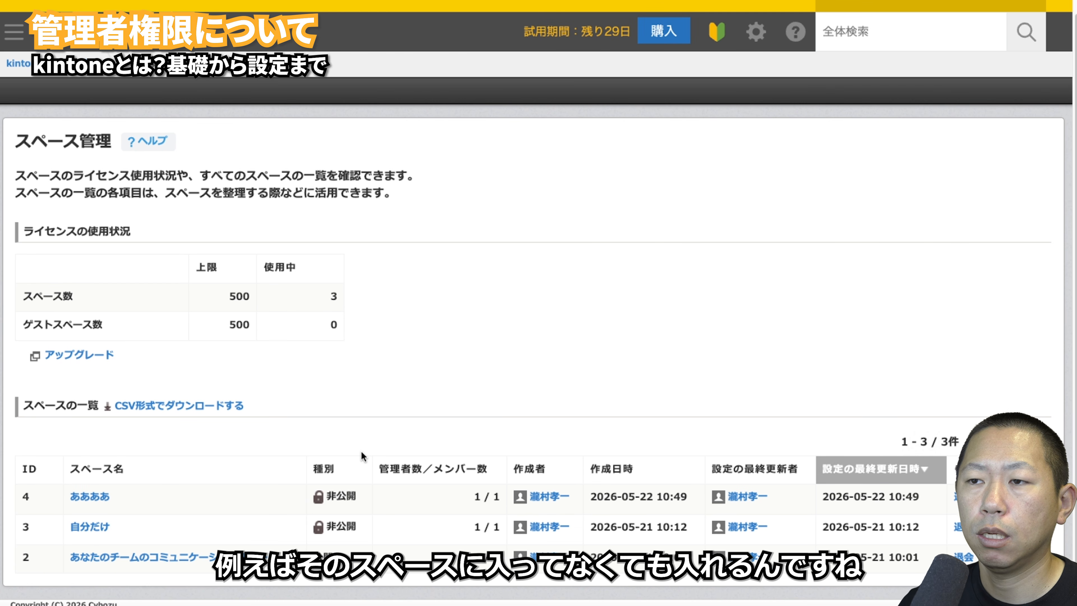
pyautogui.click(58, 66)
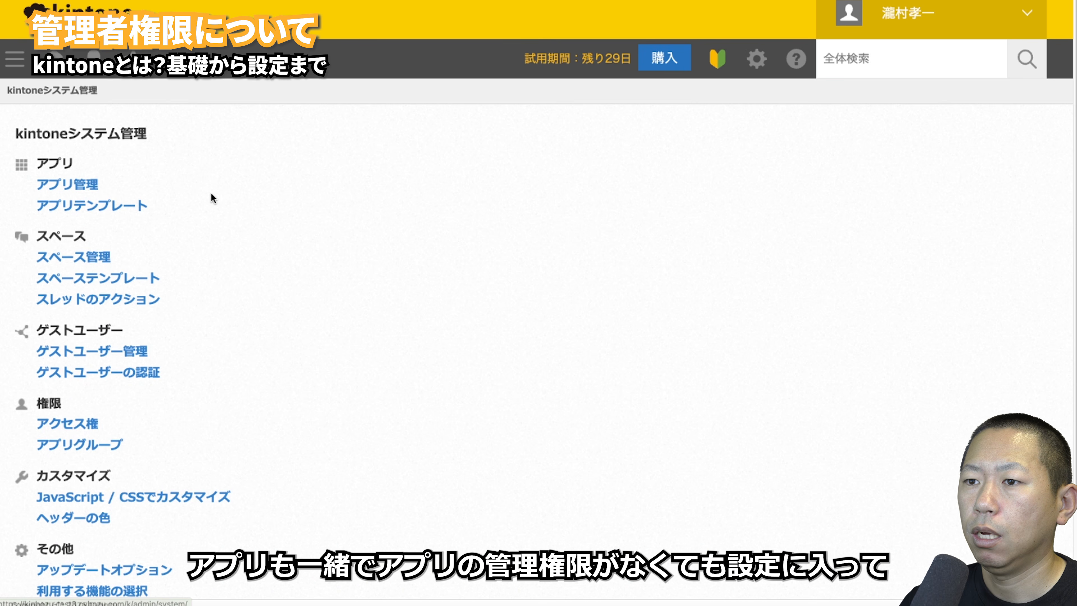
pyautogui.click(67, 184)
pyautogui.scroll(-8, 349, 391)
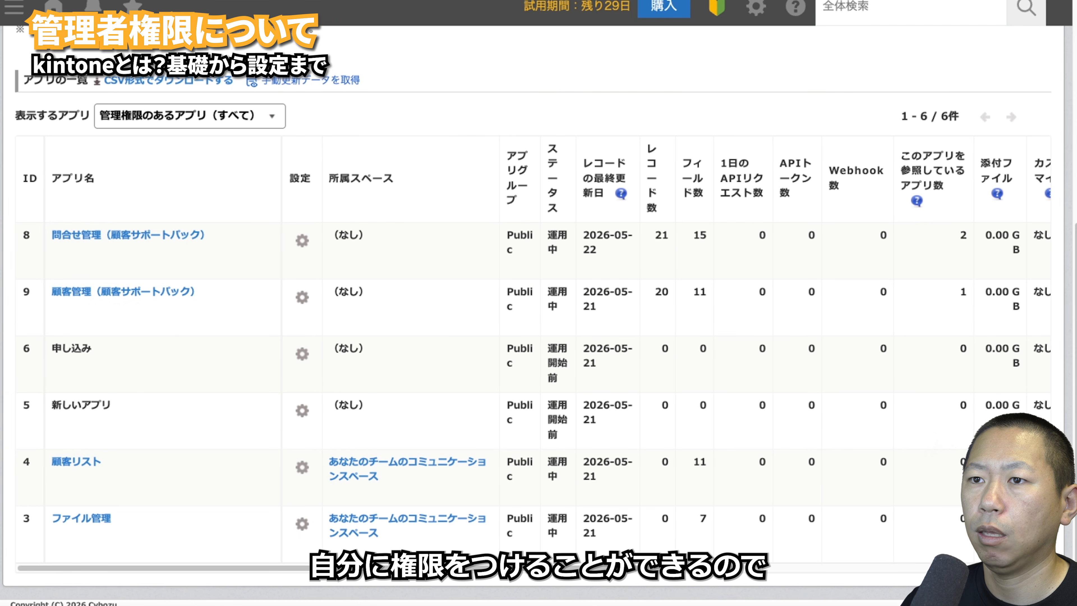
pyautogui.hotkey('alt', 'Left')
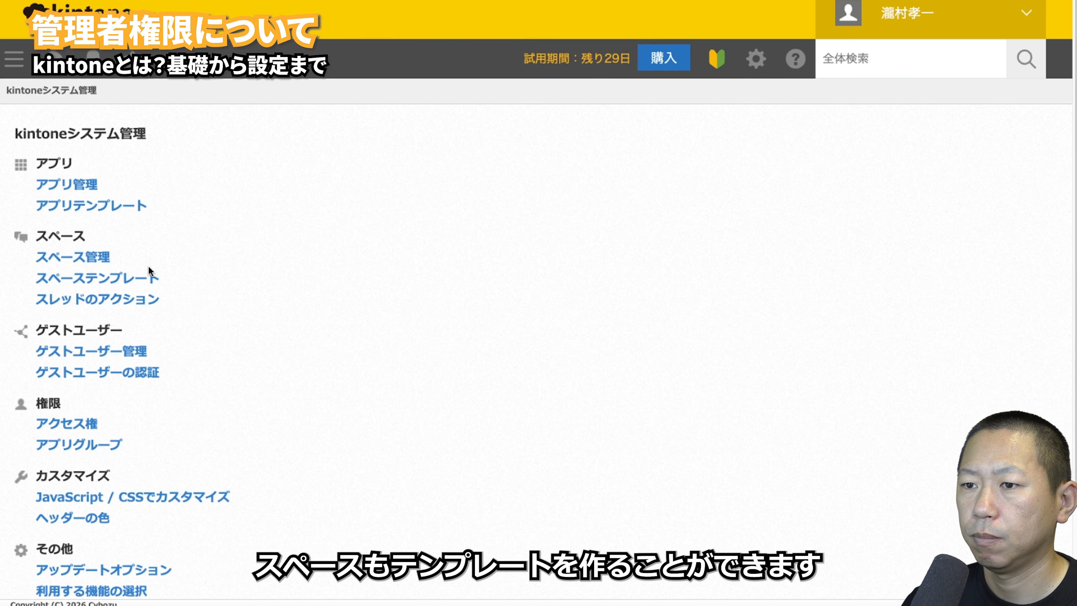
# - Look at スペーステンプレート, then open ゲストユーザー管理, which shows zero guest users
pyautogui.click(146, 281)
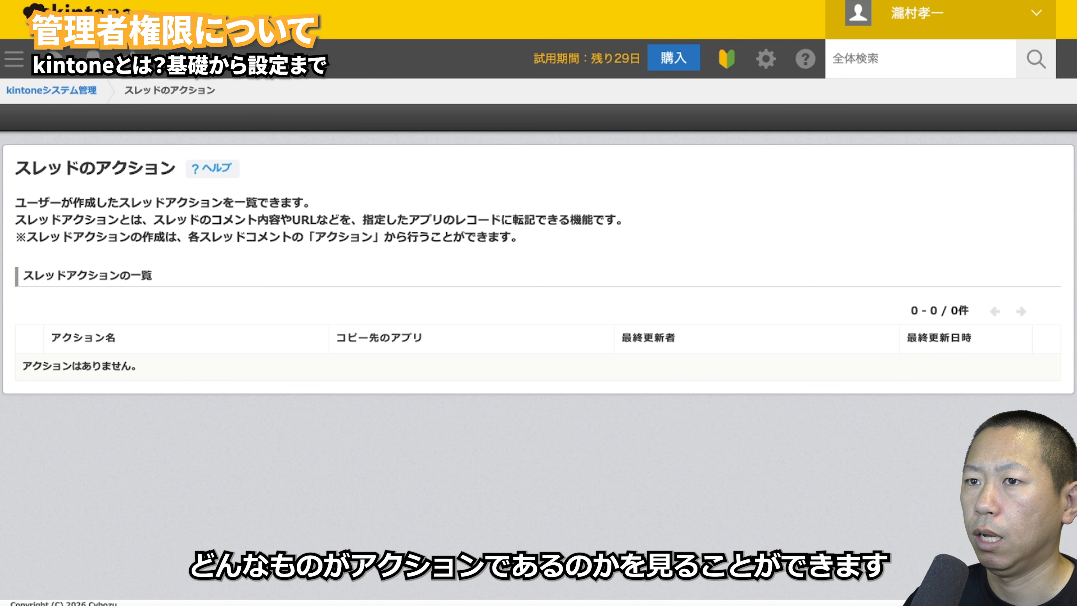
pyautogui.hotkey('alt', 'Left')
pyautogui.scroll(-2, 329, 303)
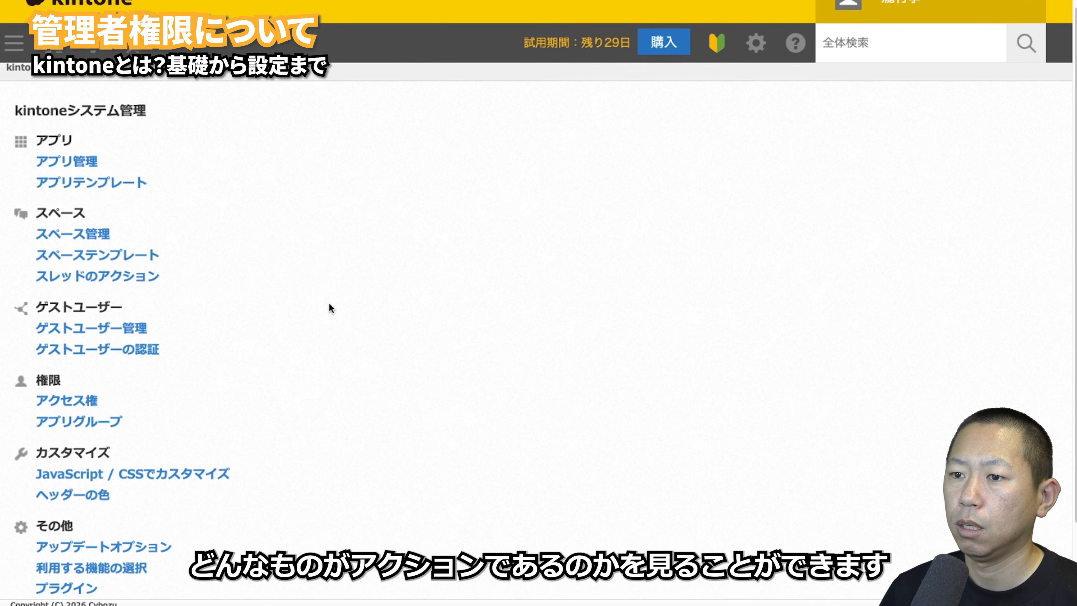
pyautogui.click(109, 318)
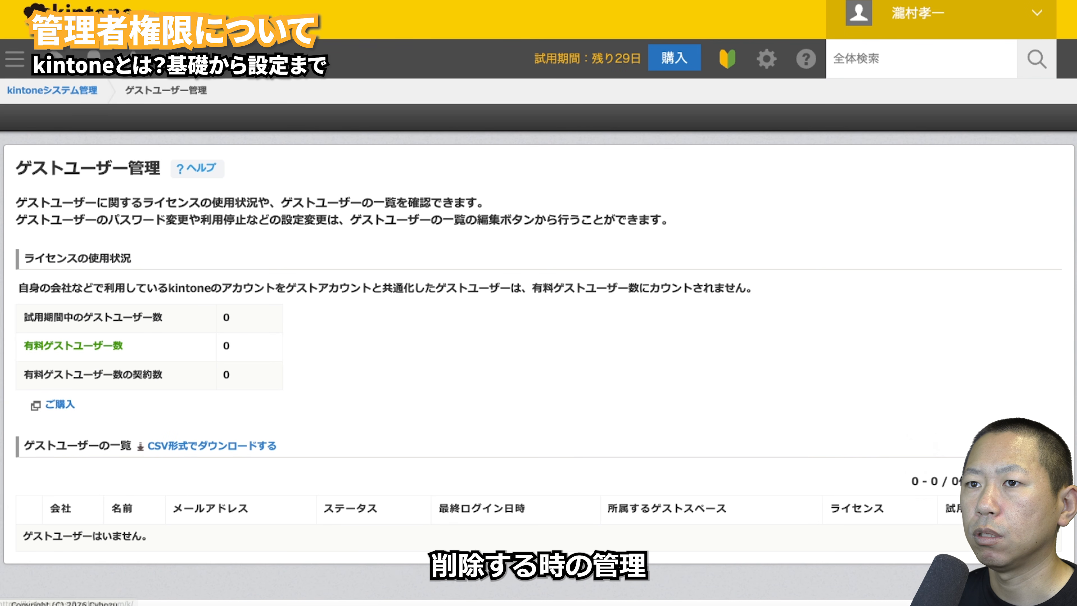
# - Return to the admin menu and remove app creation (アプリの作成) permission from Everyone
pyautogui.hotkey('alt', 'Left')
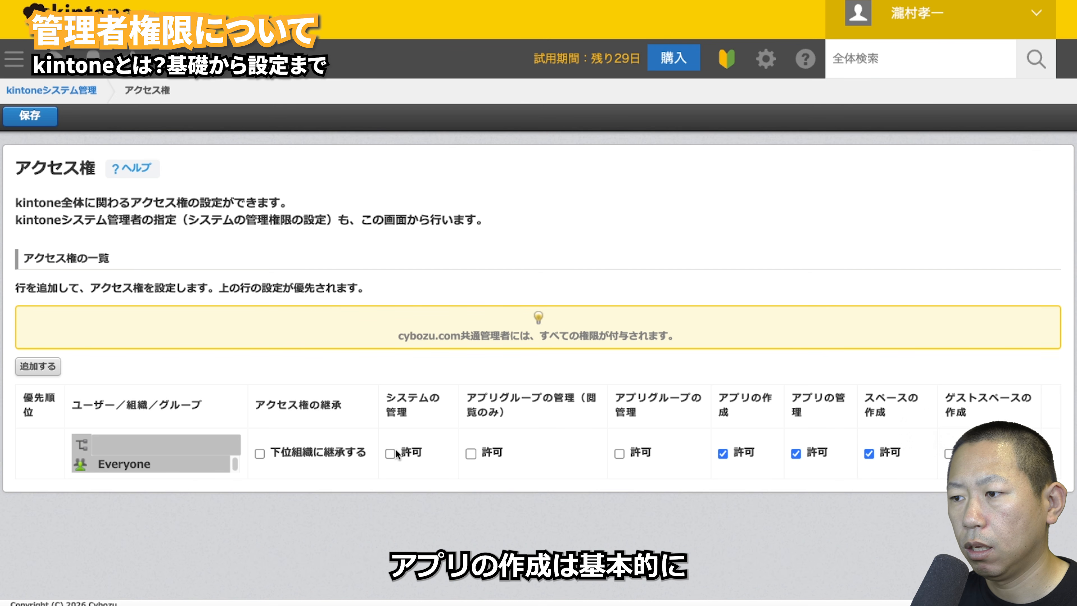
pyautogui.click(720, 454)
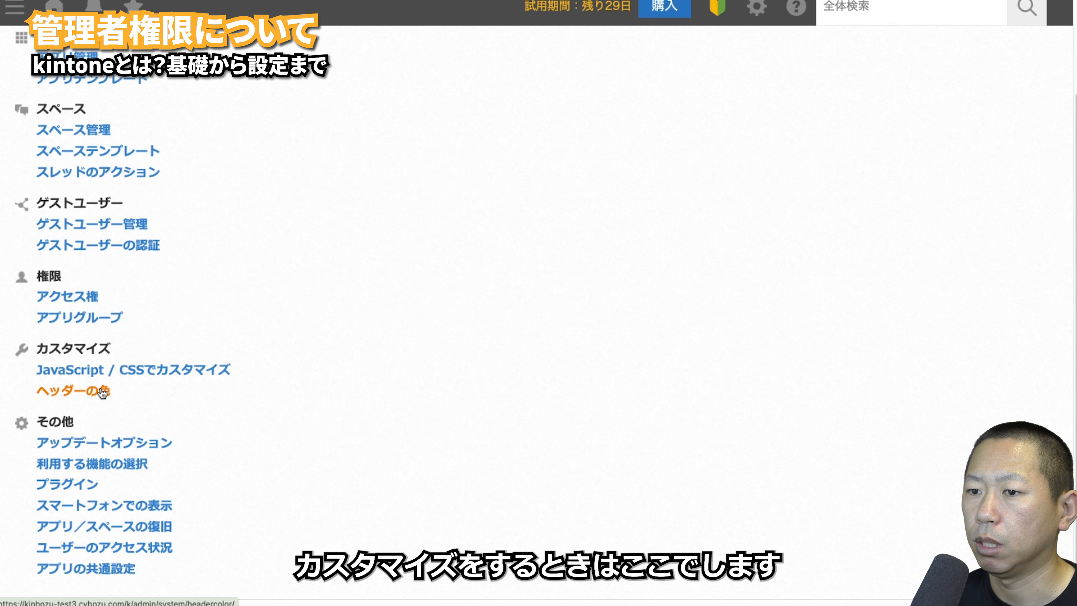
# - Change the kintone header colour to blue #37a5f3 and save it
pyautogui.click(103, 393)
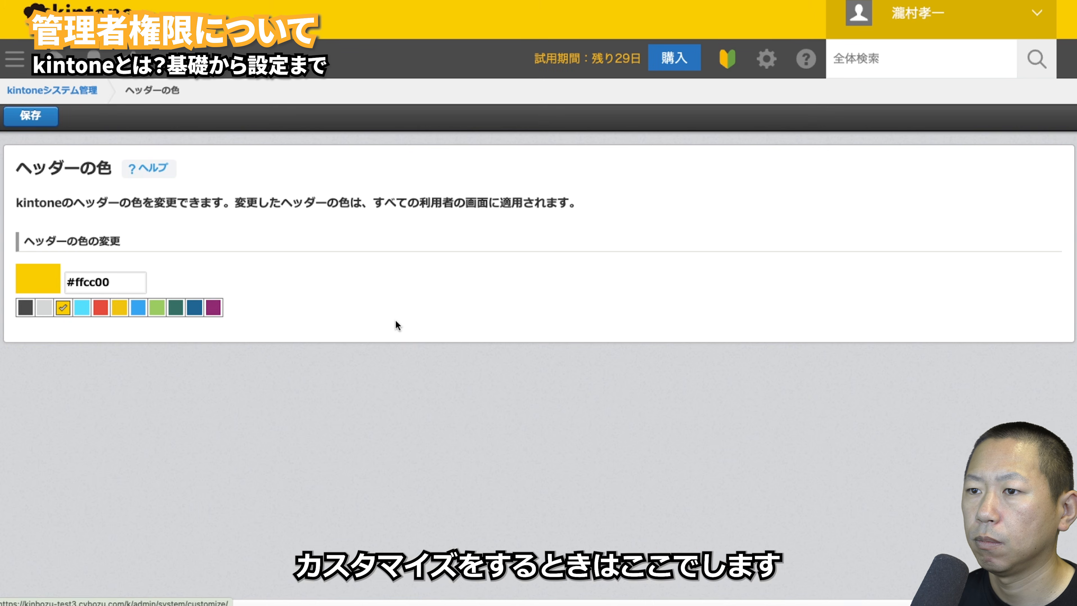
pyautogui.click(143, 308)
pyautogui.click(30, 115)
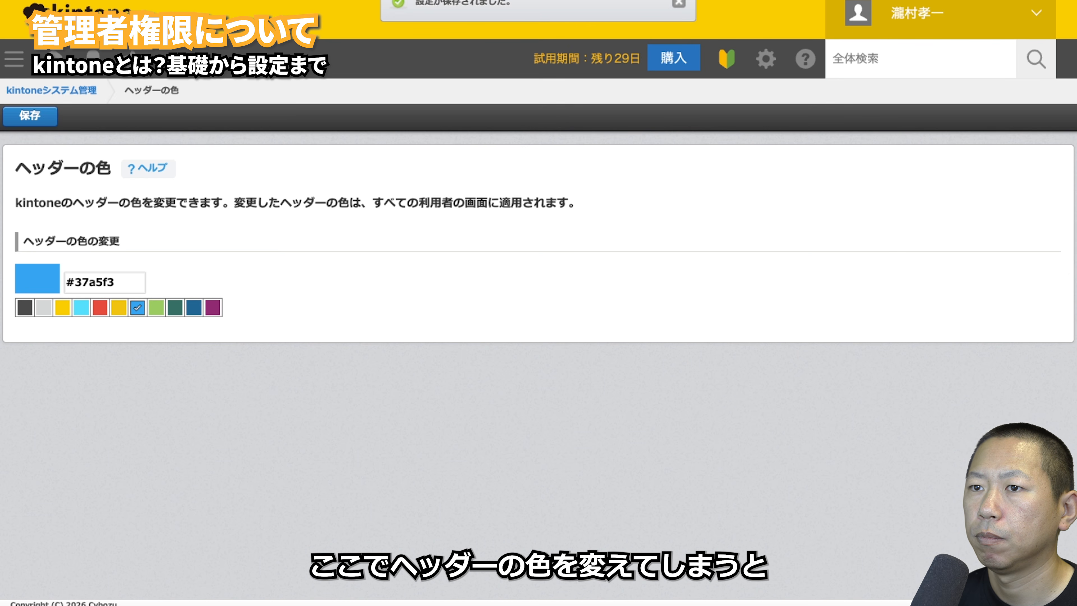
# - Return to the system administration menu and scroll through its settings list
pyautogui.click(70, 92)
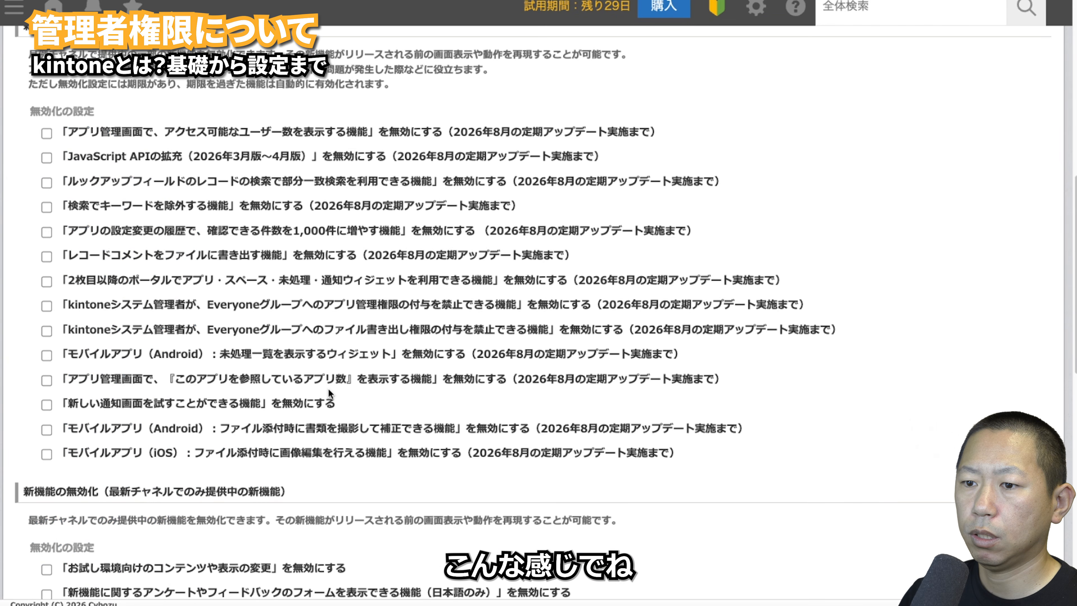
pyautogui.scroll(-5, 328, 389)
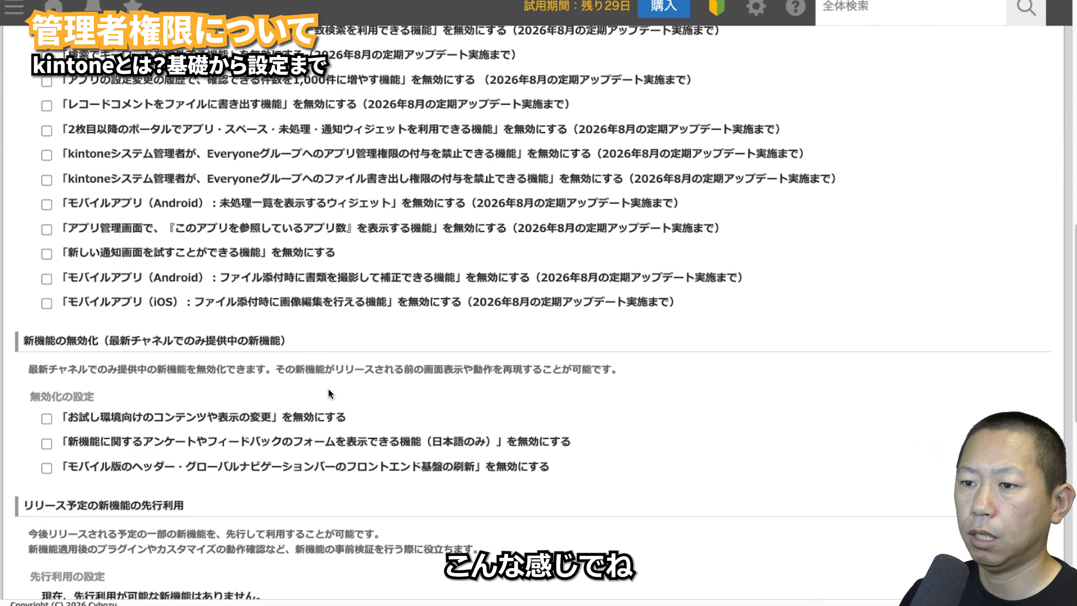
pyautogui.scroll(8, 328, 389)
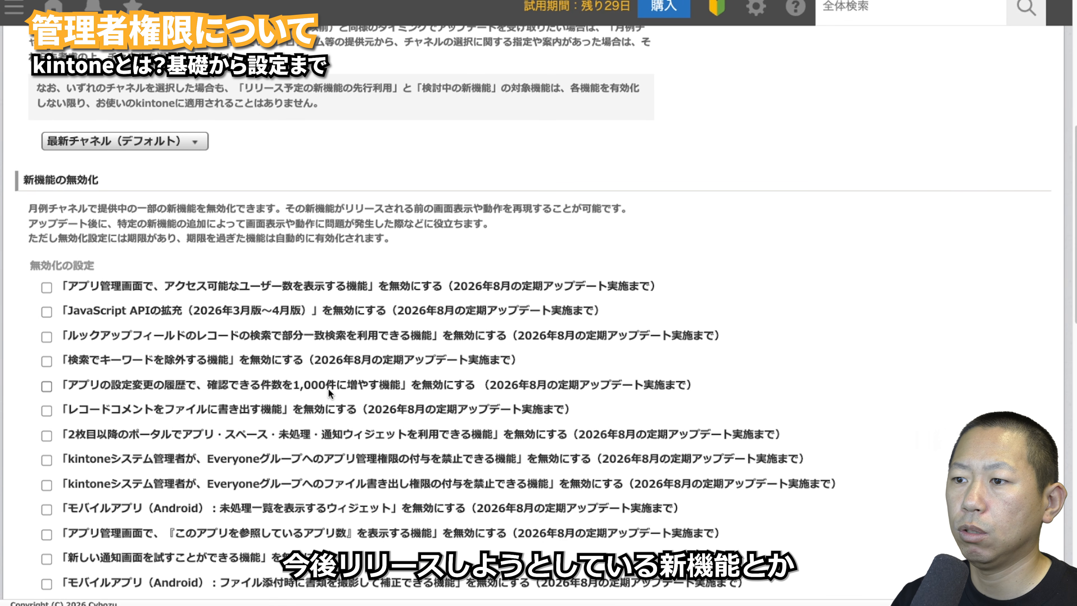
pyautogui.scroll(-10, 328, 390)
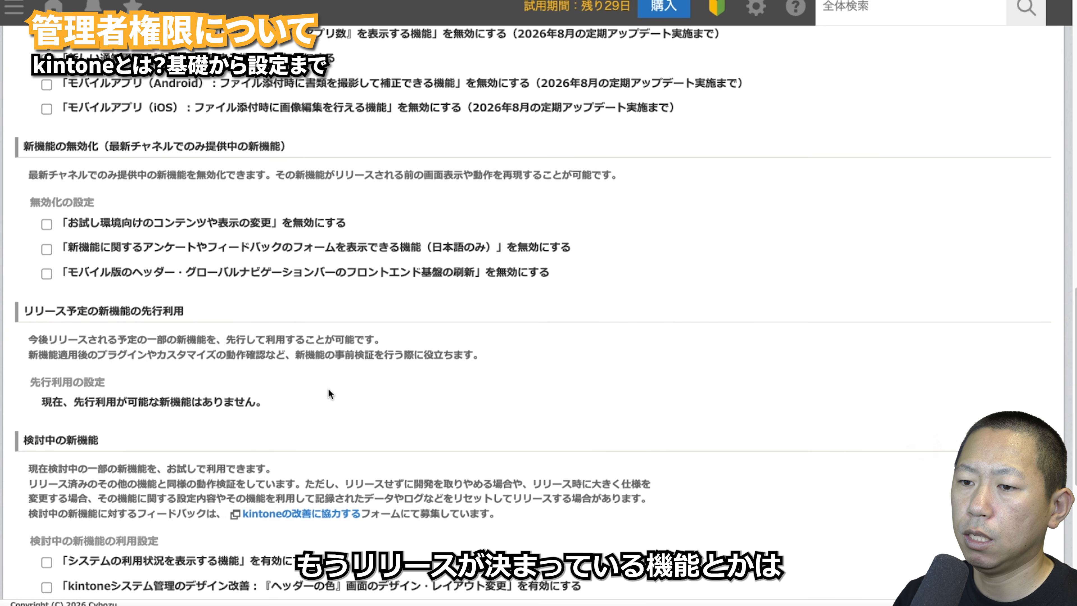
pyautogui.scroll(7, 328, 389)
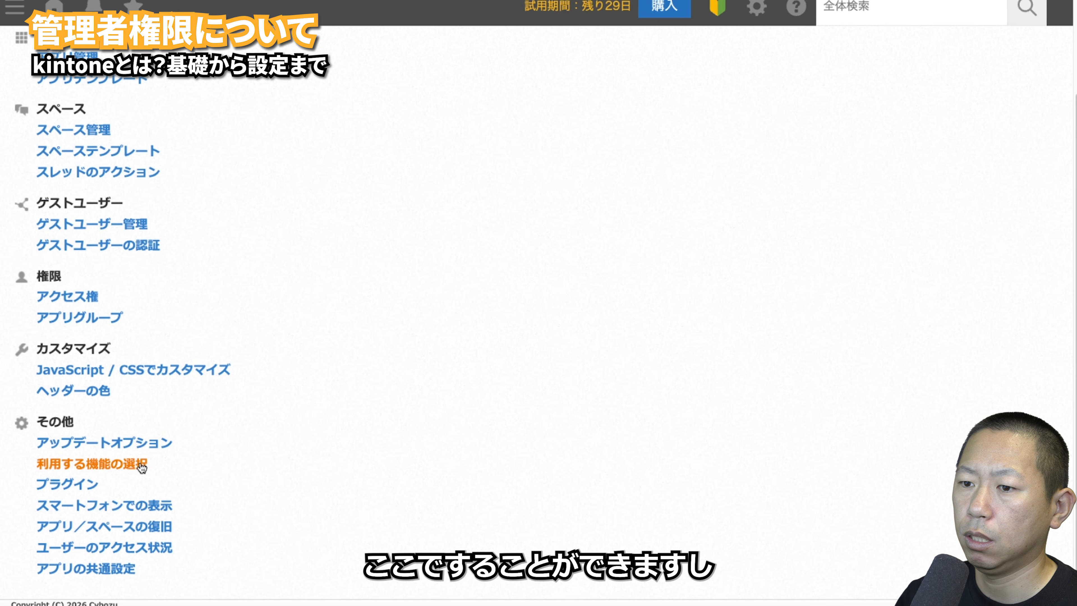
# - In 利用する機能の選択, turn off 通知のメール送信機能 and ゲストスペース機能
pyautogui.click(128, 466)
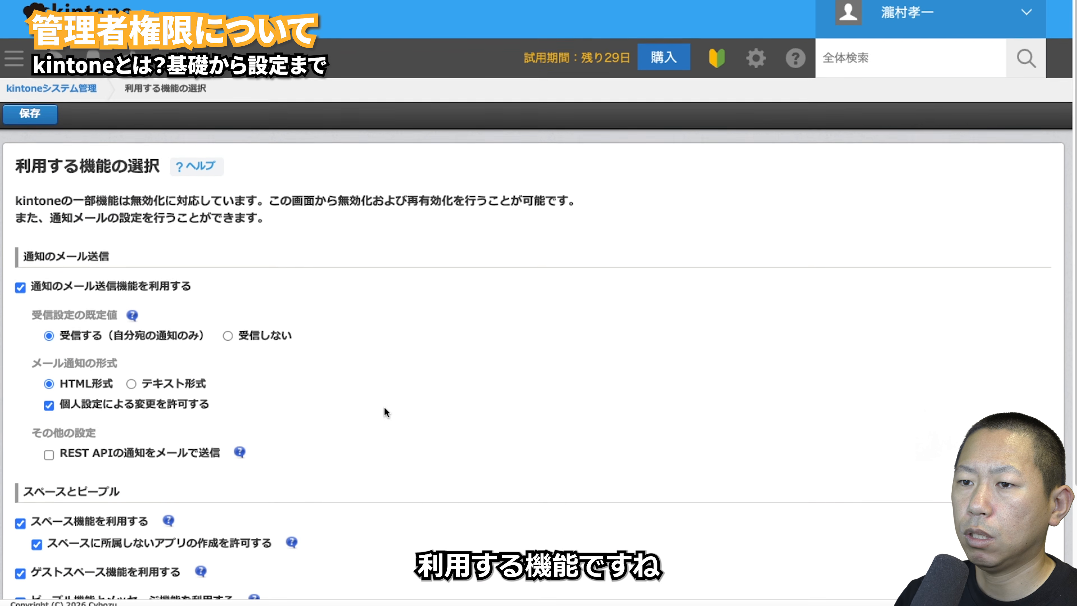
pyautogui.scroll(-1, 385, 408)
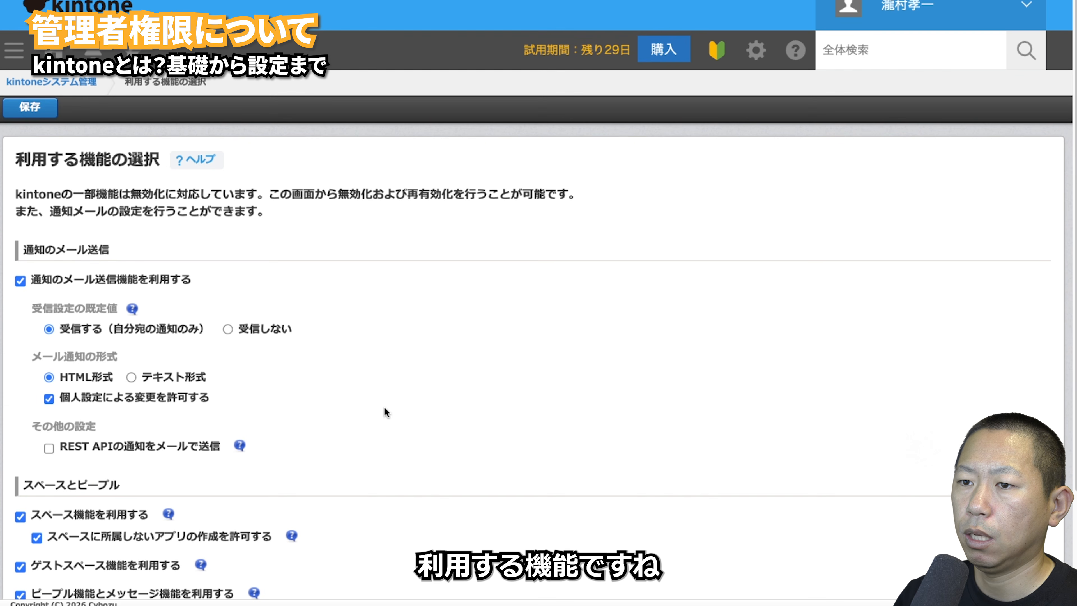
pyautogui.click(20, 281)
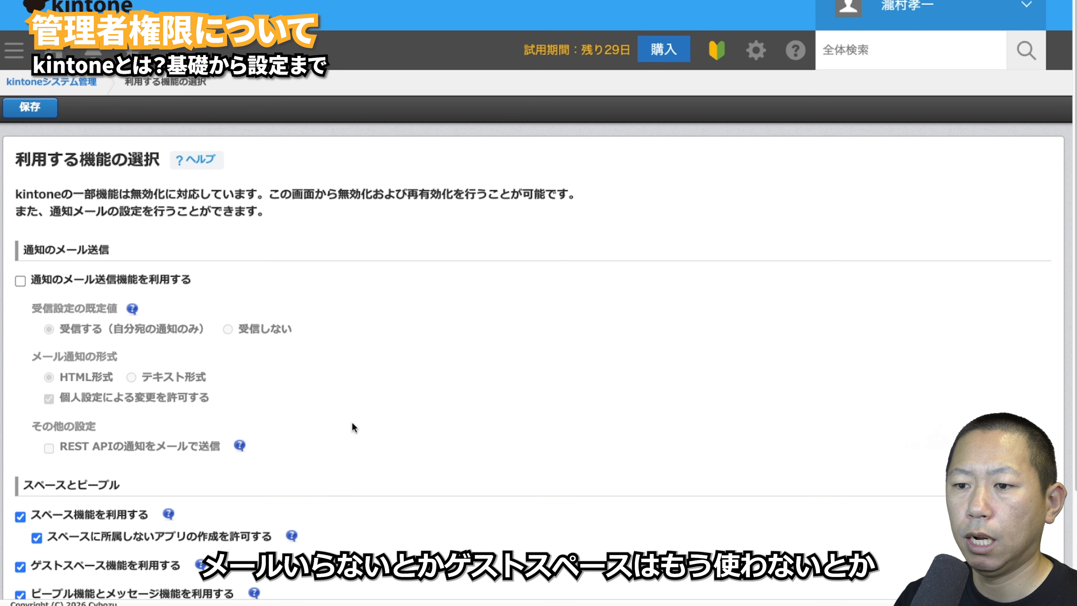
pyautogui.scroll(-3, 353, 423)
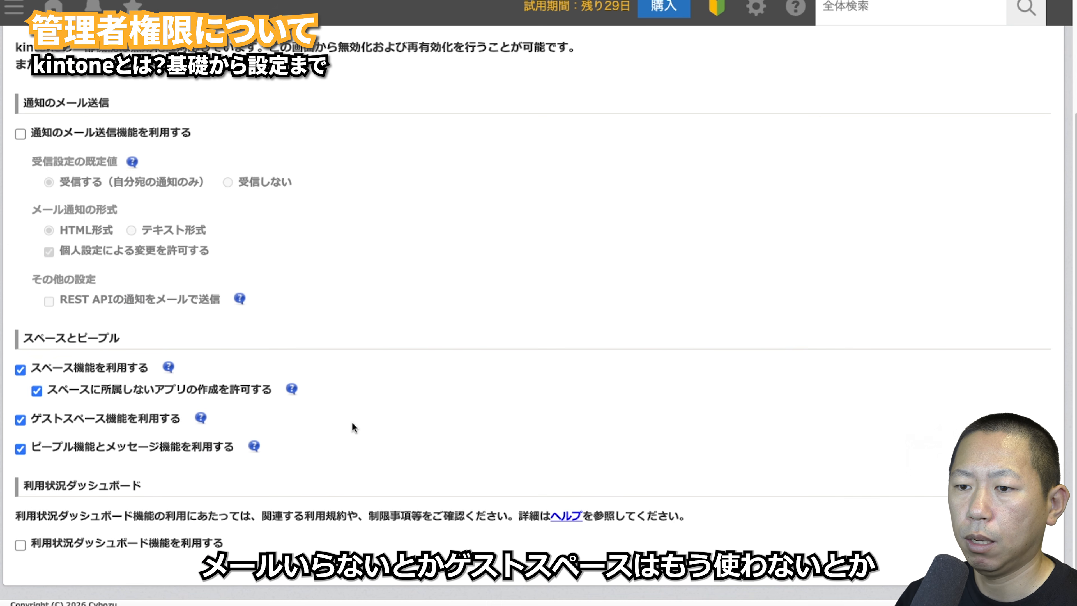
pyautogui.click(19, 421)
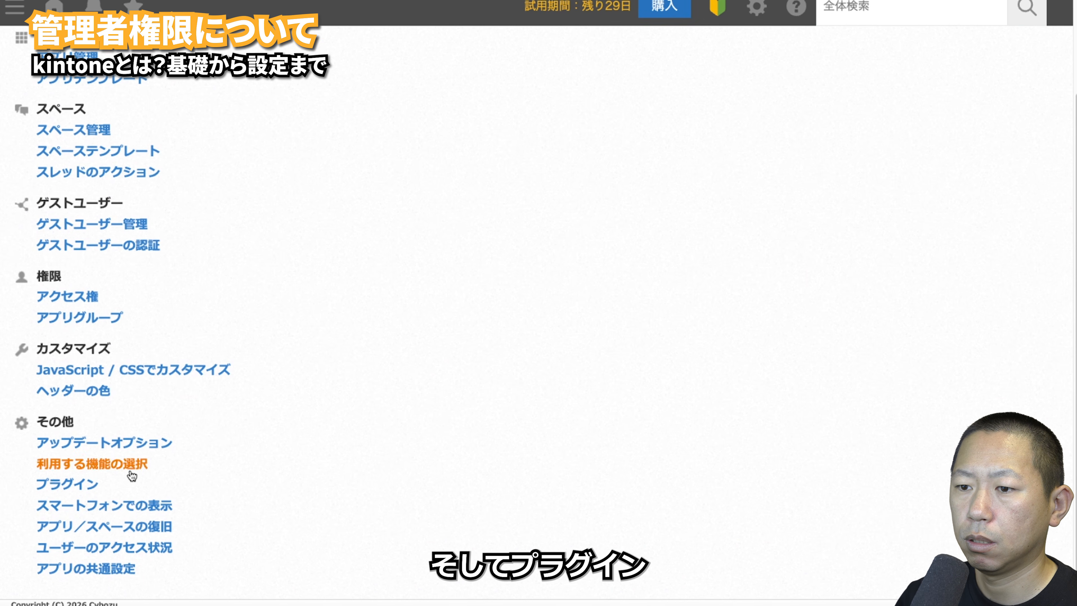
# - Review the プラグイン, アプリ／スペースの復旧 and ユーザーのアクセス状況 pages, then go back to the menu
pyautogui.click(73, 482)
pyautogui.scroll(-4, 221, 264)
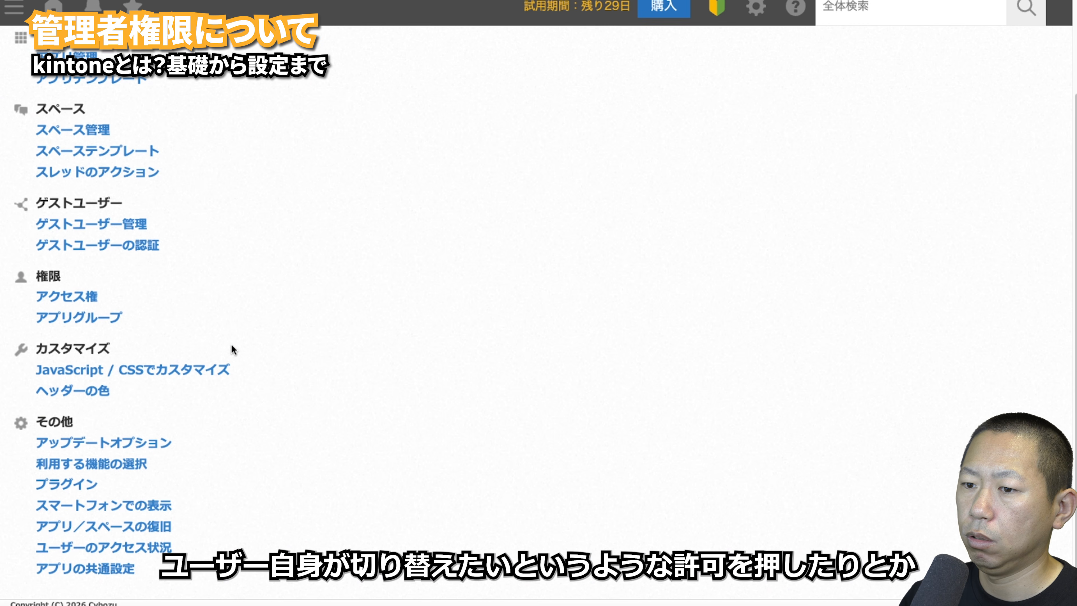
pyautogui.click(160, 525)
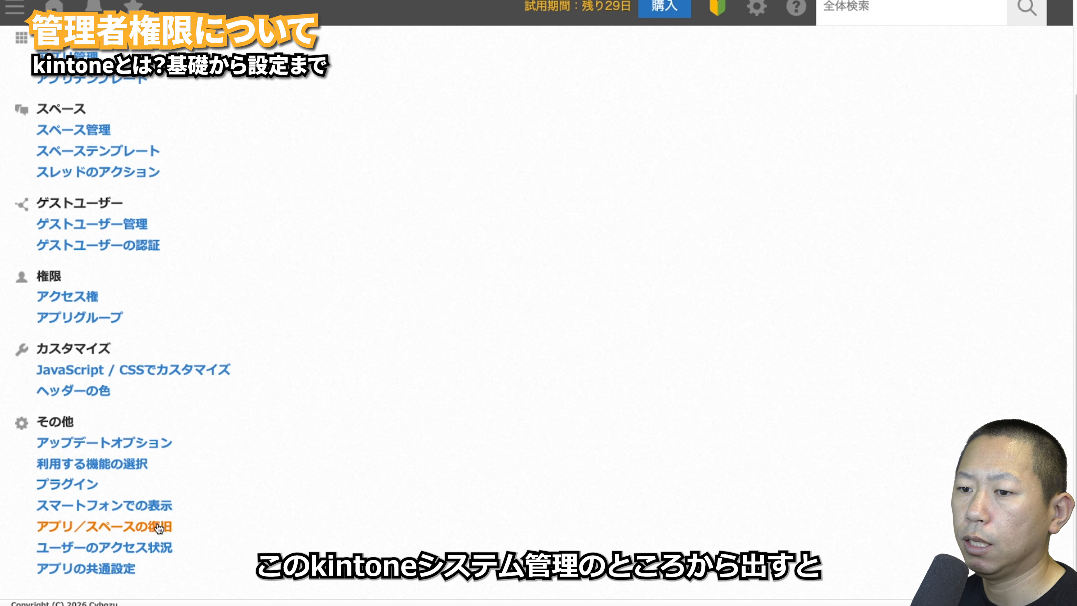
pyautogui.click(149, 546)
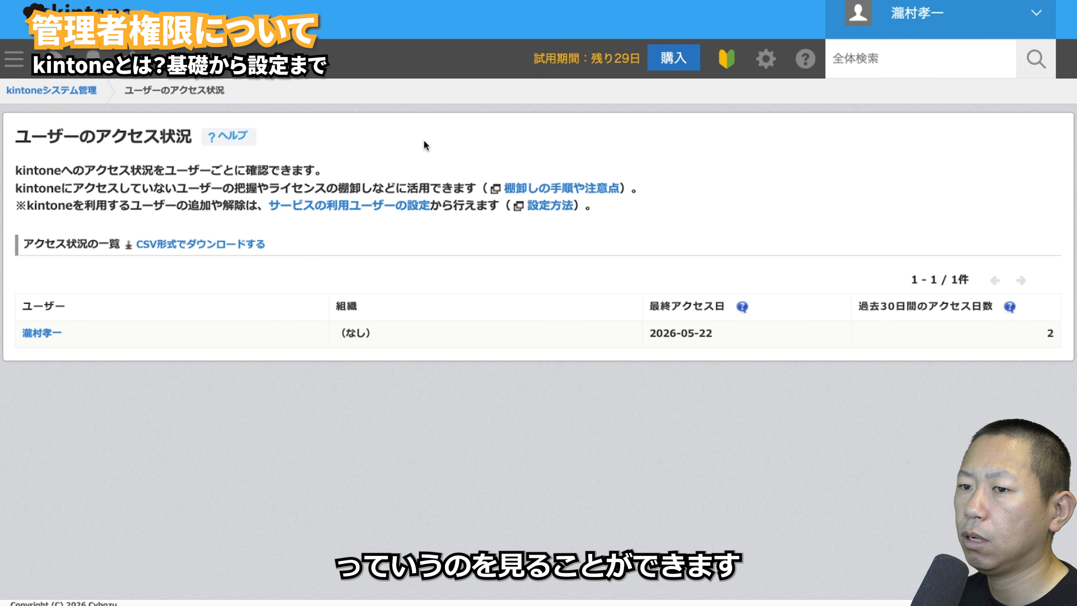
pyautogui.hotkey('alt', 'Left')
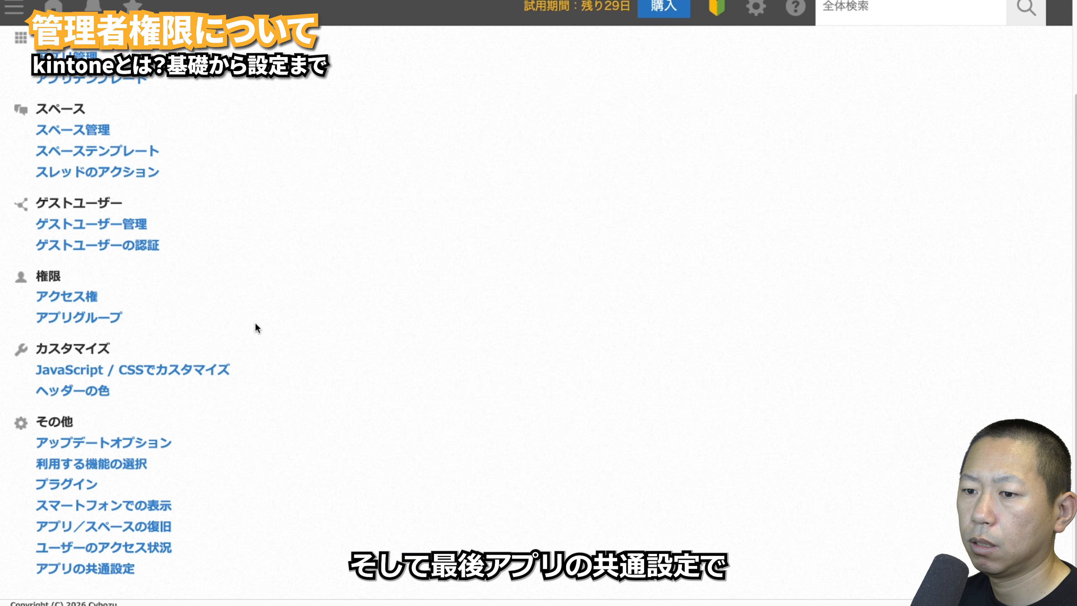
# - Open アプリの共通設定 under その他 in the System Administration menu
pyautogui.click(89, 570)
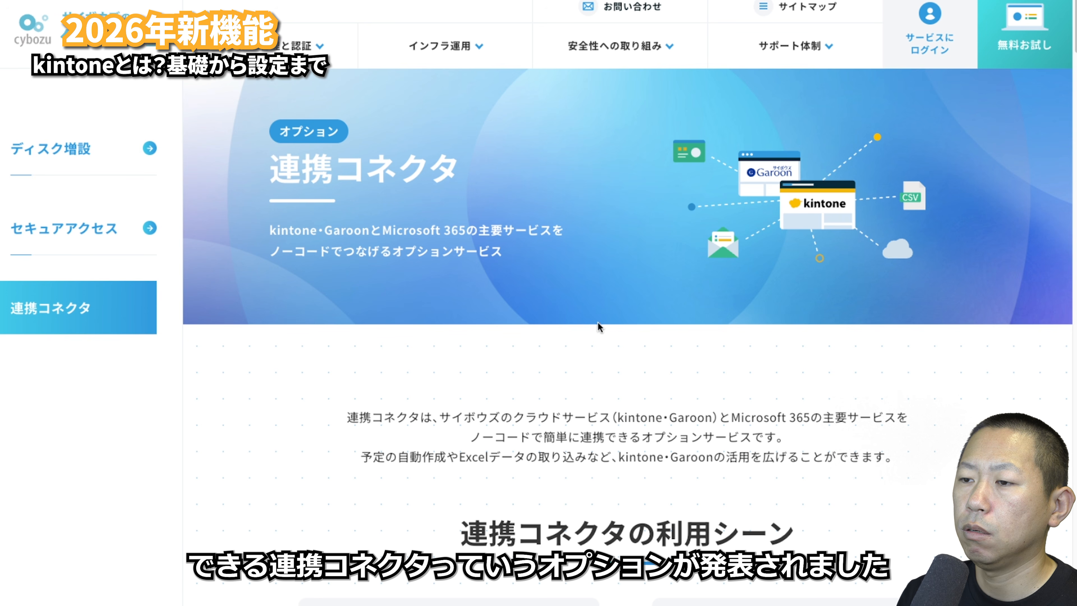
# - Scroll the 連携コネクタ page from 利用シーン down to the 価格と購入方法 pricing table
pyautogui.scroll(-5, 443, 294)
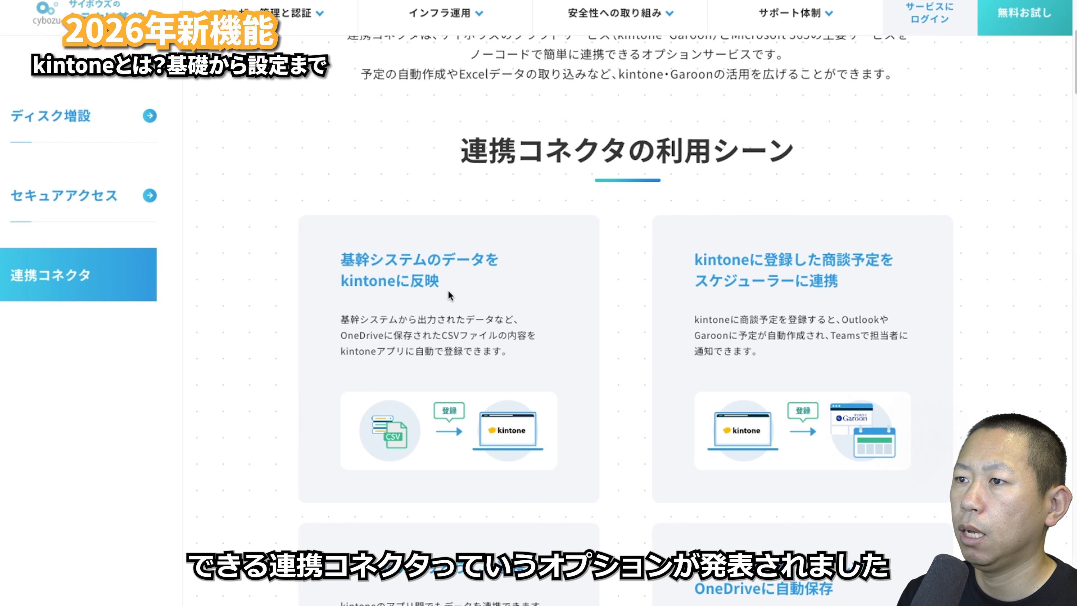
pyautogui.scroll(-4, 450, 295)
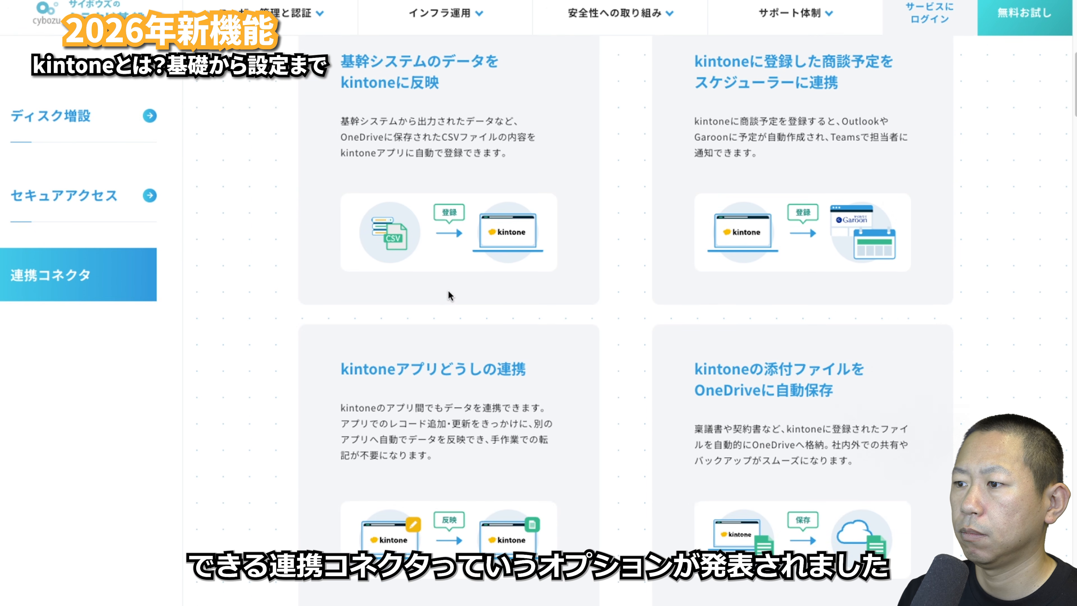
pyautogui.scroll(-4, 449, 294)
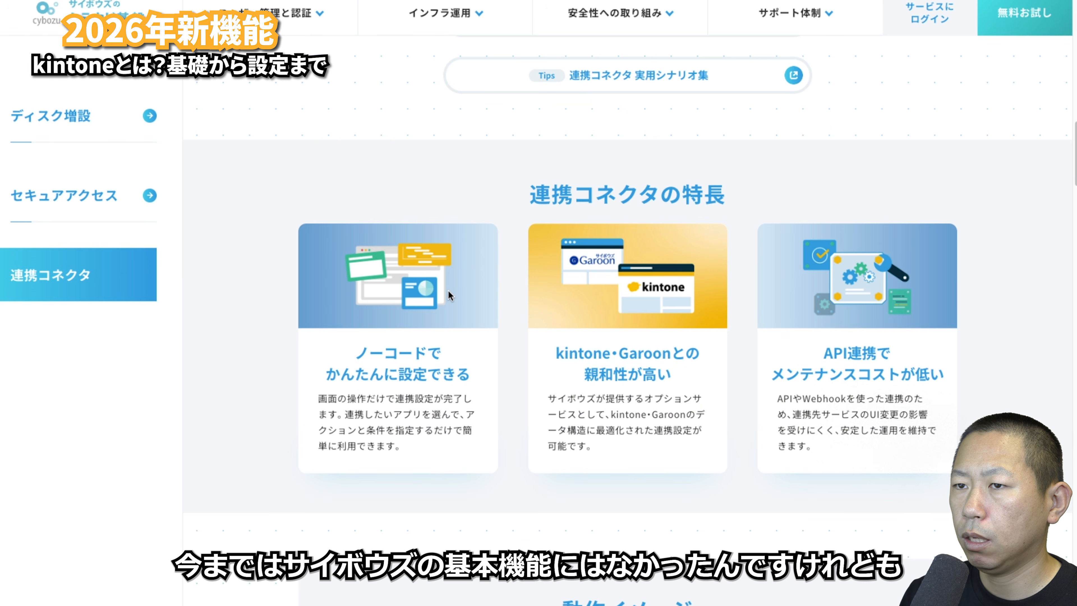
pyautogui.scroll(-7, 450, 294)
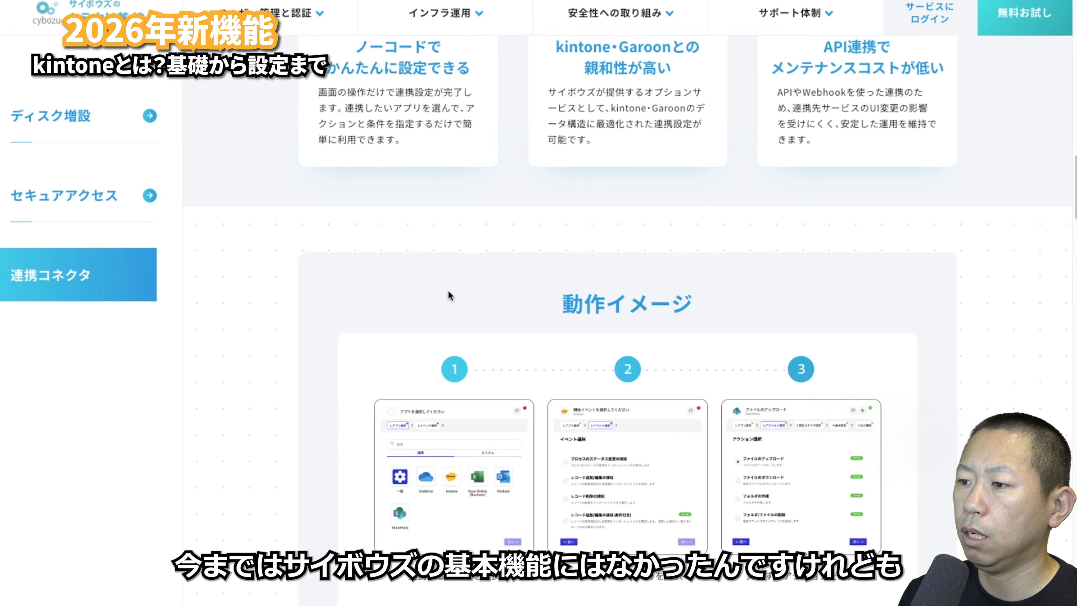
pyautogui.scroll(-8, 448, 293)
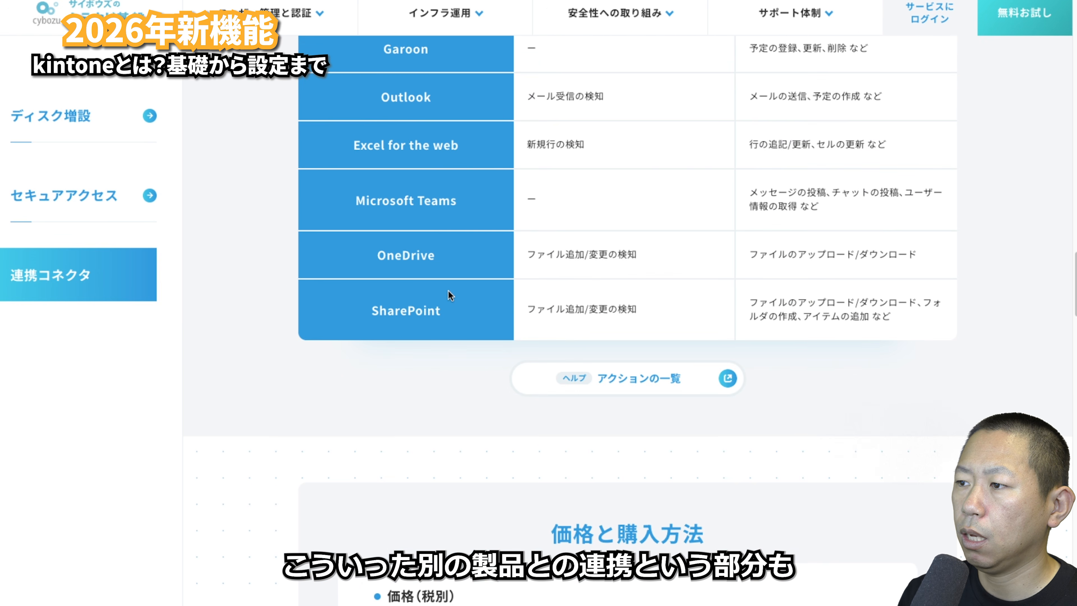
pyautogui.scroll(-3, 450, 295)
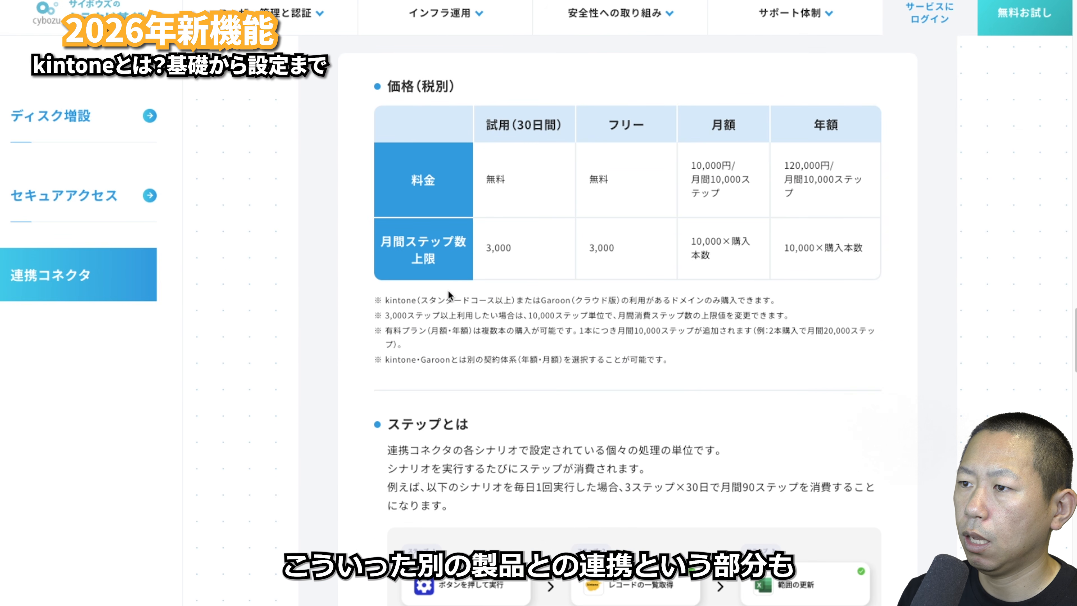
pyautogui.scroll(1, 449, 291)
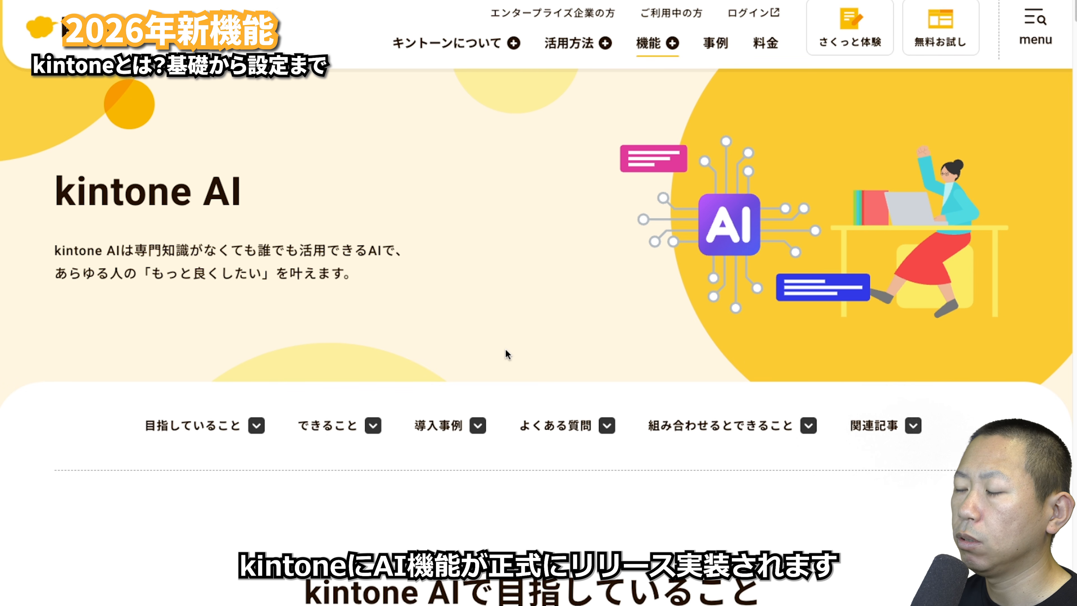
# - Scroll through the kintone AI page's data search and app creation sections
pyautogui.scroll(-10, 506, 349)
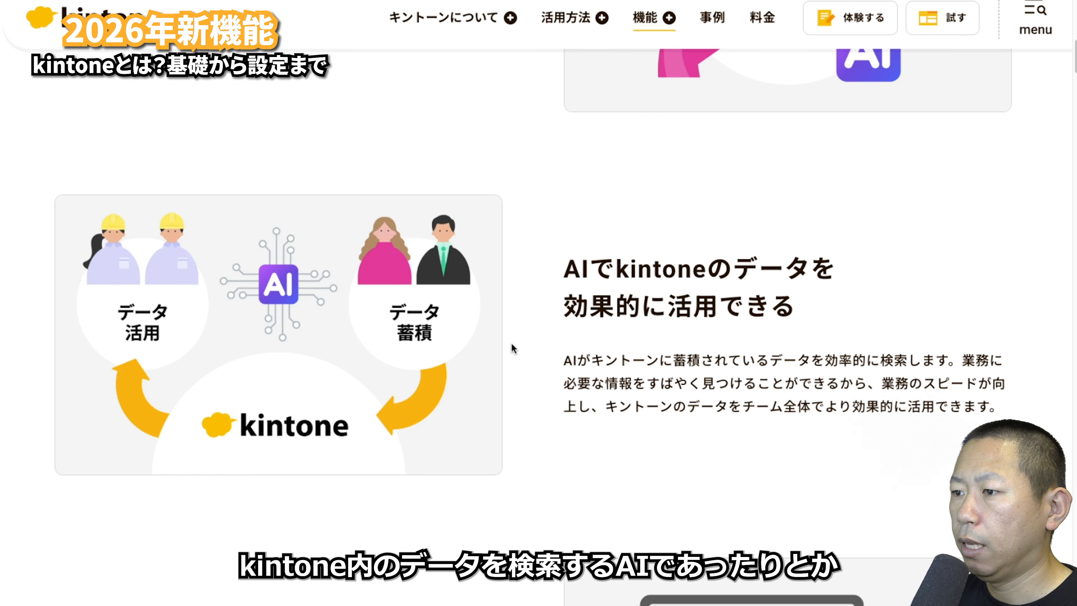
pyautogui.scroll(-5, 512, 345)
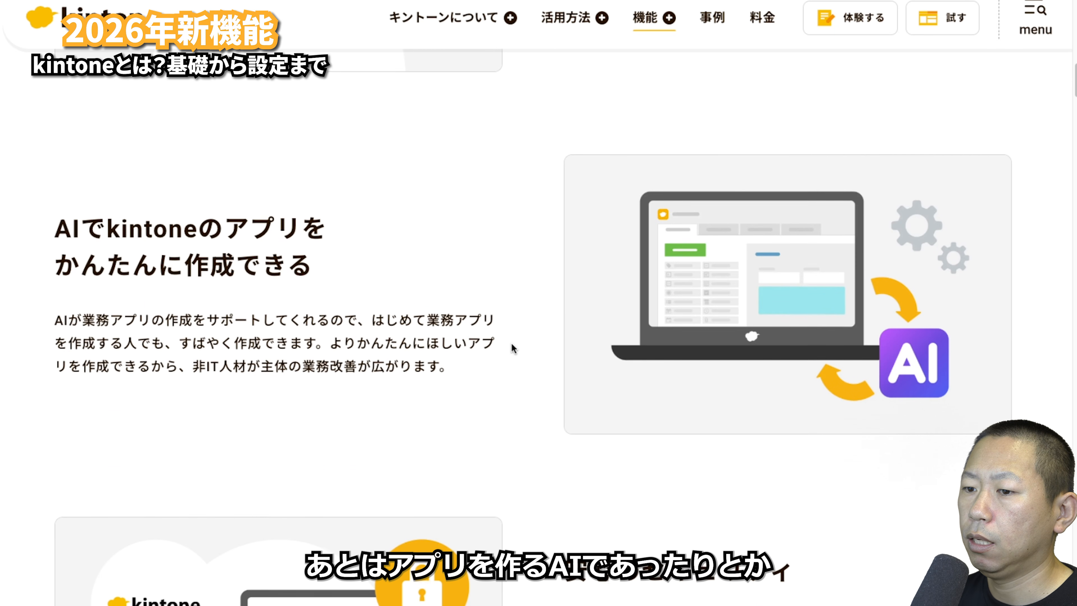
pyautogui.scroll(-3, 512, 343)
pyautogui.scroll(5, 511, 344)
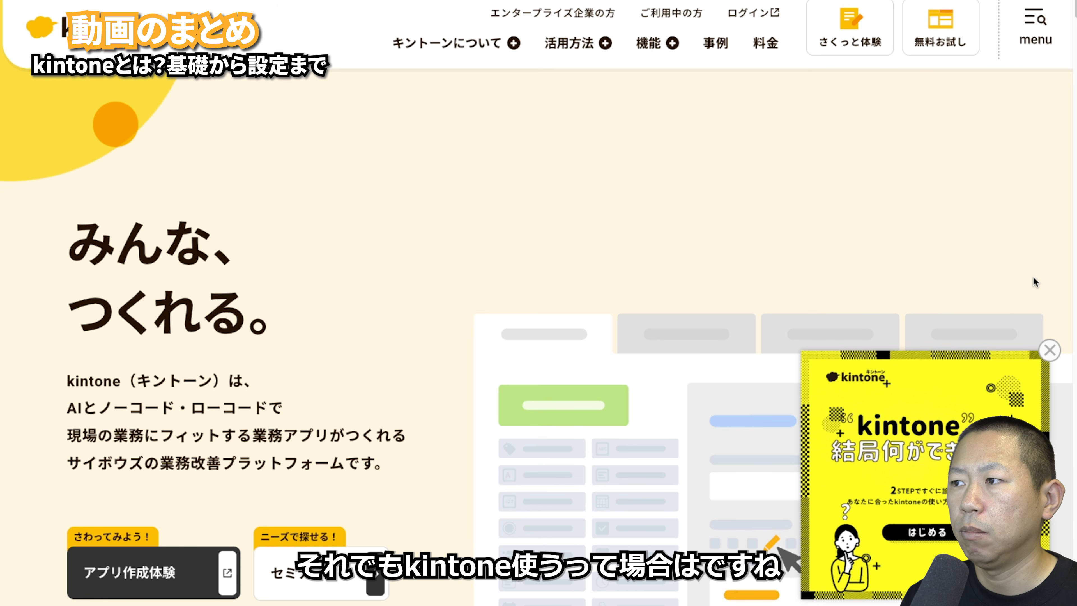
# - In the さくっと体験 builder, open 日報, switch to タスク管理 and add a ラジオボタン beside 担当者
pyautogui.click(868, 43)
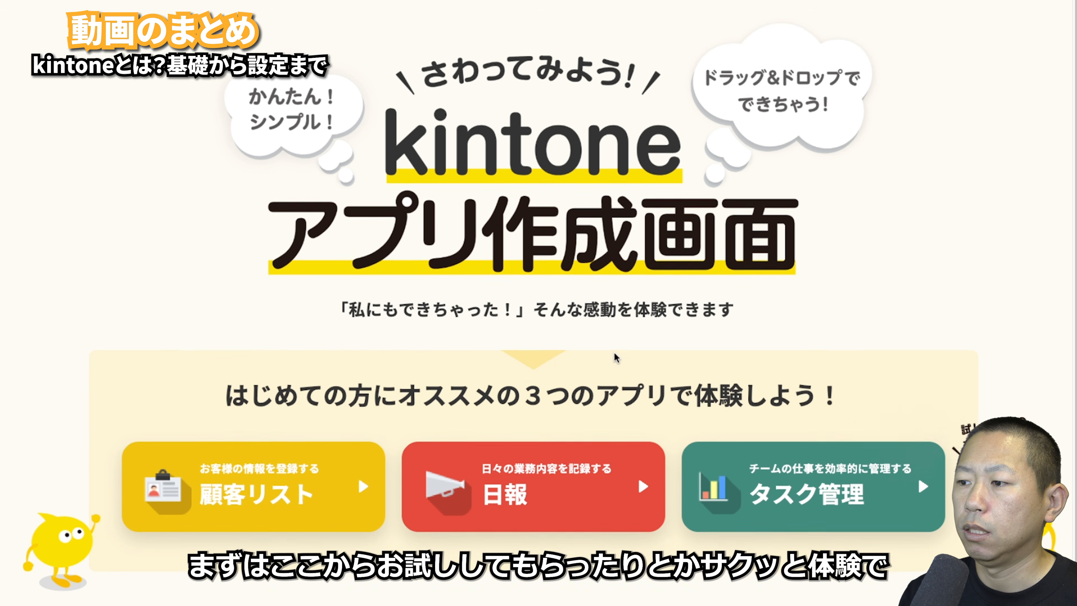
pyautogui.click(495, 491)
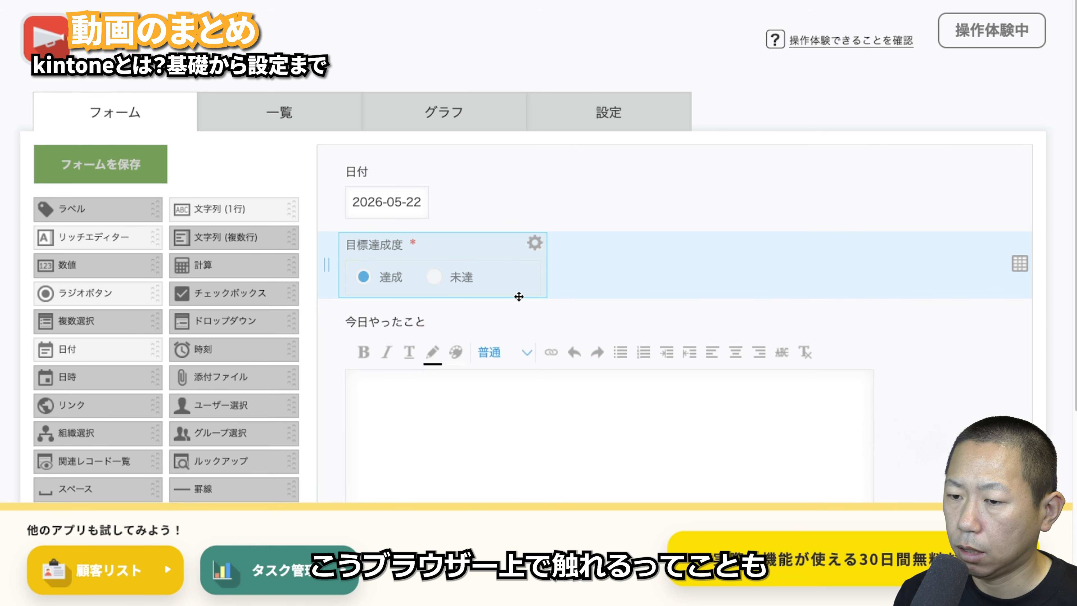
pyautogui.click(271, 570)
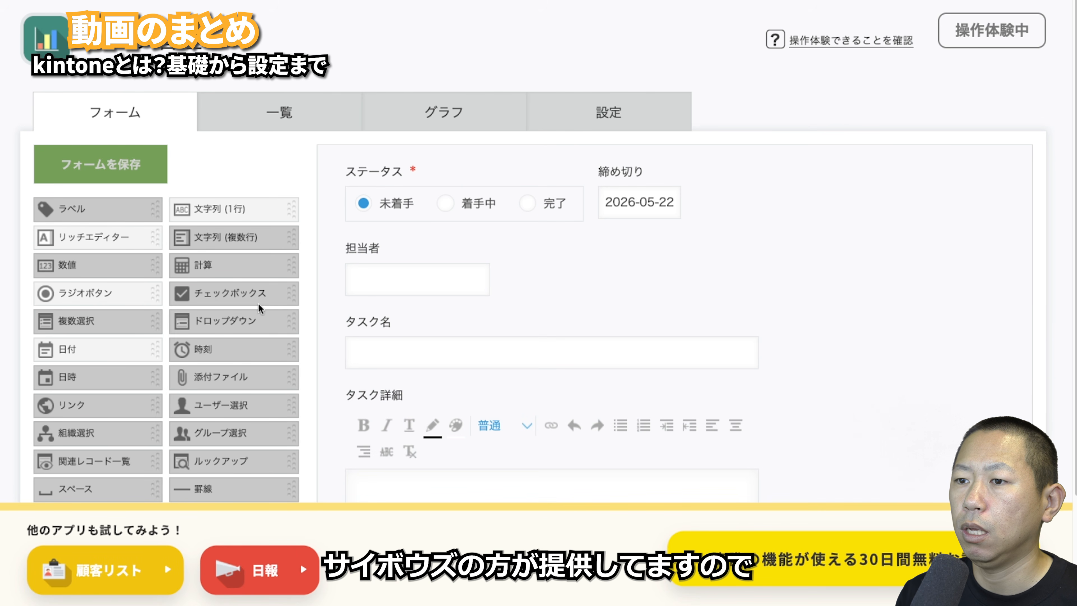
pyautogui.moveTo(161, 294); pyautogui.dragTo(526, 271)
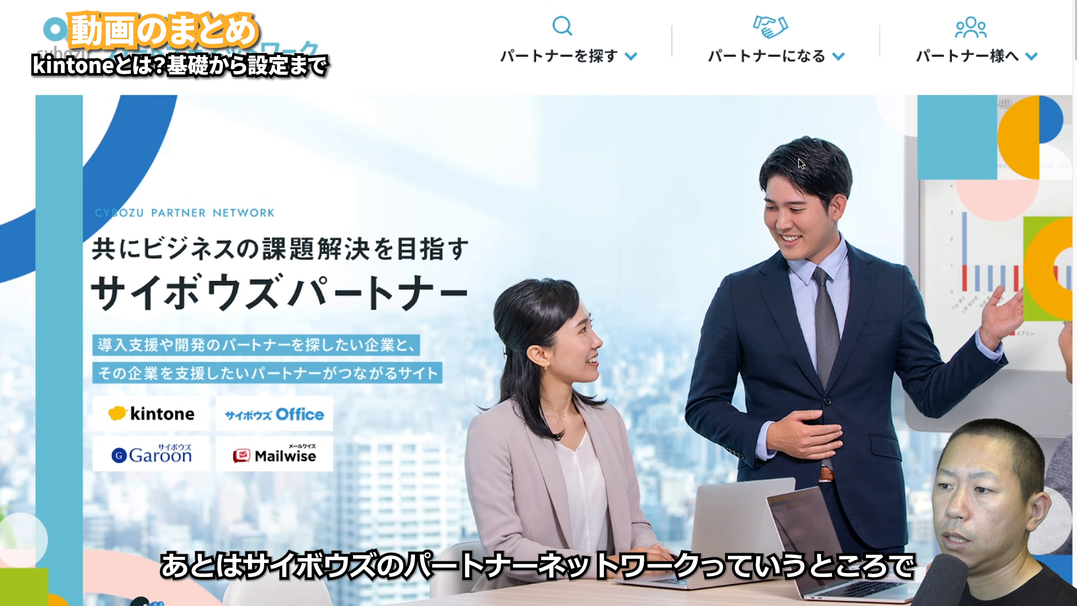
pyautogui.scroll(-15, 798, 165)
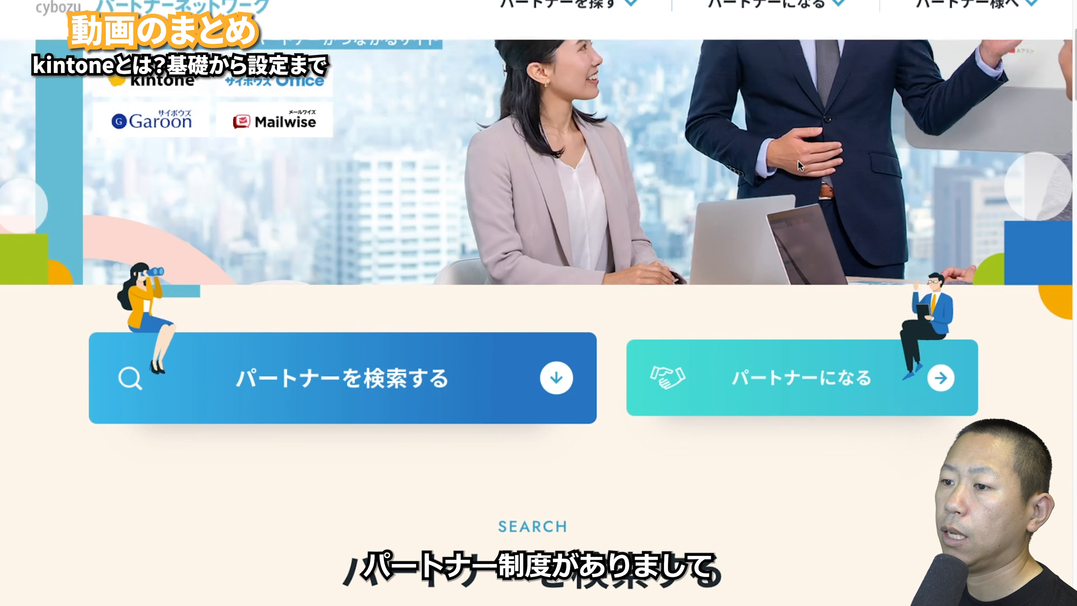
pyautogui.scroll(-10, 798, 165)
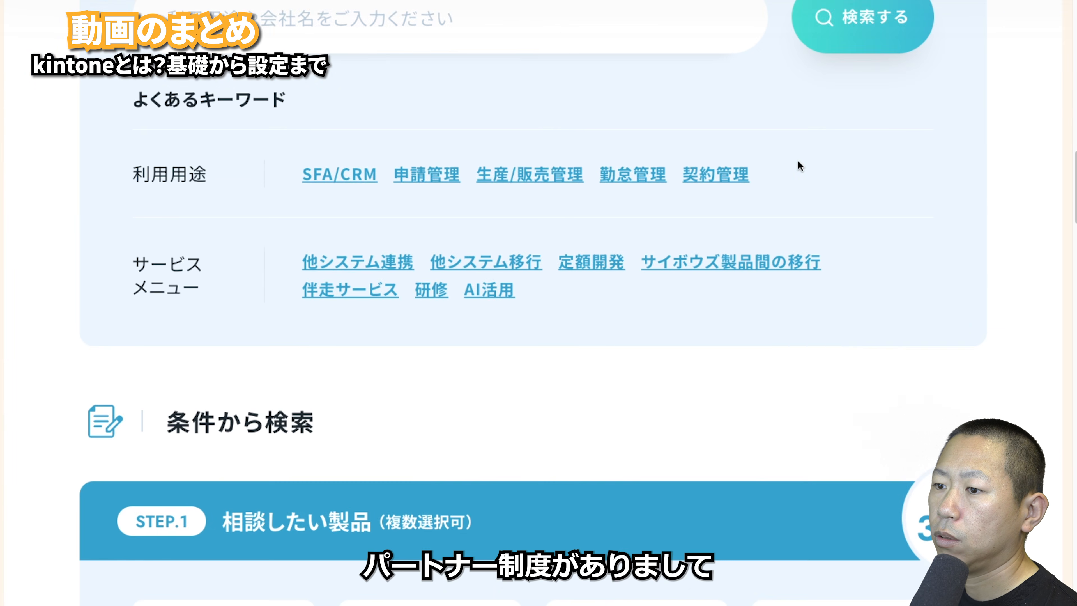
pyautogui.scroll(-20, 797, 165)
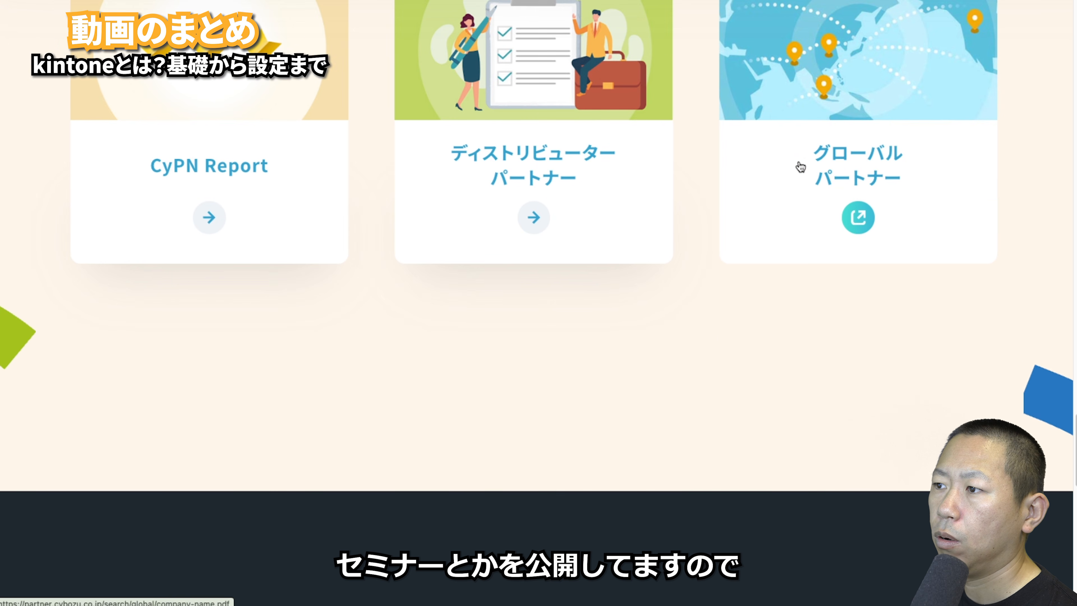
pyautogui.scroll(10, 801, 167)
pyautogui.scroll(15, 801, 167)
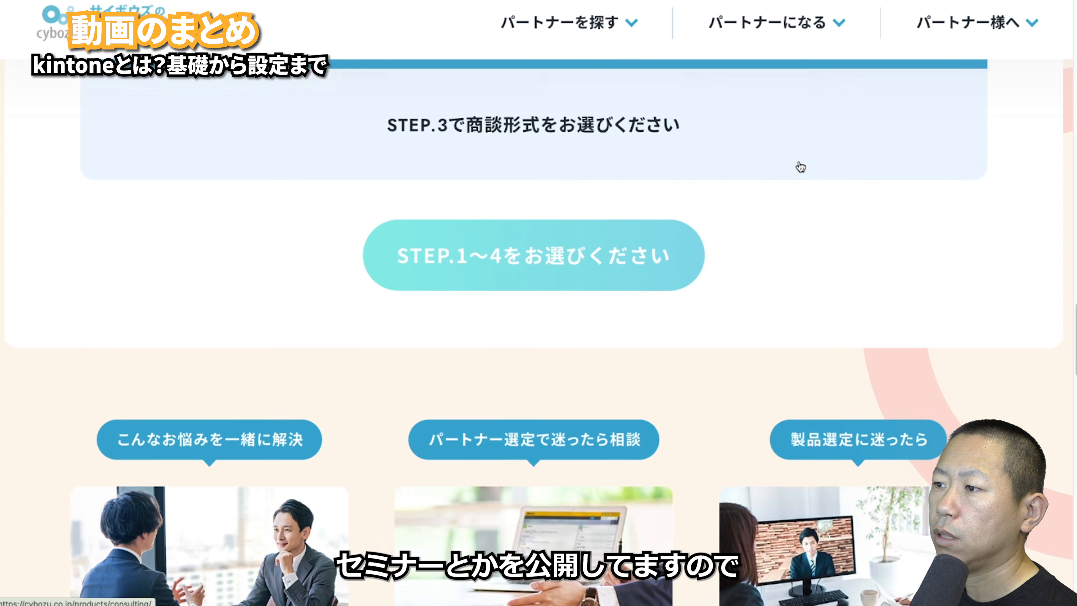